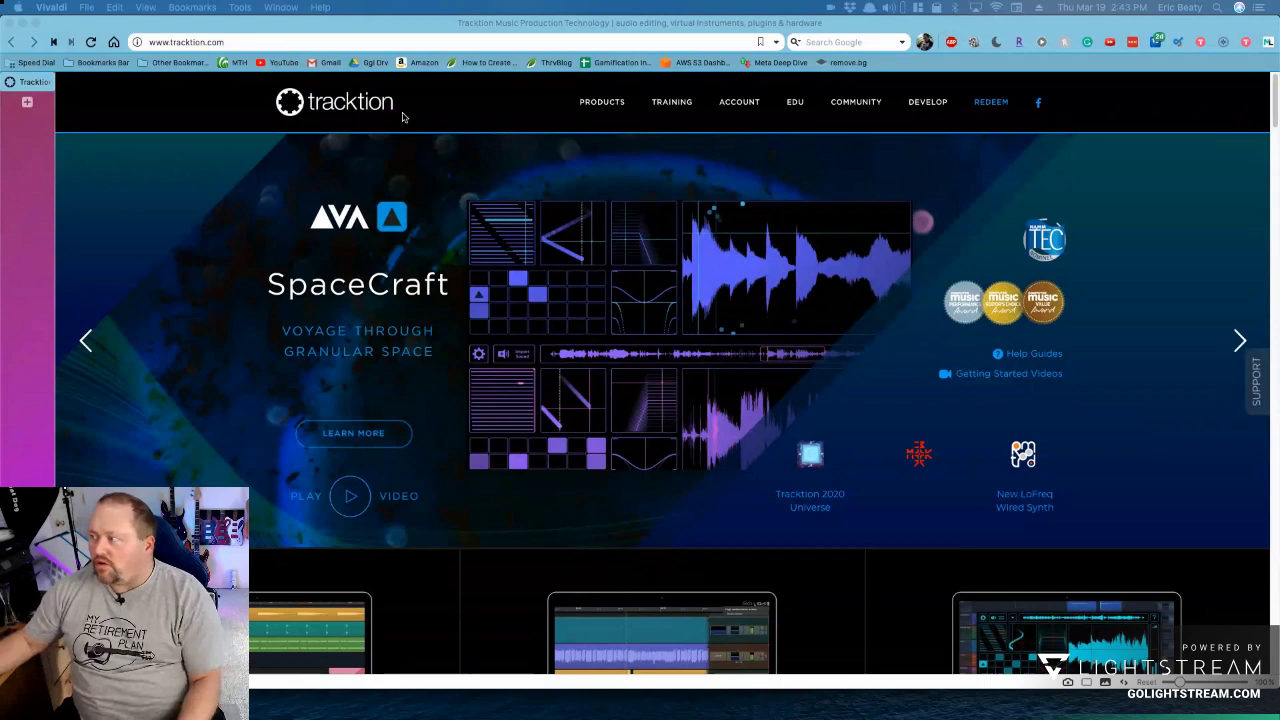
Find the Waveform Free product on the Tracktion home page and open its product page.
{"action": "scroll", "coordinate": [466, 250], "scroll_direction": "down", "scroll_amount": 5}
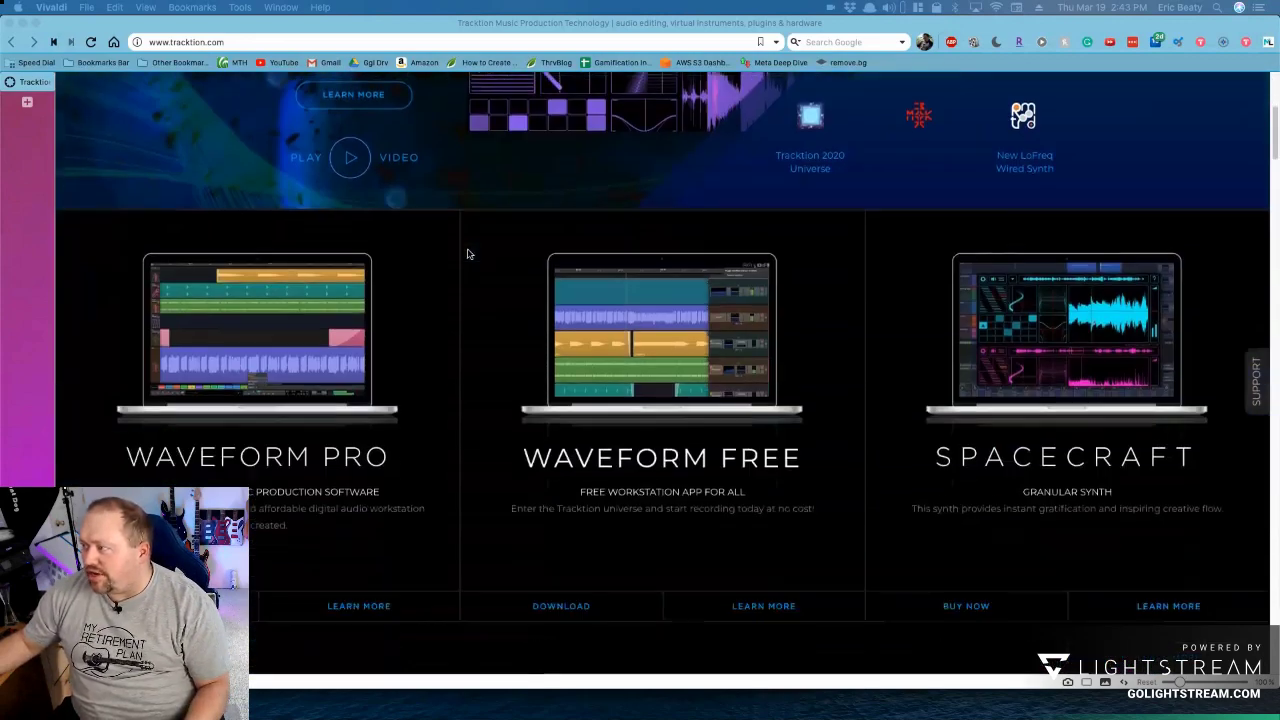
{"action": "scroll", "coordinate": [467, 252], "scroll_direction": "up", "scroll_amount": 1}
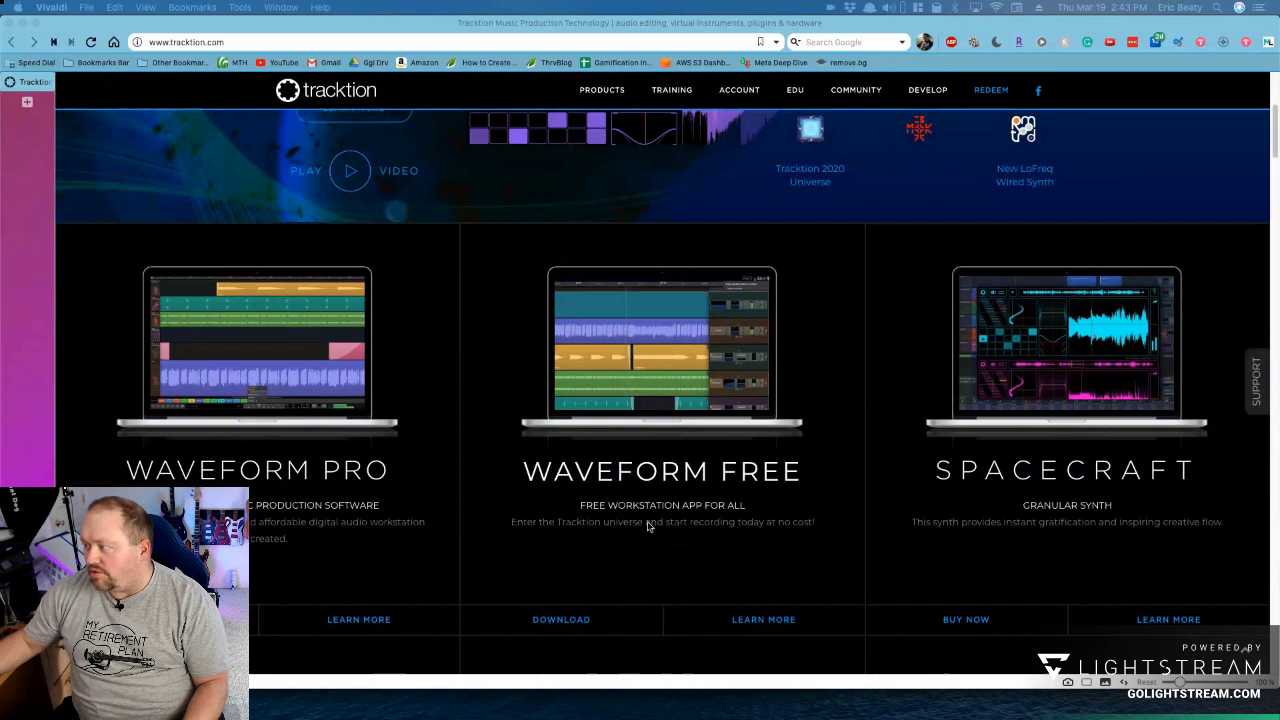
{"action": "left_click", "coordinate": [680, 440]}
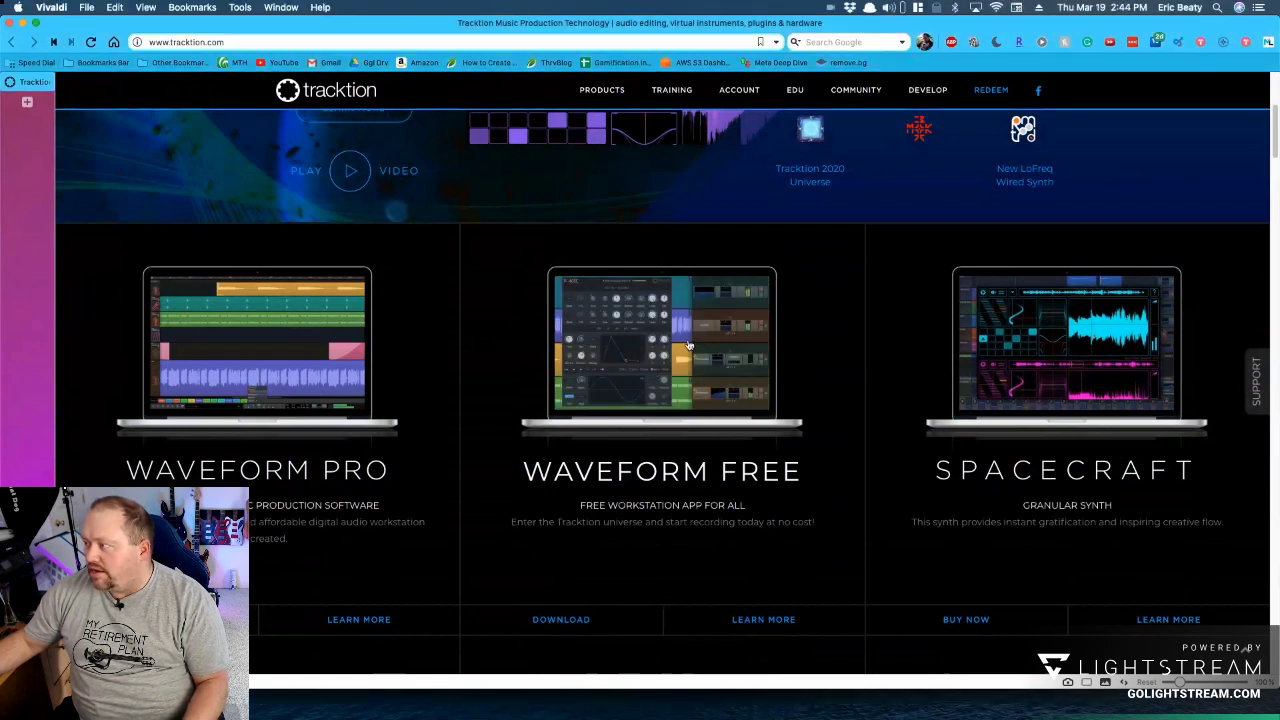
{"action": "left_click", "coordinate": [675, 351]}
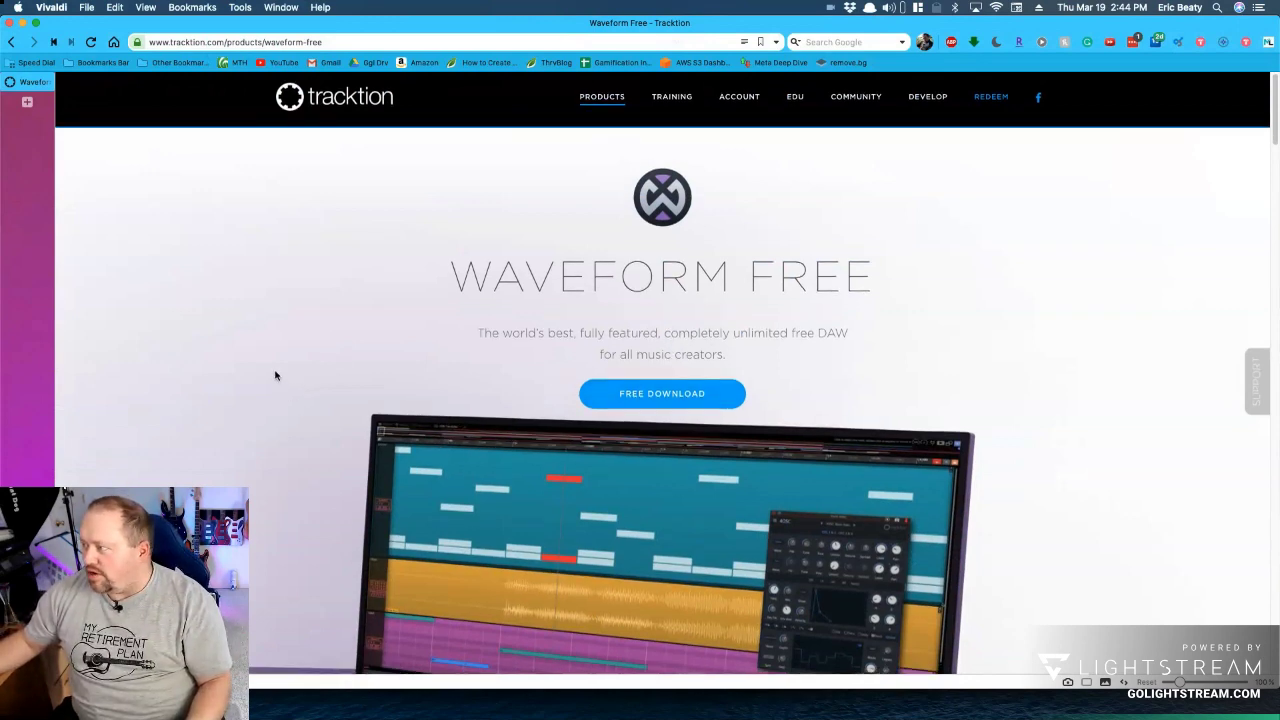
Look over the Waveform Free page's hero image, awards, introduction and first use-case tiles, and return to its start.
{"action": "scroll", "coordinate": [275, 372], "scroll_direction": "down", "scroll_amount": 5}
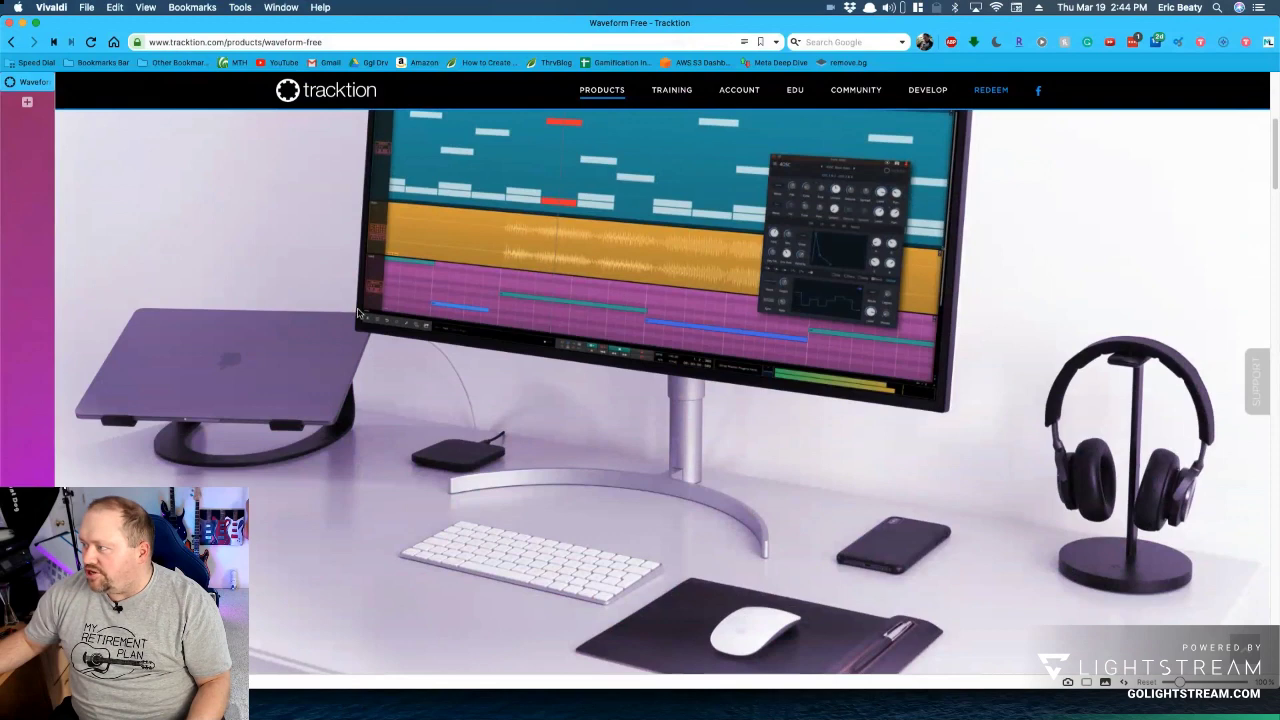
{"action": "scroll", "coordinate": [303, 291], "scroll_direction": "up", "scroll_amount": 2}
{"action": "scroll", "coordinate": [303, 297], "scroll_direction": "down", "scroll_amount": 8}
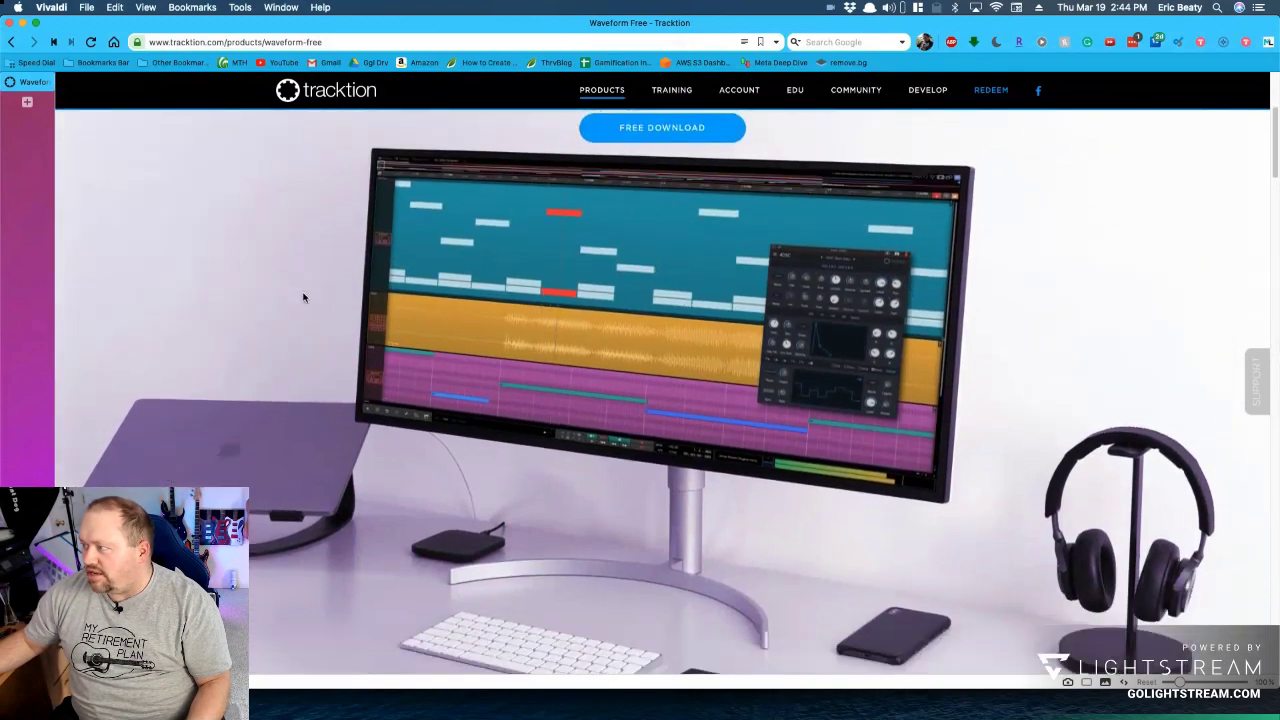
{"action": "scroll", "coordinate": [303, 297], "scroll_direction": "down", "scroll_amount": 2}
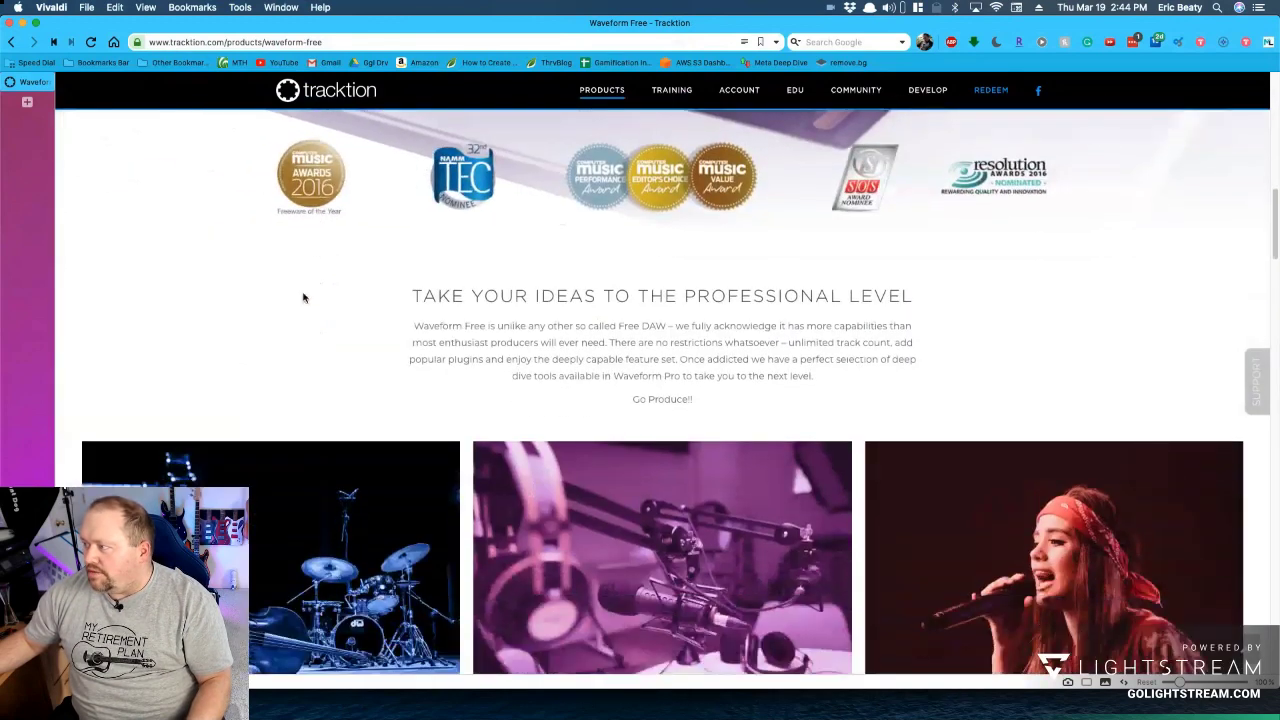
{"action": "scroll", "coordinate": [391, 297], "scroll_direction": "down", "scroll_amount": 2}
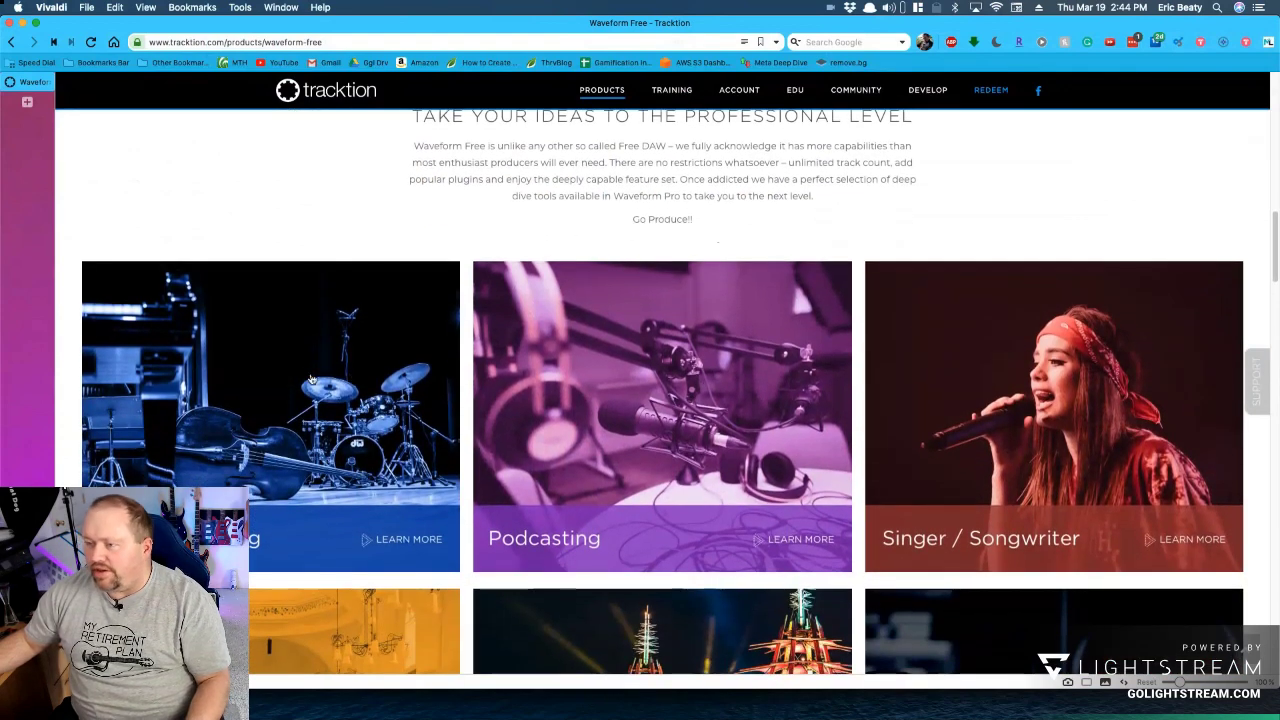
{"action": "scroll", "coordinate": [272, 298], "scroll_direction": "up", "scroll_amount": 5}
{"action": "scroll", "coordinate": [272, 297], "scroll_direction": "up", "scroll_amount": 5}
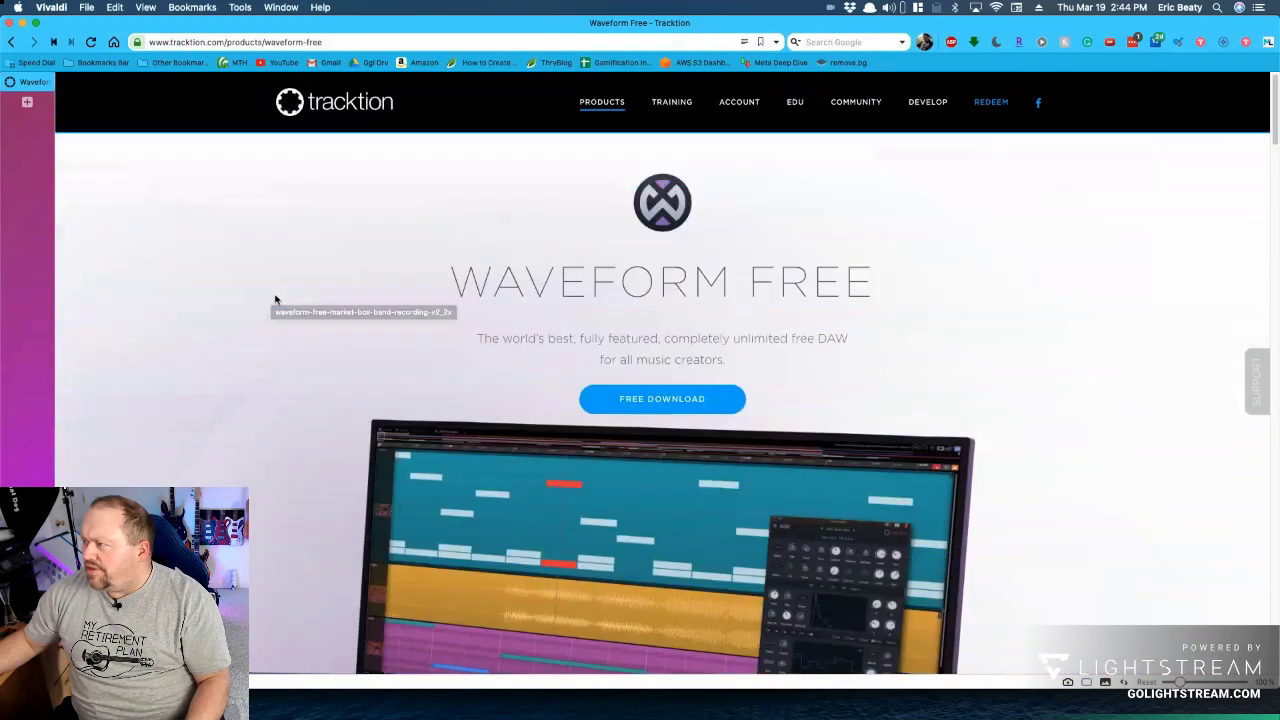
Browse the featured product banners on the Tracktion home page and return to the Waveform Free page.
{"action": "left_click", "coordinate": [373, 108]}
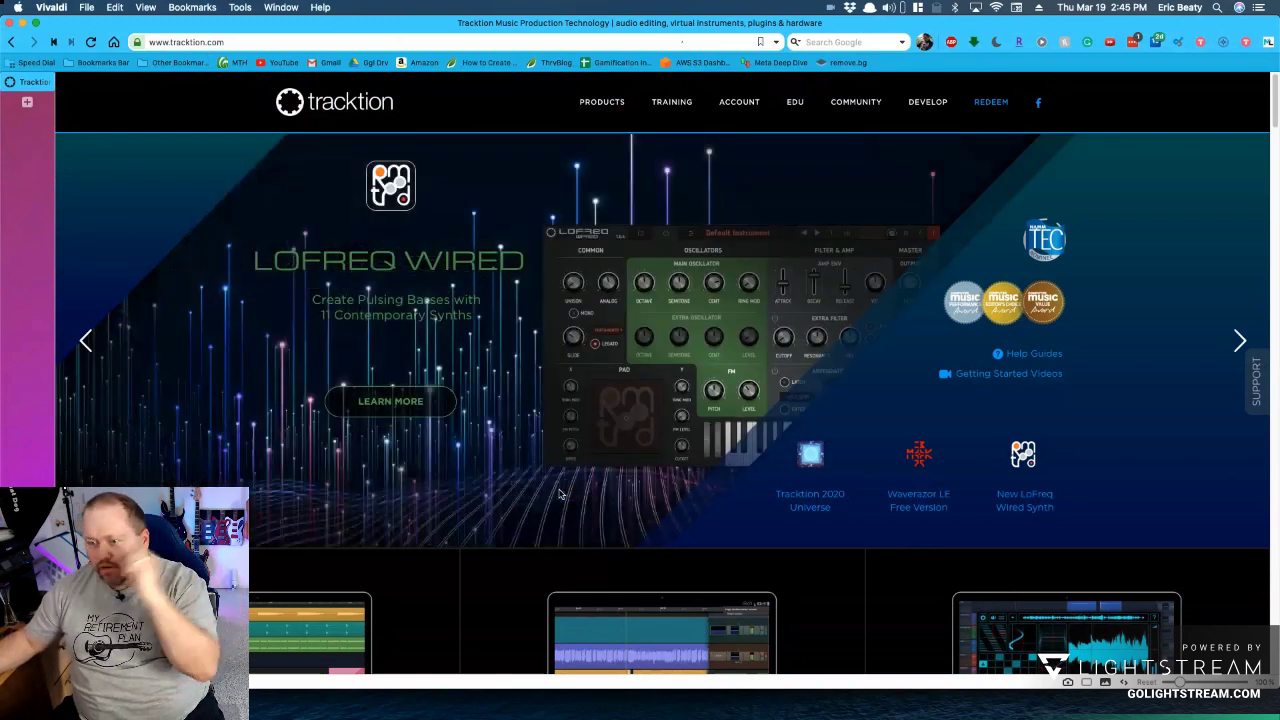
{"action": "left_click", "coordinate": [86, 340]}
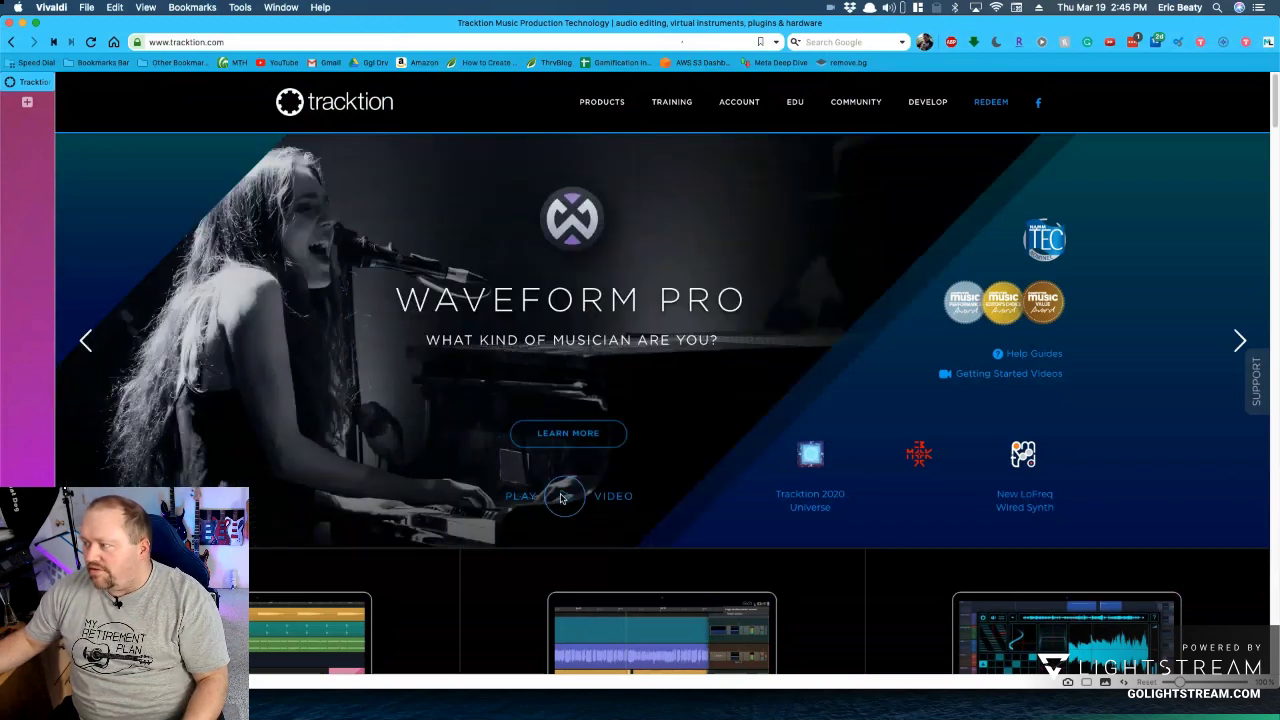
{"action": "left_click", "coordinate": [10, 44]}
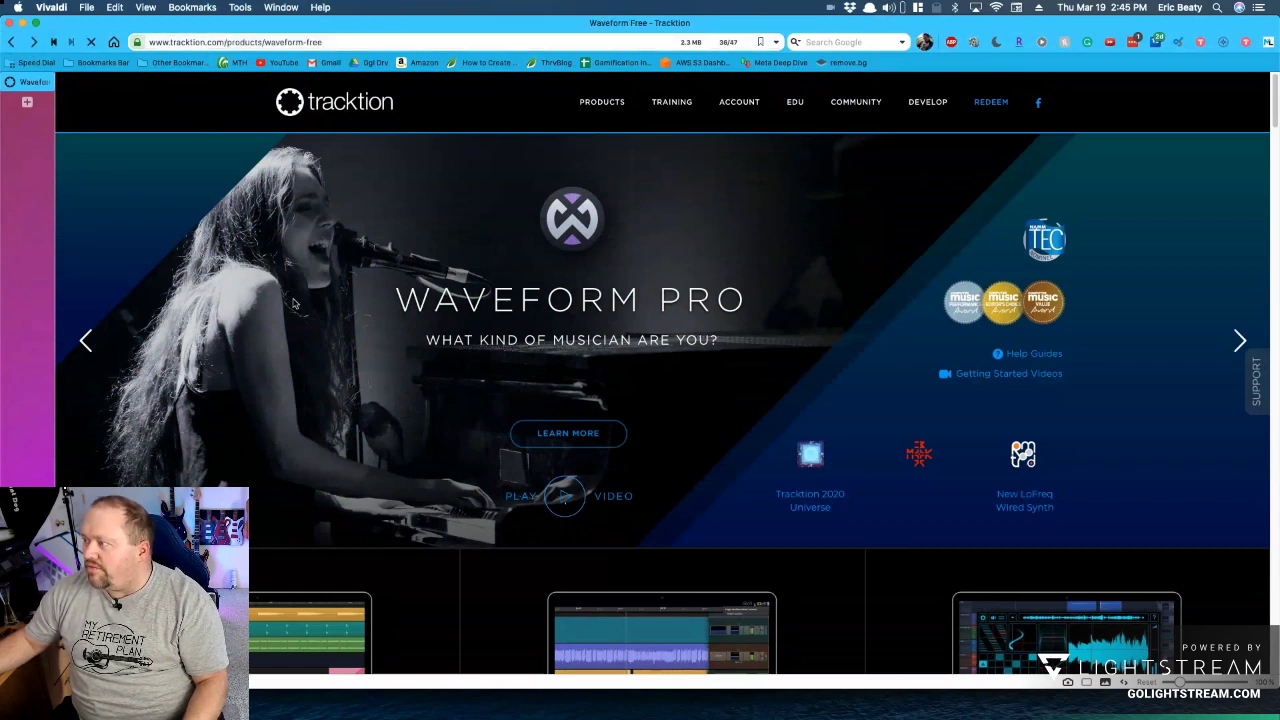
View the House of Worship template details among the Waveform Free use cases and close them.
{"action": "scroll", "coordinate": [278, 400], "scroll_direction": "down", "scroll_amount": 10}
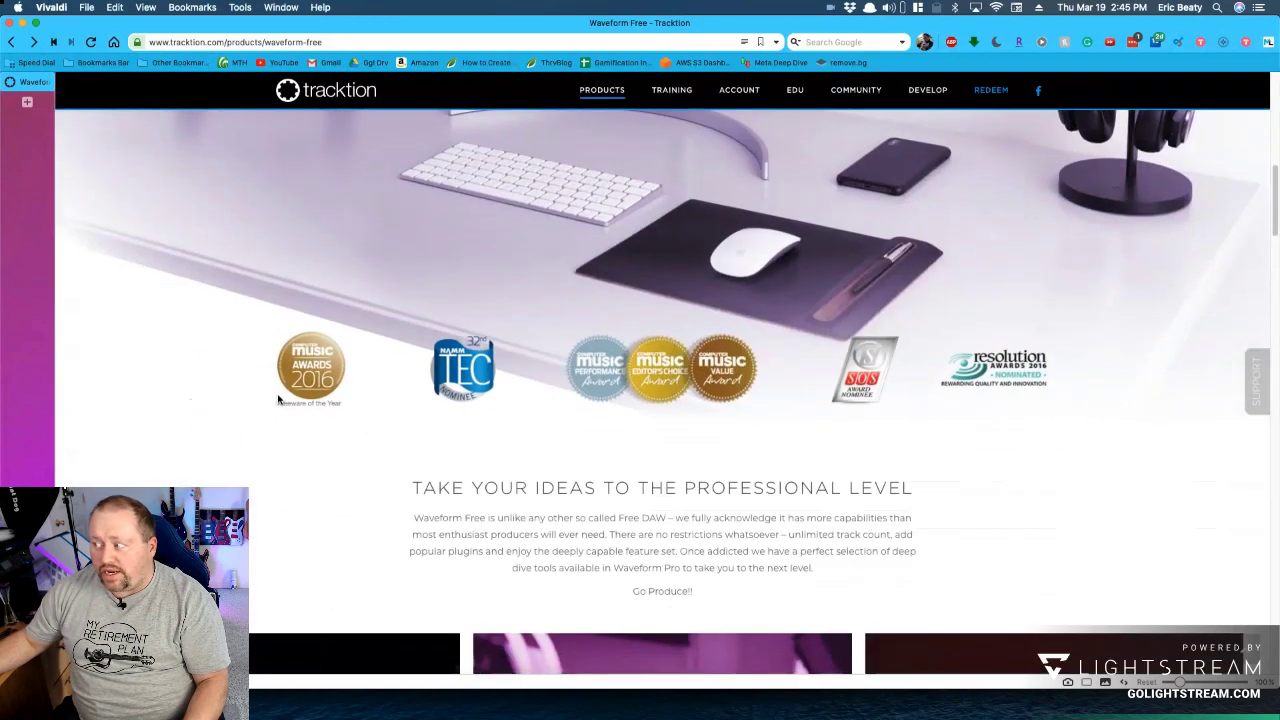
{"action": "scroll", "coordinate": [278, 399], "scroll_direction": "down", "scroll_amount": 5}
{"action": "scroll", "coordinate": [279, 400], "scroll_direction": "down", "scroll_amount": 5}
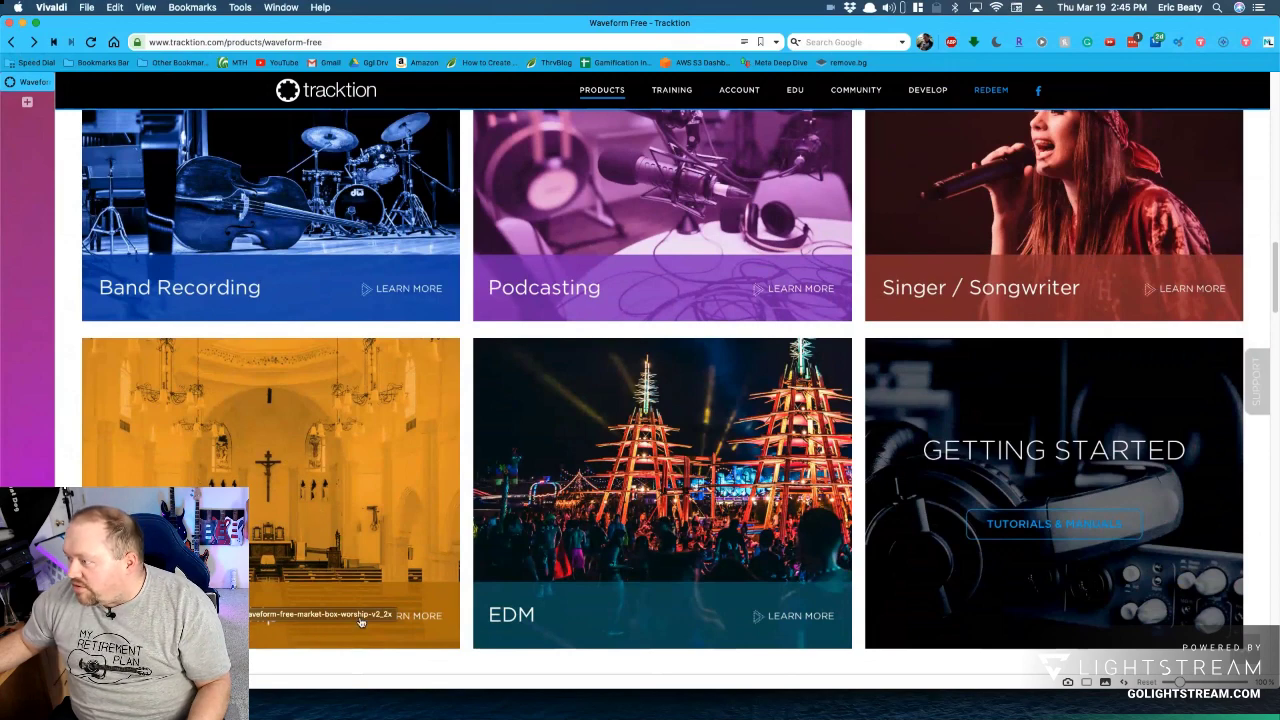
{"action": "left_click", "coordinate": [306, 465]}
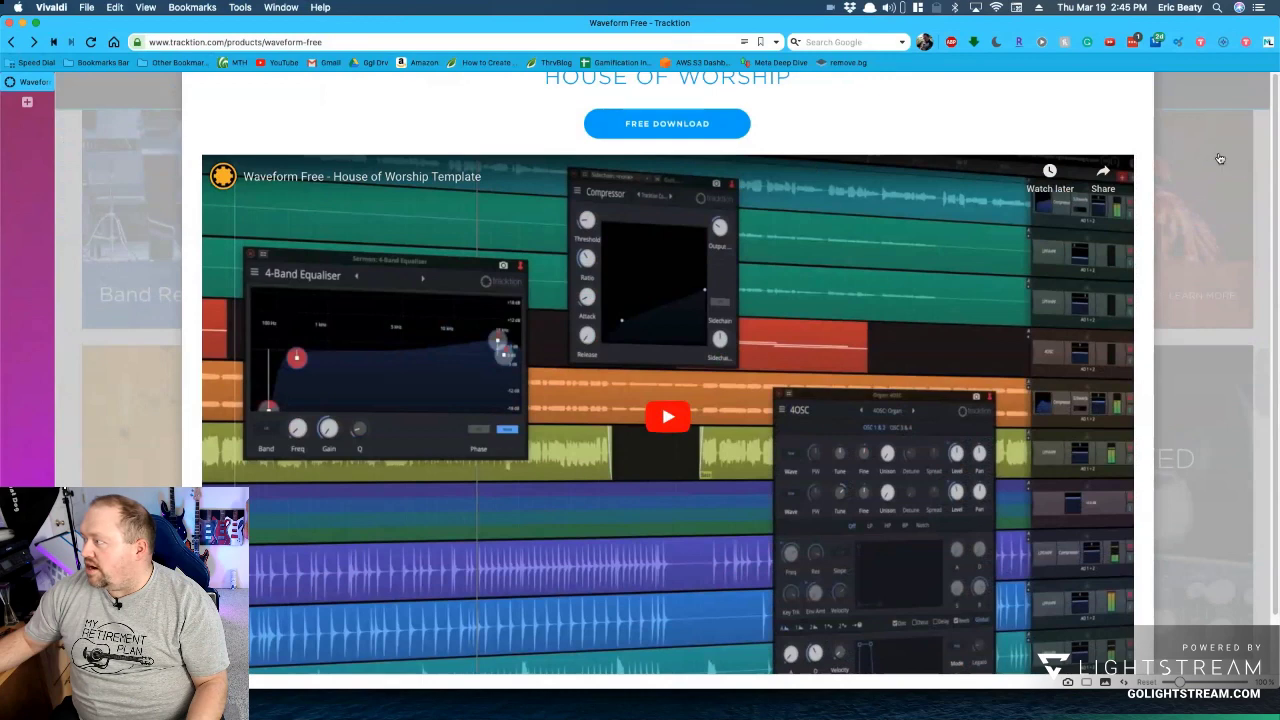
{"action": "left_click", "coordinate": [1190, 210]}
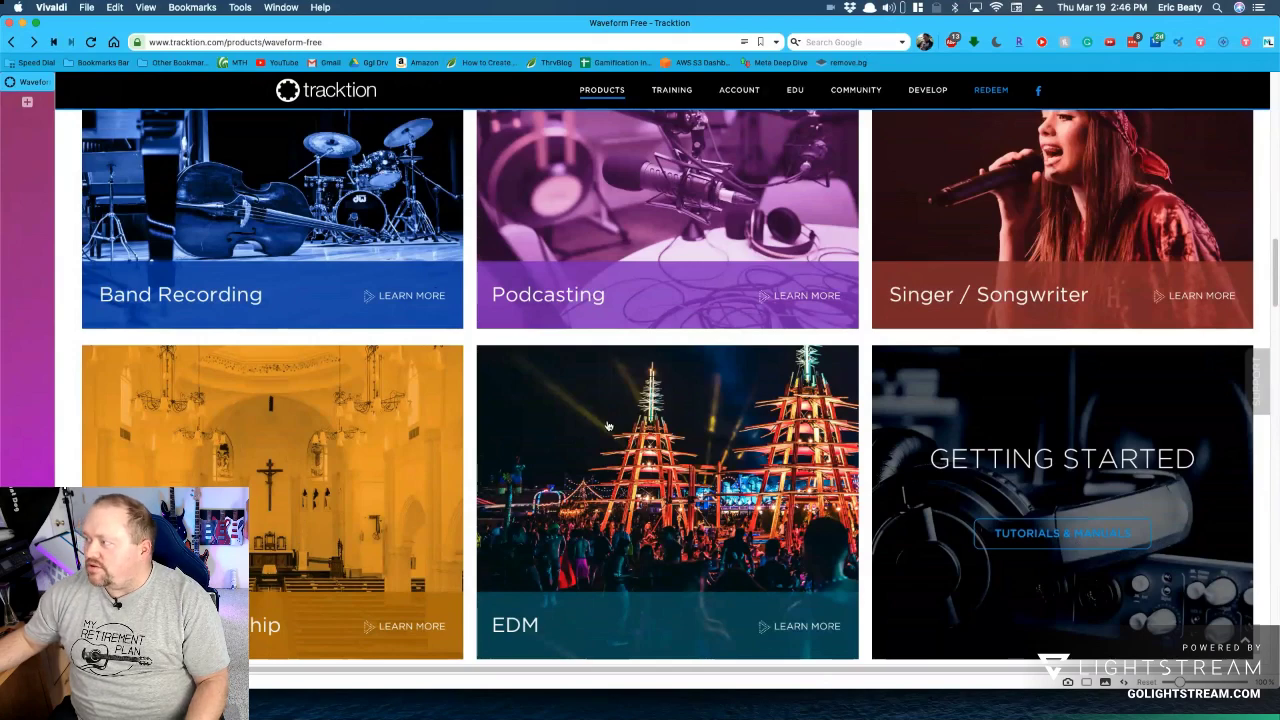
Examine the Waveform Free version options and the 4OSC, Micro Drum Sampler and Plugin Sandboxing feature sections.
{"action": "scroll", "coordinate": [610, 437], "scroll_direction": "down", "scroll_amount": 10}
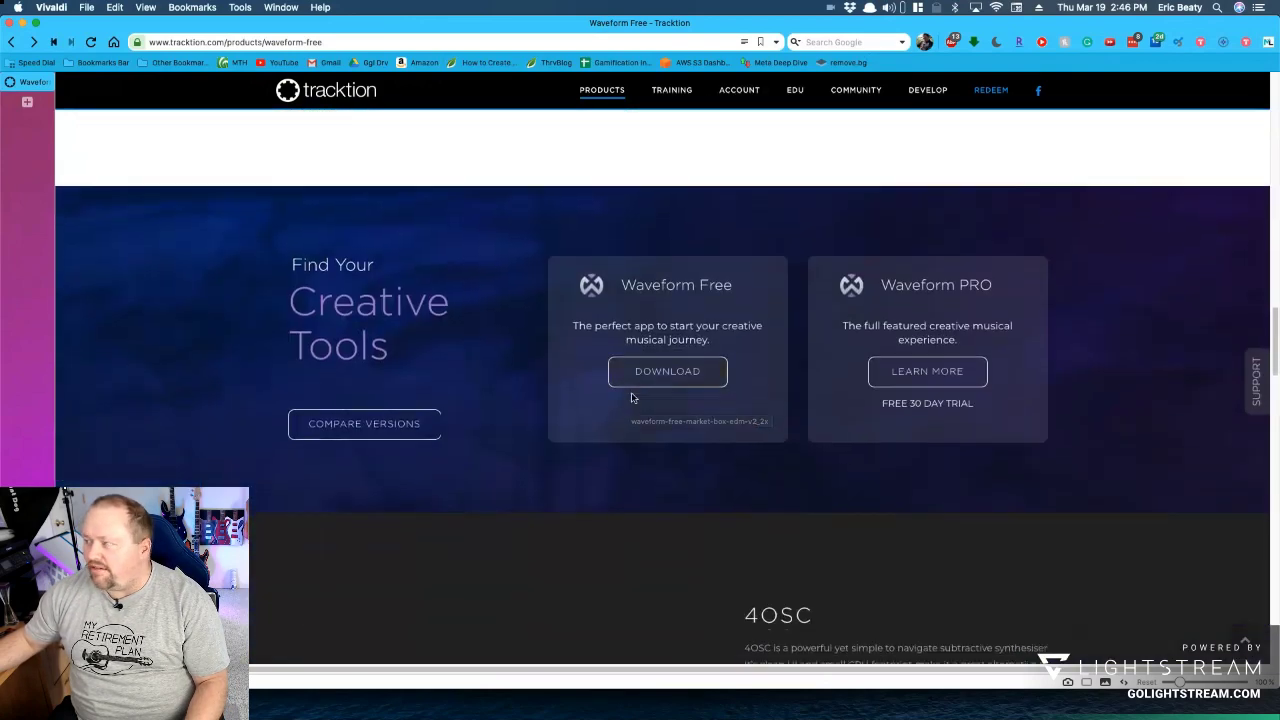
{"action": "scroll", "coordinate": [640, 380], "scroll_direction": "up", "scroll_amount": 5}
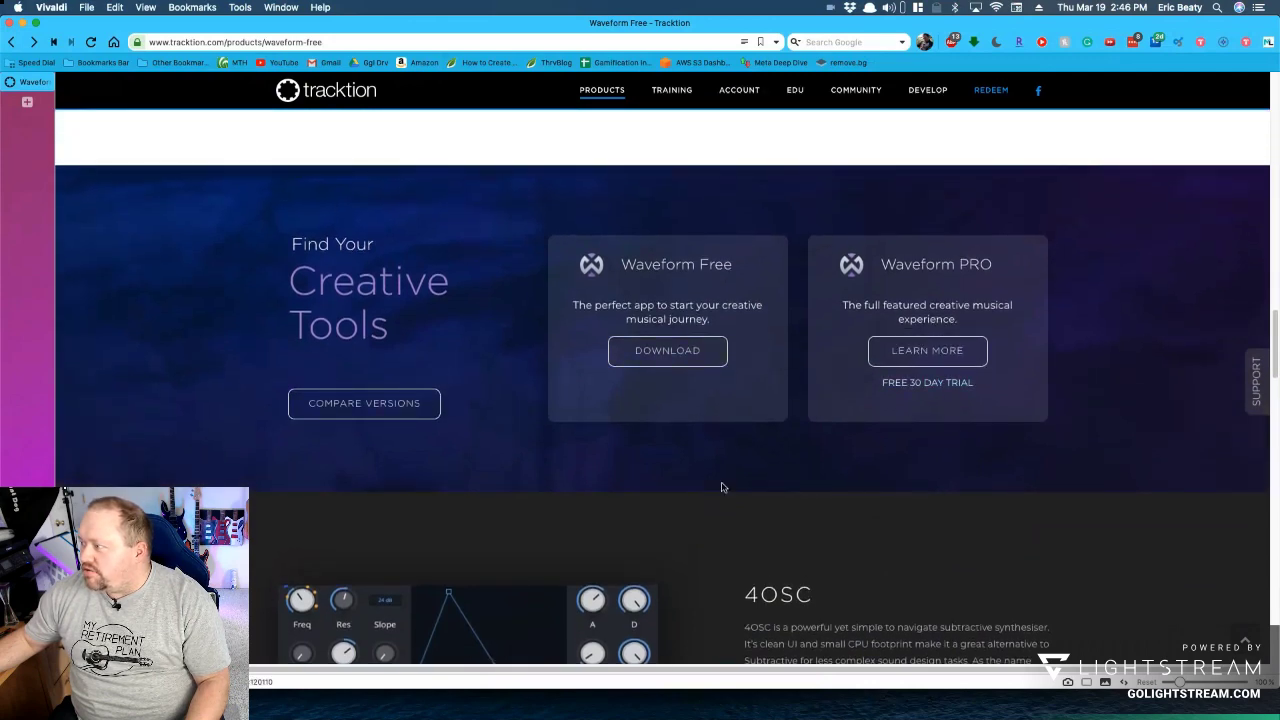
{"action": "scroll", "coordinate": [722, 488], "scroll_direction": "down", "scroll_amount": 5}
{"action": "scroll", "coordinate": [722, 488], "scroll_direction": "down", "scroll_amount": 2}
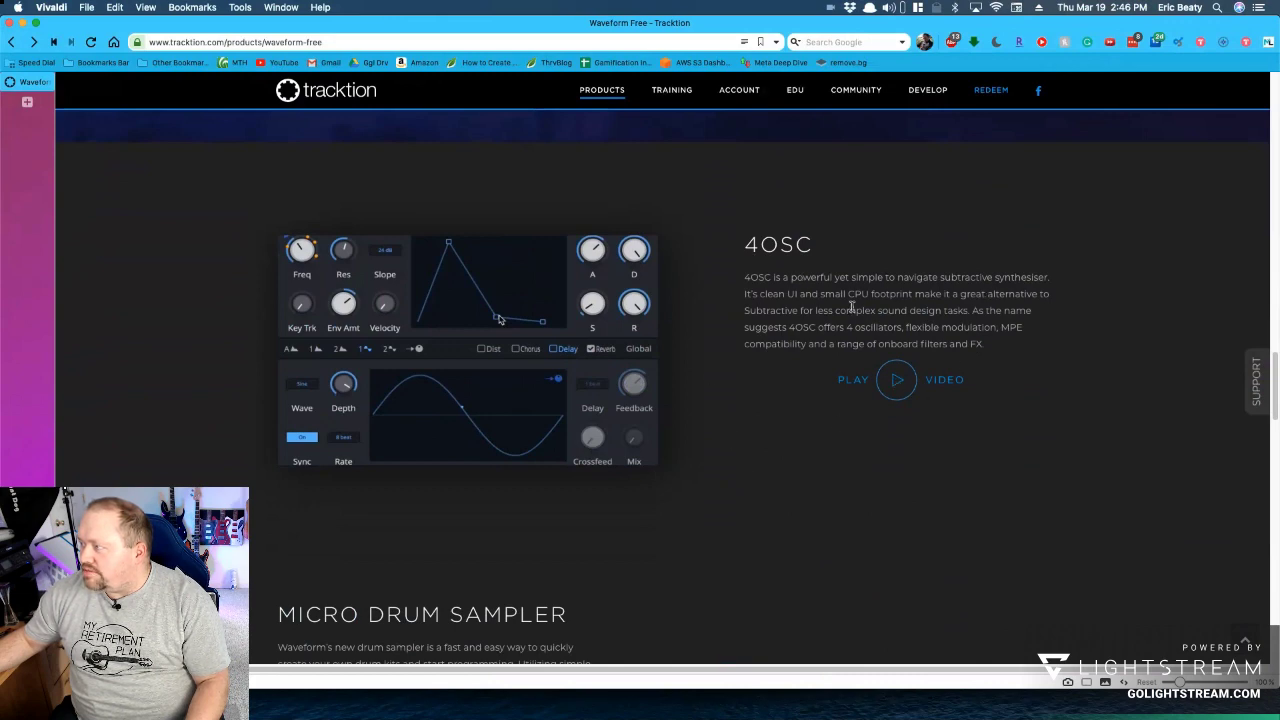
{"action": "scroll", "coordinate": [748, 416], "scroll_direction": "down", "scroll_amount": 1}
{"action": "scroll", "coordinate": [748, 416], "scroll_direction": "down", "scroll_amount": 1}
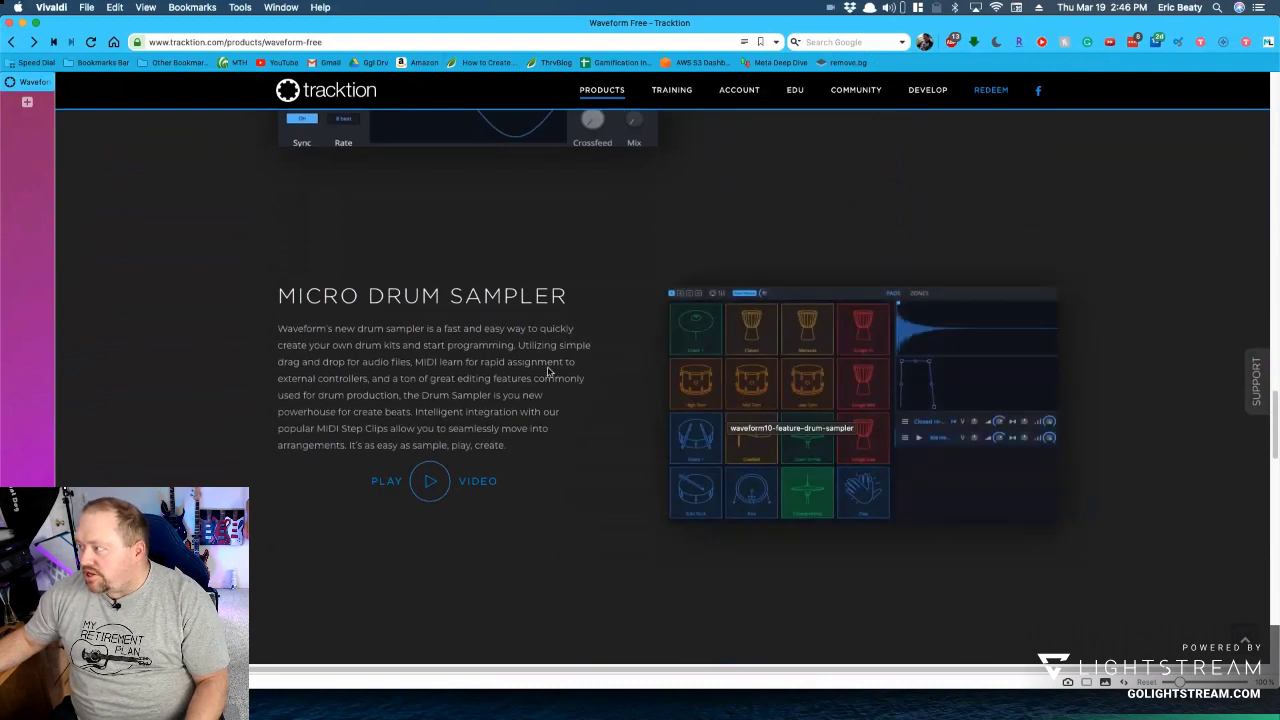
{"action": "scroll", "coordinate": [597, 437], "scroll_direction": "down", "scroll_amount": 5}
{"action": "scroll", "coordinate": [597, 440], "scroll_direction": "down", "scroll_amount": 3}
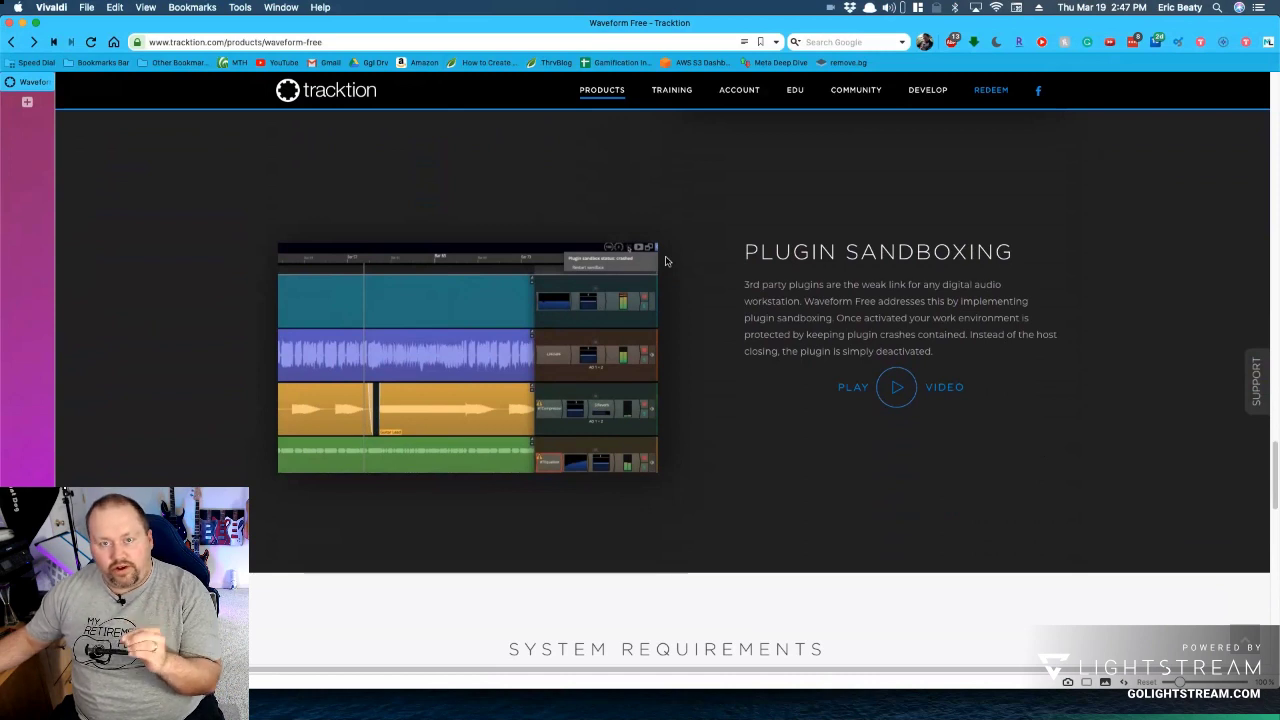
Review the system requirements, help and download sections of the Waveform Free page, and go back to the use-case tiles.
{"action": "scroll", "coordinate": [683, 255], "scroll_direction": "down", "scroll_amount": 5}
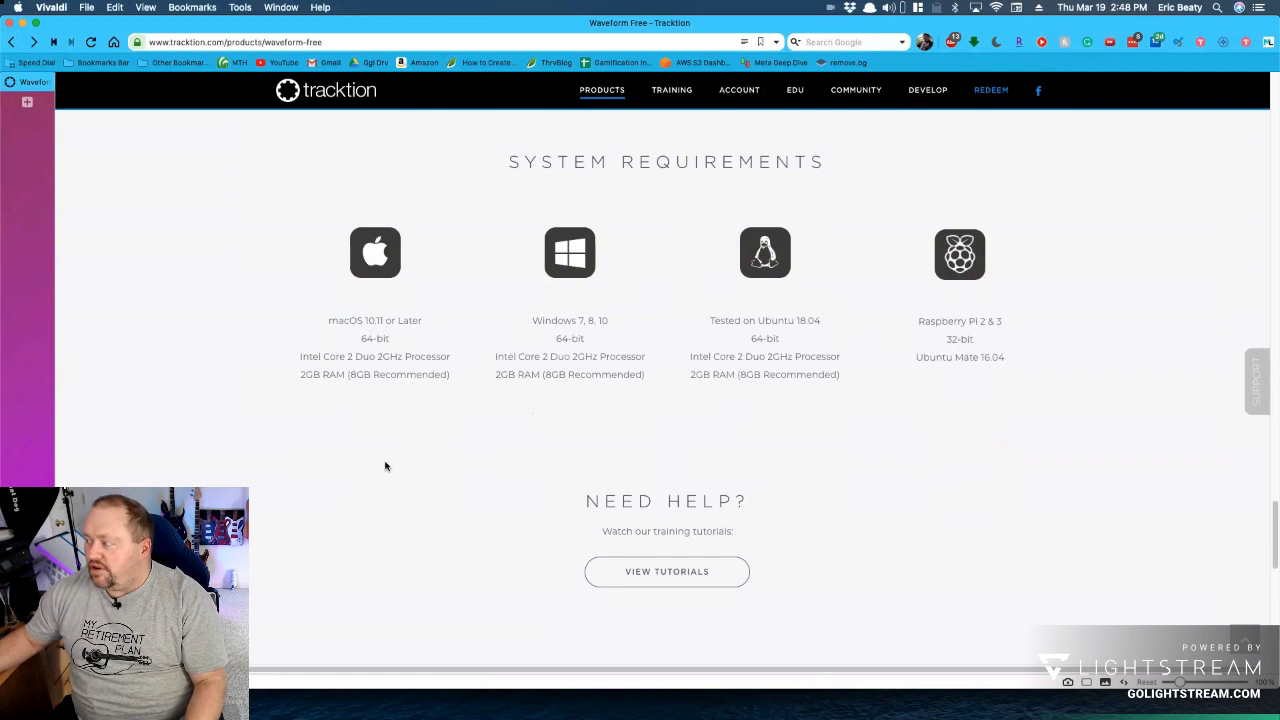
{"action": "scroll", "coordinate": [385, 467], "scroll_direction": "down", "scroll_amount": 3}
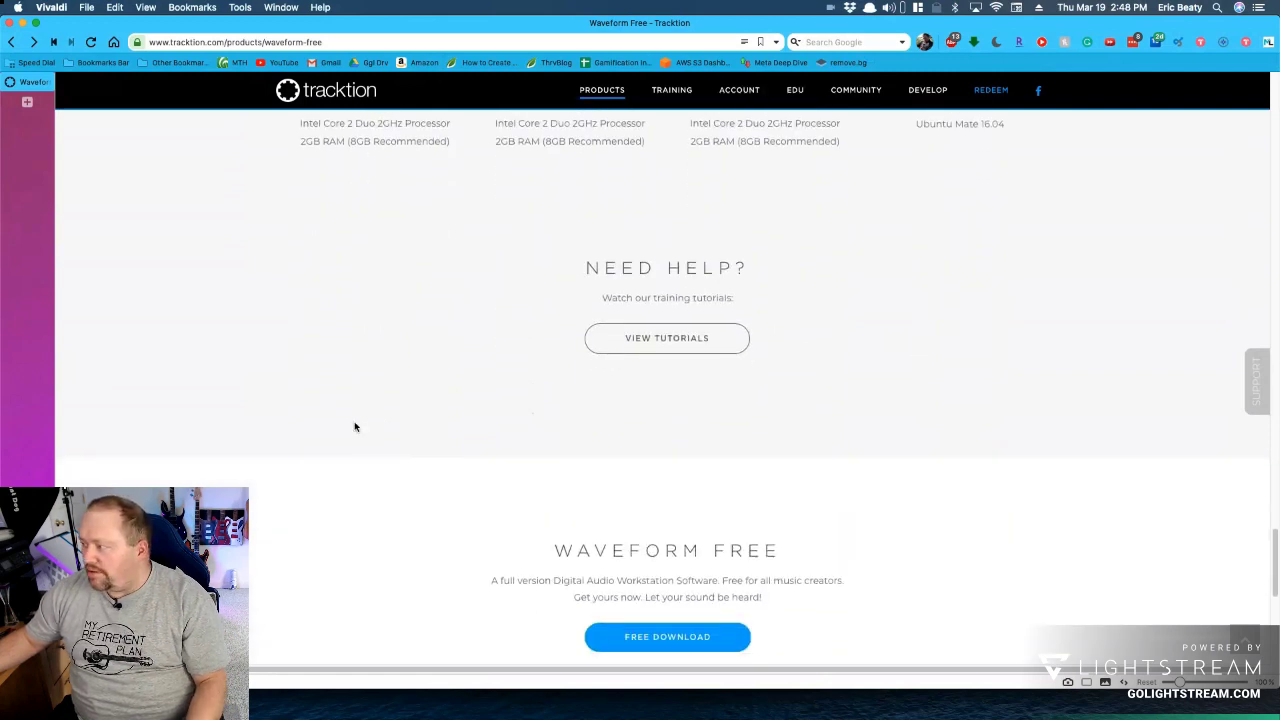
{"action": "scroll", "coordinate": [497, 517], "scroll_direction": "down", "scroll_amount": 3}
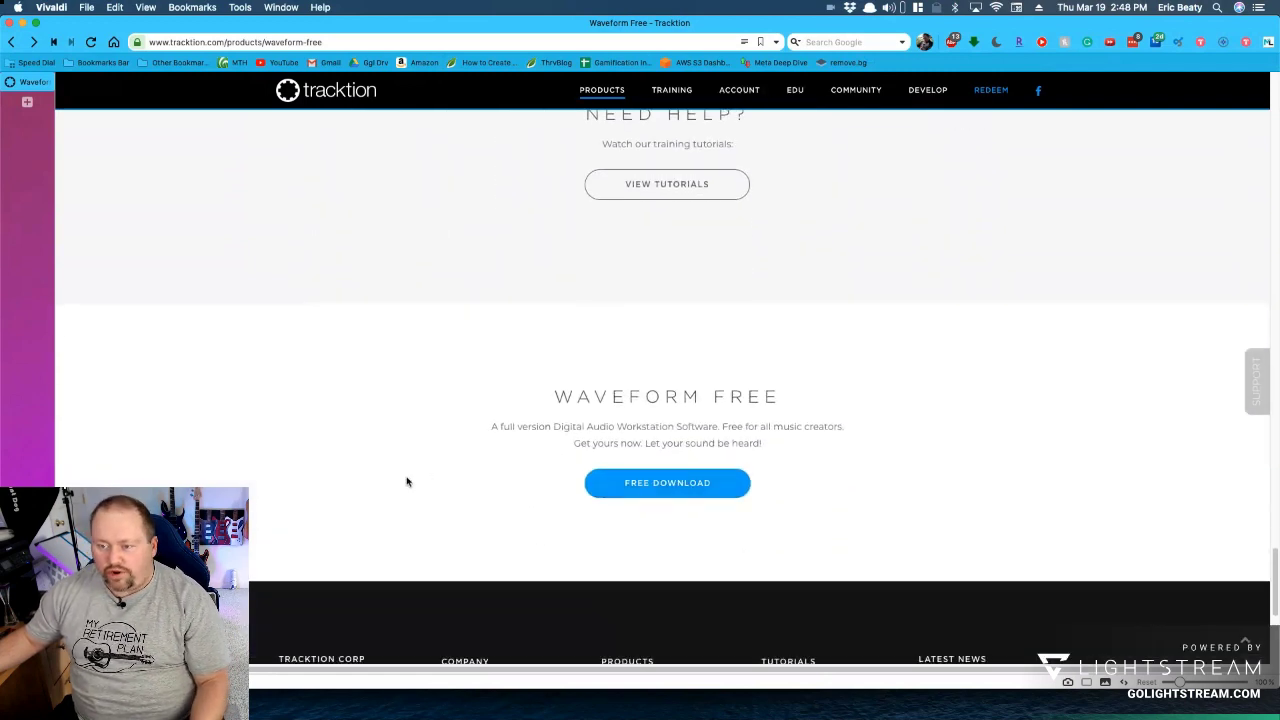
{"action": "scroll", "coordinate": [406, 482], "scroll_direction": "up", "scroll_amount": 15}
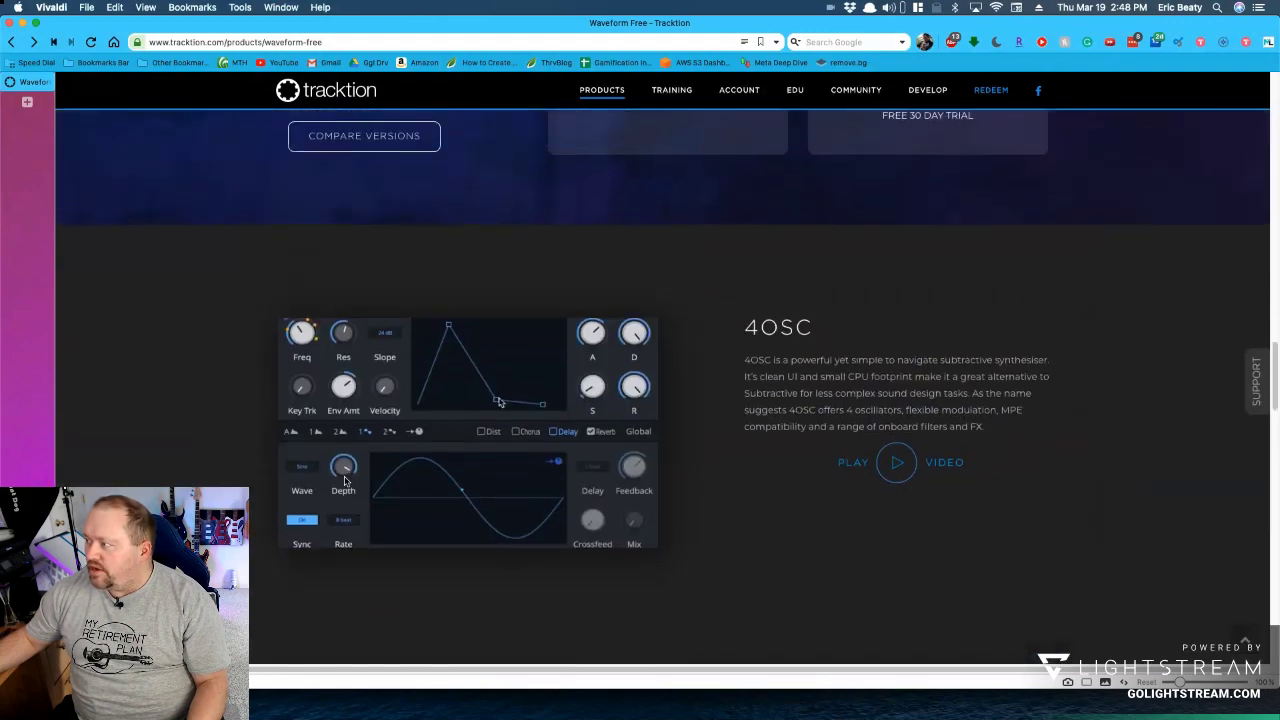
{"action": "scroll", "coordinate": [345, 481], "scroll_direction": "up", "scroll_amount": 15}
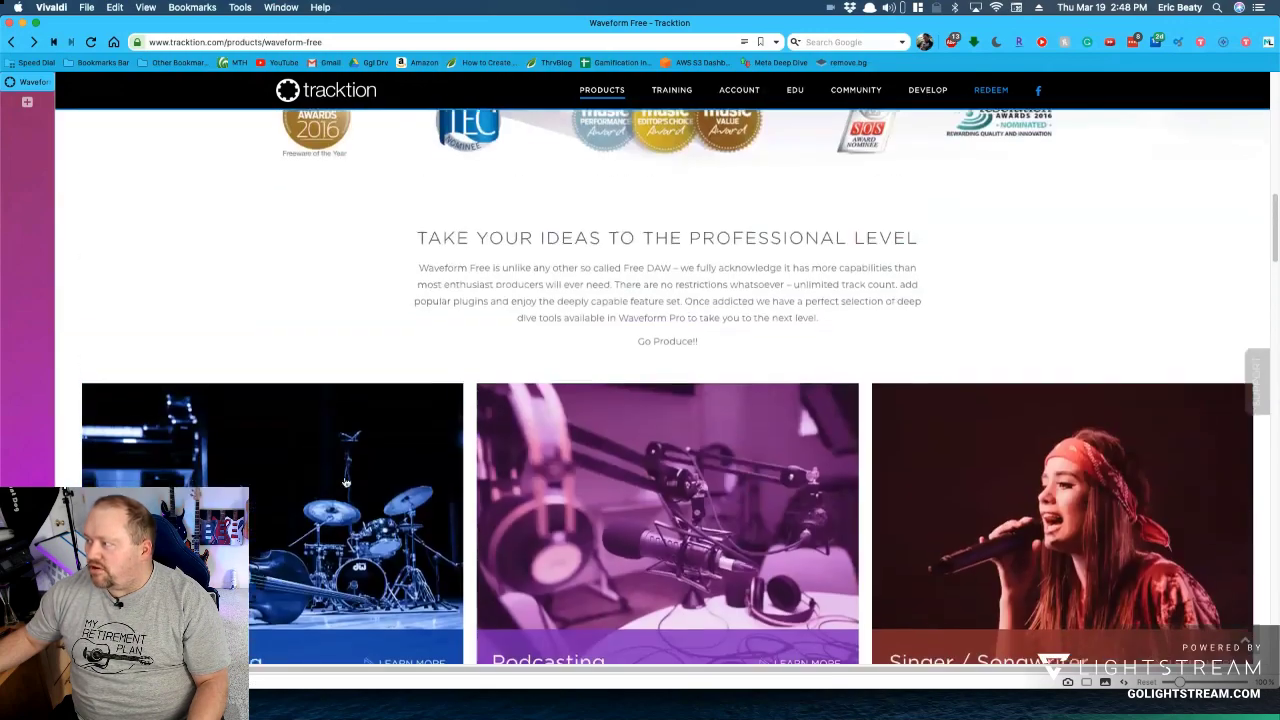
{"action": "scroll", "coordinate": [345, 482], "scroll_direction": "down", "scroll_amount": 5}
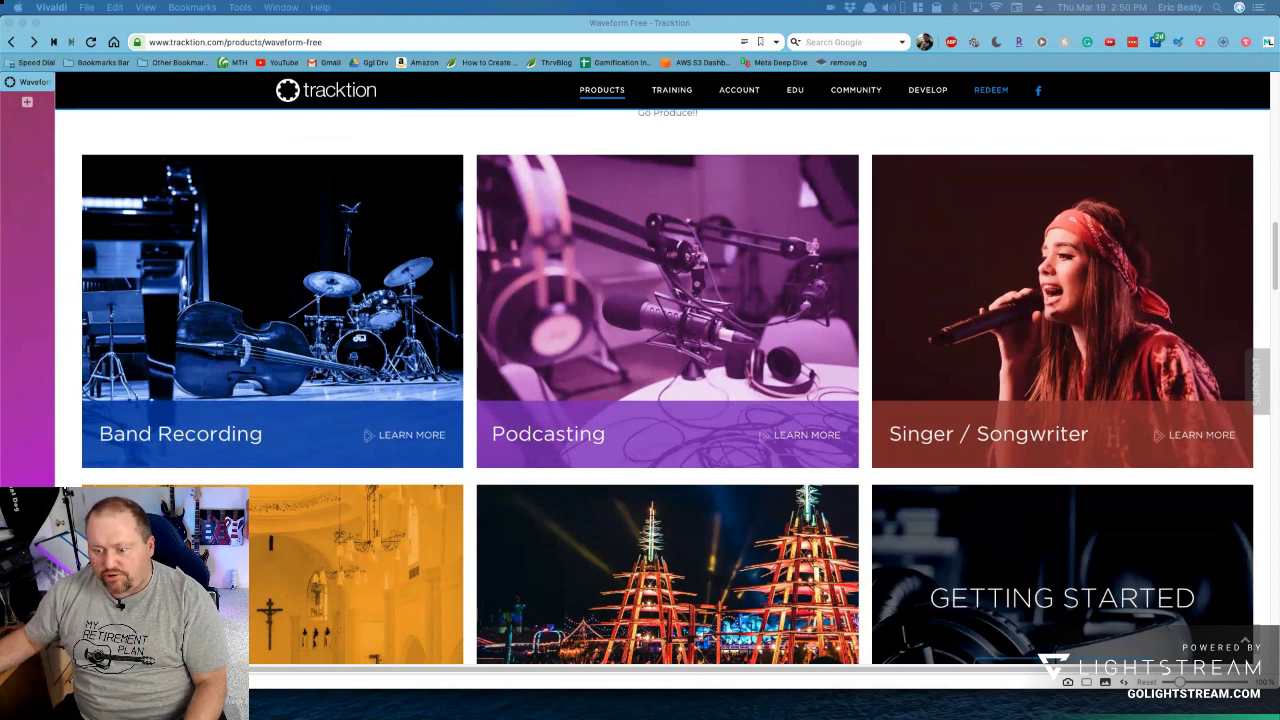
Check the stream and chat in the YouTube Live Dashboard and switch to the Lightstream project.
{"action": "left_click", "coordinate": [610, 598]}
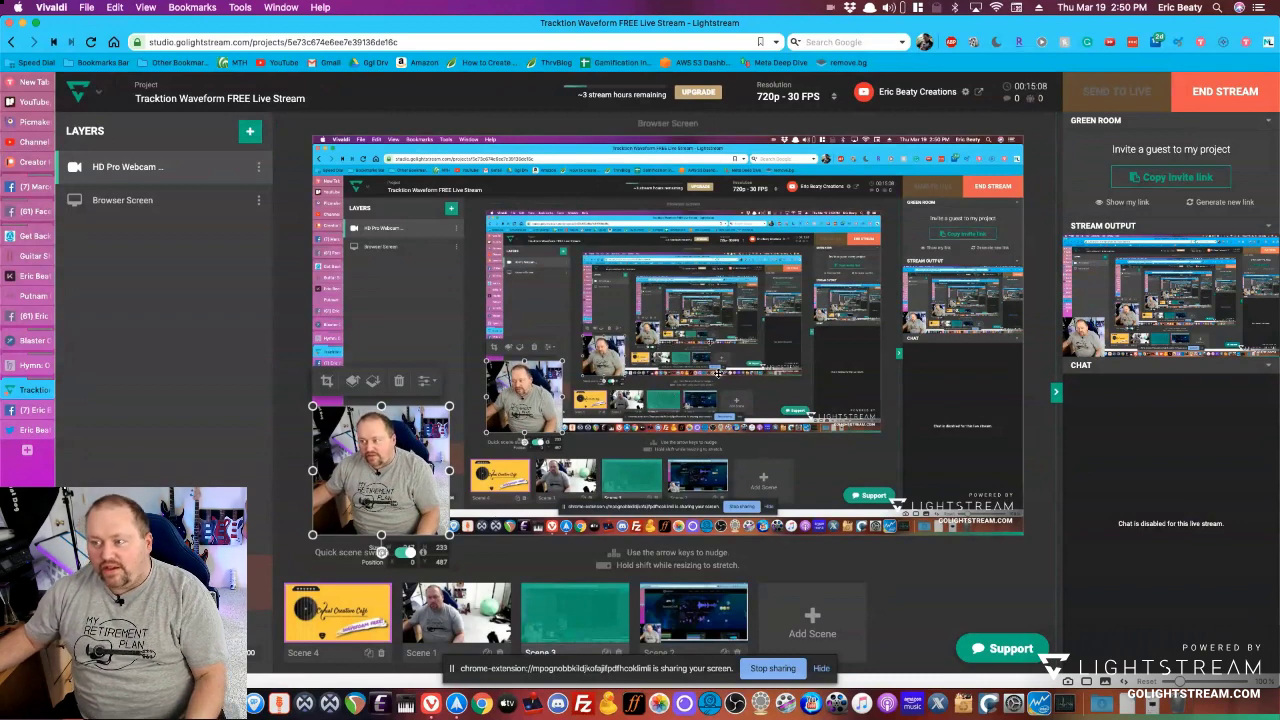
{"action": "left_click", "coordinate": [40, 388]}
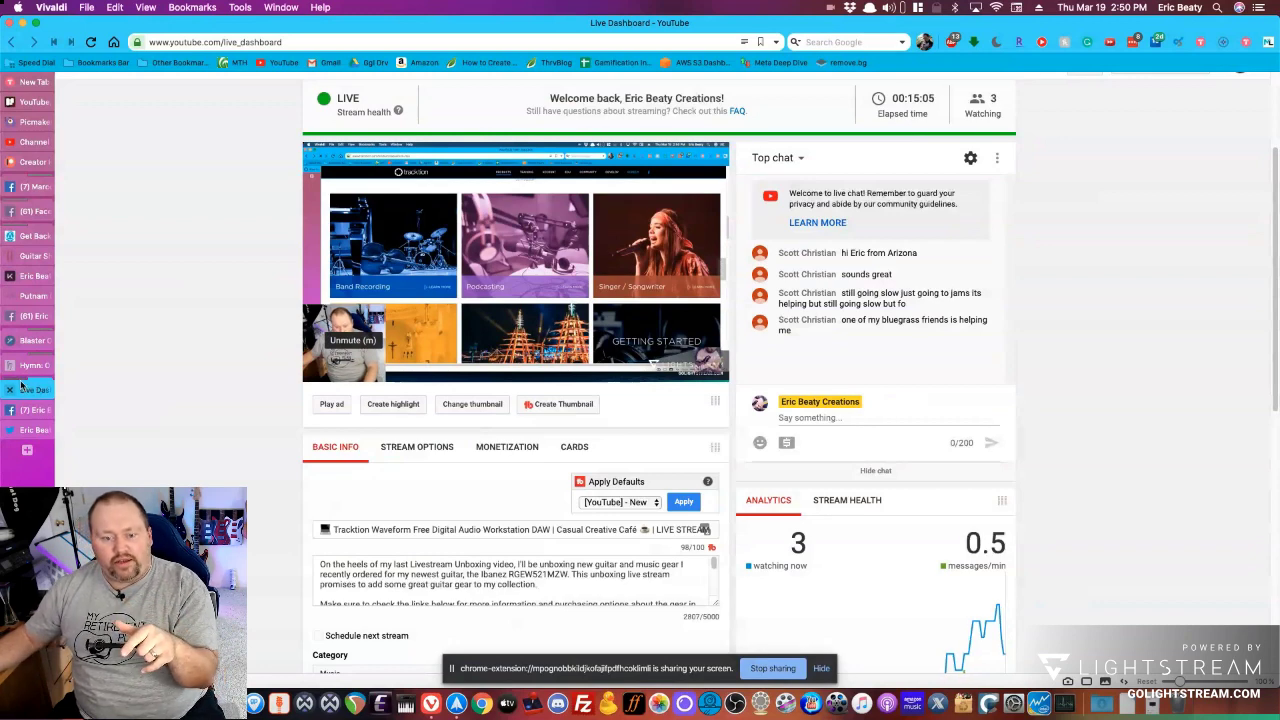
{"action": "left_click", "coordinate": [22, 383]}
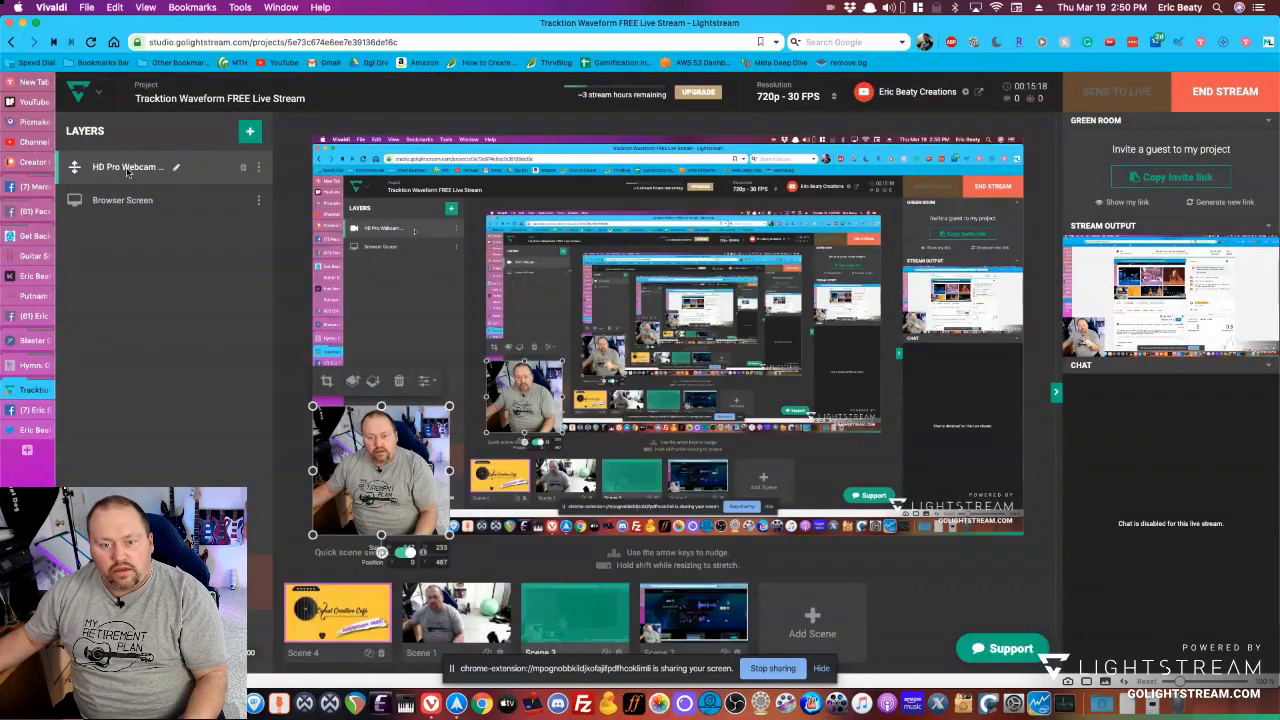
Add the subscribe-bell-youtube.png image as a layer, scaled to about 343 × 127 and placed near the scene's lower-right corner.
{"action": "left_click", "coordinate": [251, 132]}
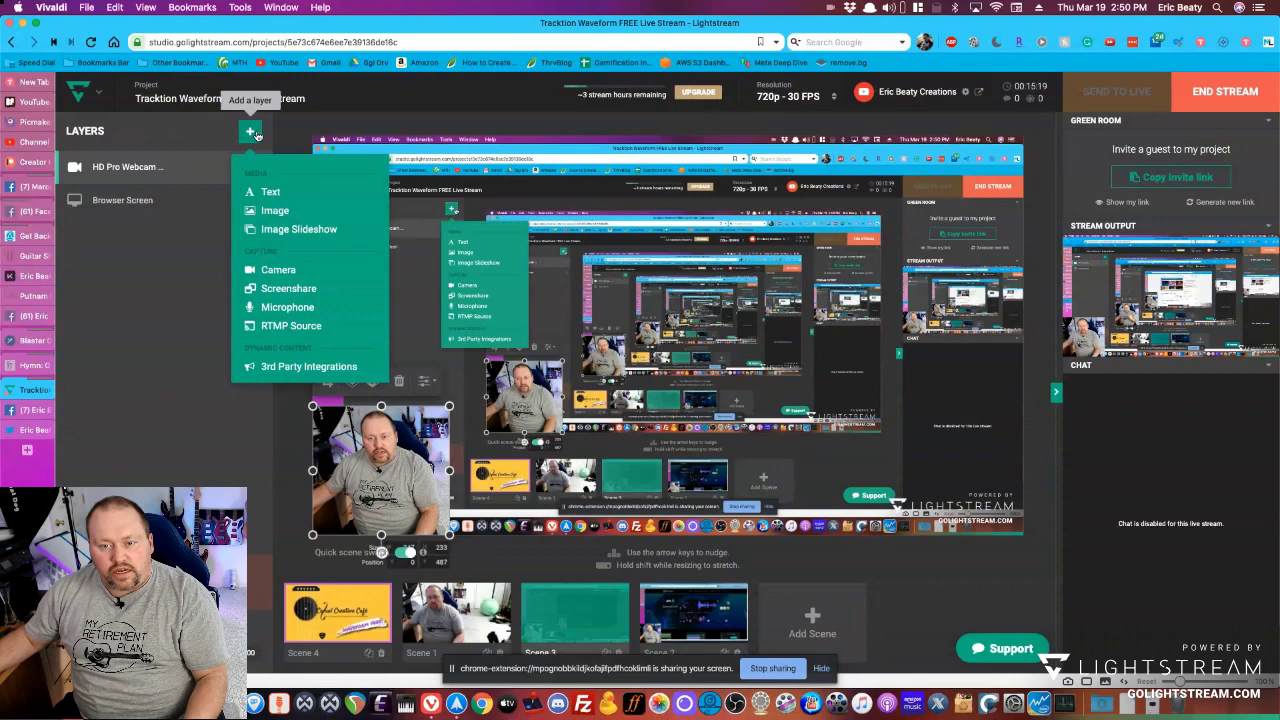
{"action": "left_click", "coordinate": [280, 210]}
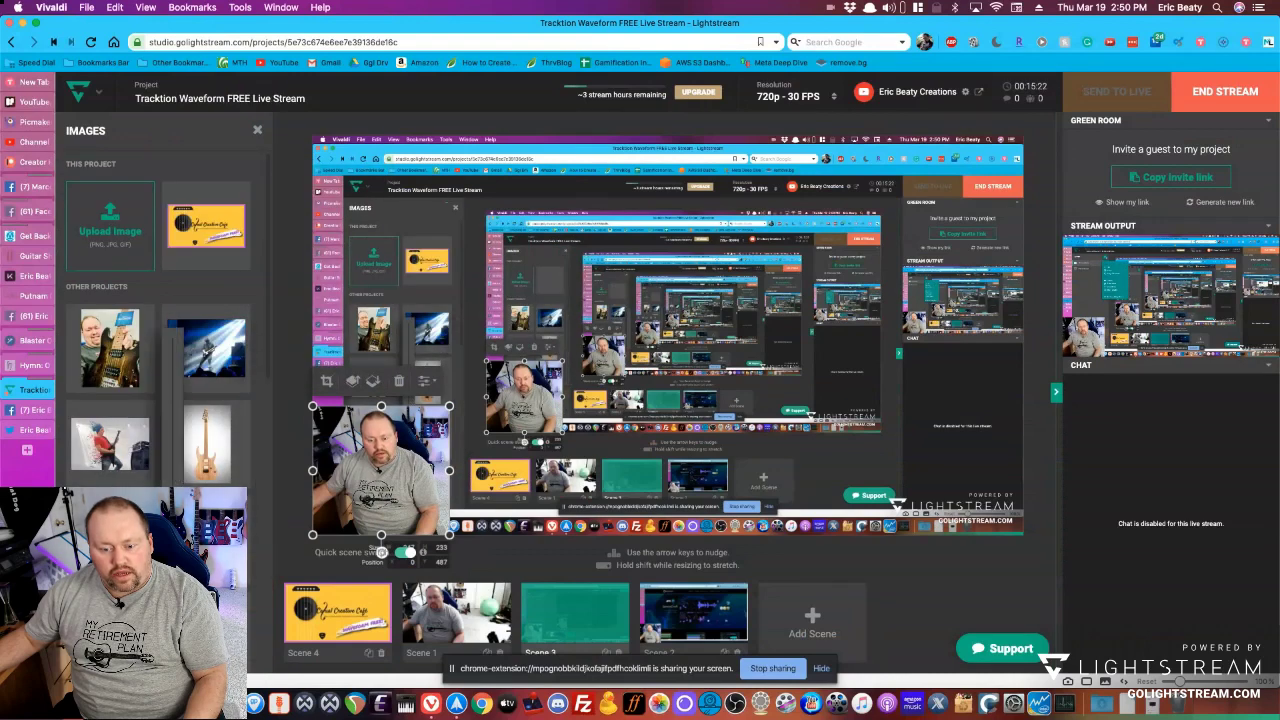
{"action": "left_click_drag", "start_coordinate": [434, 584], "coordinate": [436, 586]}
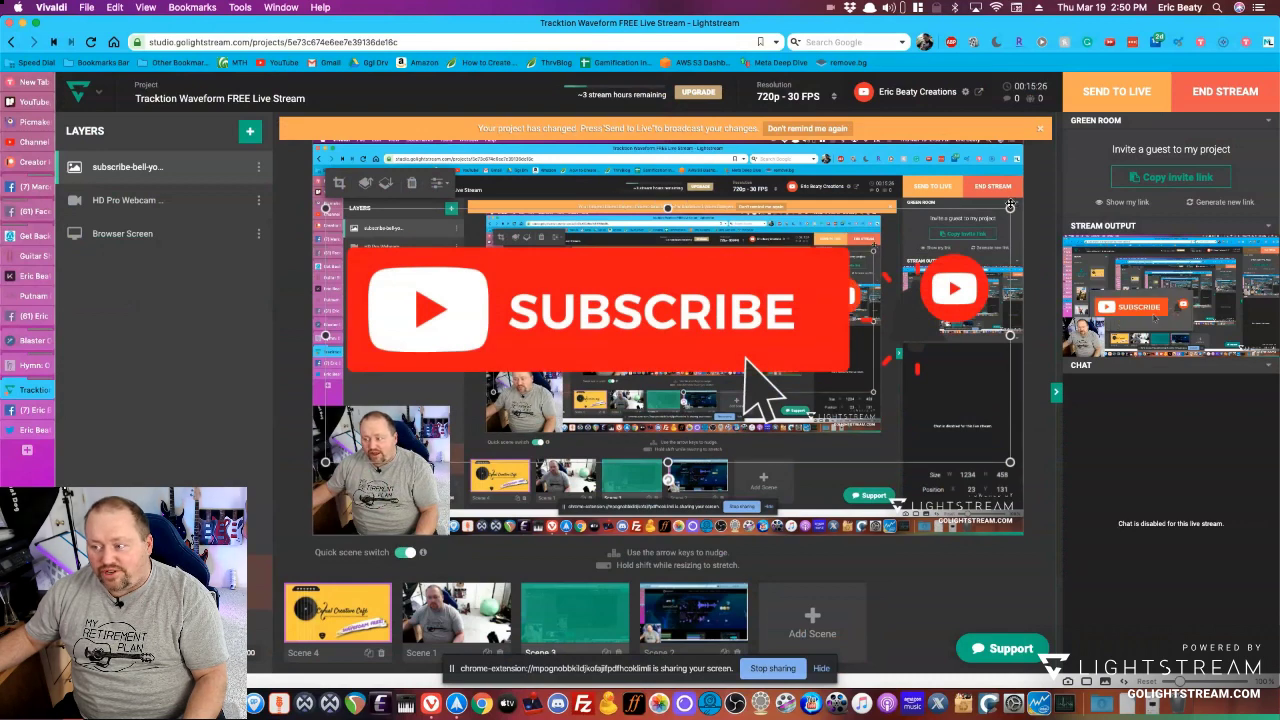
{"action": "left_click_drag", "start_coordinate": [1010, 210], "coordinate": [515, 392]}
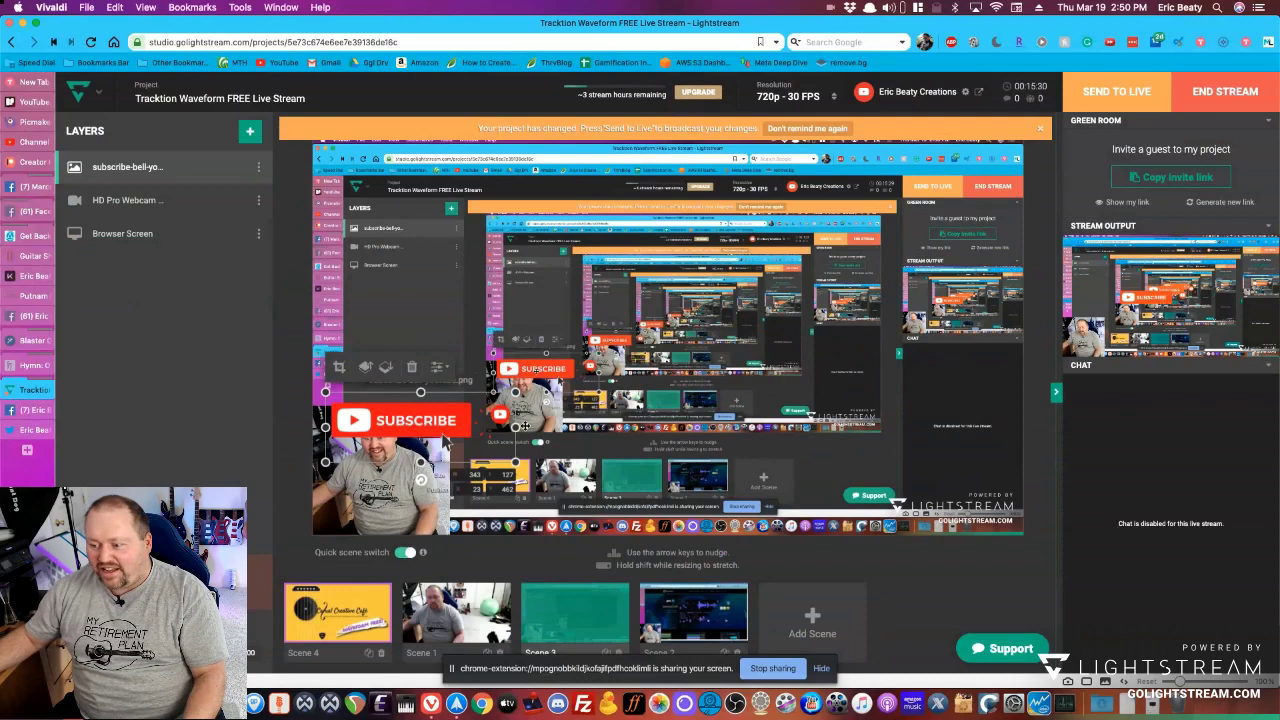
{"action": "left_click_drag", "start_coordinate": [404, 424], "coordinate": [847, 494]}
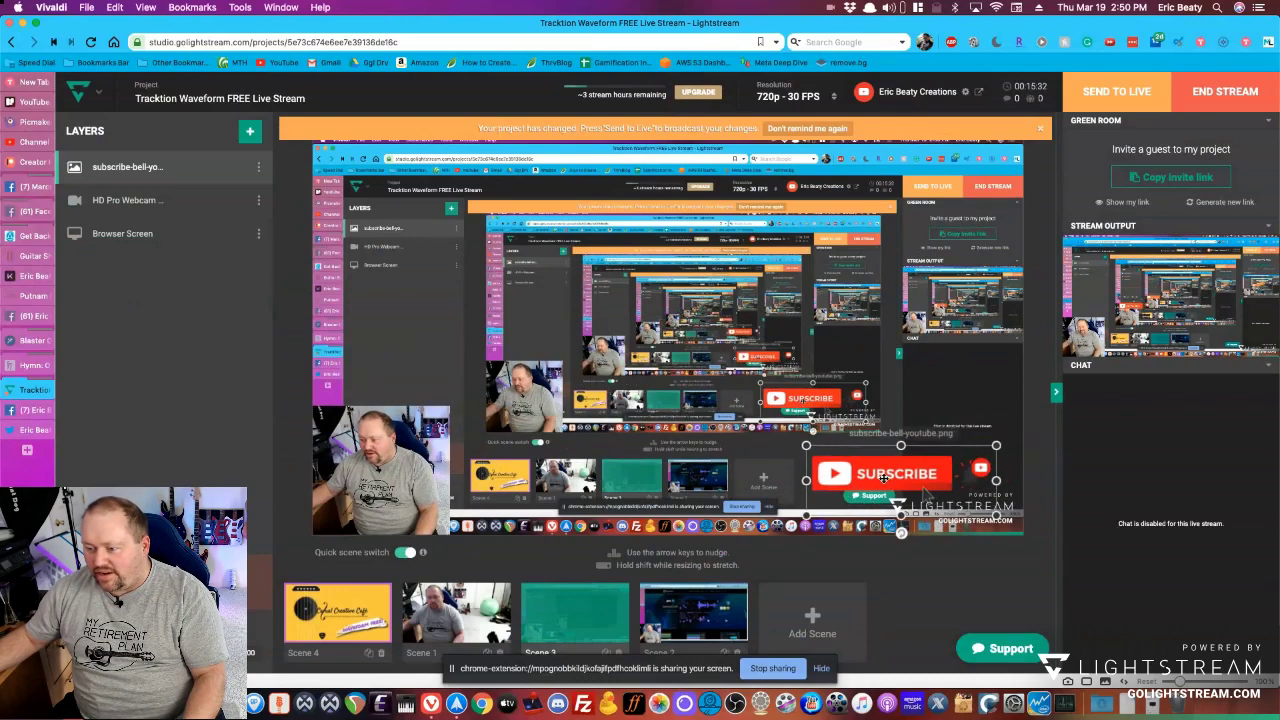
Shrink the subscribe graphic to about 210 × 78, place it near the scene's lower-right corner at about 1070, 565, and send the change live.
{"action": "left_click_drag", "start_coordinate": [806, 450], "coordinate": [979, 481]}
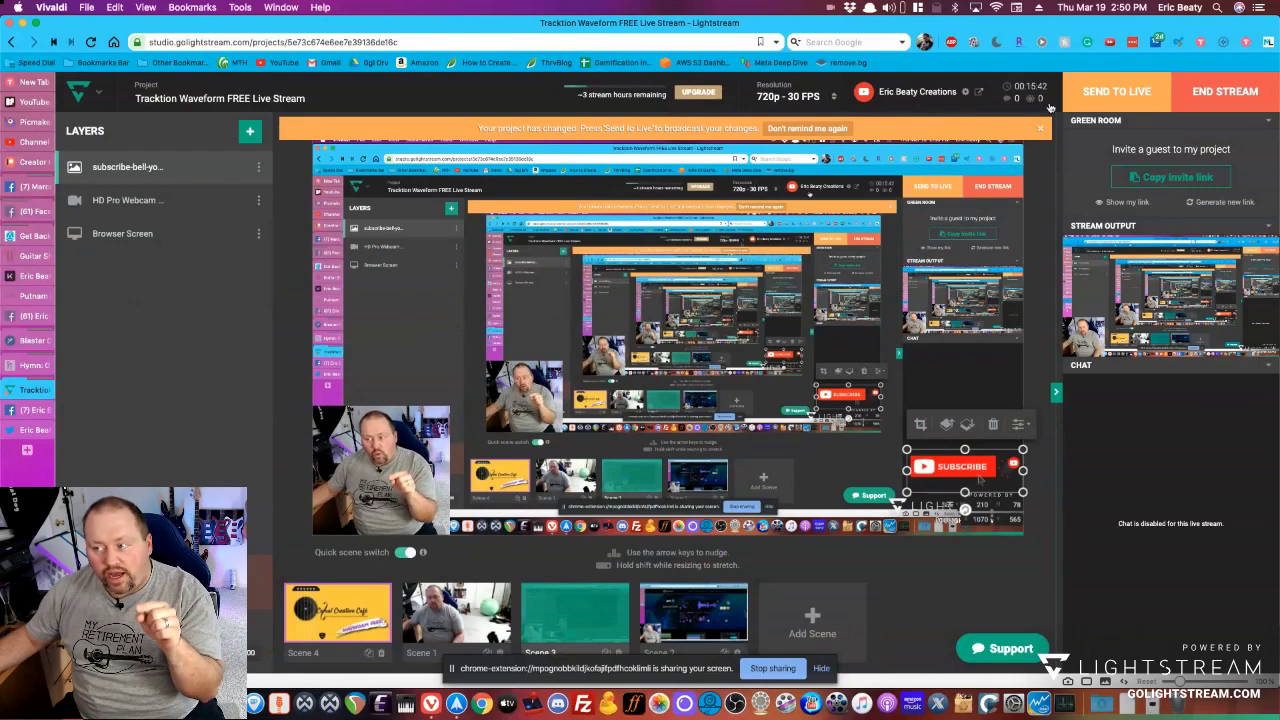
{"action": "left_click", "coordinate": [1117, 91]}
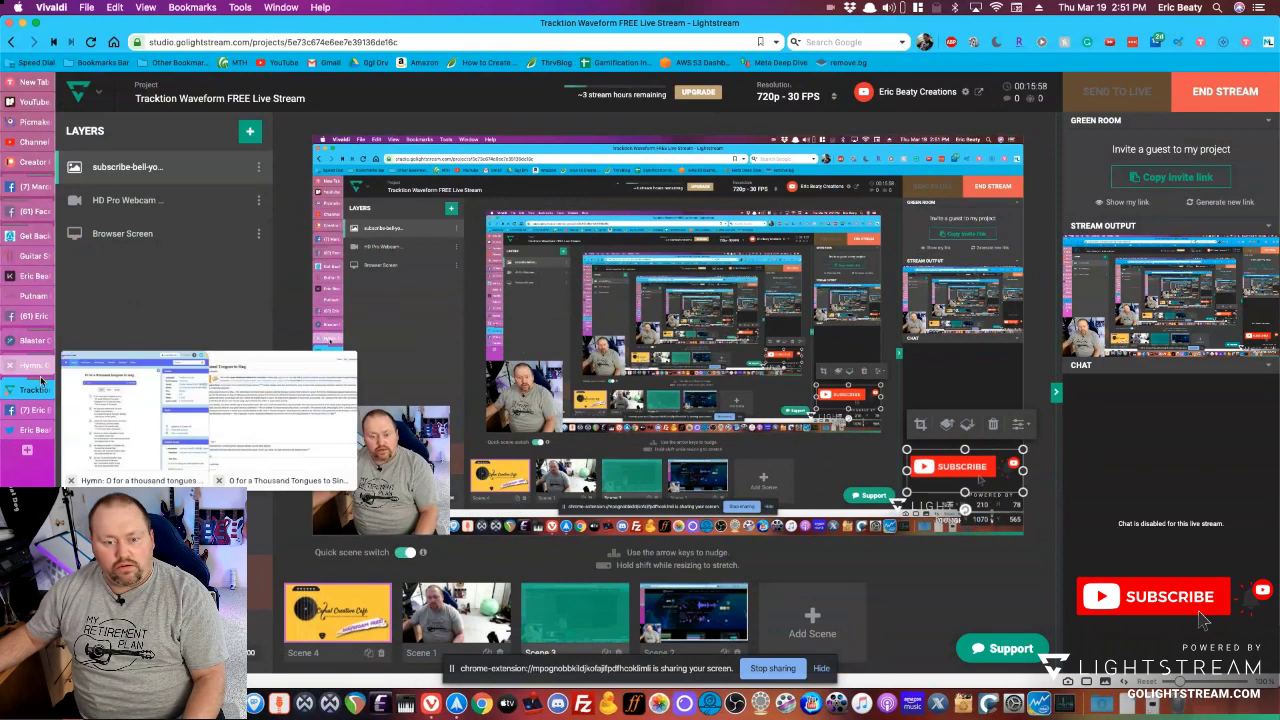
Check the updated stream and its chat in the YouTube Live Dashboard, and switch to Waveform Free.
{"action": "mouse_move", "coordinate": [41, 380]}
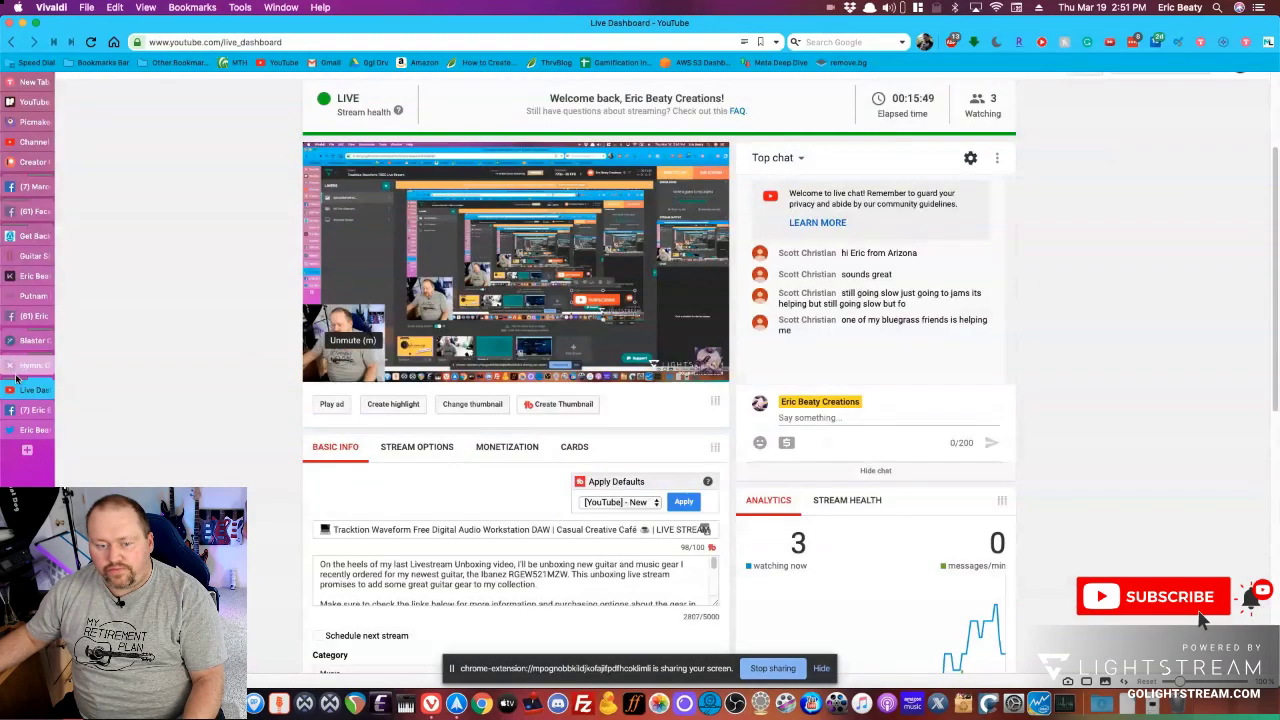
{"action": "left_click", "coordinate": [38, 386]}
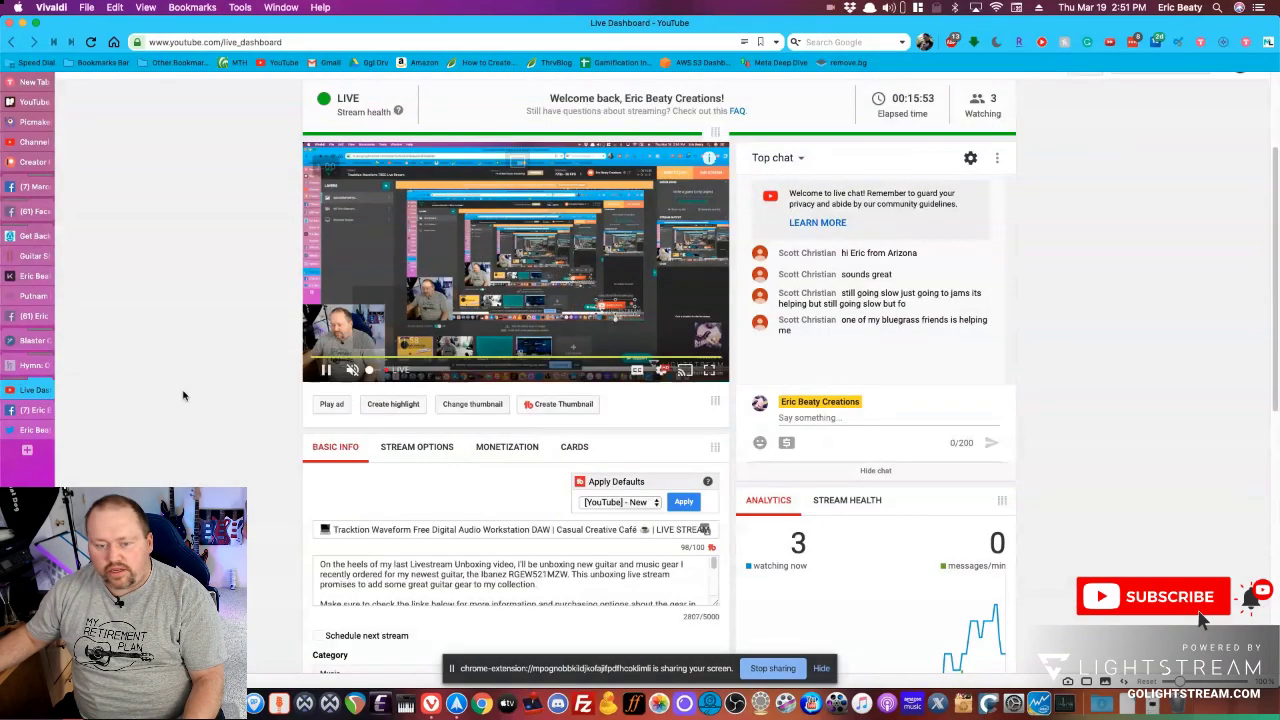
{"action": "mouse_move", "coordinate": [20, 384]}
{"action": "left_click", "coordinate": [80, 392]}
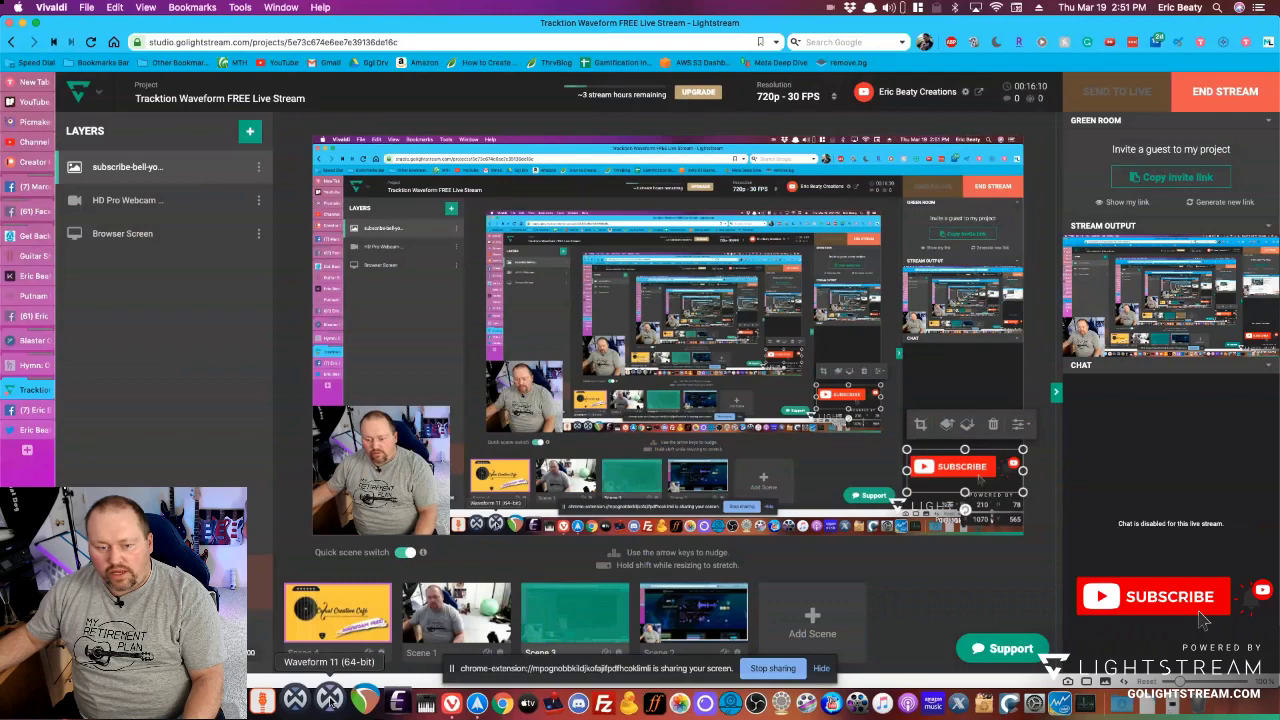
{"action": "left_click", "coordinate": [48, 385]}
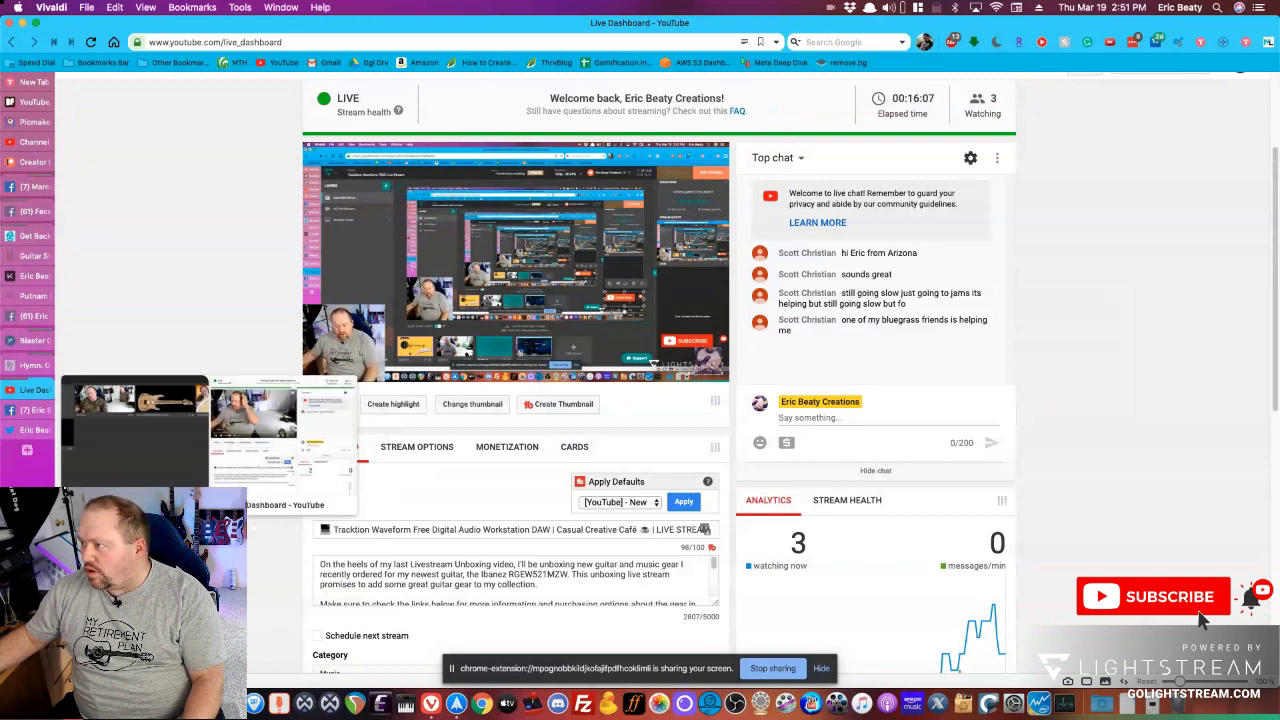
{"action": "left_click", "coordinate": [135, 415]}
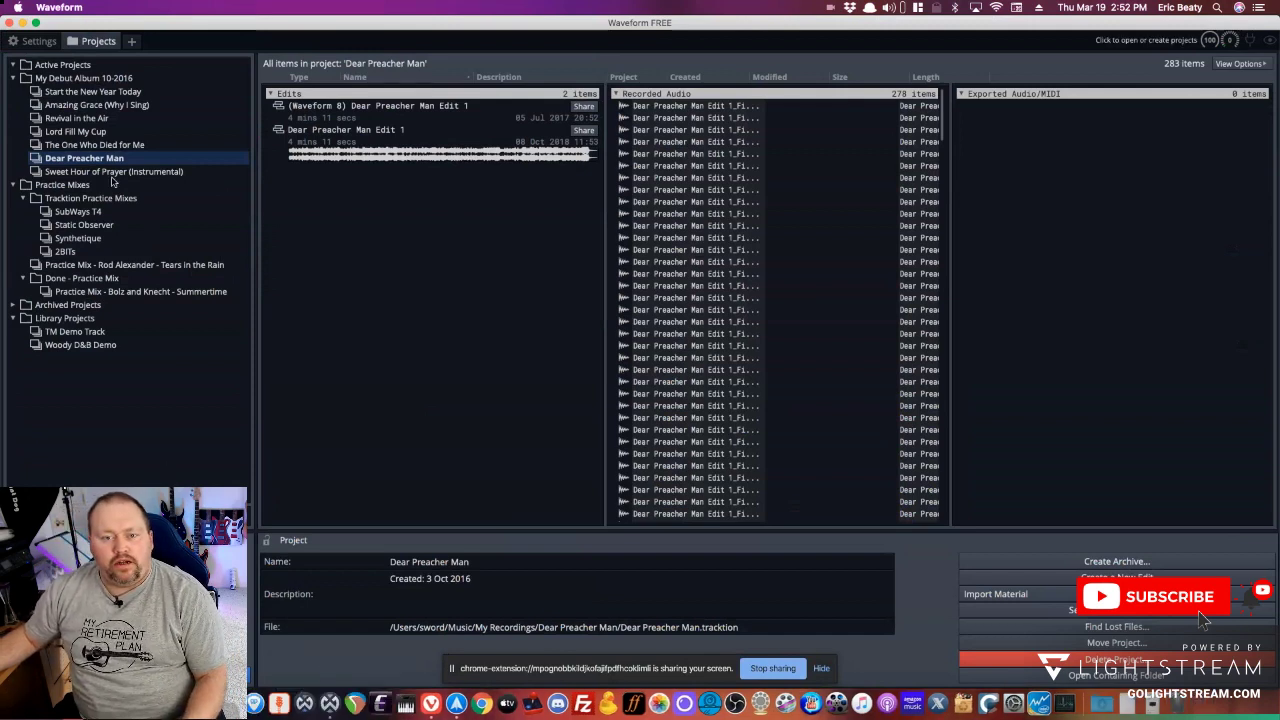
Look through the Appearance and General Behaviour settings of Waveform.
{"action": "left_click", "coordinate": [38, 42]}
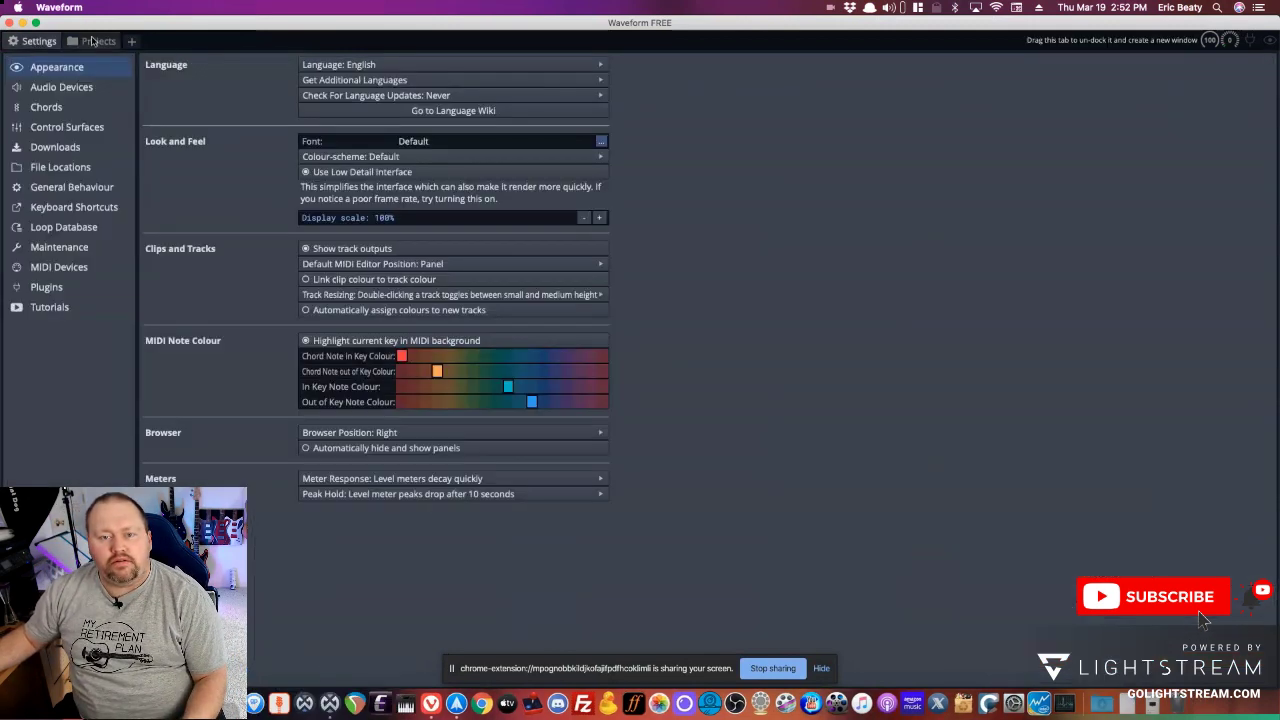
{"action": "left_click", "coordinate": [66, 8]}
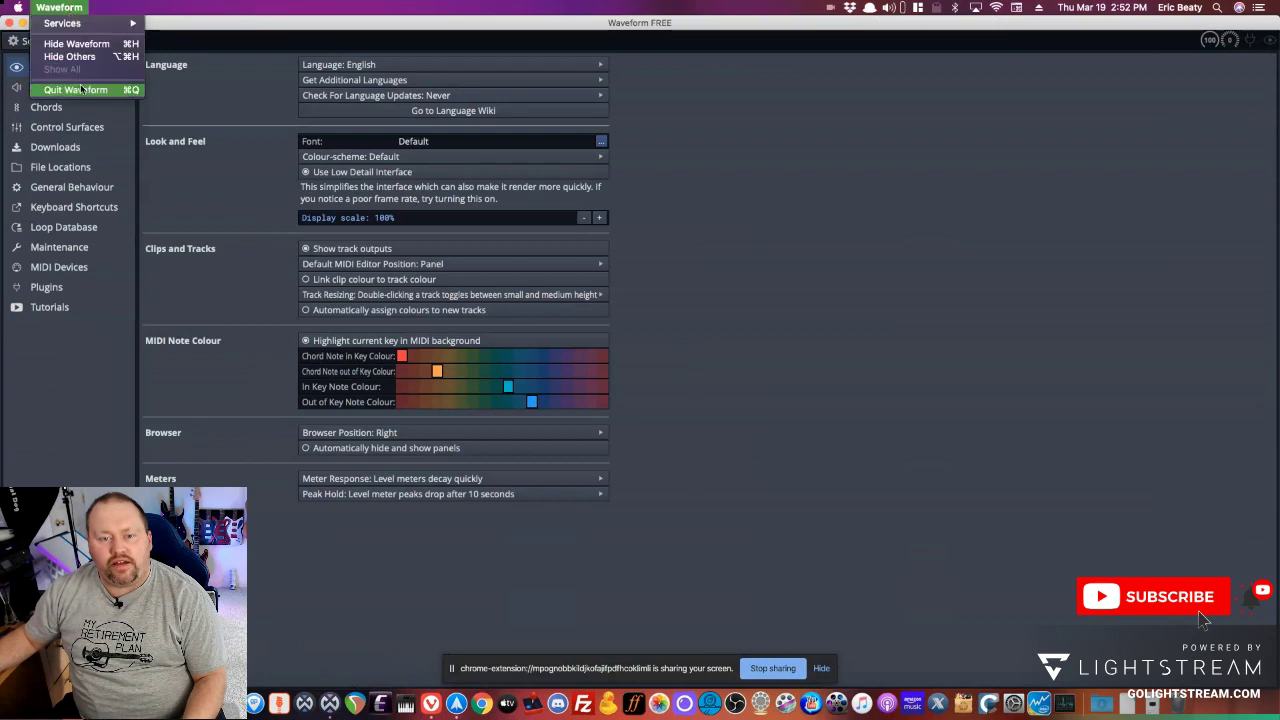
{"action": "left_click", "coordinate": [58, 7]}
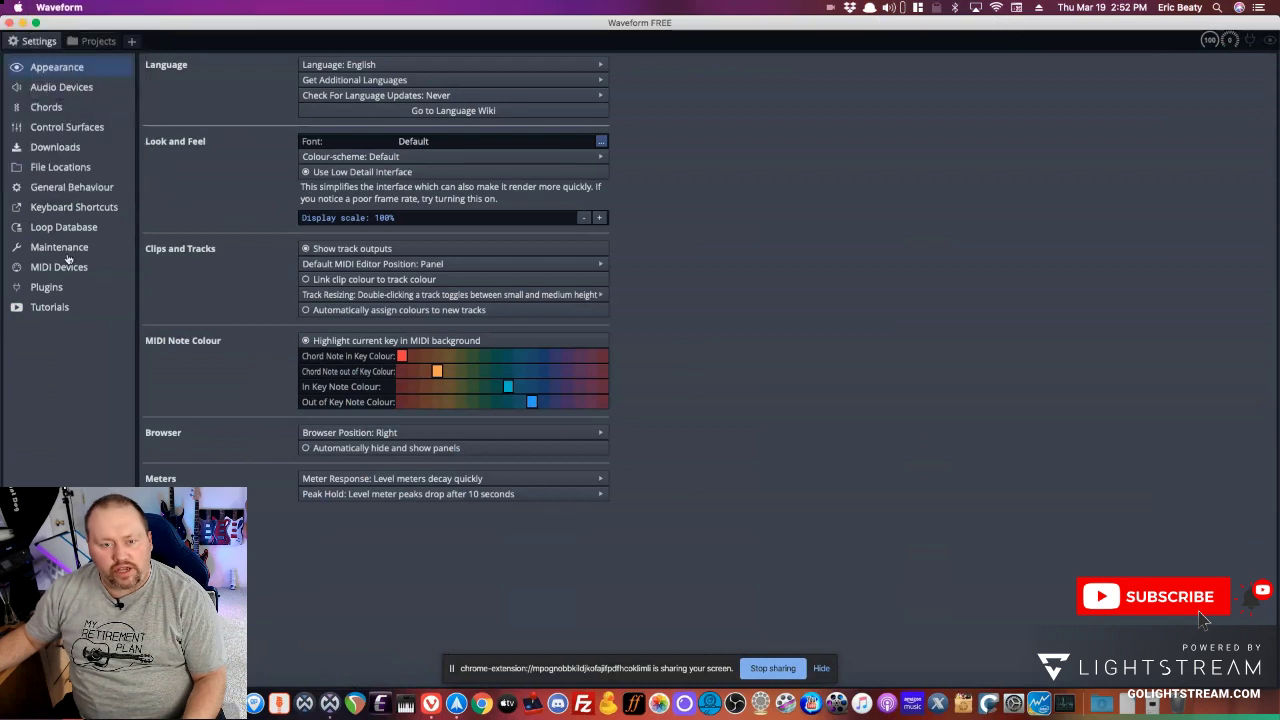
{"action": "left_click", "coordinate": [47, 188]}
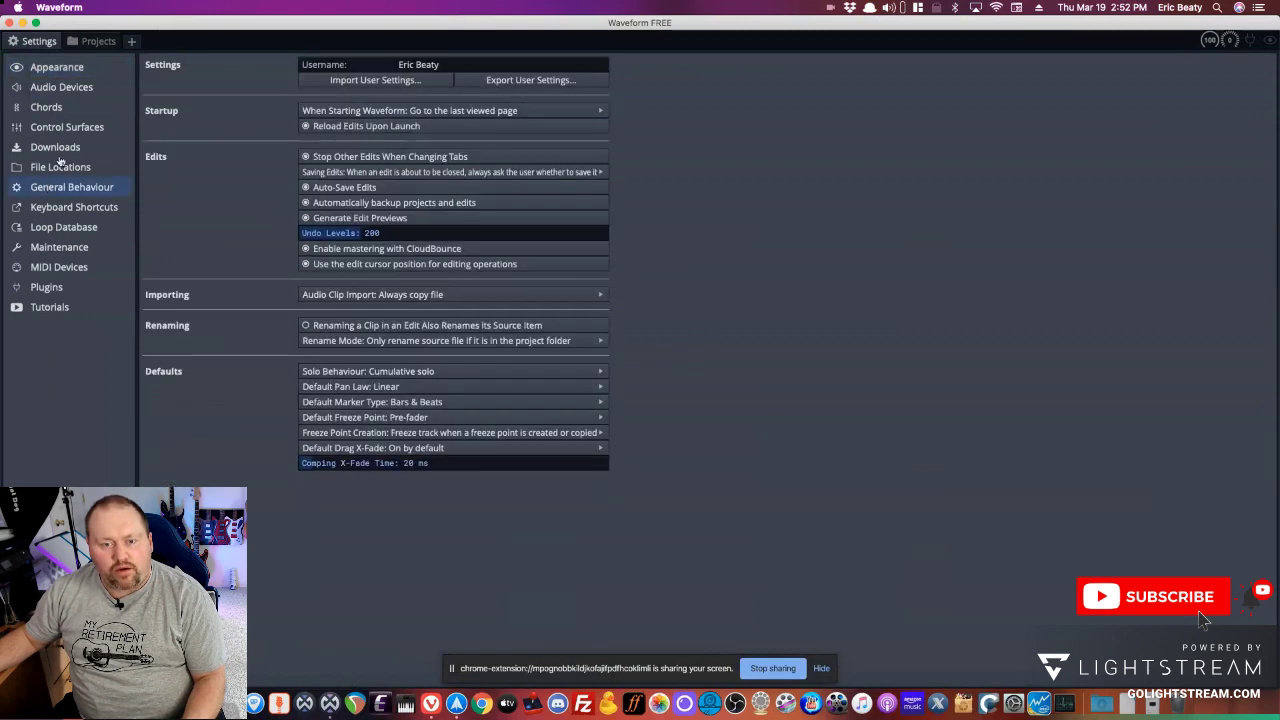
Return to the projects list and view the Waveform version and registration information, closing it when done.
{"action": "left_click", "coordinate": [97, 41]}
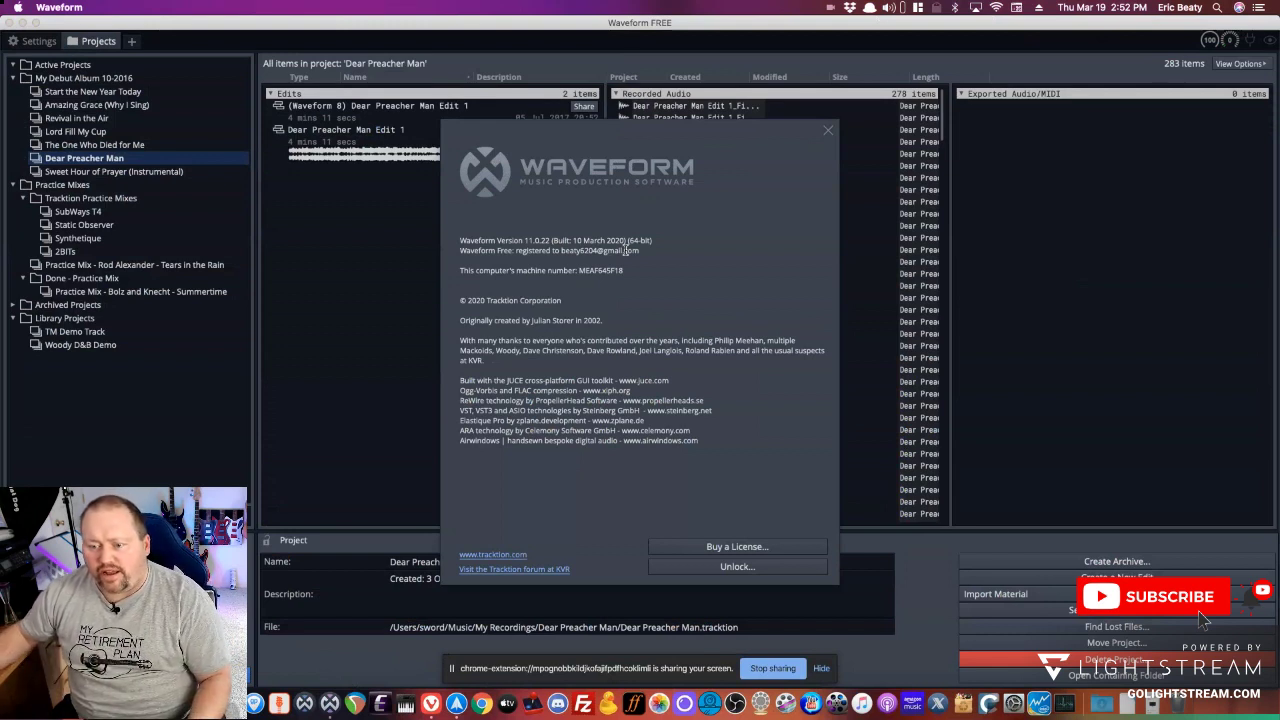
{"action": "left_click", "coordinate": [829, 133]}
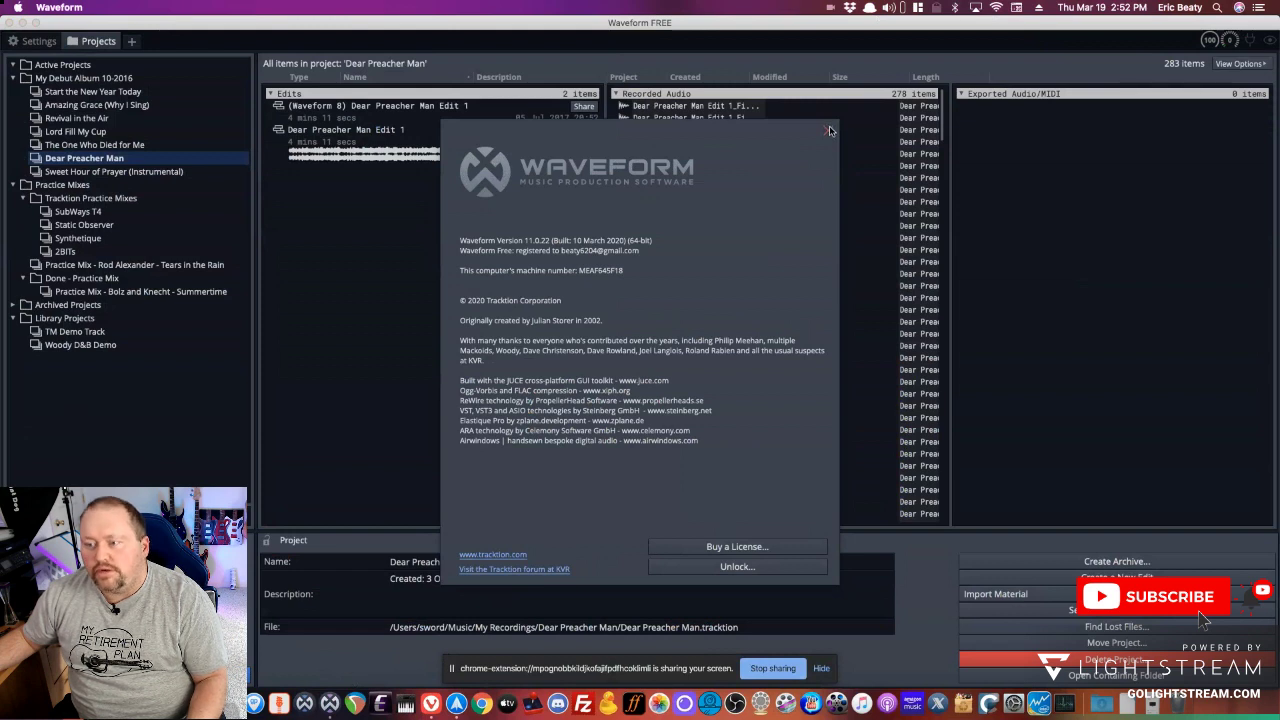
{"action": "left_click", "coordinate": [829, 131]}
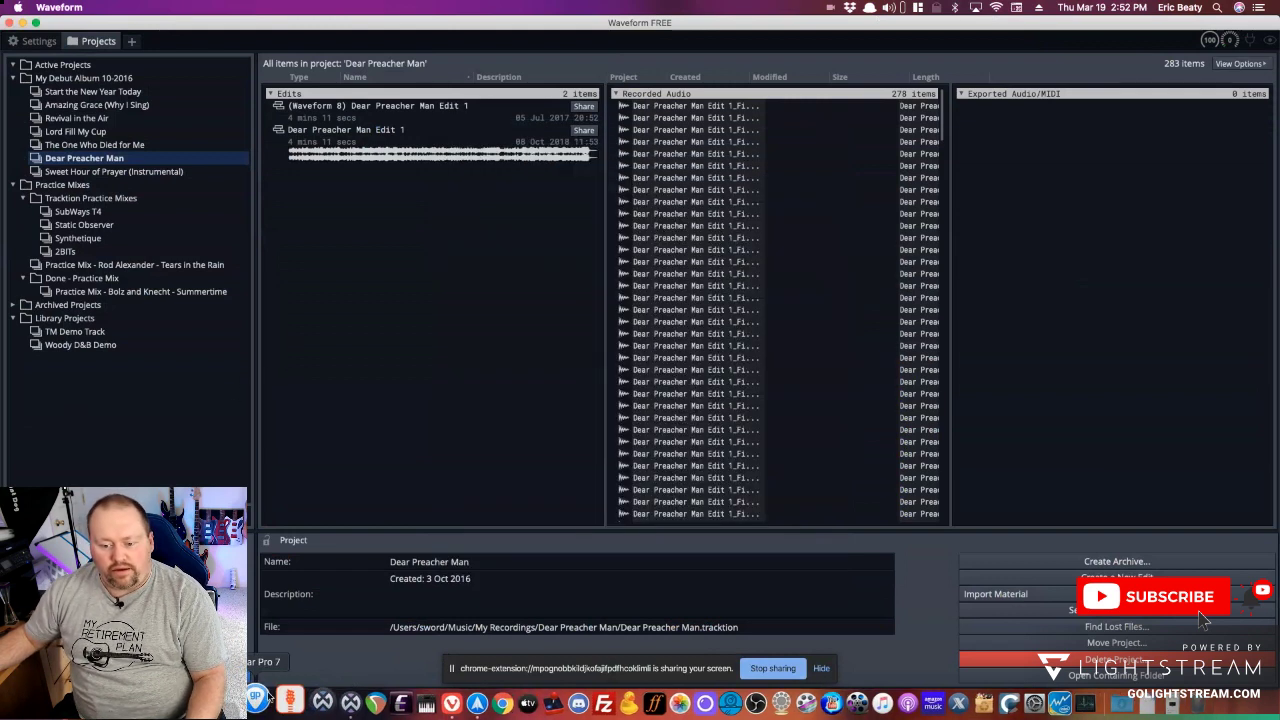
Browse the My Debut Album 10-2016 folder and view the items of the Start the New Year Today and Synthetique projects.
{"action": "left_click", "coordinate": [305, 692]}
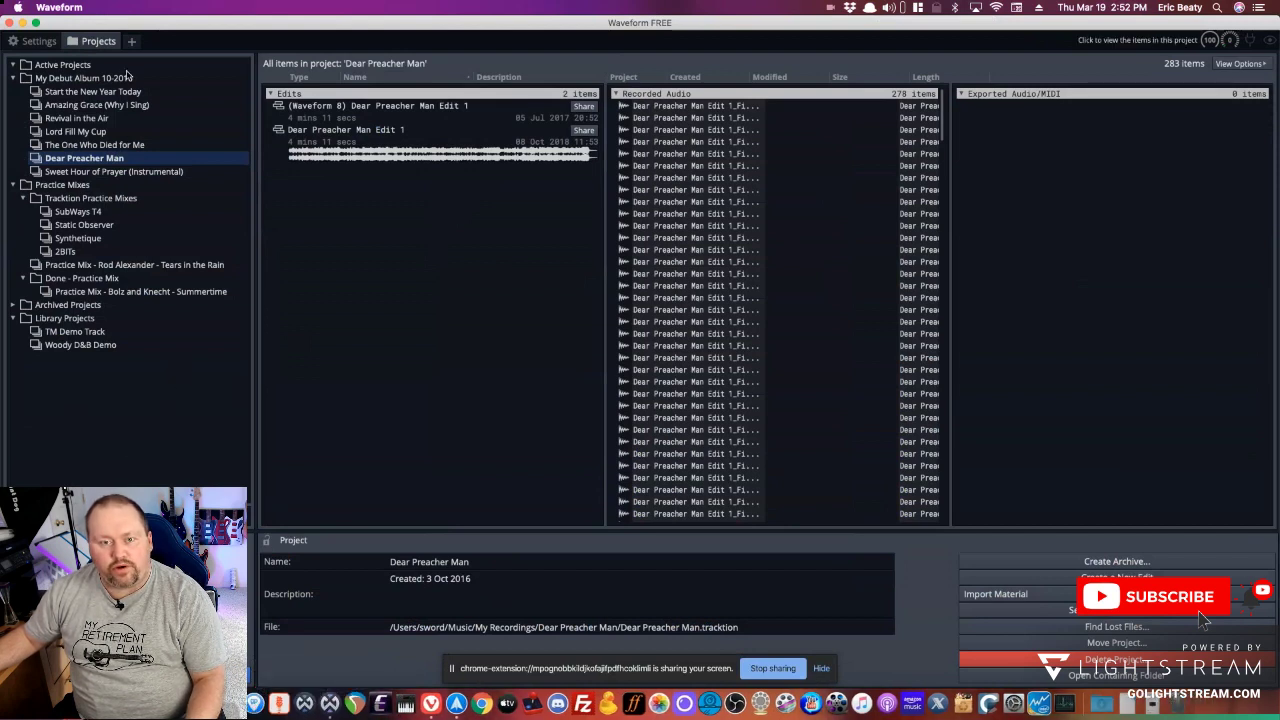
{"action": "left_click", "coordinate": [66, 80]}
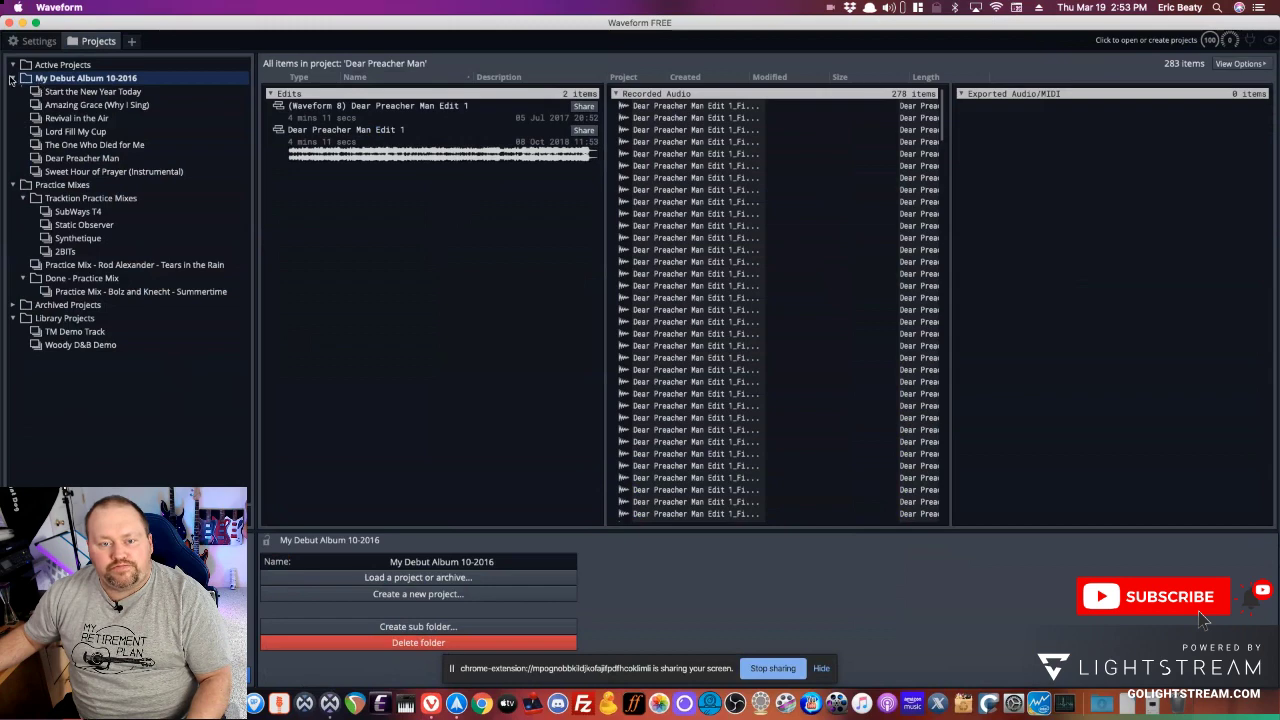
{"action": "left_click", "coordinate": [81, 95]}
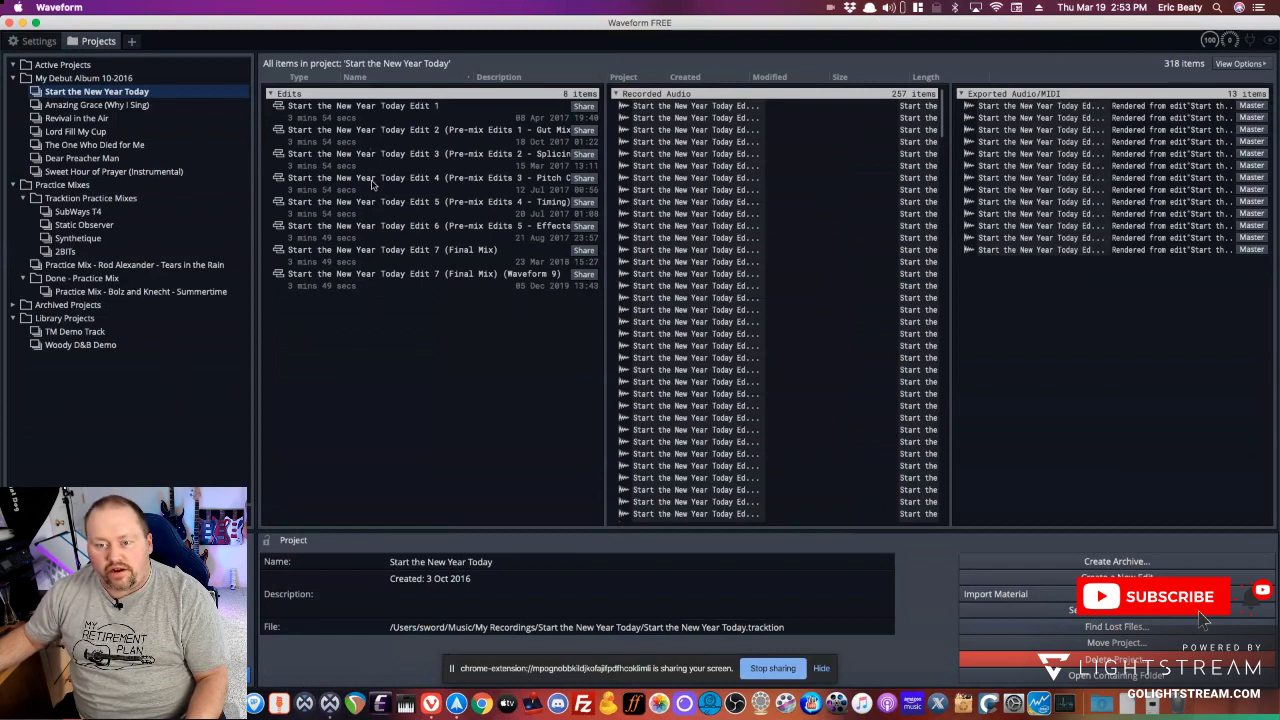
{"action": "left_click", "coordinate": [95, 238]}
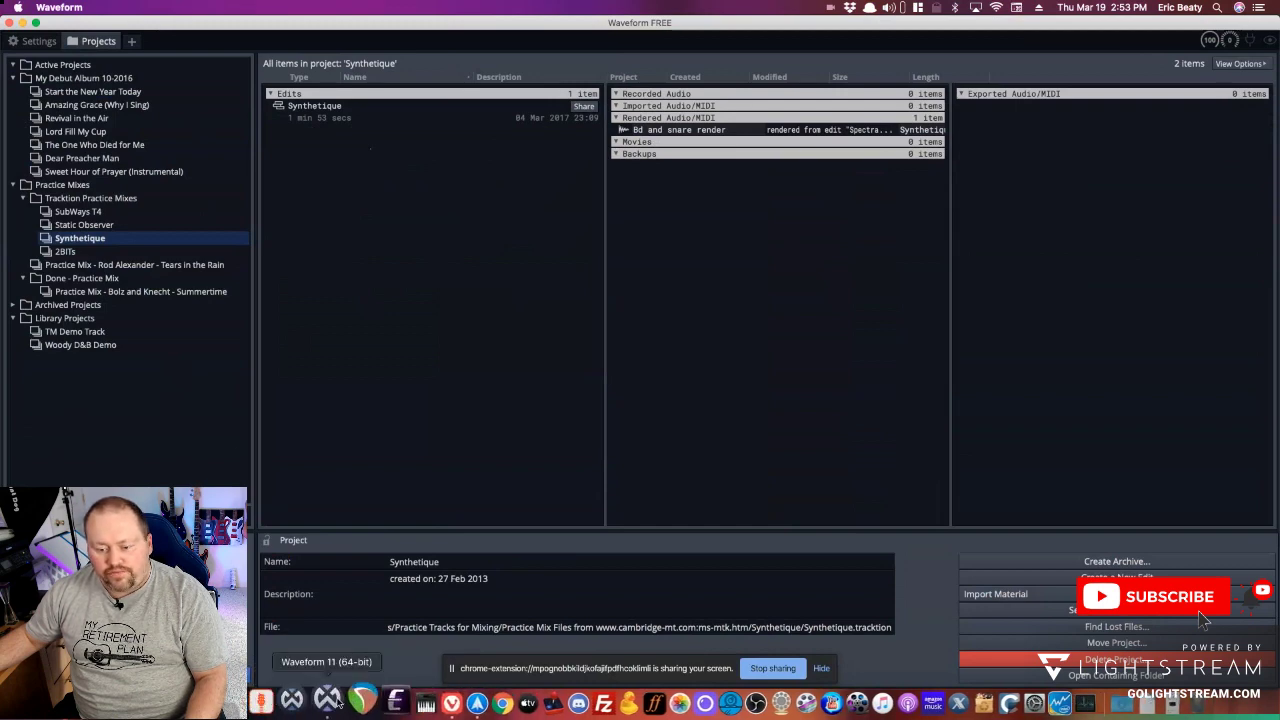
Switch to Lightstream, reorder the layers to Browser Screen, HD Pro Webcam and subscribe image, and send the scene live.
{"action": "left_click", "coordinate": [432, 702]}
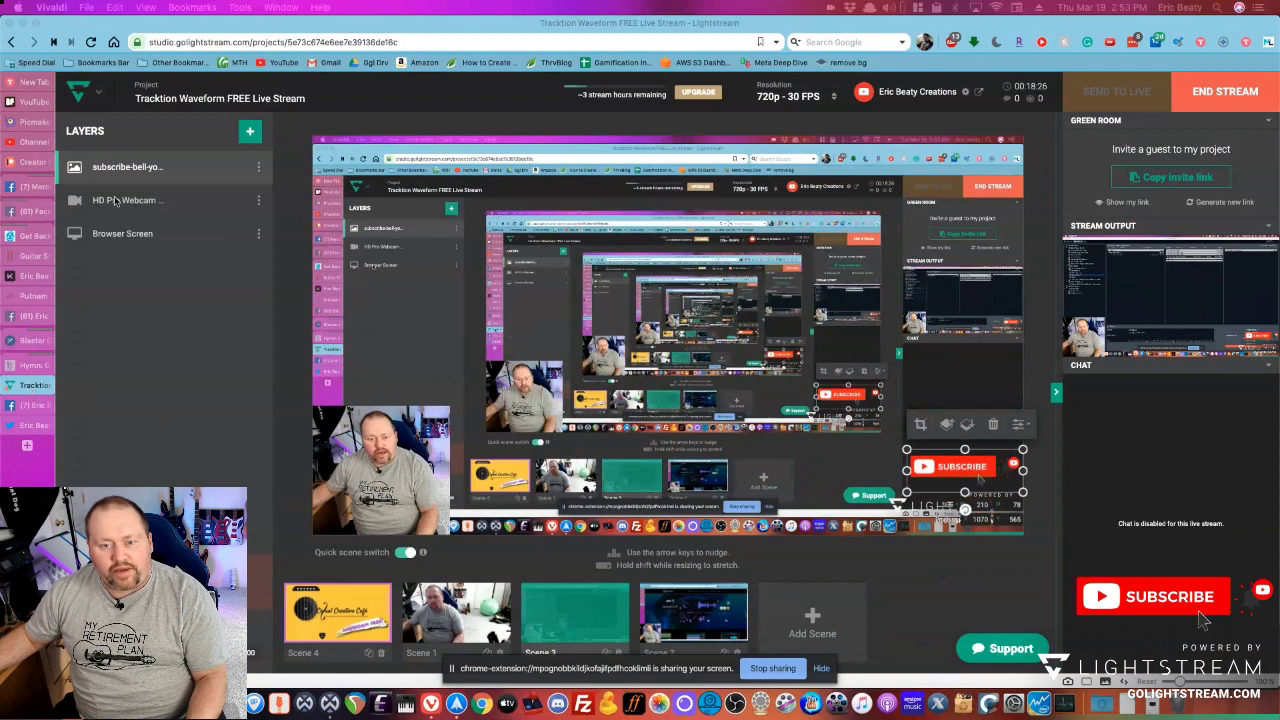
{"action": "left_click", "coordinate": [259, 201]}
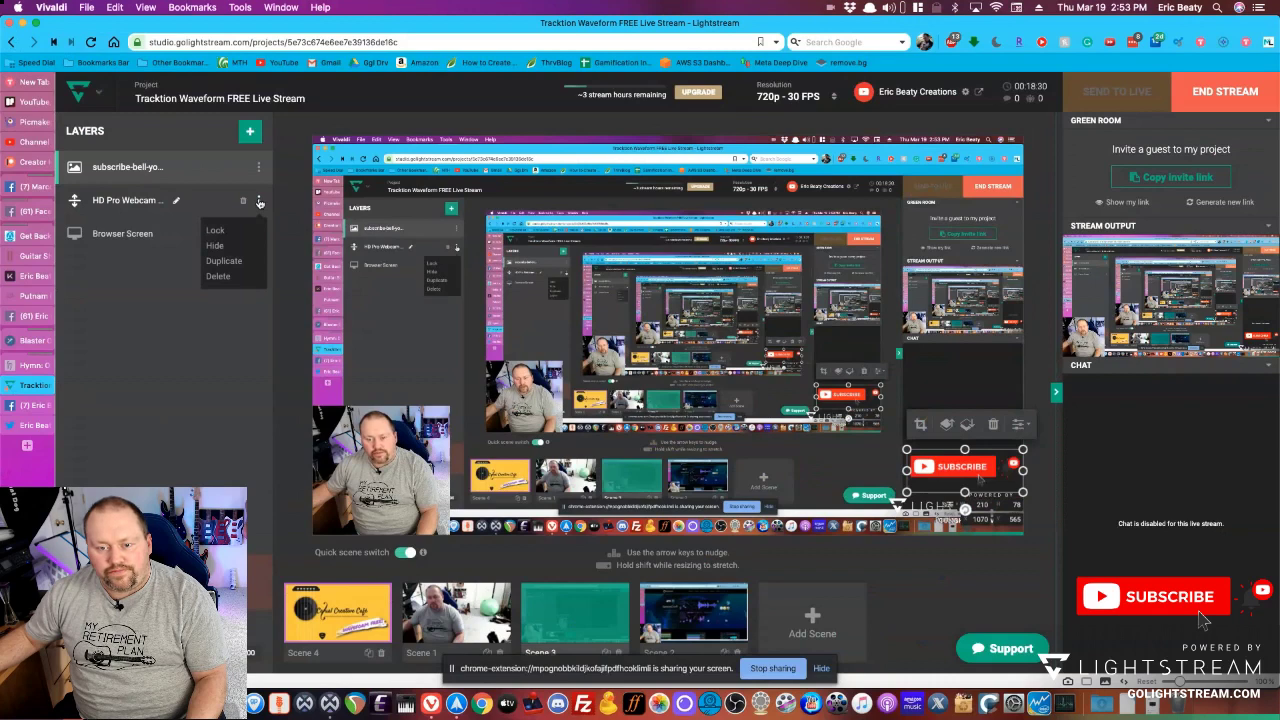
{"action": "left_click", "coordinate": [111, 203]}
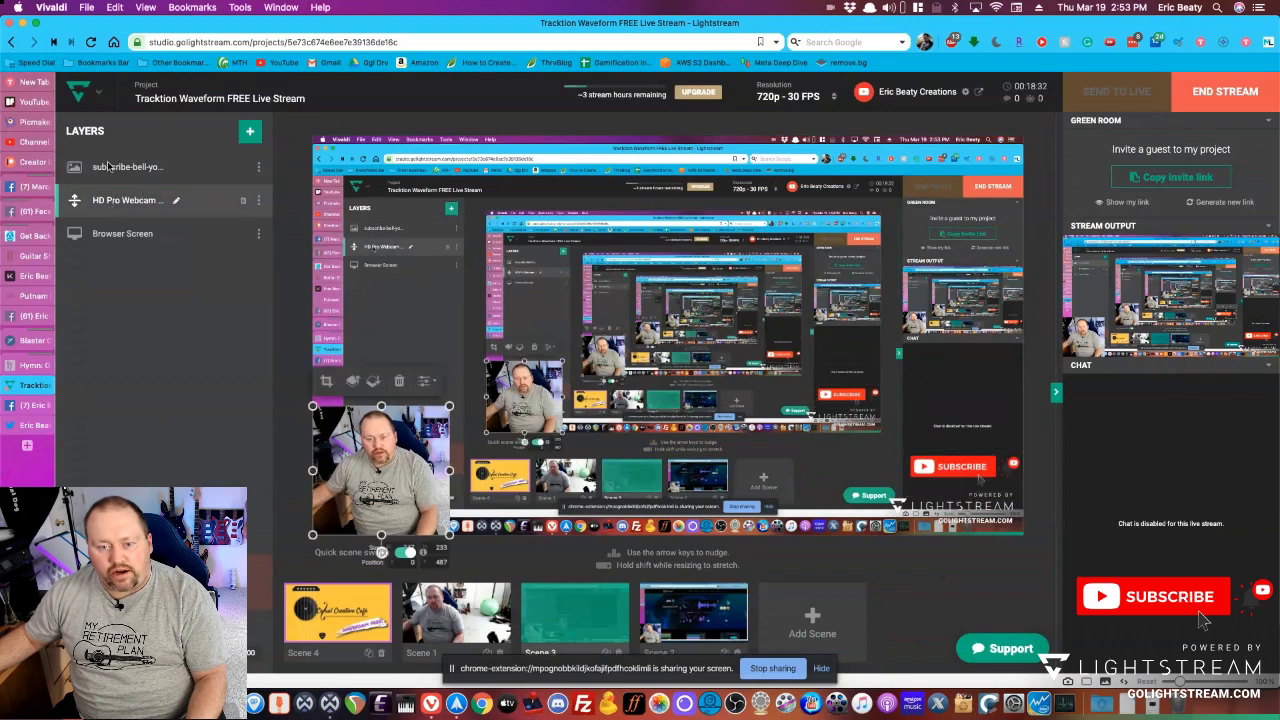
{"action": "left_click_drag", "start_coordinate": [111, 203], "coordinate": [110, 160]}
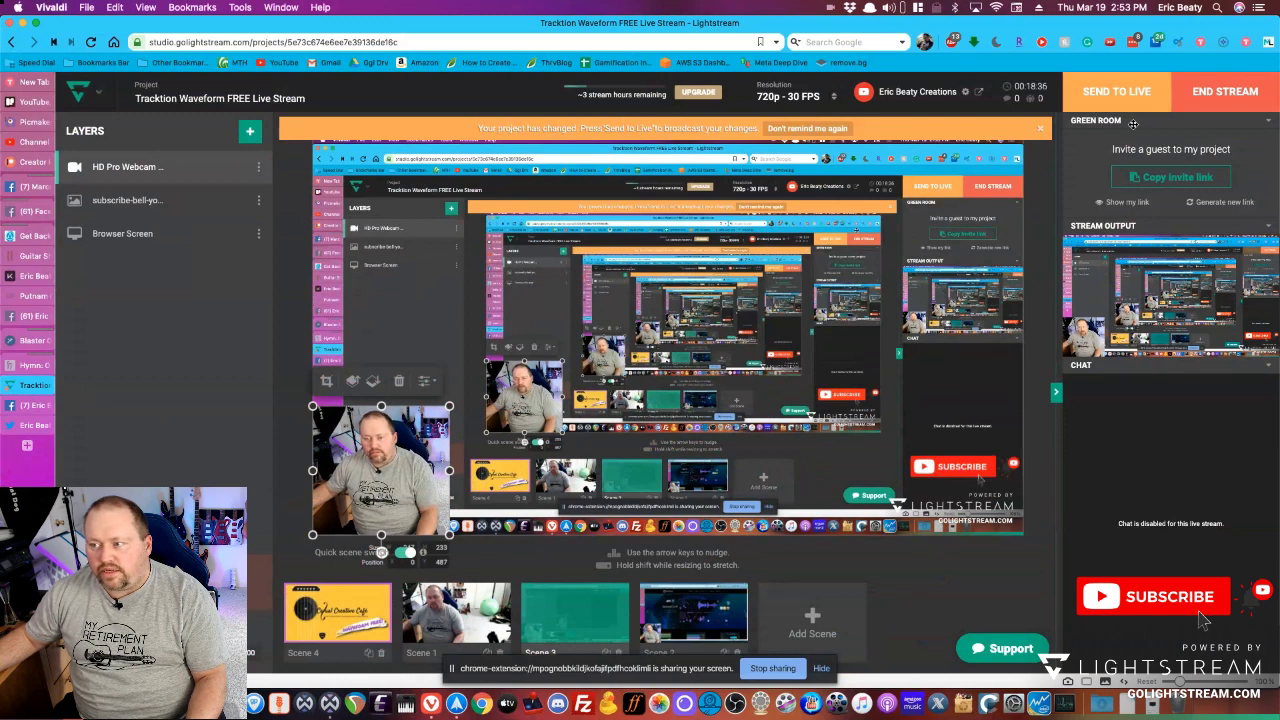
{"action": "left_click", "coordinate": [1117, 91]}
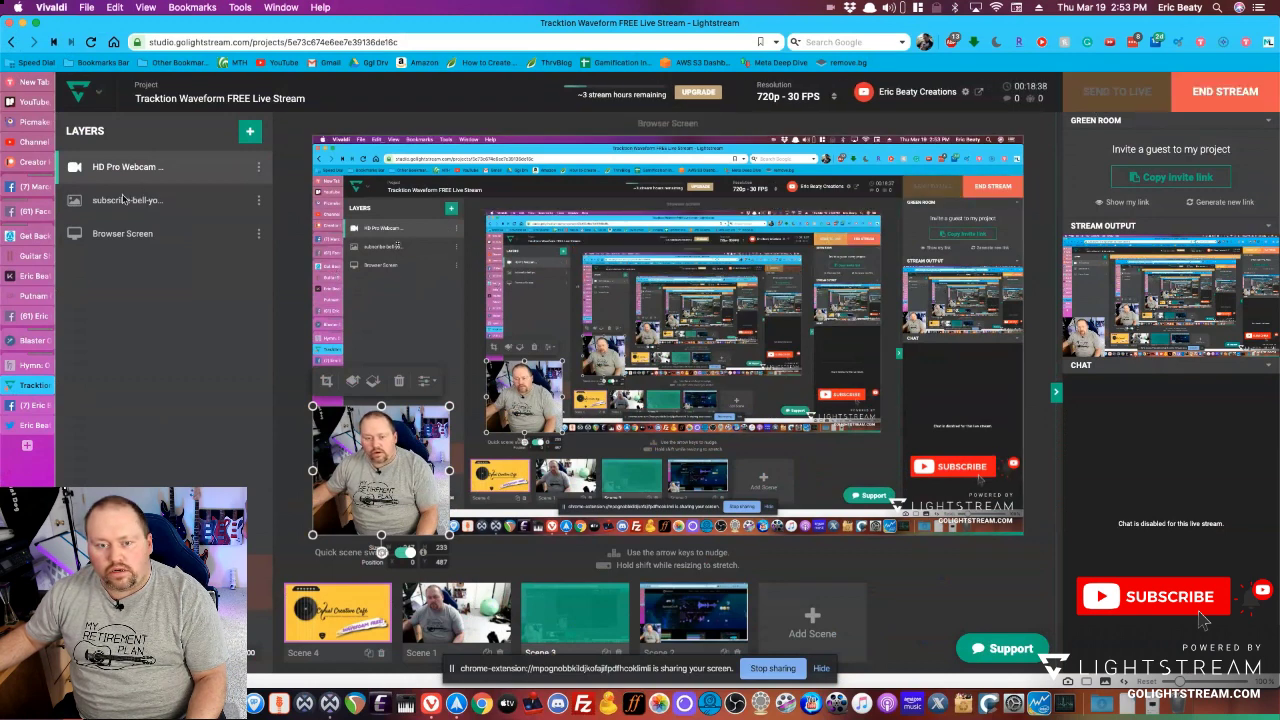
{"action": "left_click_drag", "start_coordinate": [118, 236], "coordinate": [121, 193]}
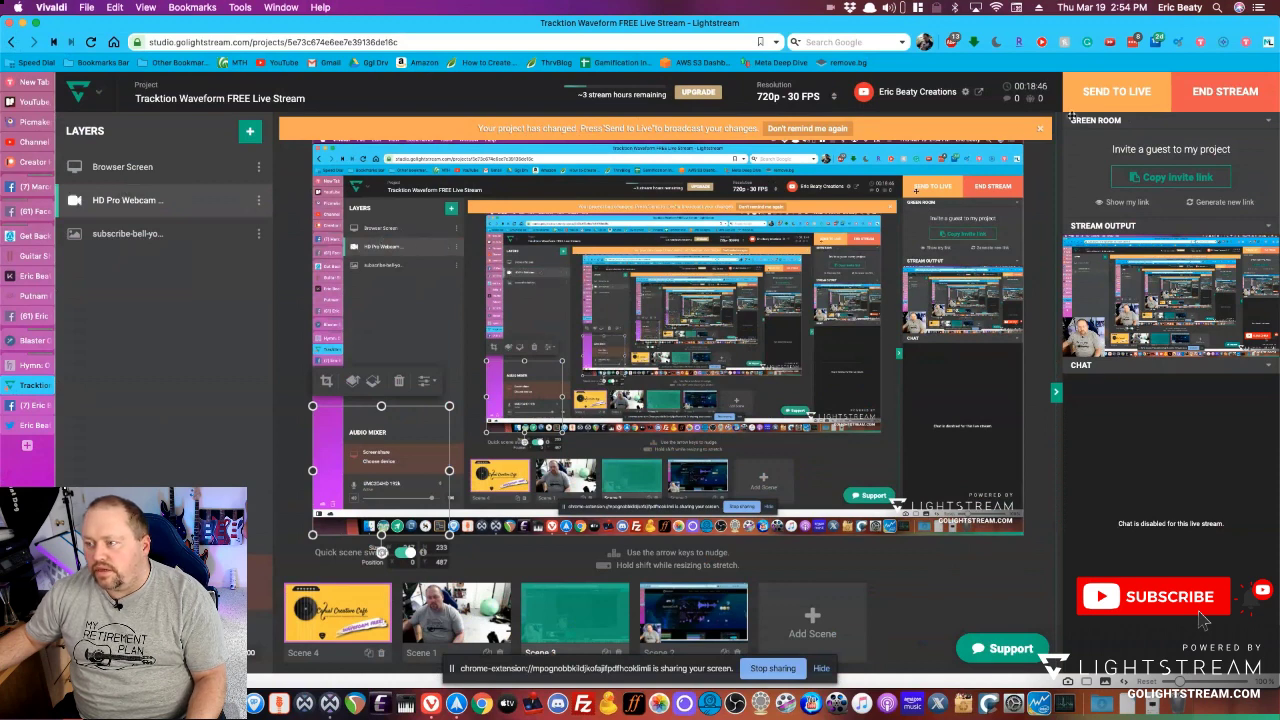
{"action": "left_click", "coordinate": [1120, 92]}
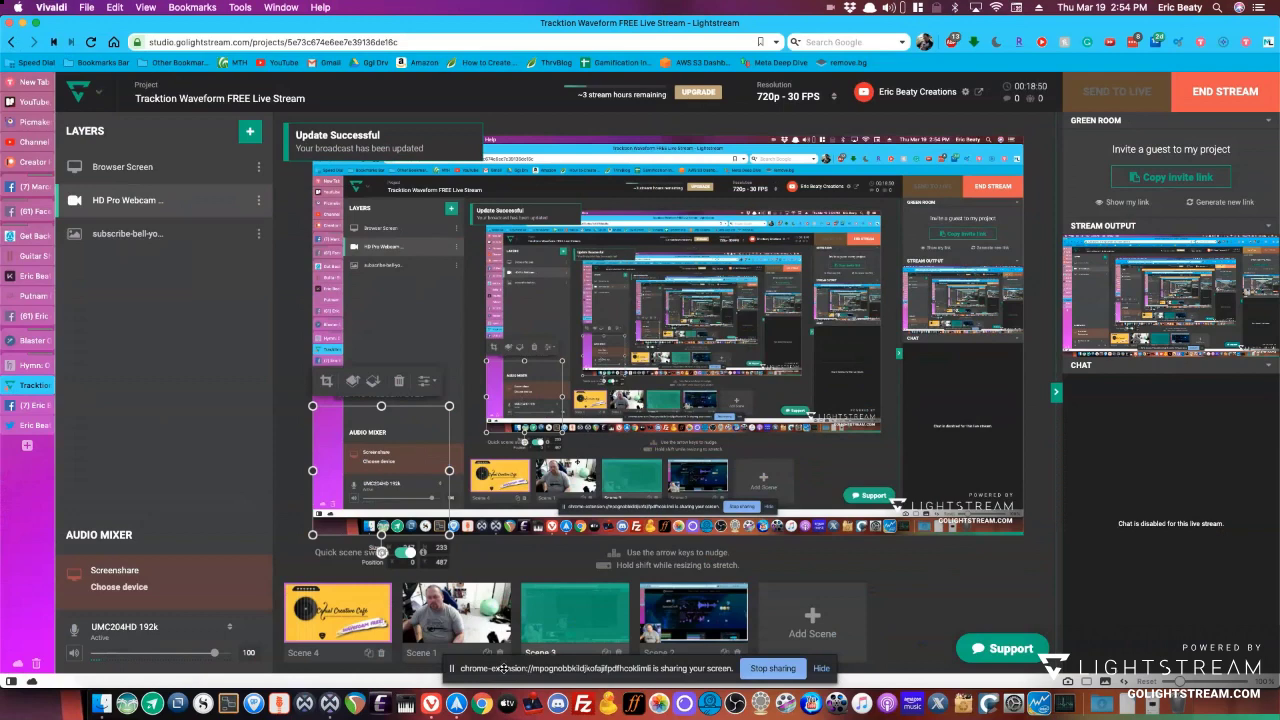
Switch to Waveform Free, show the First Run Setup checklist, and close it after review.
{"action": "left_click", "coordinate": [331, 700]}
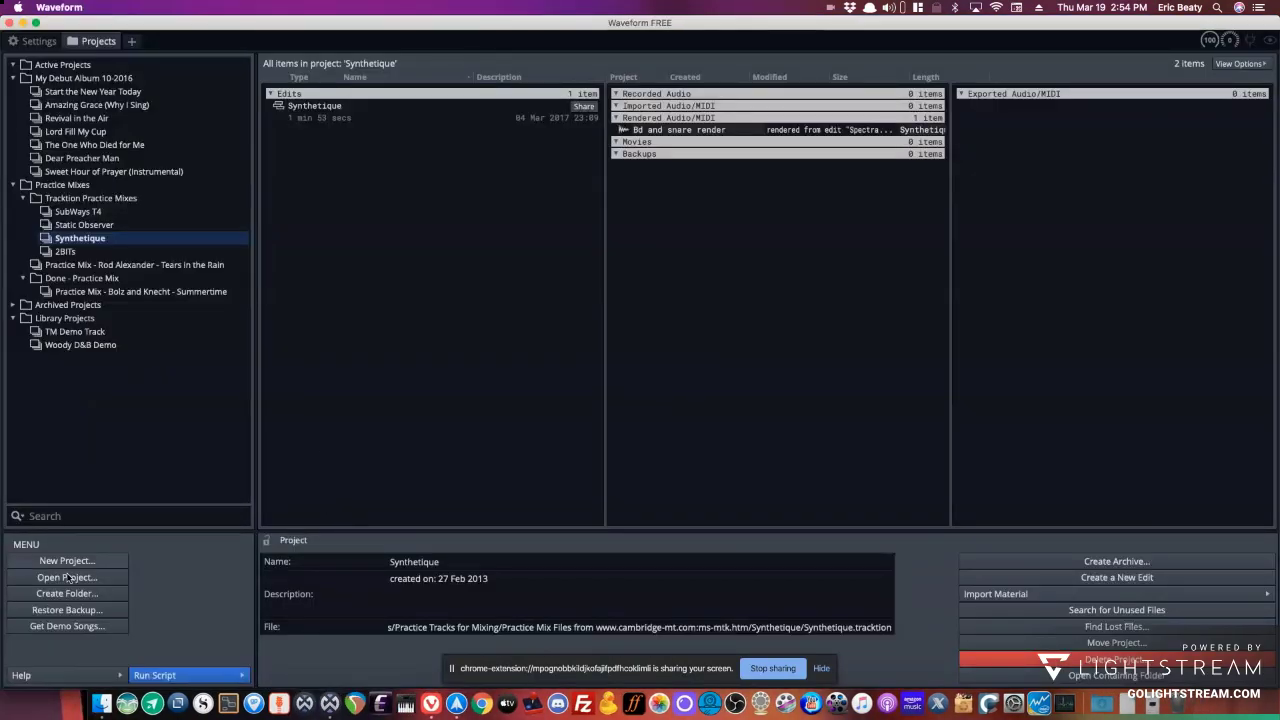
{"action": "left_click", "coordinate": [66, 673]}
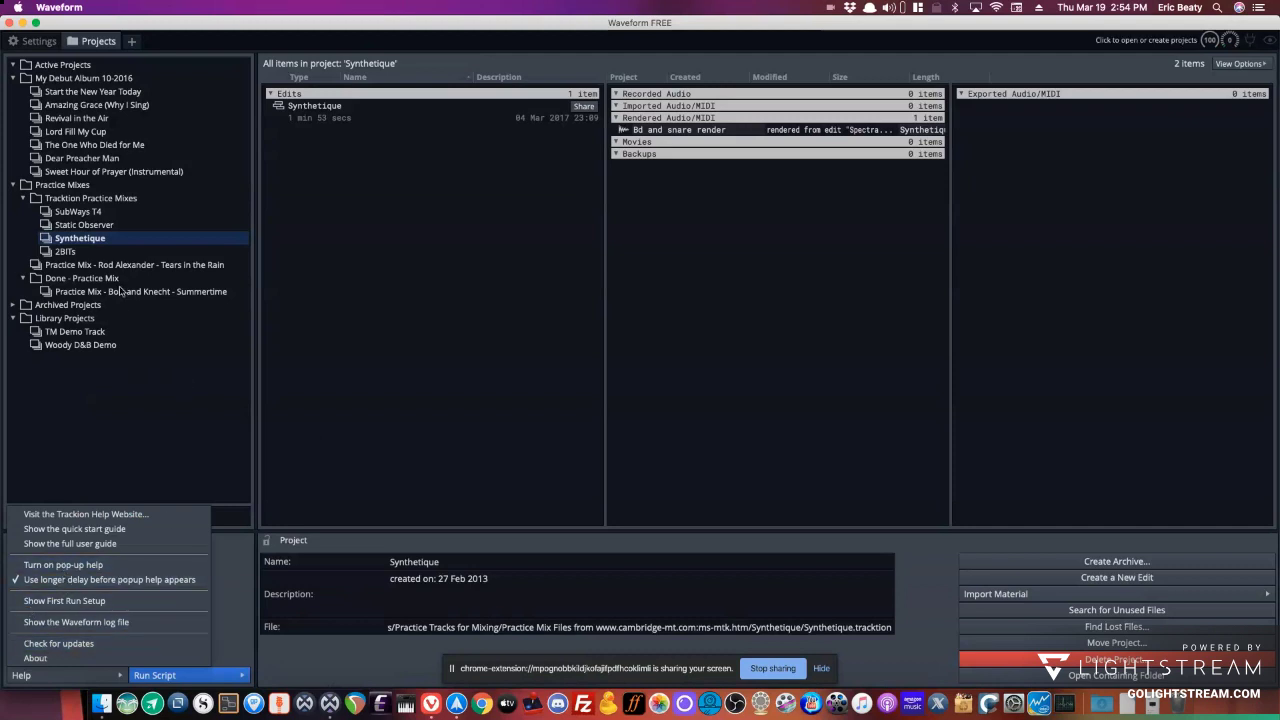
{"action": "left_click", "coordinate": [87, 604]}
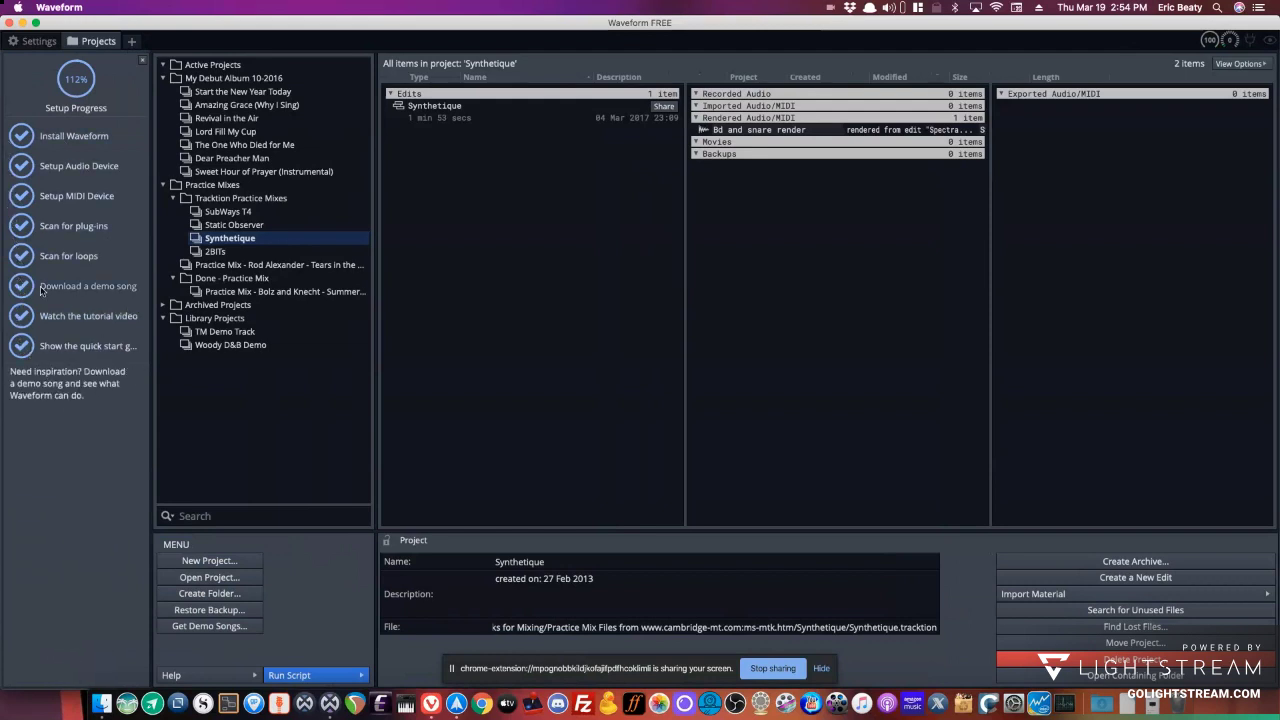
{"action": "left_click", "coordinate": [143, 61]}
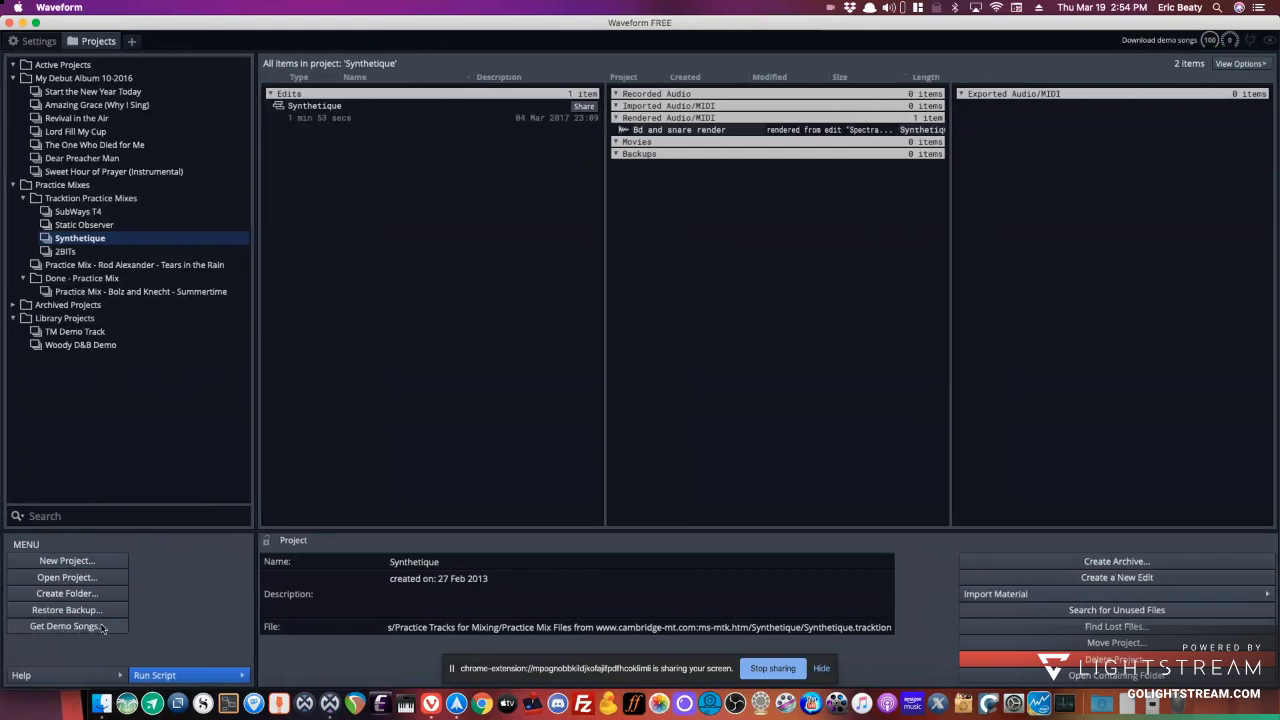
Download the Static Observer Rorschach Litany demo song, with Show new songs only turned off, into the My Recordings folder.
{"action": "left_click", "coordinate": [100, 626]}
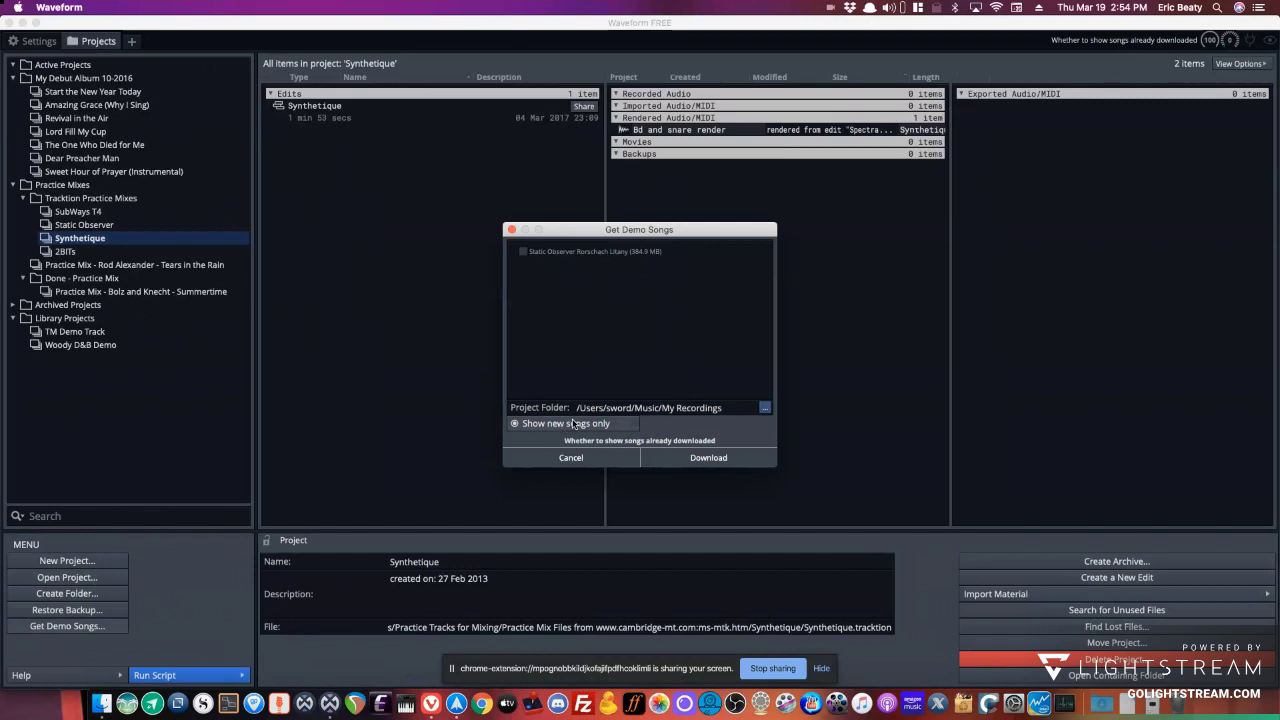
{"action": "left_click", "coordinate": [573, 423]}
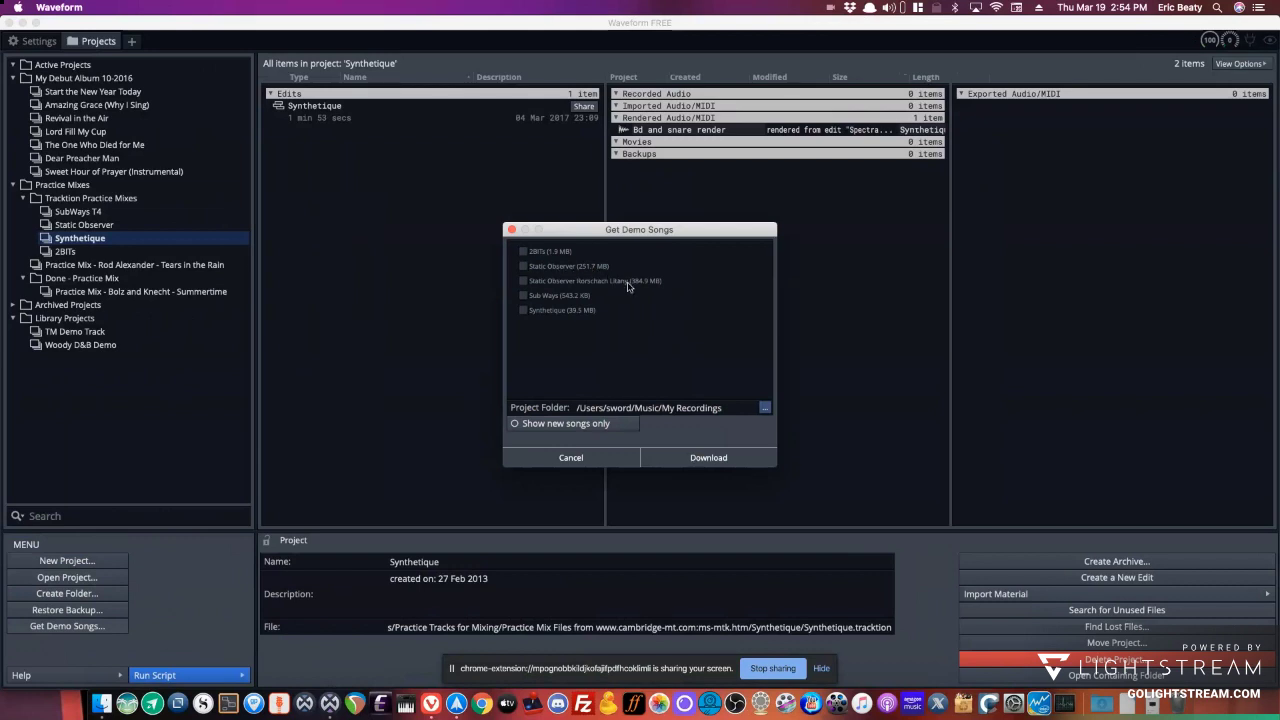
{"action": "left_click", "coordinate": [524, 281]}
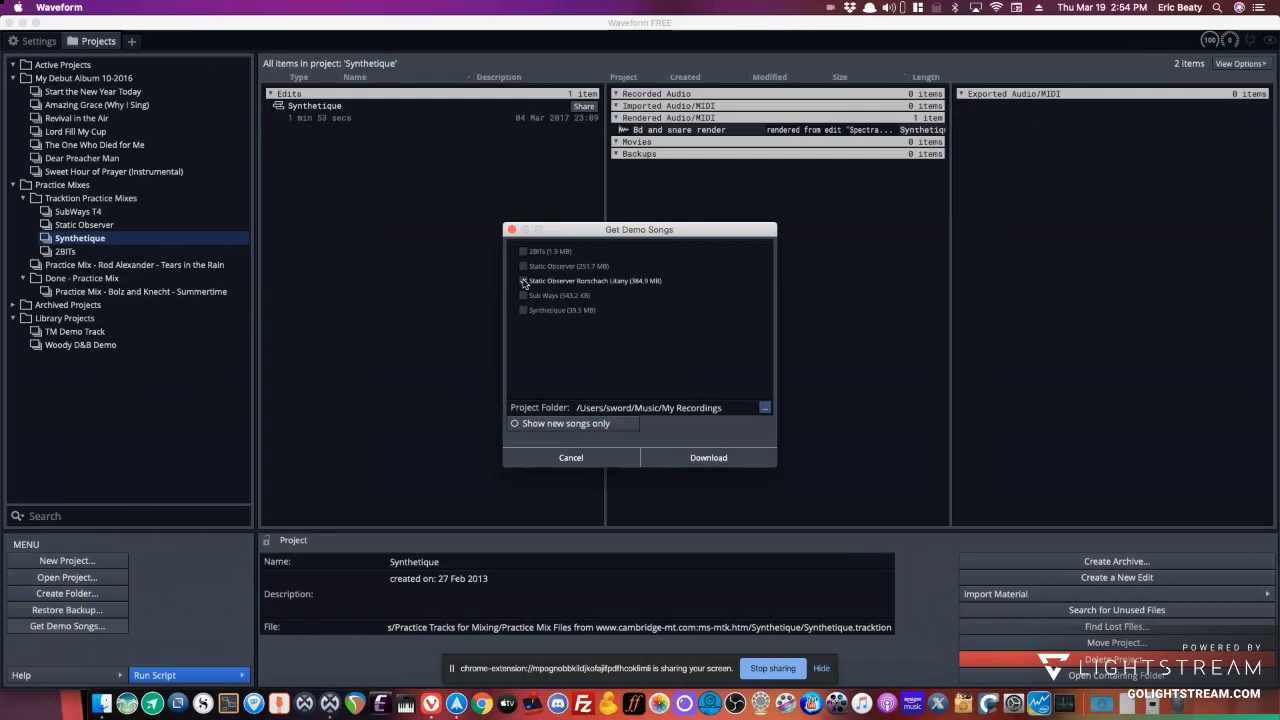
{"action": "left_click", "coordinate": [698, 460]}
{"action": "left_click", "coordinate": [700, 462]}
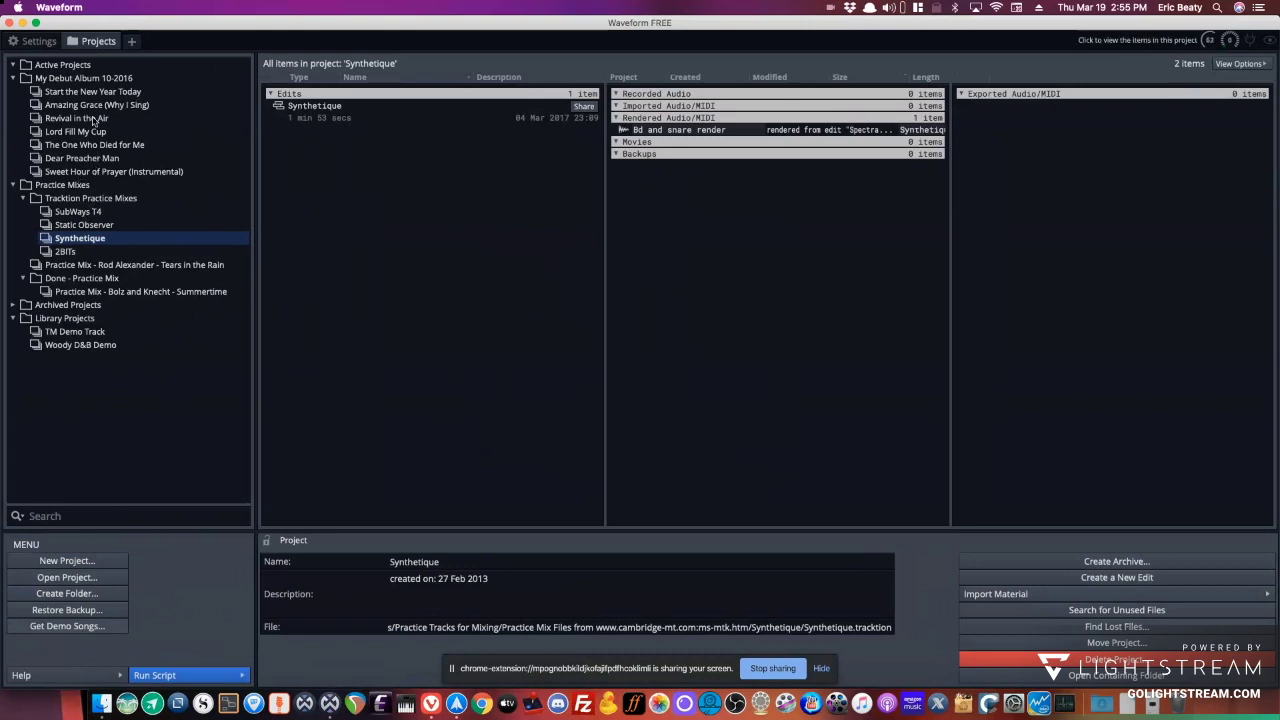
View the Summertime practice mix project's items and collapse the Imported Audio/MIDI group.
{"action": "left_click", "coordinate": [118, 293]}
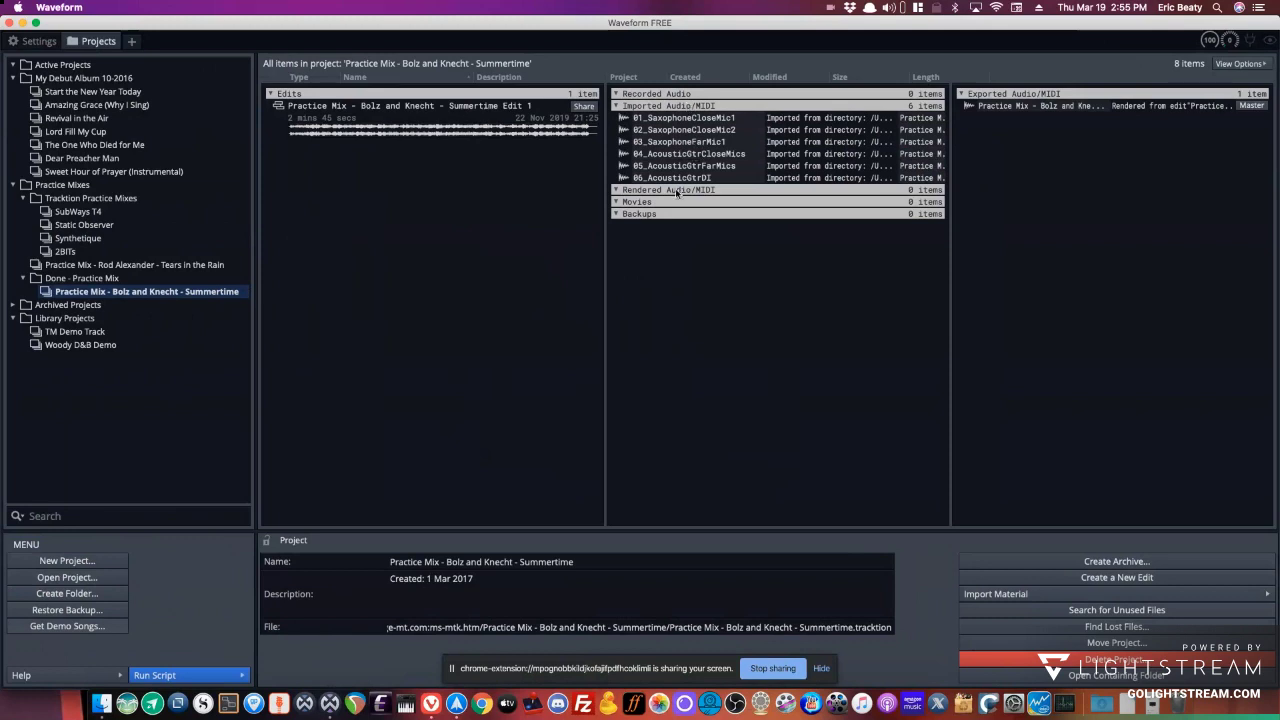
{"action": "left_click", "coordinate": [615, 106]}
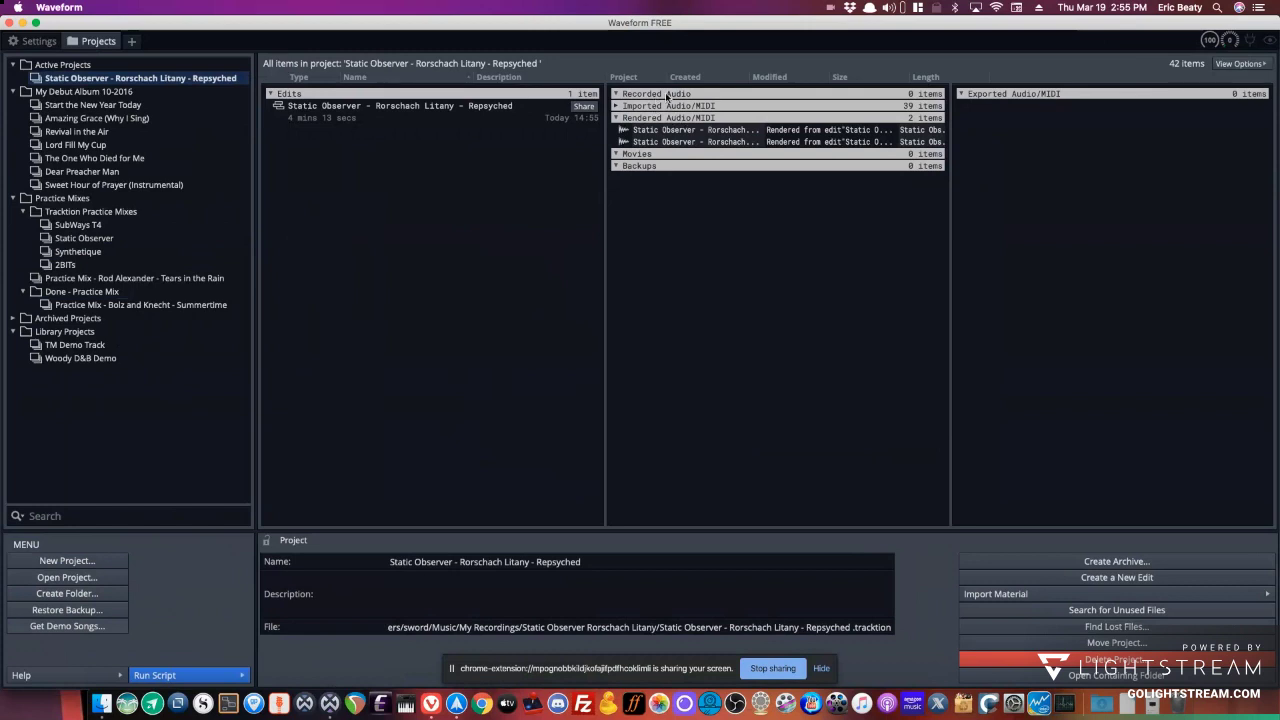
View the Revival in the Air project's items, collapsing the Rendered Audio/MIDI group and expanding the Recorded Audio group.
{"action": "left_click", "coordinate": [79, 133]}
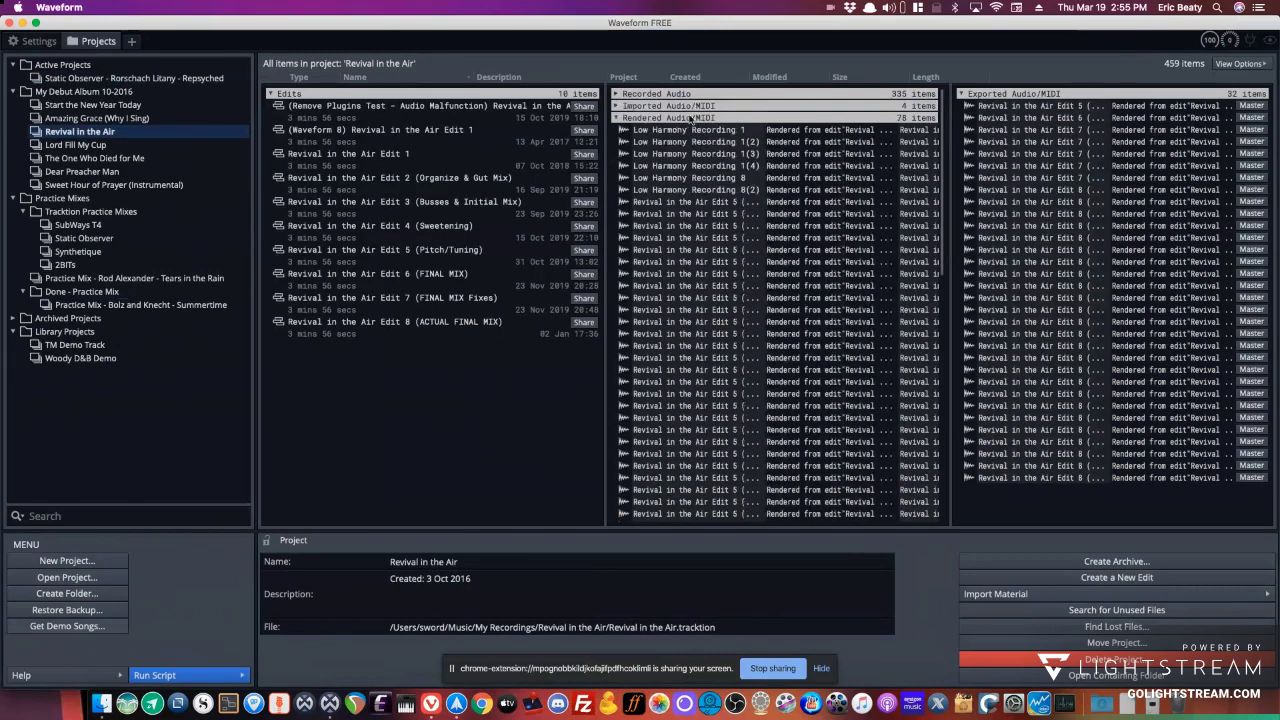
{"action": "left_click", "coordinate": [616, 118]}
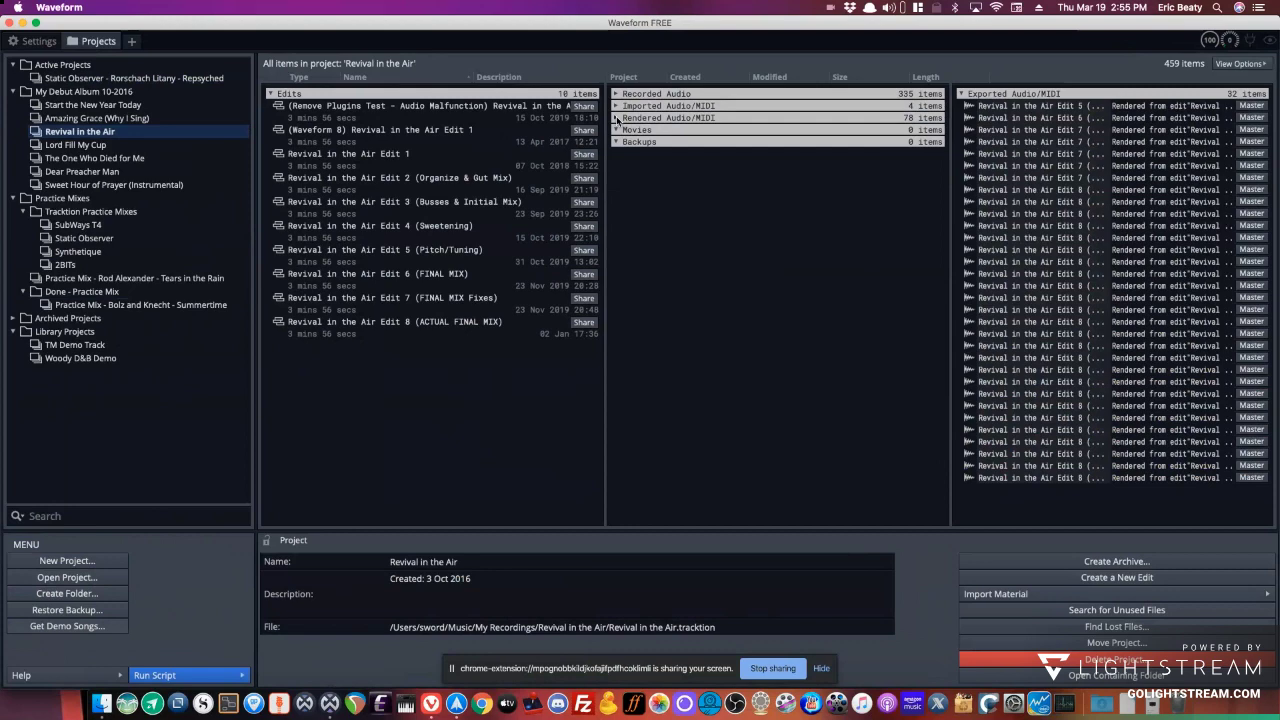
{"action": "left_click", "coordinate": [616, 118]}
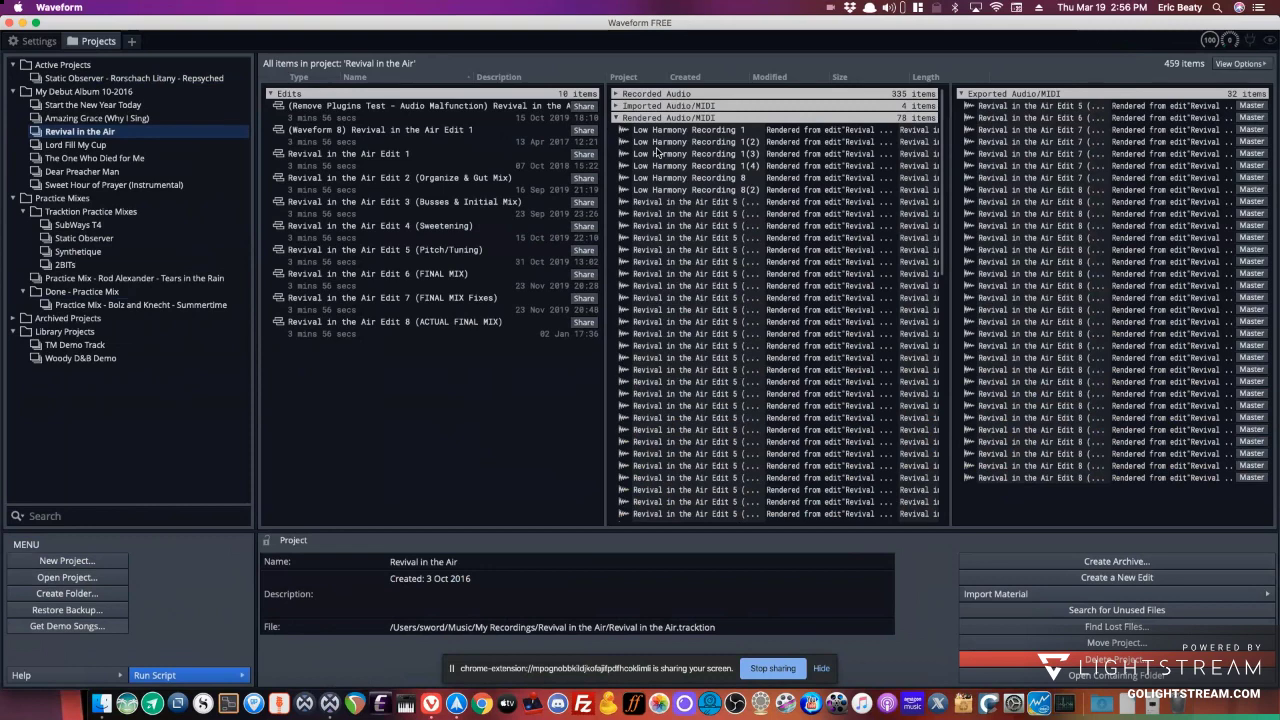
{"action": "left_click", "coordinate": [615, 119]}
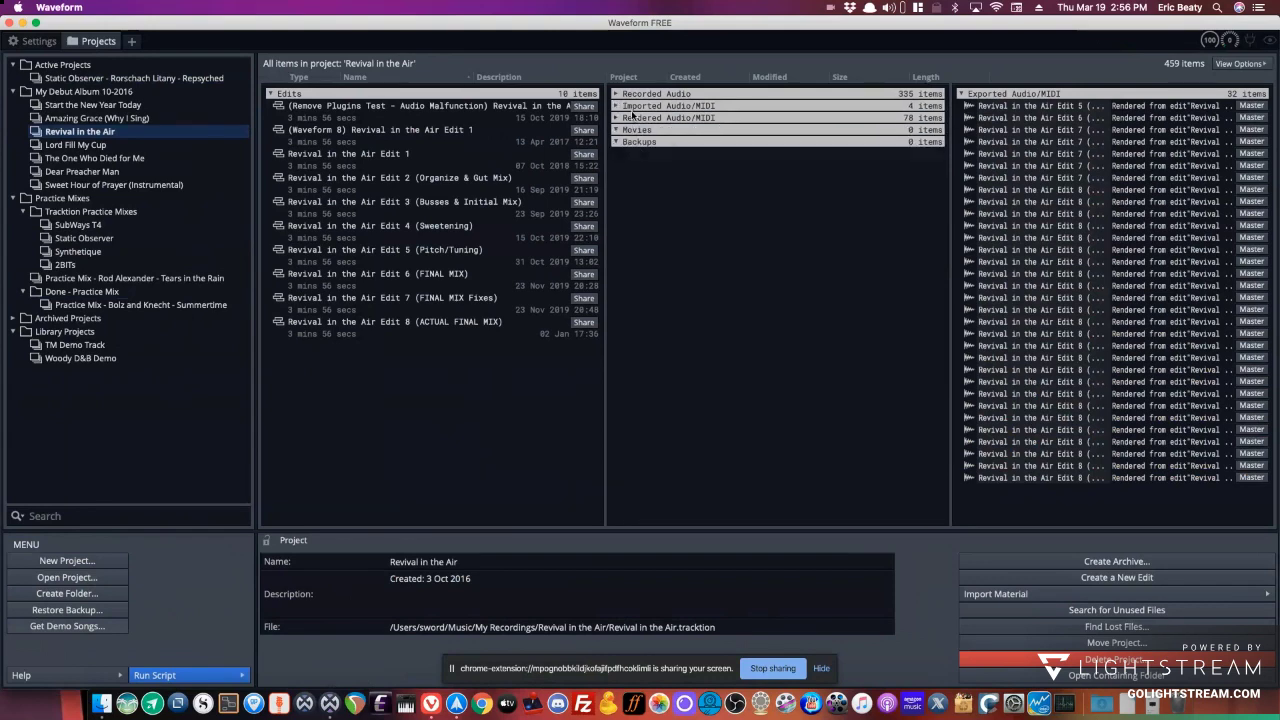
{"action": "left_click", "coordinate": [614, 94]}
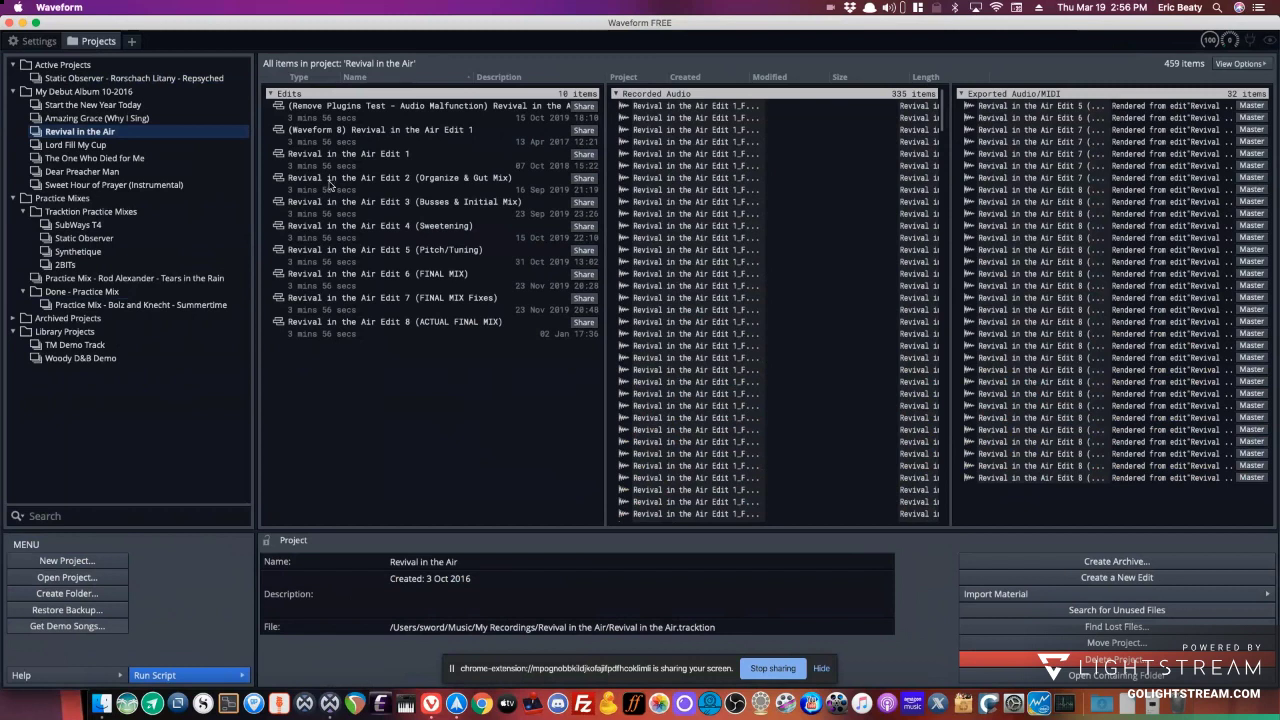
Review the Revival in the Air edits one by one, from Edit 2 (Organize & Gut Mix) to Edit 8 (ACTUAL FINAL MIX) and back.
{"action": "left_click", "coordinate": [393, 185]}
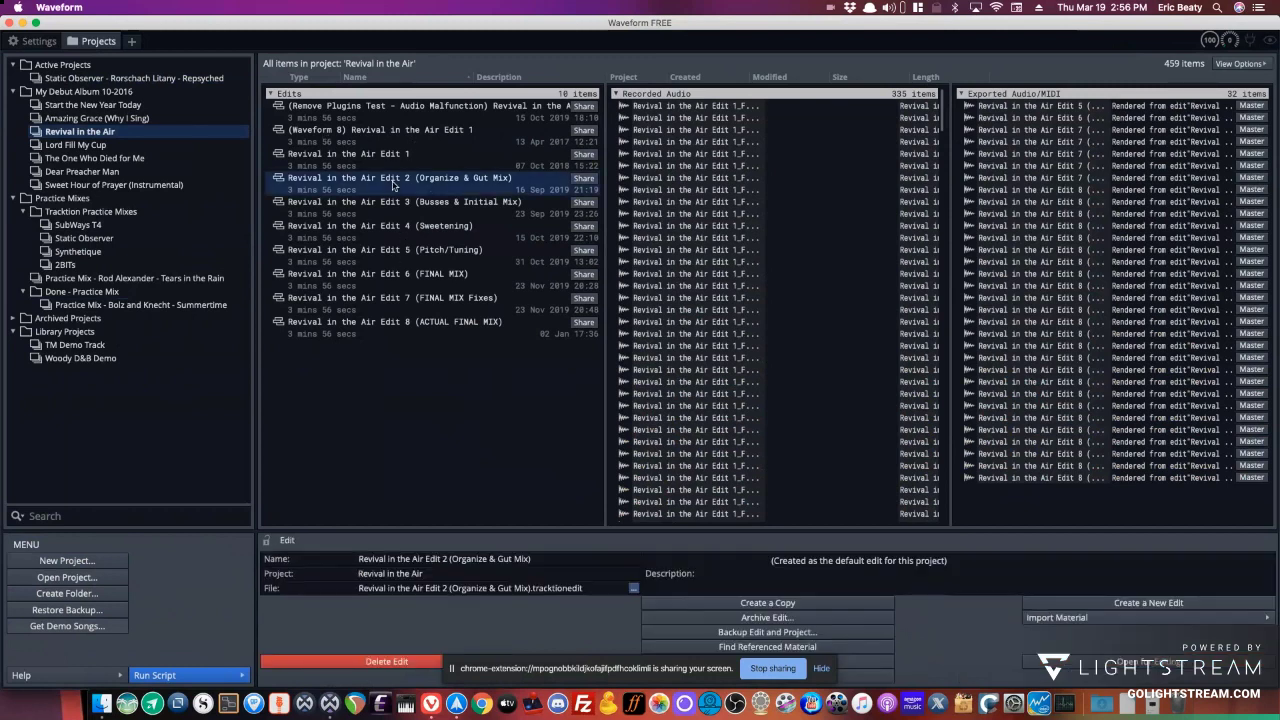
{"action": "left_click", "coordinate": [403, 205]}
{"action": "left_click", "coordinate": [405, 232]}
{"action": "left_click", "coordinate": [403, 262]}
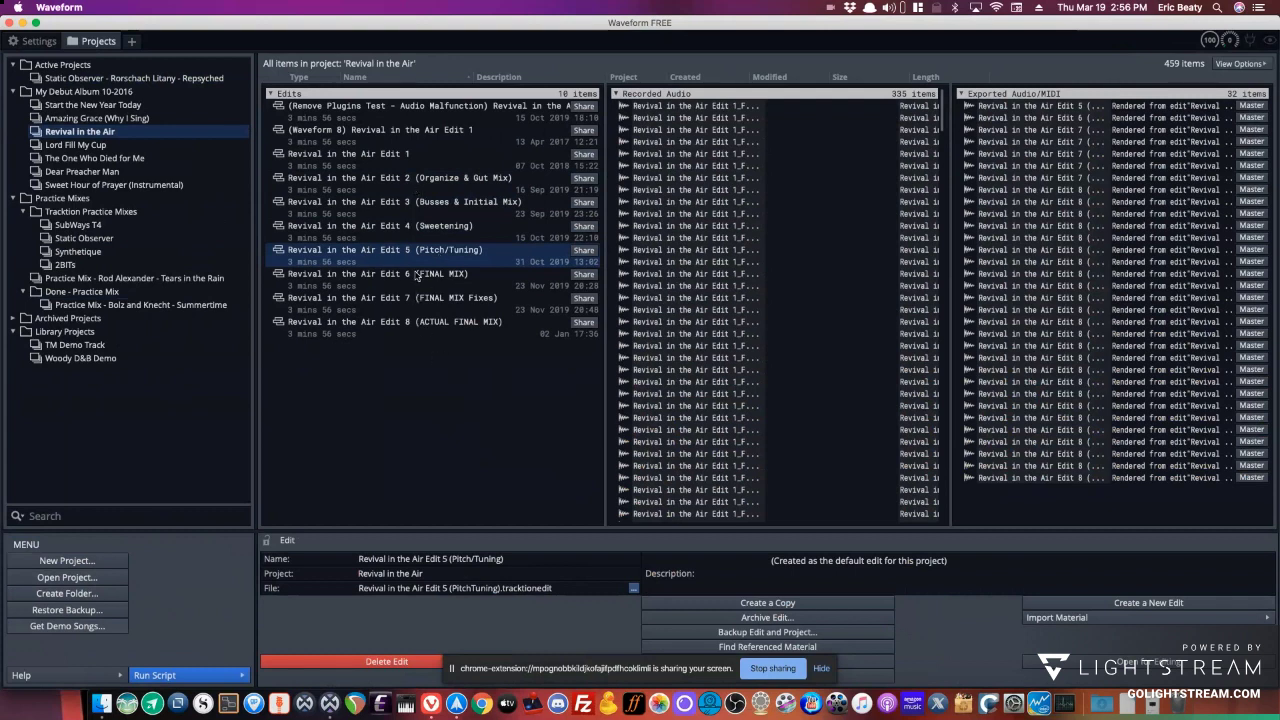
{"action": "left_click", "coordinate": [414, 321]}
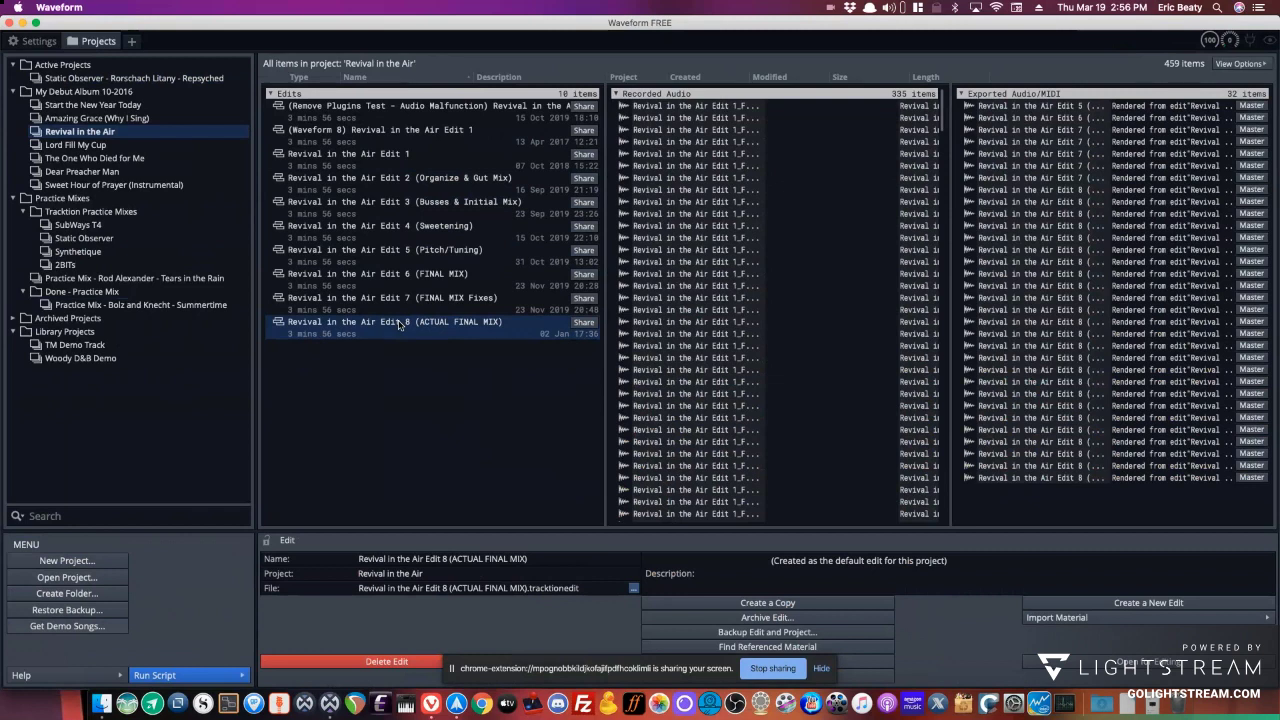
{"action": "left_click", "coordinate": [422, 305]}
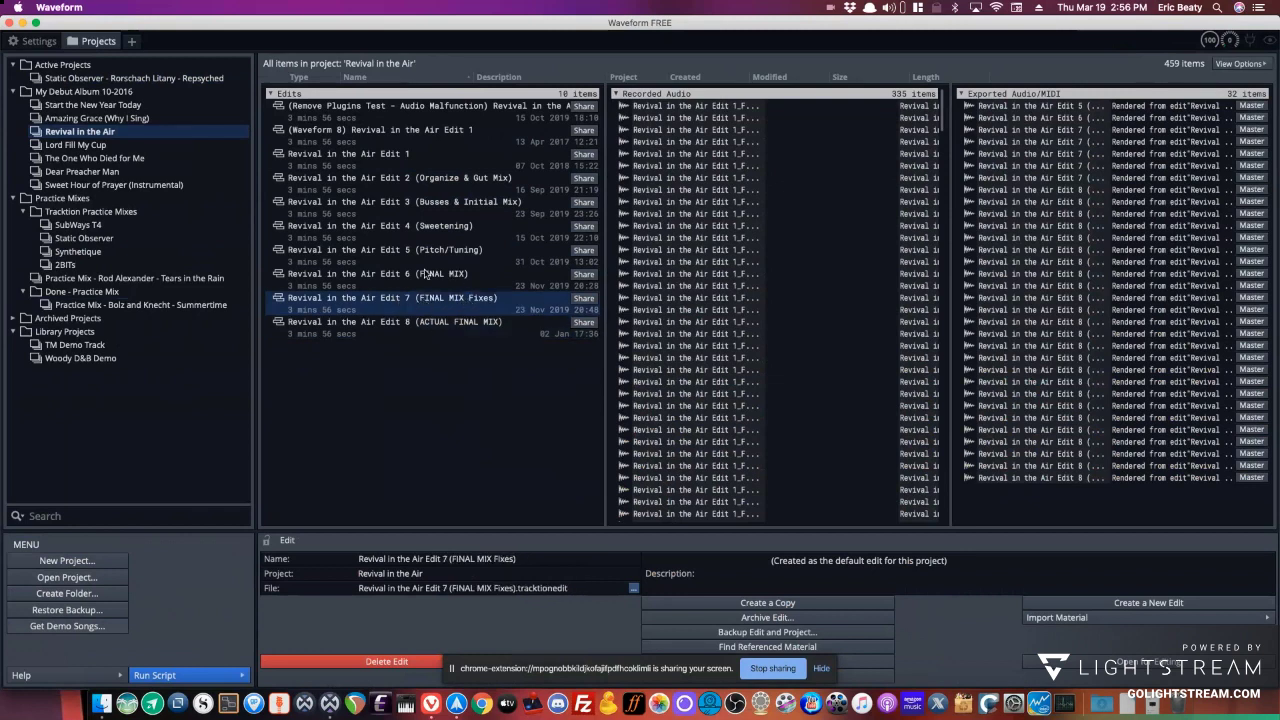
{"action": "left_click", "coordinate": [427, 274]}
{"action": "left_click", "coordinate": [463, 249]}
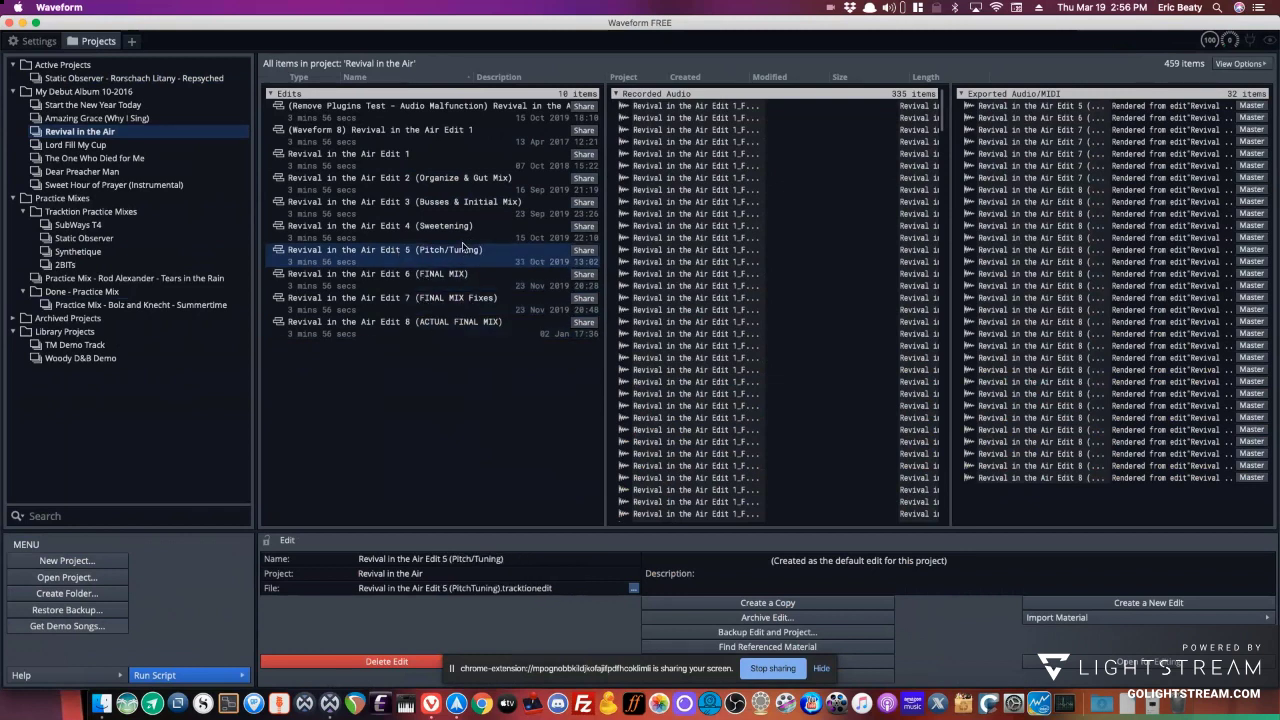
{"action": "left_click", "coordinate": [453, 227]}
{"action": "left_click", "coordinate": [451, 205]}
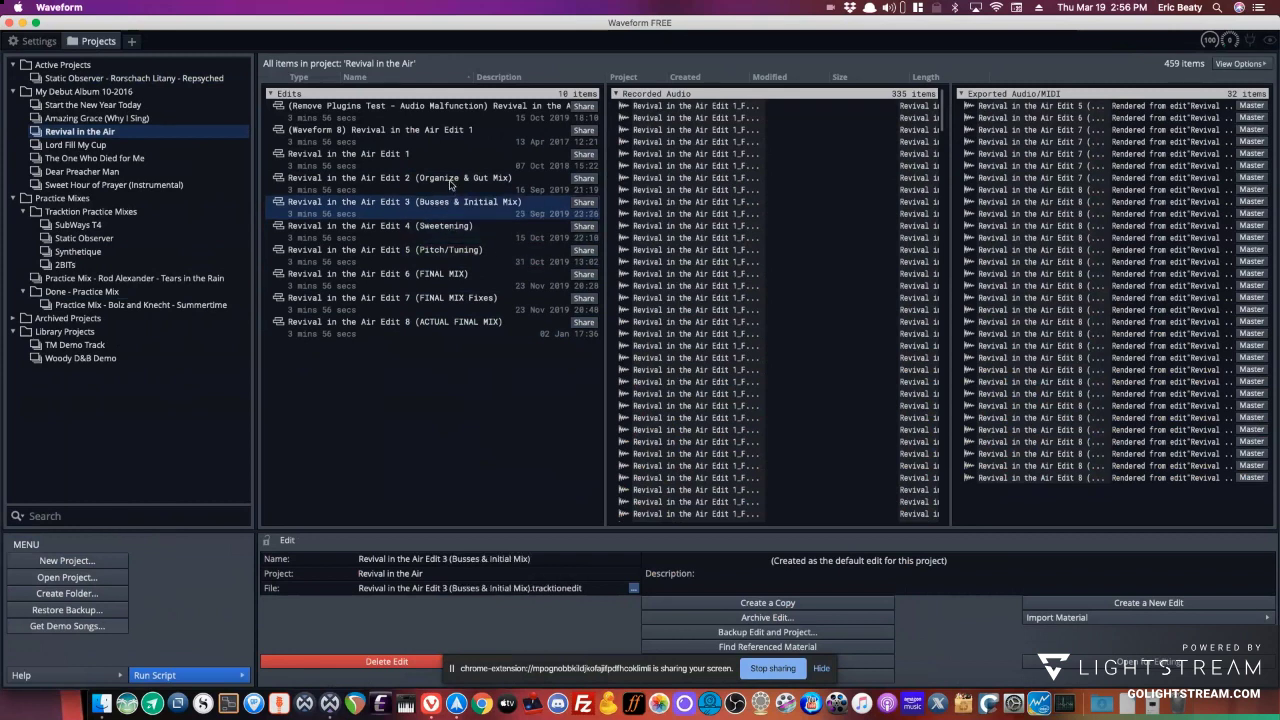
{"action": "left_click", "coordinate": [451, 183]}
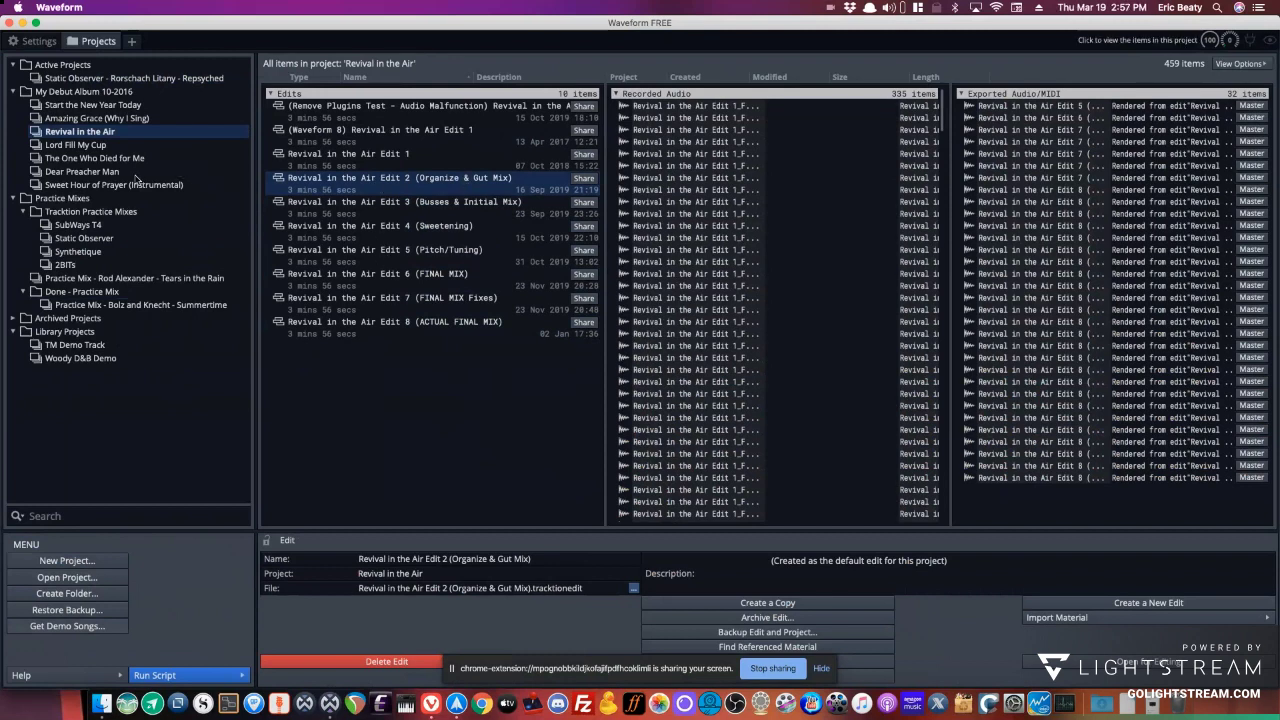
Move the Static Observer - Rorschach Litany - Repsyched project into the Tracktion Practice Mixes folder and open its edit.
{"action": "left_click", "coordinate": [92, 78]}
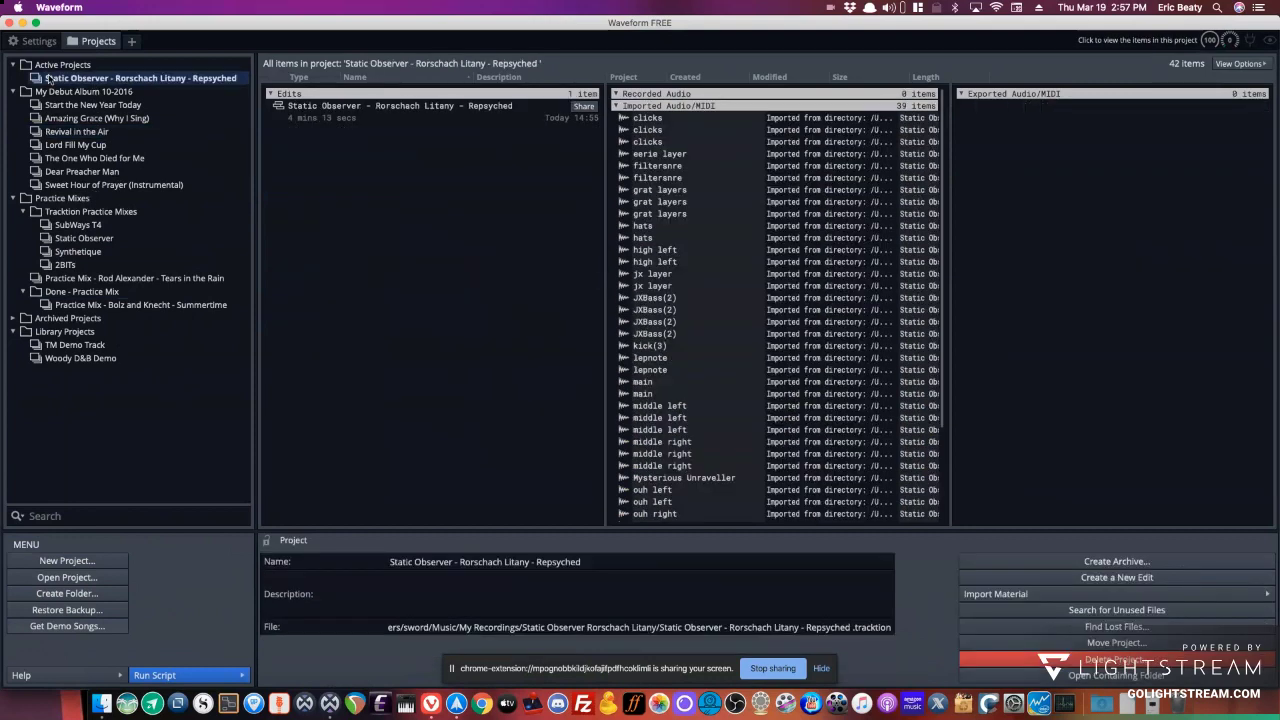
{"action": "left_click_drag", "start_coordinate": [48, 78], "coordinate": [58, 245]}
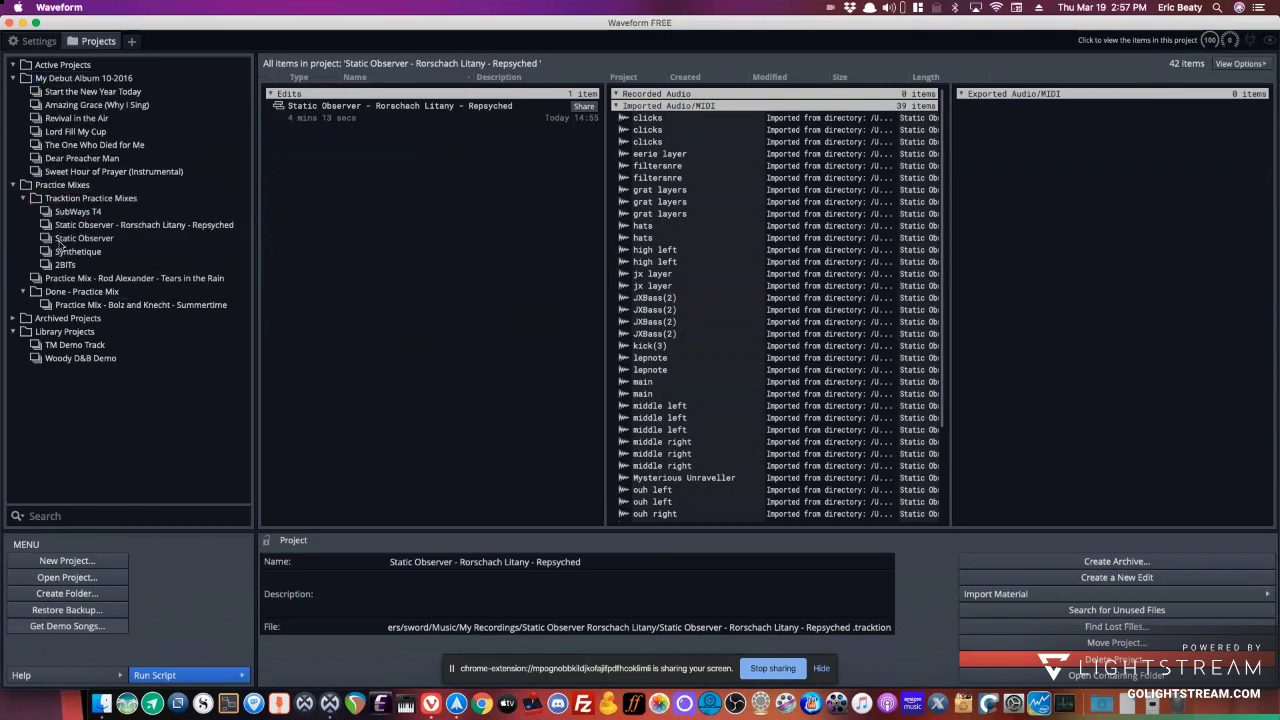
{"action": "left_click", "coordinate": [107, 226]}
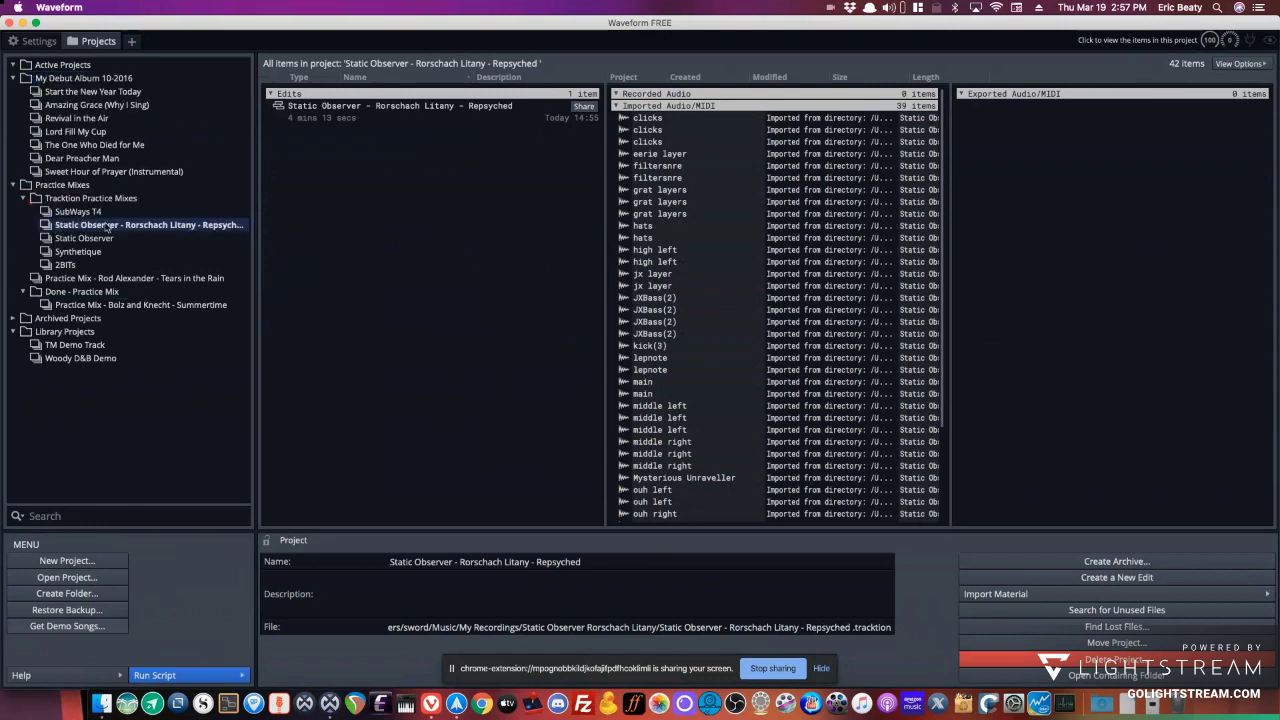
{"action": "left_click", "coordinate": [340, 115]}
{"action": "double_click", "coordinate": [376, 109]}
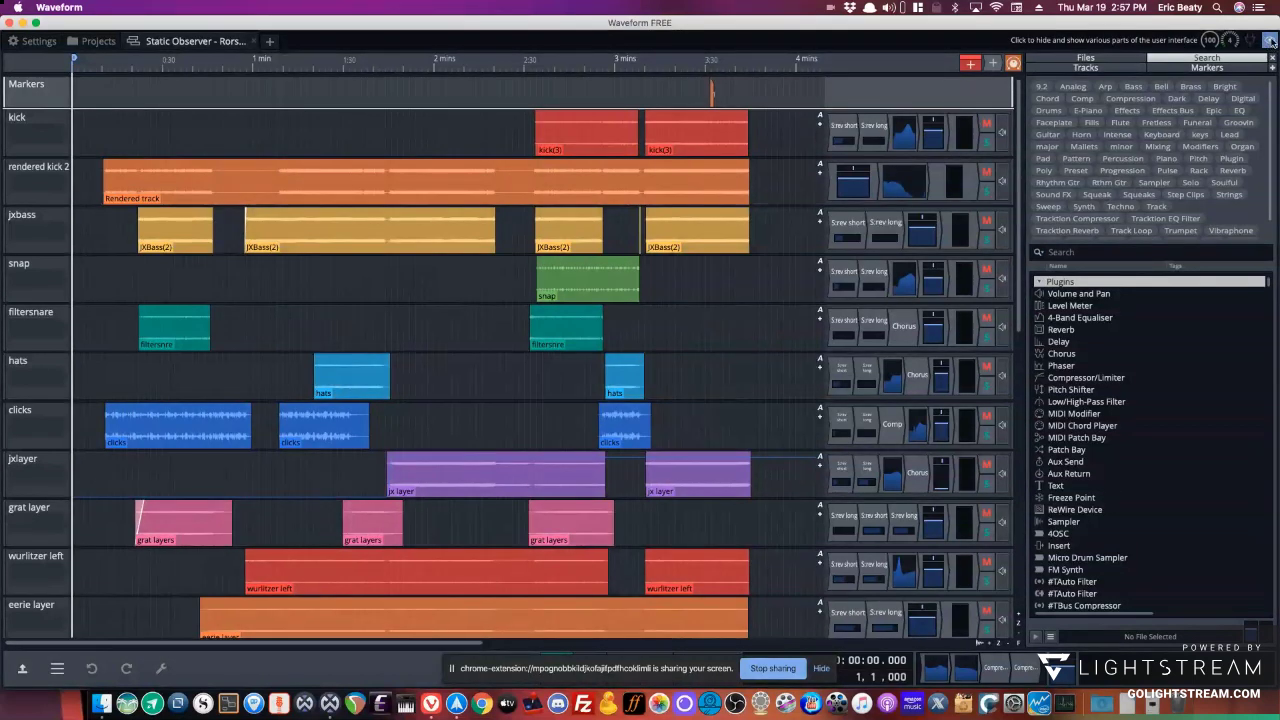
Demonstrate hiding and showing the browser pane and outputs panel, leaving the outputs panel shown and the browser pane hidden.
{"action": "left_click", "coordinate": [1271, 41]}
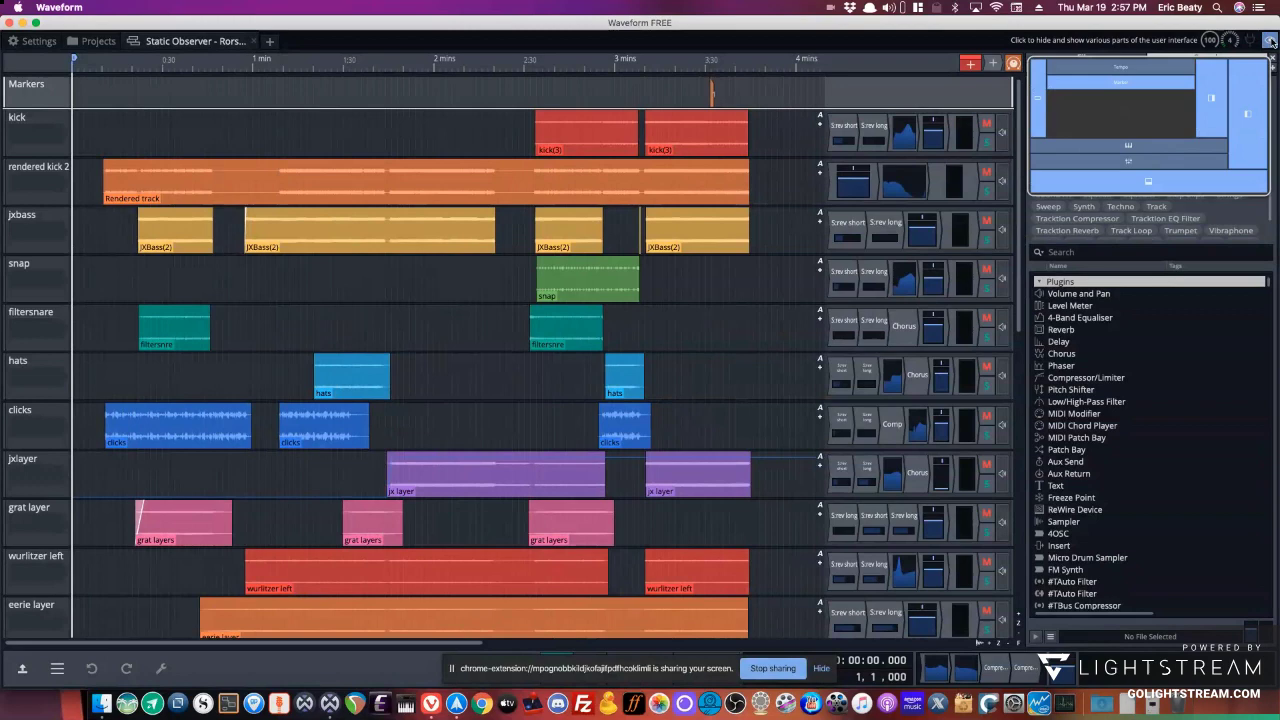
{"action": "left_click", "coordinate": [1245, 109]}
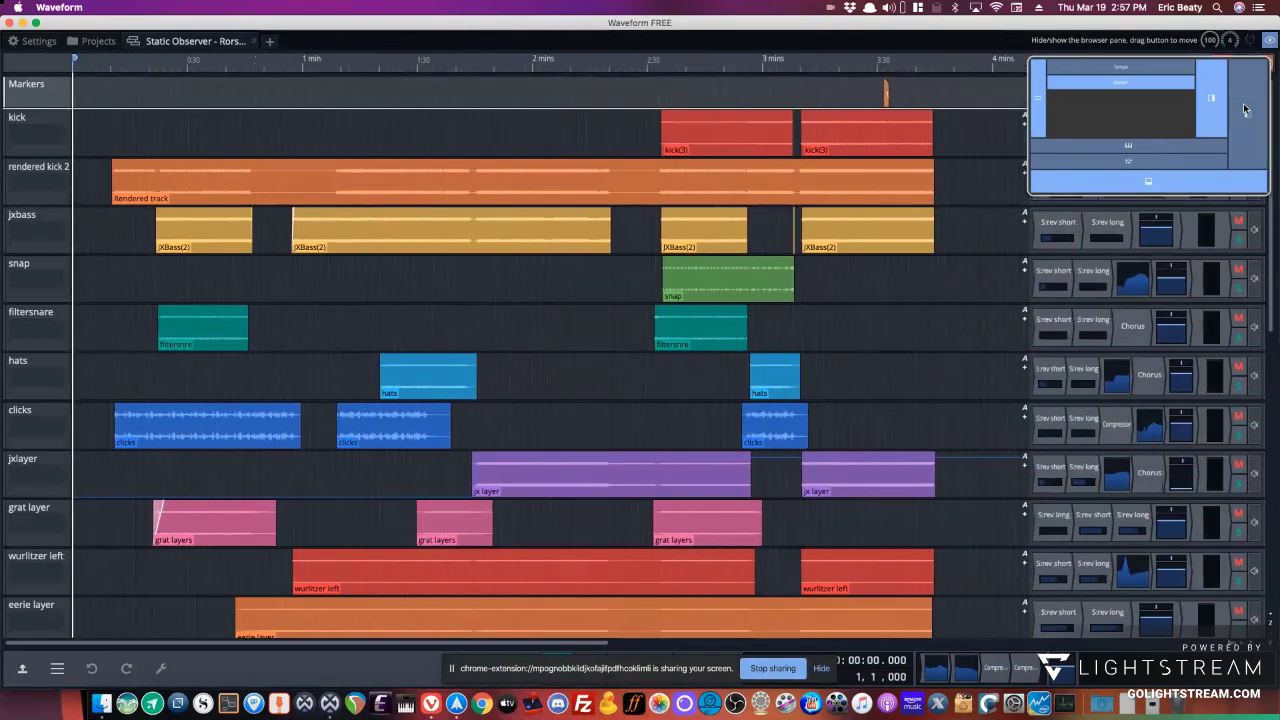
{"action": "left_click", "coordinate": [1245, 109]}
{"action": "left_click", "coordinate": [1218, 97]}
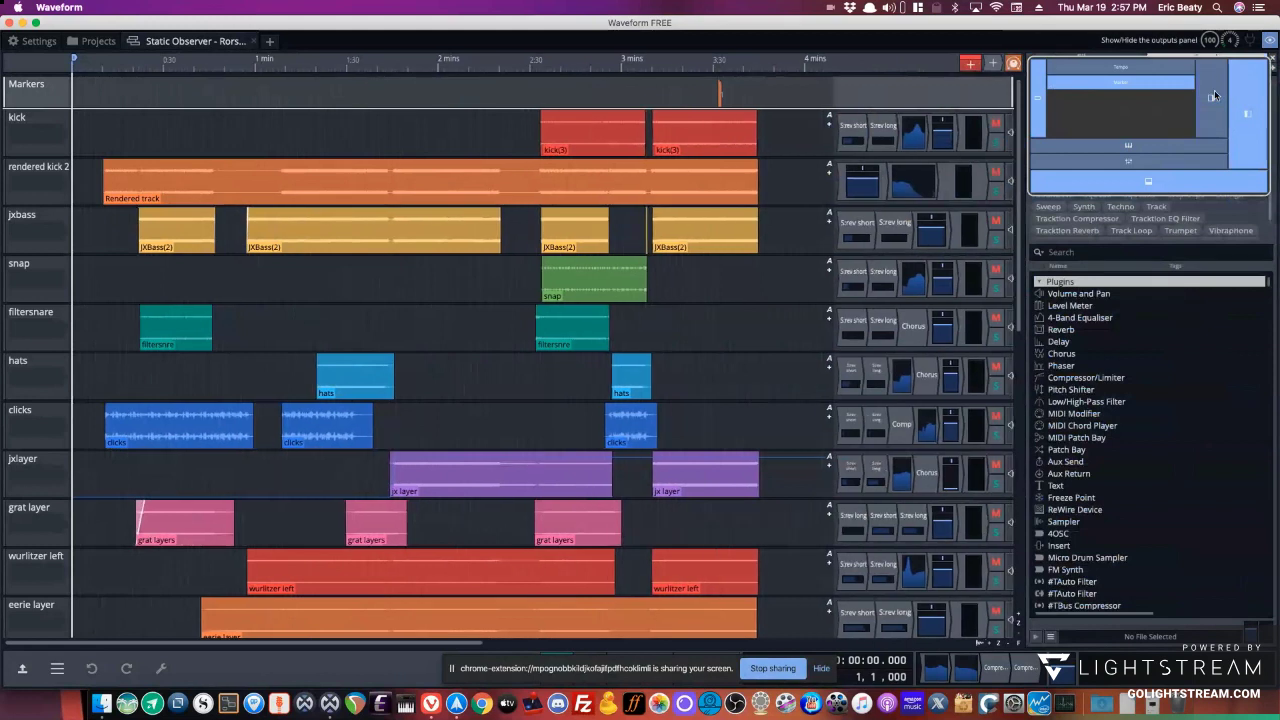
{"action": "left_click", "coordinate": [1214, 92]}
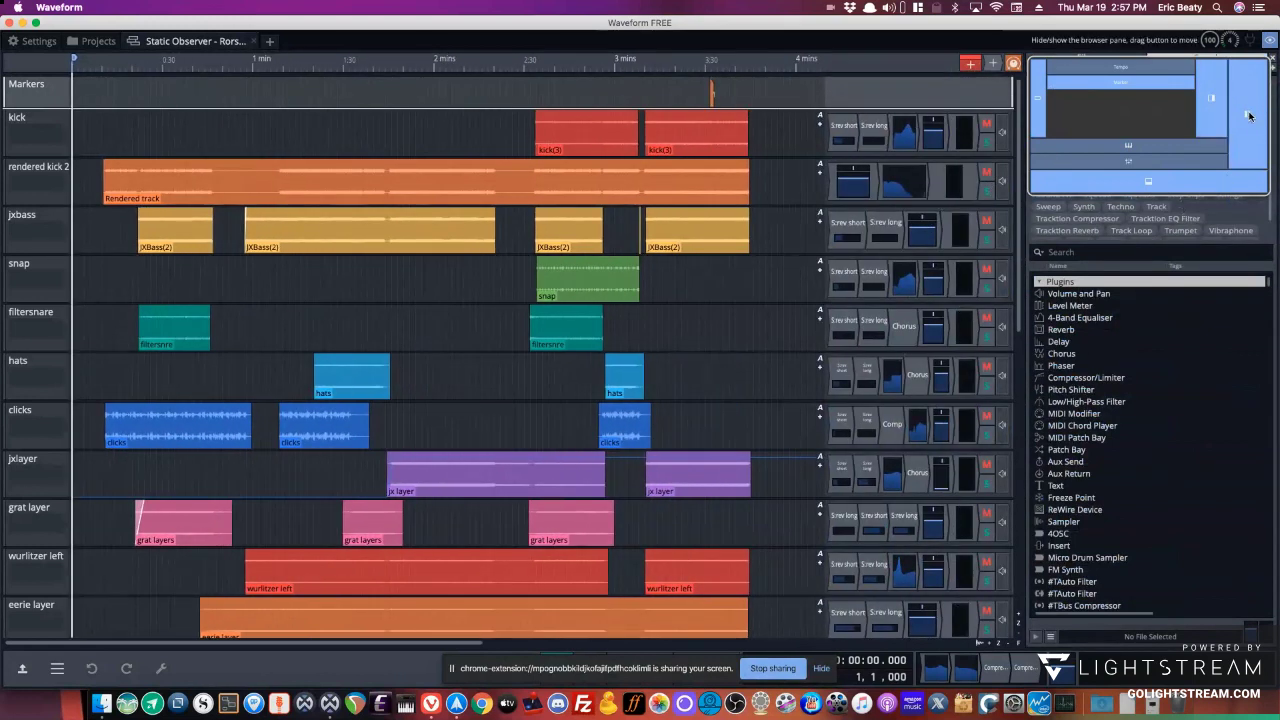
{"action": "left_click", "coordinate": [1248, 117]}
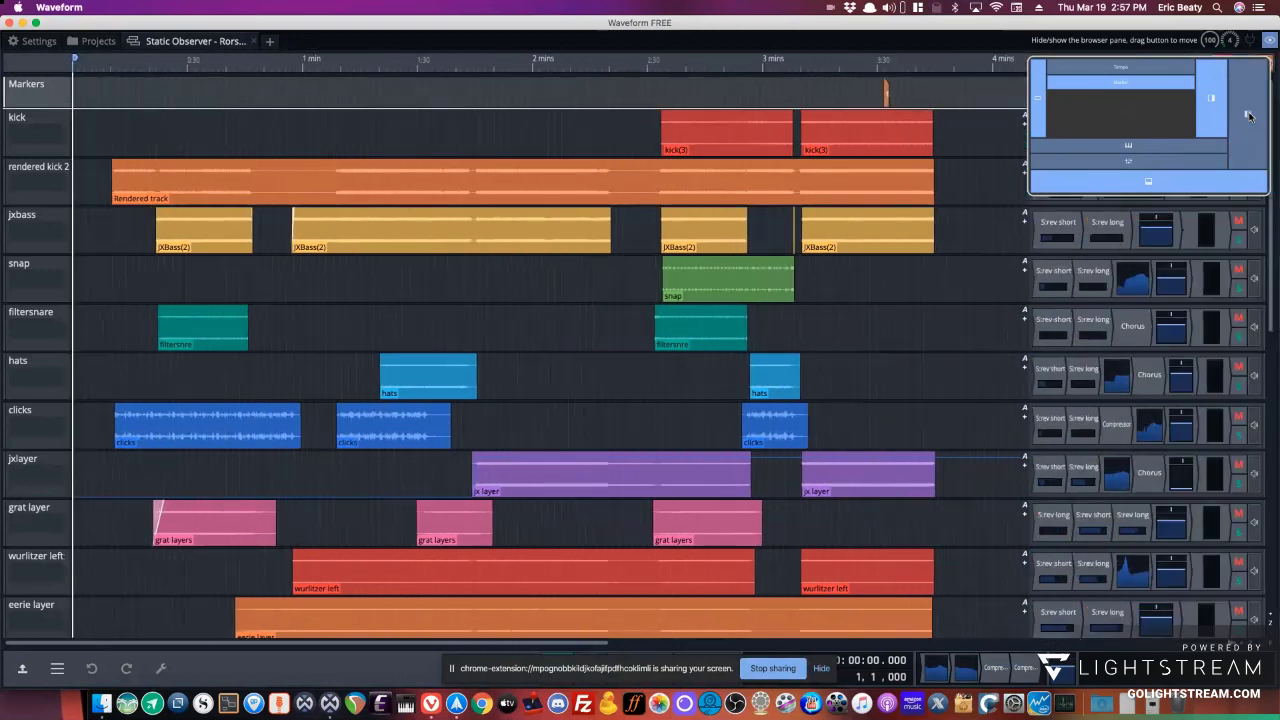
{"action": "left_click", "coordinate": [1270, 41]}
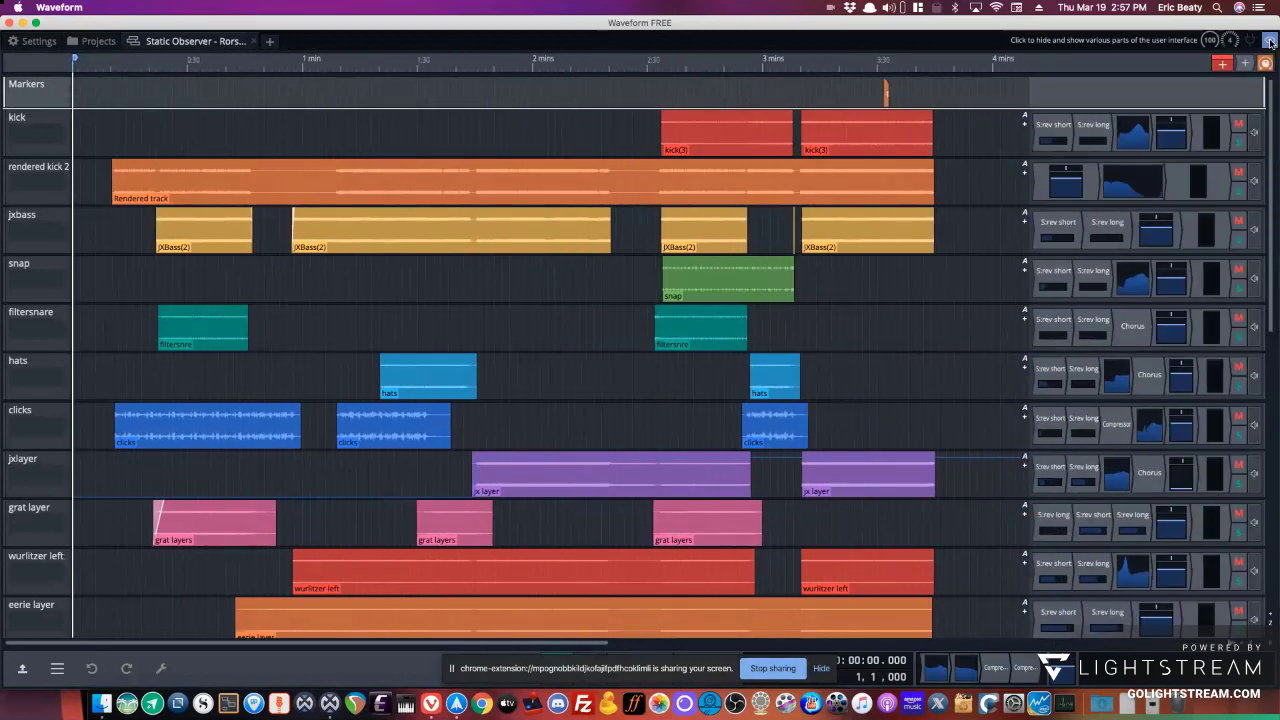
{"action": "mouse_move", "coordinate": [1270, 41]}
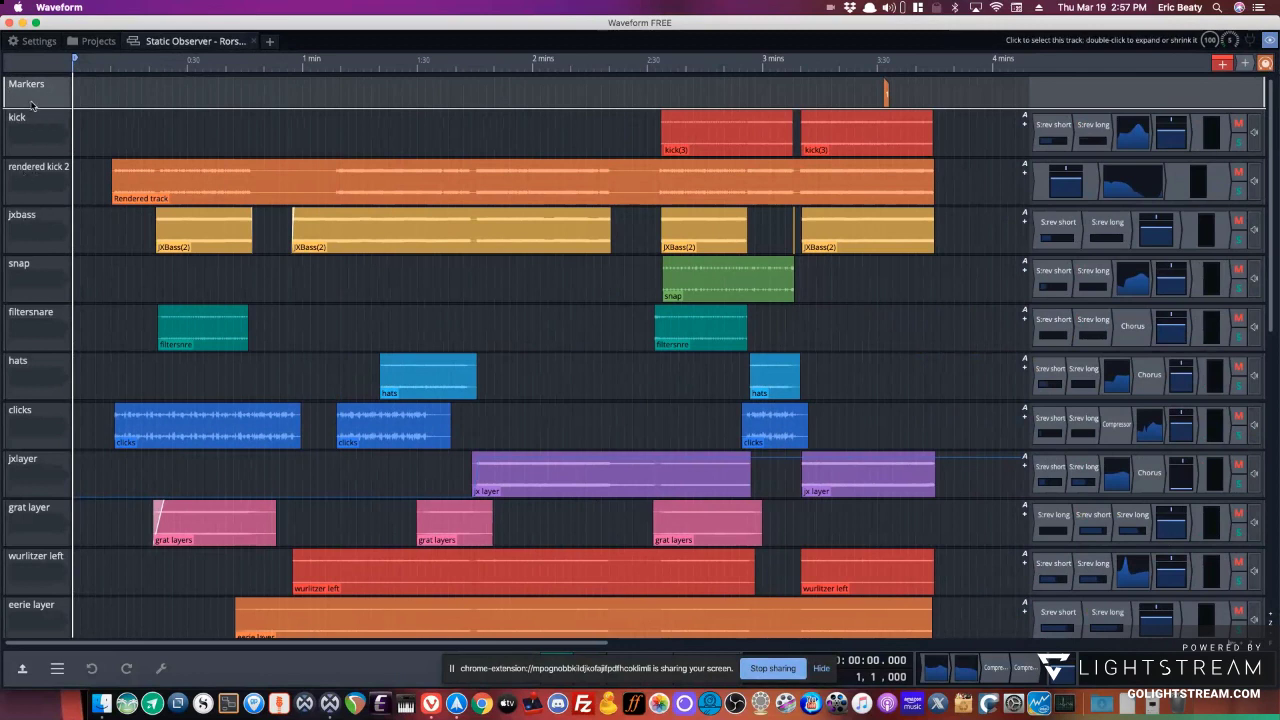
Assign an audio input to the kick track and reset the track to no input.
{"action": "left_click", "coordinate": [31, 145]}
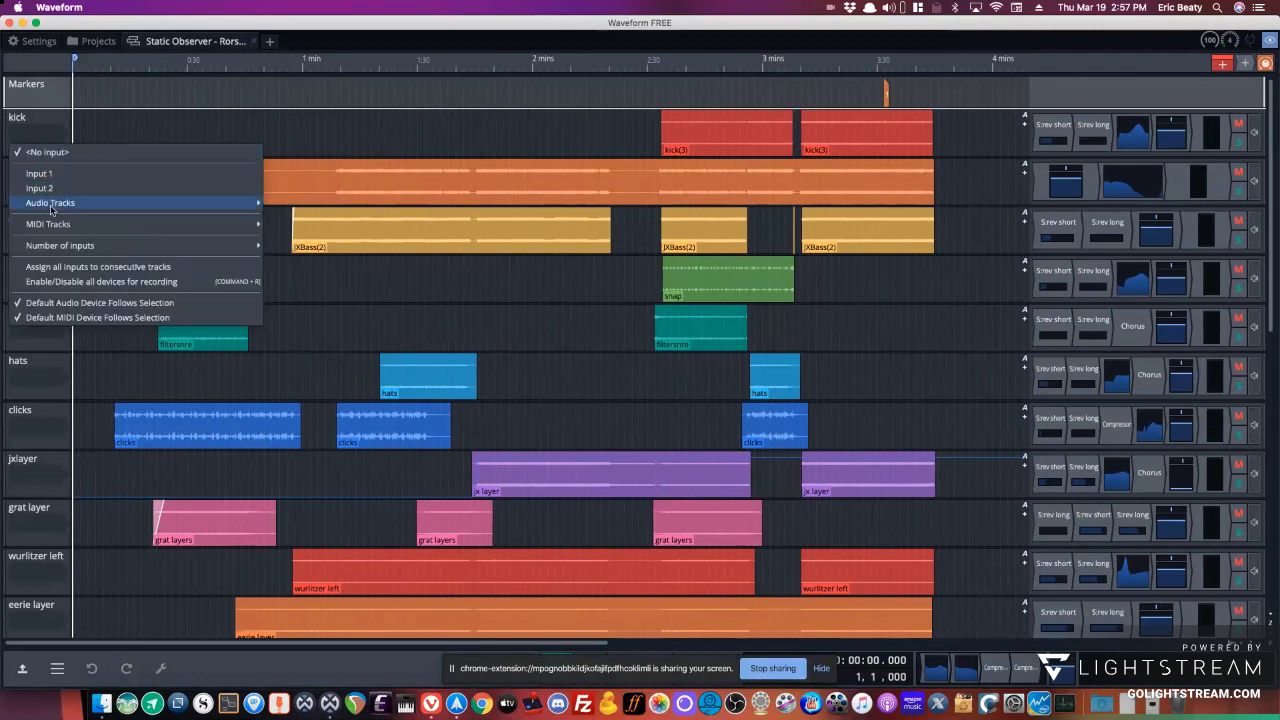
{"action": "left_click", "coordinate": [33, 128]}
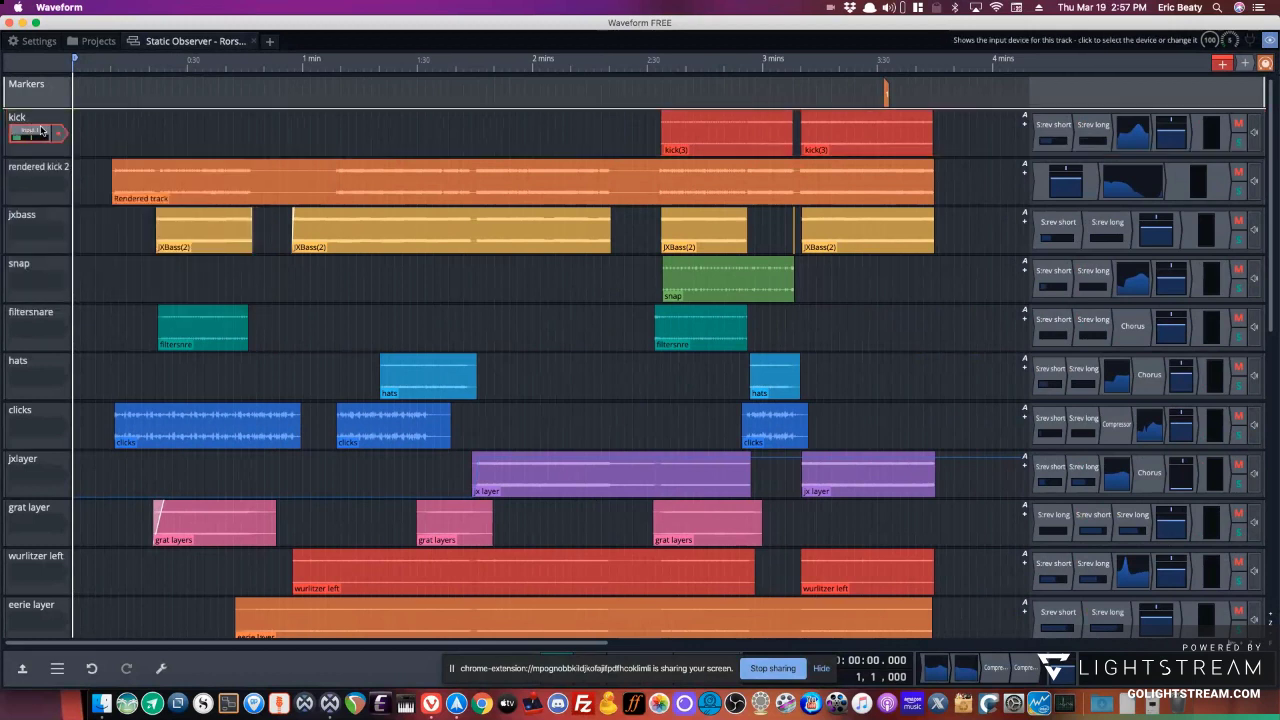
{"action": "left_click", "coordinate": [39, 133]}
{"action": "left_click", "coordinate": [33, 133]}
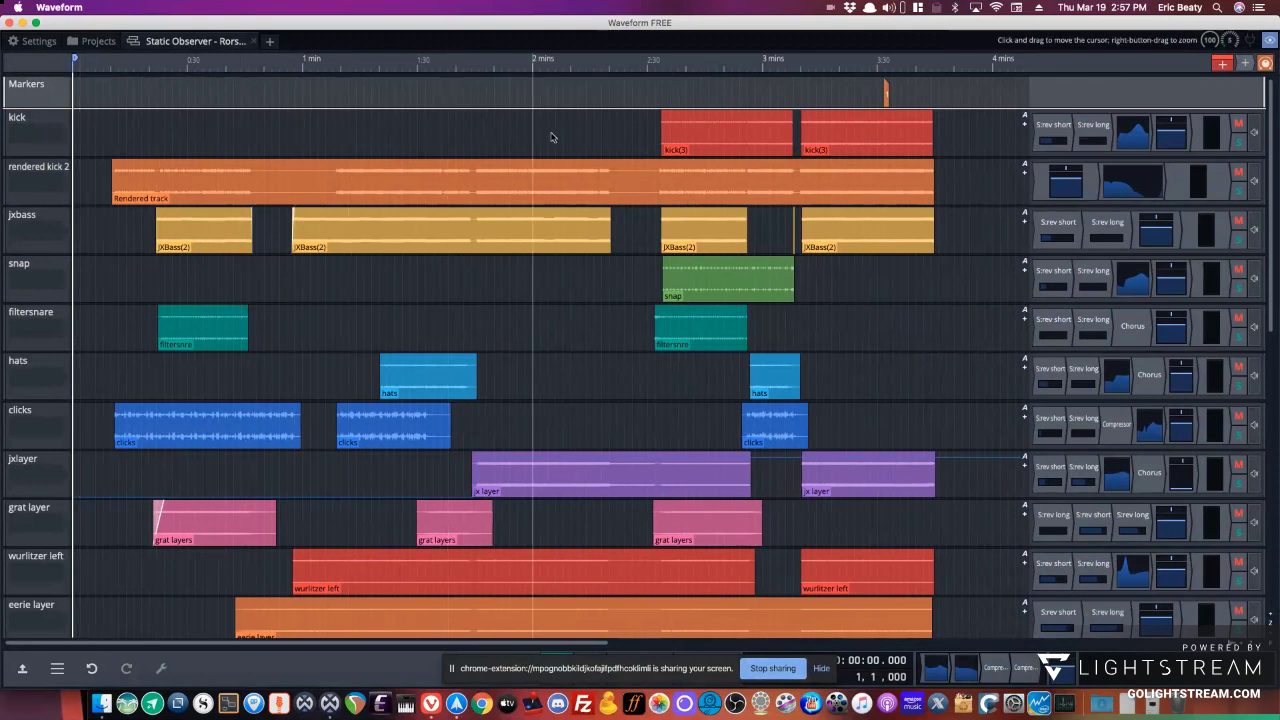
{"action": "mouse_move", "coordinate": [736, 140]}
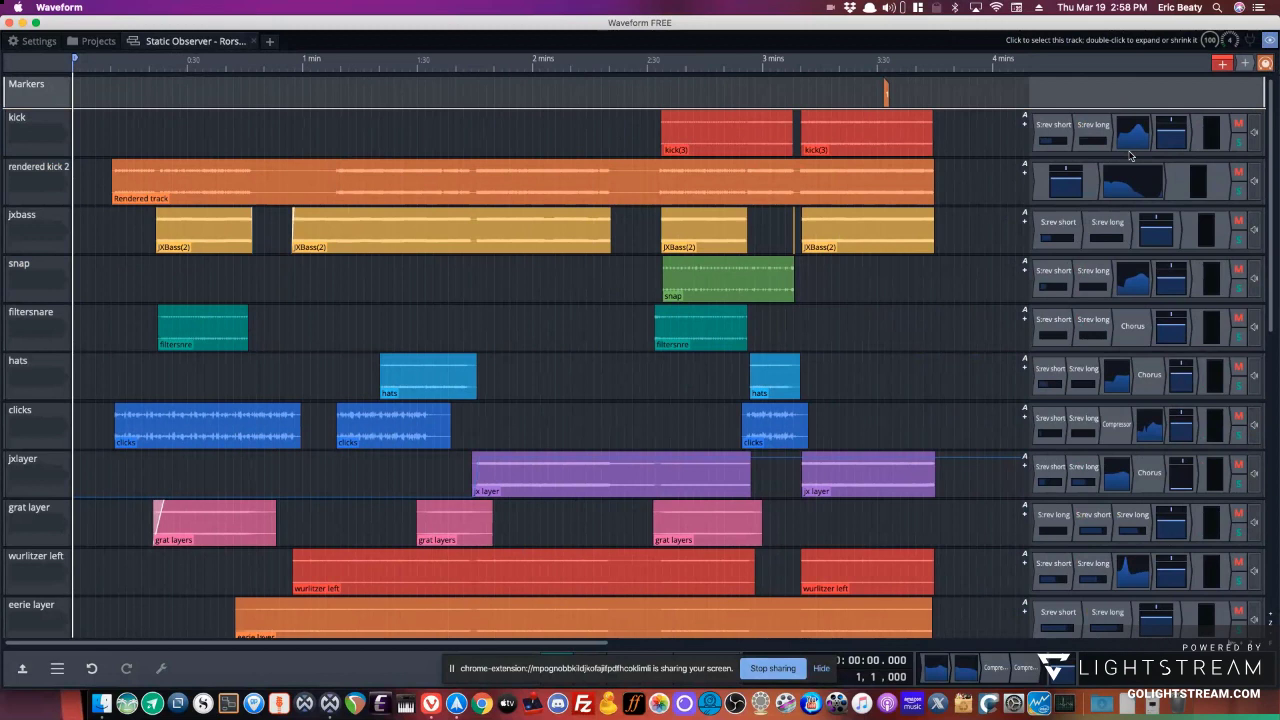
Show the mixer beneath the arrangement and try its track widths, settling on medium tracks.
{"action": "left_click", "coordinate": [1270, 43]}
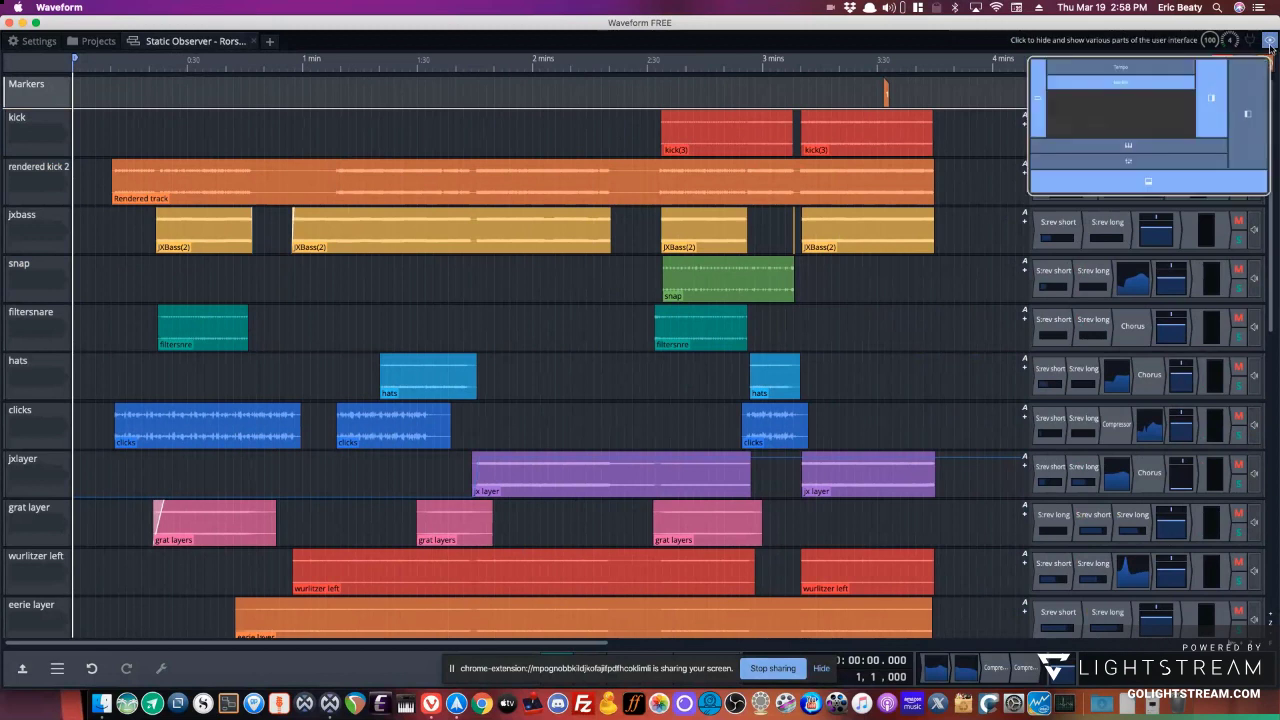
{"action": "left_click", "coordinate": [1127, 161]}
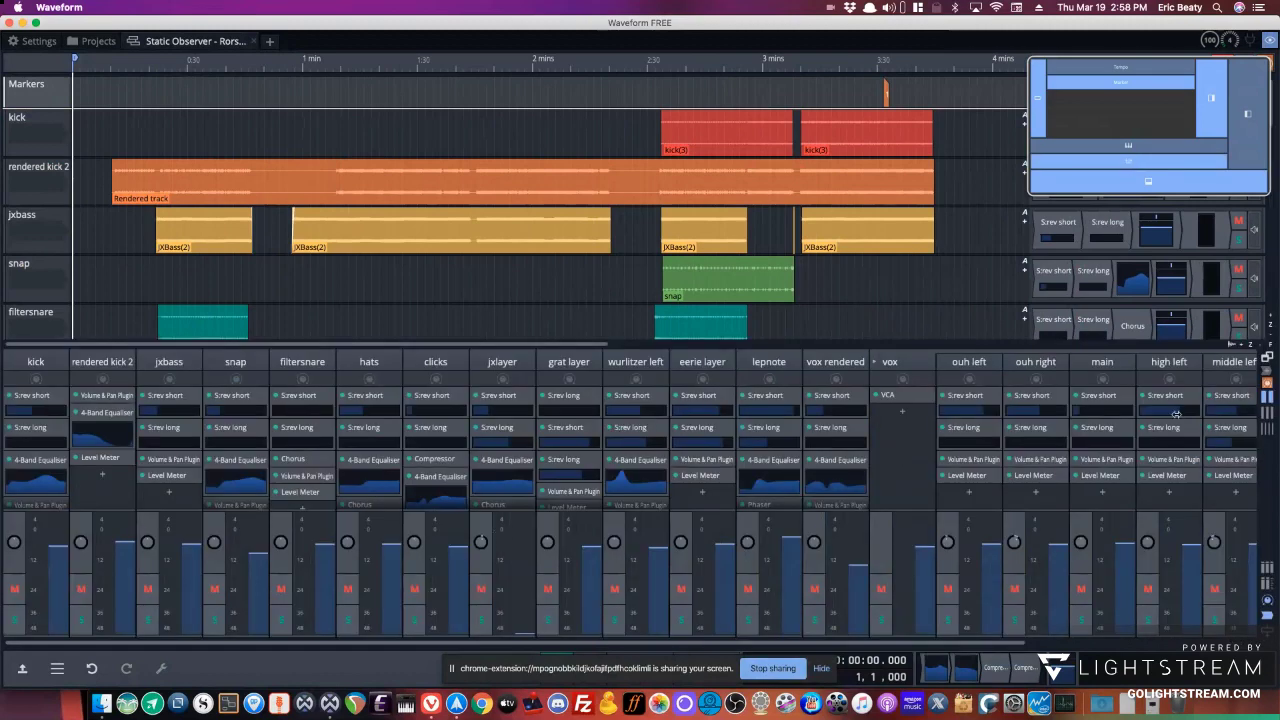
{"action": "left_click", "coordinate": [1267, 414]}
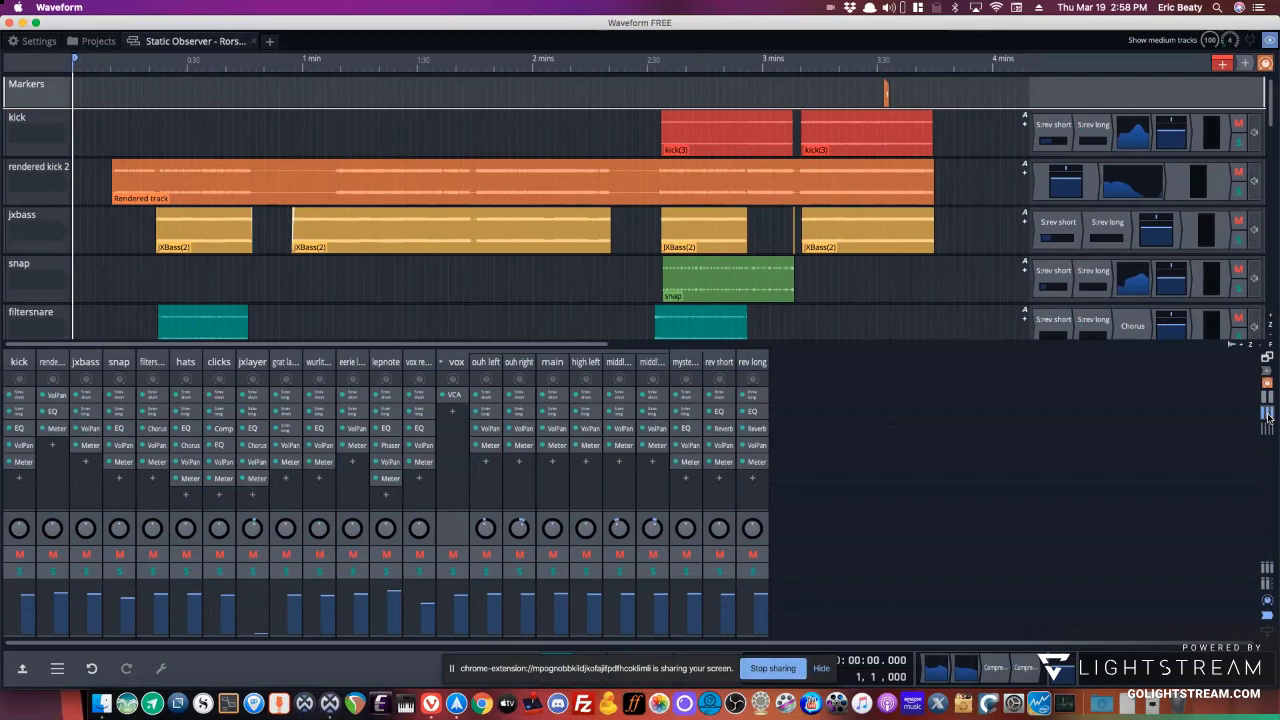
{"action": "left_click", "coordinate": [1268, 428]}
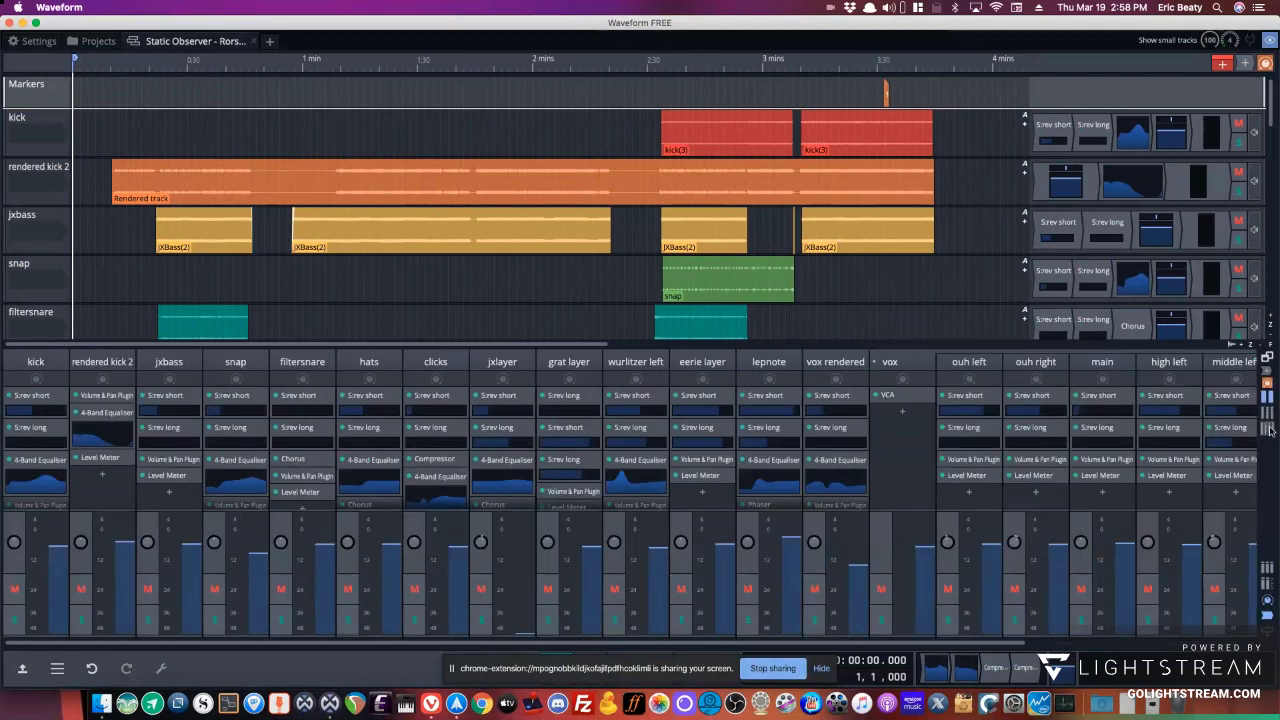
{"action": "left_click", "coordinate": [1268, 428]}
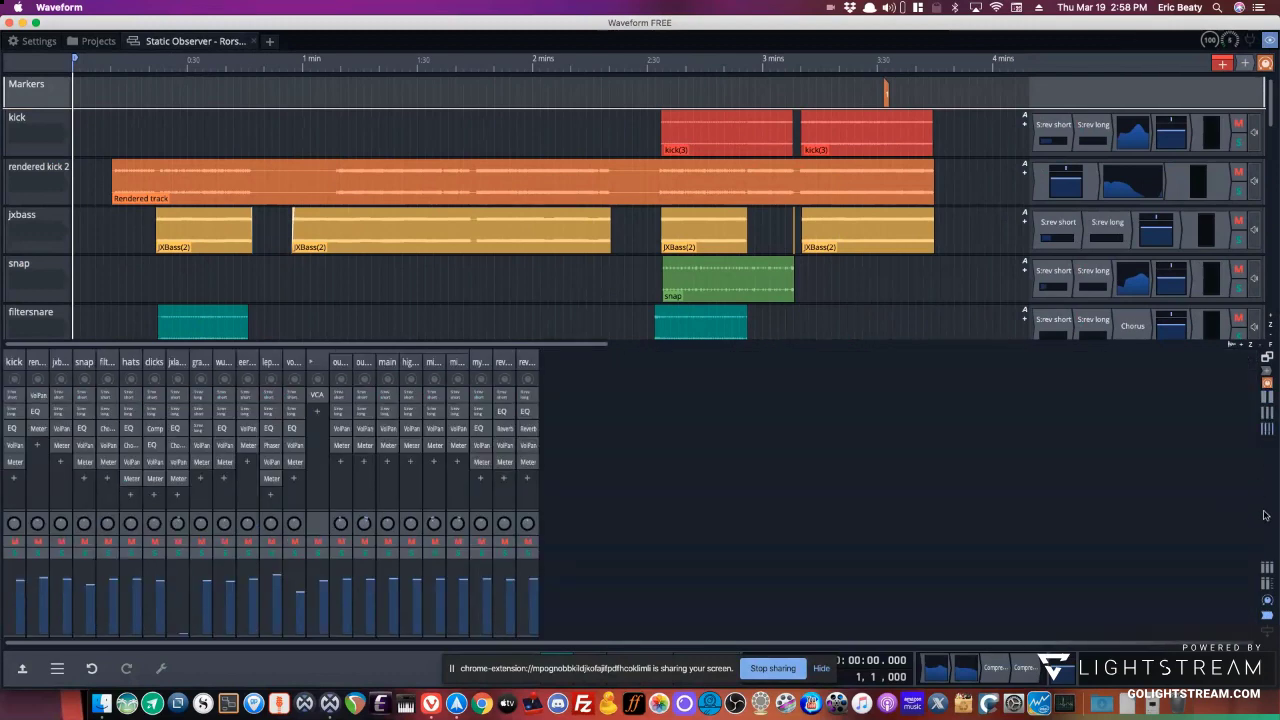
{"action": "left_click", "coordinate": [1268, 428]}
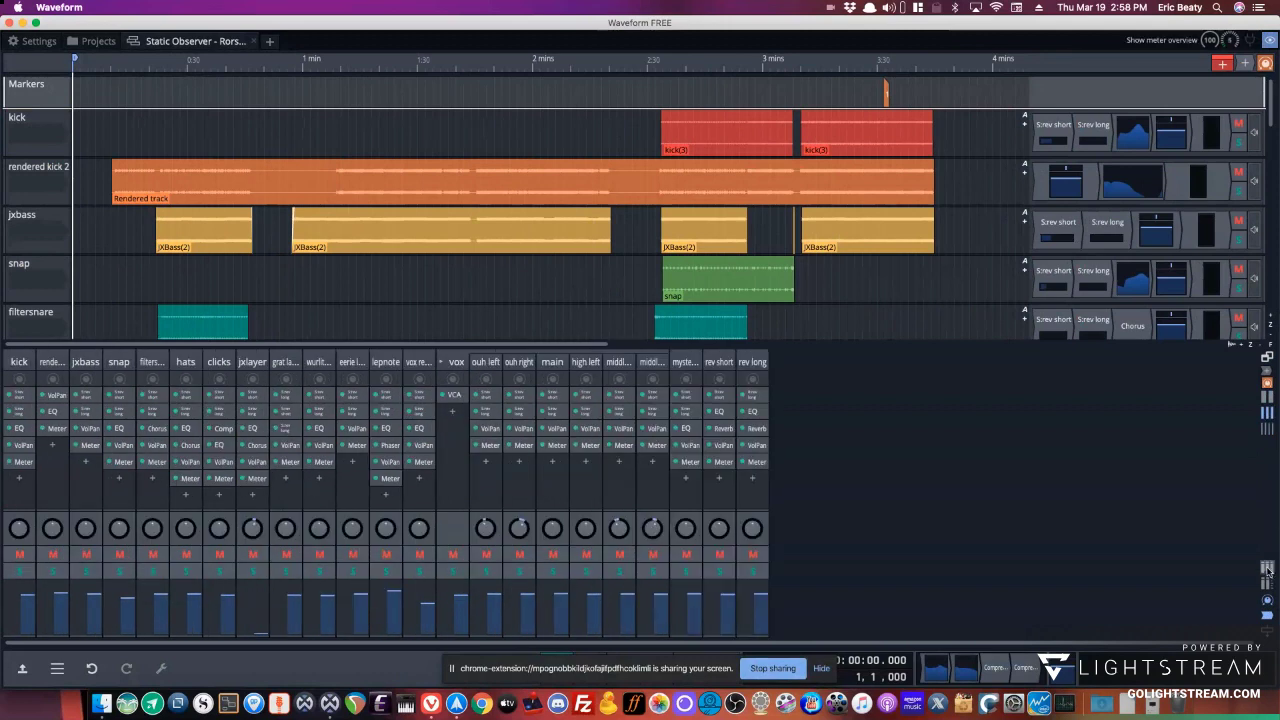
Try the mixer's meter overview, big meters and modifiers display options.
{"action": "left_click", "coordinate": [1267, 567]}
{"action": "left_click", "coordinate": [1267, 567]}
{"action": "left_click", "coordinate": [1268, 583]}
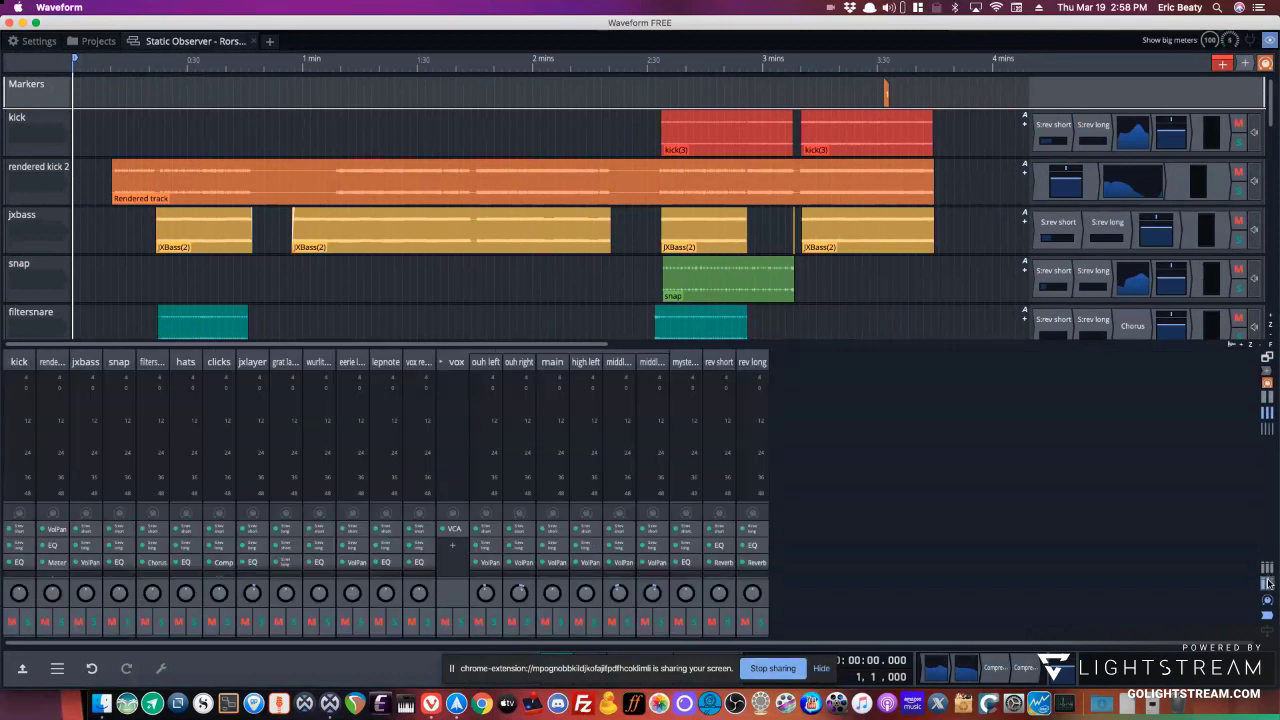
{"action": "left_click", "coordinate": [1268, 600]}
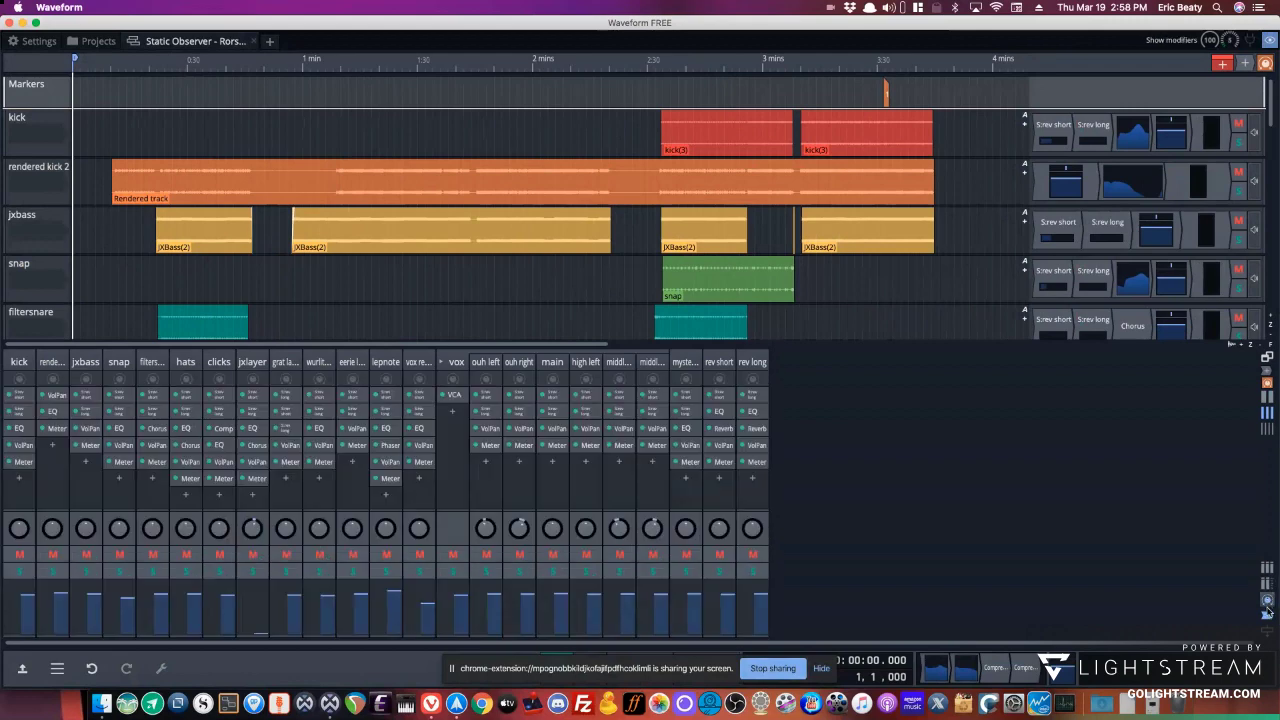
Try the mixer's remaining display options, showing and hiding the track outputs at the foot of the channel strips.
{"action": "left_click", "coordinate": [1268, 618]}
{"action": "left_click", "coordinate": [1268, 618]}
{"action": "left_click", "coordinate": [1268, 634]}
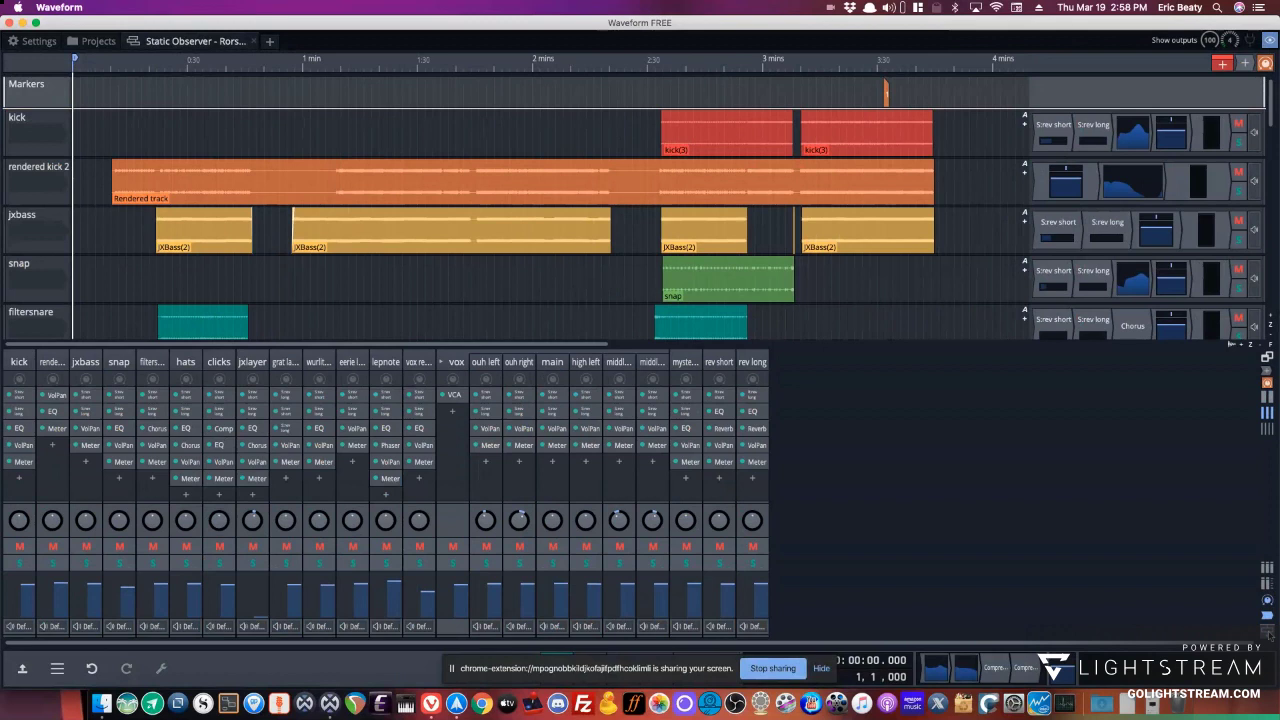
{"action": "left_click", "coordinate": [1268, 634]}
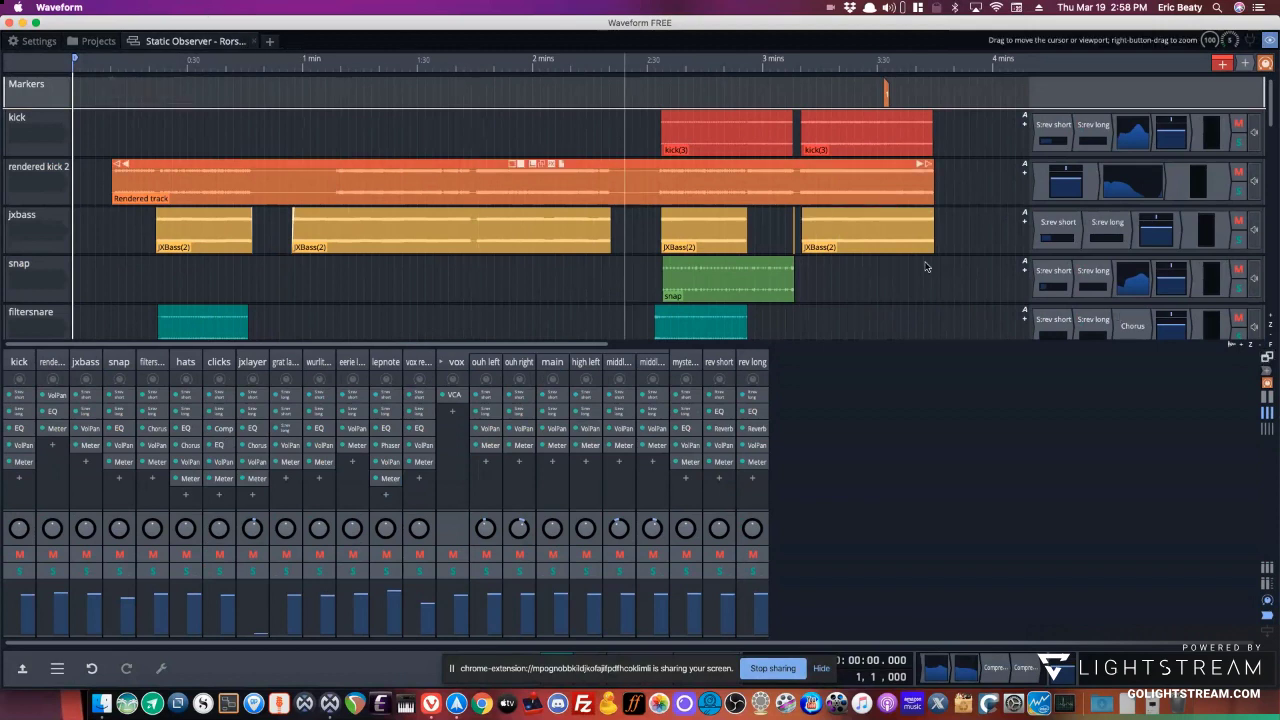
Hide the mixer panel, and show and hide the MIDI editor in its place.
{"action": "left_click", "coordinate": [1269, 40]}
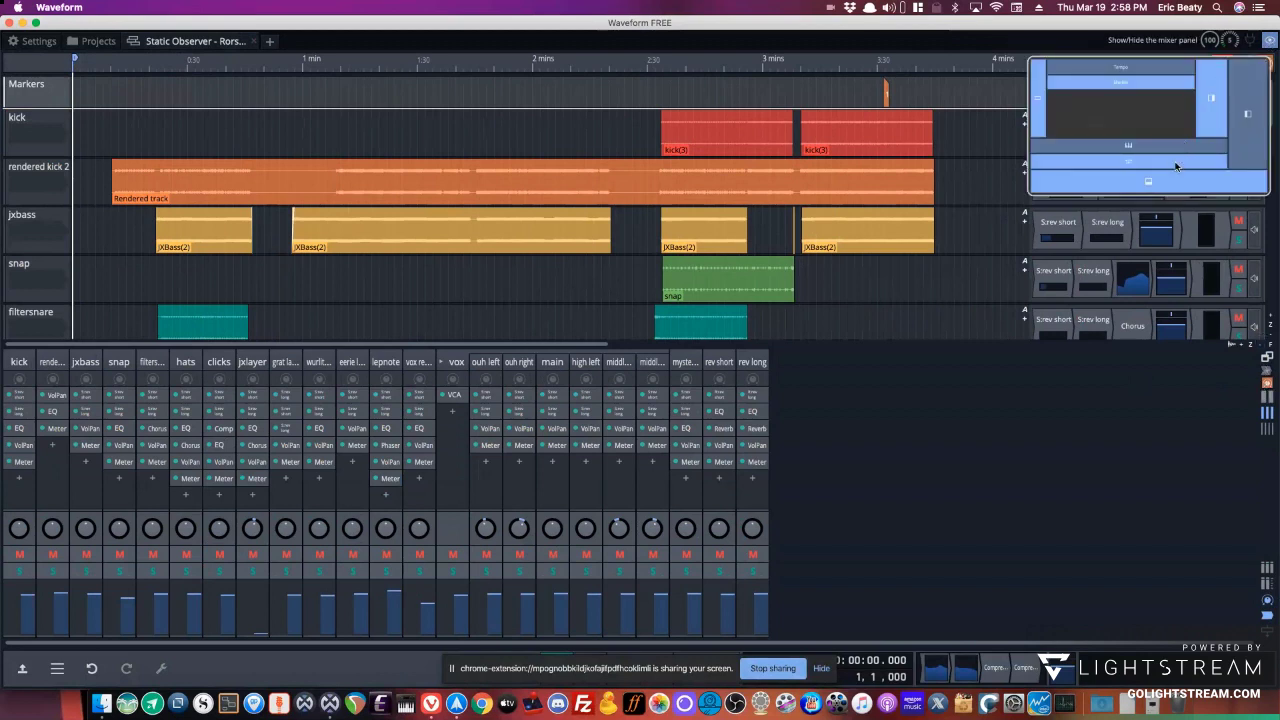
{"action": "left_click", "coordinate": [1176, 167]}
{"action": "left_click", "coordinate": [1162, 143]}
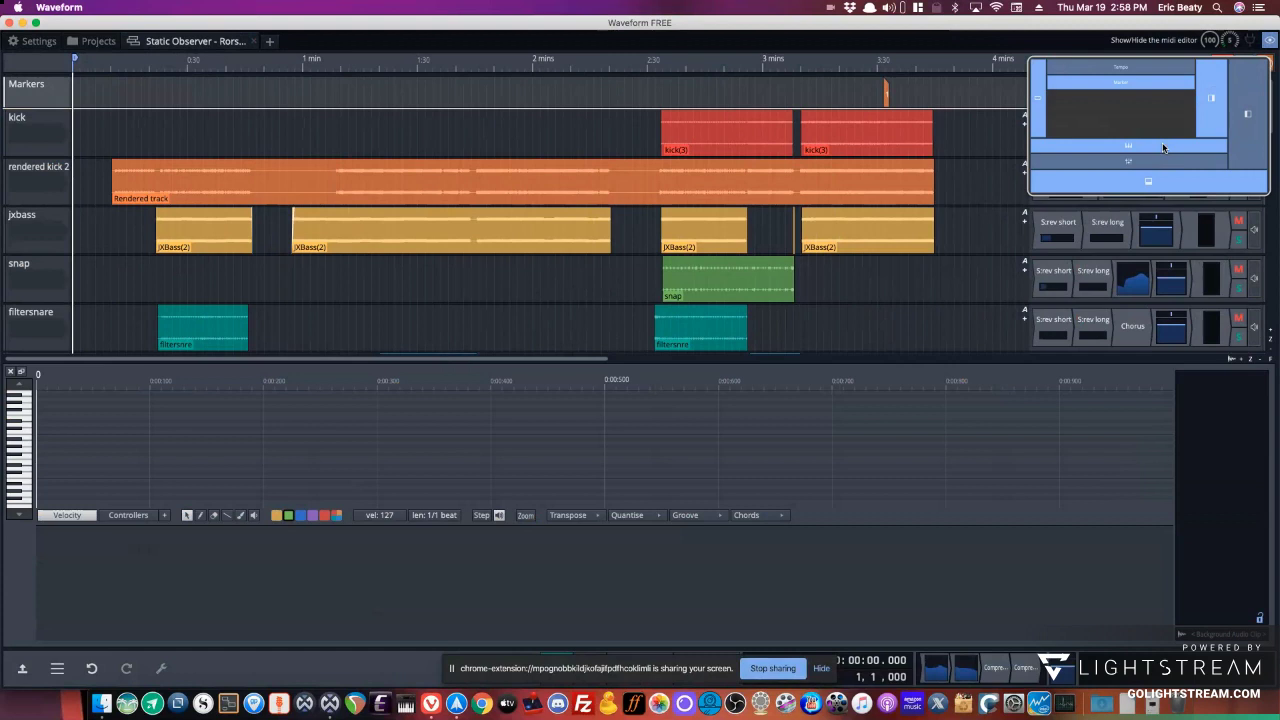
{"action": "left_click", "coordinate": [1163, 147]}
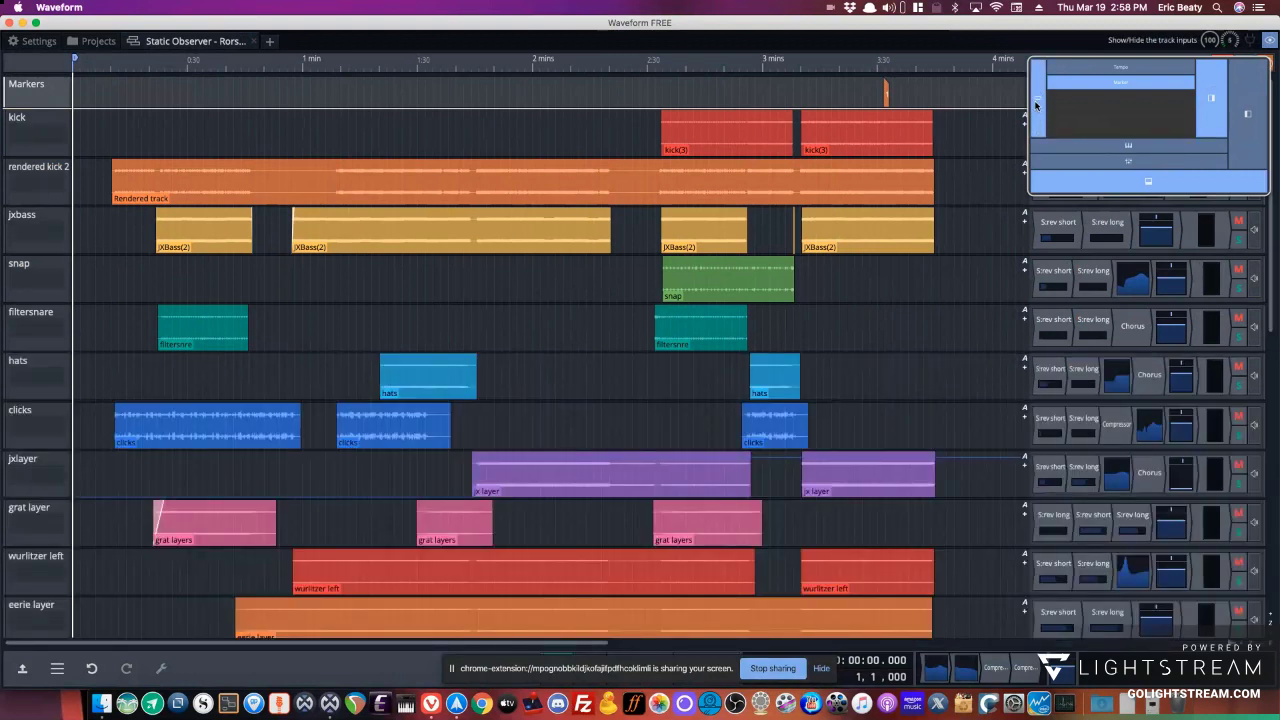
Demonstrate the outputs panel and browser pane again, leaving the outputs panel shown and the browser pane hidden.
{"action": "left_click", "coordinate": [1206, 94]}
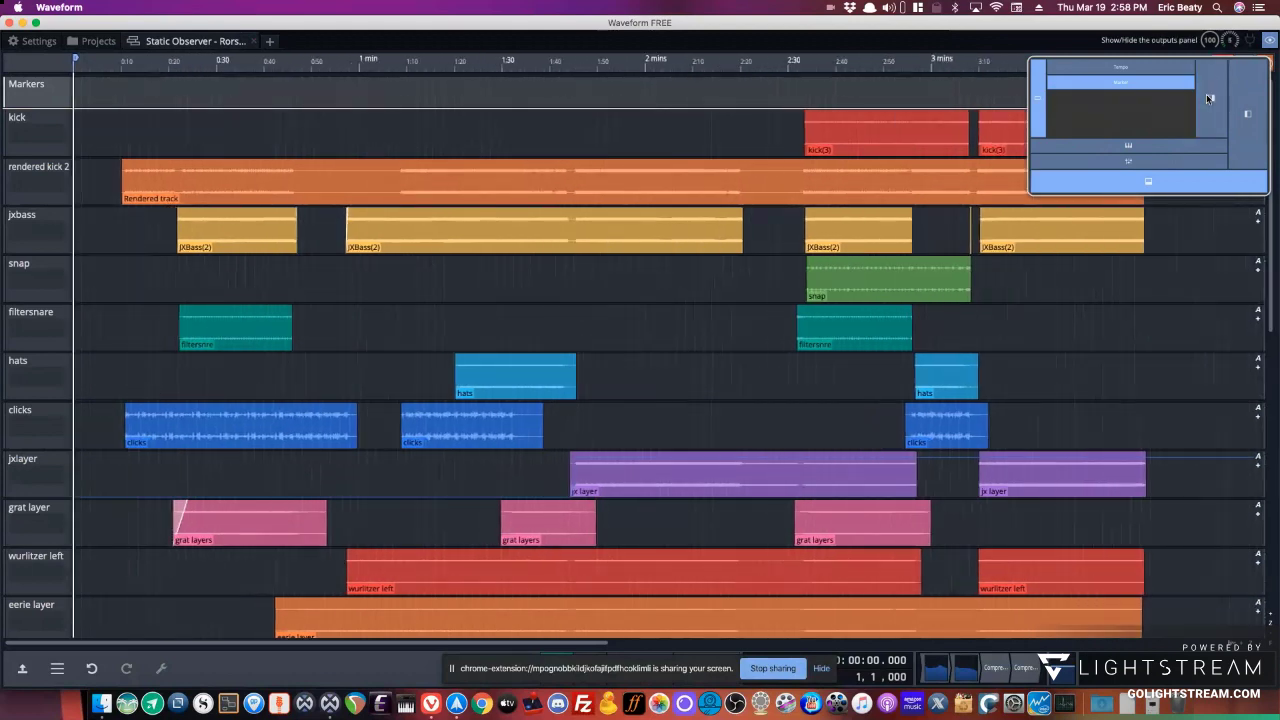
{"action": "left_click", "coordinate": [1238, 99]}
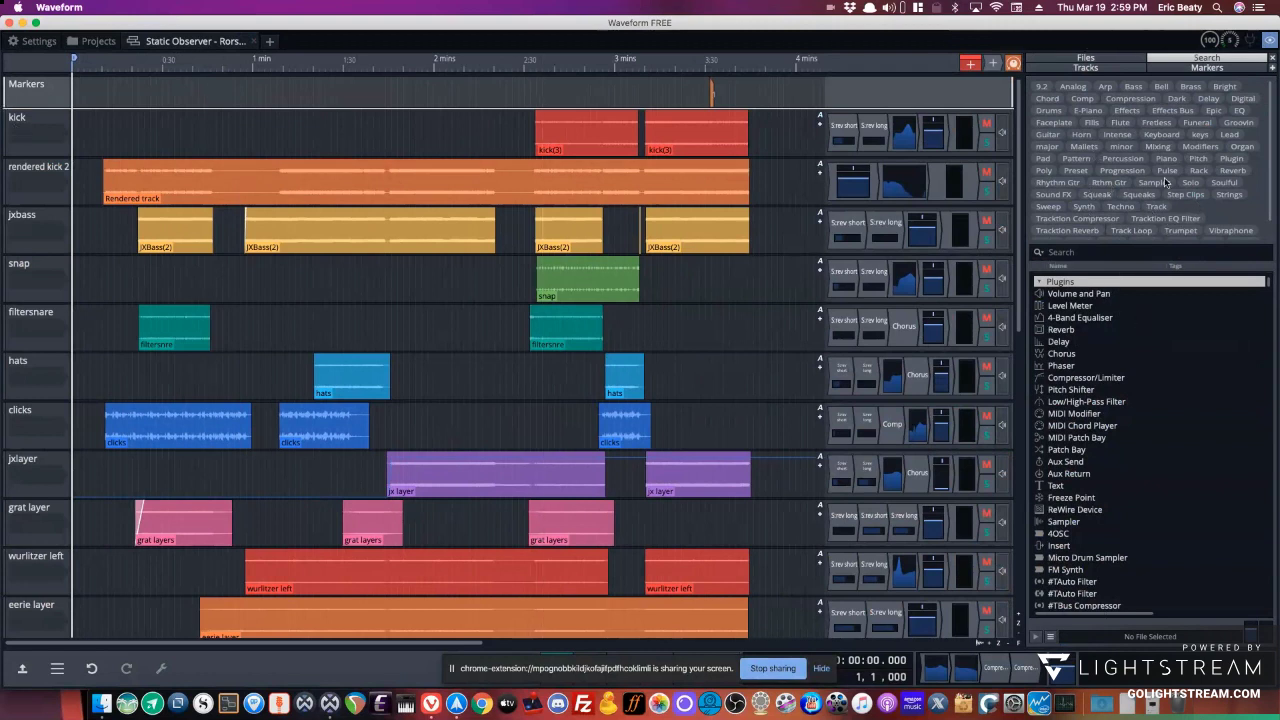
{"action": "left_click_drag", "start_coordinate": [1270, 41], "coordinate": [1048, 368]}
Switch to the Lightstream page in Vivaldi to clear the screen-sharing bar, and return to Waveform.
{"action": "left_click", "coordinate": [431, 704]}
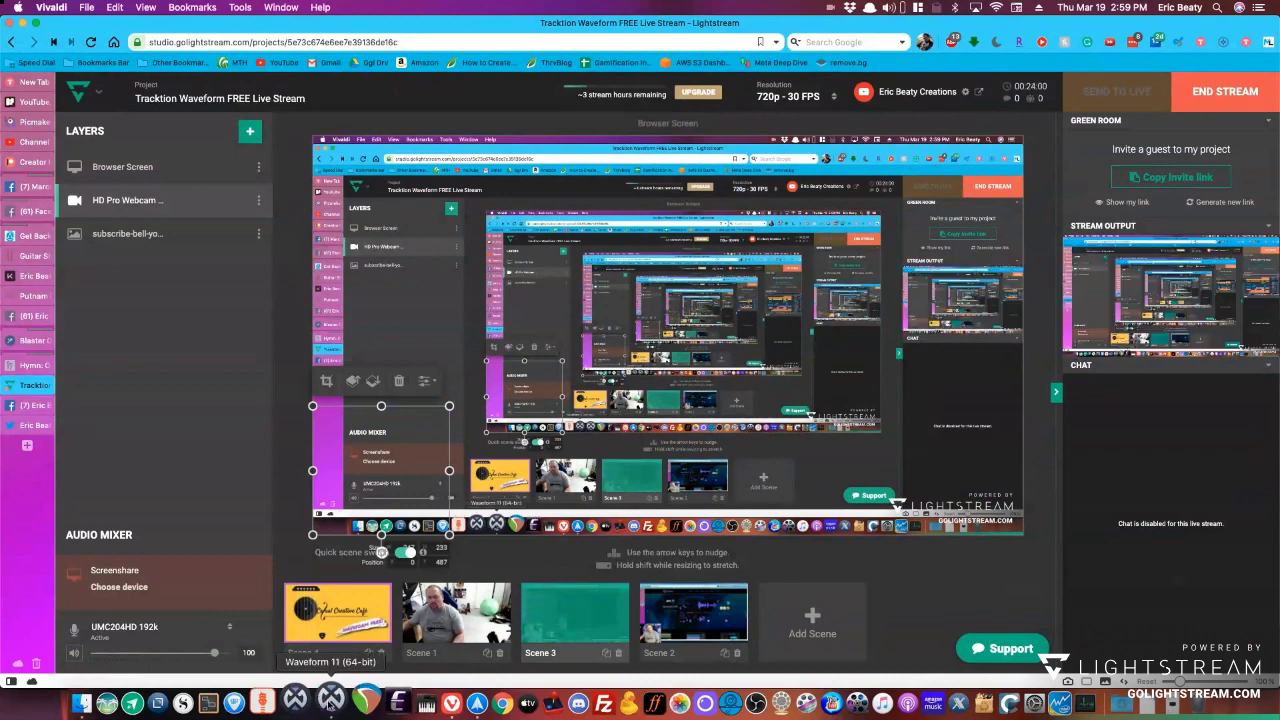
{"action": "key", "text": "super+Tab"}
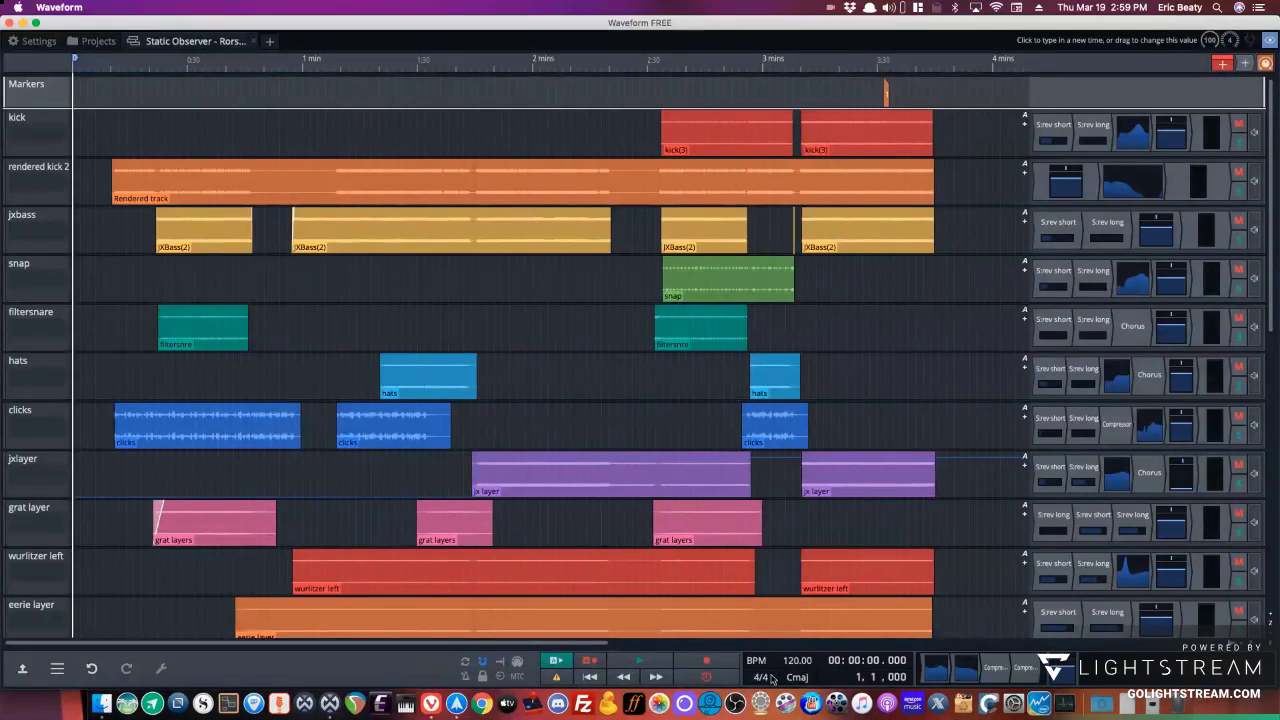
Expand the controls panel and show the properties of the jx layer, JXBass, Rendered track and kick(3) clips.
{"action": "left_click", "coordinate": [24, 670]}
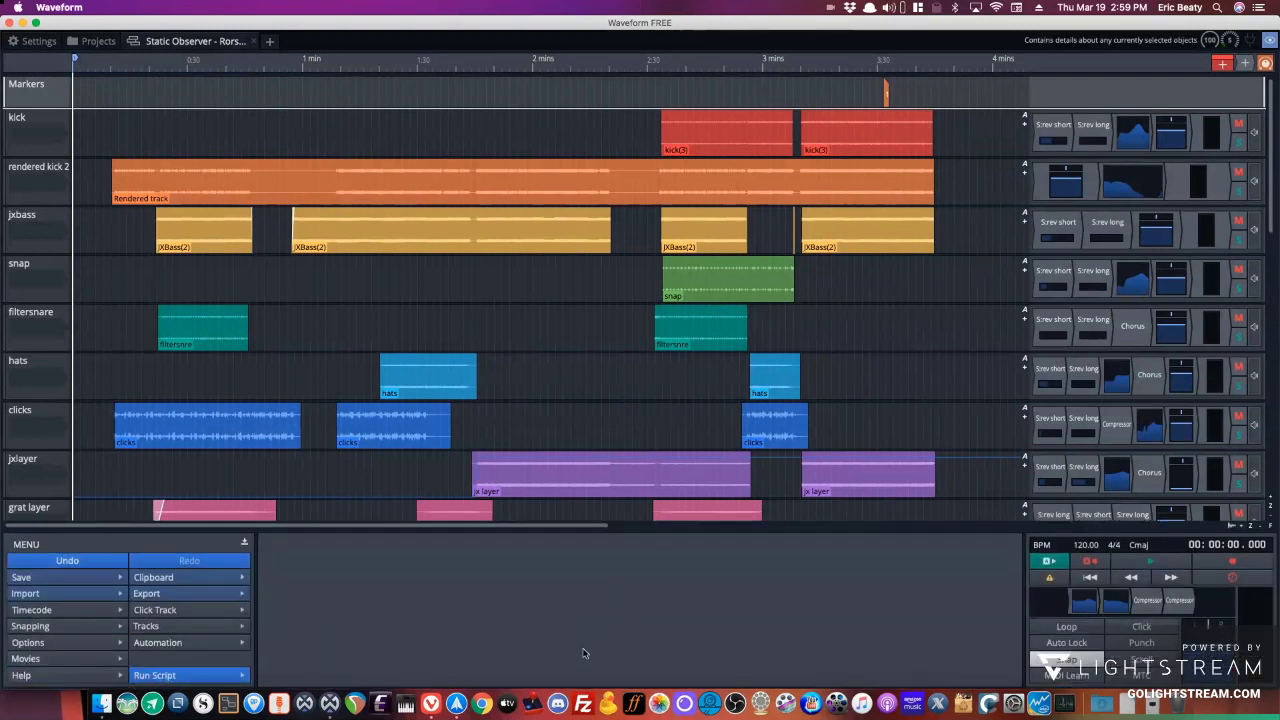
{"action": "left_click", "coordinate": [645, 479]}
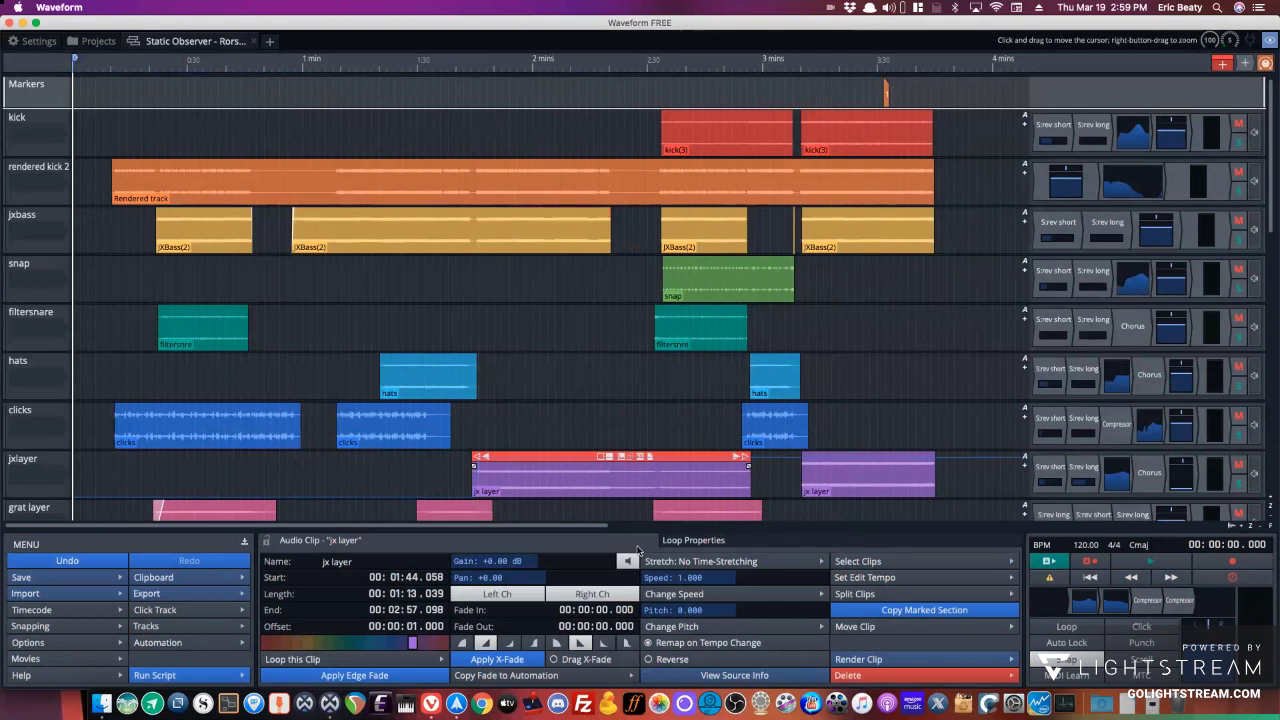
{"action": "left_click", "coordinate": [456, 231]}
{"action": "left_click", "coordinate": [590, 171]}
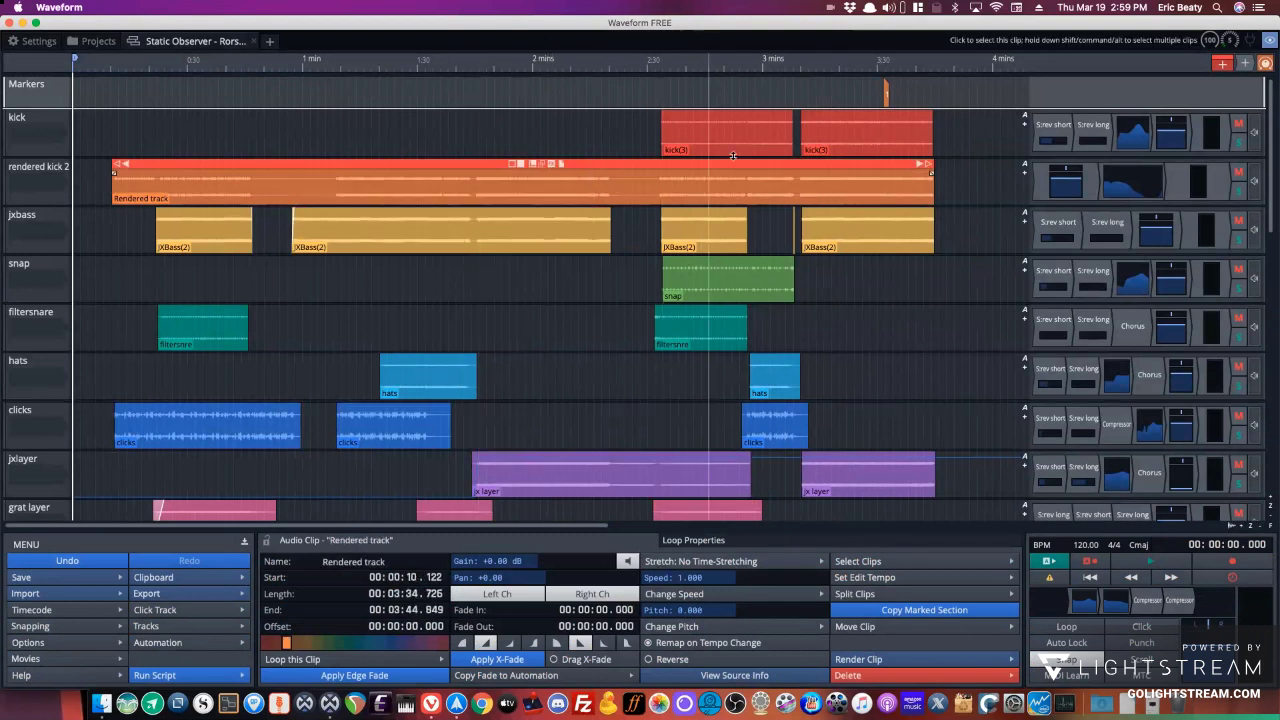
{"action": "left_click", "coordinate": [855, 130]}
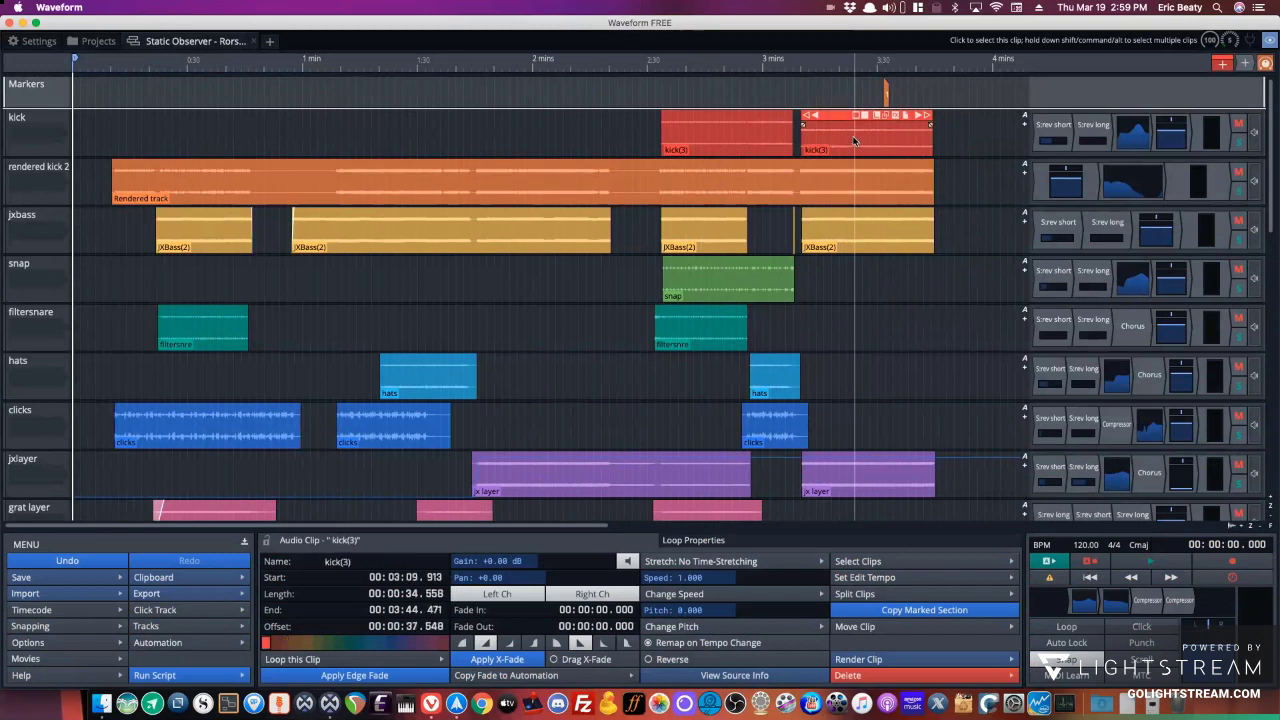
{"action": "left_click", "coordinate": [878, 478]}
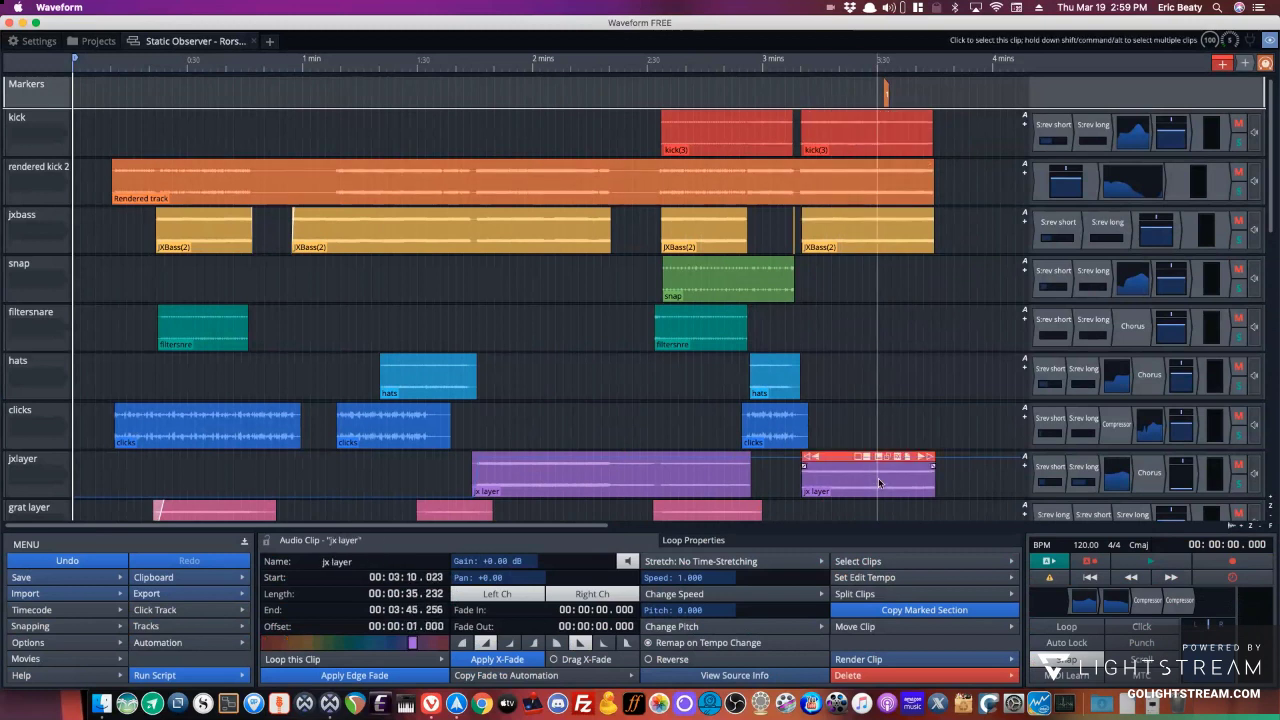
Show the hats track's properties and its Input 1 settings, and set the track to no input.
{"action": "left_click", "coordinate": [45, 361]}
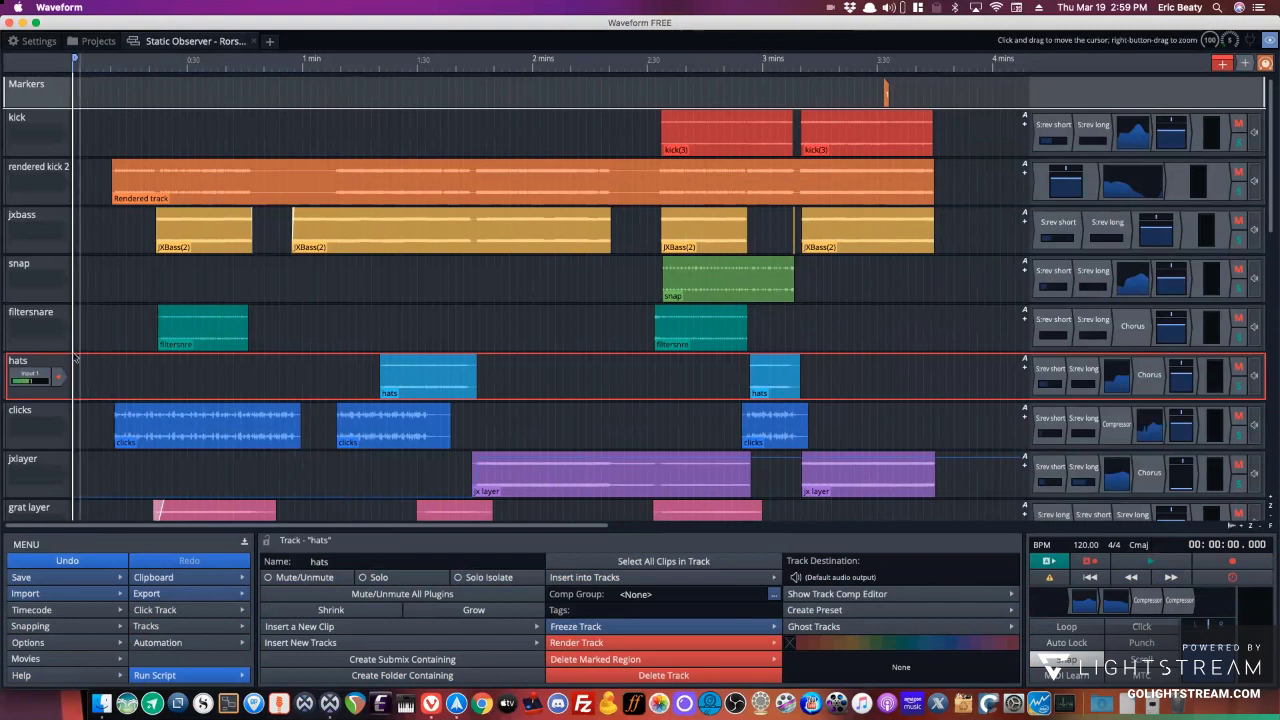
{"action": "left_click", "coordinate": [32, 378]}
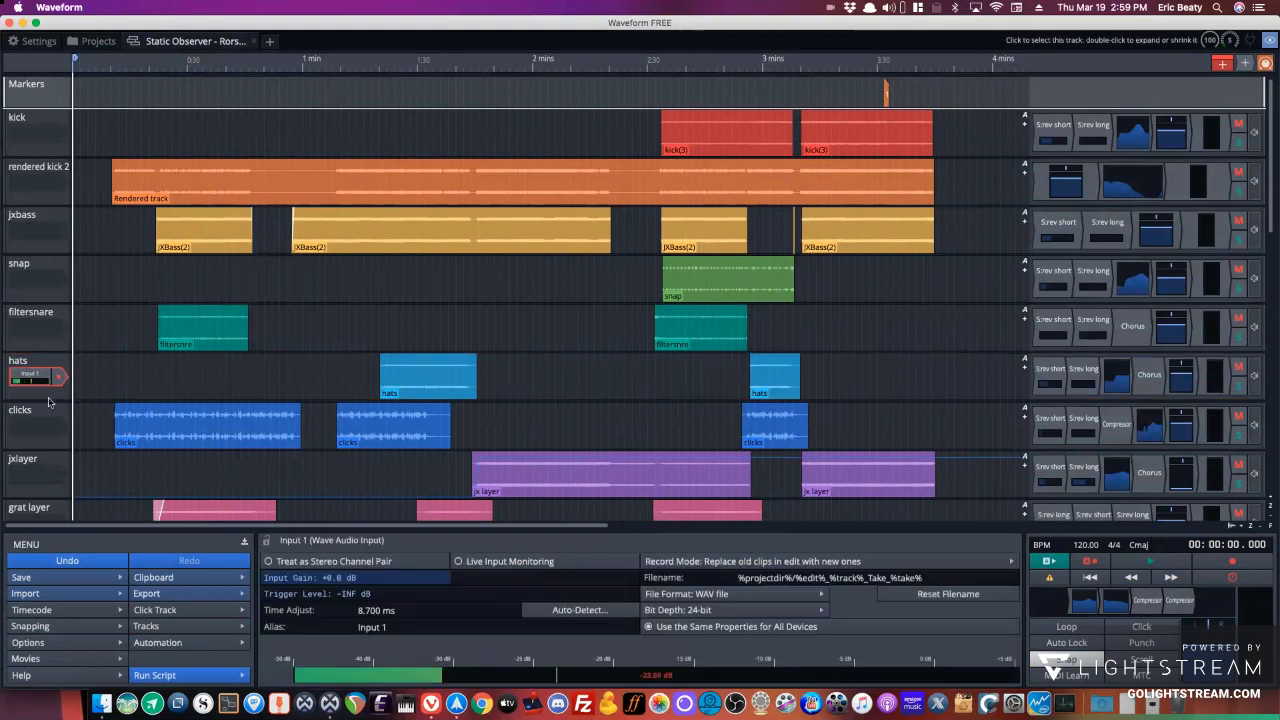
{"action": "left_click", "coordinate": [40, 379]}
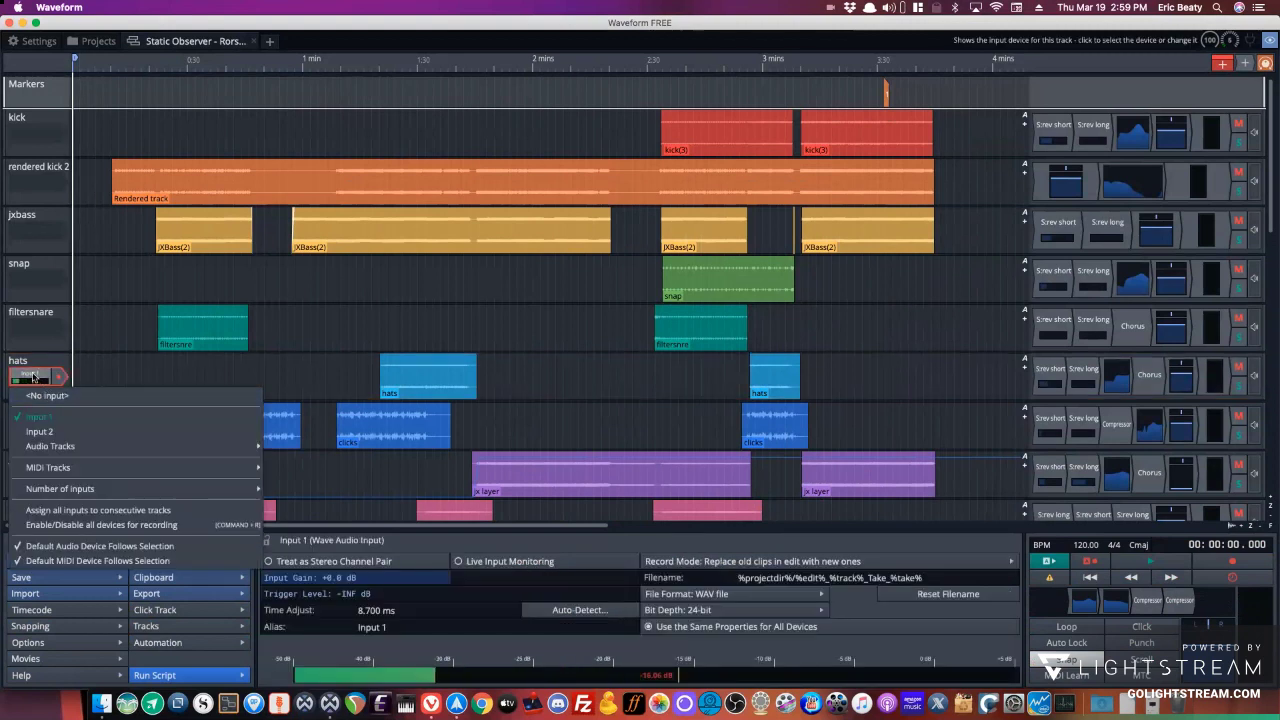
{"action": "left_click", "coordinate": [594, 676]}
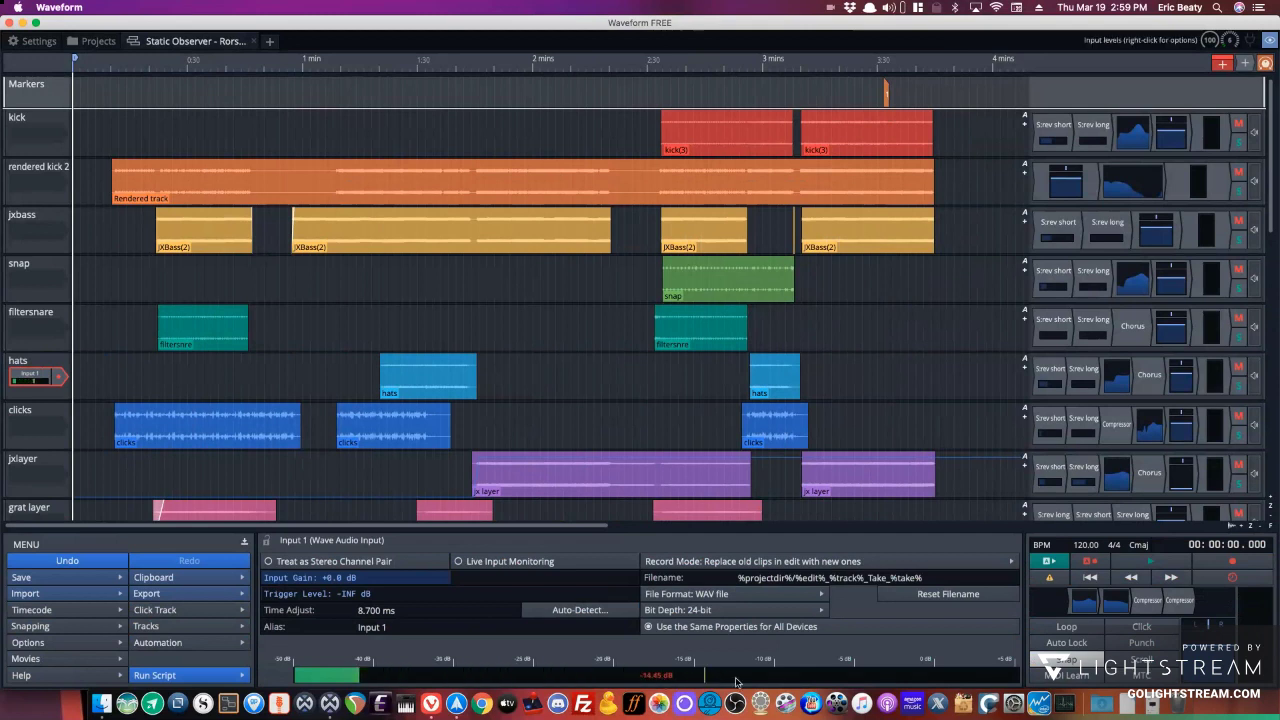
{"action": "left_click", "coordinate": [38, 378]}
{"action": "left_click", "coordinate": [38, 395]}
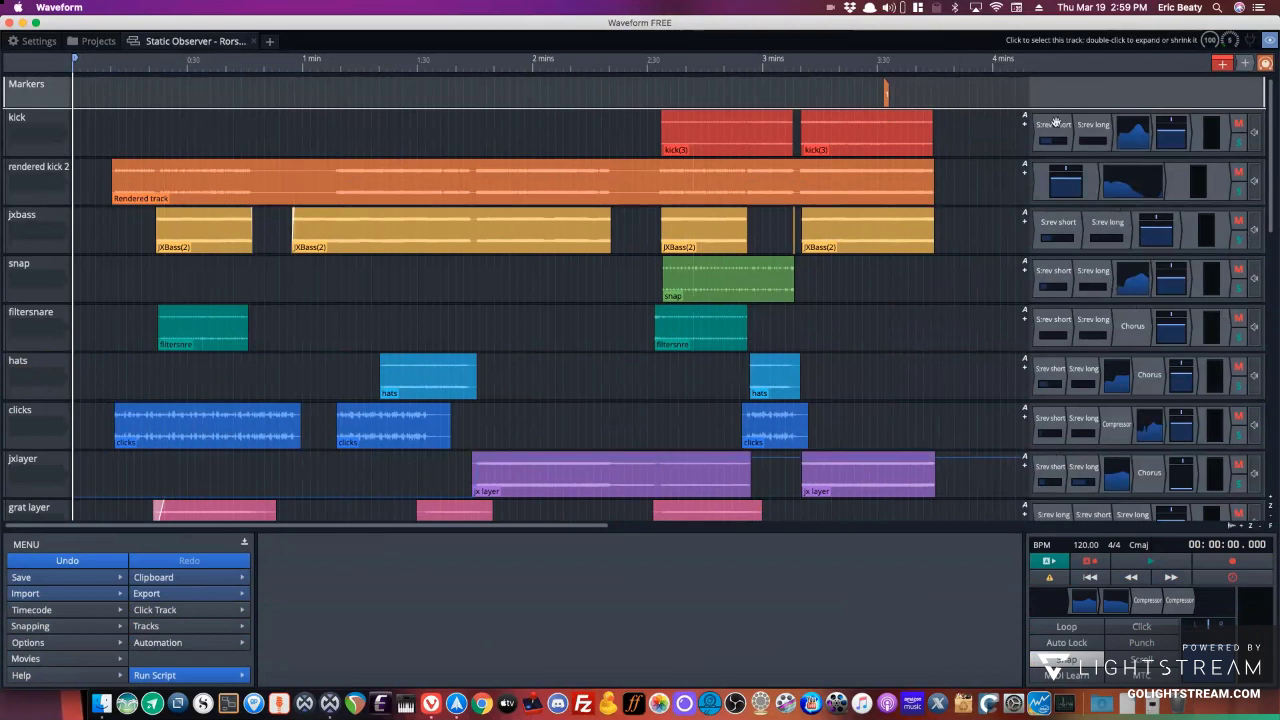
Open the kick track's S:rev short send plugin and the rev short track's 4-Band Equaliser to inspect their settings.
{"action": "double_click", "coordinate": [1055, 122]}
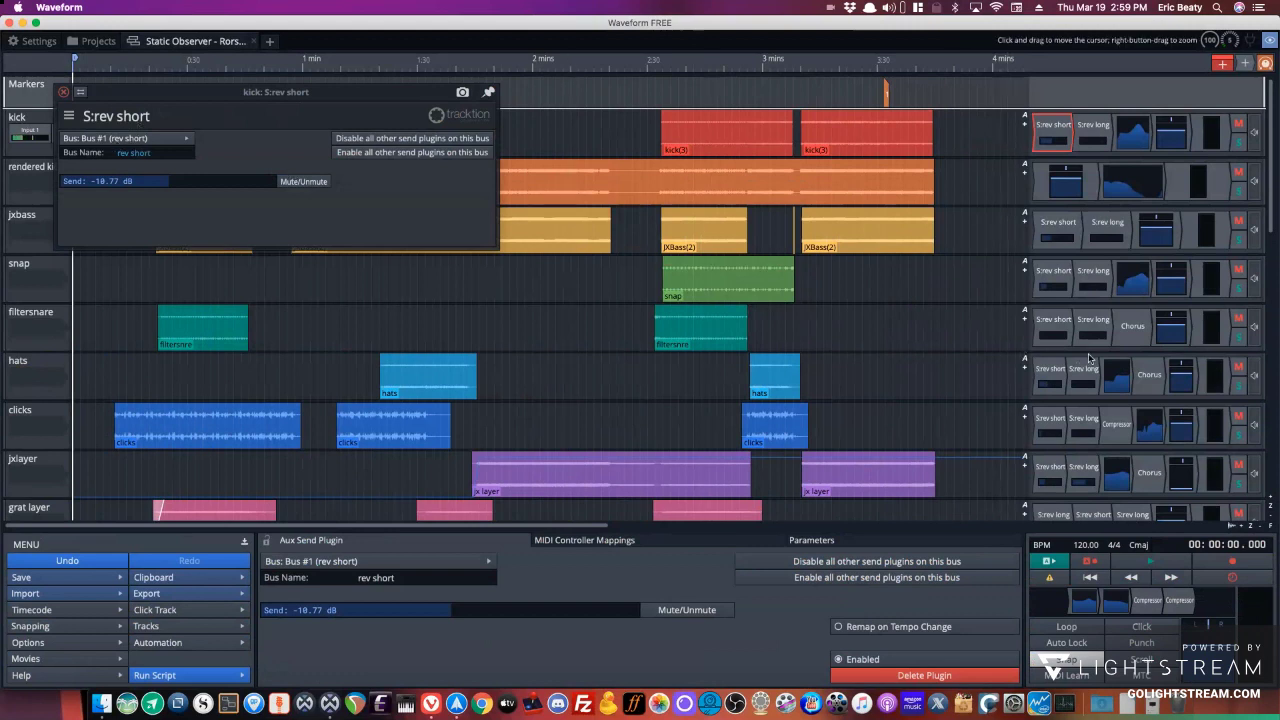
{"action": "scroll", "coordinate": [1154, 310], "scroll_direction": "down", "scroll_amount": 2}
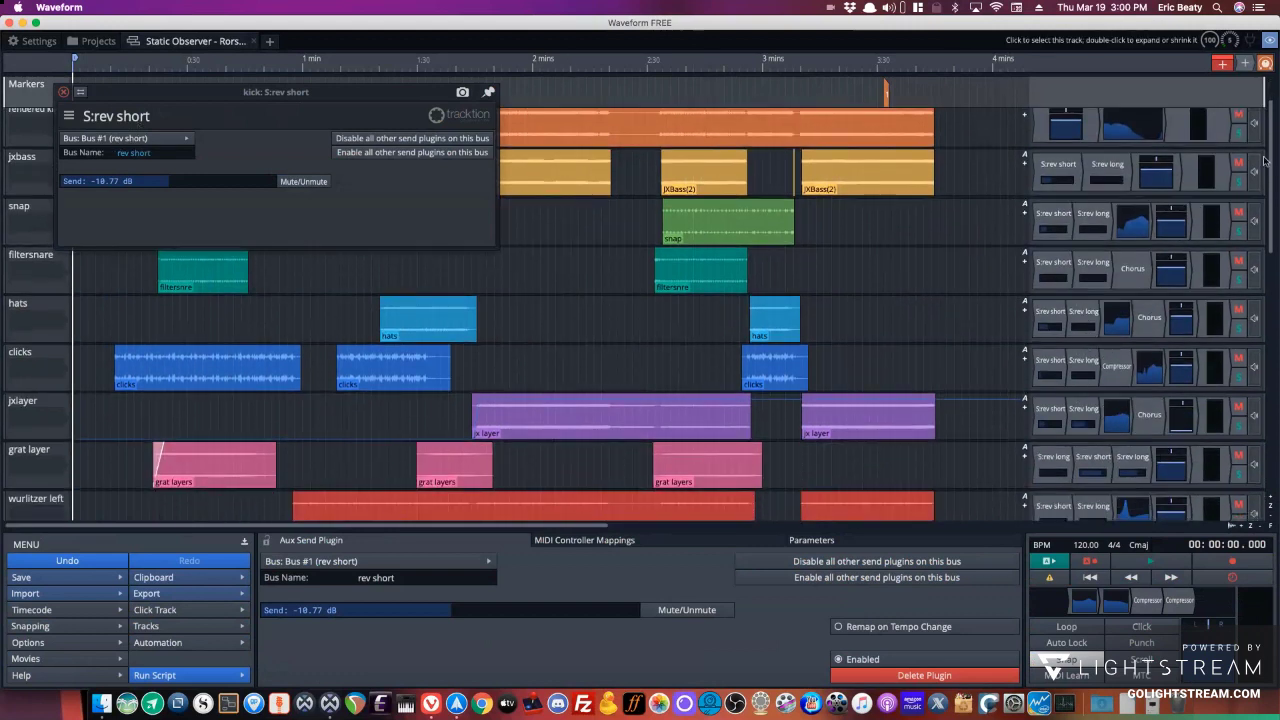
{"action": "left_click_drag", "start_coordinate": [1270, 149], "coordinate": [1271, 452]}
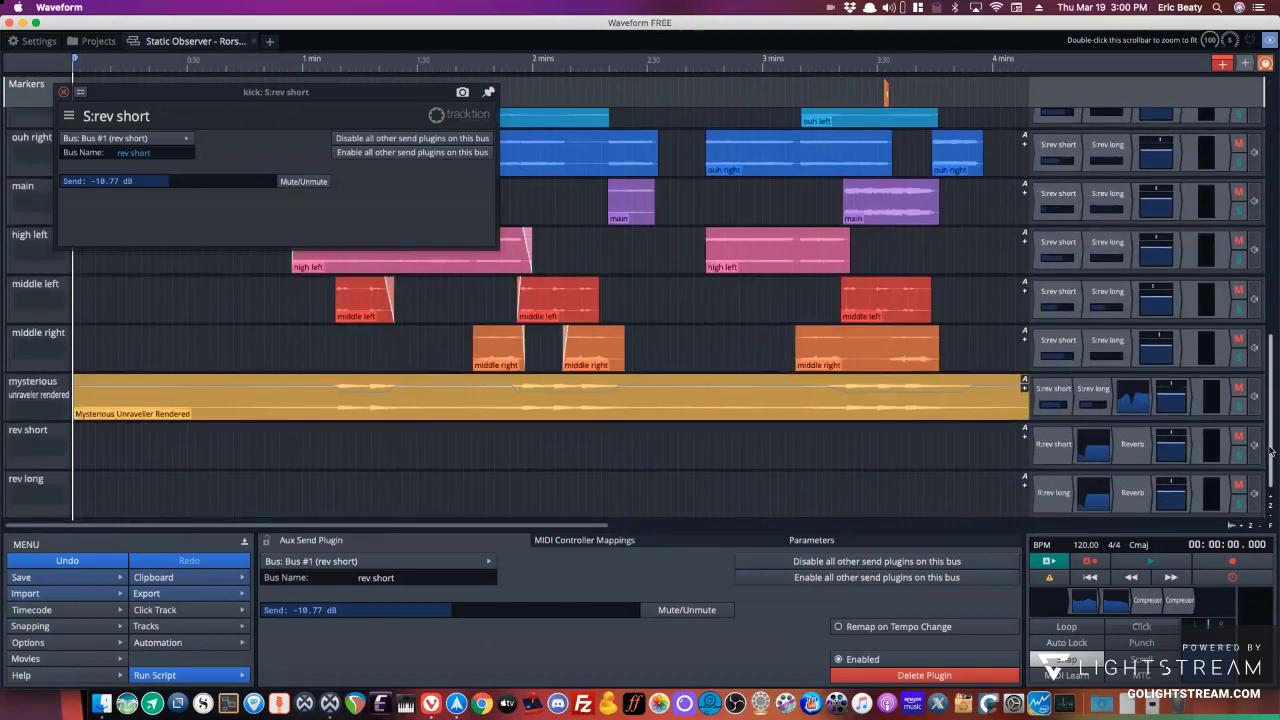
{"action": "double_click", "coordinate": [1090, 448]}
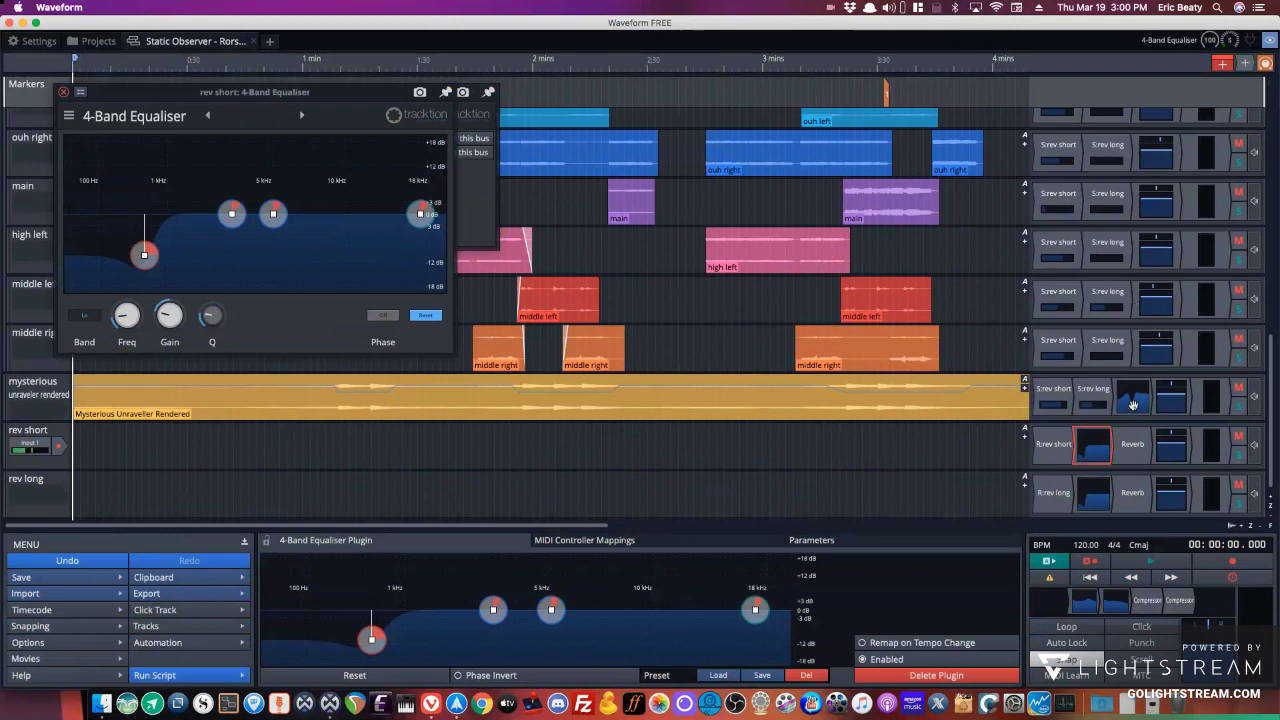
{"action": "scroll", "coordinate": [1169, 364], "scroll_direction": "up", "scroll_amount": 2}
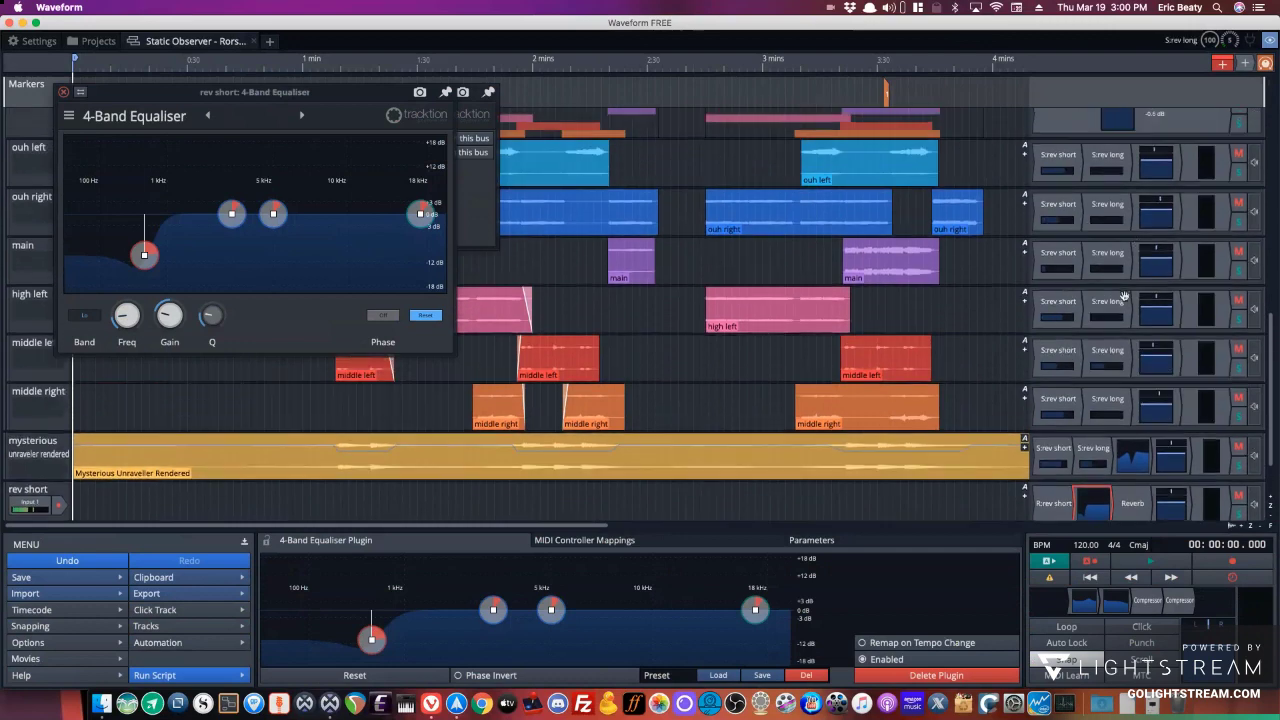
{"action": "scroll", "coordinate": [1124, 297], "scroll_direction": "down", "scroll_amount": 1}
{"action": "scroll", "coordinate": [1055, 462], "scroll_direction": "down", "scroll_amount": 1}
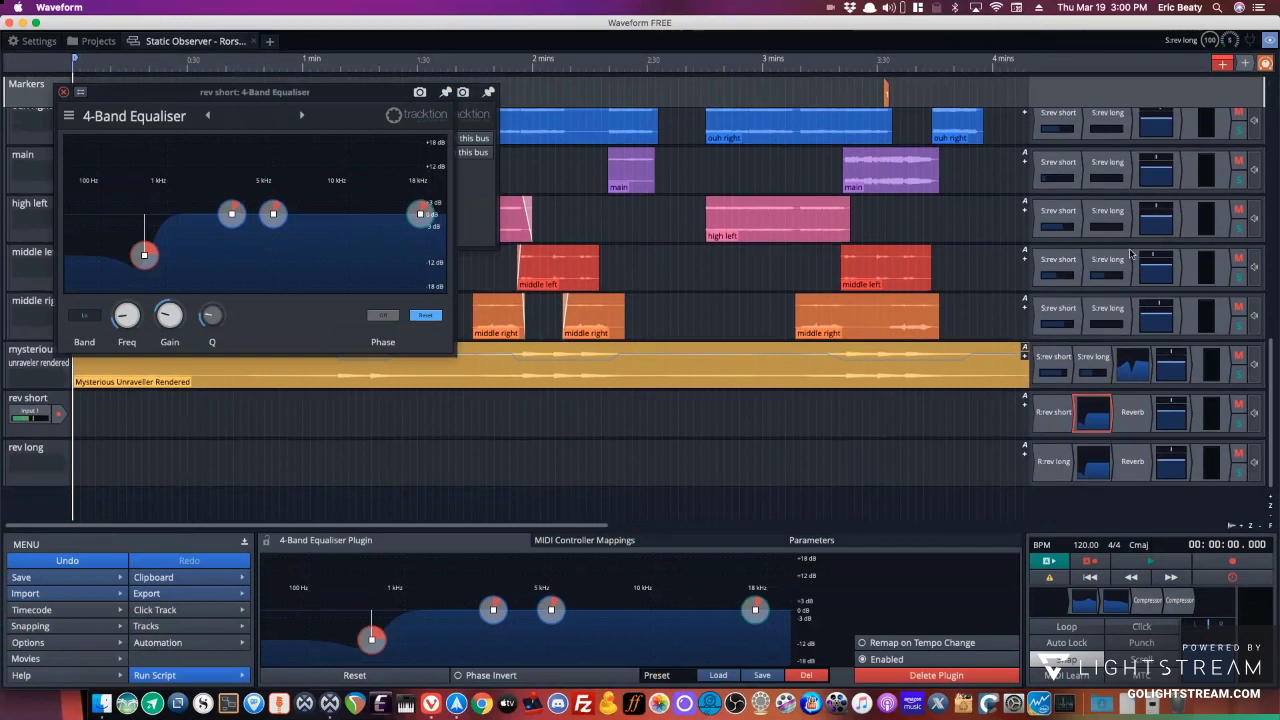
Examine the middle left track's output destinations and the high left track's Volume & Pan plugin settings.
{"action": "left_click", "coordinate": [1256, 270]}
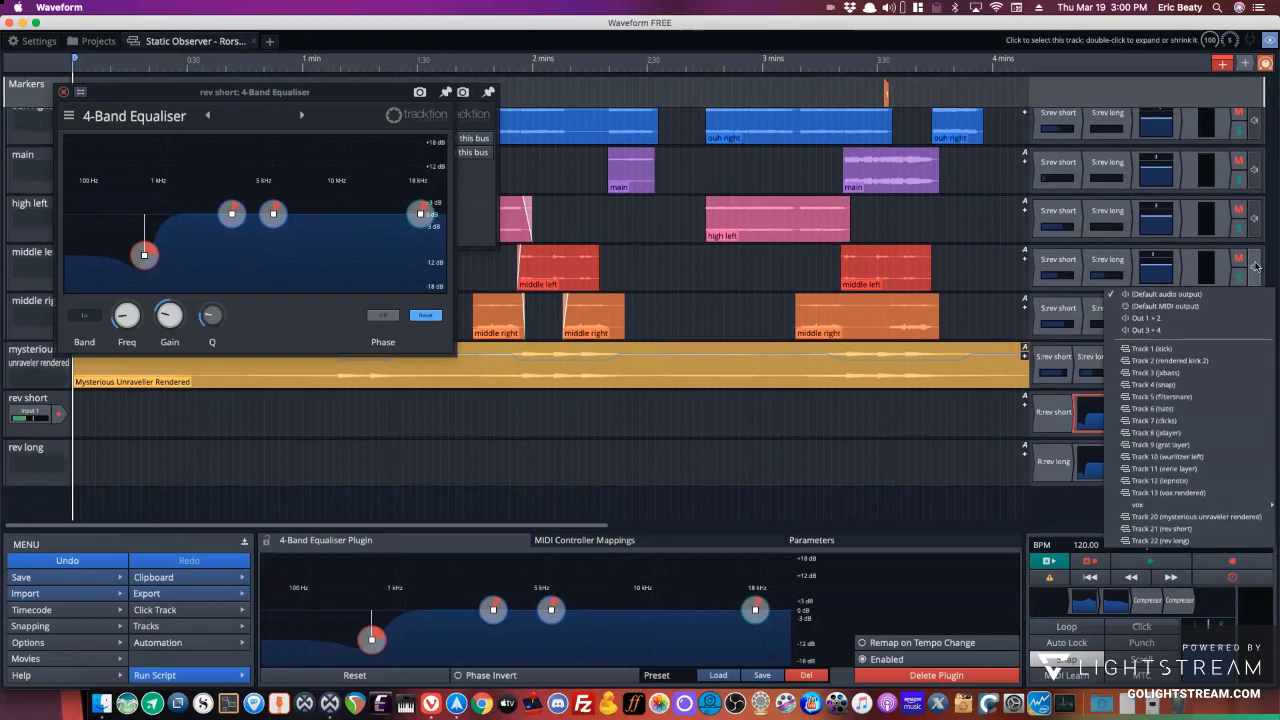
{"action": "left_click", "coordinate": [1256, 268]}
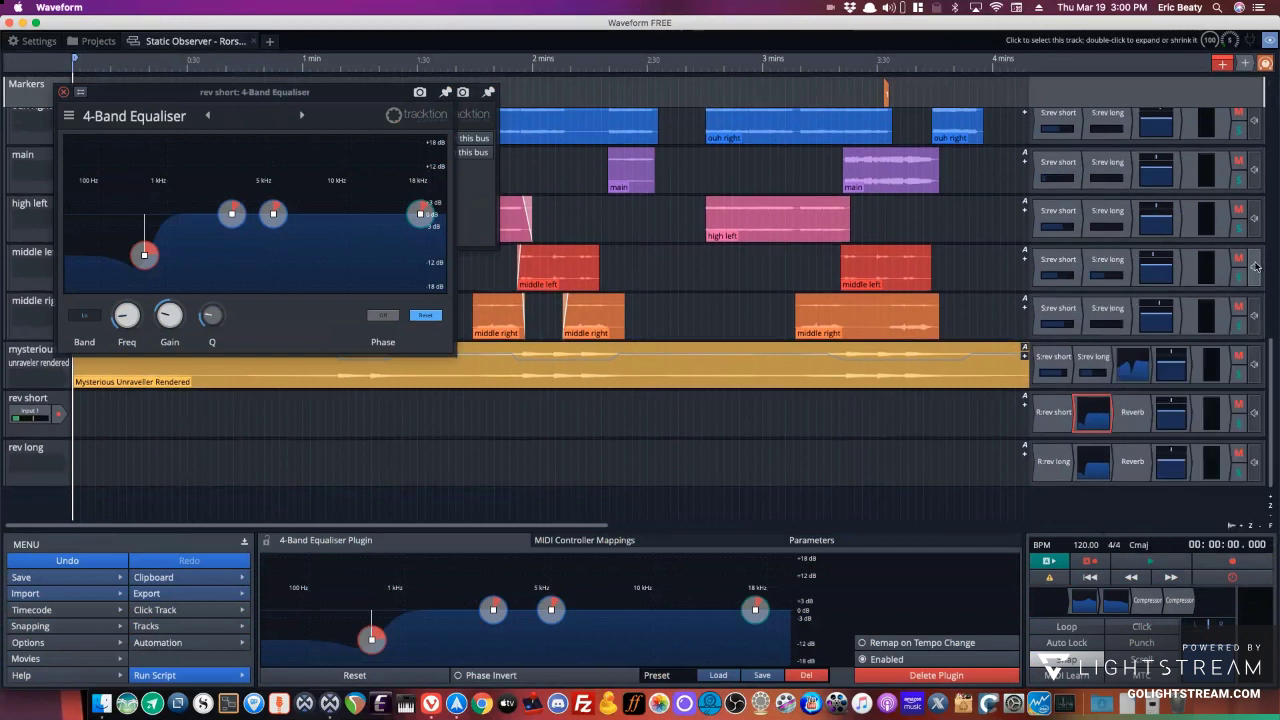
{"action": "left_click", "coordinate": [1157, 211]}
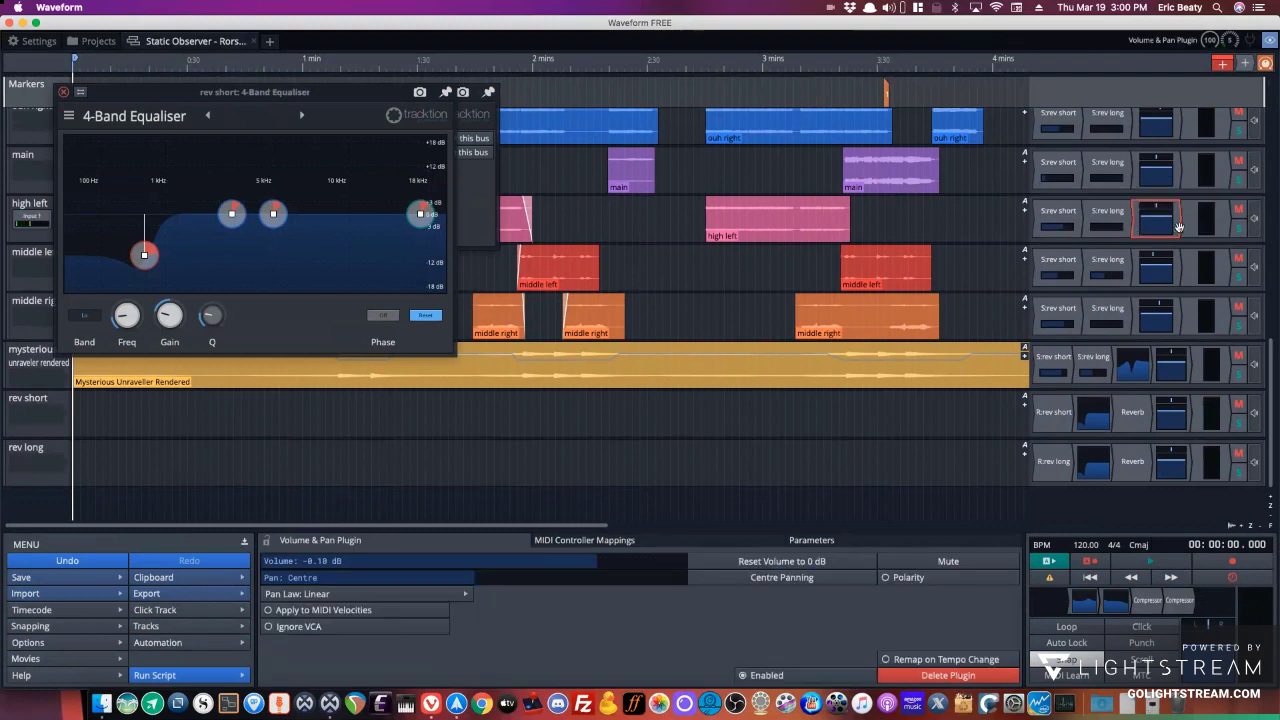
Demonstrate collapsing and expanding the vox folder track, leaving its member tracks expanded.
{"action": "scroll", "coordinate": [1129, 241], "scroll_direction": "up", "scroll_amount": 1}
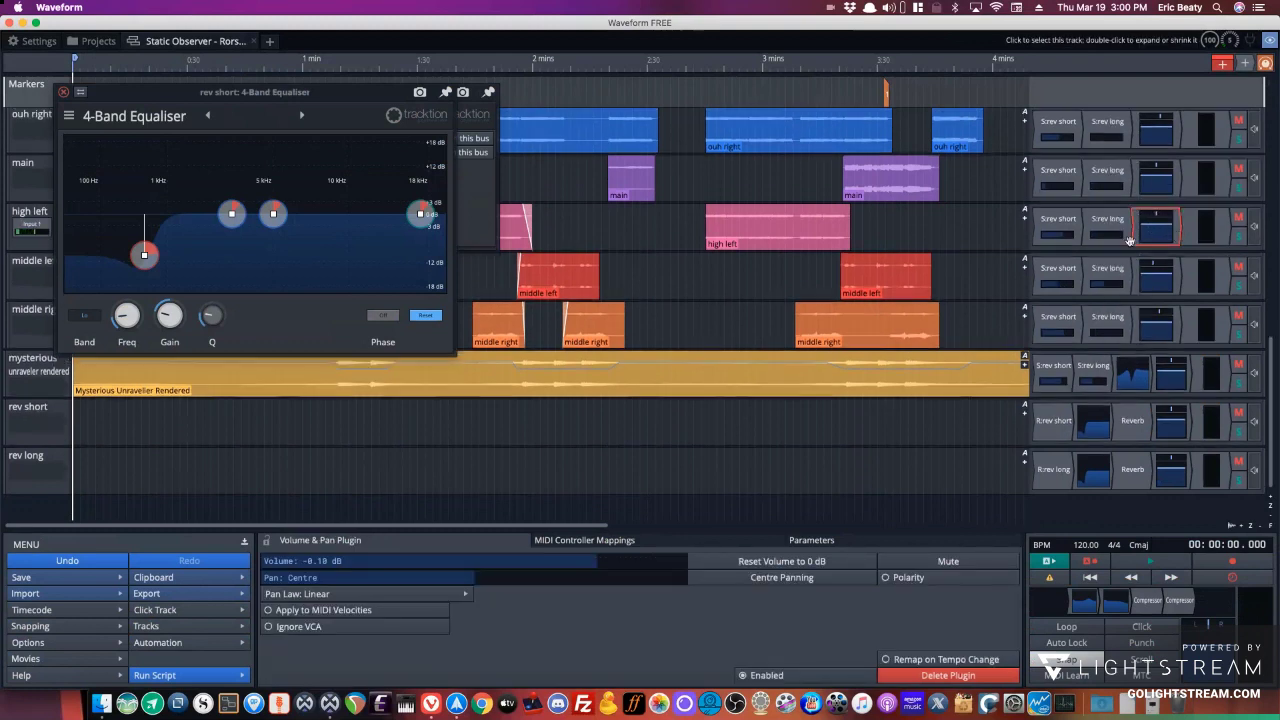
{"action": "scroll", "coordinate": [1129, 241], "scroll_direction": "up", "scroll_amount": 3}
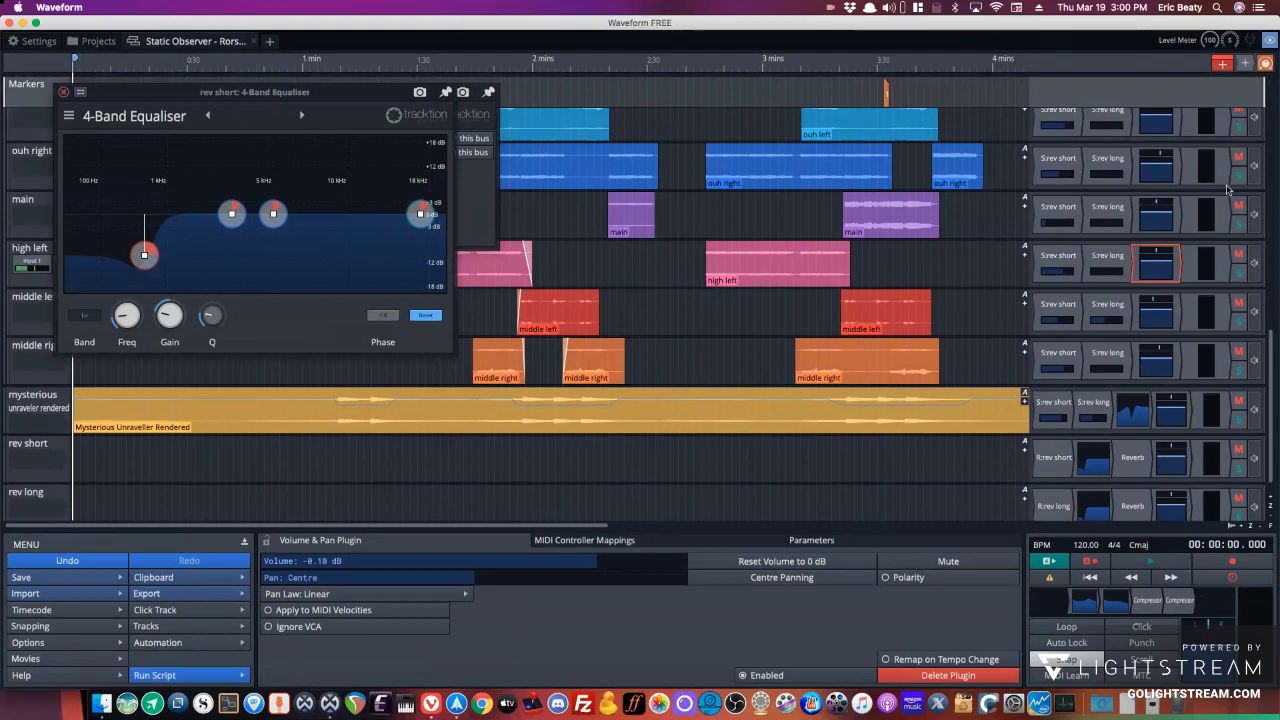
{"action": "scroll", "coordinate": [1058, 293], "scroll_direction": "up", "scroll_amount": 15}
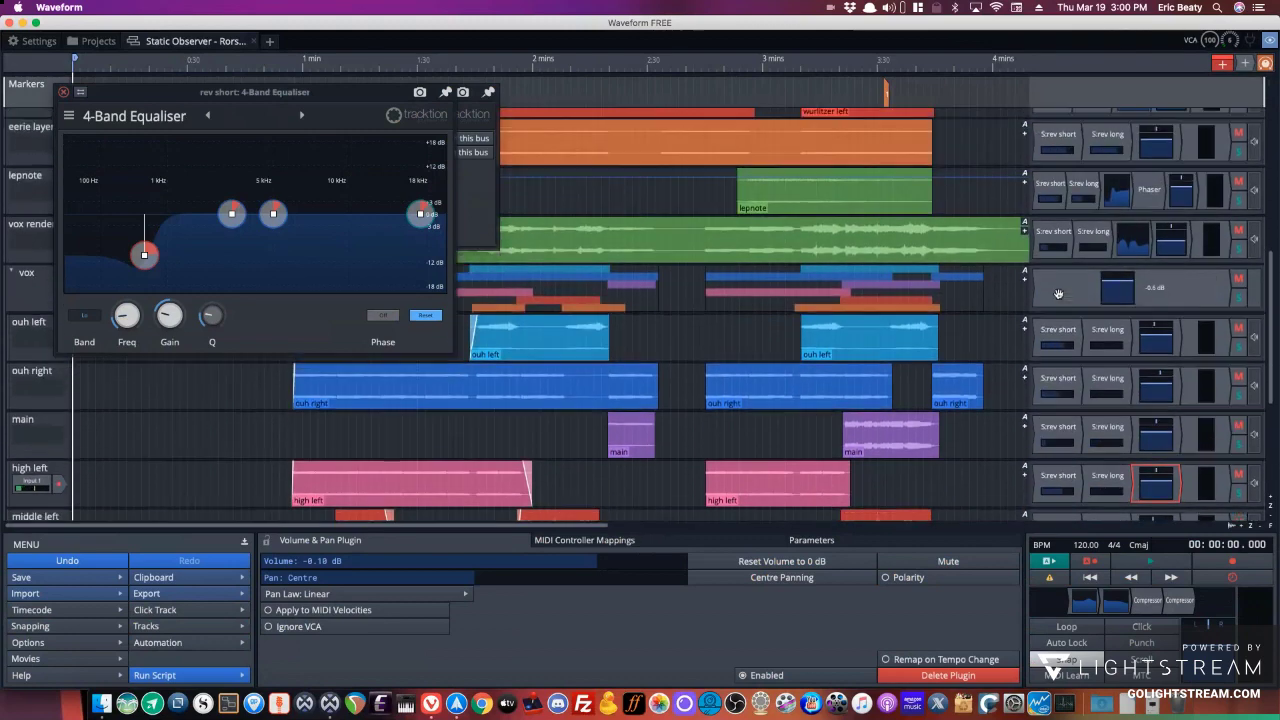
{"action": "scroll", "coordinate": [1060, 297], "scroll_direction": "up", "scroll_amount": 2}
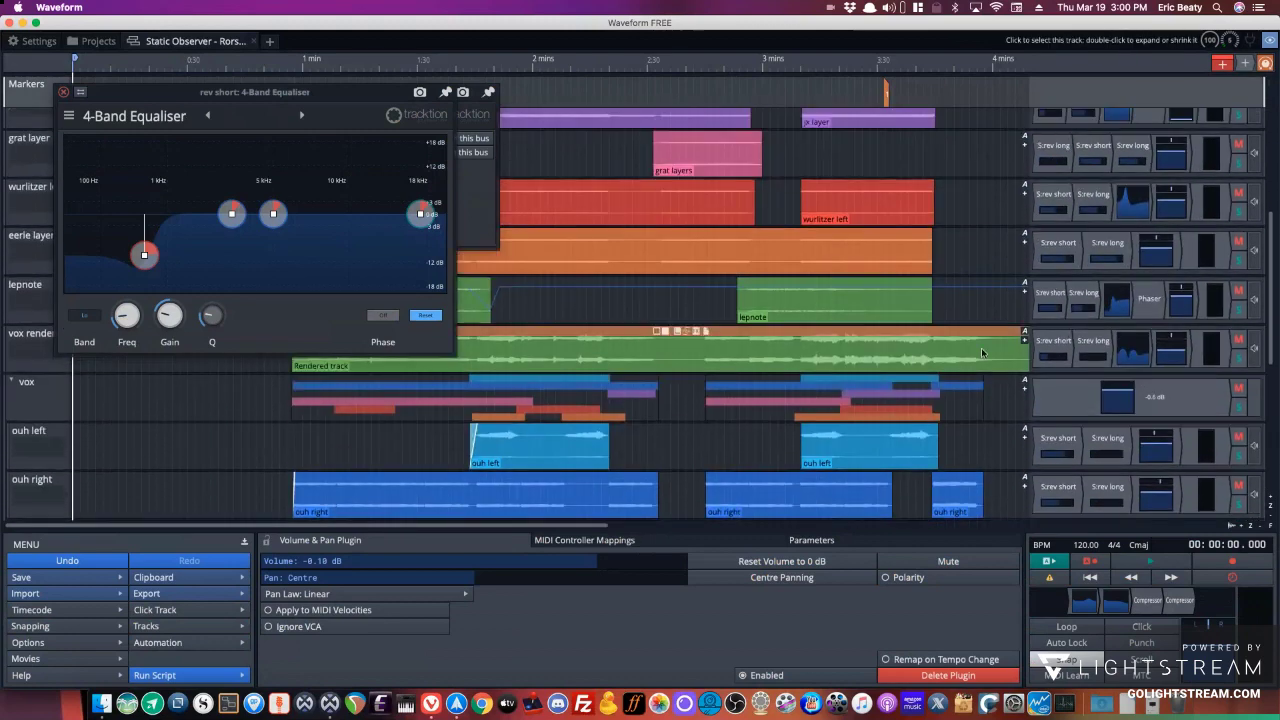
{"action": "left_click", "coordinate": [10, 381]}
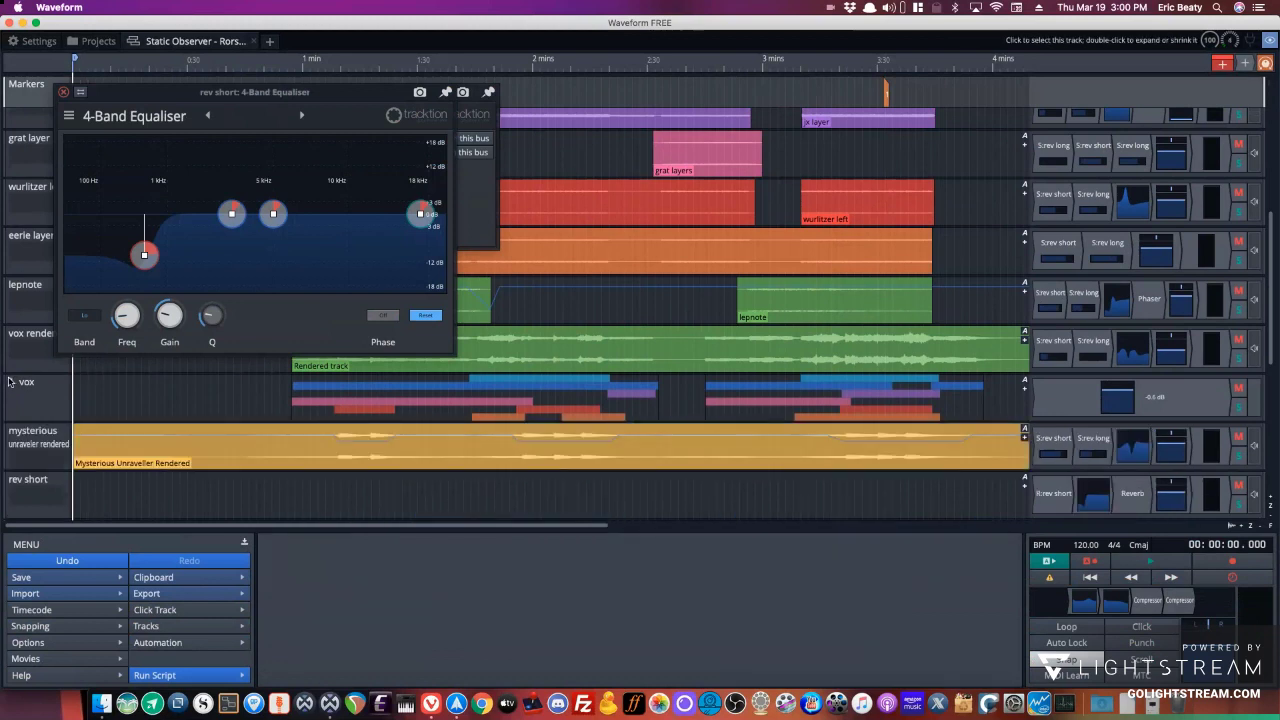
{"action": "left_click", "coordinate": [10, 381]}
{"action": "left_click", "coordinate": [10, 381]}
{"action": "left_click", "coordinate": [10, 381]}
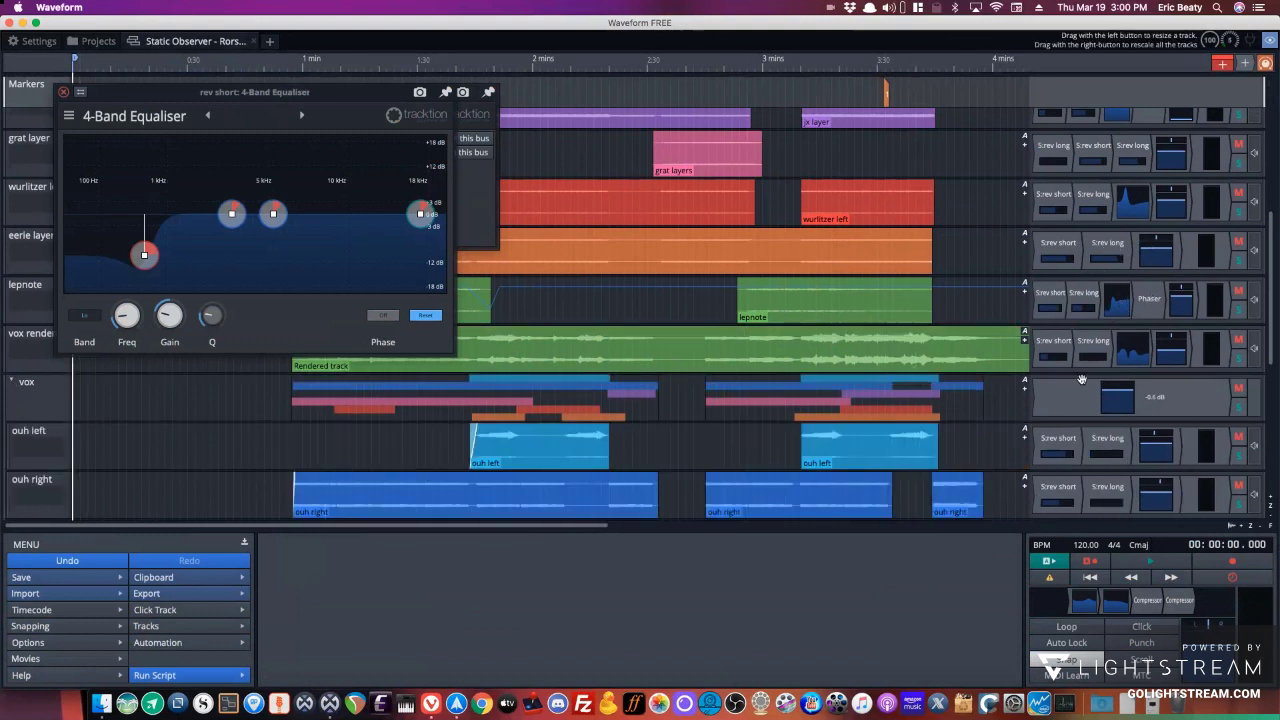
{"action": "scroll", "coordinate": [1150, 298], "scroll_direction": "up", "scroll_amount": 3}
{"action": "scroll", "coordinate": [1095, 300], "scroll_direction": "up", "scroll_amount": 1}
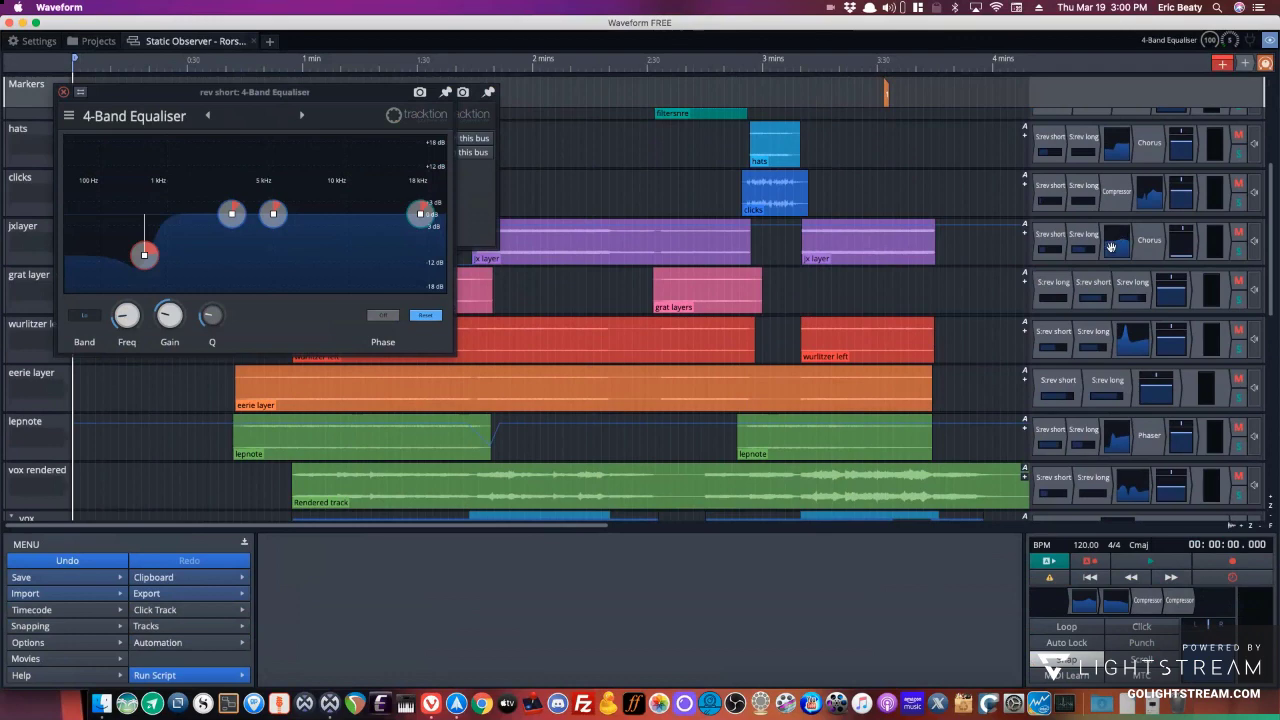
Inspect the equaliser and Volume & Pan plugins on rendered kick 2, plus the equalisers on the snap and hats tracks.
{"action": "scroll", "coordinate": [1100, 300], "scroll_direction": "up", "scroll_amount": 1}
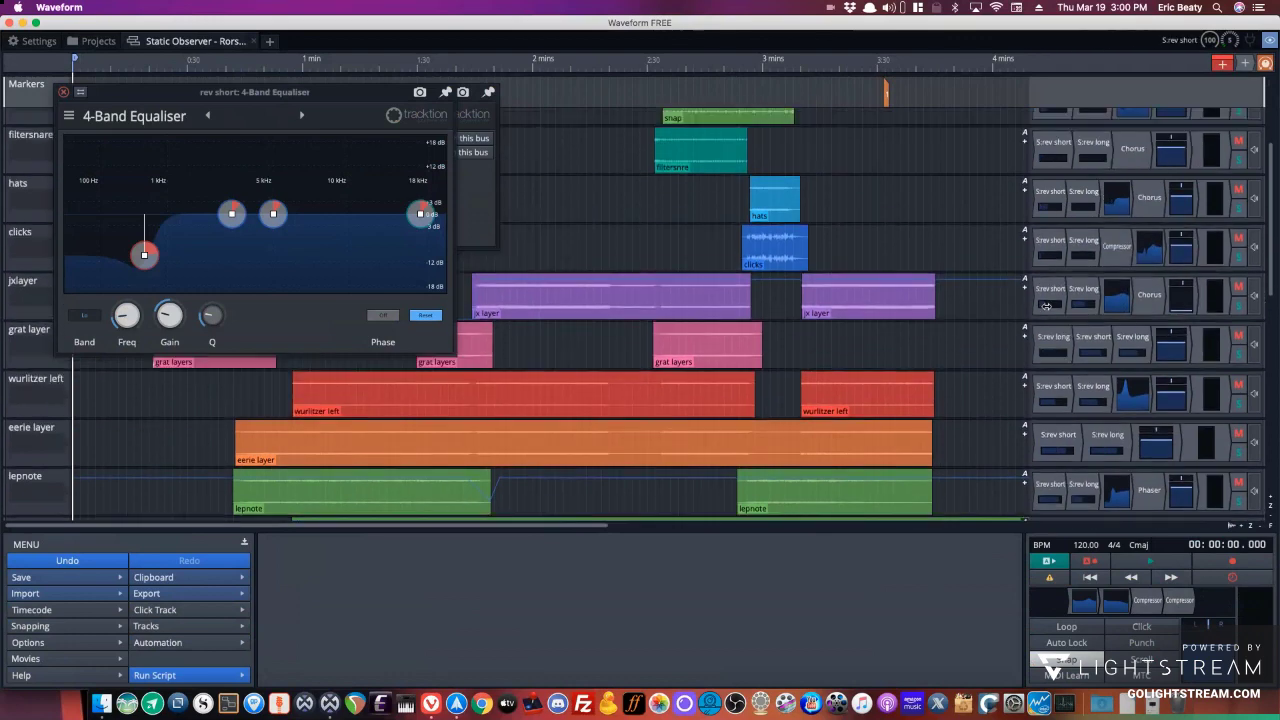
{"action": "scroll", "coordinate": [1046, 306], "scroll_direction": "up", "scroll_amount": 2}
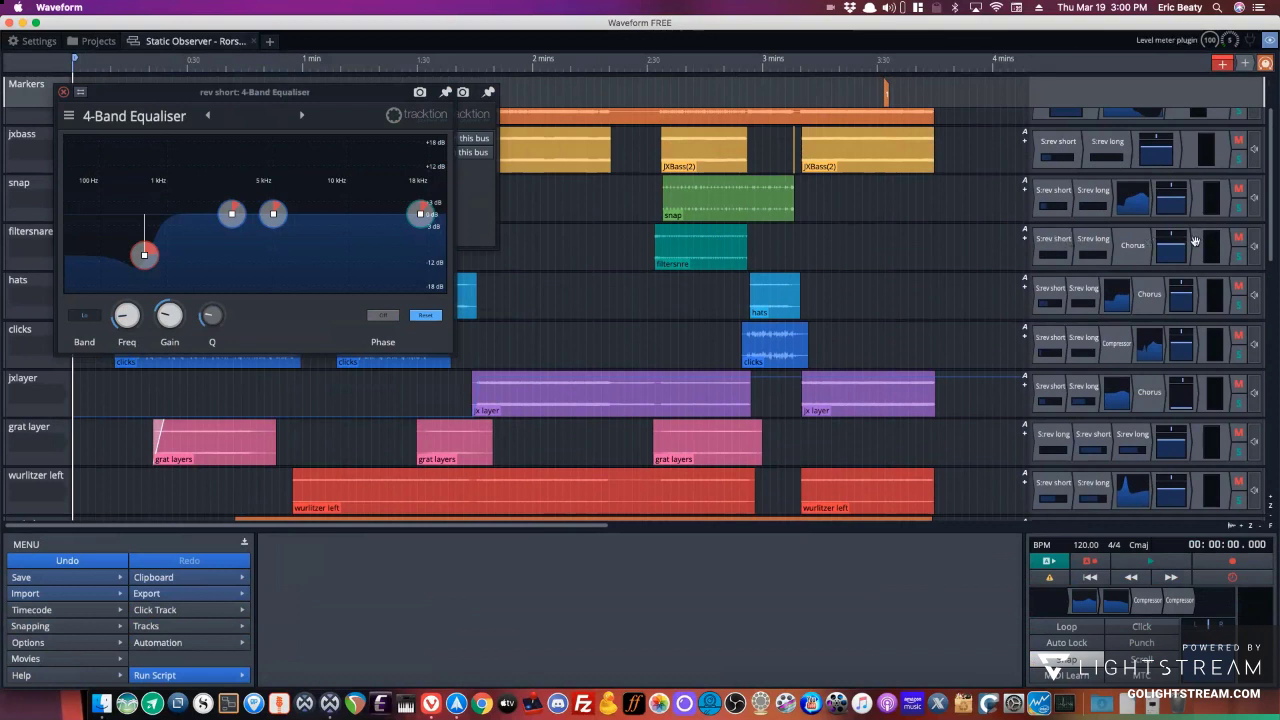
{"action": "scroll", "coordinate": [1100, 260], "scroll_direction": "up", "scroll_amount": 2}
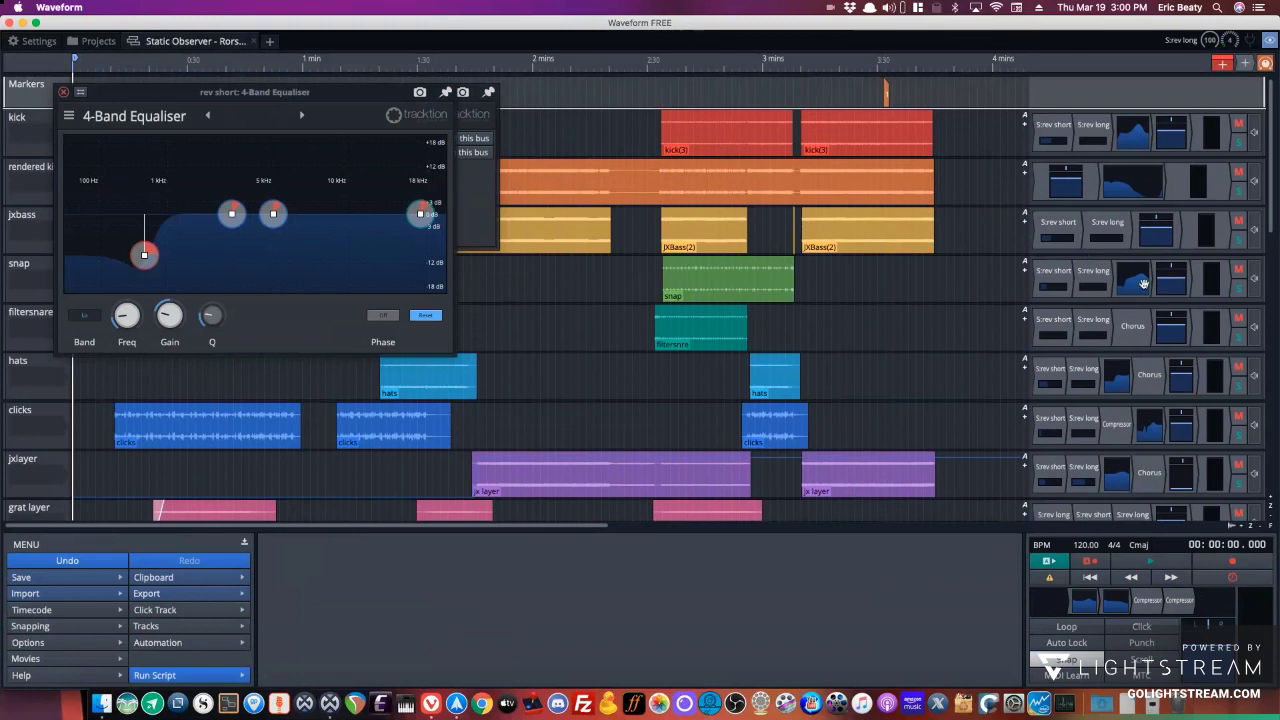
{"action": "left_click", "coordinate": [1113, 183]}
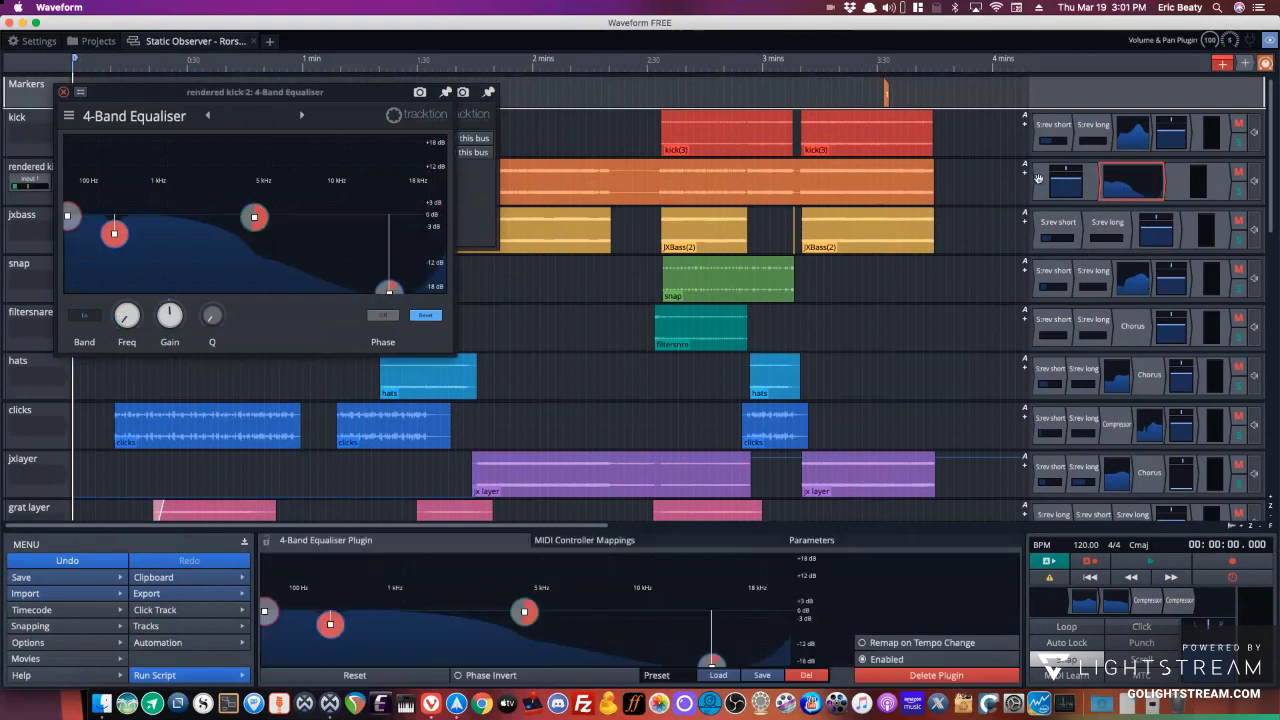
{"action": "left_click", "coordinate": [1063, 181]}
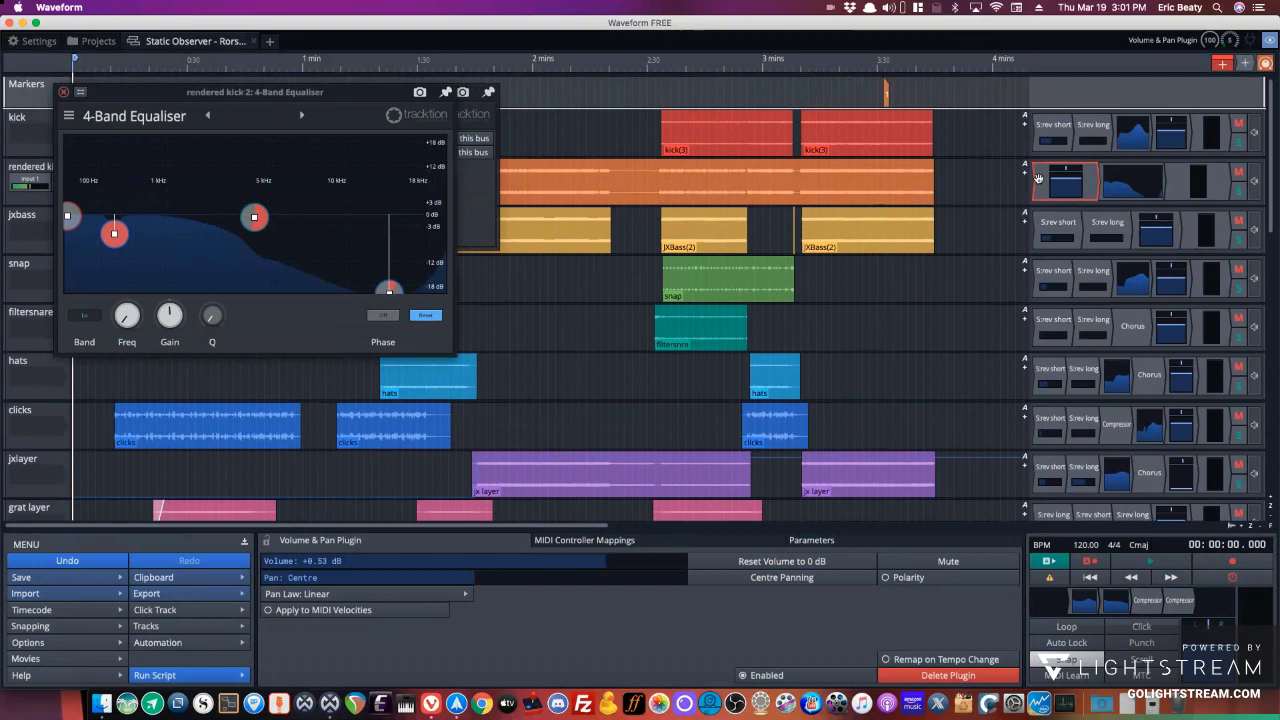
{"action": "left_click", "coordinate": [1130, 273]}
{"action": "left_click", "coordinate": [1112, 380]}
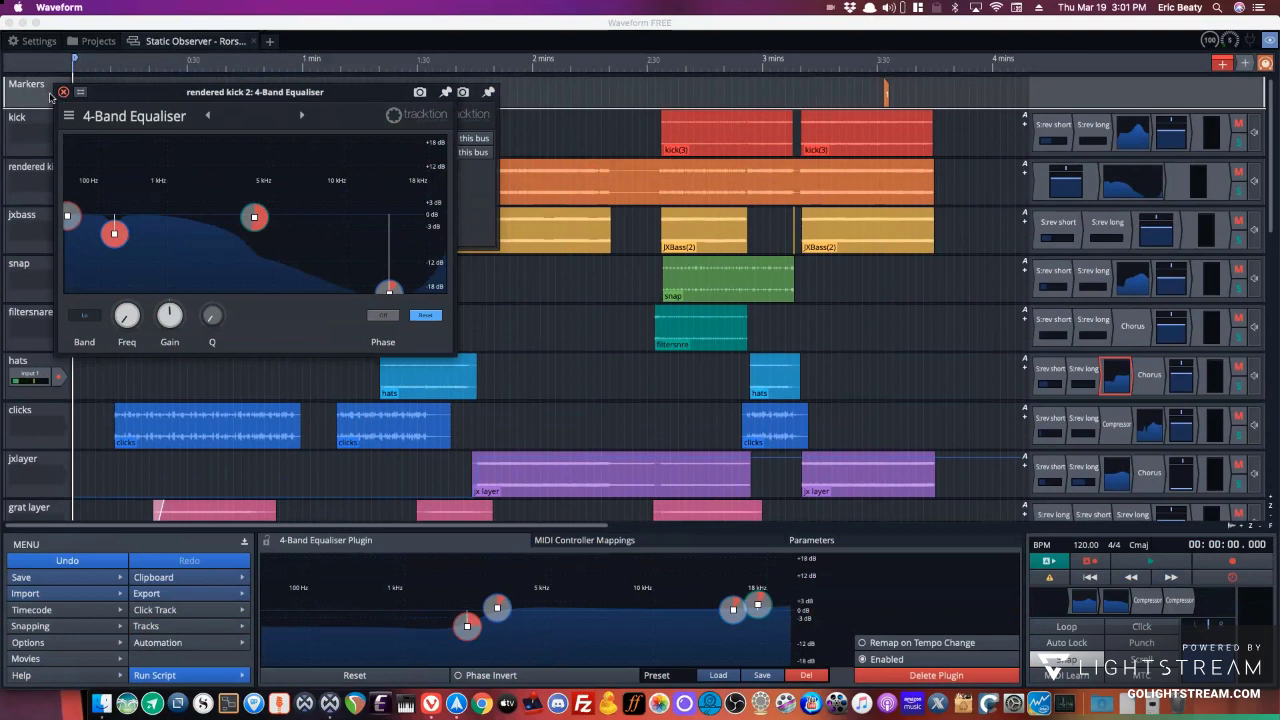
Close the floating 4-Band Equaliser and S:rev short plugin windows and place the playhead near the song's start.
{"action": "left_click", "coordinate": [64, 93]}
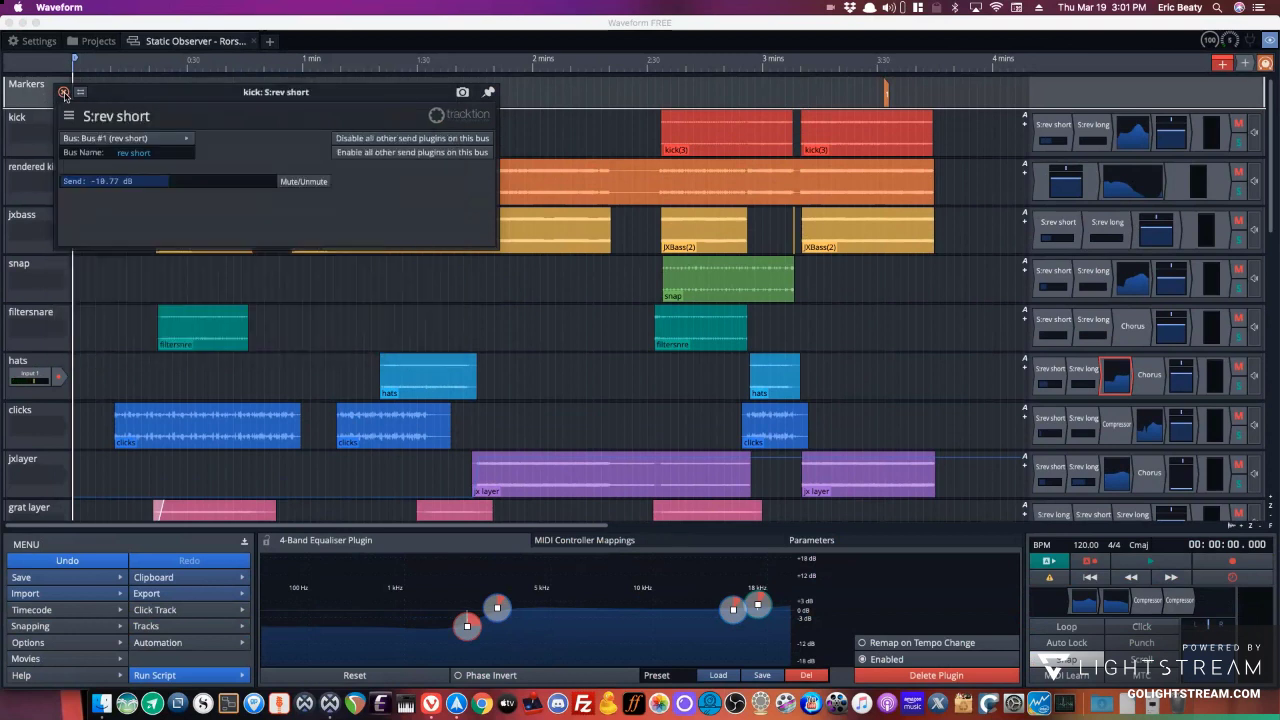
{"action": "left_click", "coordinate": [64, 93]}
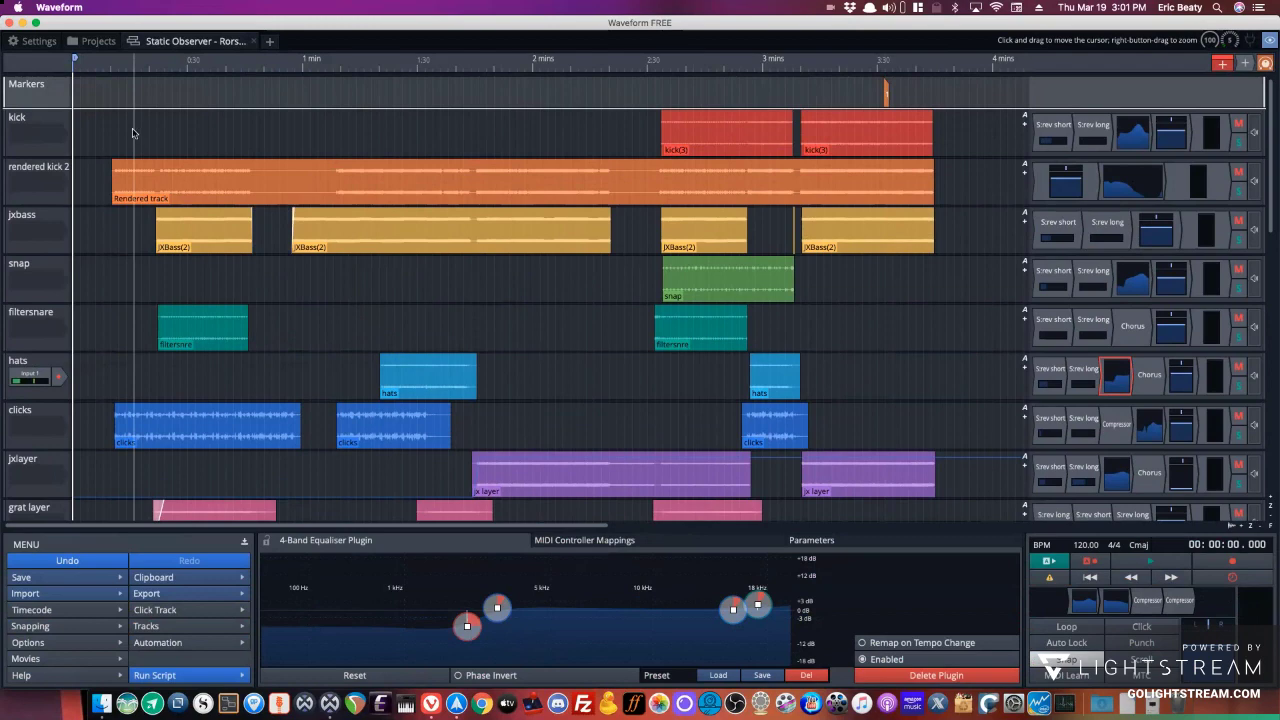
{"action": "left_click", "coordinate": [84, 440]}
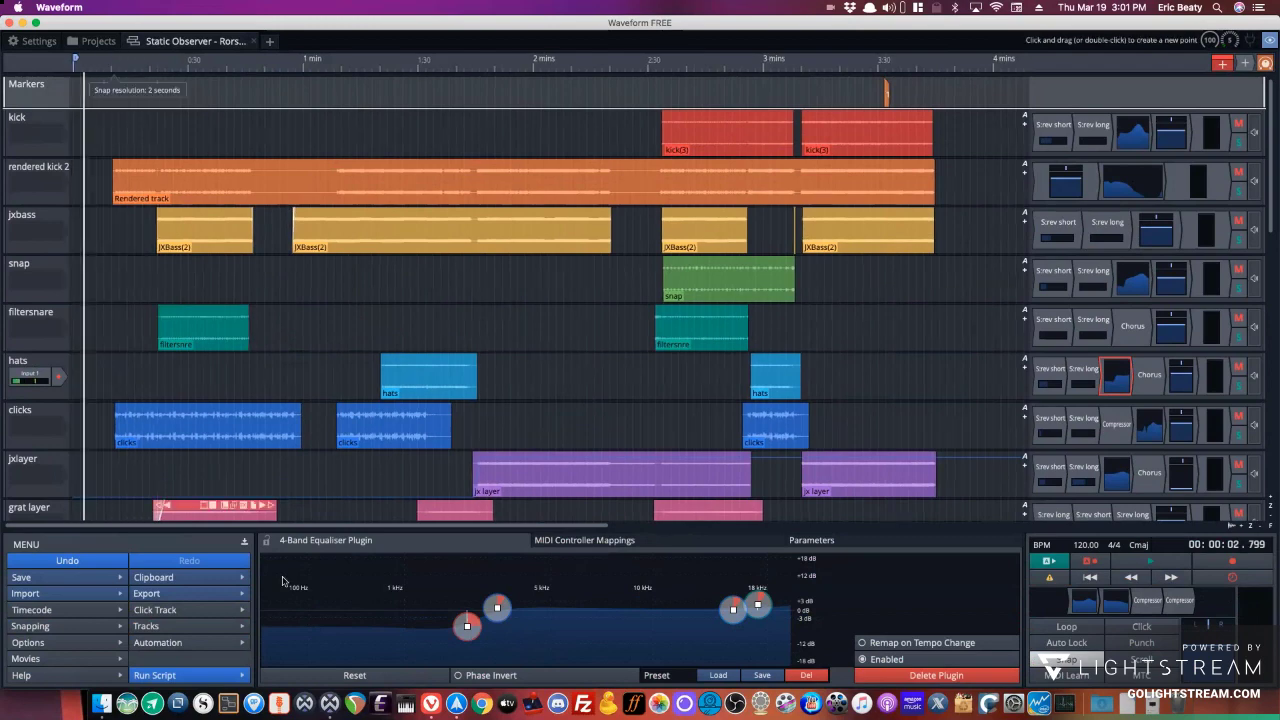
Switch to the Lightstream project in Vivaldi, review the microphone sources that can be added, and close the list.
{"action": "left_click", "coordinate": [430, 703]}
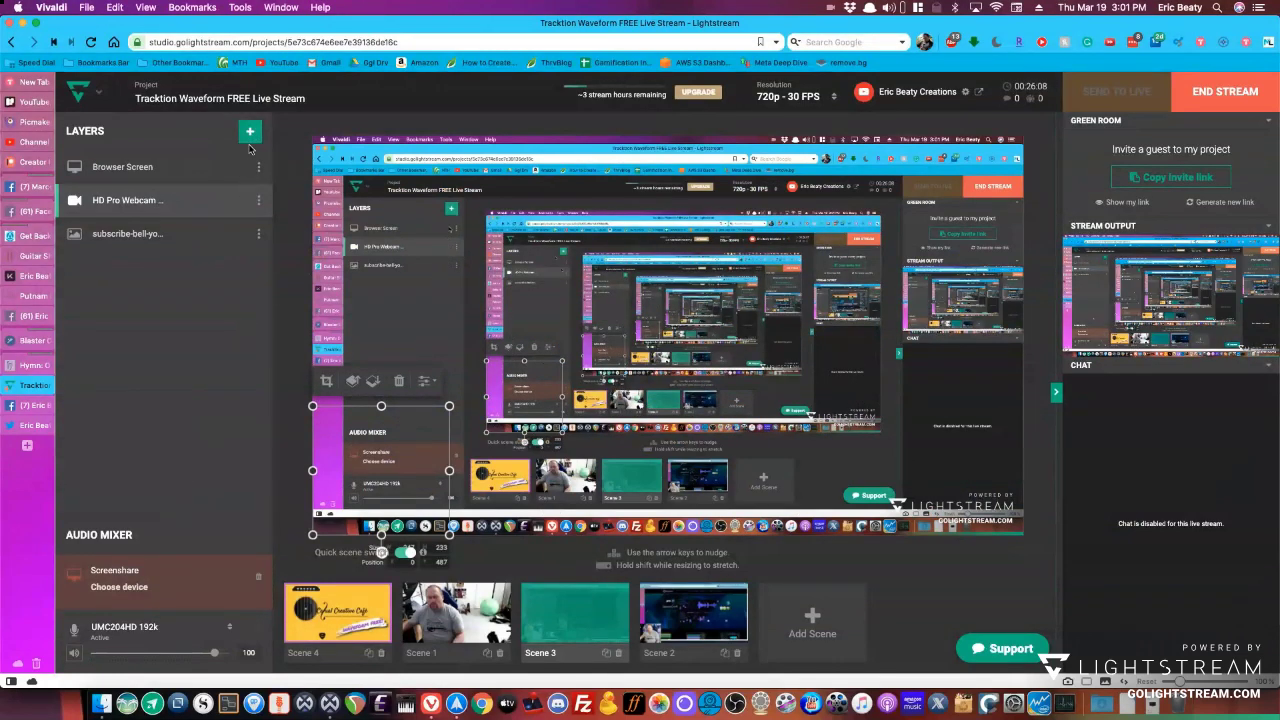
{"action": "left_click", "coordinate": [250, 132]}
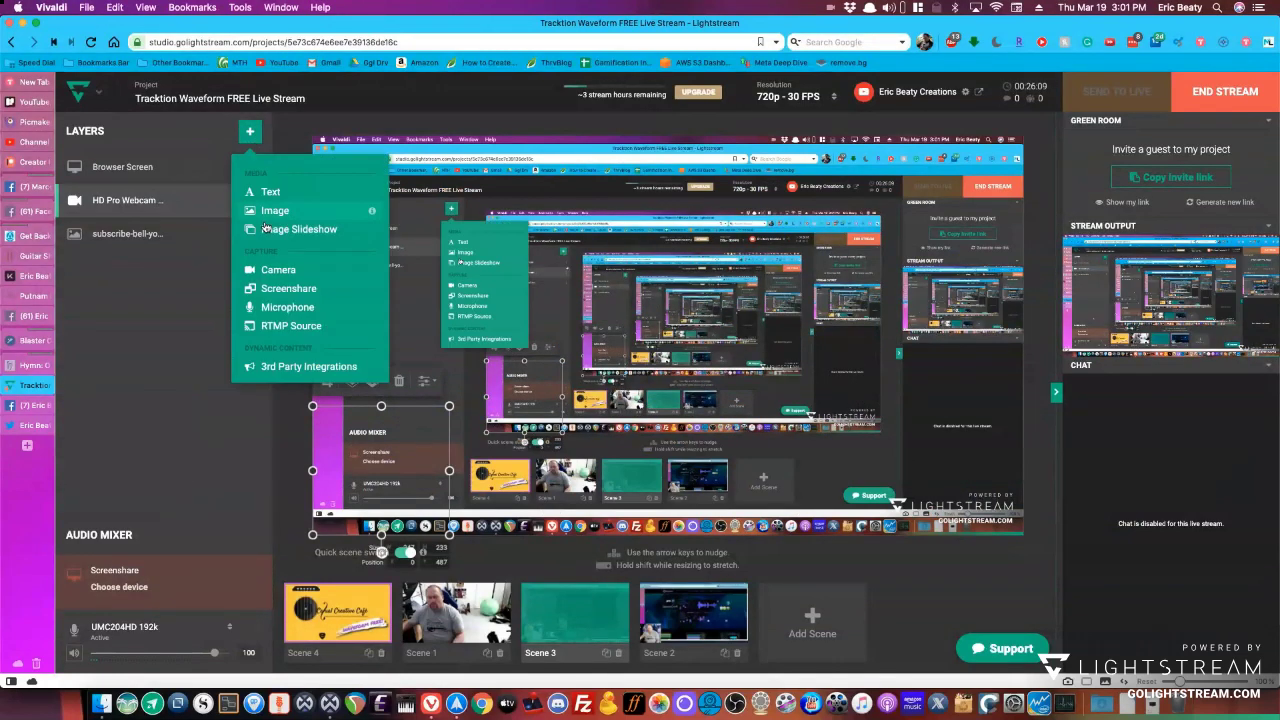
{"action": "left_click", "coordinate": [250, 309]}
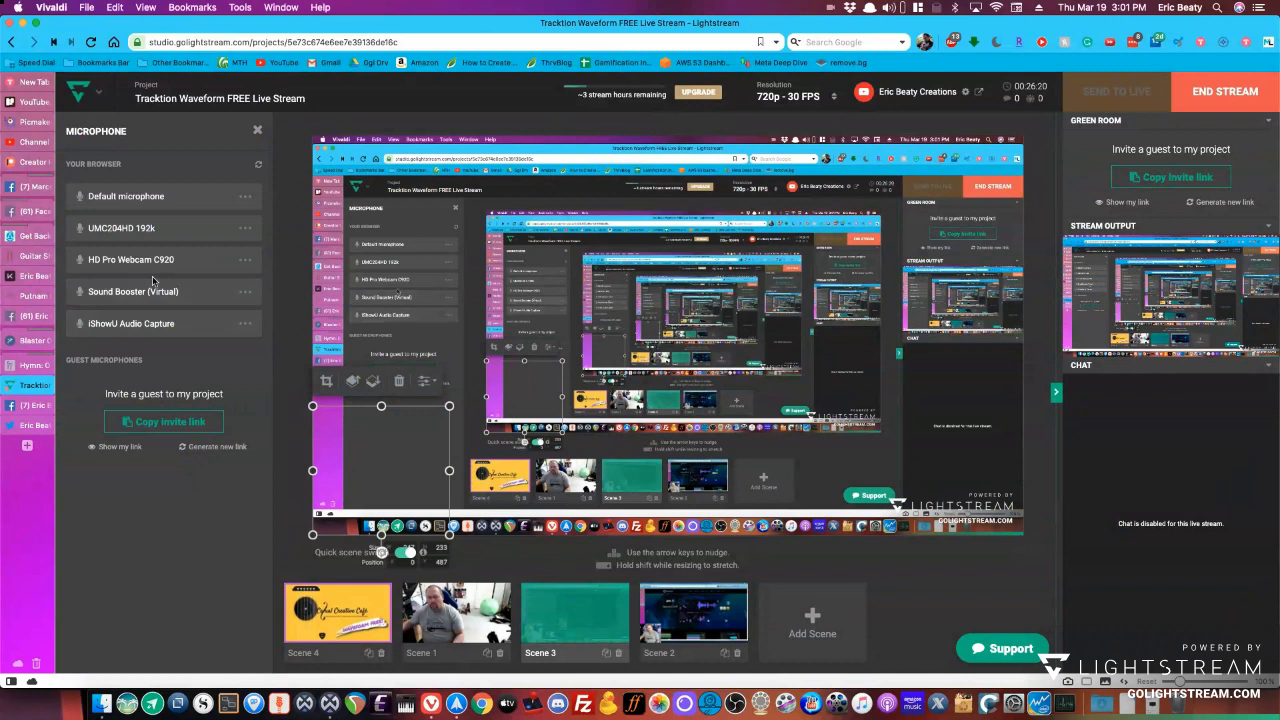
{"action": "left_click", "coordinate": [258, 130]}
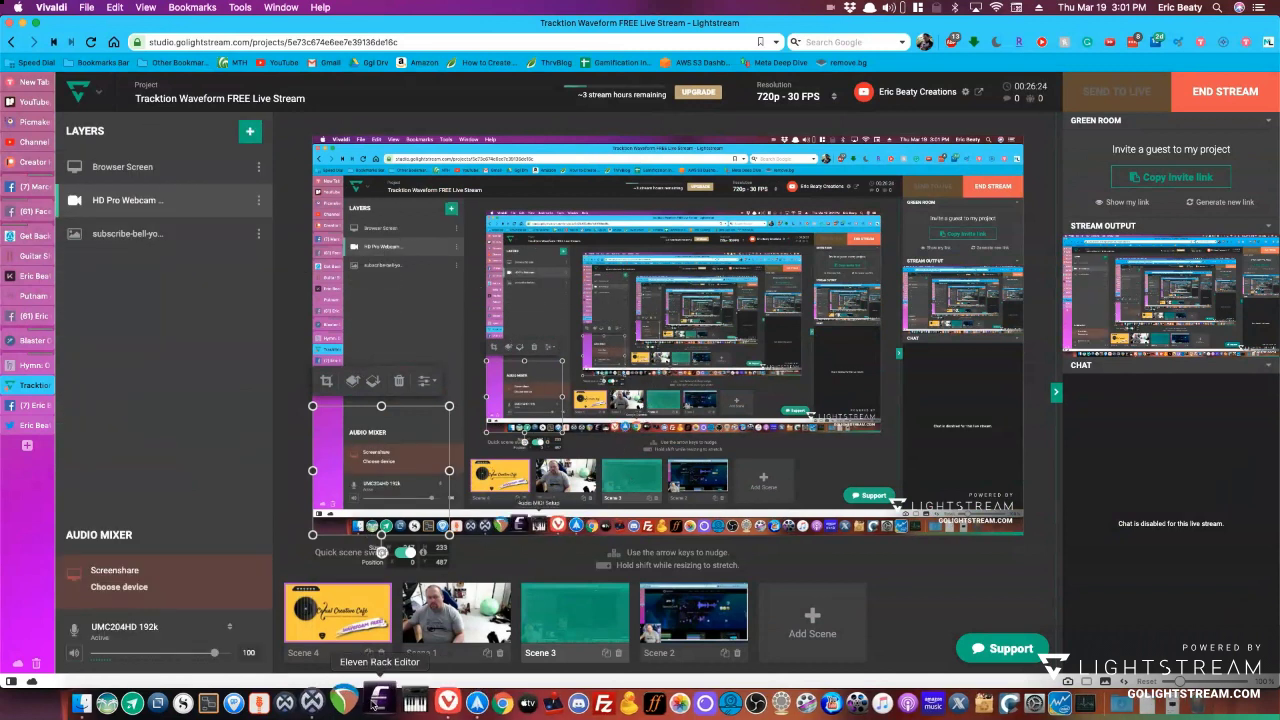
Switch back to Waveform and play the demo song from the start.
{"action": "left_click", "coordinate": [330, 700]}
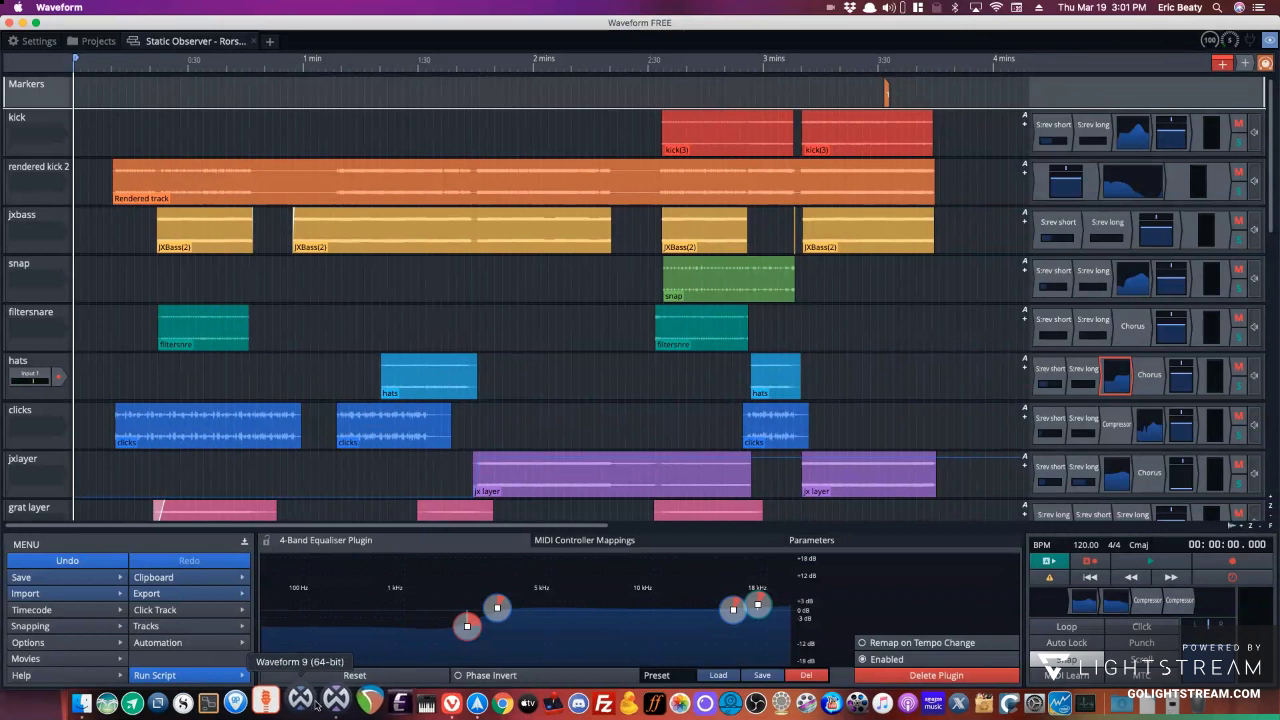
{"action": "key", "text": "space"}
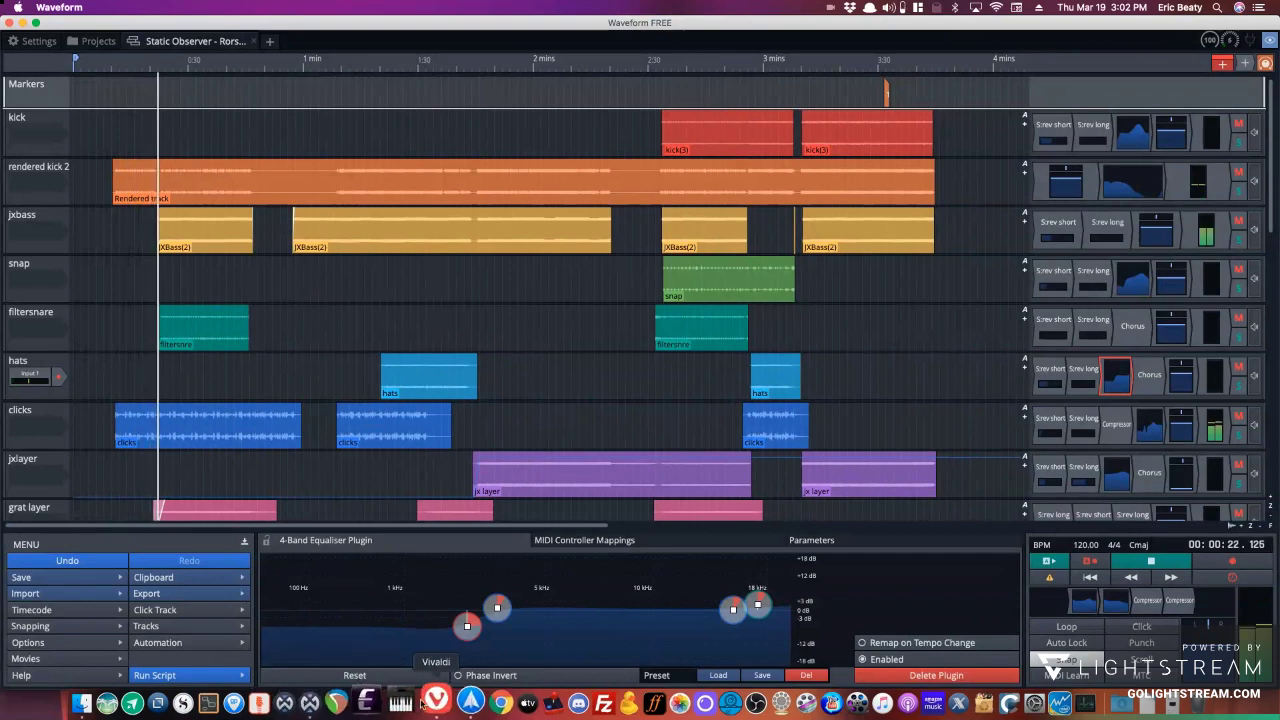
Return to Lightstream in Vivaldi and look through the camera sources and the available layer types.
{"action": "left_click", "coordinate": [430, 703]}
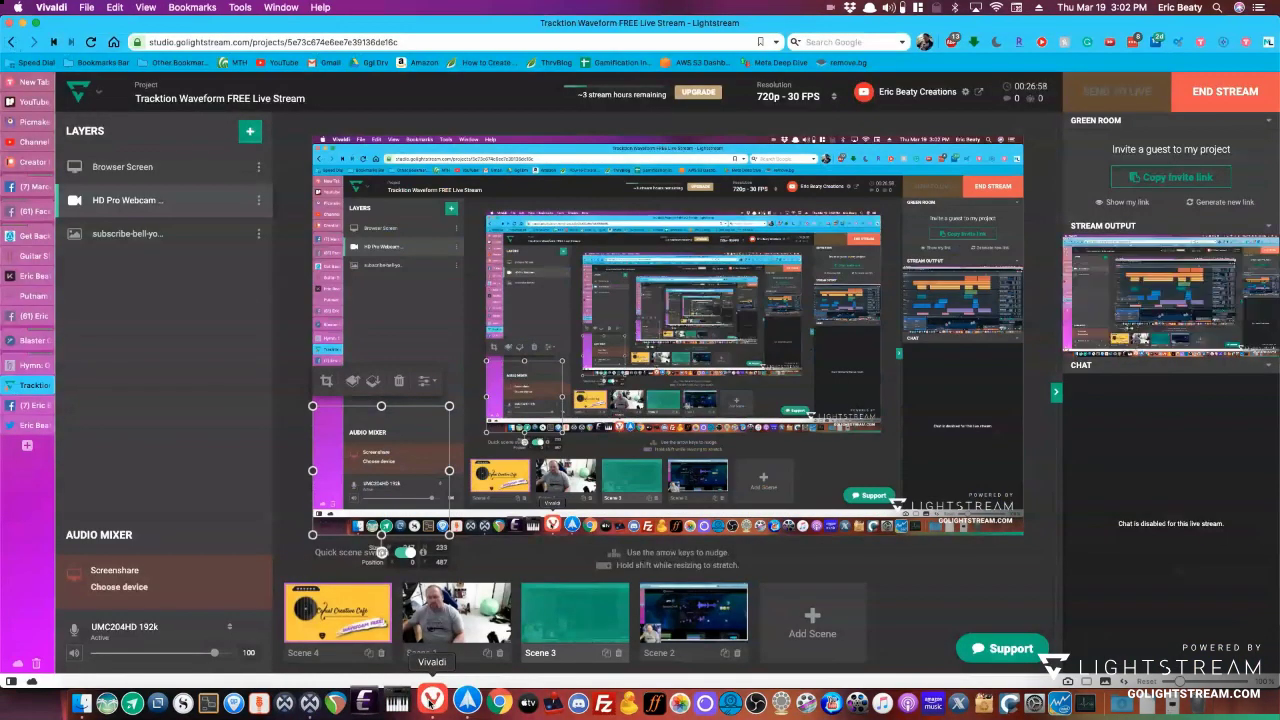
{"action": "left_click", "coordinate": [247, 134]}
{"action": "left_click", "coordinate": [266, 272]}
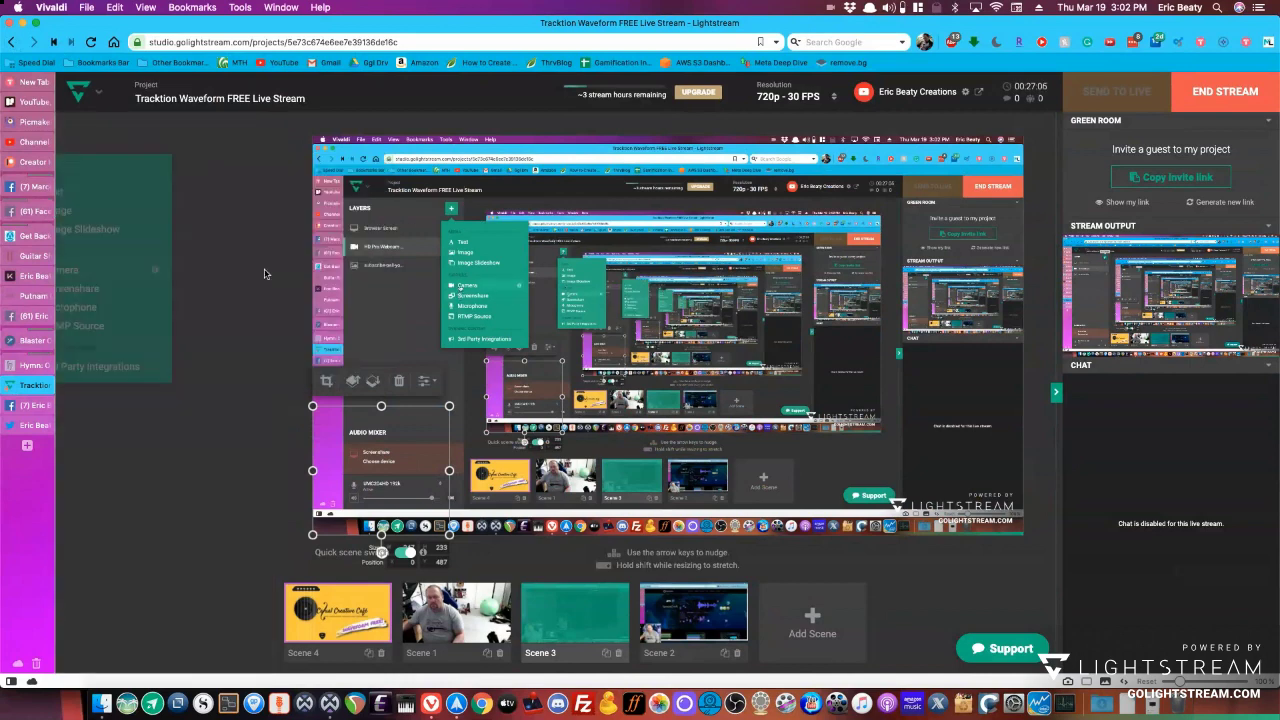
{"action": "left_click", "coordinate": [163, 245]}
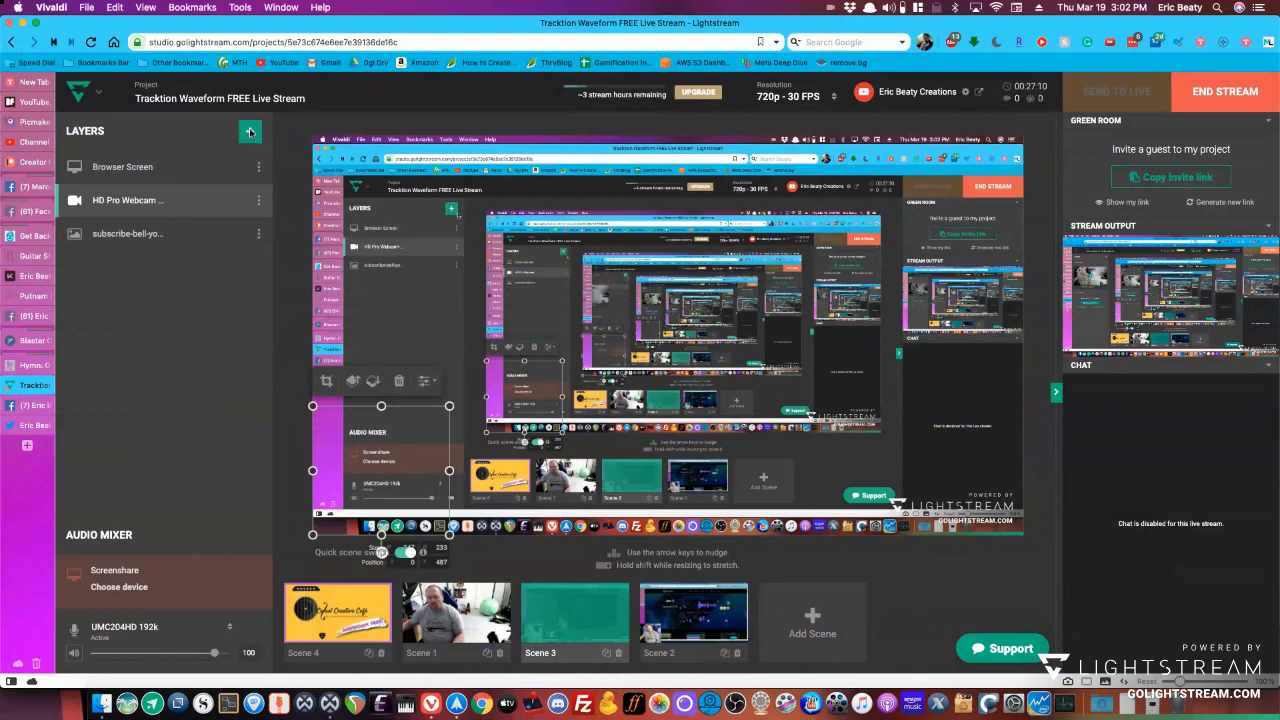
{"action": "left_click", "coordinate": [250, 132]}
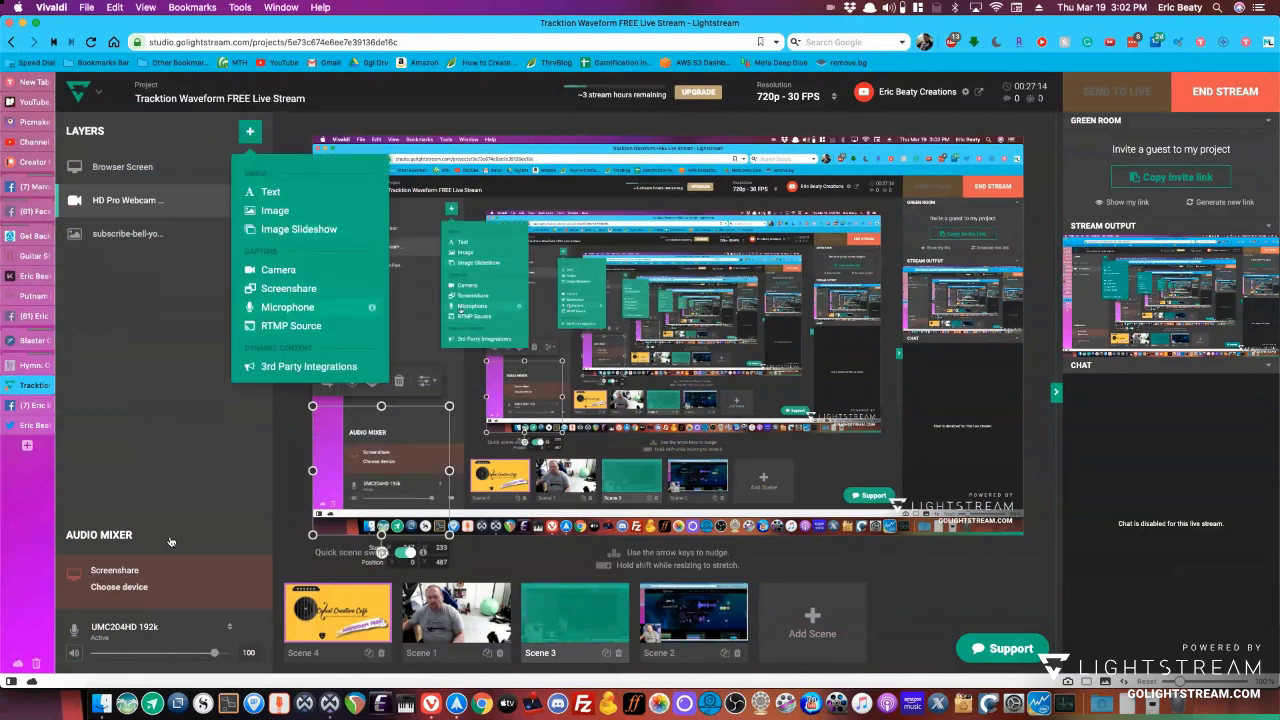
Try to set up the audio mixer's Screenshare device by sharing the entire Screen 1.
{"action": "left_click", "coordinate": [129, 593]}
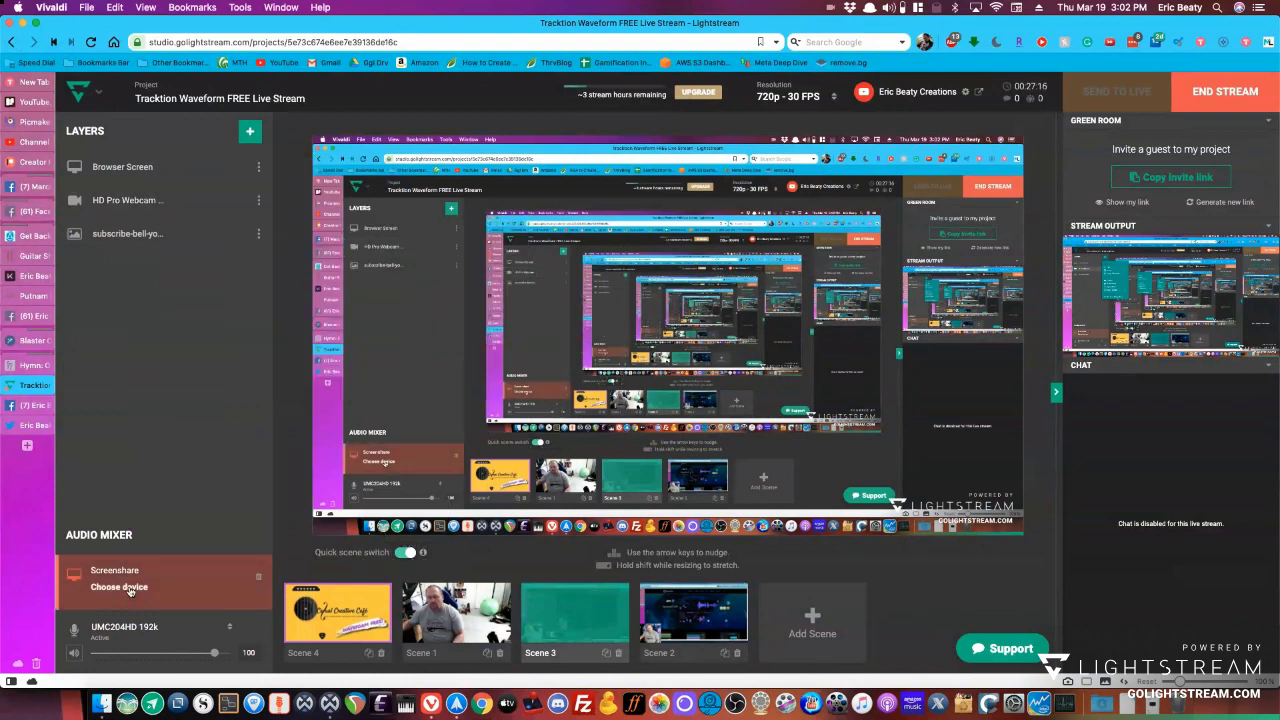
{"action": "left_click", "coordinate": [129, 588]}
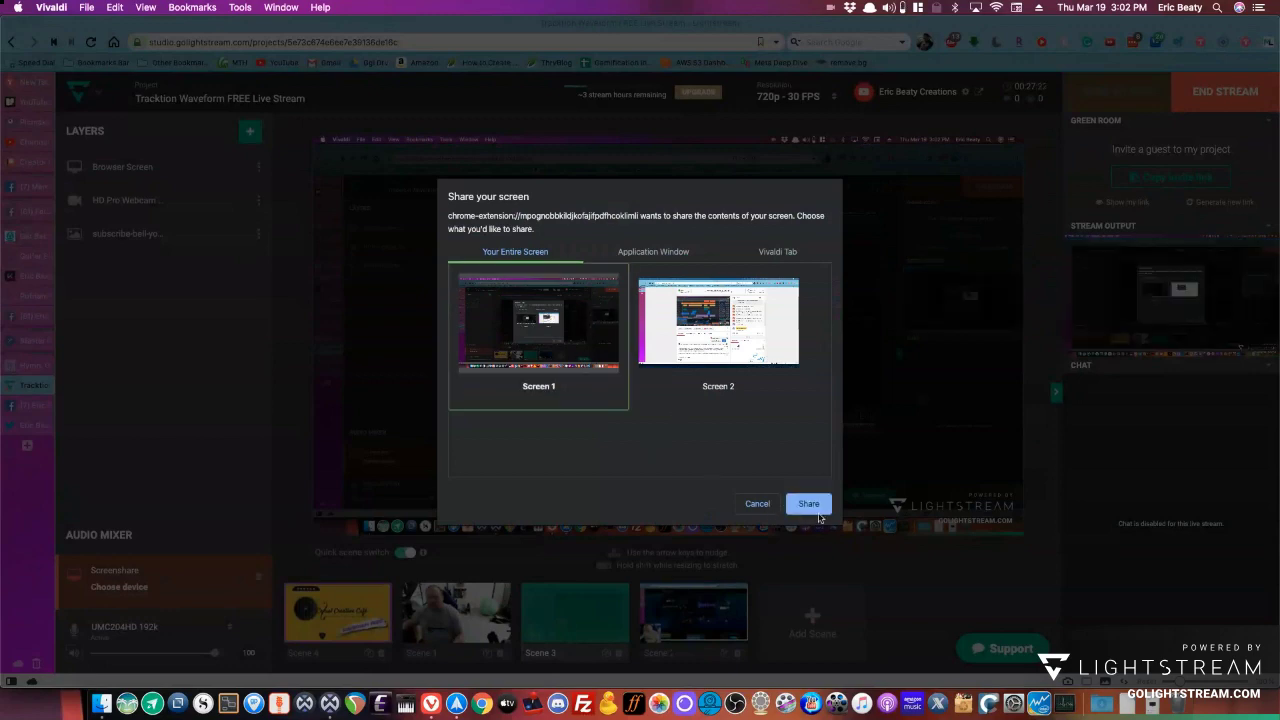
{"action": "double_click", "coordinate": [552, 363]}
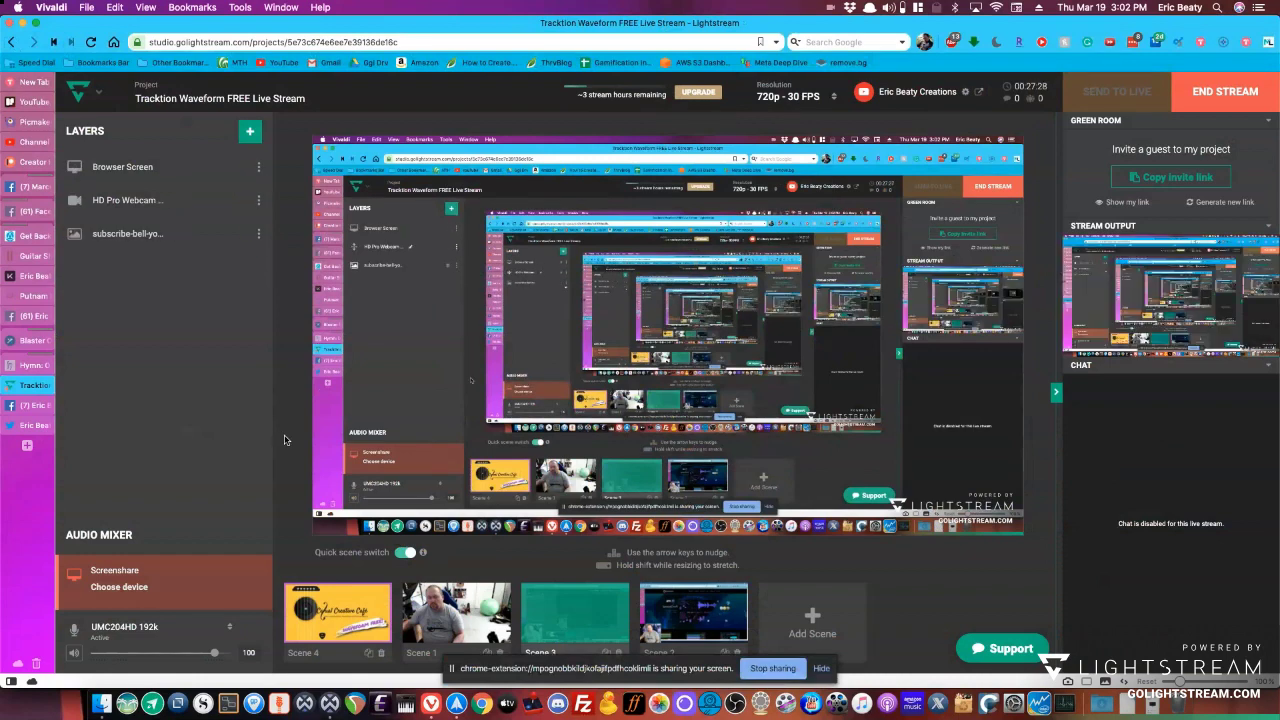
Switch to Waveform to check playback and the hats track's Input 1 settings, and return to the Lightstream project.
{"action": "key", "text": "super+Tab"}
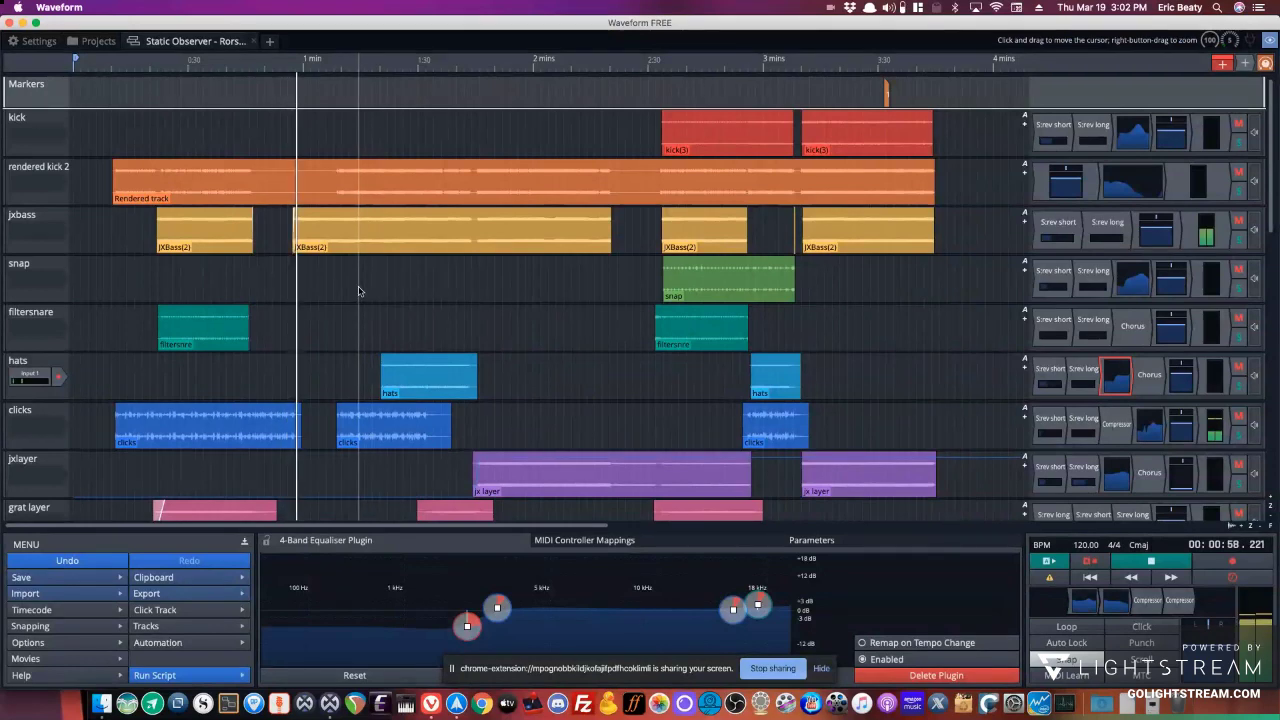
{"action": "key", "text": "super+Tab"}
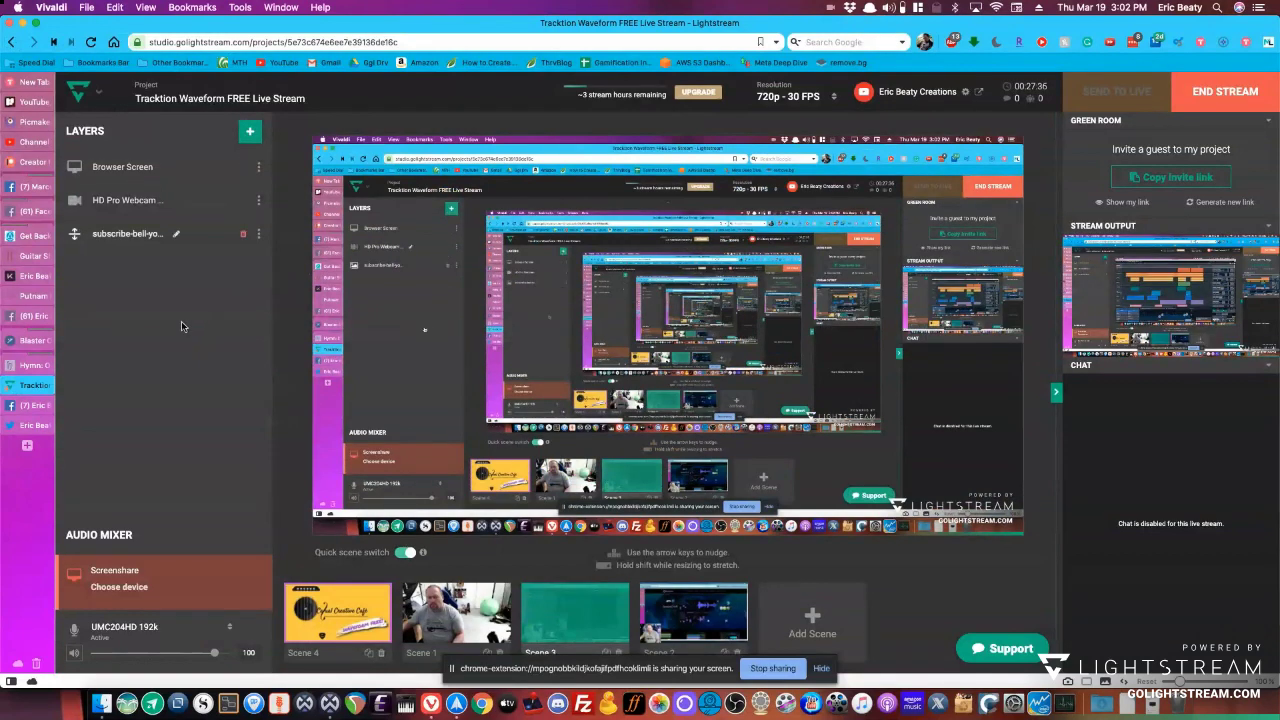
{"action": "key", "text": "super+Tab"}
{"action": "left_click", "coordinate": [31, 376]}
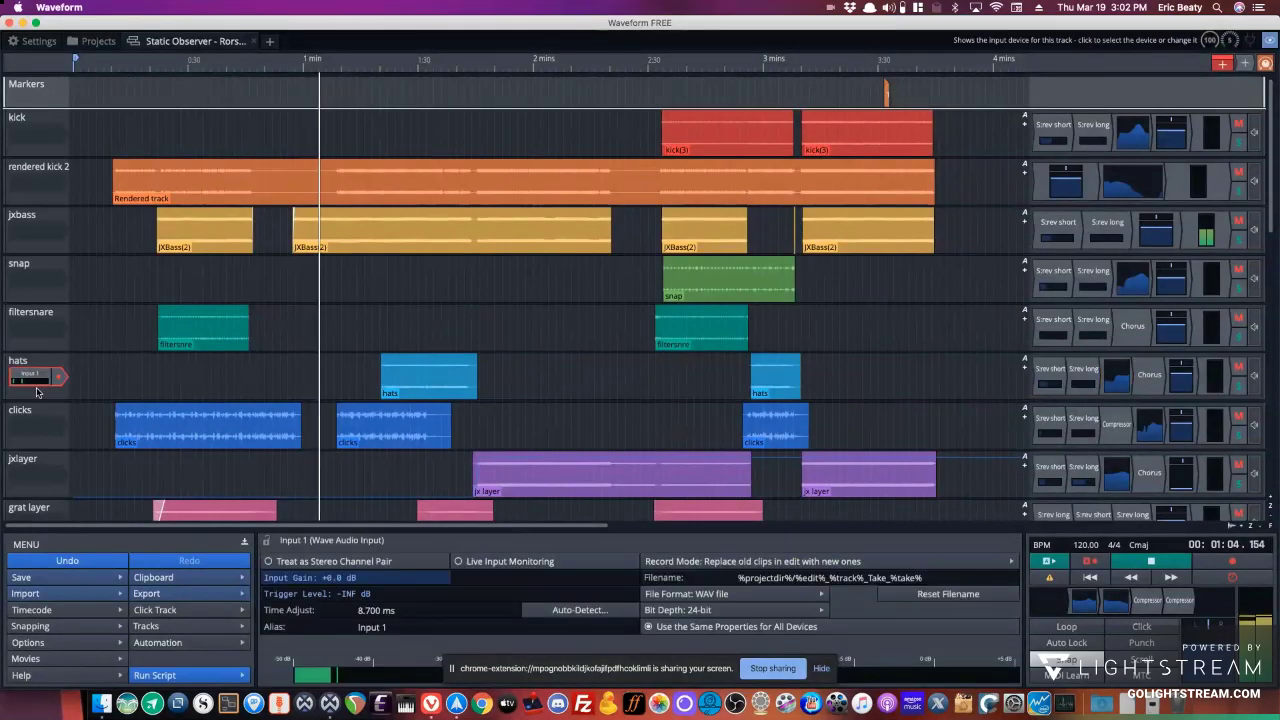
{"action": "left_click", "coordinate": [31, 376]}
{"action": "key", "text": "Escape"}
{"action": "key", "text": "super+Tab"}
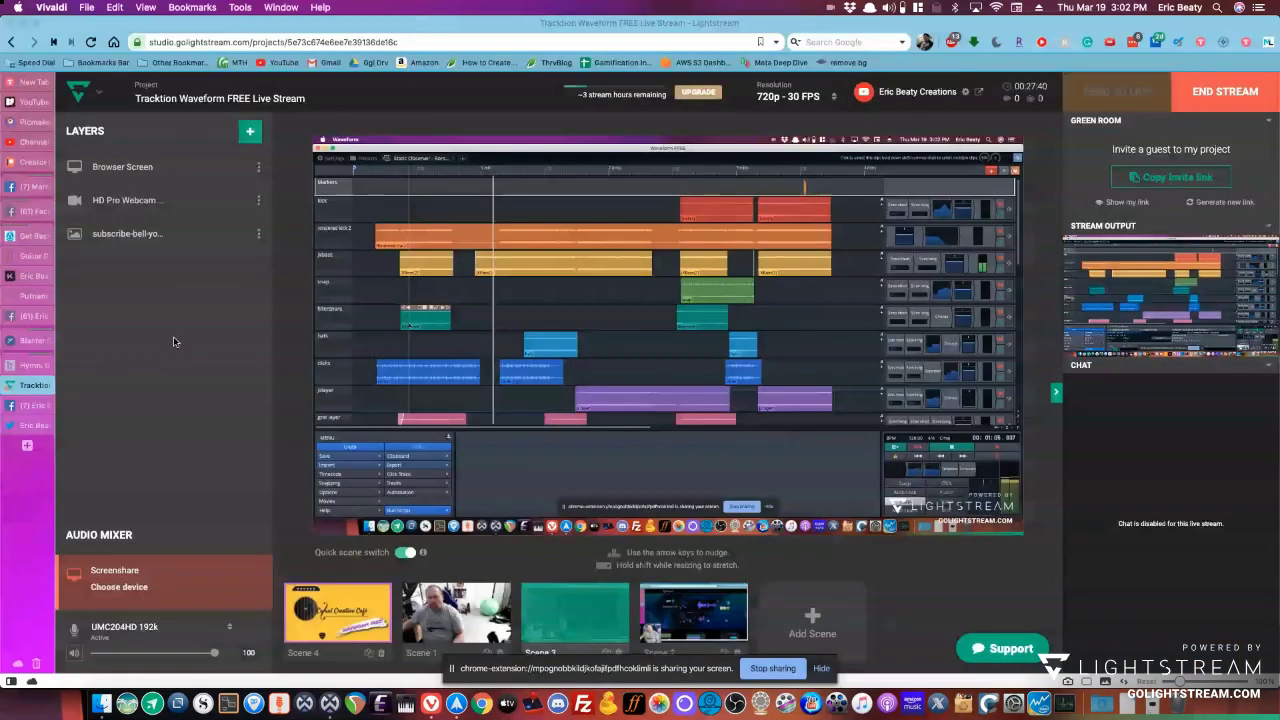
Add iShowU Audio Capture as a microphone source in Lightstream and send the change to the live stream.
{"action": "left_click", "coordinate": [250, 131]}
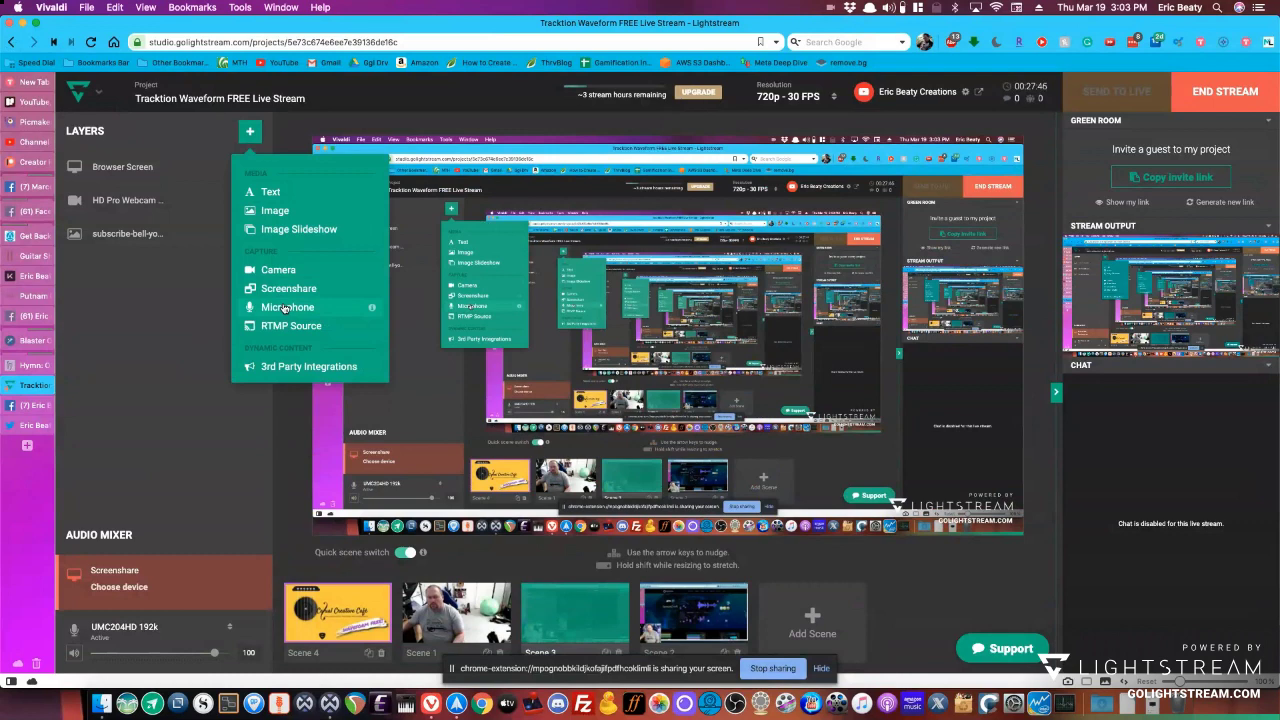
{"action": "left_click", "coordinate": [285, 308]}
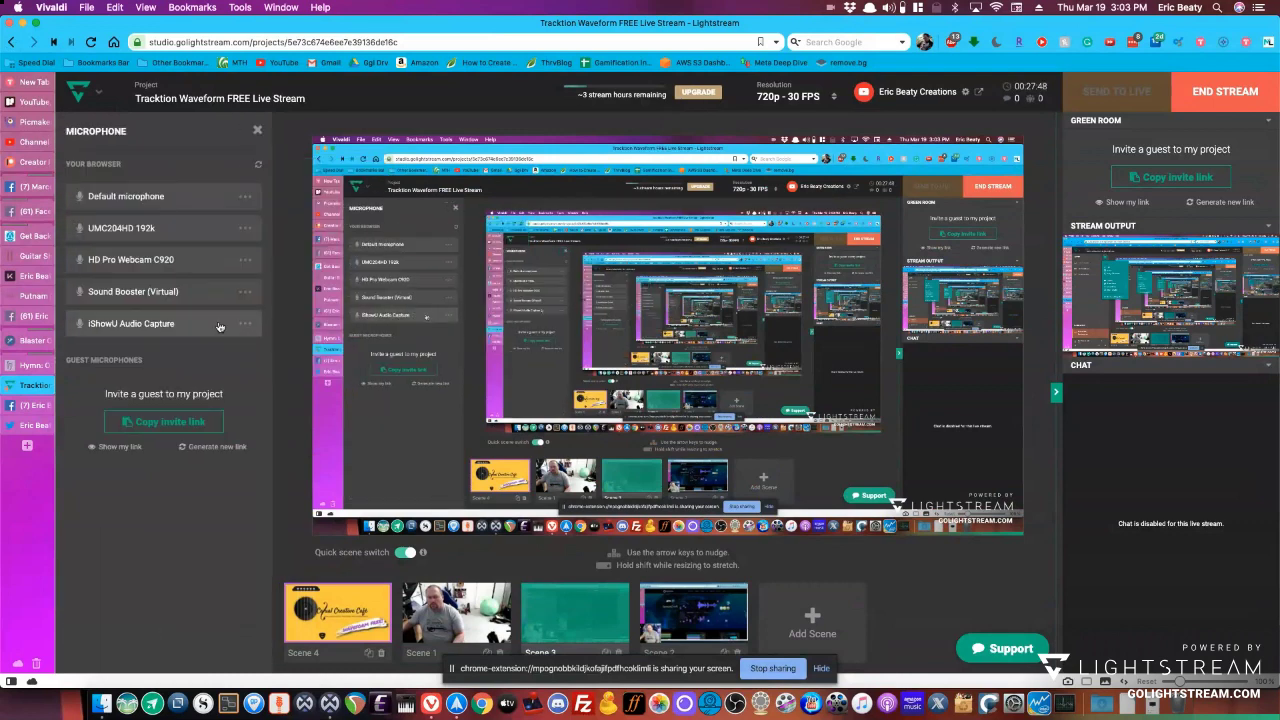
{"action": "left_click", "coordinate": [177, 330]}
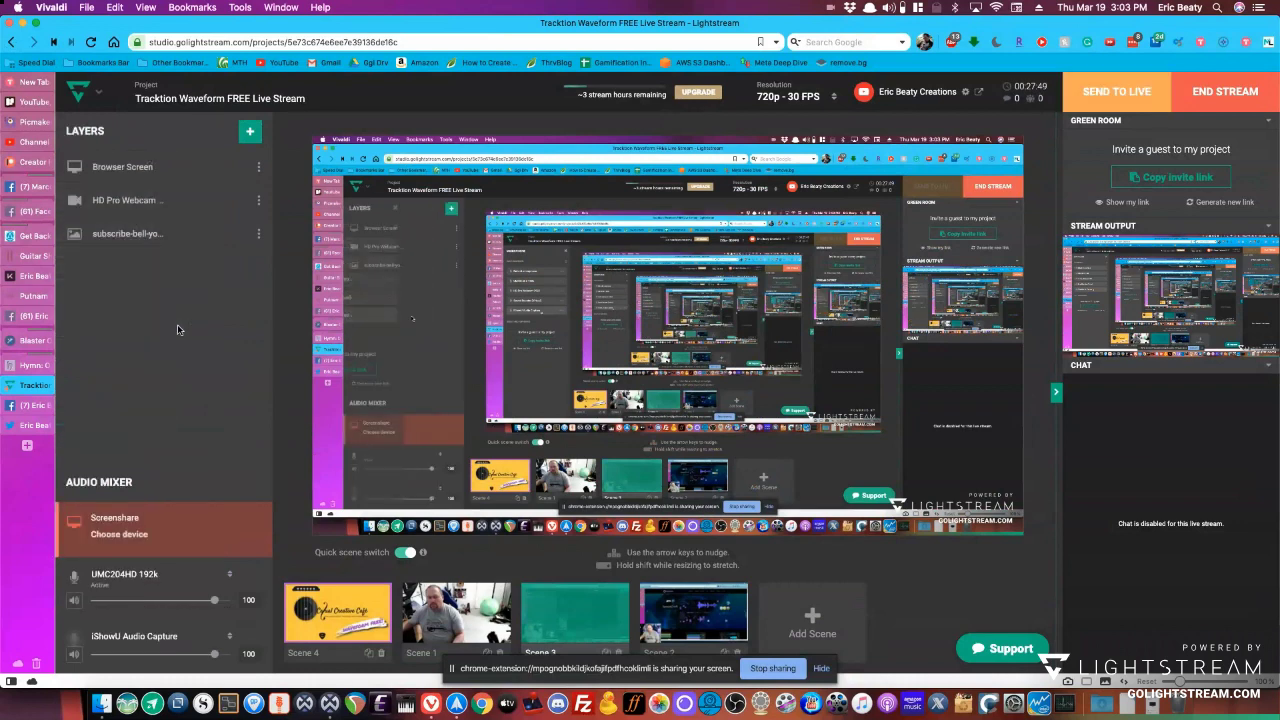
{"action": "left_click", "coordinate": [1150, 95]}
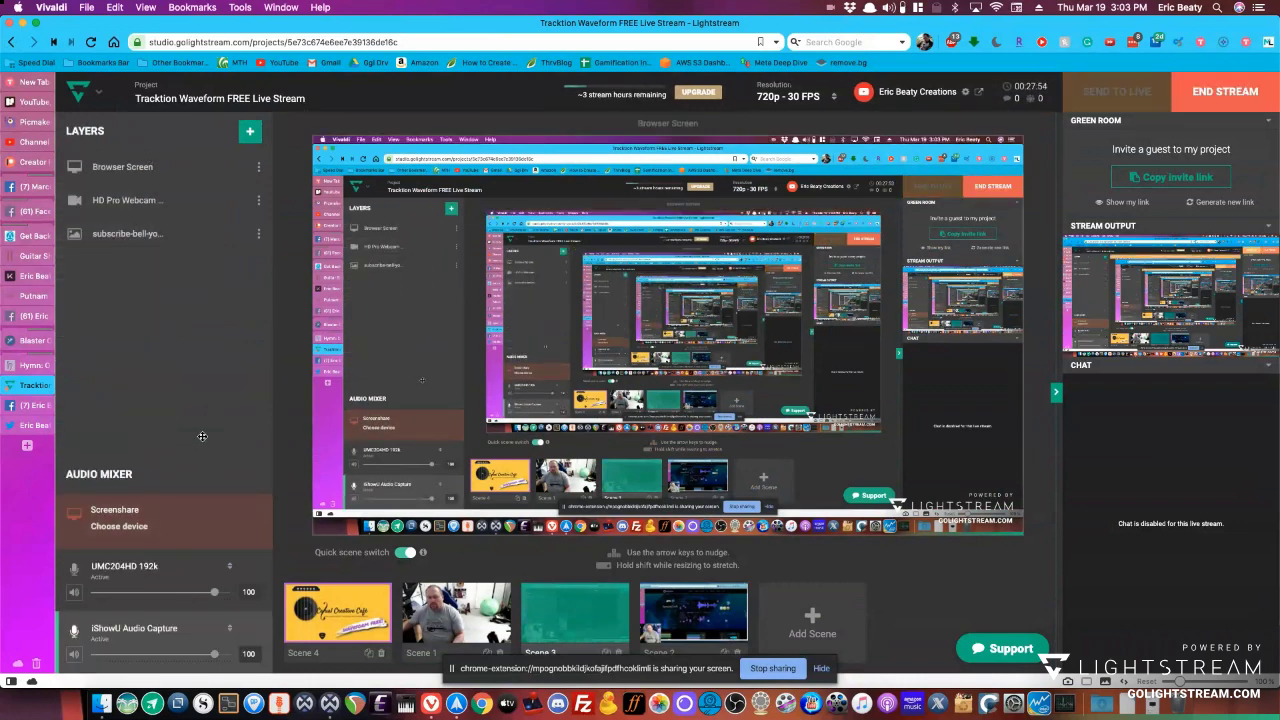
Delete the iShowU Audio Capture source from the audio mixer.
{"action": "left_click", "coordinate": [72, 655]}
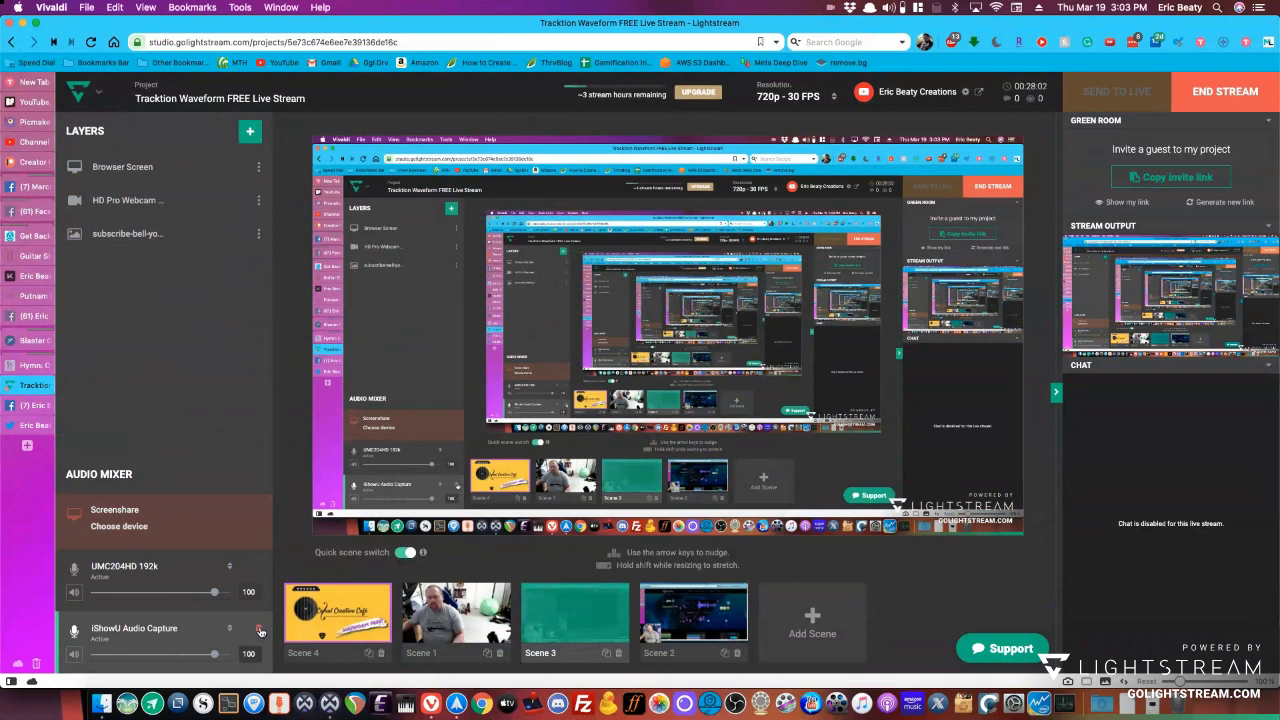
{"action": "left_click", "coordinate": [260, 630]}
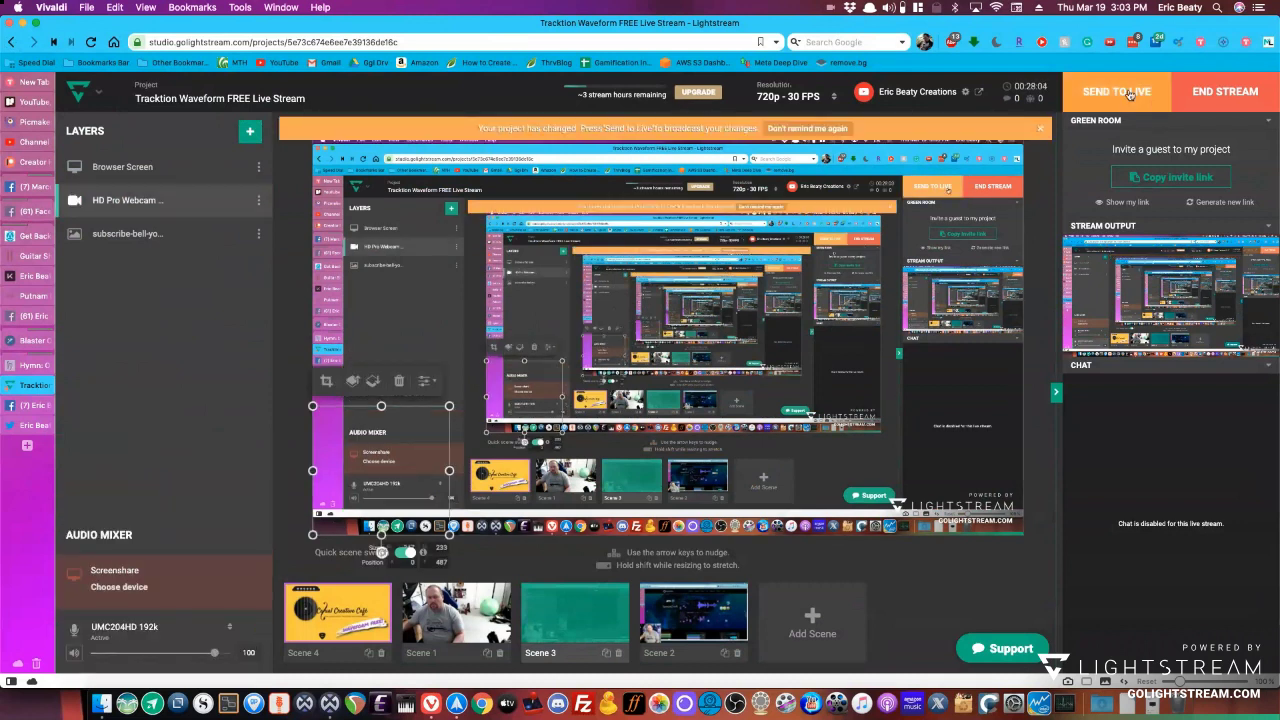
Review the list of addable microphone sources again and close it without adding one.
{"action": "left_click", "coordinate": [251, 133]}
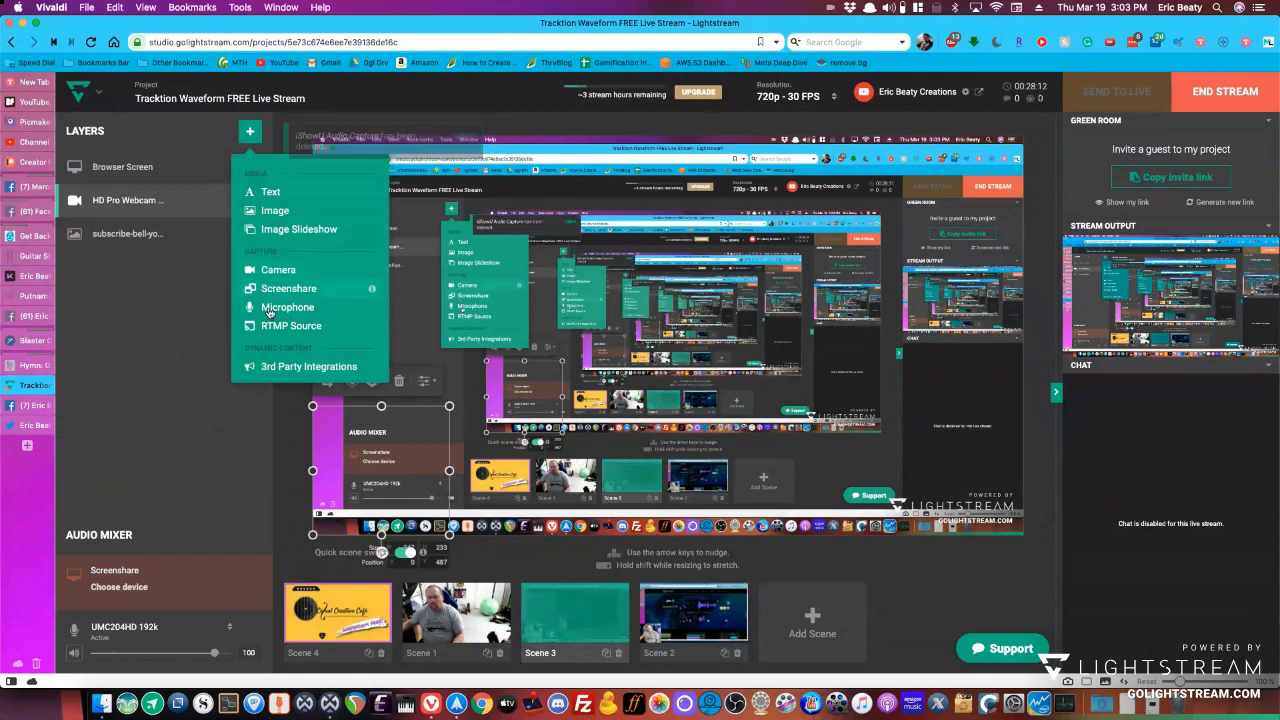
{"action": "left_click", "coordinate": [268, 312]}
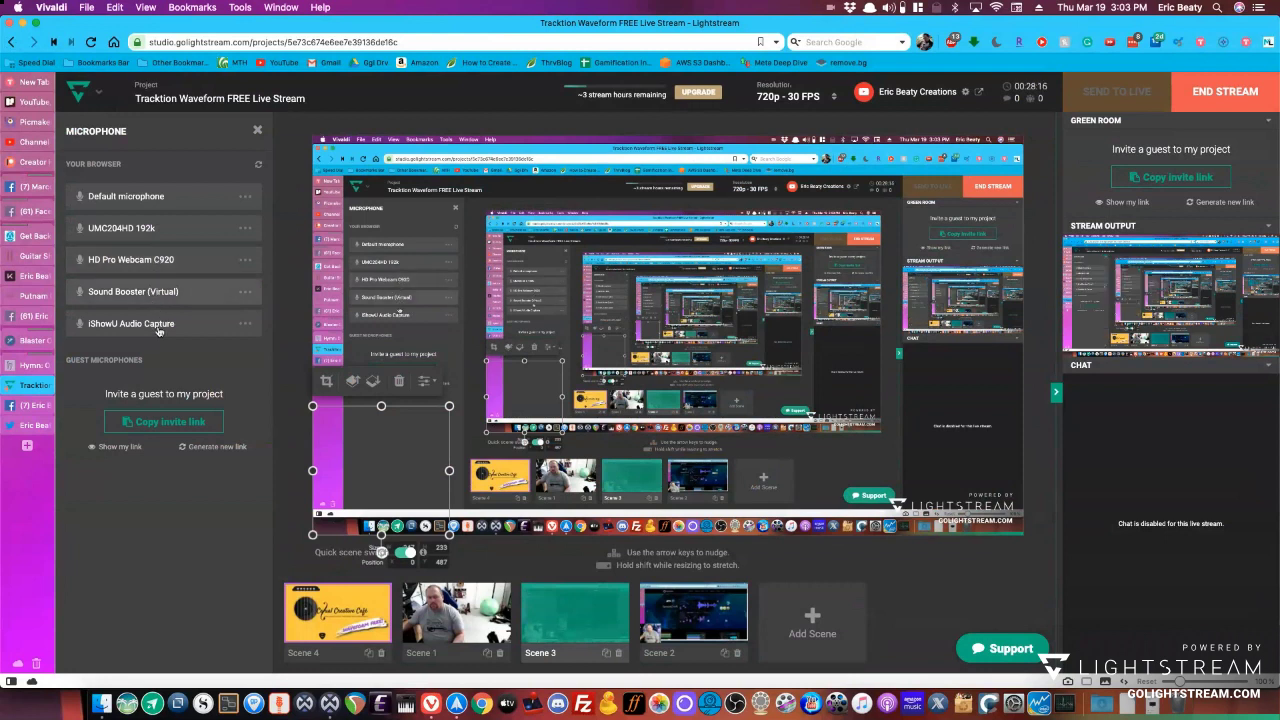
{"action": "left_click", "coordinate": [257, 131]}
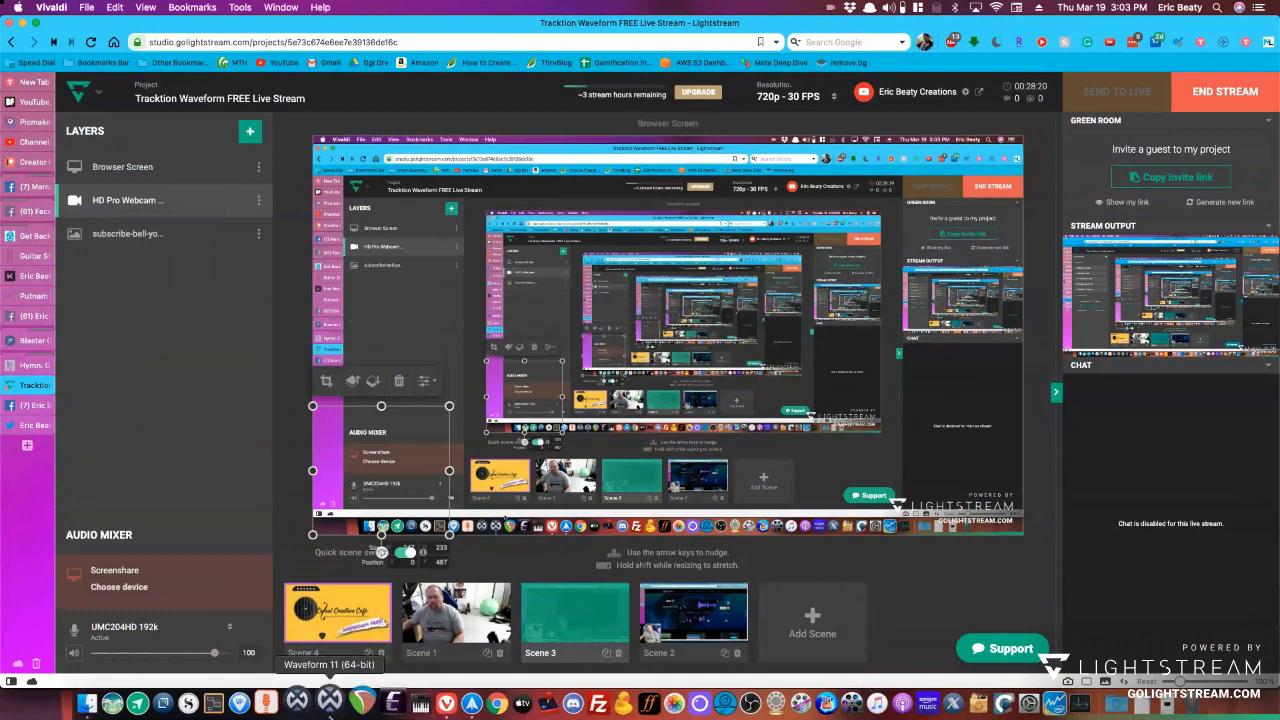
Switch to Waveform and set its audio output device to iShowU Audio Capture.
{"action": "left_click", "coordinate": [330, 700]}
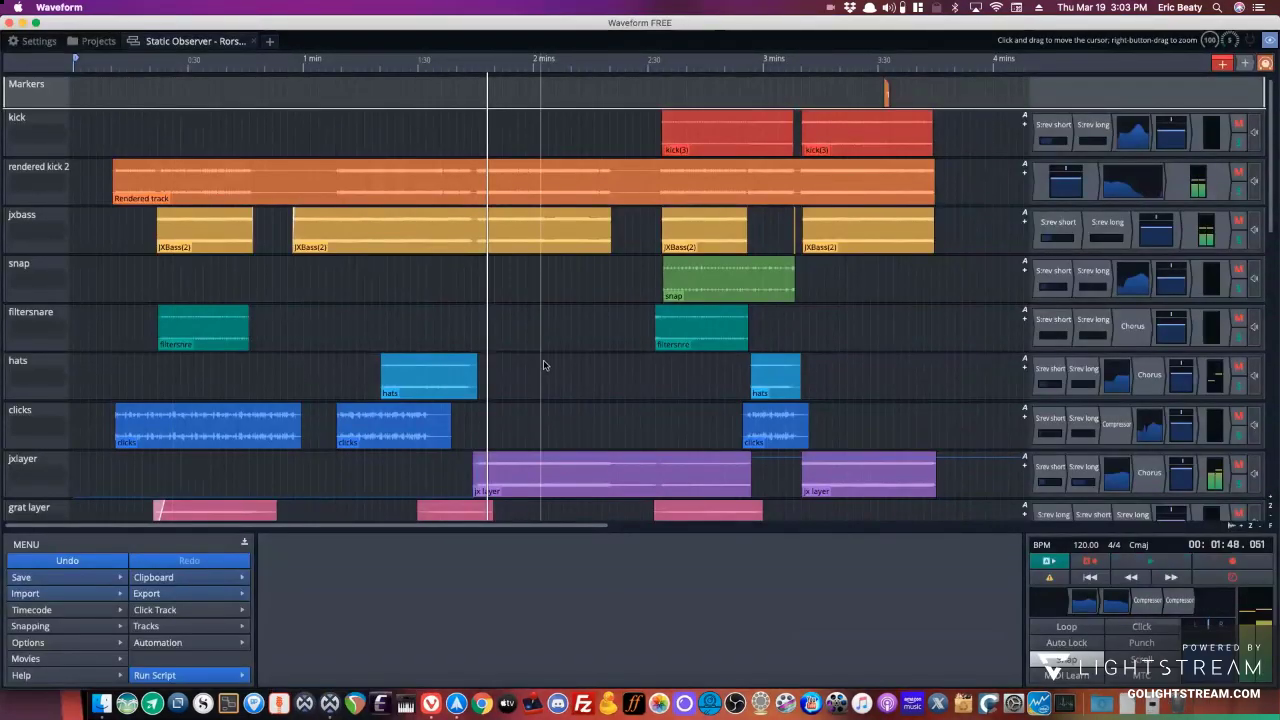
{"action": "left_click", "coordinate": [431, 703]}
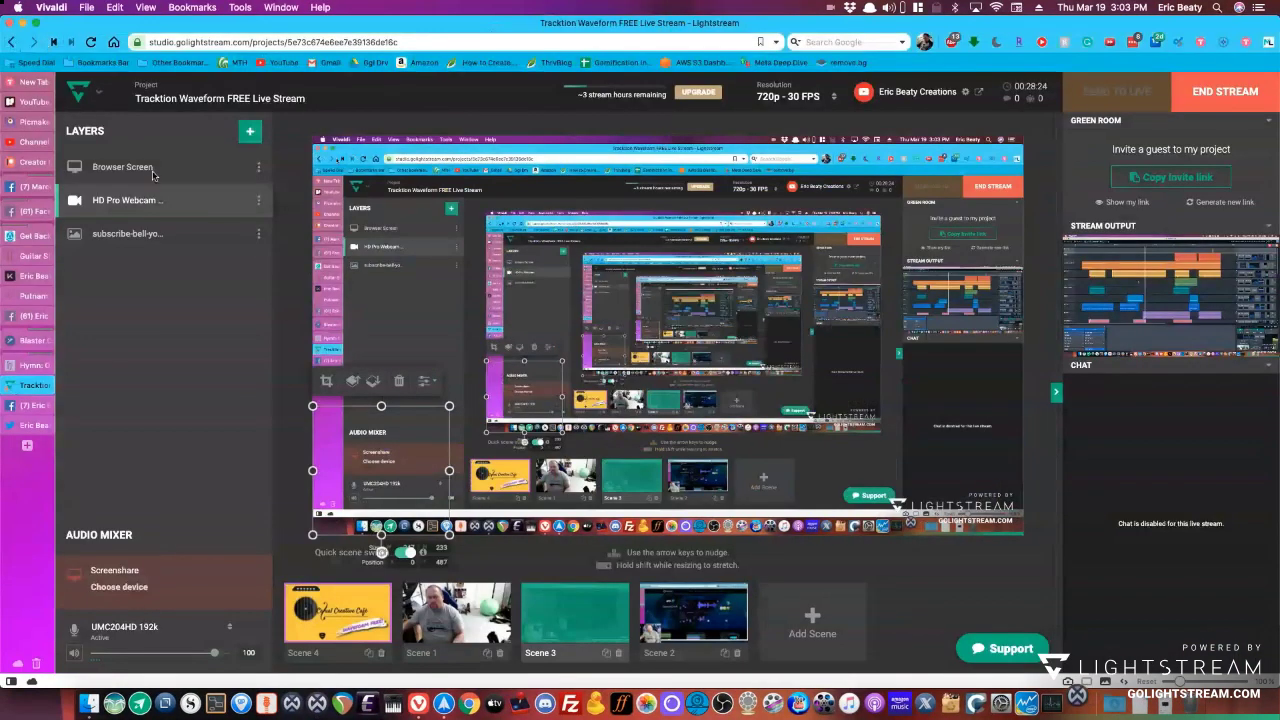
{"action": "left_click", "coordinate": [316, 703]}
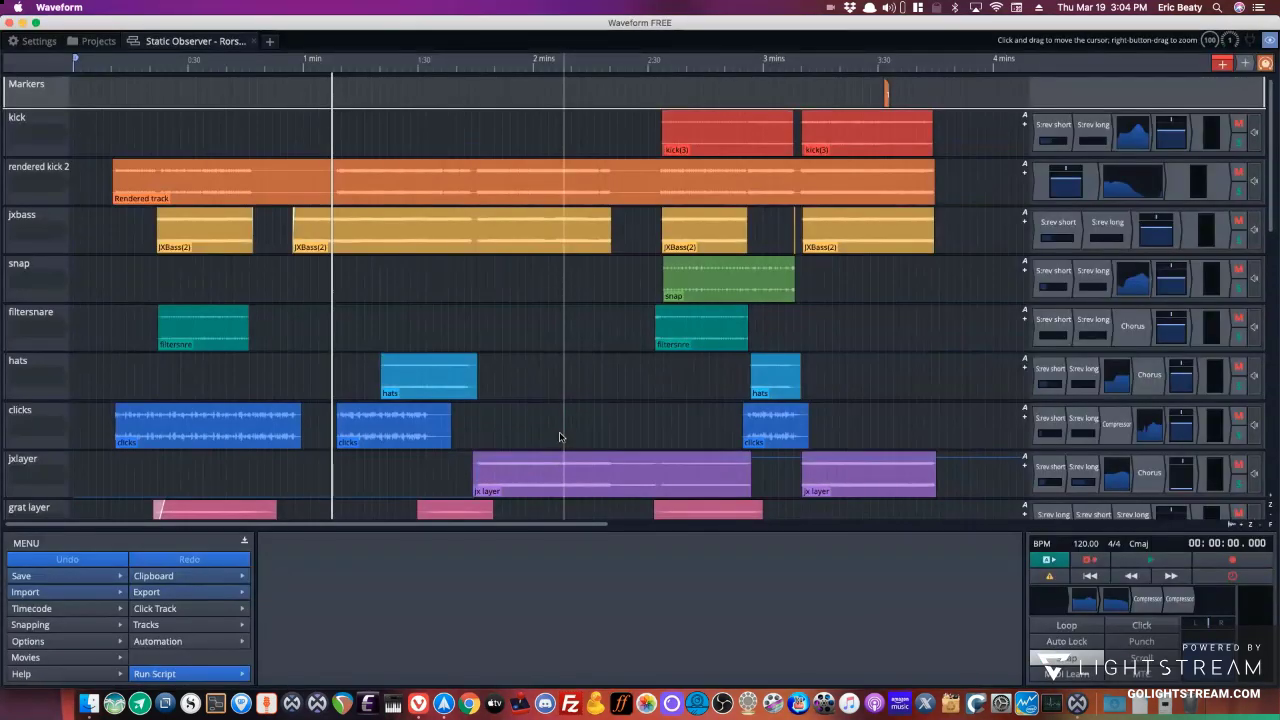
{"action": "left_click", "coordinate": [40, 40]}
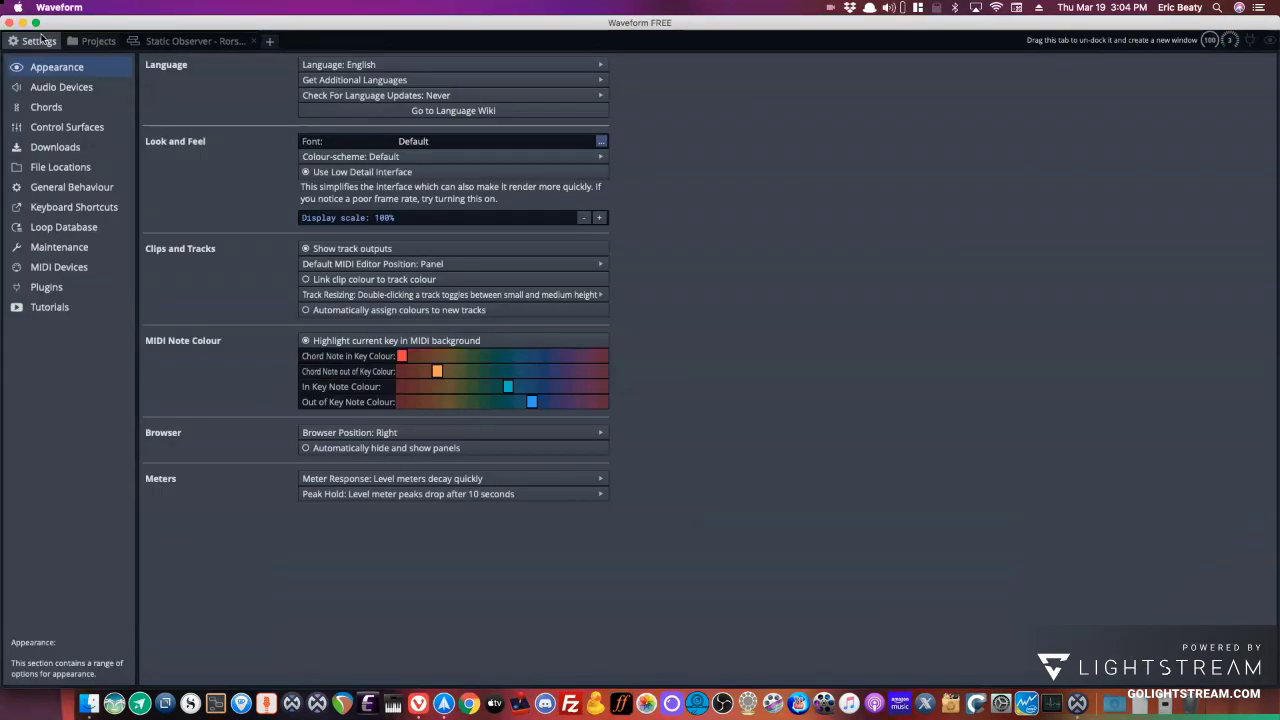
{"action": "left_click", "coordinate": [61, 87]}
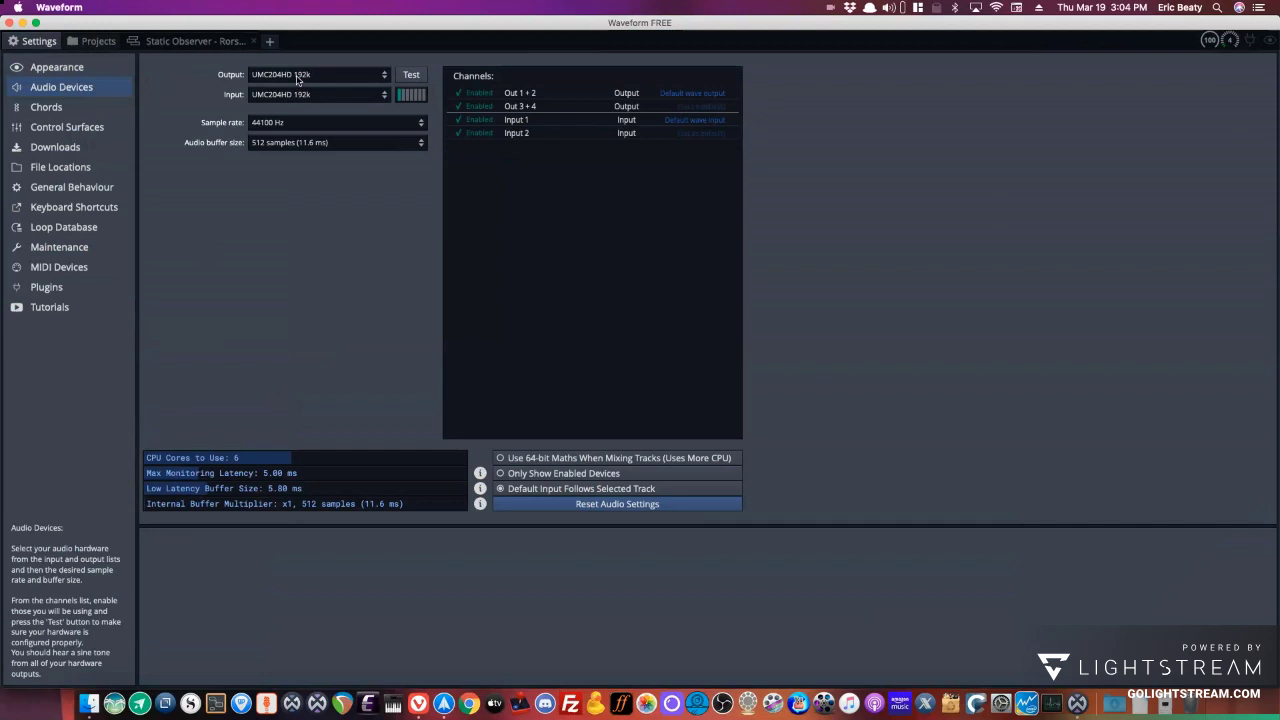
{"action": "left_click", "coordinate": [297, 78]}
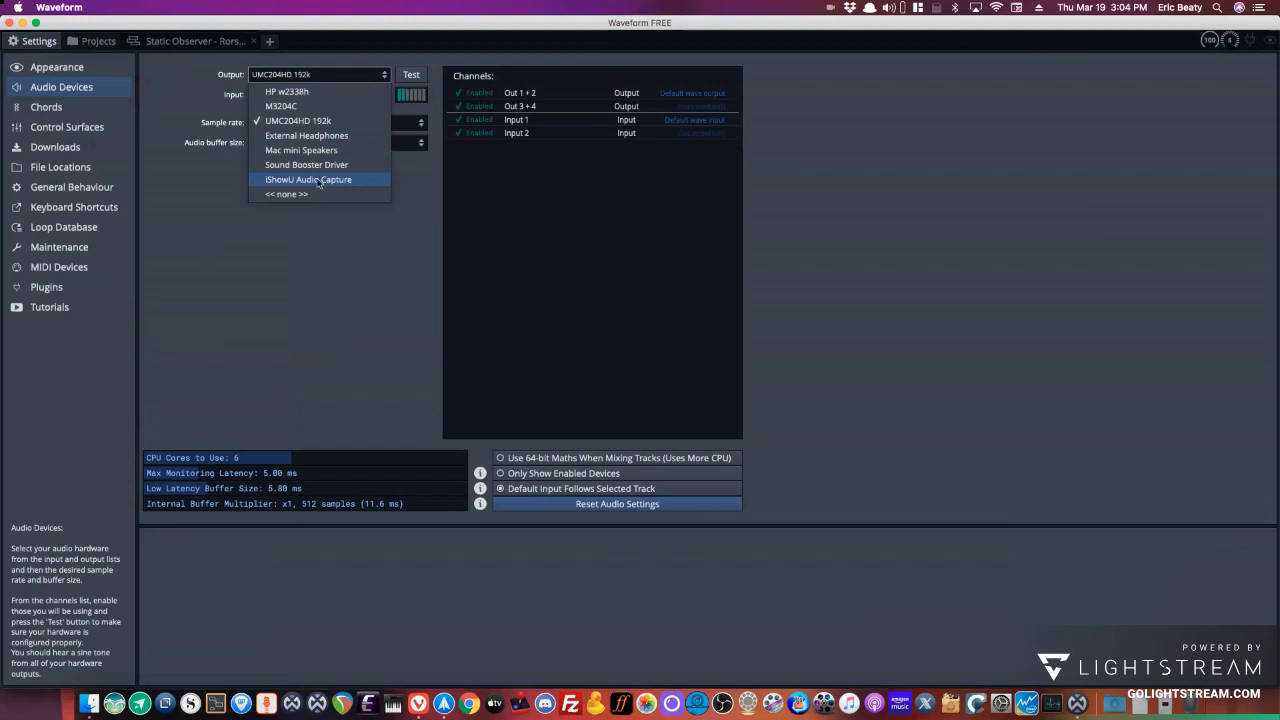
{"action": "left_click", "coordinate": [311, 181]}
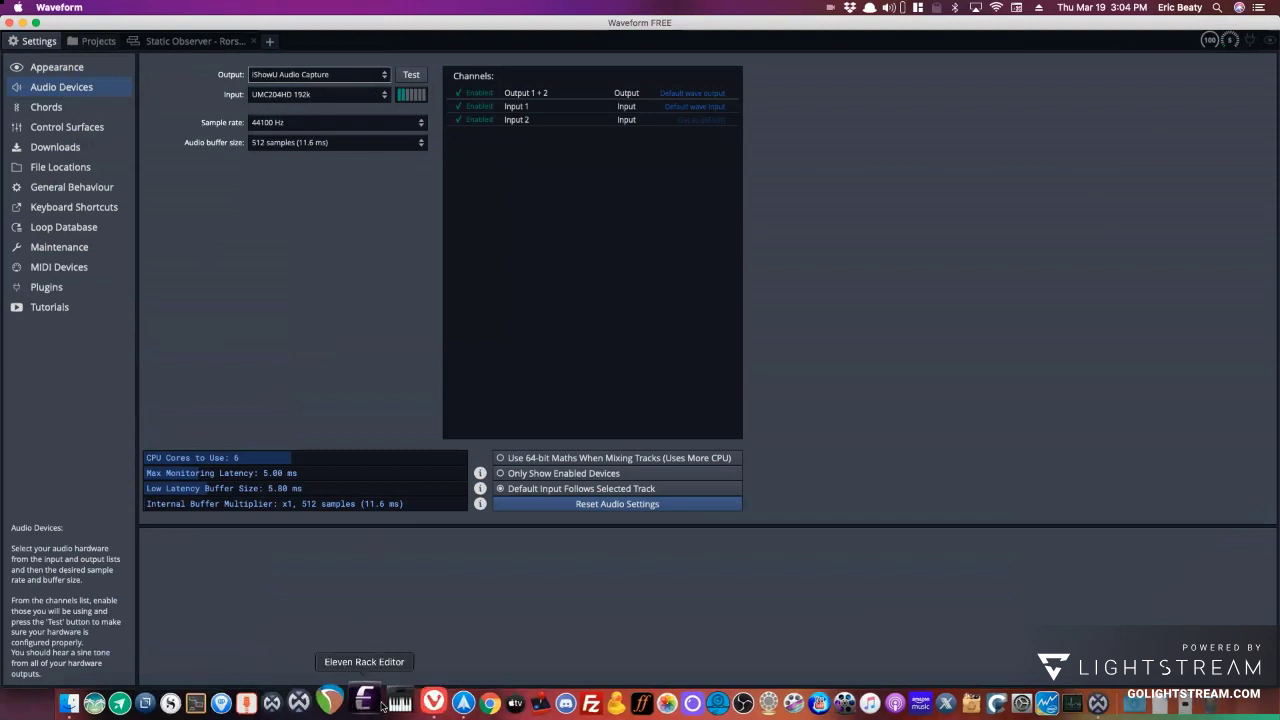
In the Lightstream project, add iShowU Audio Capture as a microphone source and send the update to the live stream.
{"action": "left_click", "coordinate": [419, 702]}
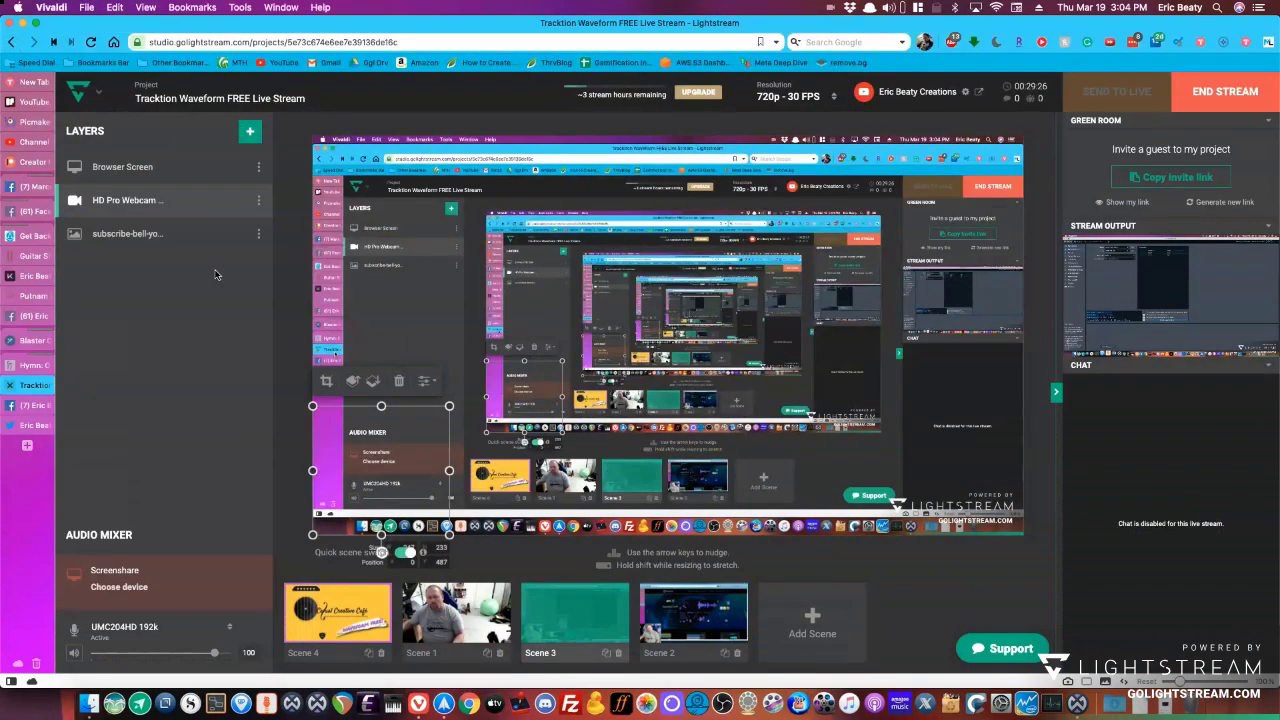
{"action": "left_click", "coordinate": [250, 133]}
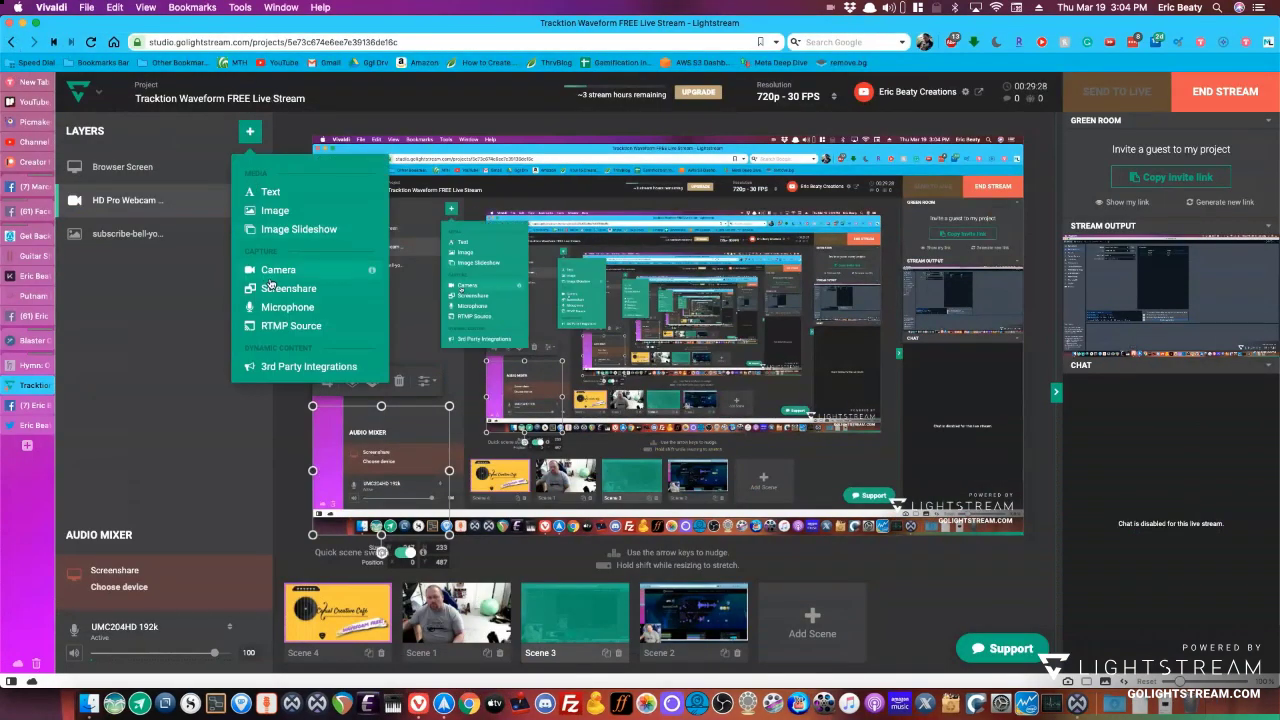
{"action": "left_click", "coordinate": [271, 309]}
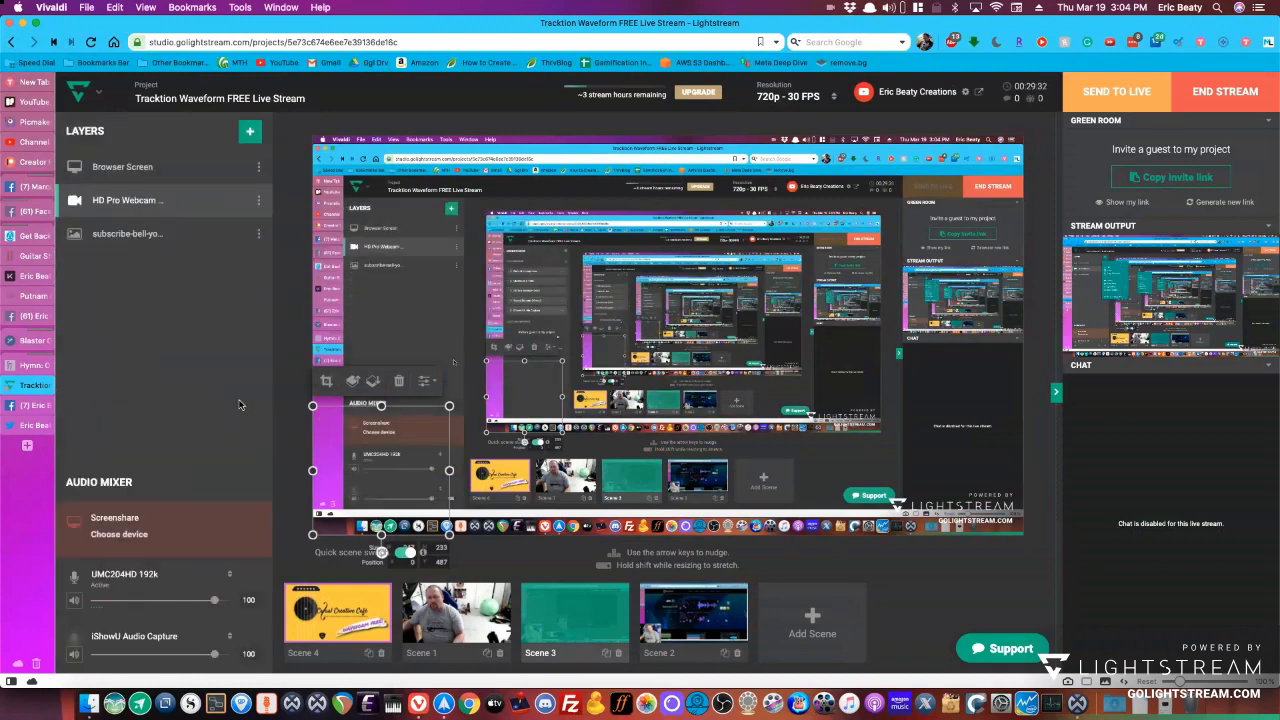
{"action": "left_click", "coordinate": [1091, 92]}
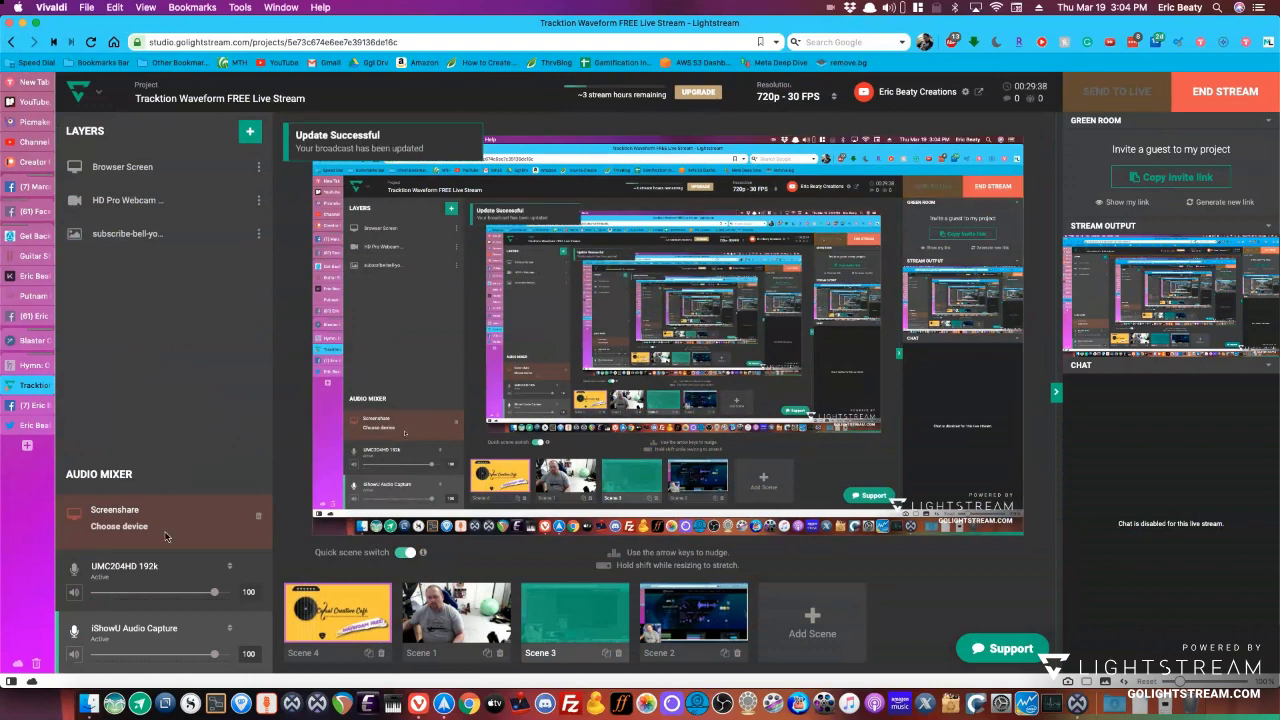
Return to the Static Observer edit in Waveform and place the playback cursor at the start of the song.
{"action": "key", "text": "super+Tab"}
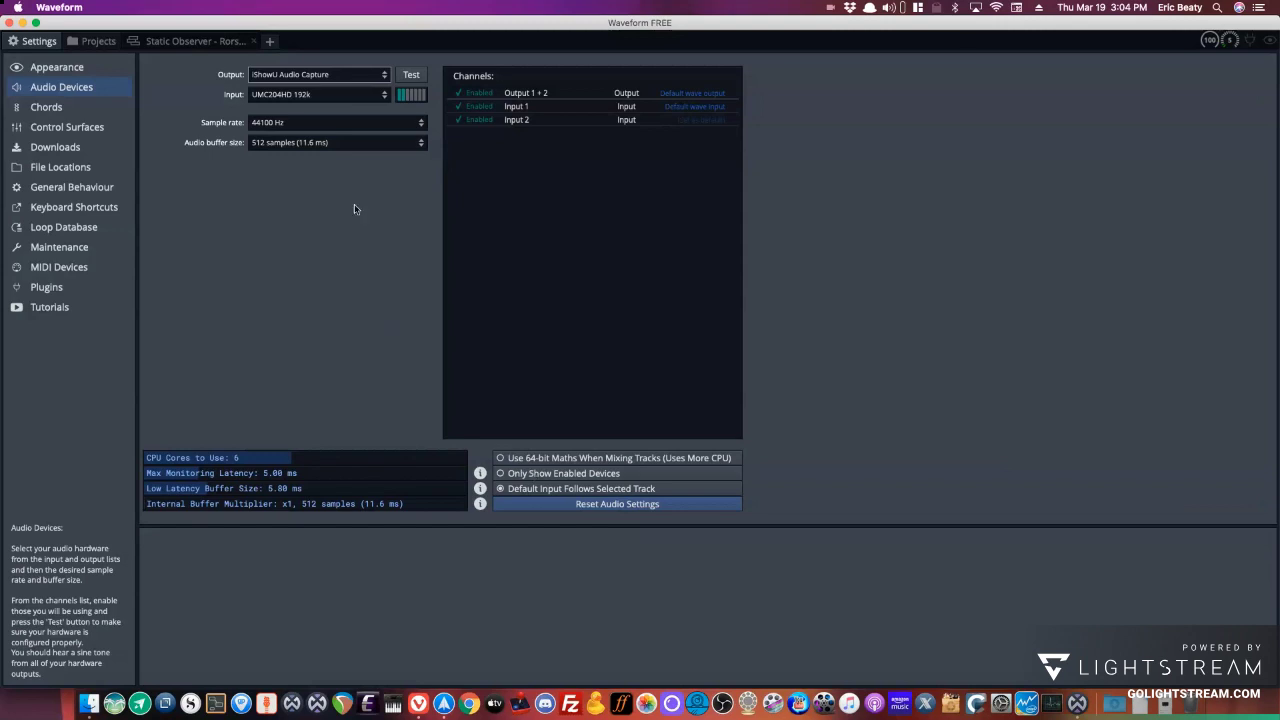
{"action": "left_click", "coordinate": [192, 41]}
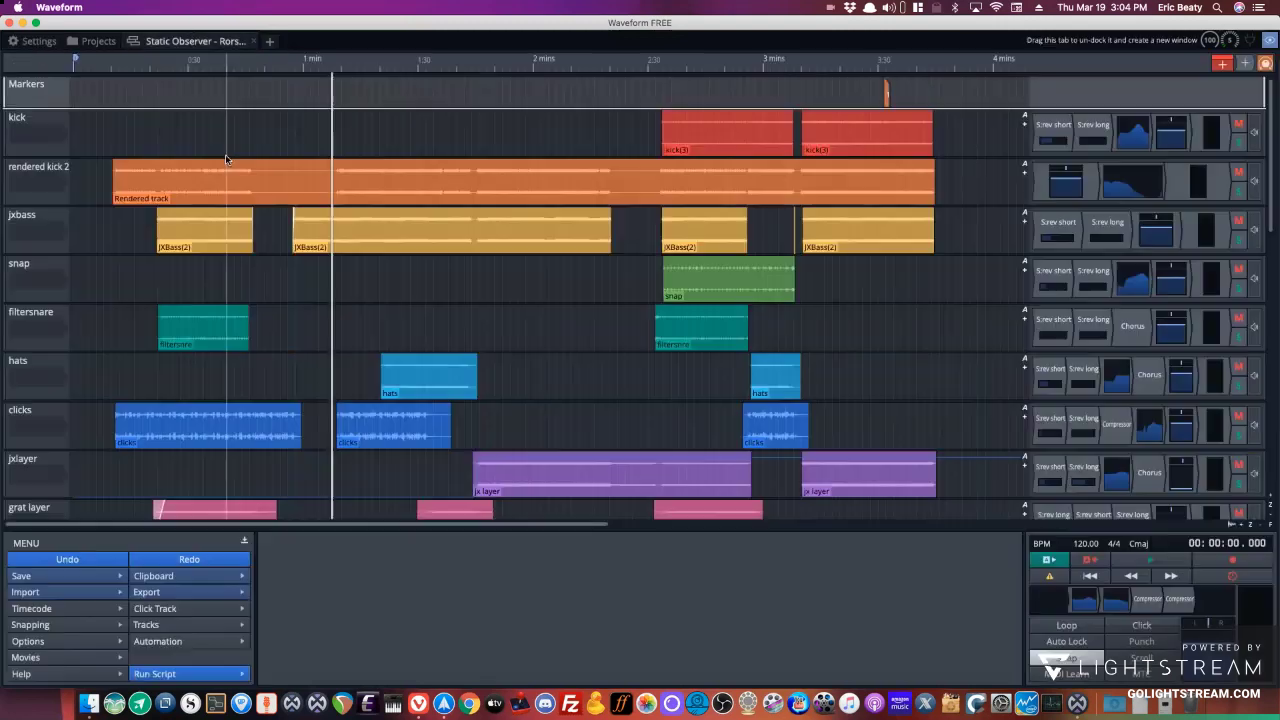
{"action": "left_click", "coordinate": [116, 182]}
{"action": "left_click", "coordinate": [75, 182]}
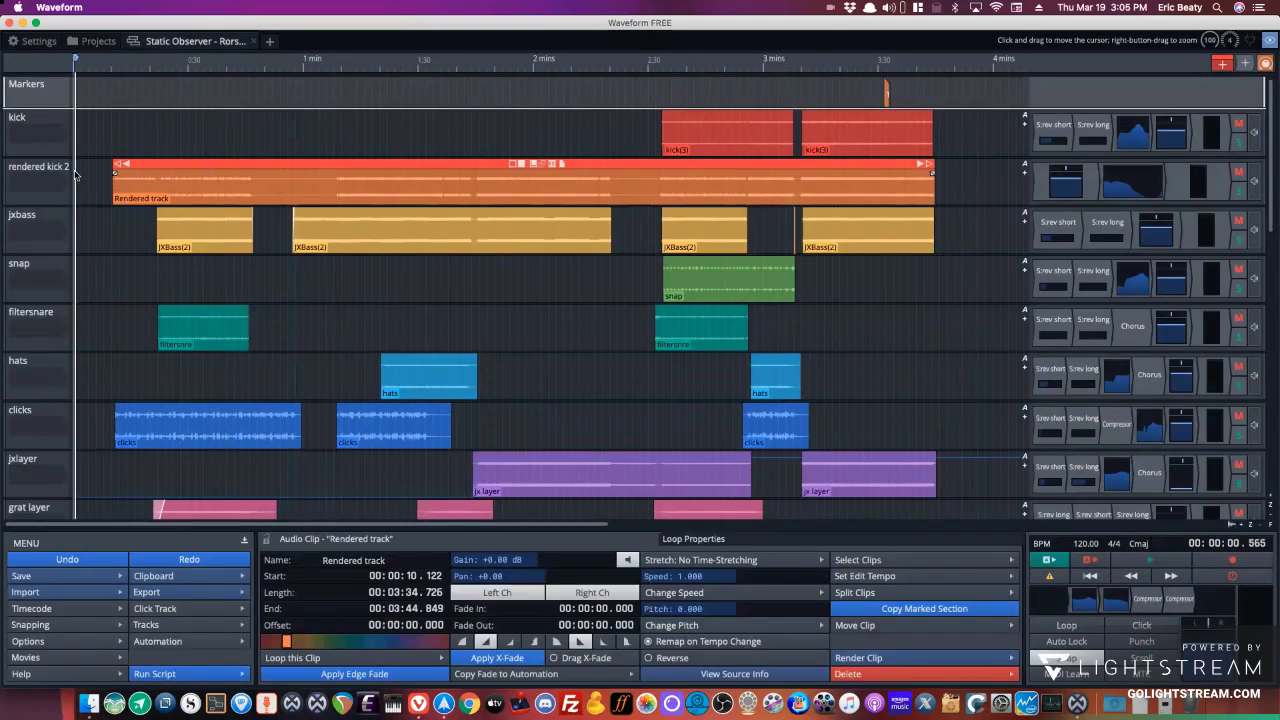
Move the Mysterious Unraveller Rendered track to the top of the arrangement, directly above the kick track.
{"action": "scroll", "coordinate": [110, 280], "scroll_direction": "down", "scroll_amount": 2}
{"action": "scroll", "coordinate": [110, 280], "scroll_direction": "down", "scroll_amount": 5}
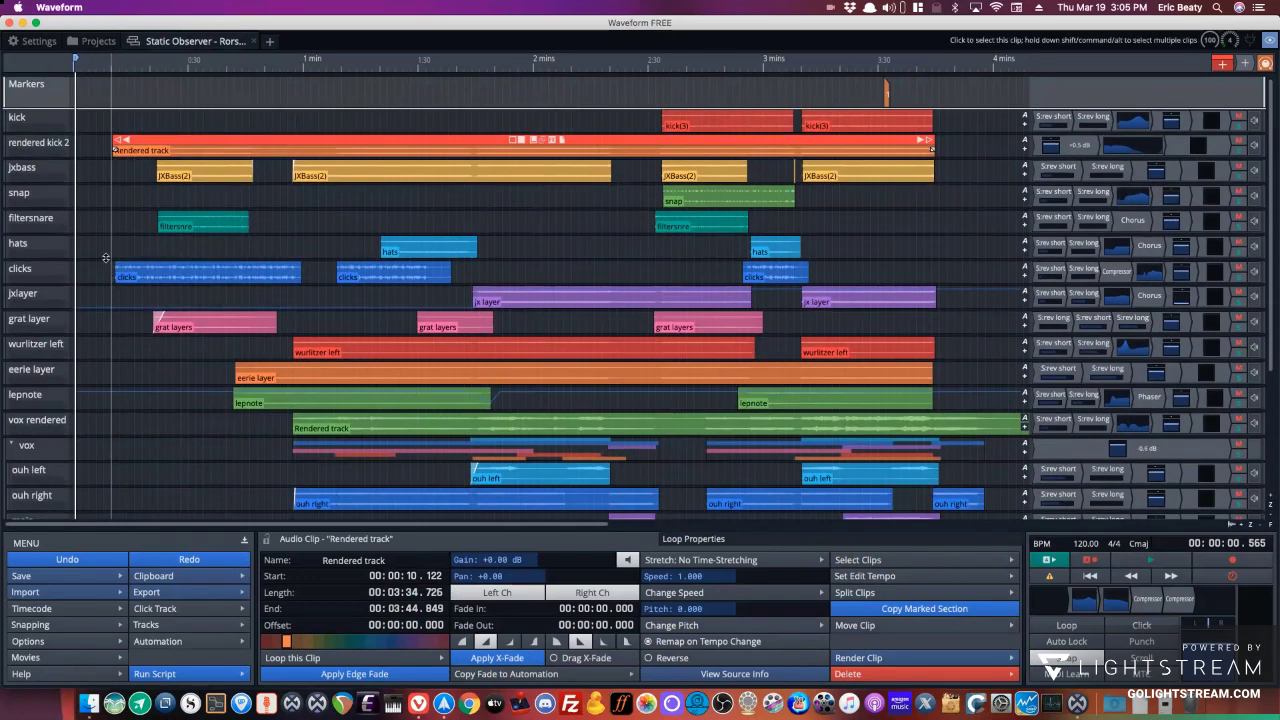
{"action": "scroll", "coordinate": [163, 262], "scroll_direction": "down", "scroll_amount": 2}
{"action": "scroll", "coordinate": [163, 262], "scroll_direction": "down", "scroll_amount": 4}
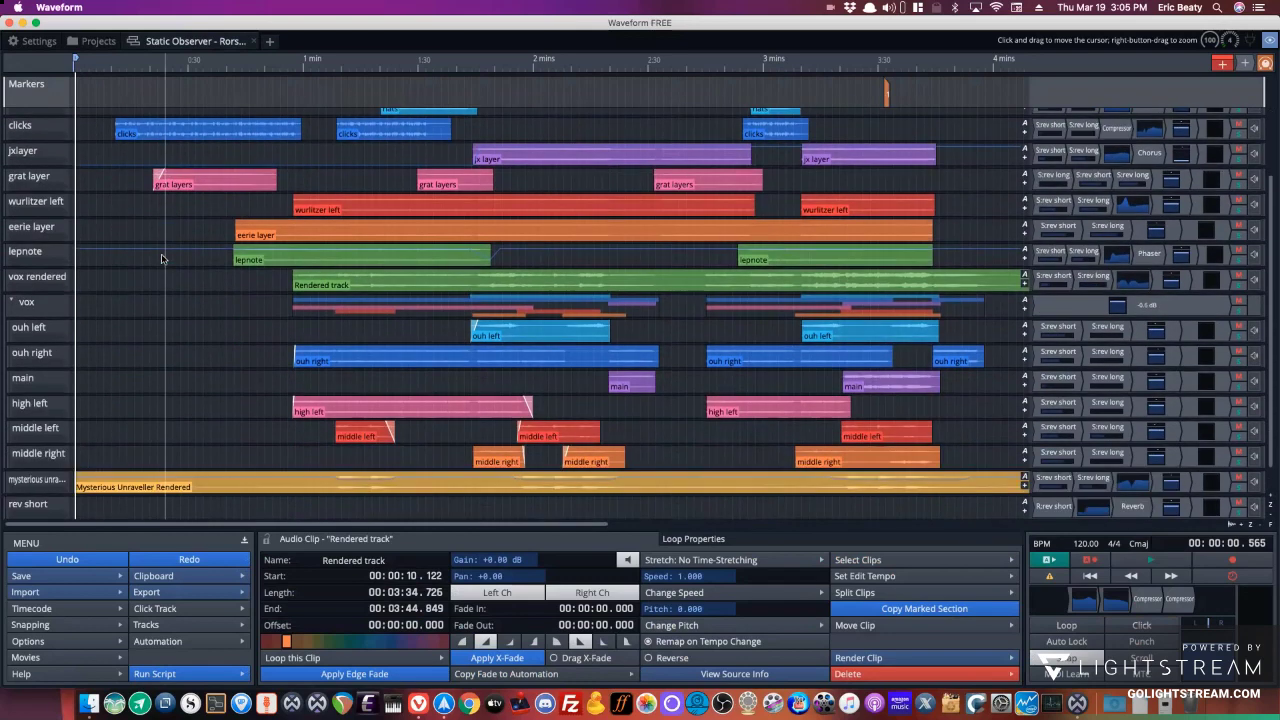
{"action": "scroll", "coordinate": [185, 428], "scroll_direction": "down", "scroll_amount": 3}
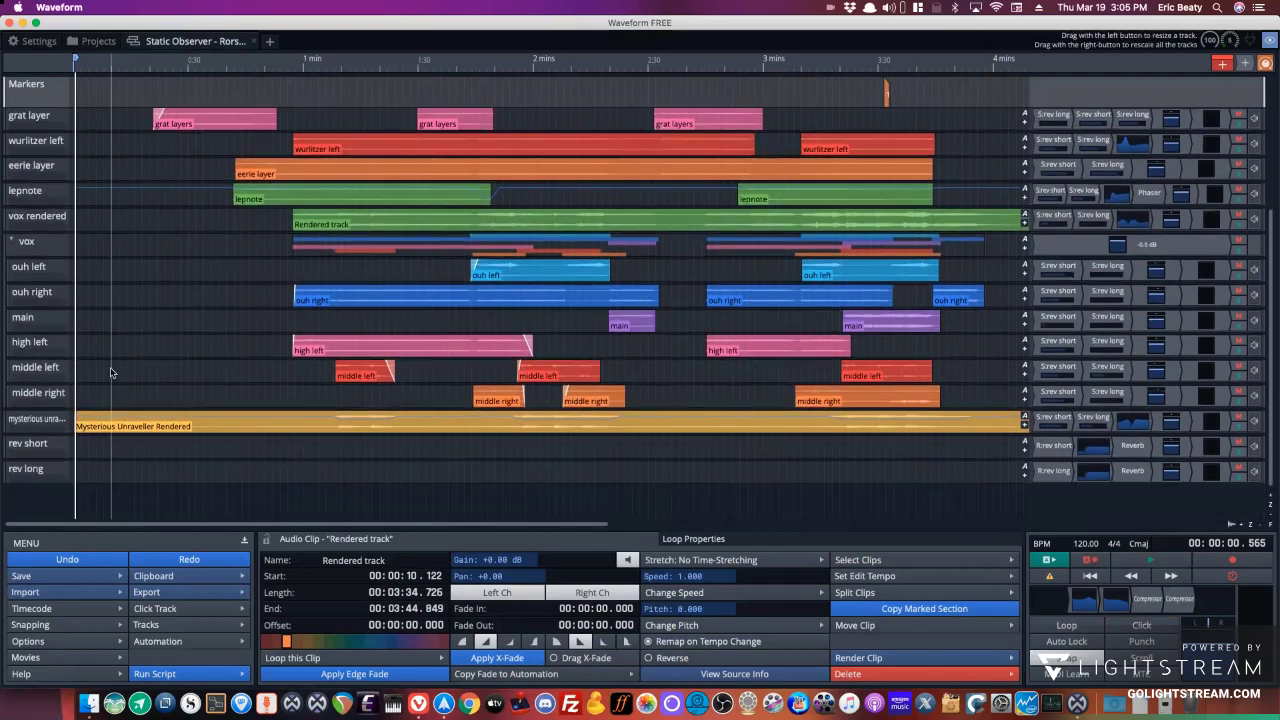
{"action": "left_click_drag", "start_coordinate": [24, 418], "coordinate": [18, 120]}
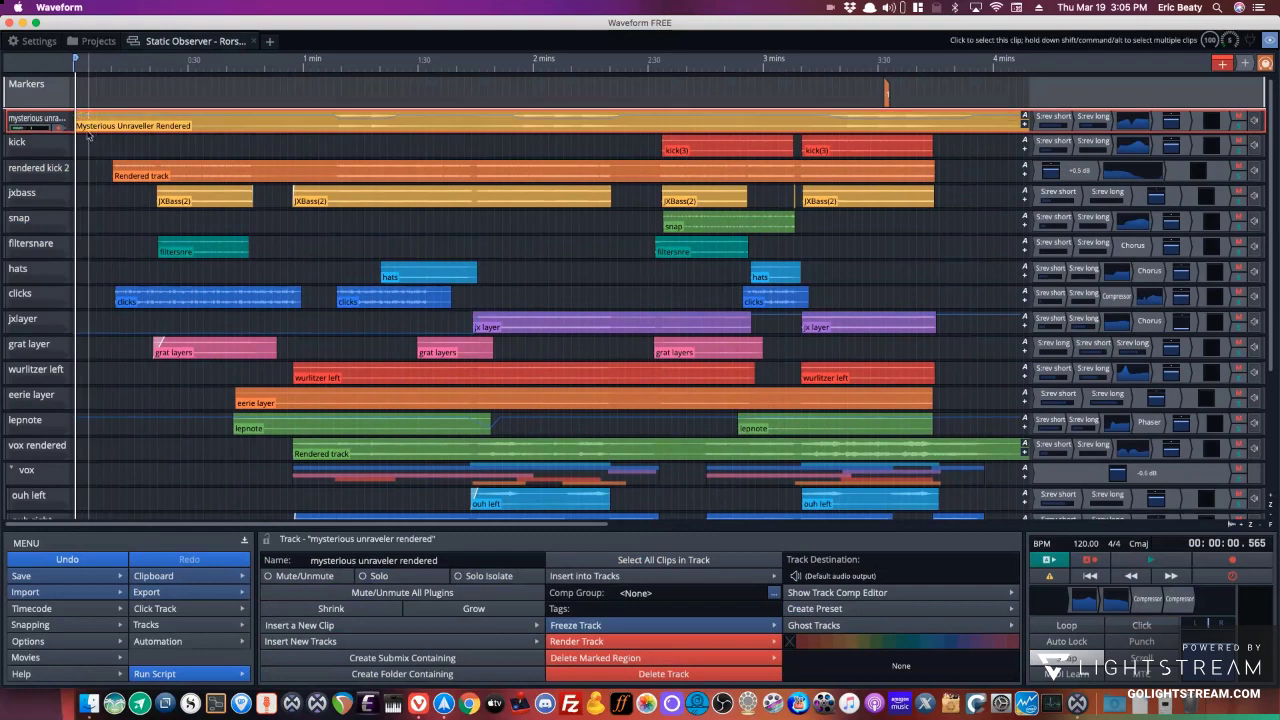
Inspect the Input 1 settings of the mysterious unraveler track, close them and play the song from the beginning.
{"action": "left_click", "coordinate": [27, 129]}
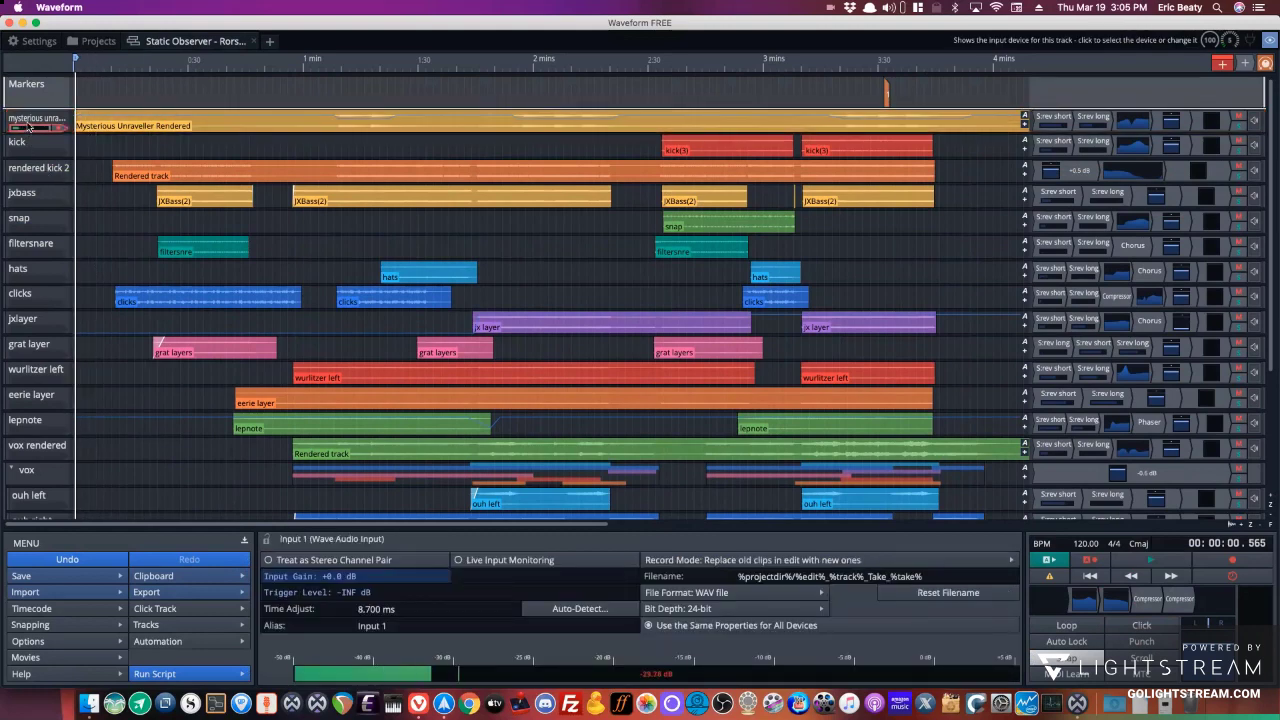
{"action": "left_click", "coordinate": [28, 129]}
{"action": "left_click", "coordinate": [42, 164]}
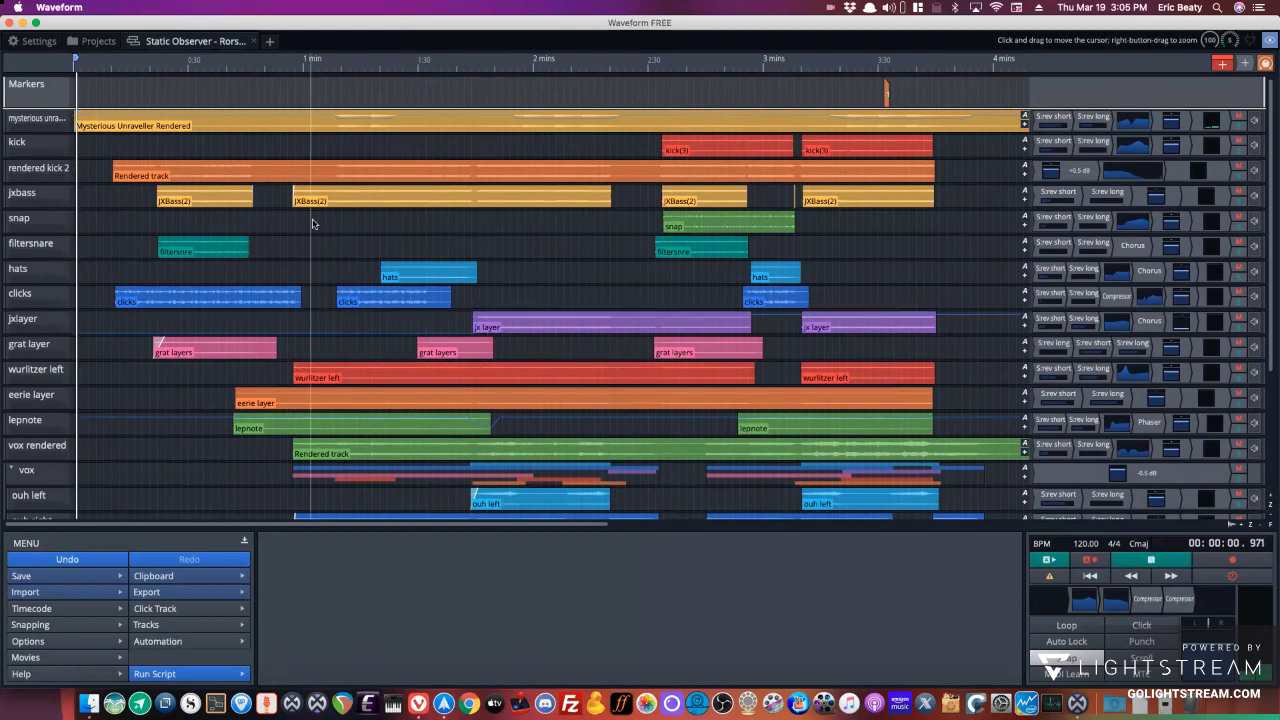
With the song playing, check the Lightstream audio mixer levels and the SoundSource output, input and application routing.
{"action": "key", "text": "super+Tab"}
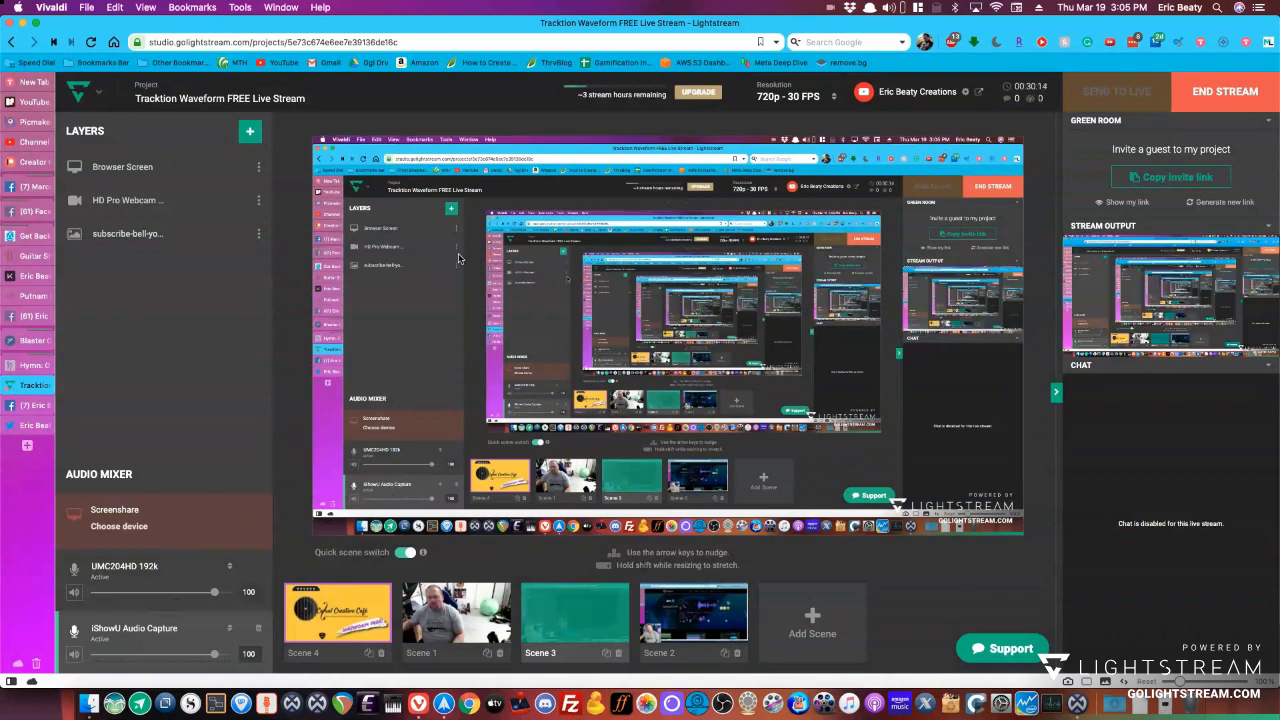
{"action": "key", "text": "super+Tab"}
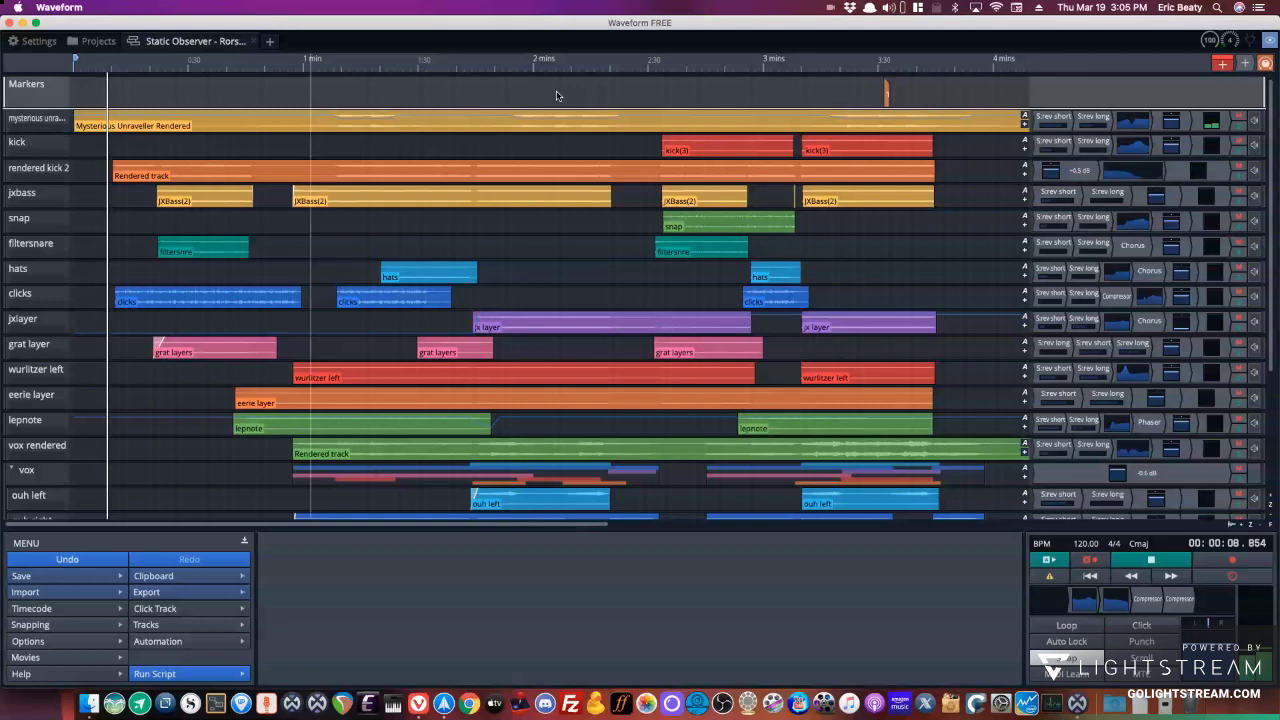
{"action": "left_click", "coordinate": [890, 8]}
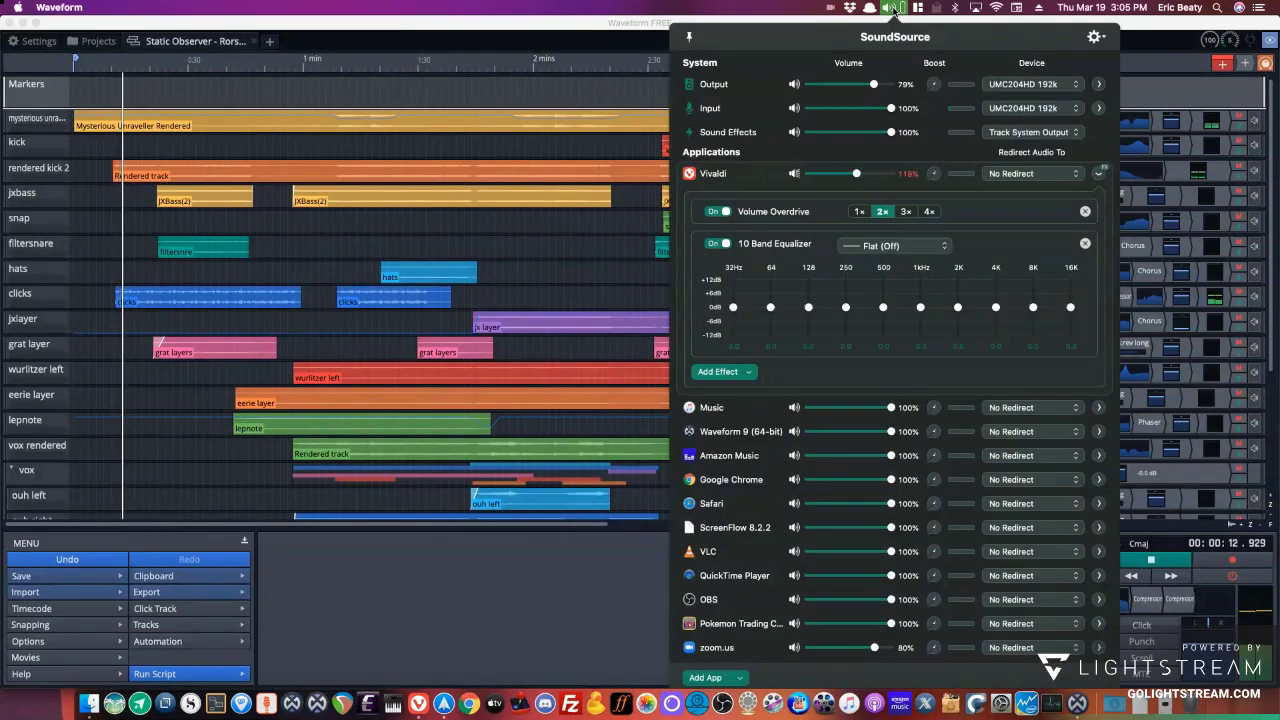
{"action": "left_click", "coordinate": [893, 9]}
{"action": "left_click", "coordinate": [893, 9]}
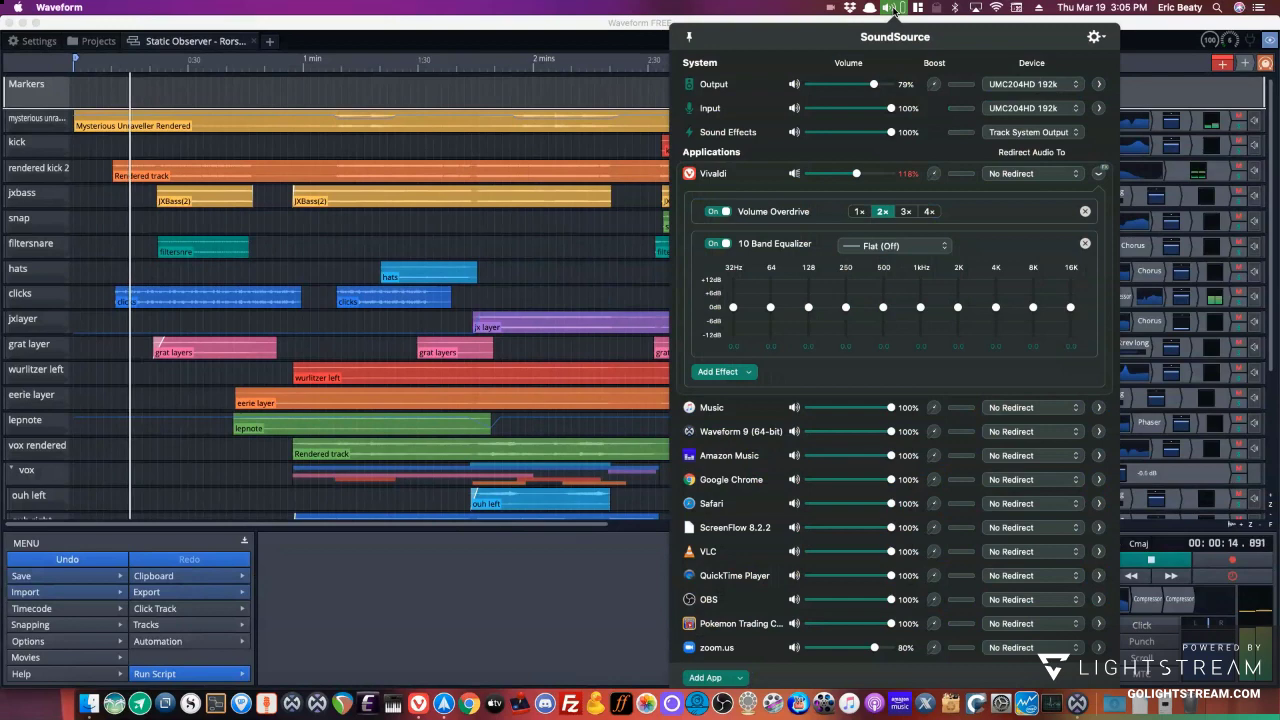
{"action": "left_click", "coordinate": [893, 9]}
{"action": "key", "text": "super+Tab"}
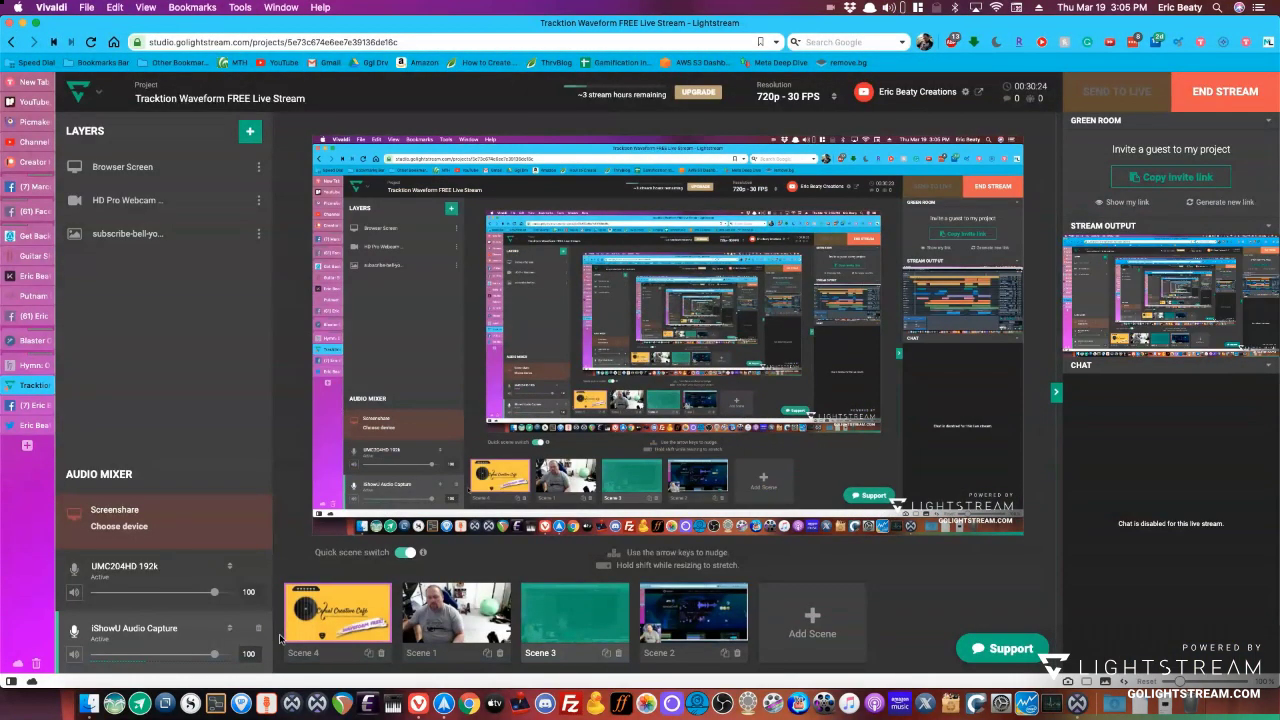
Back in Waveform, play the song from just after one minute, about 2:30 and shortly before three minutes, and stop playback.
{"action": "key", "text": "super+Tab"}
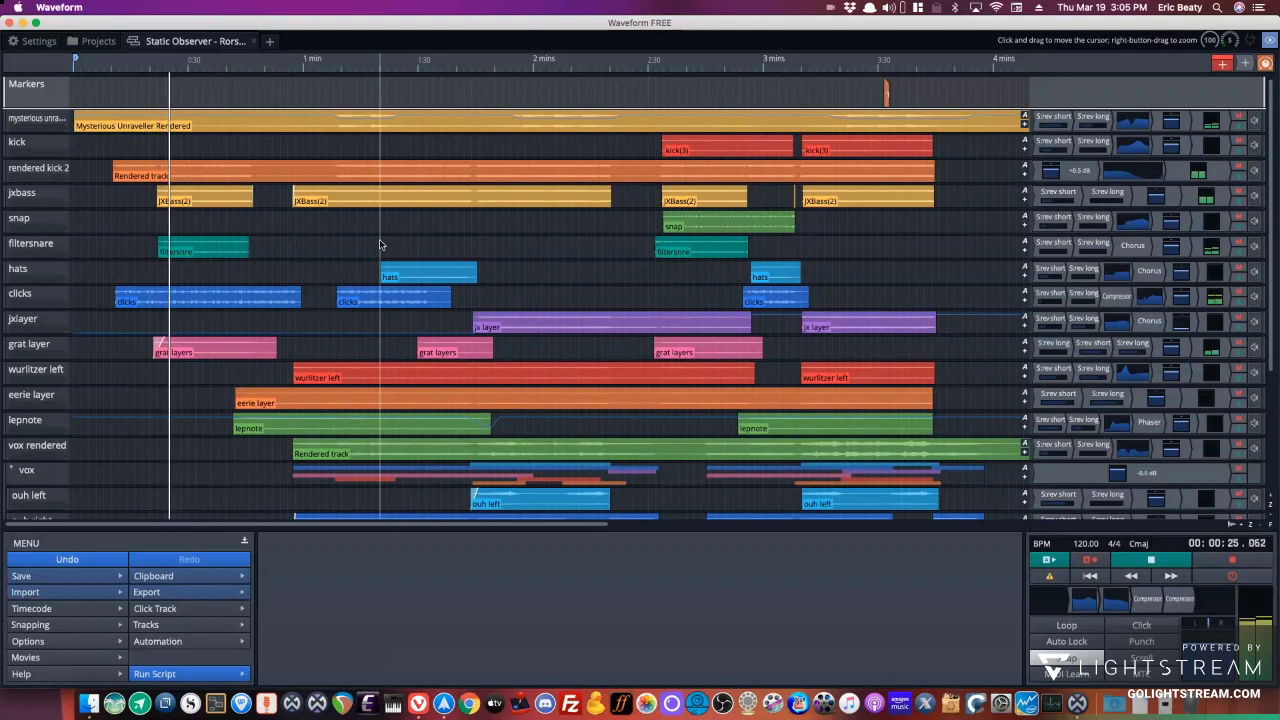
{"action": "left_click", "coordinate": [338, 246]}
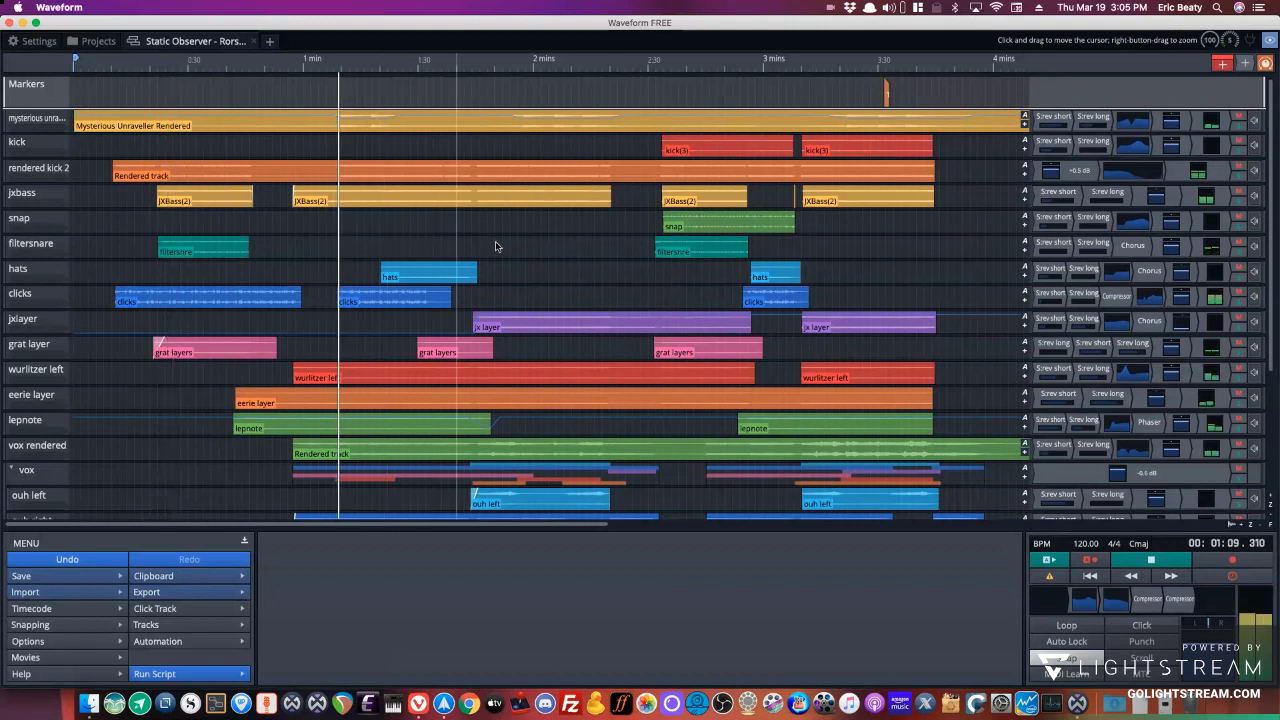
{"action": "left_click", "coordinate": [649, 252]}
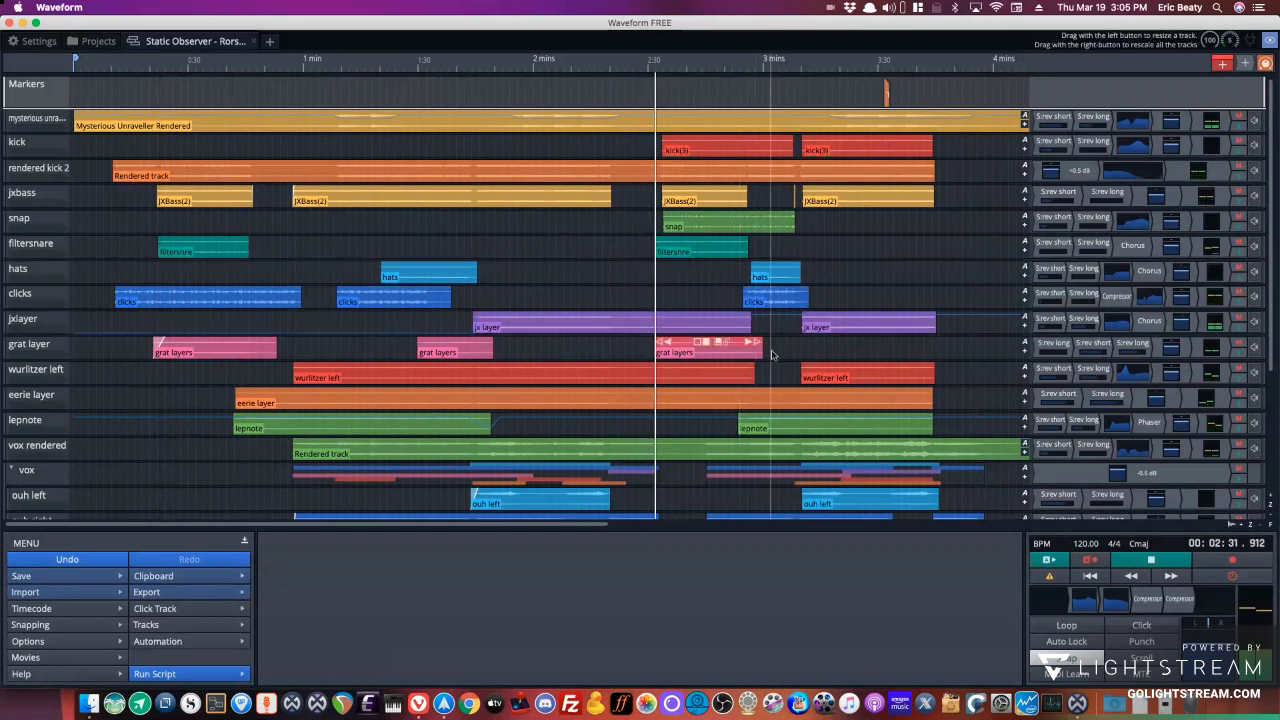
{"action": "left_click", "coordinate": [730, 434]}
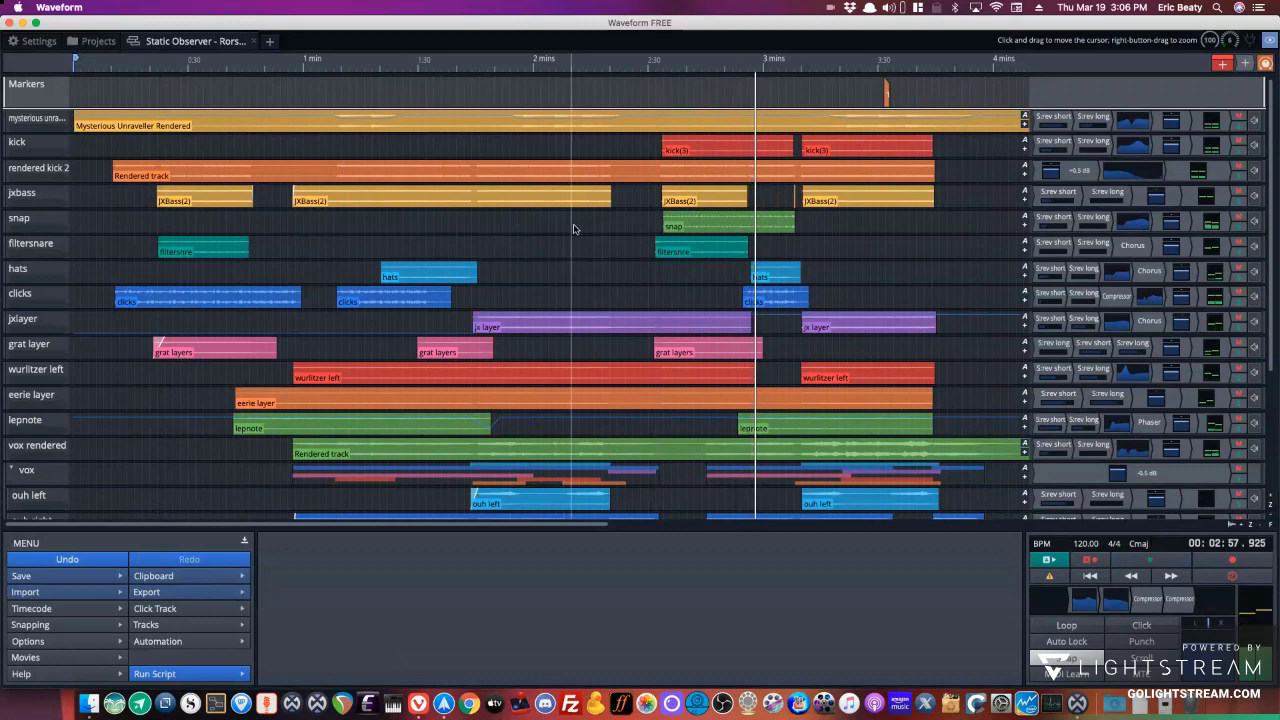
Check the iShowU Audio Capture source in Lightstream's audio mixer with playback stopped, and return to Waveform.
{"action": "key", "text": "super+Tab"}
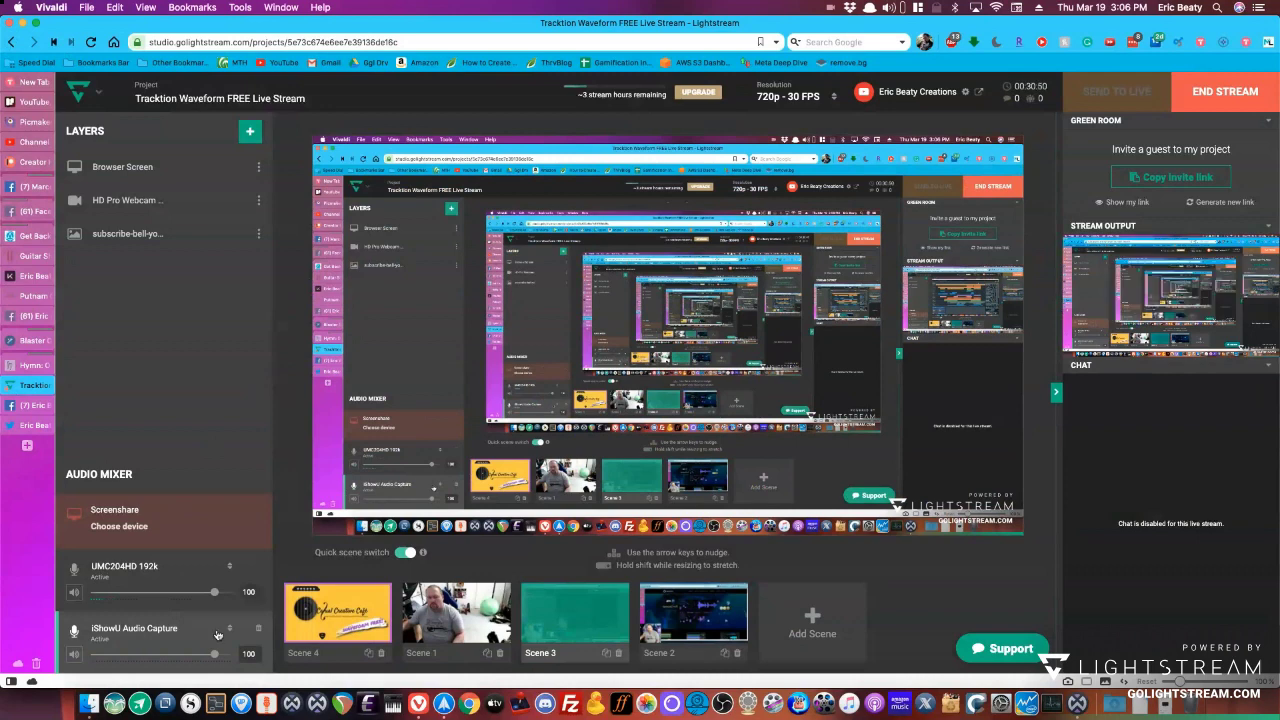
{"action": "left_click", "coordinate": [318, 700]}
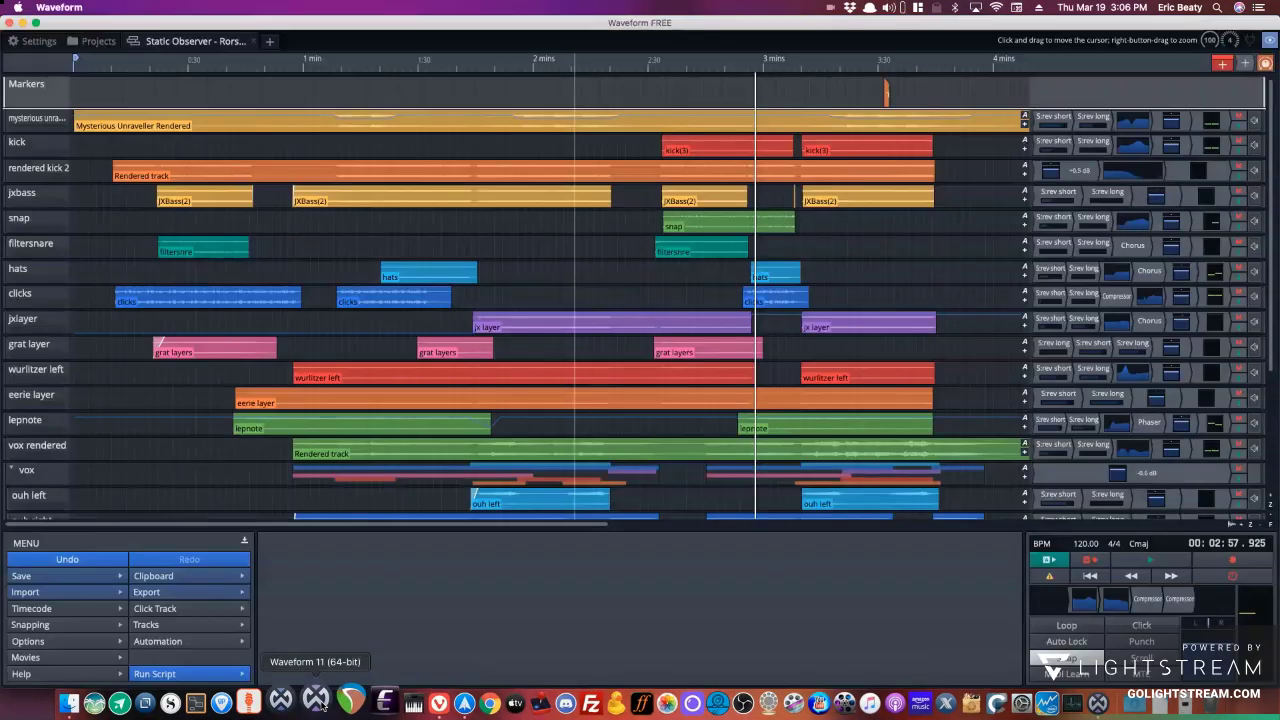
{"action": "key", "text": "super+Tab"}
{"action": "left_click", "coordinate": [318, 700]}
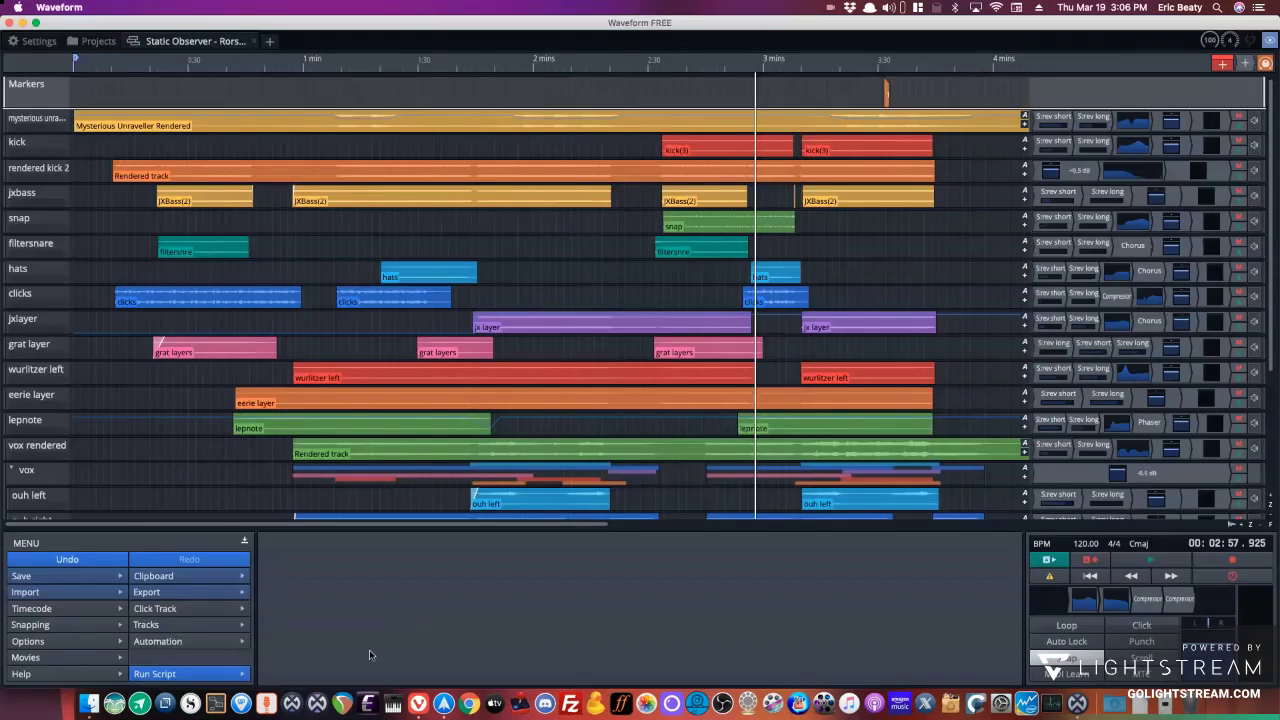
Review Waveform's audio device settings and the SoundSource device routing, and go back to the Static Observer edit.
{"action": "left_click", "coordinate": [38, 41]}
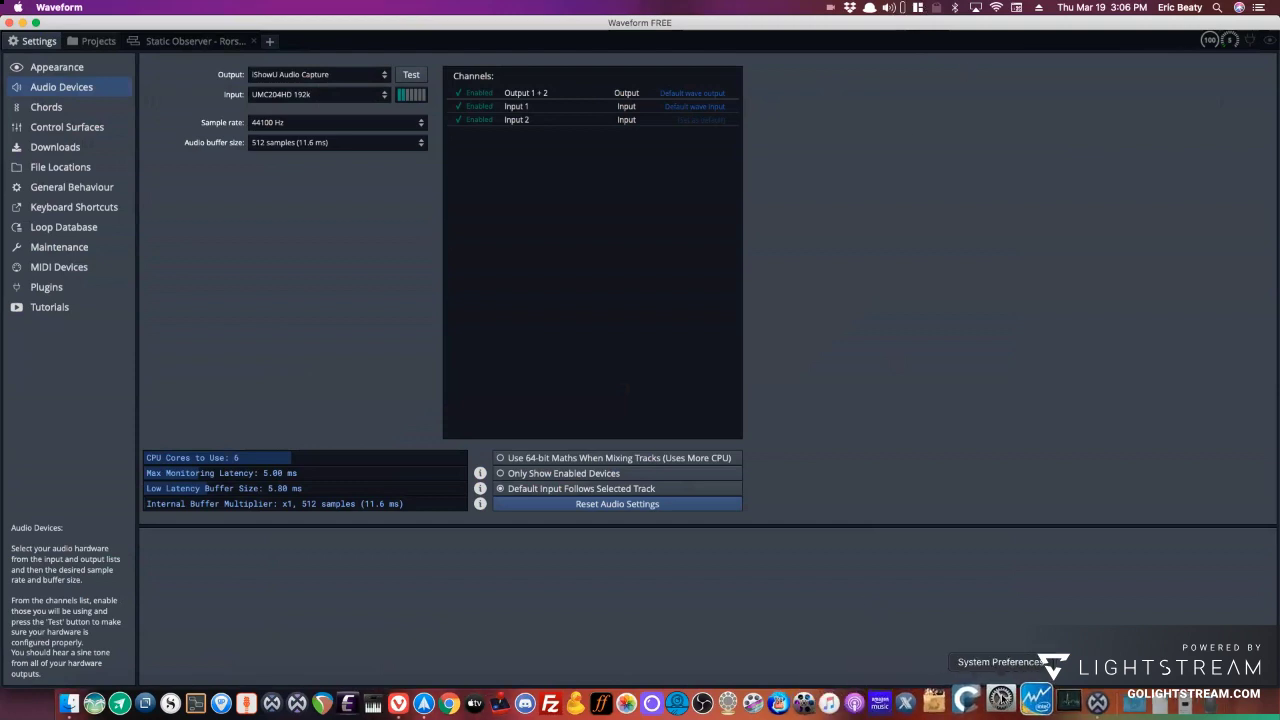
{"action": "left_click", "coordinate": [890, 7]}
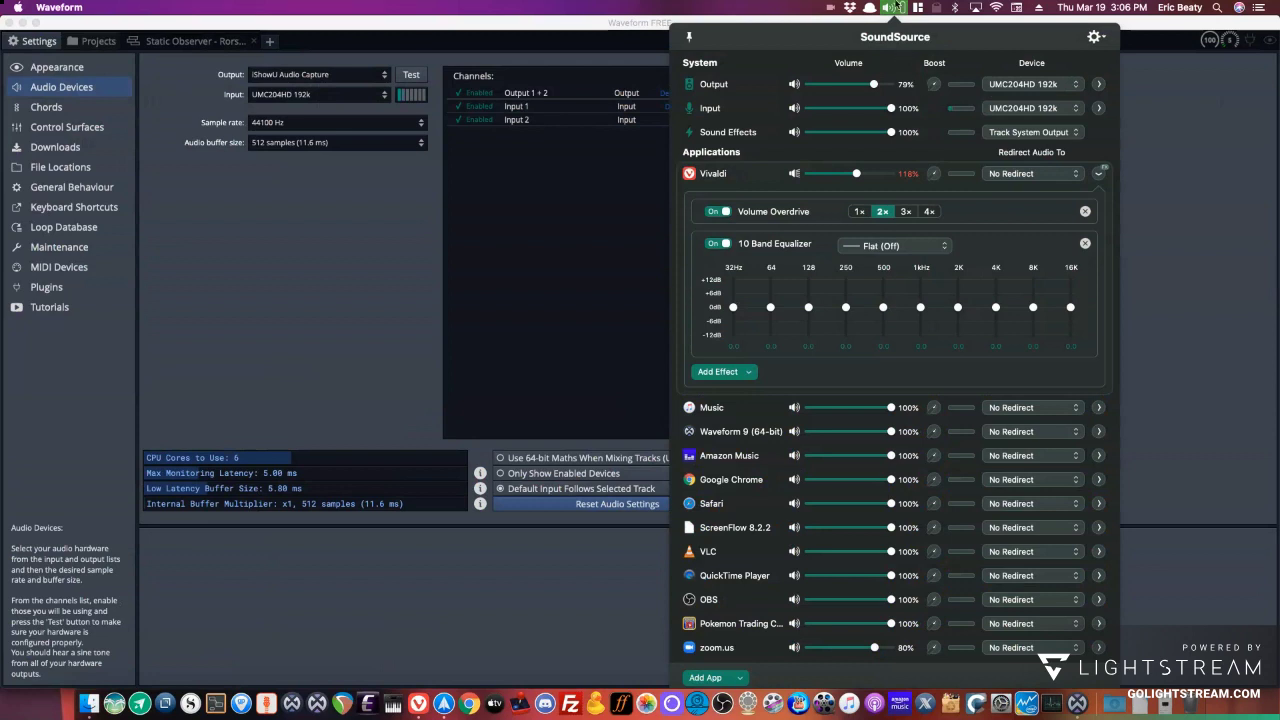
{"action": "left_click", "coordinate": [197, 145]}
{"action": "left_click", "coordinate": [173, 41]}
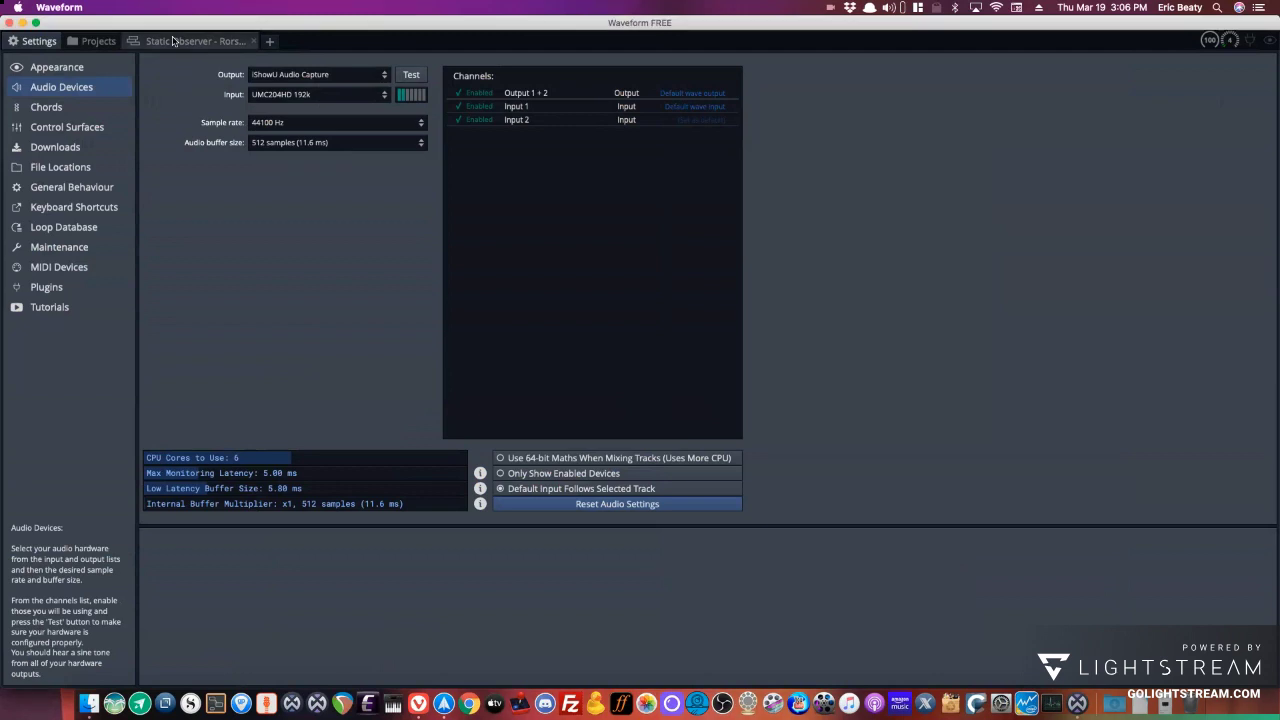
Start closing the Static Observer edit, cancel the closing, and look over its tracks down to the reverb returns.
{"action": "left_click", "coordinate": [253, 42]}
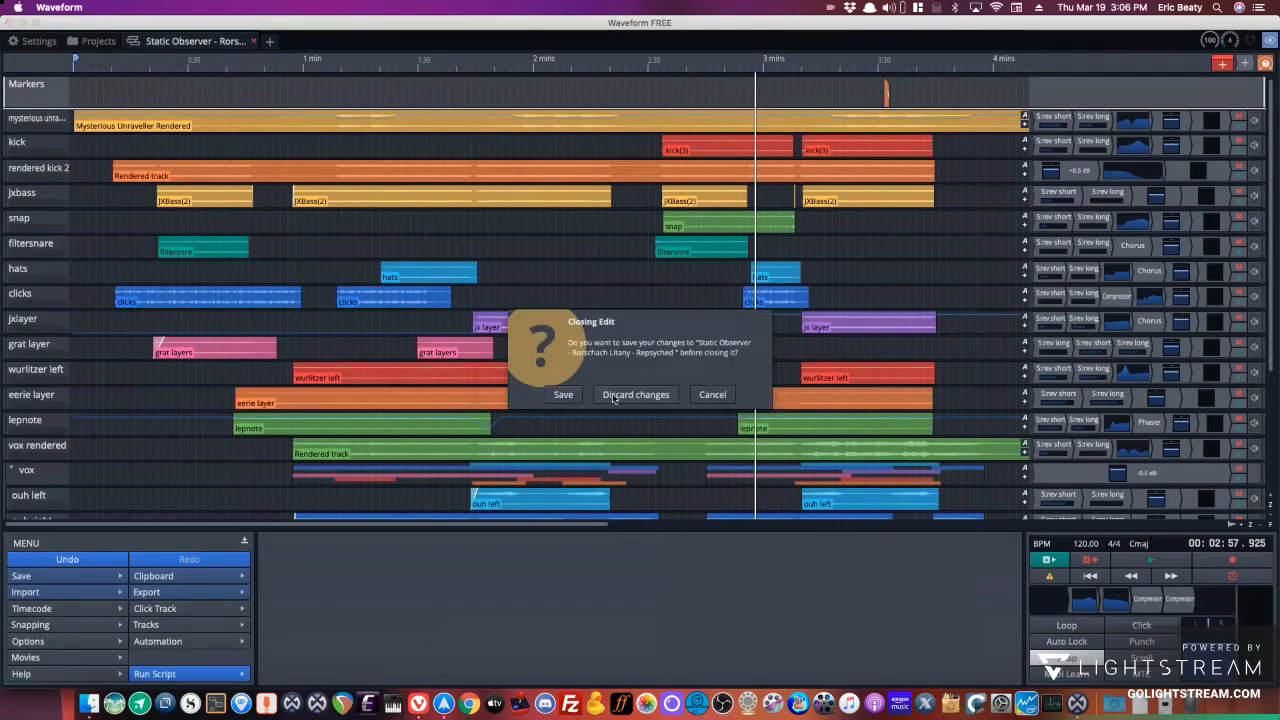
{"action": "left_click", "coordinate": [713, 396]}
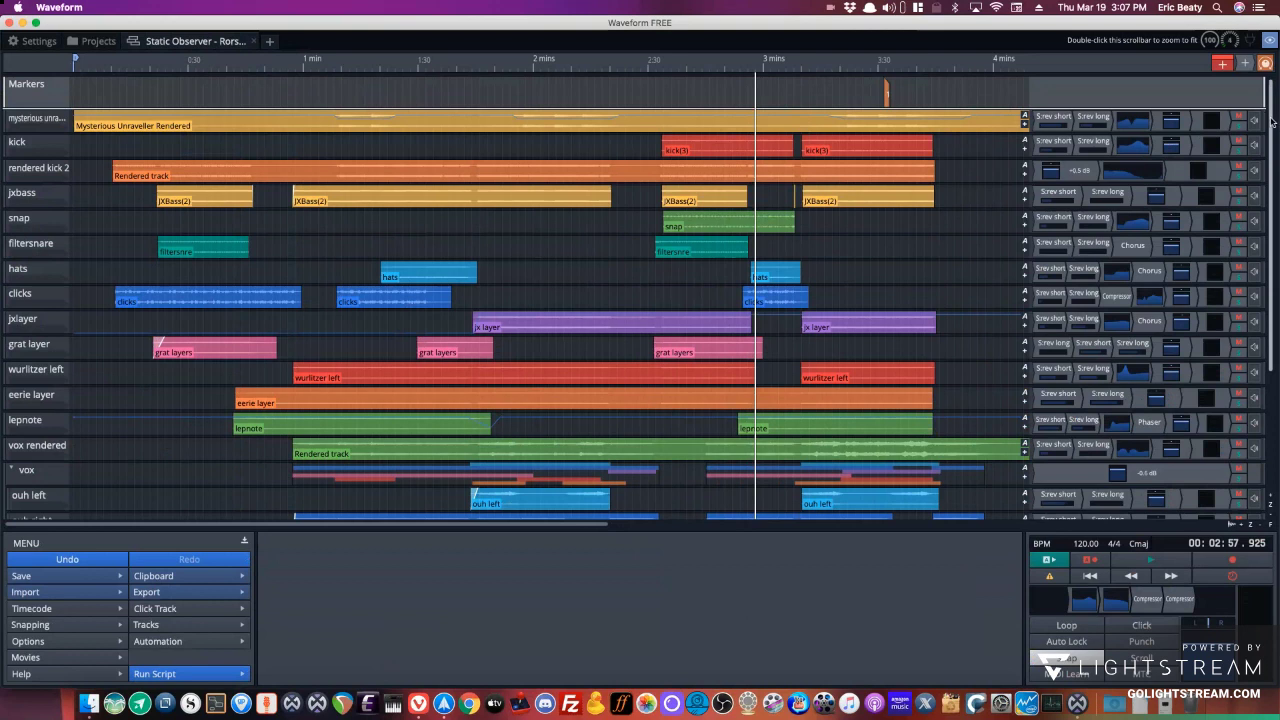
{"action": "mouse_move", "coordinate": [855, 140]}
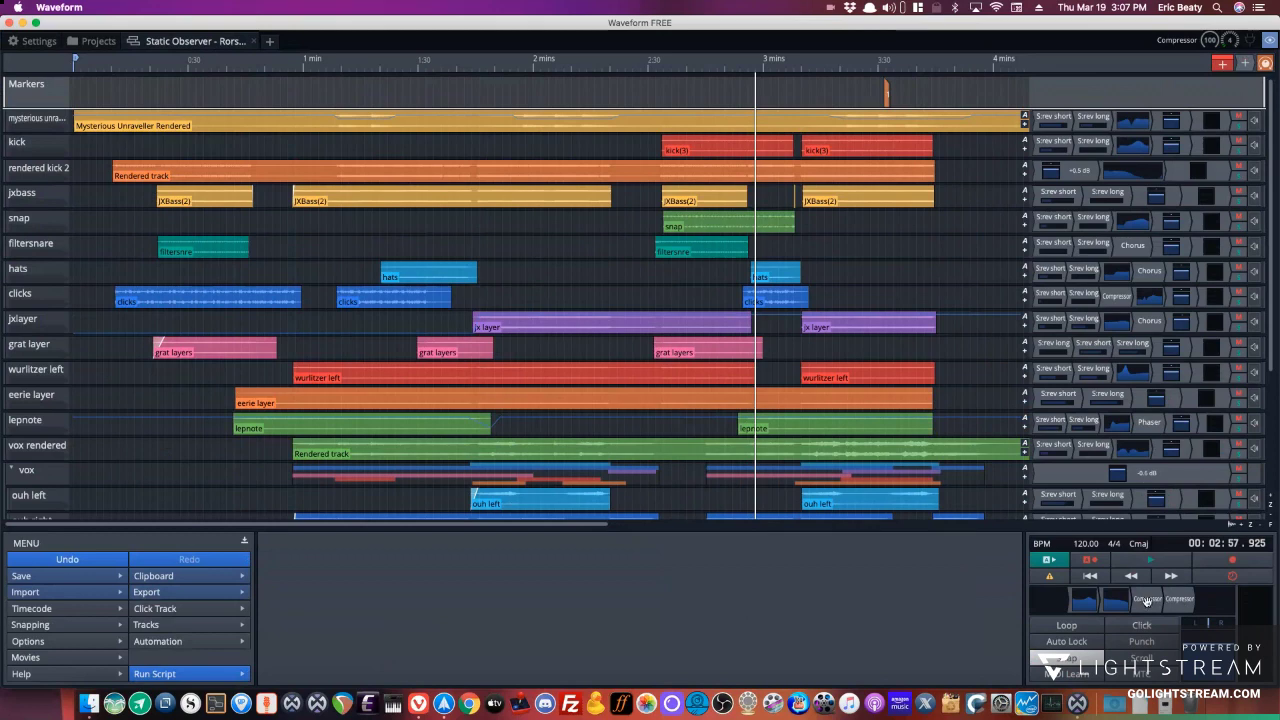
{"action": "scroll", "coordinate": [1034, 406], "scroll_direction": "down", "scroll_amount": 5}
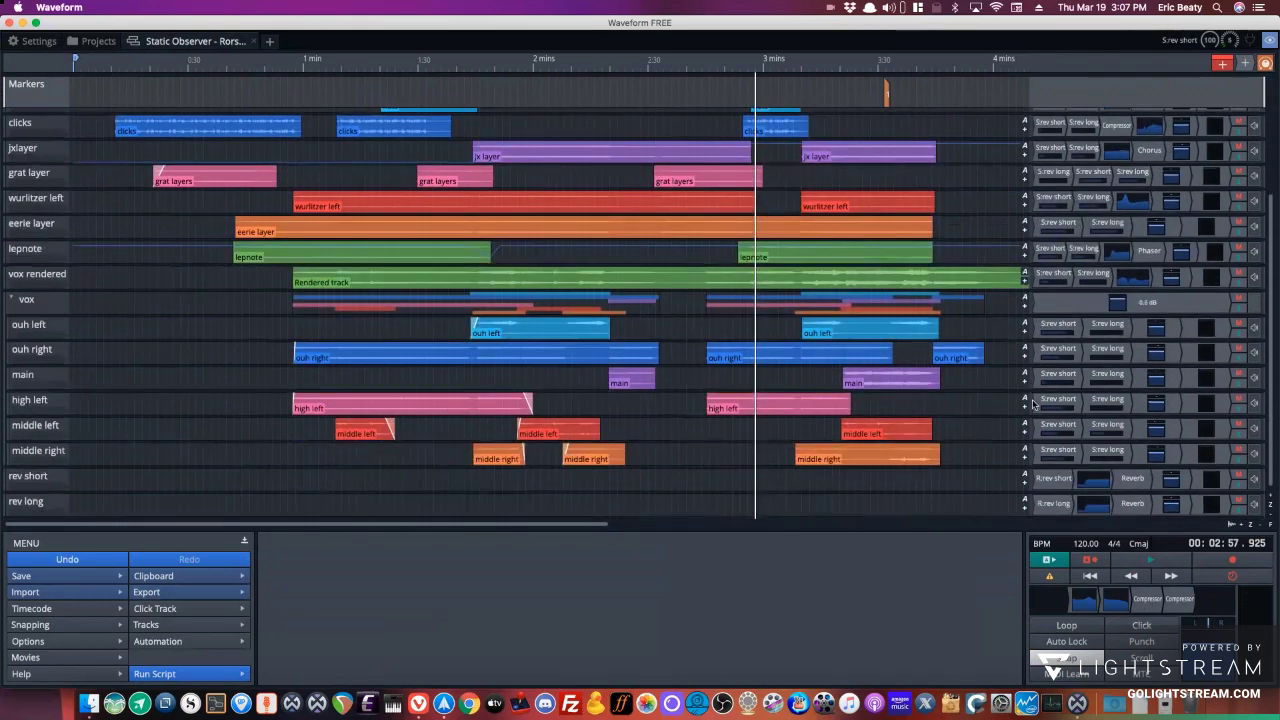
{"action": "scroll", "coordinate": [1034, 406], "scroll_direction": "up", "scroll_amount": 1}
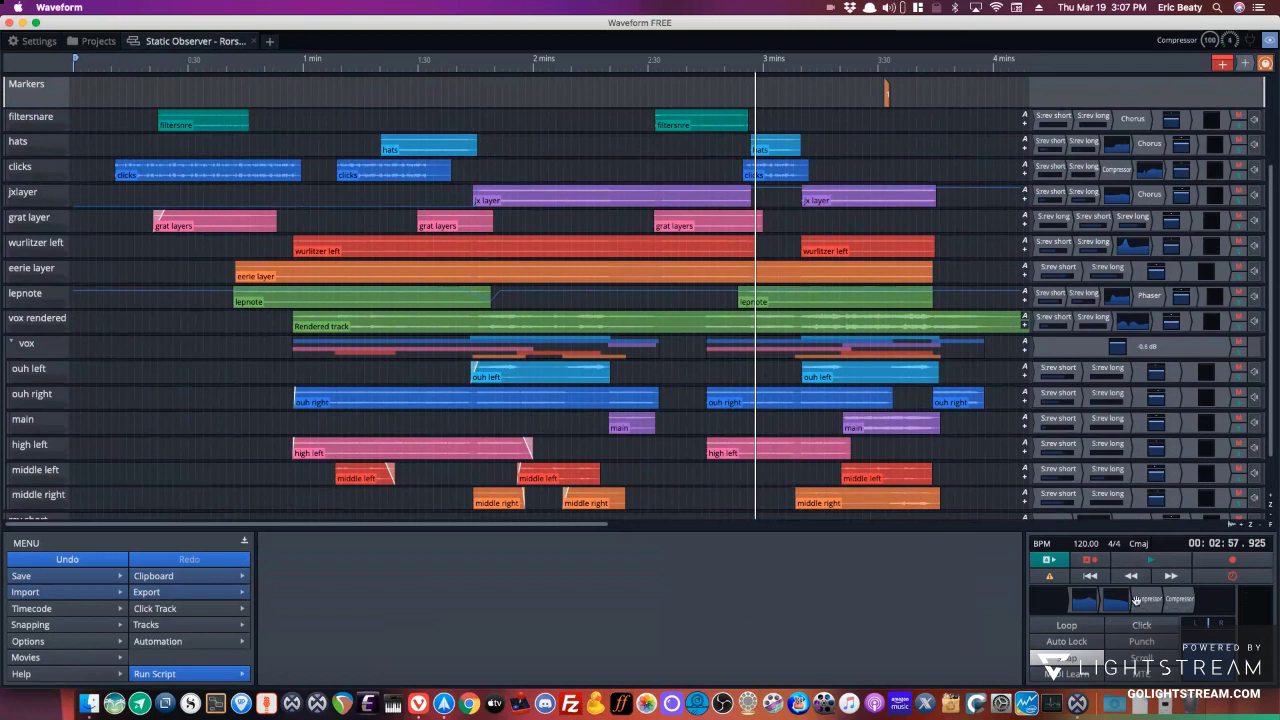
Browse the Waveform effect, instrument and utility plugins available for the master plugin chain without adding any.
{"action": "mouse_move", "coordinate": [1181, 598]}
{"action": "left_mouse_down"}
{"action": "mouse_move", "coordinate": [1240, 62]}
{"action": "mouse_move", "coordinate": [1192, 598]}
{"action": "left_mouse_up"}
{"action": "left_click", "coordinate": [1192, 600]}
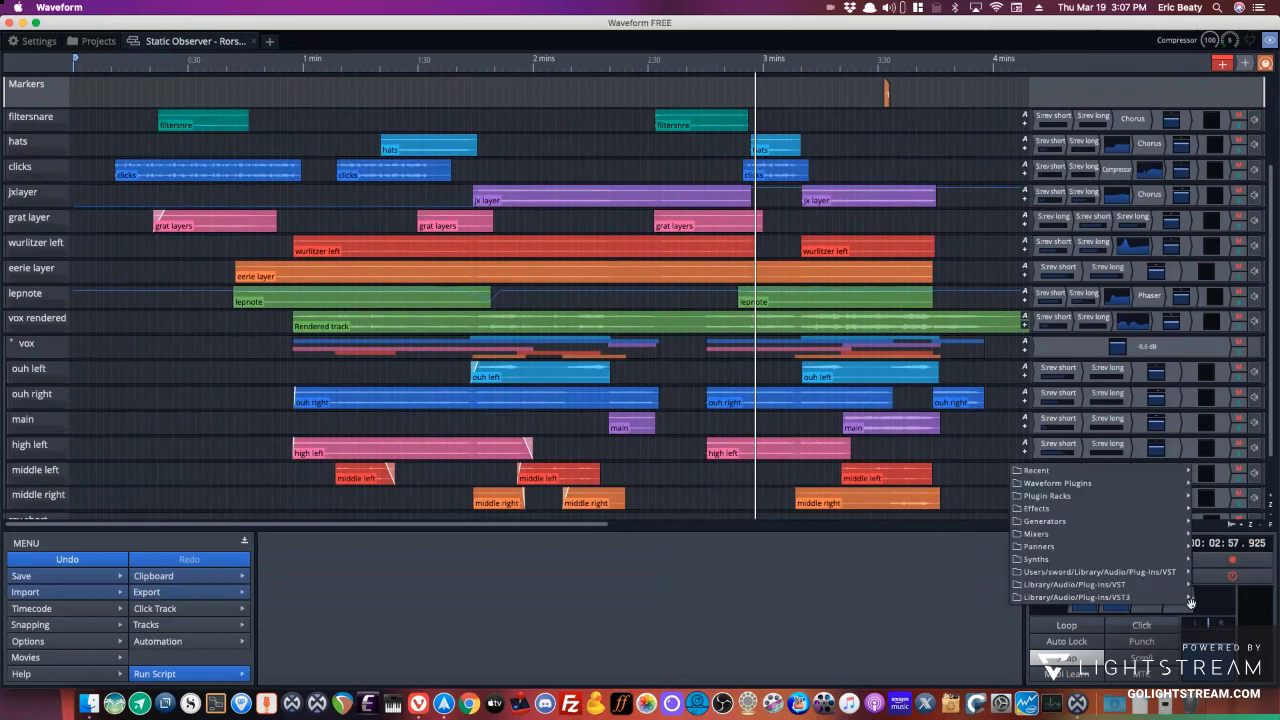
{"action": "mouse_move", "coordinate": [1071, 485]}
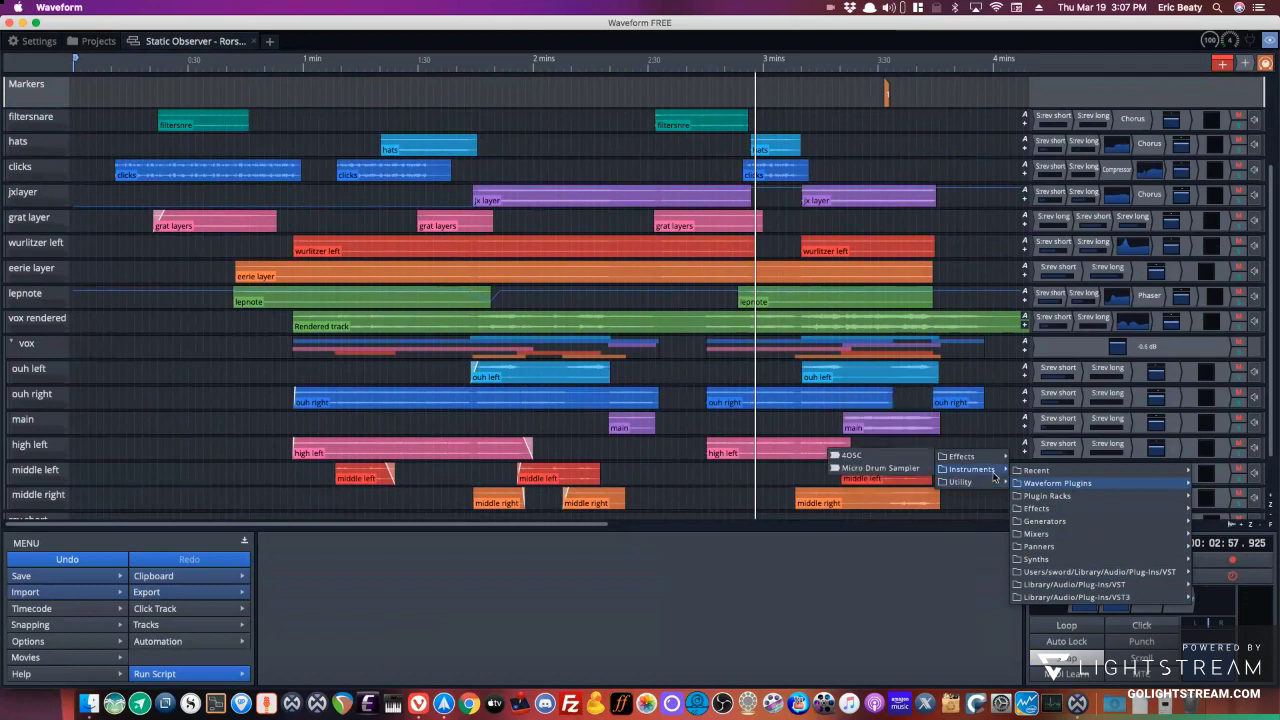
{"action": "mouse_move", "coordinate": [960, 481]}
{"action": "left_click", "coordinate": [870, 442]}
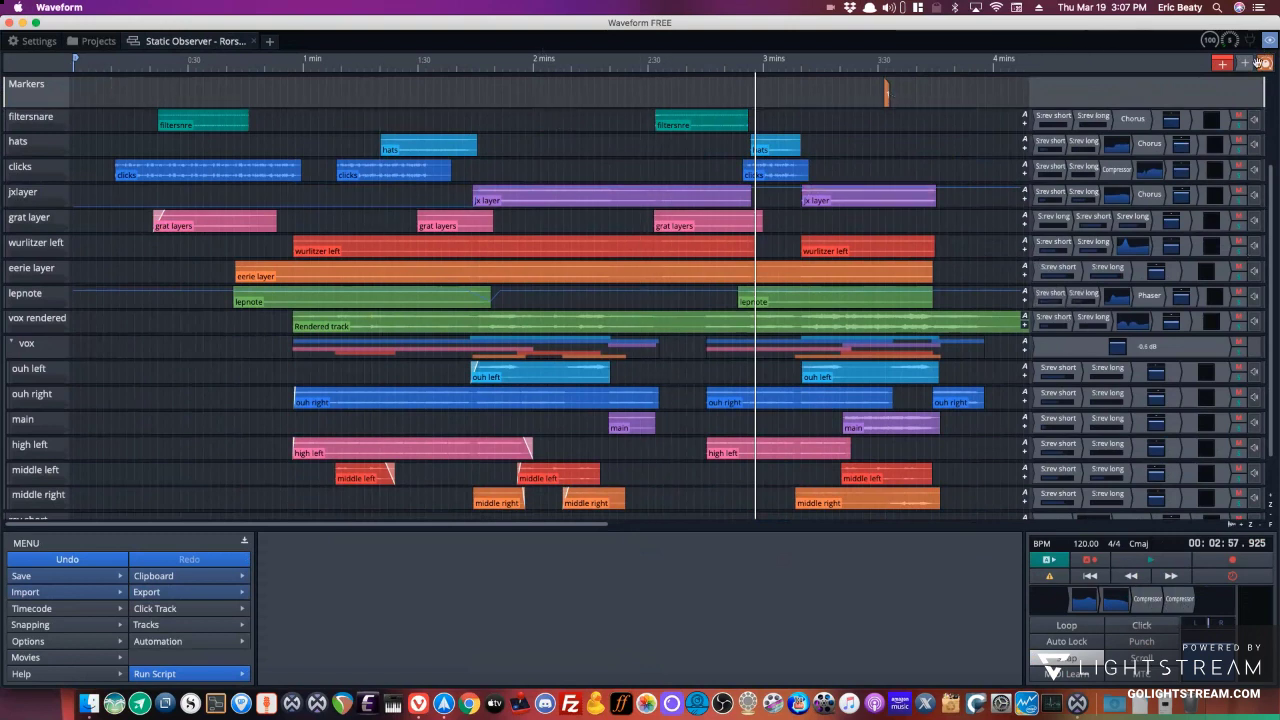
Add a Text utility plugin at the start of the filtersnare track's plugin chain.
{"action": "left_click_drag", "start_coordinate": [1132, 118], "coordinate": [1040, 124]}
{"action": "mouse_move", "coordinate": [1030, 141]}
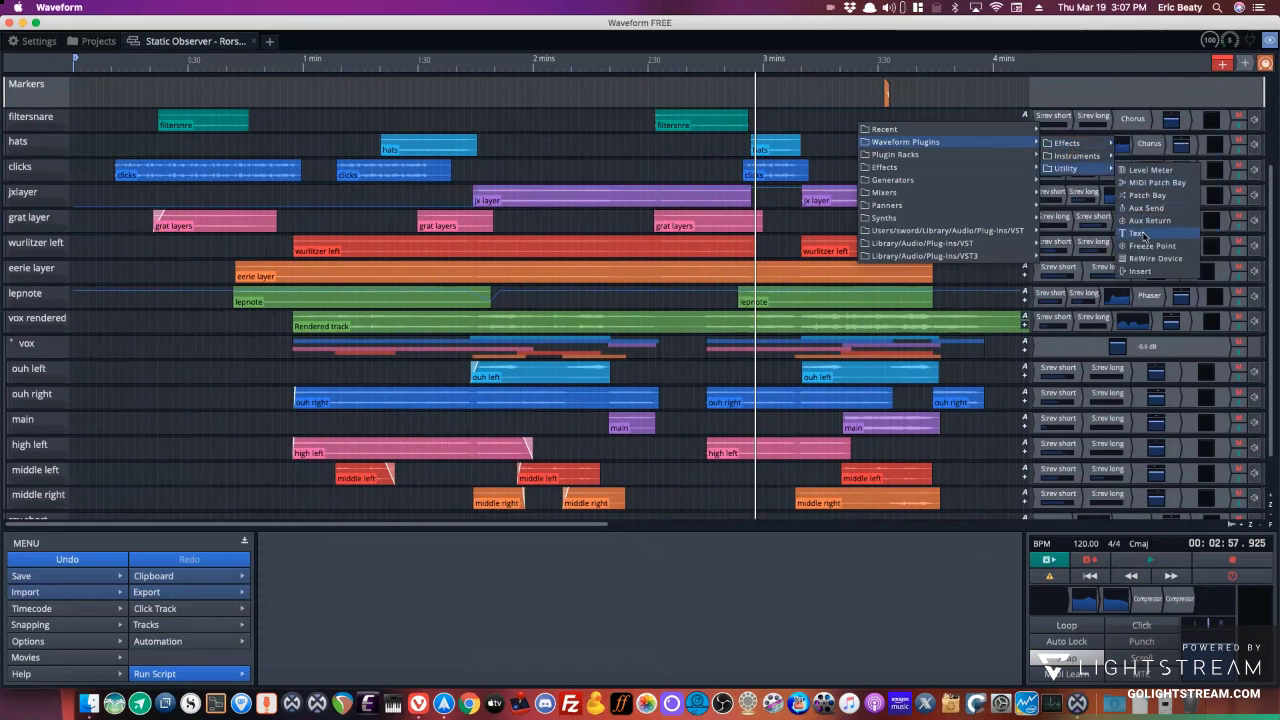
{"action": "left_click", "coordinate": [1140, 233]}
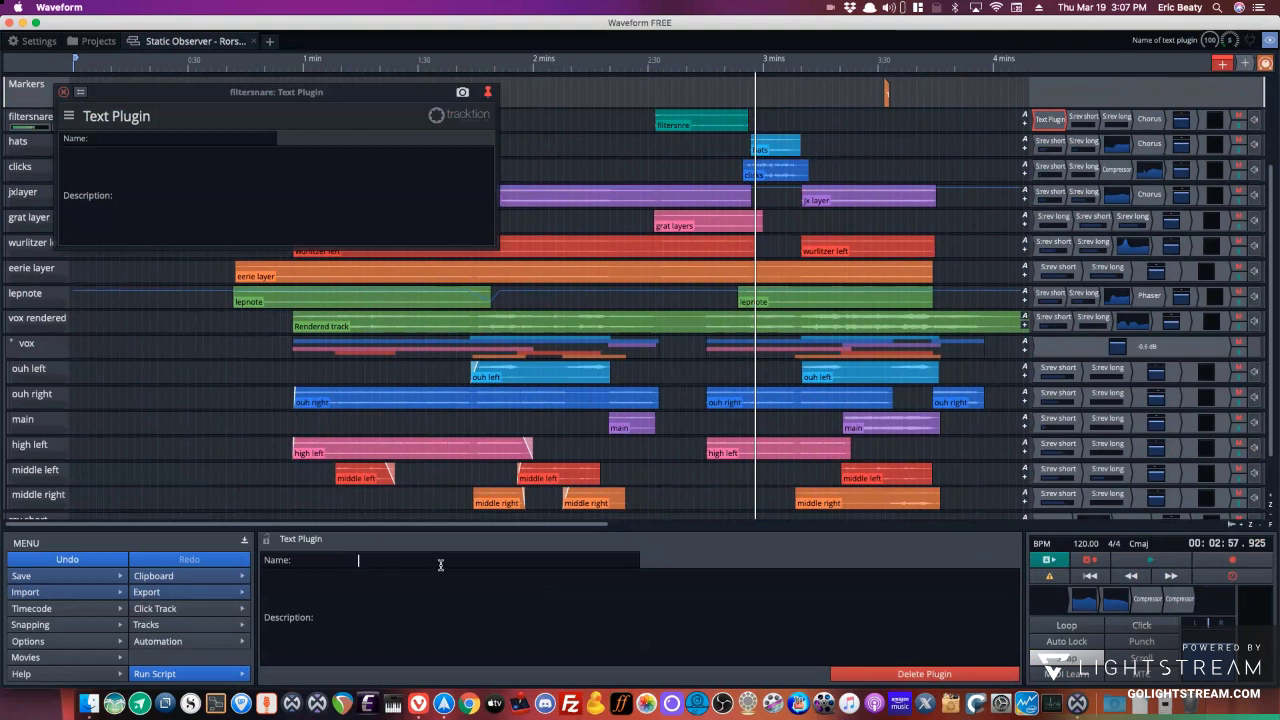
Fill the Text Plugin's description with several lines of random sample text and clear it again.
{"action": "left_click", "coordinate": [352, 594]}
{"action": "type", "text": "jklfajkl;asklASJDlk;asjdlfk;lajsdlk;j"}
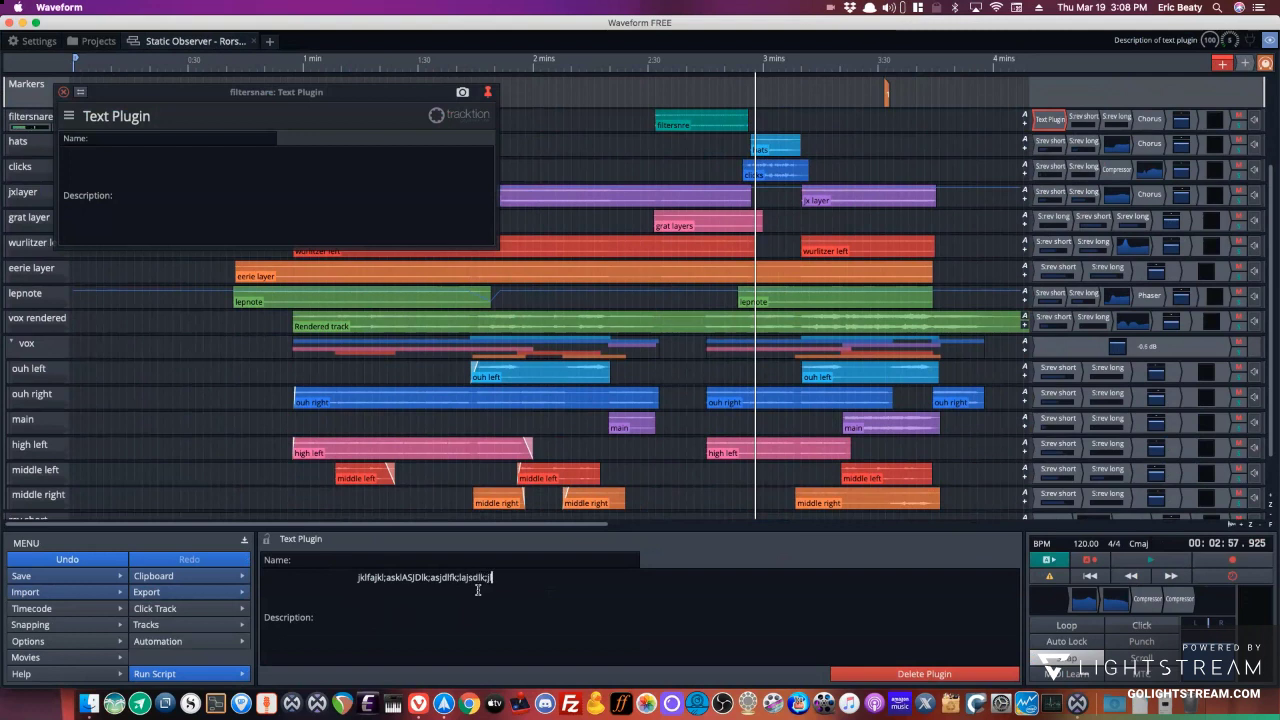
{"action": "type", "text": "lkja;sdfjklfajlk;asjdlkfslk;sJJJKFLAJ;ASLK;DSAFJKLAFSKJLJADS"}
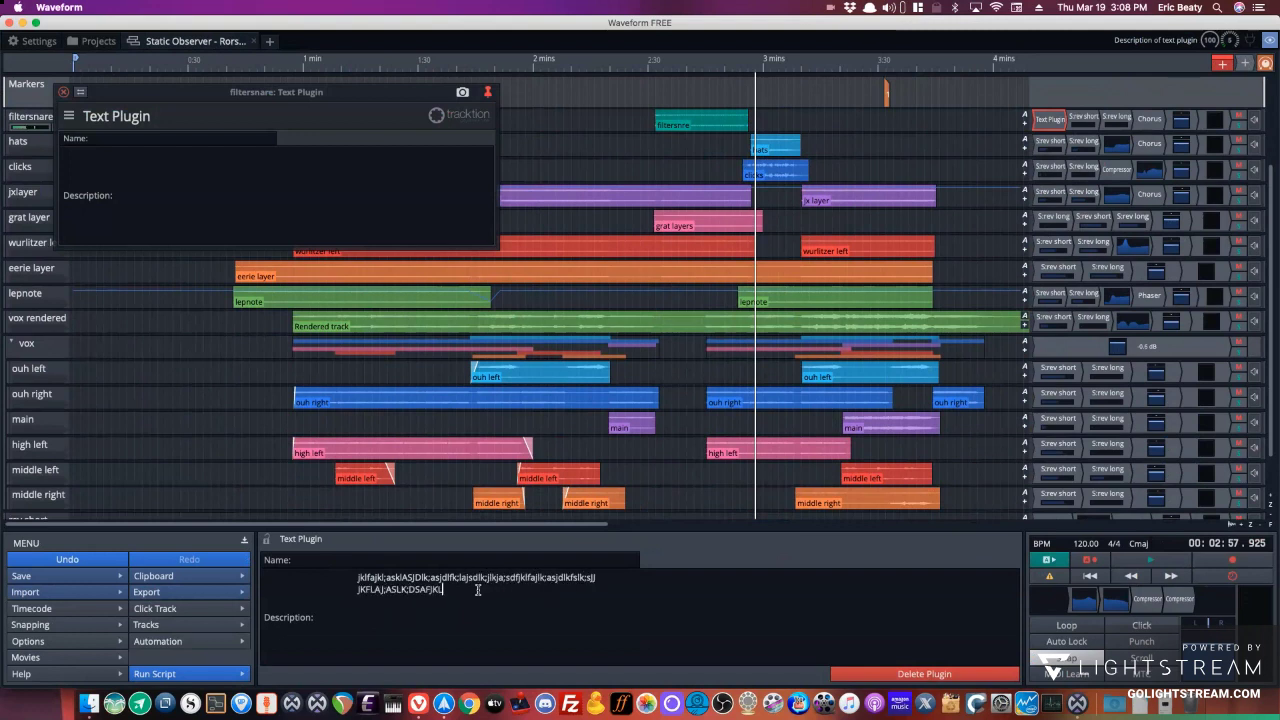
{"action": "key", "text": "Return"}
{"action": "type", "text": "JKLASJDLK;ASJL;KFAJLK;ASDJFKL;JLAK;SD"}
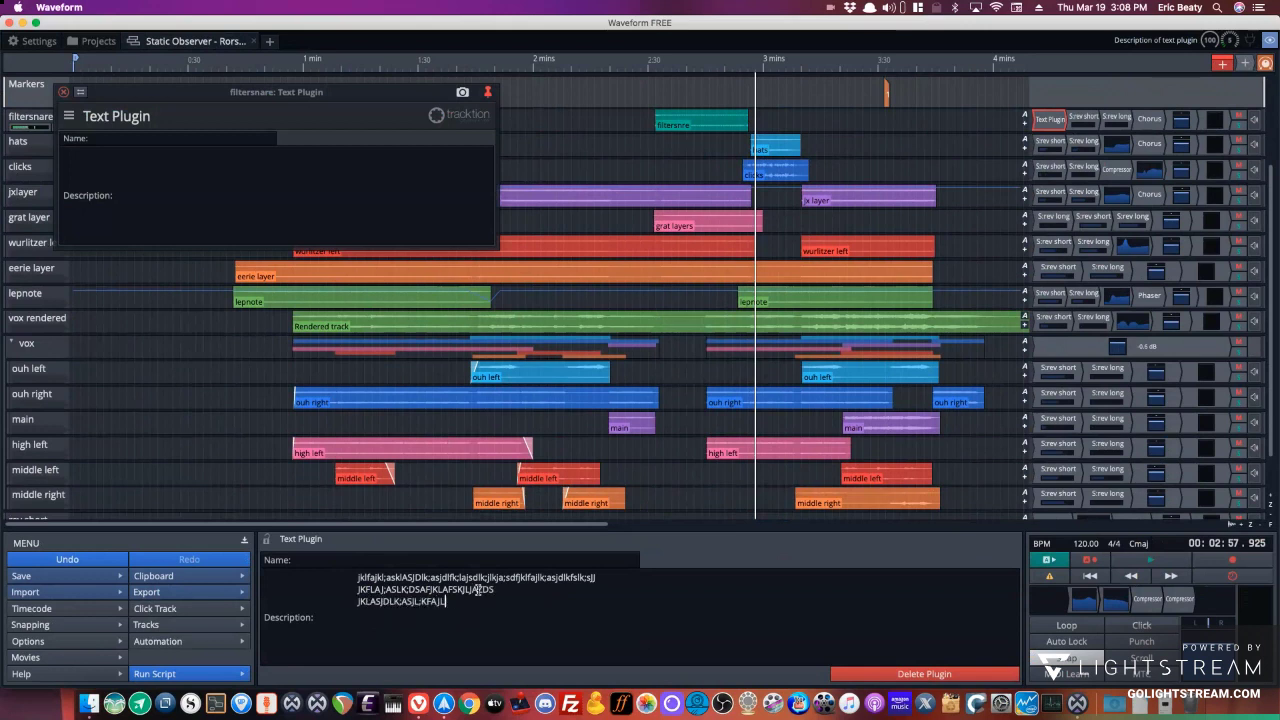
{"action": "key", "text": "Return"}
{"action": "type", "text": "JLKAFSJLK;AL;KASDLKFJDJ"}
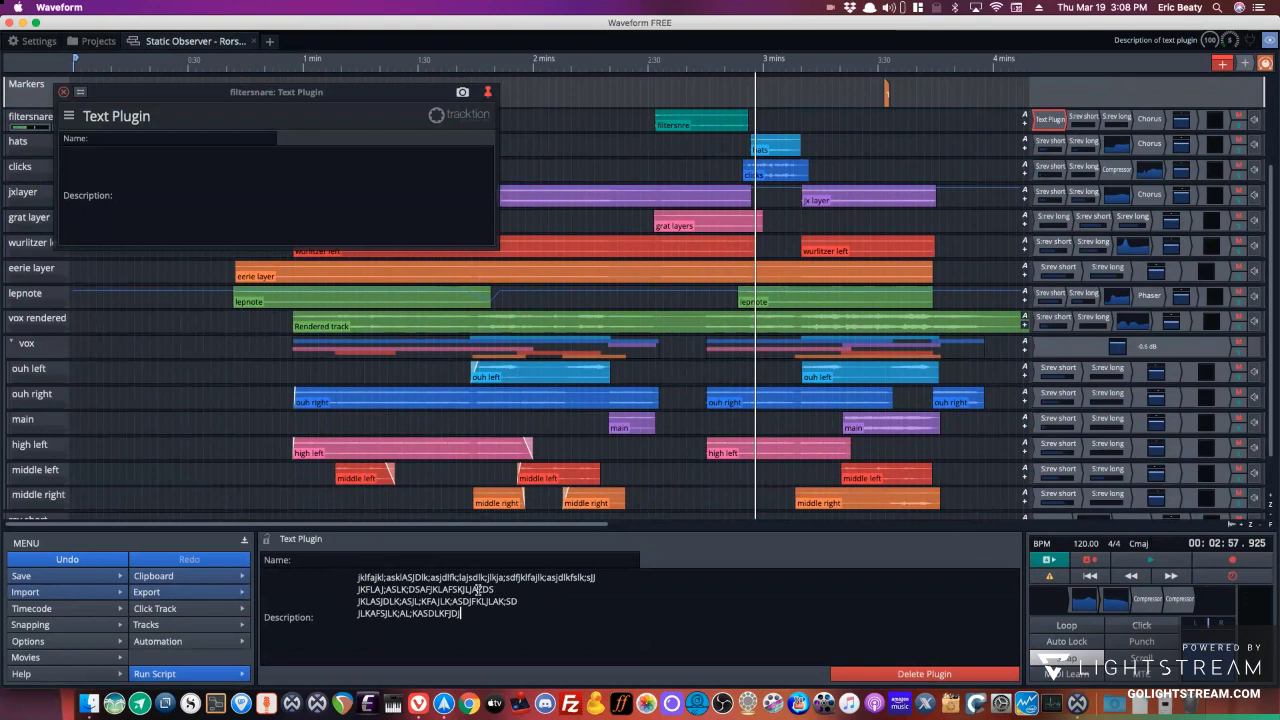
{"action": "key", "text": "super+a"}
{"action": "key", "text": "BackSpace"}
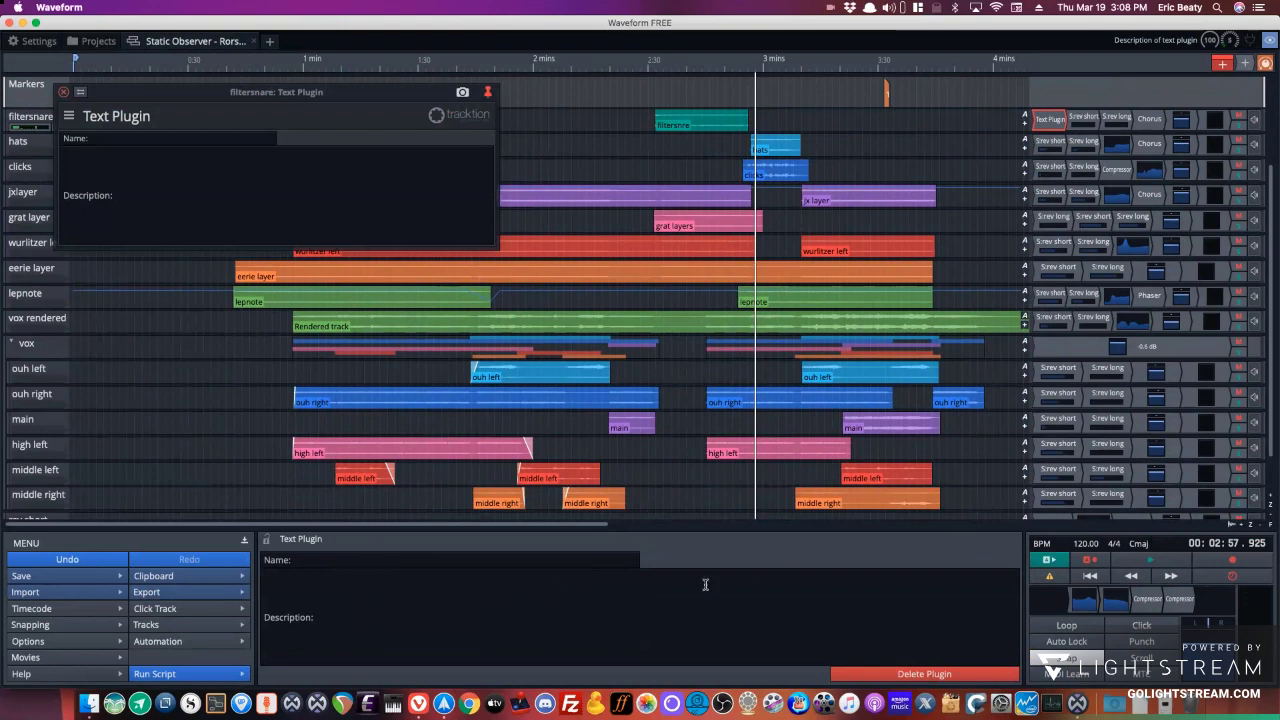
Delete the Text Plugin from the filtersnare track and close the Static Observer edit, discarding its changes.
{"action": "right_click", "coordinate": [1047, 117]}
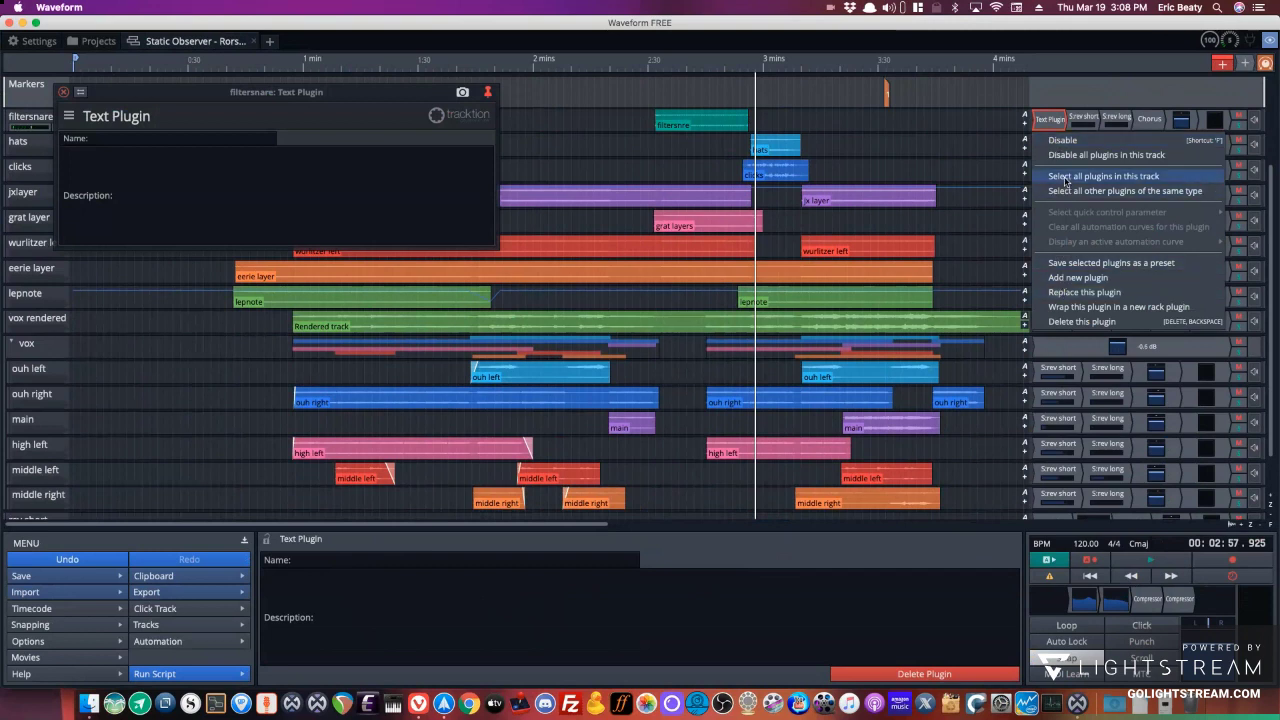
{"action": "left_click", "coordinate": [1076, 322]}
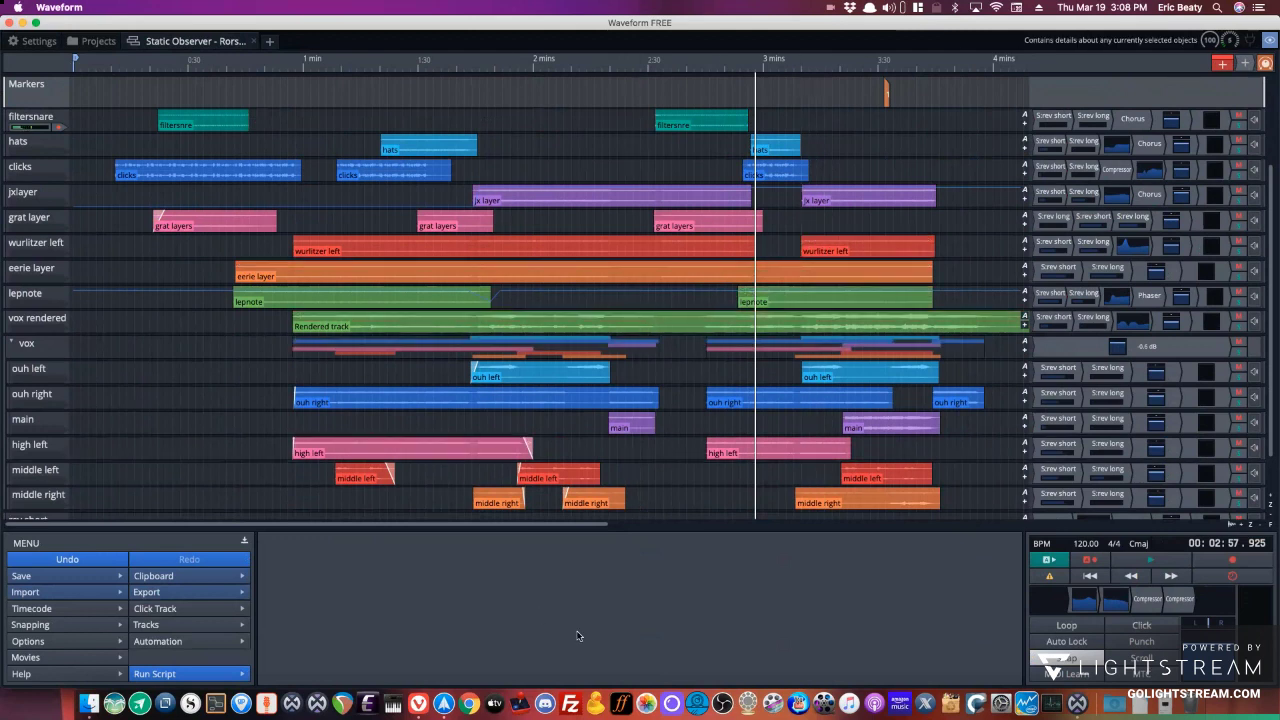
{"action": "left_click", "coordinate": [254, 41]}
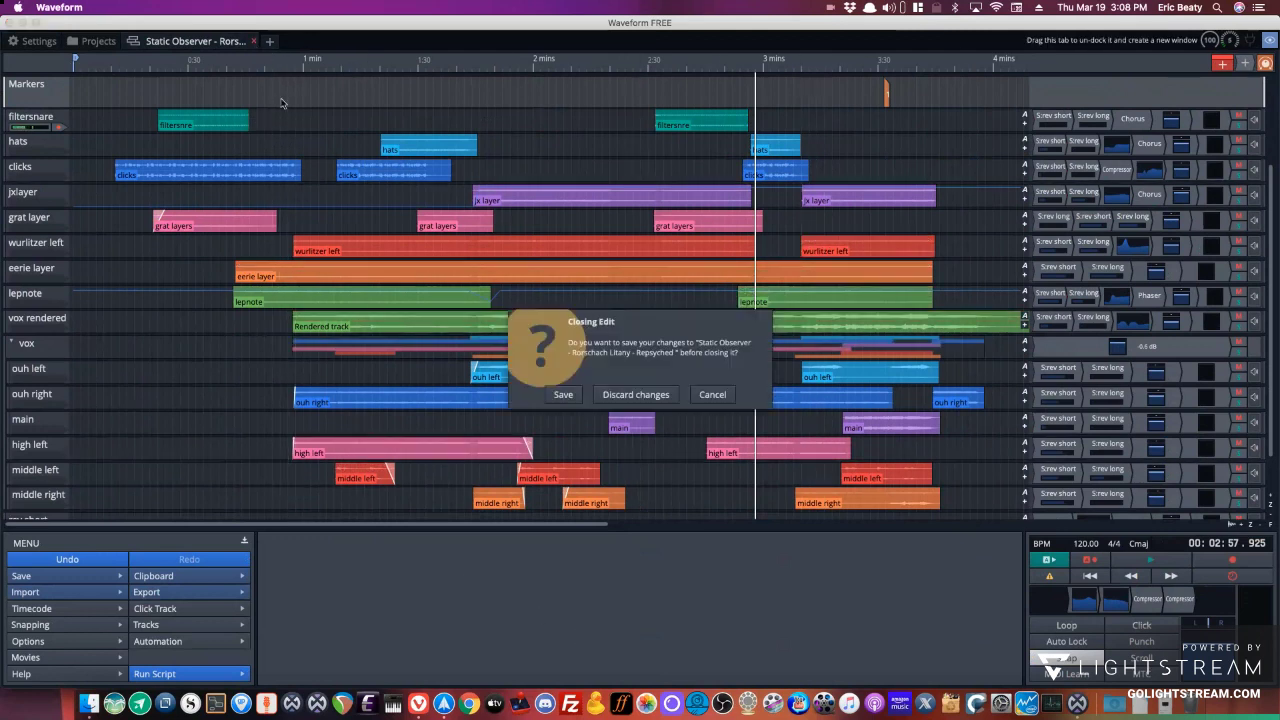
{"action": "left_click", "coordinate": [635, 394]}
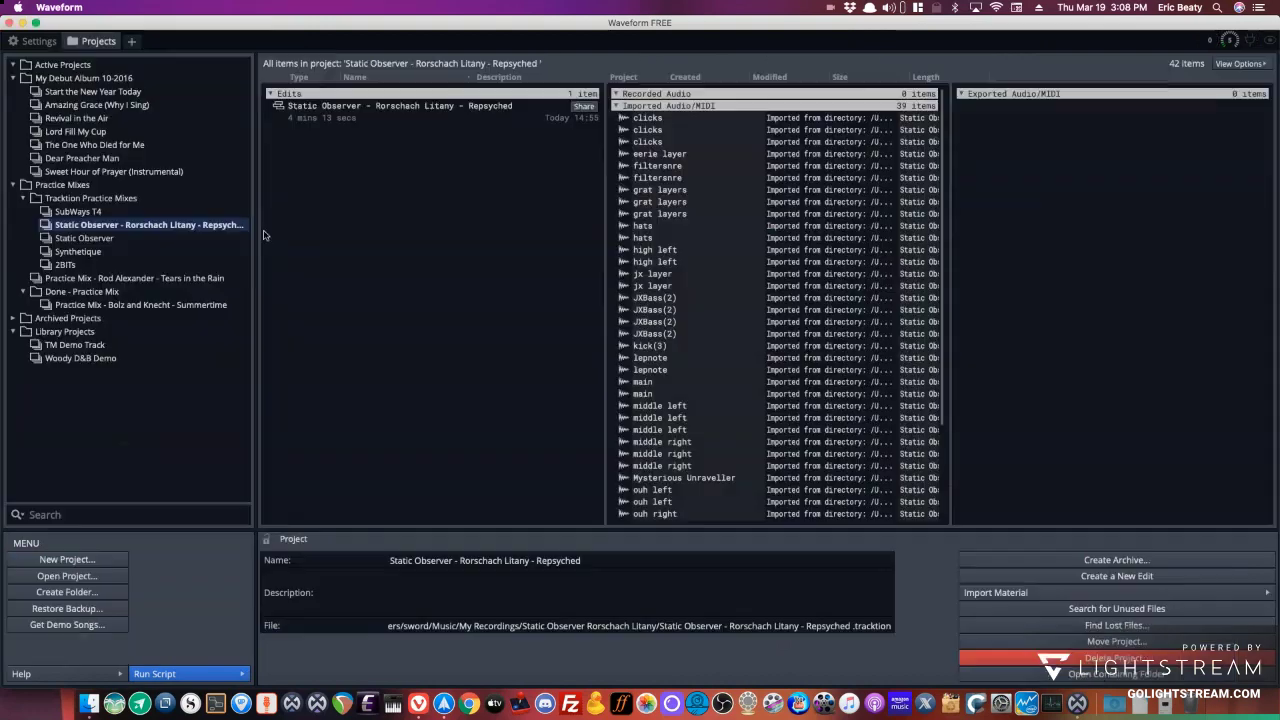
In the Start the New Year Today project, select Edit 7 (Final Mix) (Waveform 9), check Lightstream, and open the edit in Waveform.
{"action": "left_click", "coordinate": [82, 91]}
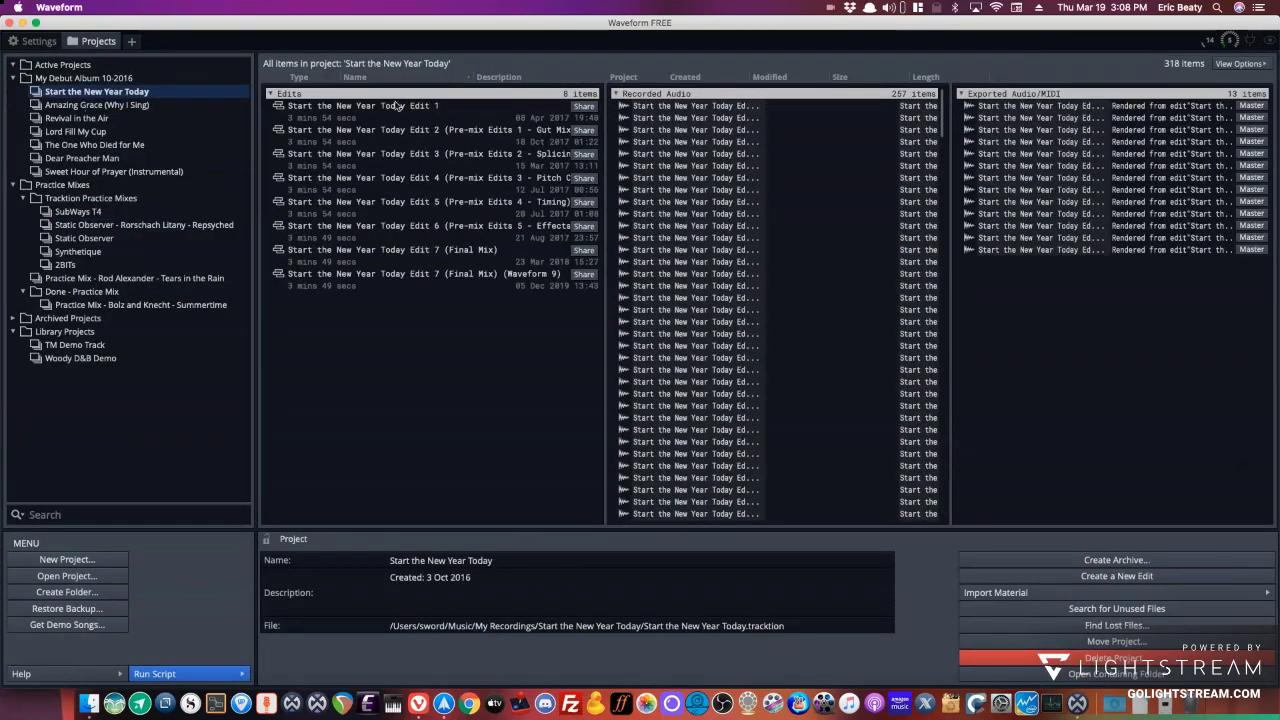
{"action": "left_click", "coordinate": [410, 280]}
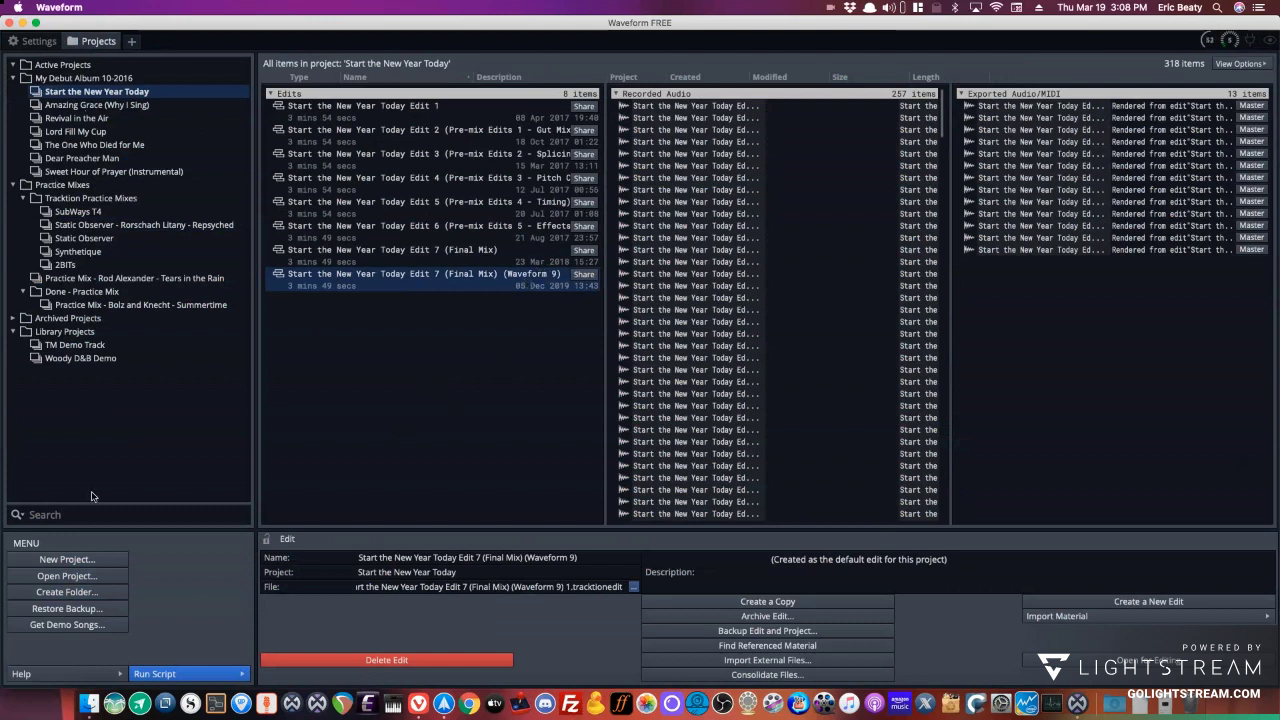
{"action": "left_click", "coordinate": [440, 703]}
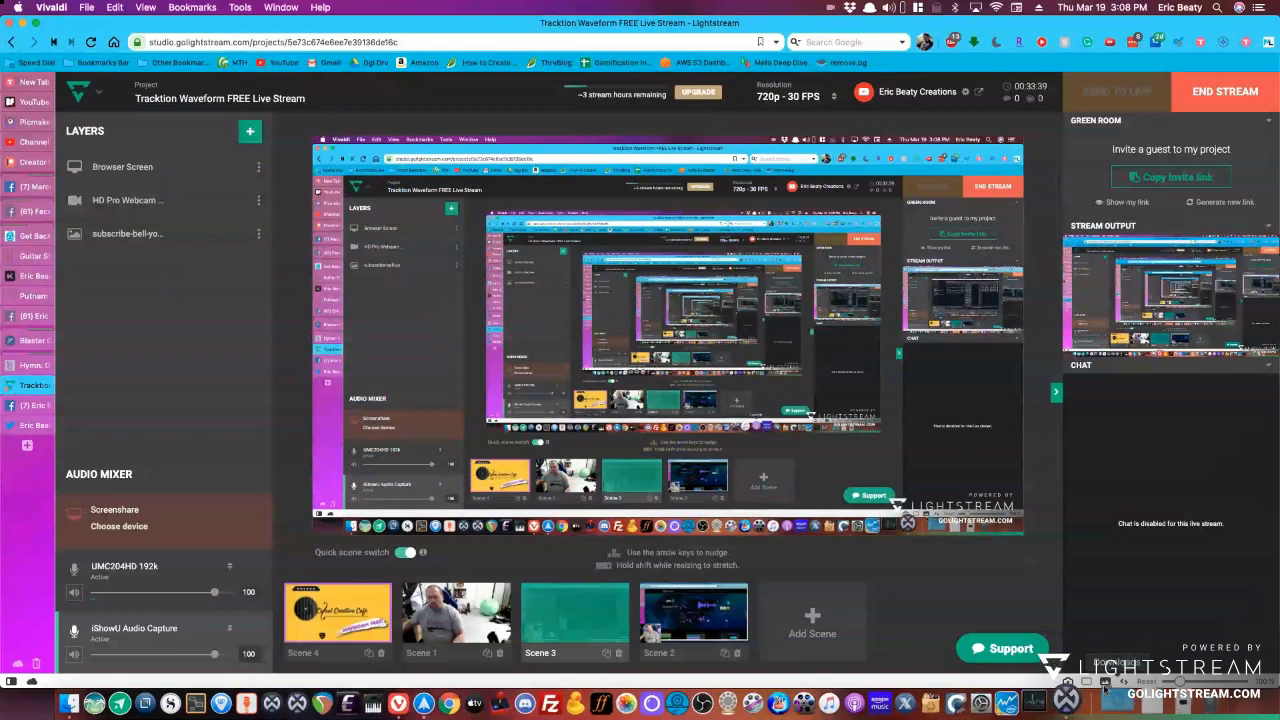
{"action": "left_click", "coordinate": [316, 698]}
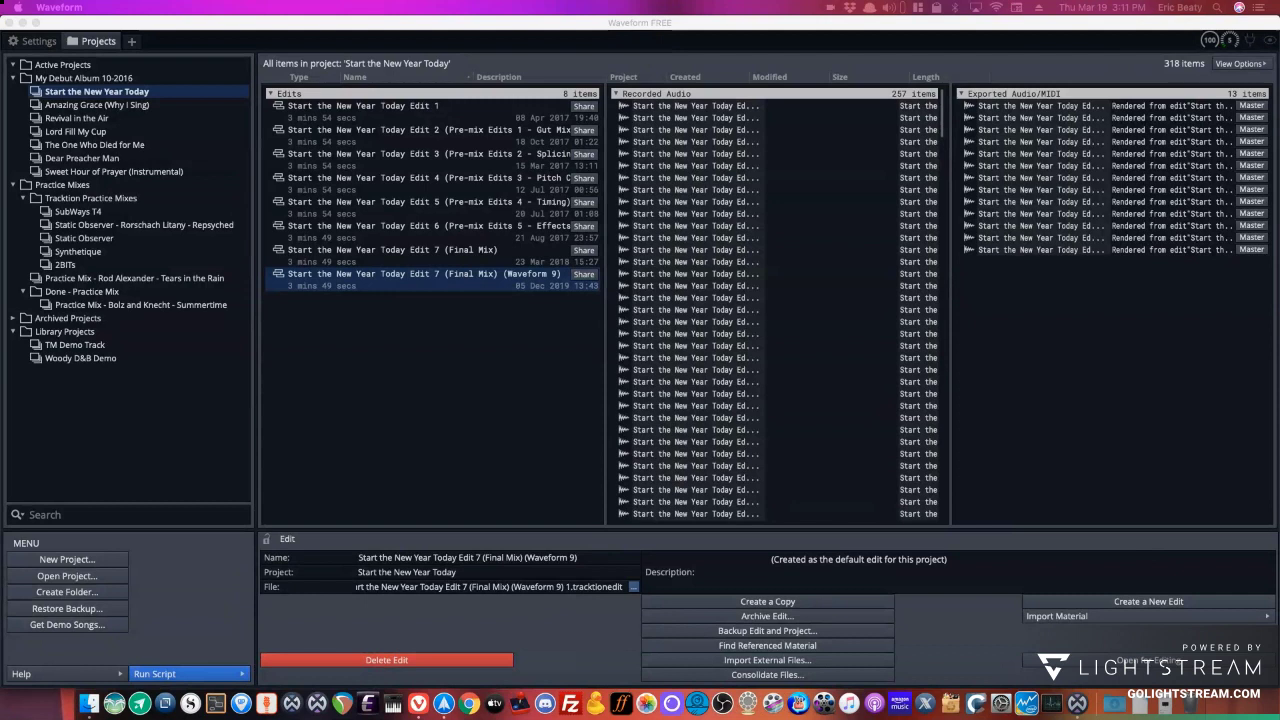
{"action": "left_click", "coordinate": [339, 305]}
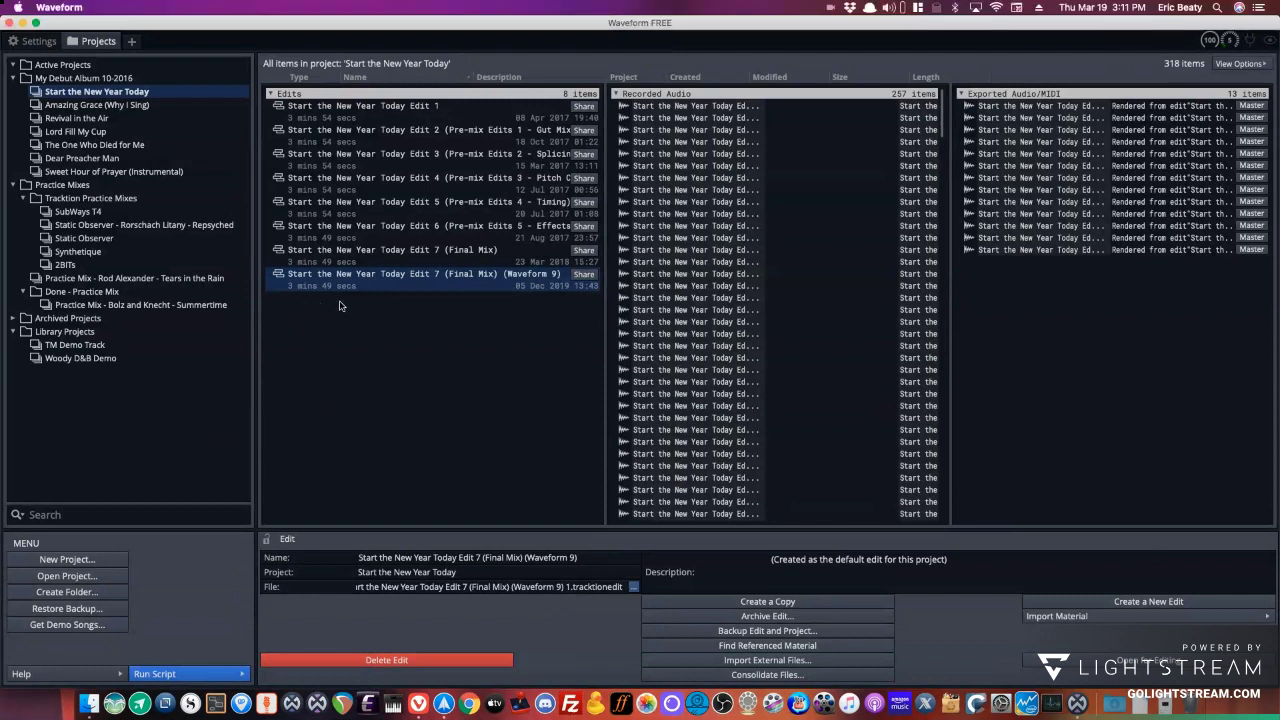
{"action": "double_click", "coordinate": [368, 274]}
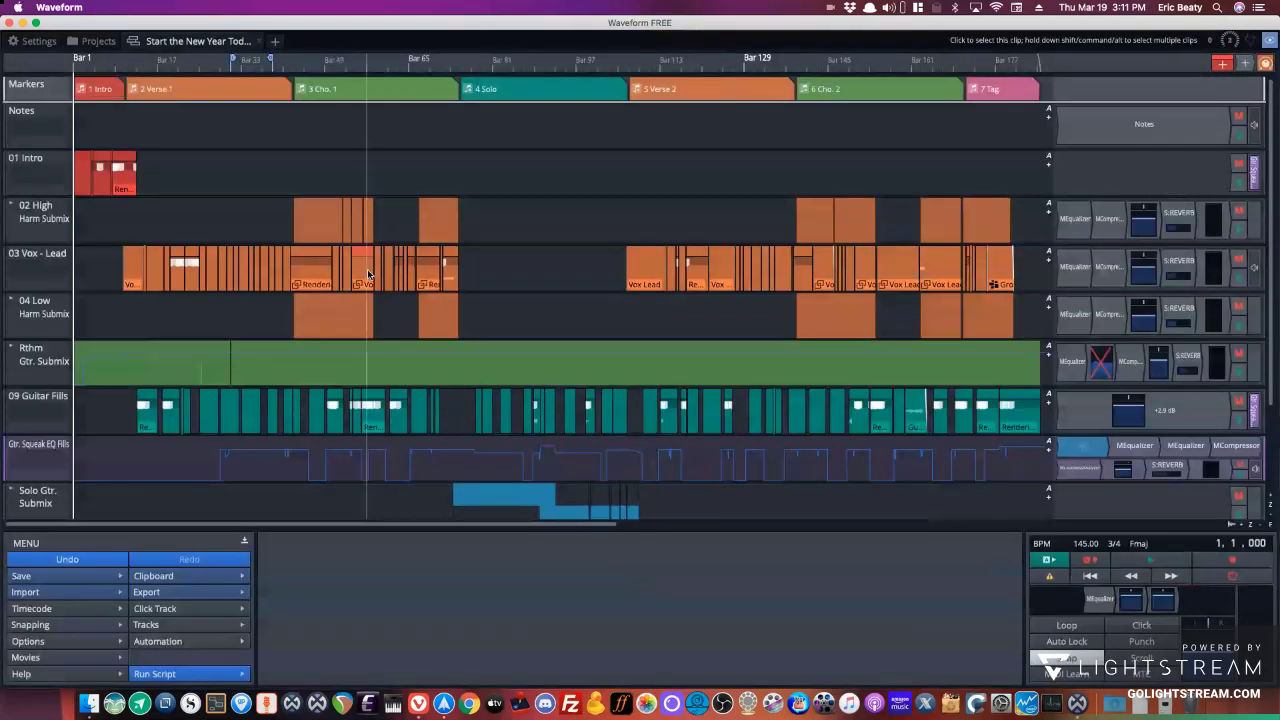
Check the running stream in Lightstream and, back in Waveform, inspect the CPU usage and plugin sandbox status indicators.
{"action": "key", "text": "super+Tab"}
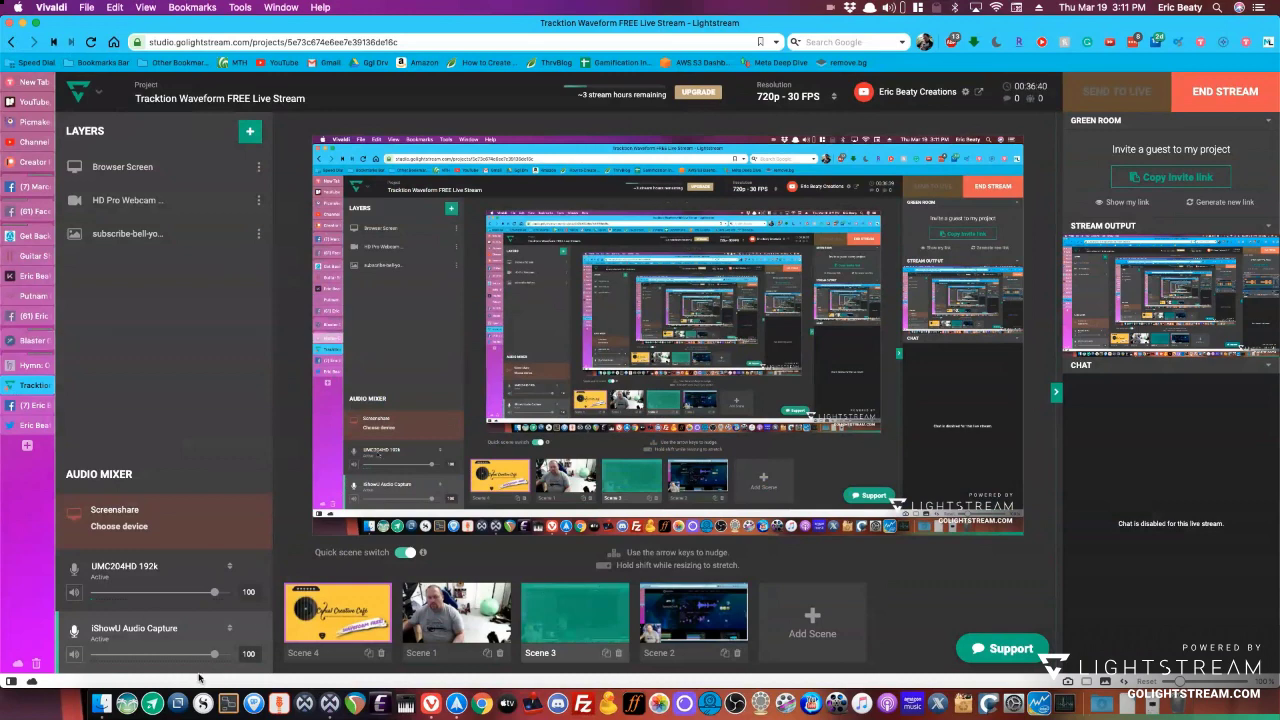
{"action": "left_click", "coordinate": [330, 703]}
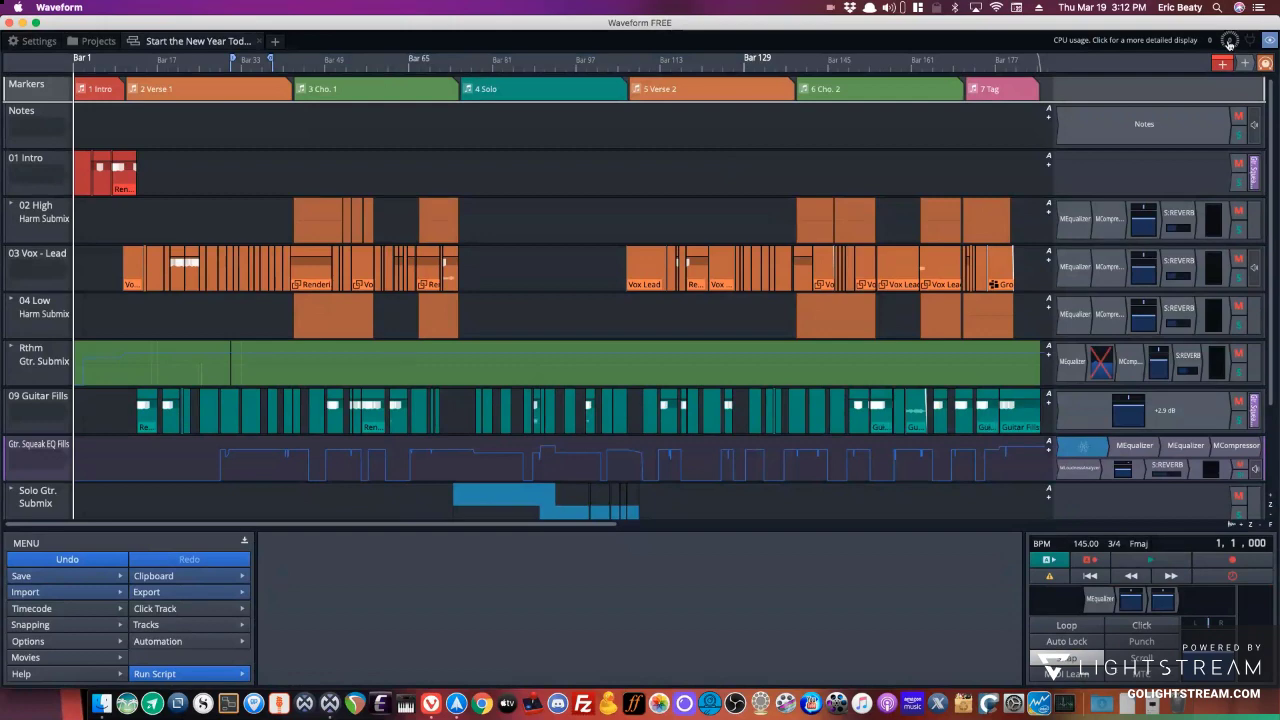
{"action": "key", "text": "super+Tab"}
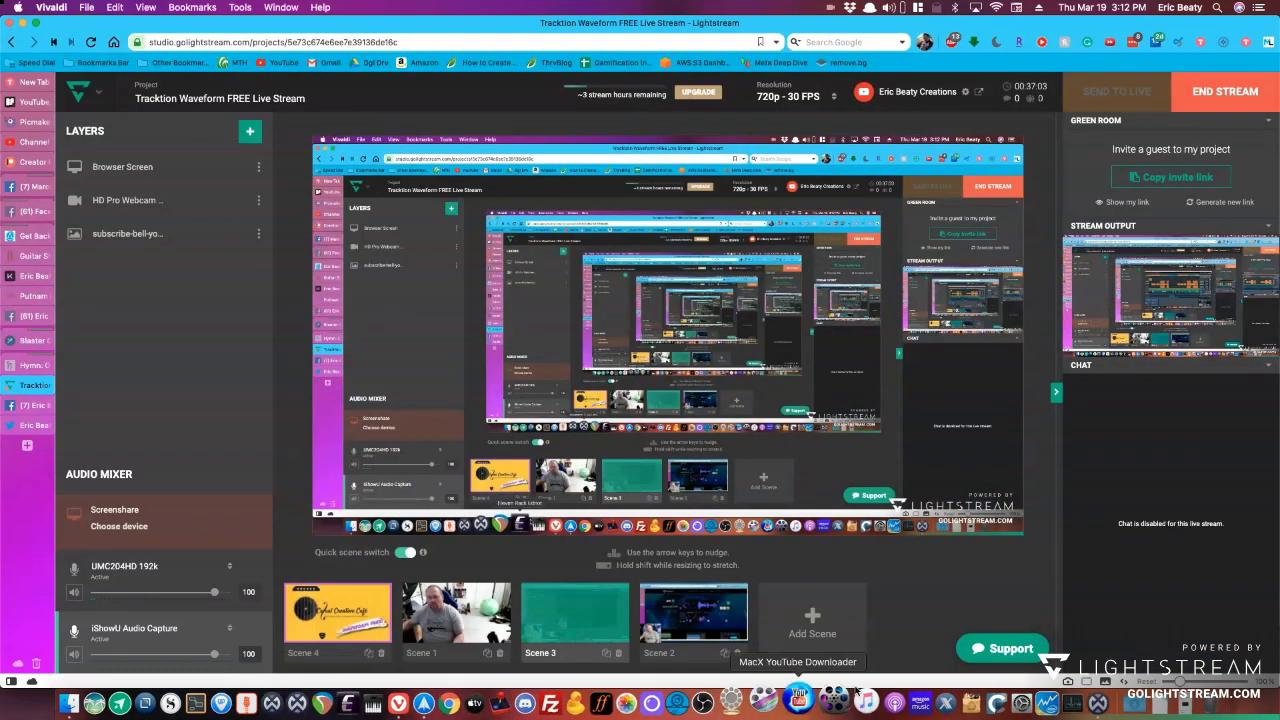
{"action": "left_click", "coordinate": [1098, 702]}
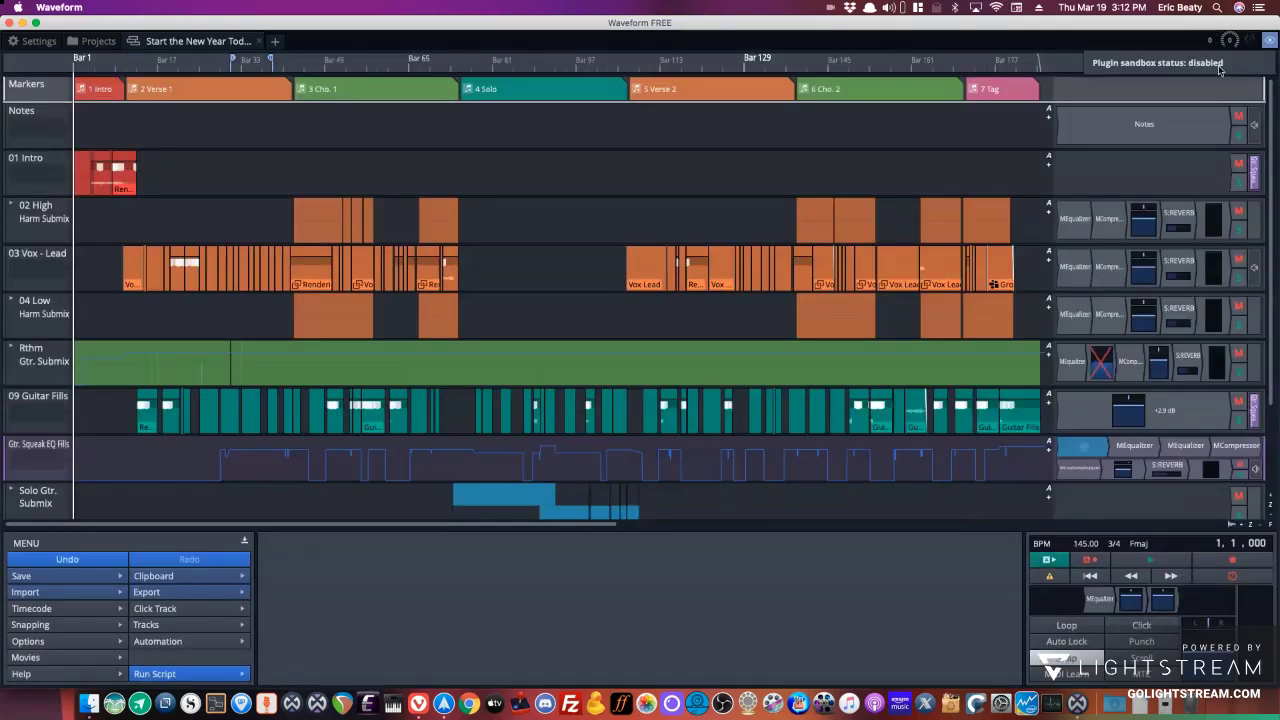
Enable Plugin Sandboxing (Beta) in the plugin settings, then close and reopen Start the New Year Today Edit 7 (Final Mix) (Waveform 9).
{"action": "left_click", "coordinate": [38, 41]}
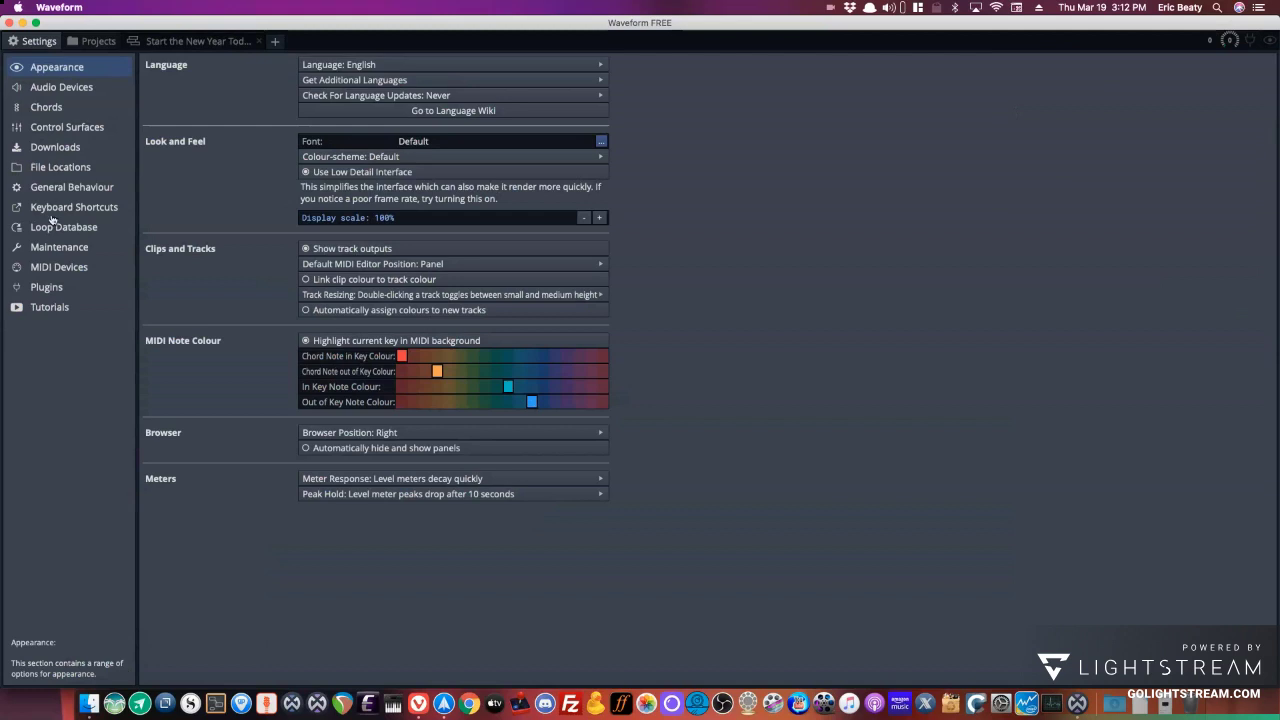
{"action": "left_click", "coordinate": [46, 288]}
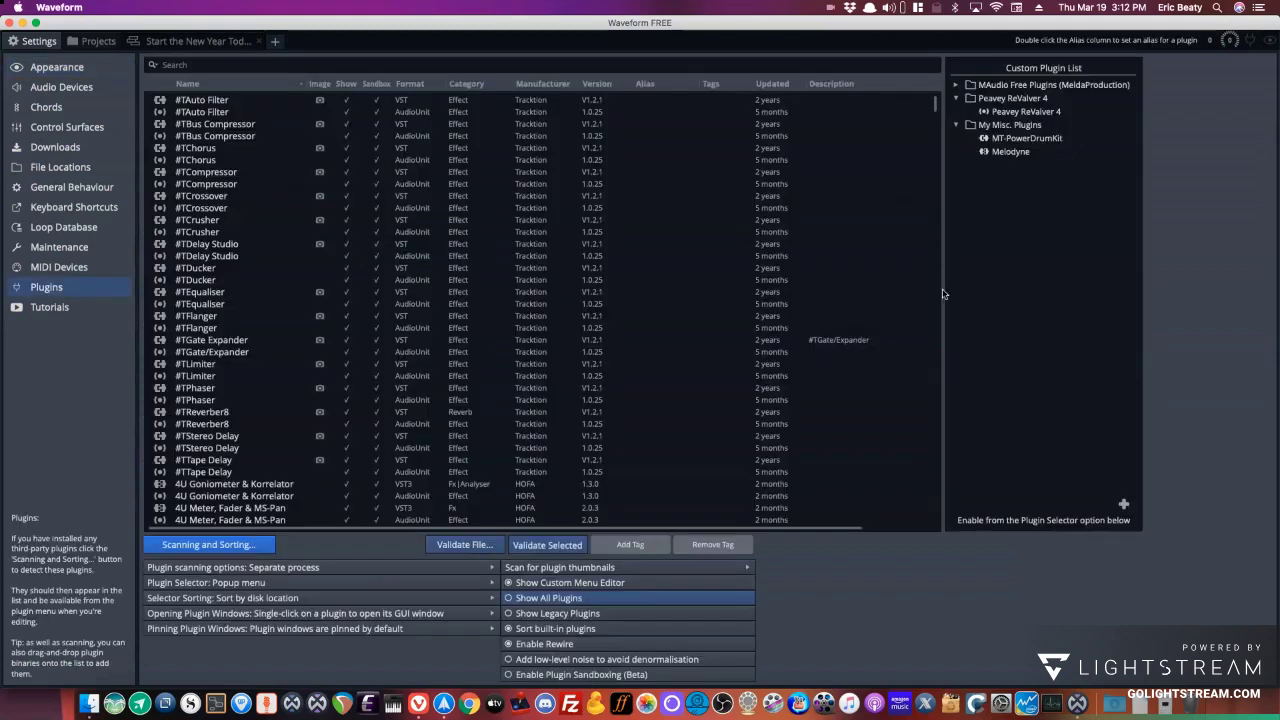
{"action": "left_click", "coordinate": [528, 675]}
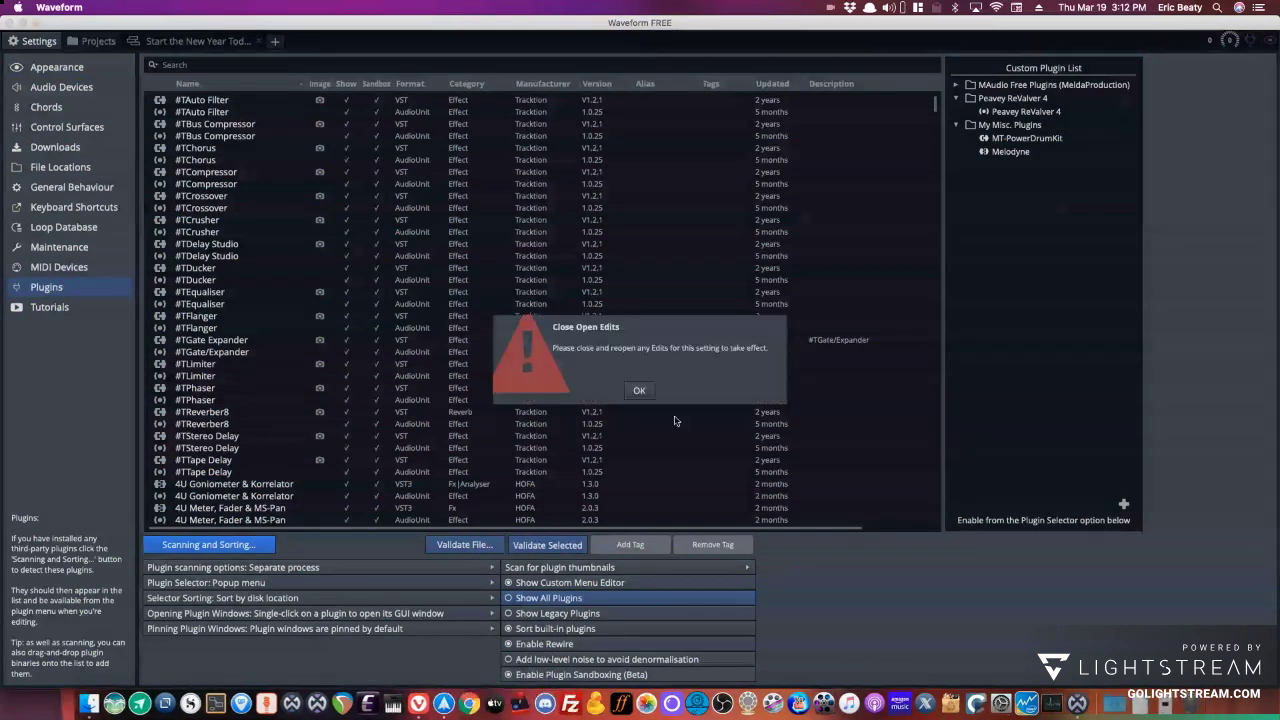
{"action": "left_click", "coordinate": [641, 391]}
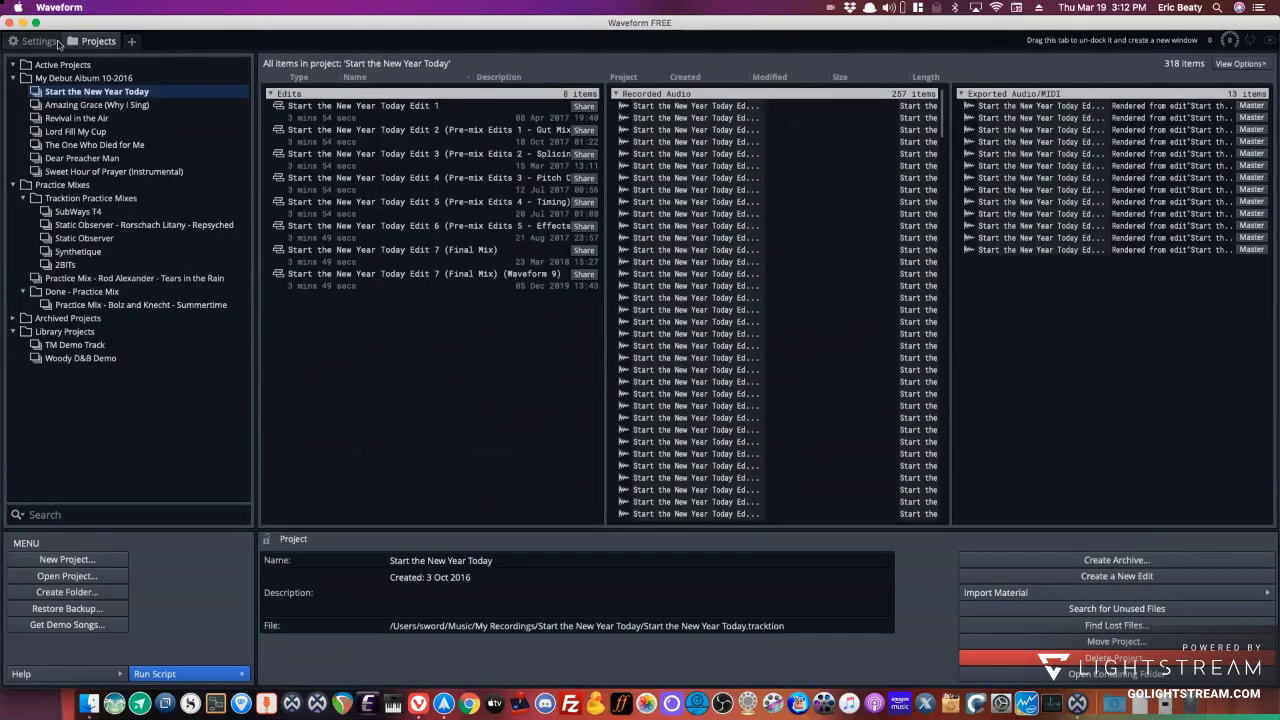
{"action": "double_click", "coordinate": [356, 280]}
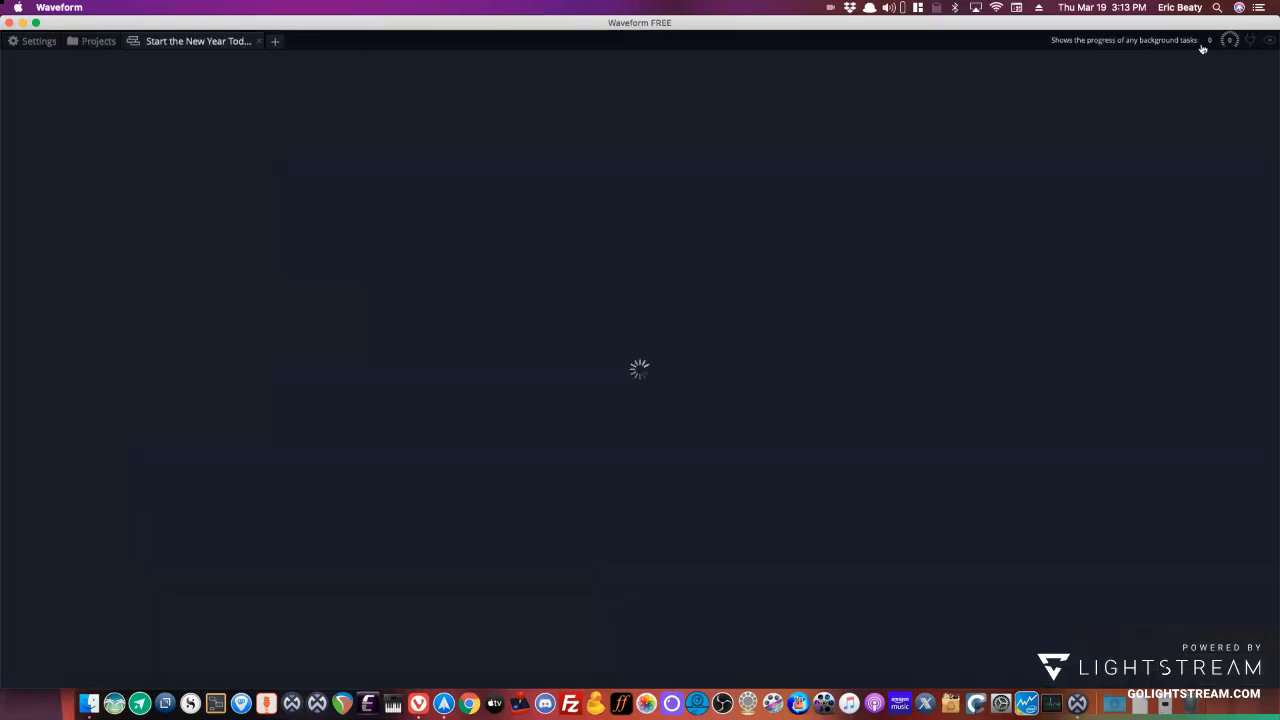
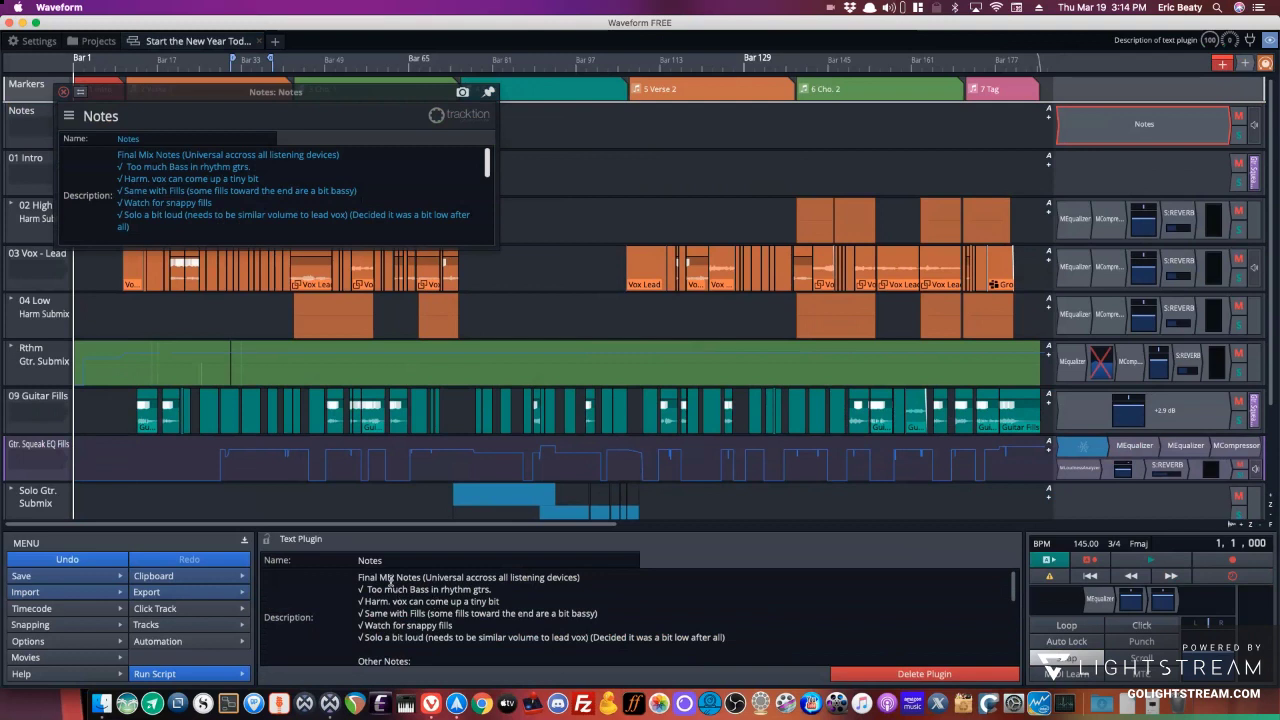
Read through the final mix notes, hide the lower menu and properties area, and close the floating Notes window.
{"action": "scroll", "coordinate": [470, 597], "scroll_direction": "down", "scroll_amount": 5}
{"action": "scroll", "coordinate": [473, 596], "scroll_direction": "up", "scroll_amount": 5}
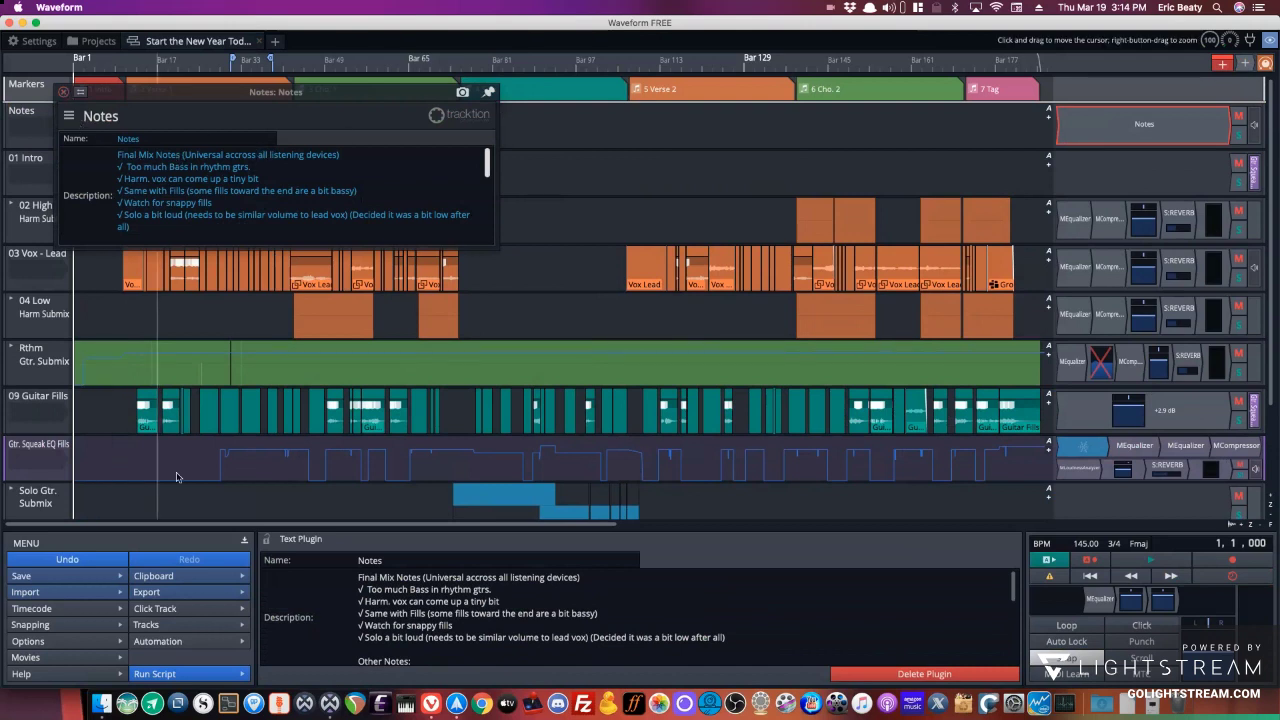
{"action": "left_click", "coordinate": [235, 542]}
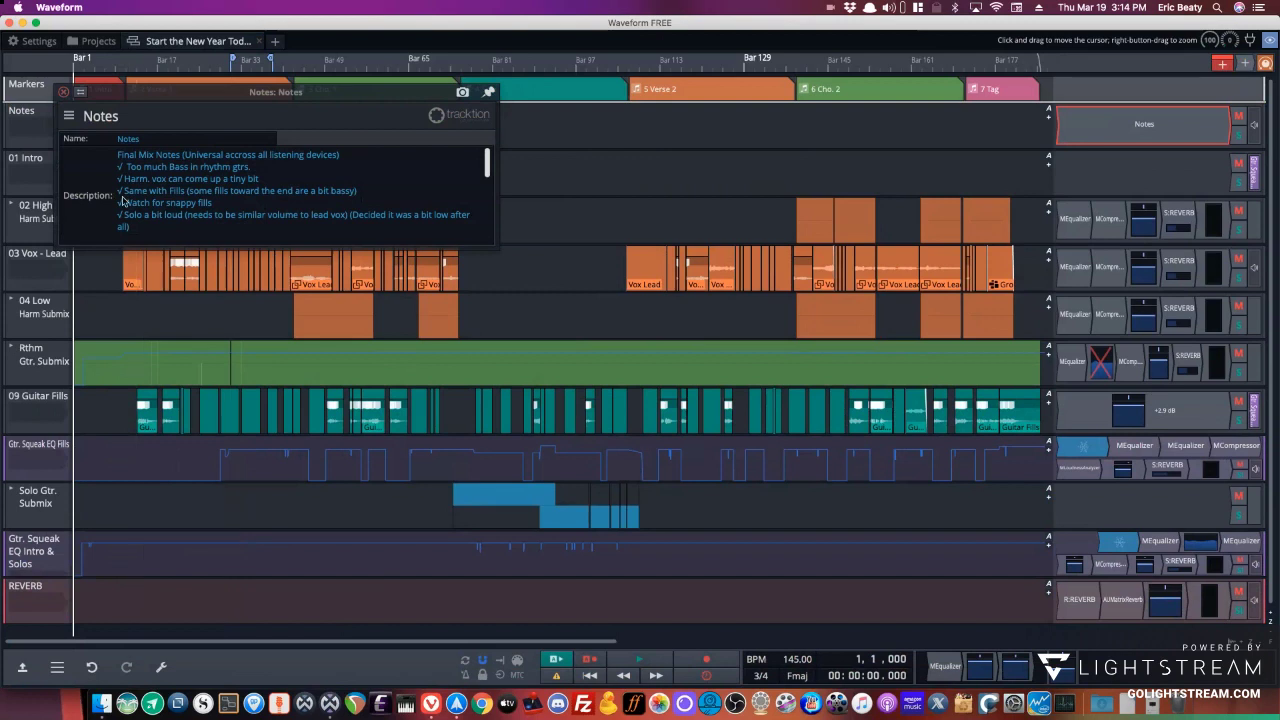
{"action": "left_click", "coordinate": [63, 90]}
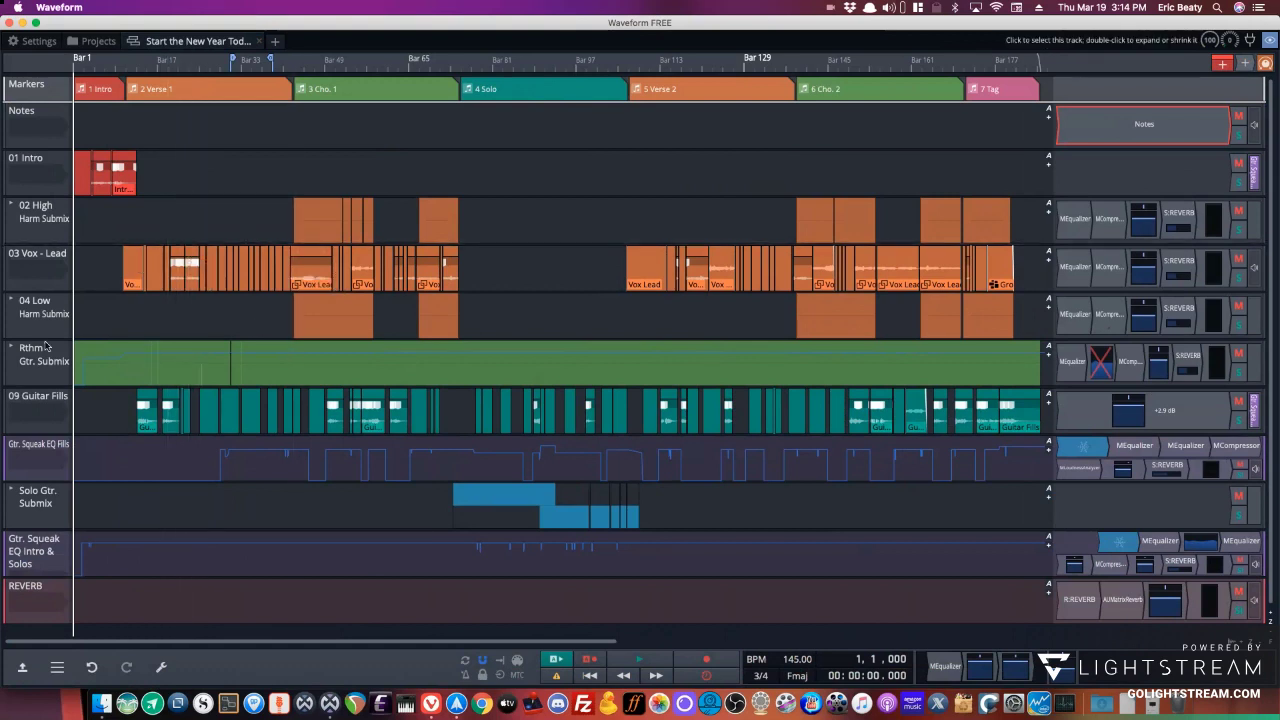
Expand and collapse the Rthm Gtr. Submix and Solo Gtr. Submix tracks to show the tracks they contain.
{"action": "left_click", "coordinate": [12, 348]}
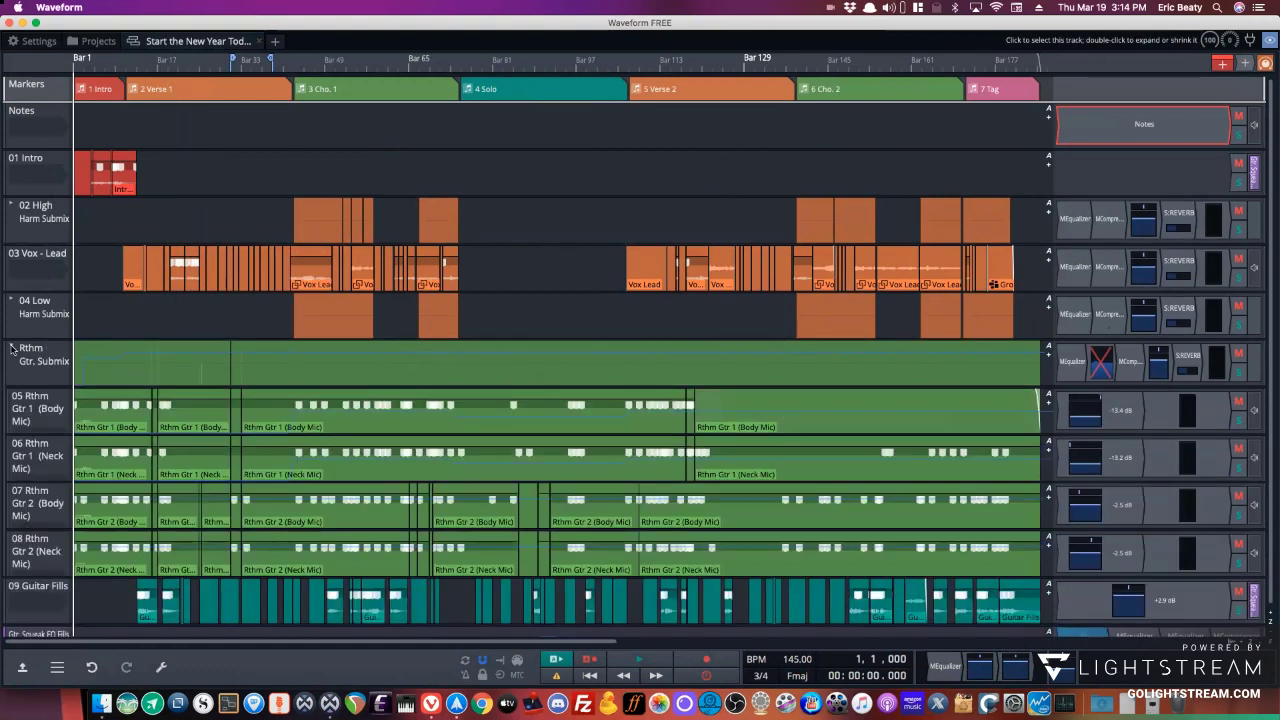
{"action": "left_click", "coordinate": [12, 348]}
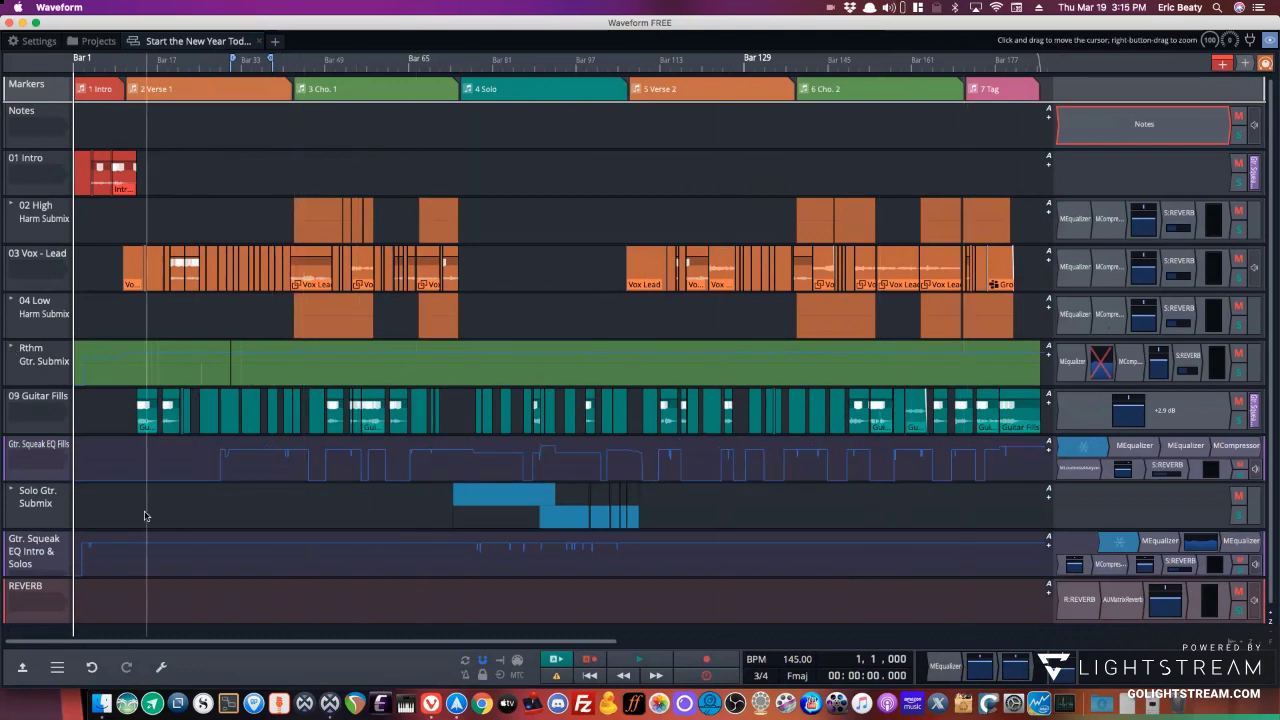
{"action": "left_click", "coordinate": [12, 495]}
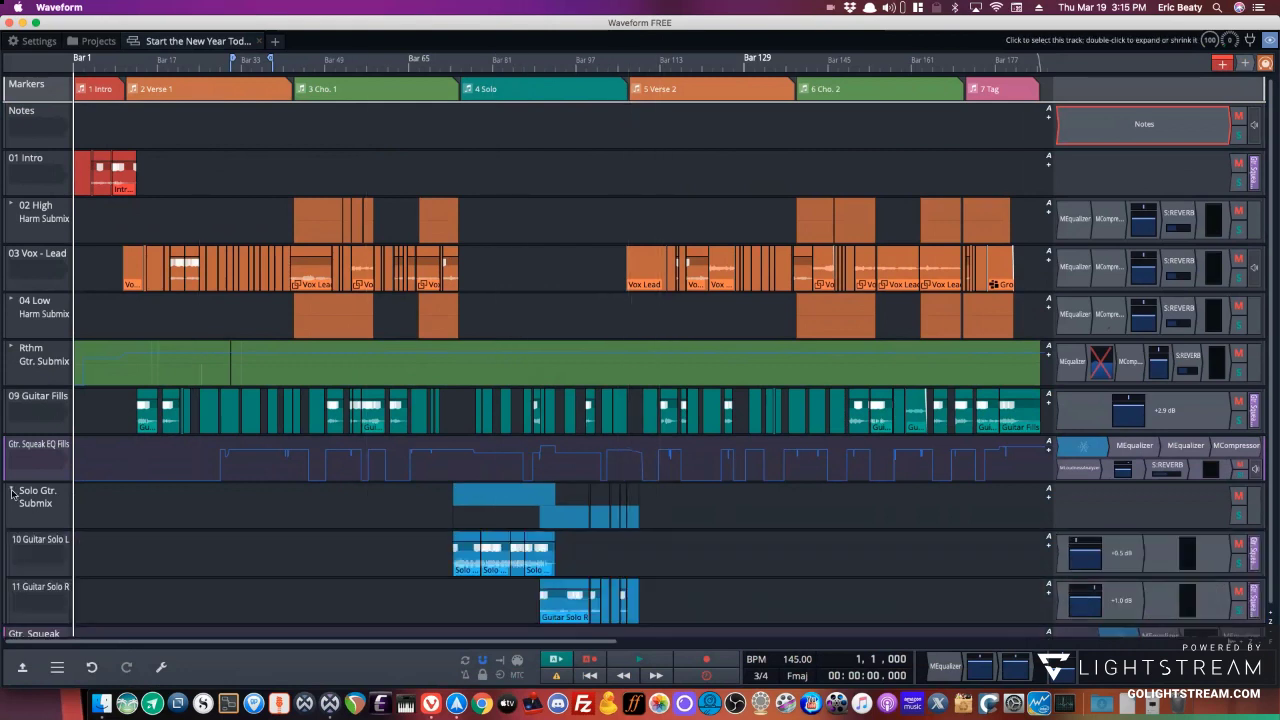
{"action": "left_click", "coordinate": [12, 495]}
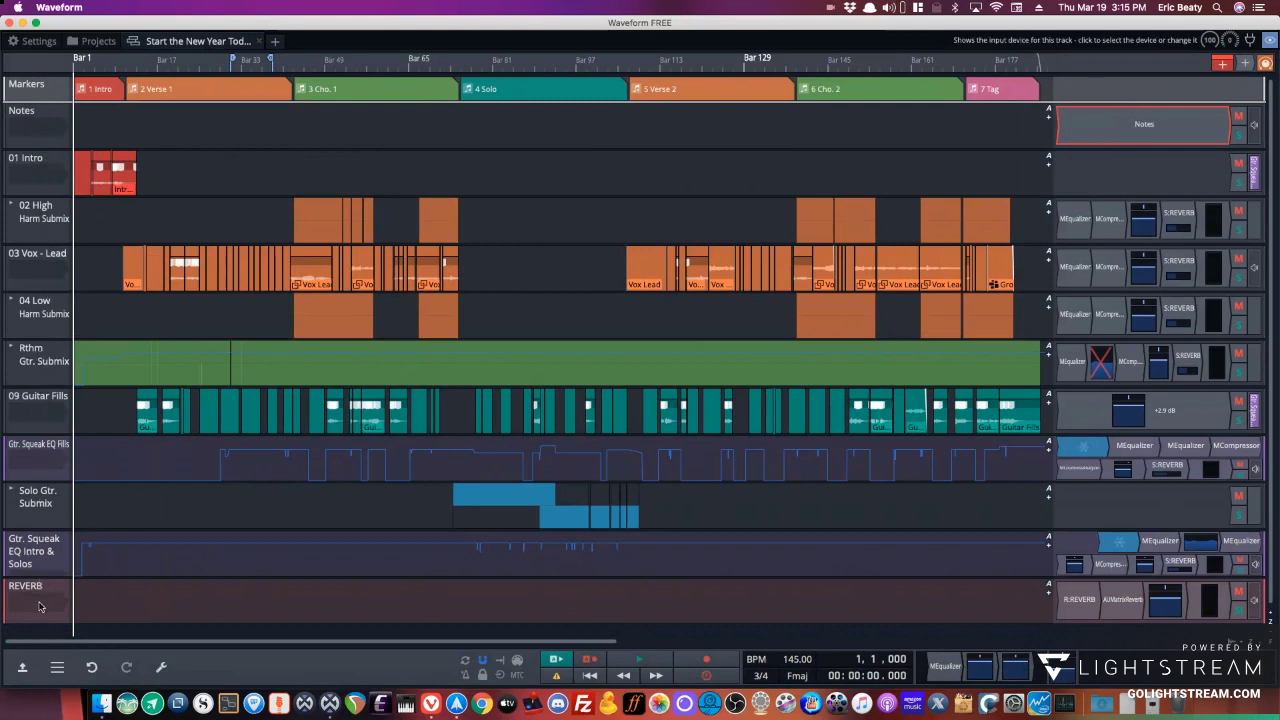
Reopen the Notes text plugin, select all other plugins of the same type, look over the tracks, and close the Notes window.
{"action": "double_click", "coordinate": [1138, 127]}
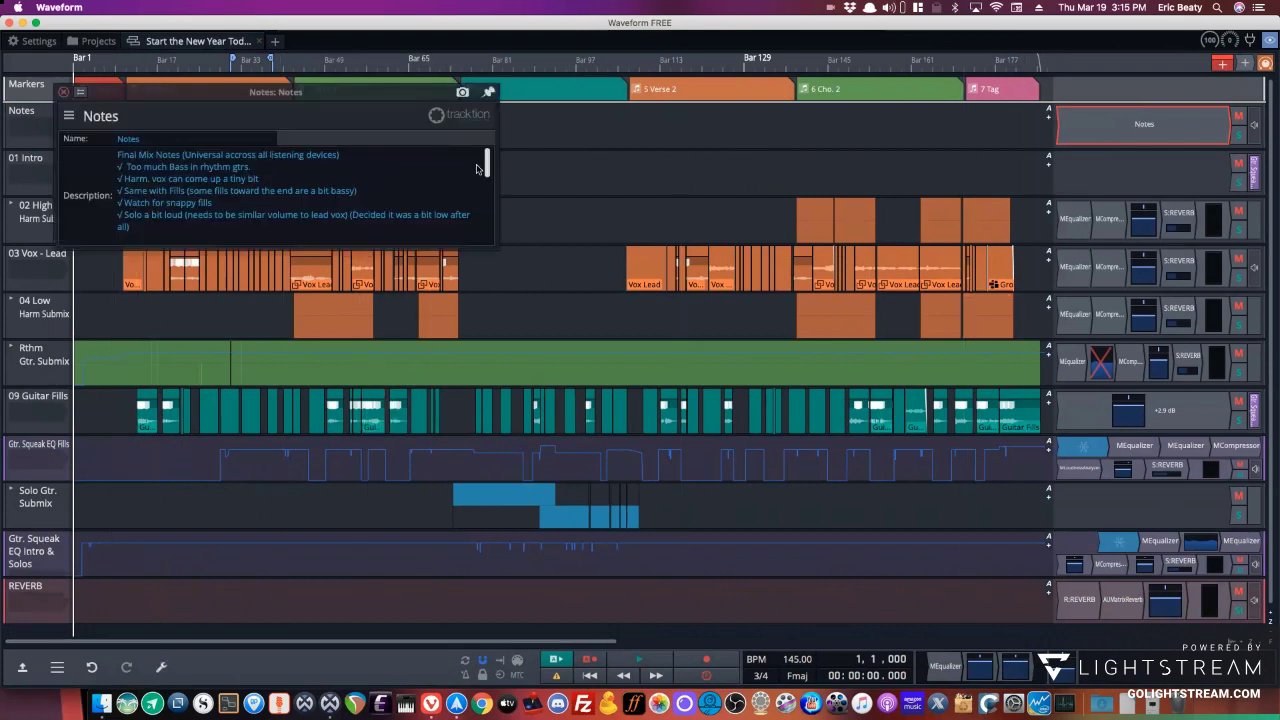
{"action": "left_click_drag", "start_coordinate": [487, 157], "coordinate": [330, 121]}
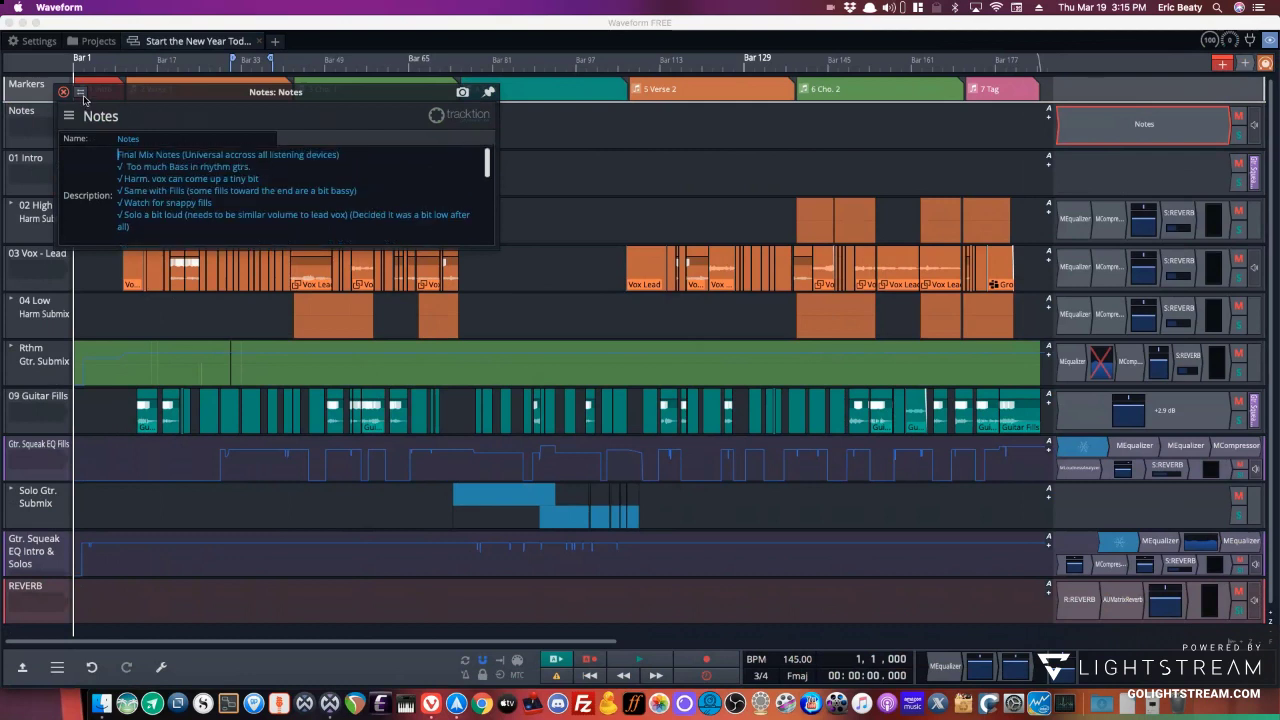
{"action": "right_click", "coordinate": [1147, 124]}
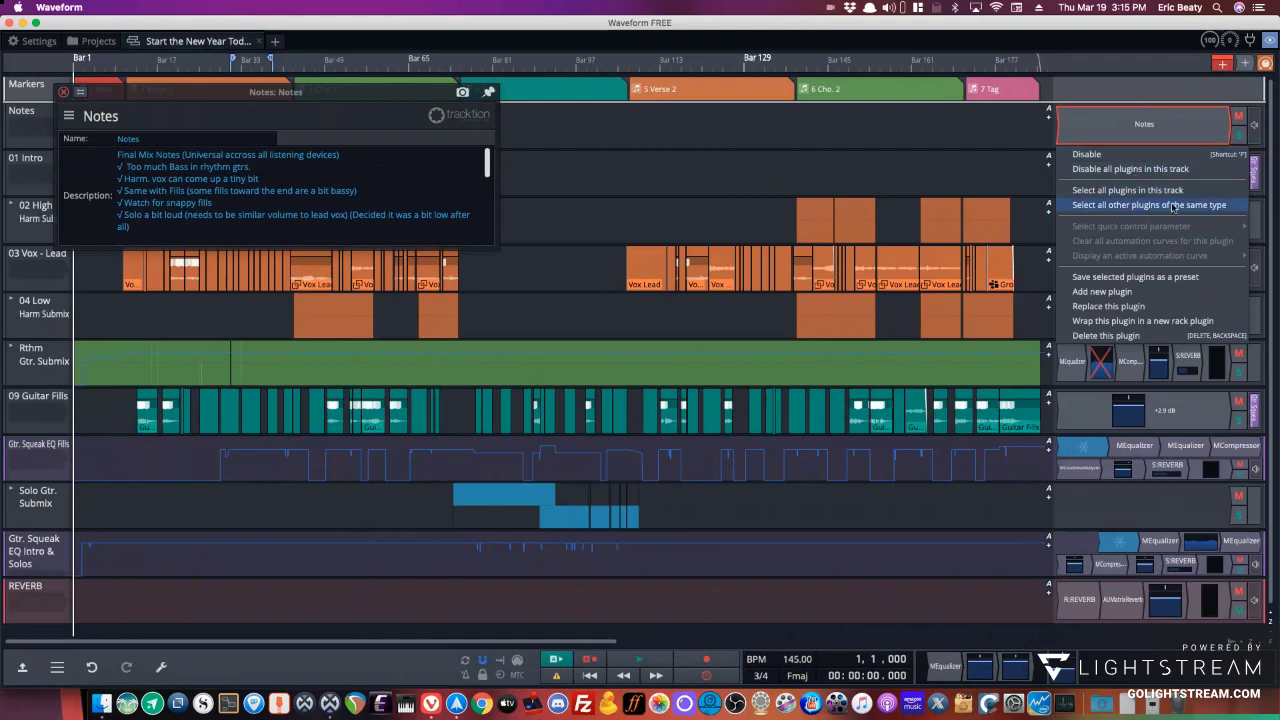
{"action": "left_click", "coordinate": [1173, 205]}
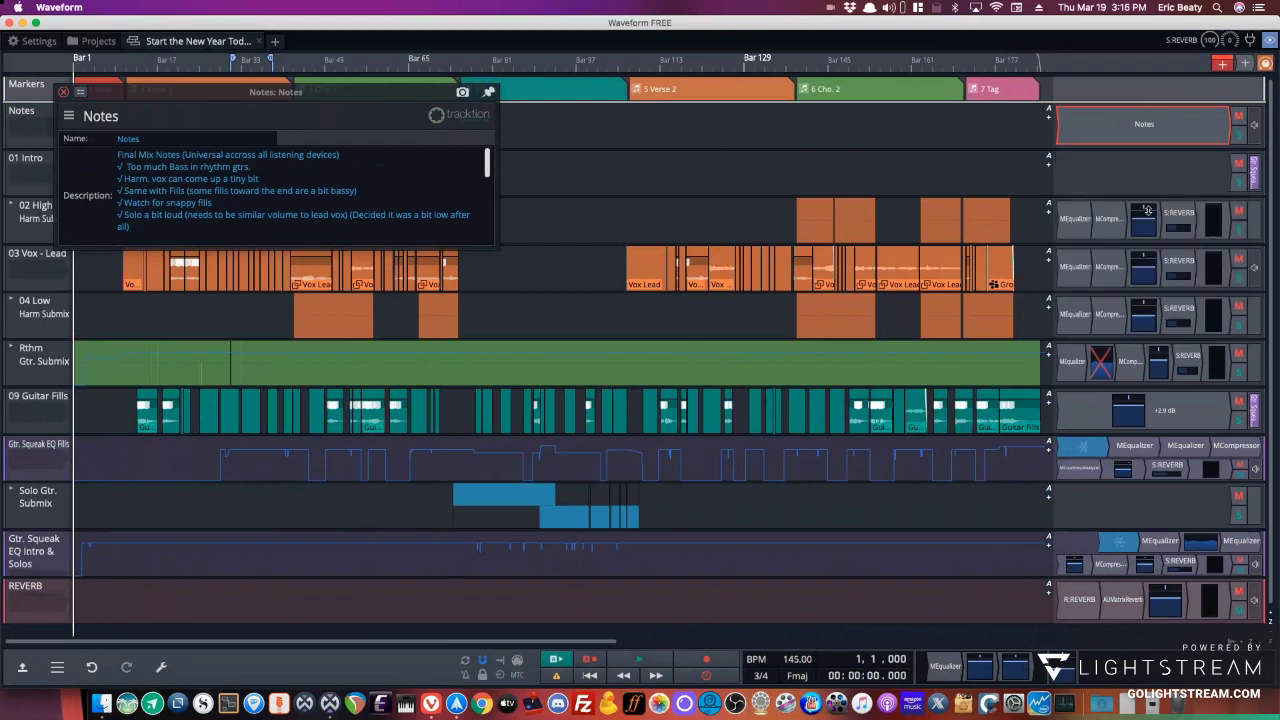
{"action": "scroll", "coordinate": [1142, 468], "scroll_direction": "down", "scroll_amount": 1}
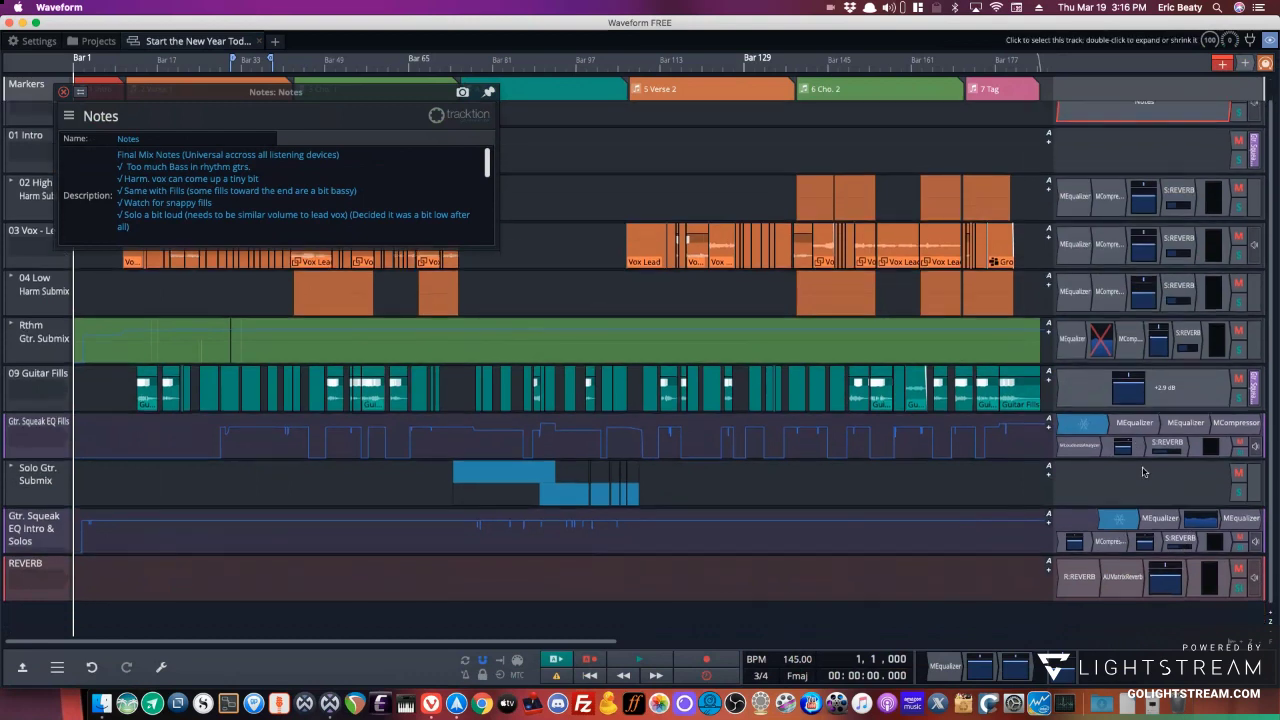
{"action": "scroll", "coordinate": [1144, 472], "scroll_direction": "up", "scroll_amount": 1}
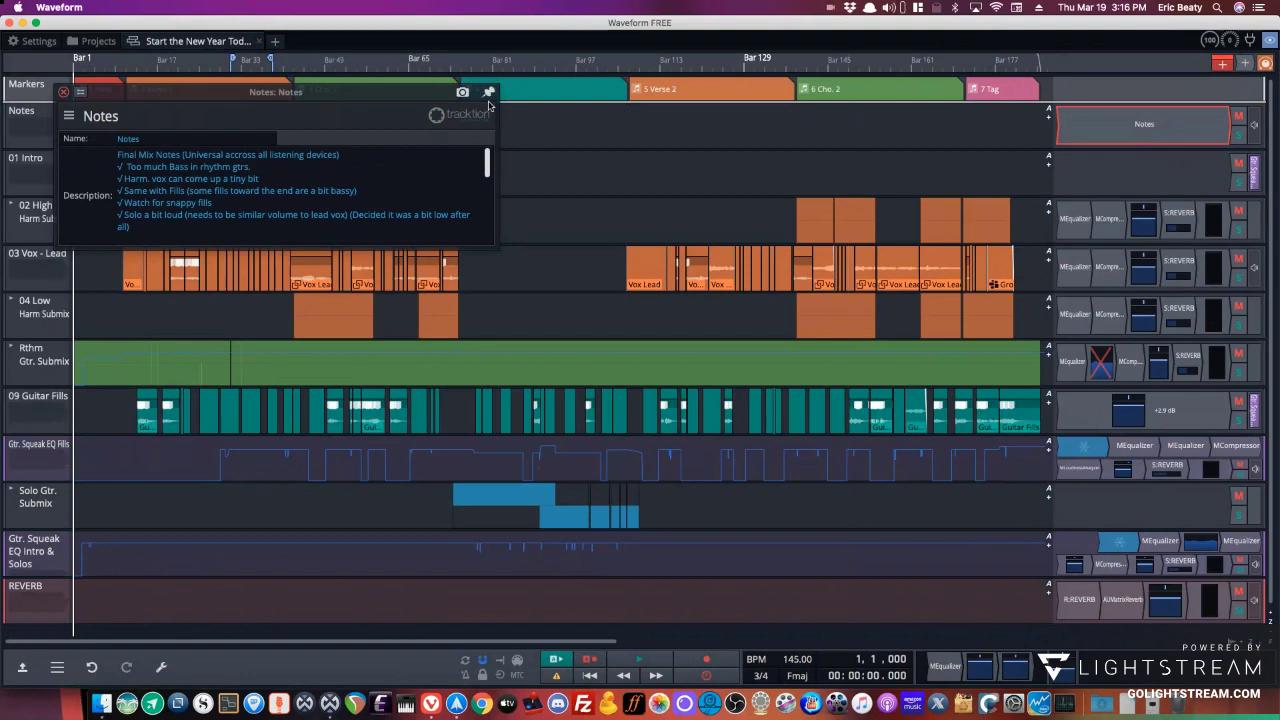
{"action": "left_click", "coordinate": [63, 93]}
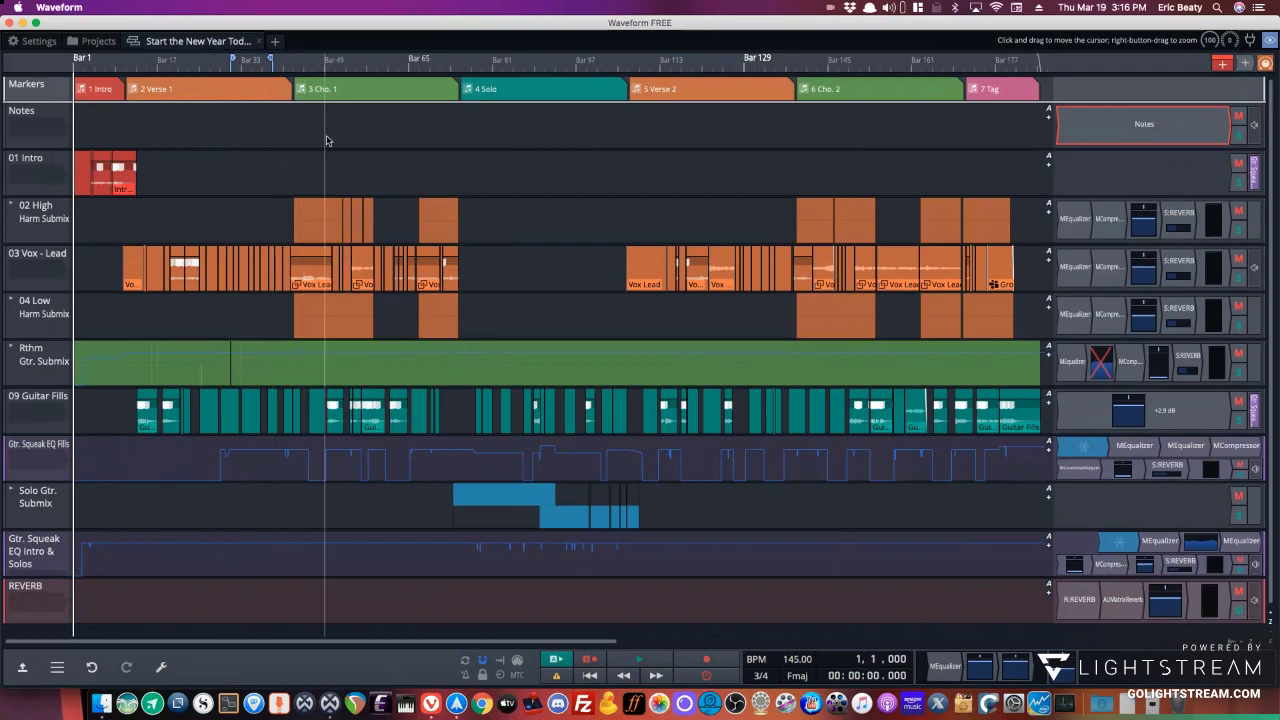
Play the song, check Lightstream and the SoundSource output device choices, and return to Waveform without changing the device.
{"action": "key", "text": "space"}
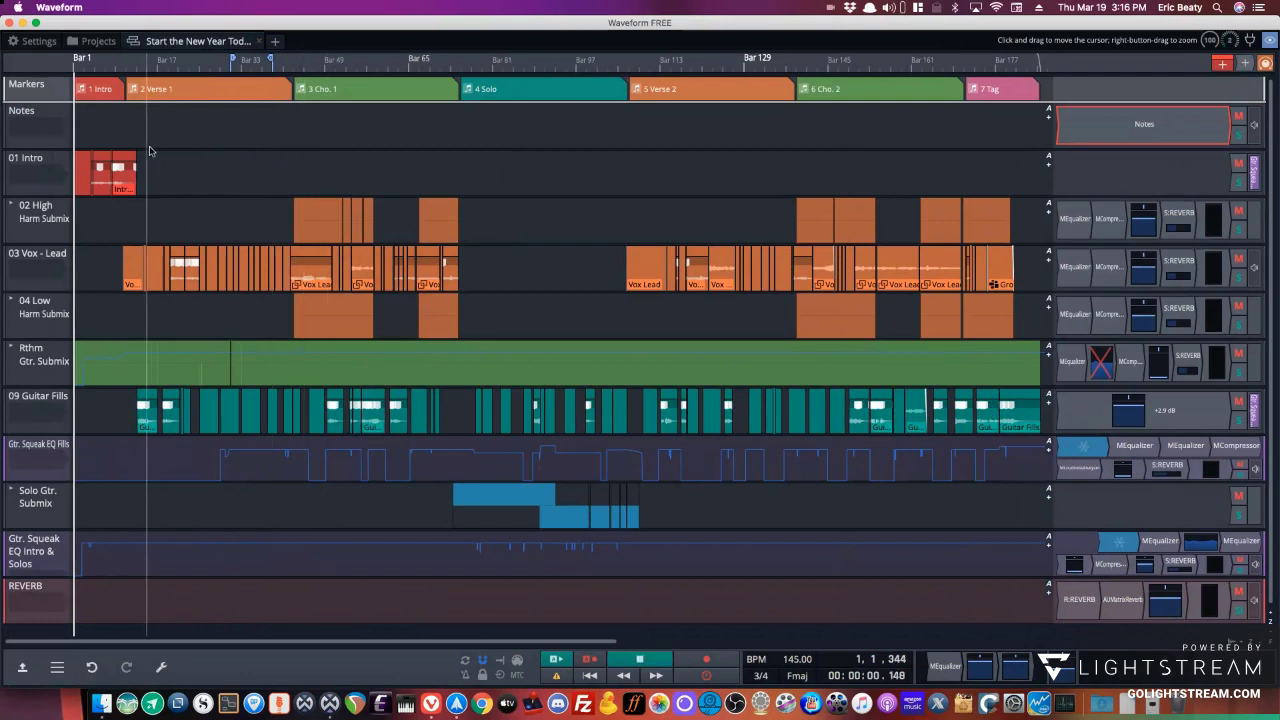
{"action": "left_click", "coordinate": [431, 703]}
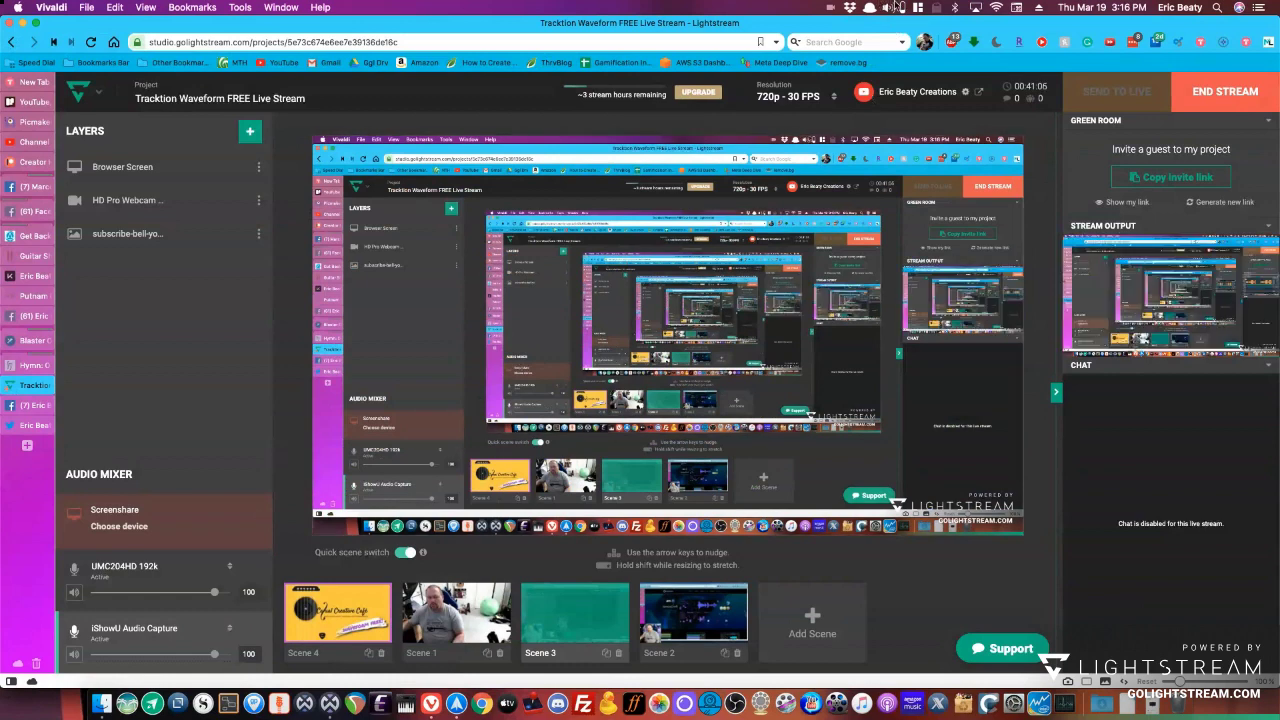
{"action": "left_click", "coordinate": [889, 8]}
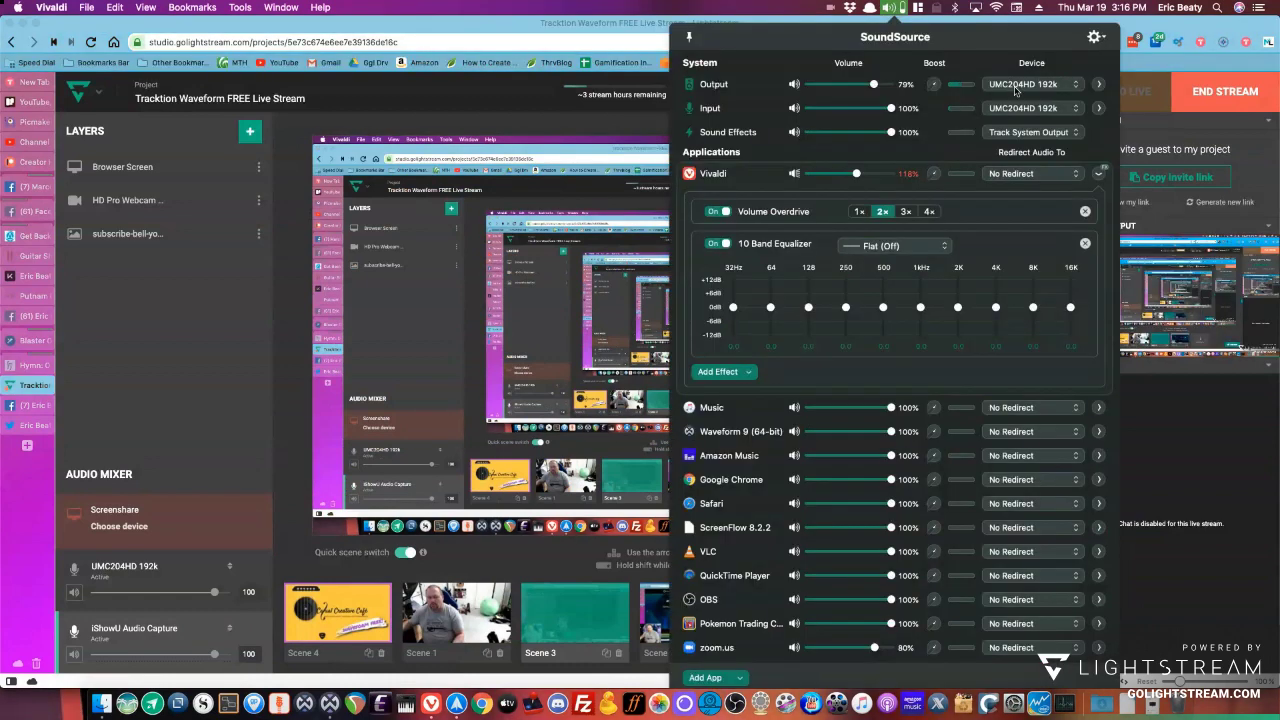
{"action": "left_click", "coordinate": [986, 90]}
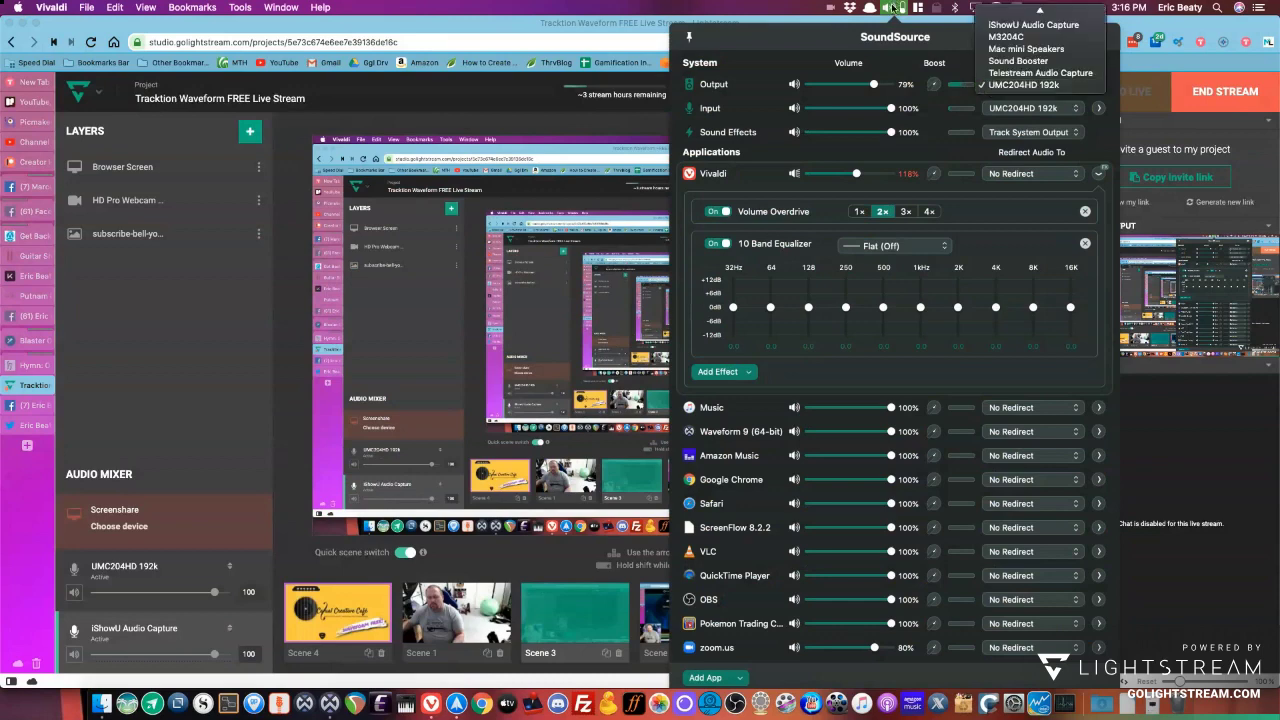
{"action": "left_click", "coordinate": [893, 8]}
{"action": "left_click", "coordinate": [330, 703]}
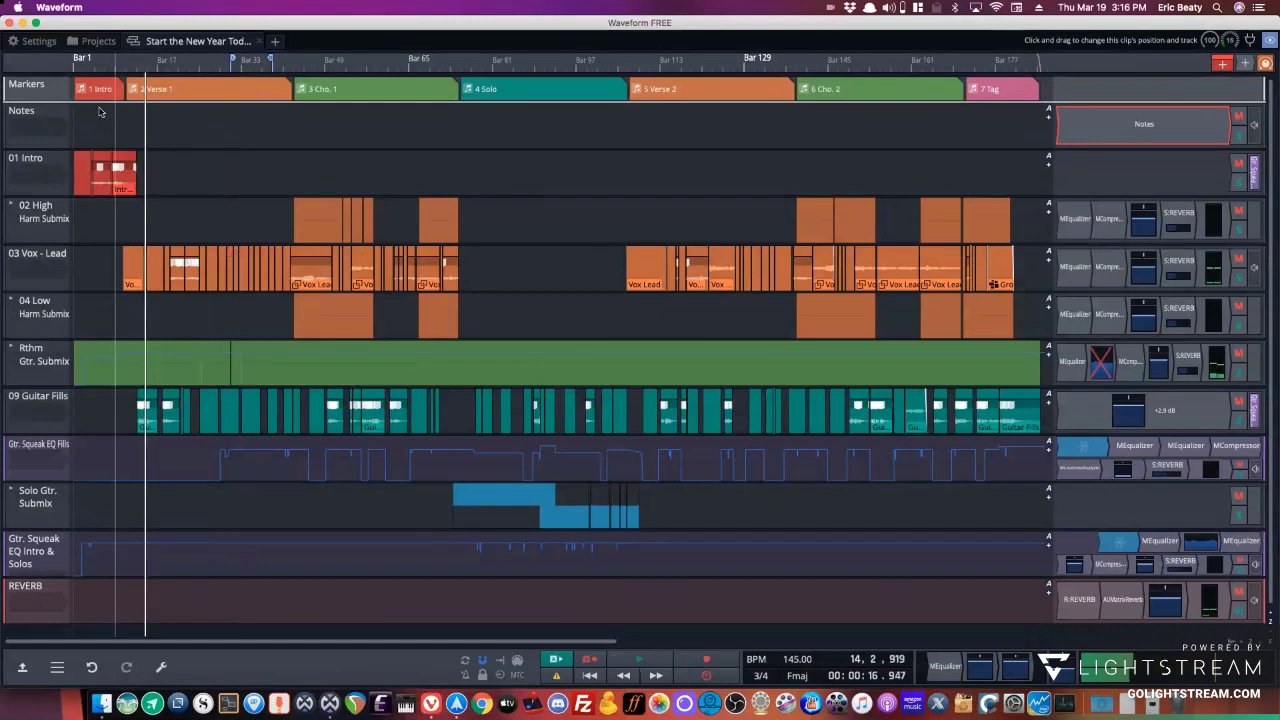
Set Waveform's audio output device to iShowU Audio Capture and play the song from the beginning.
{"action": "left_click", "coordinate": [39, 41]}
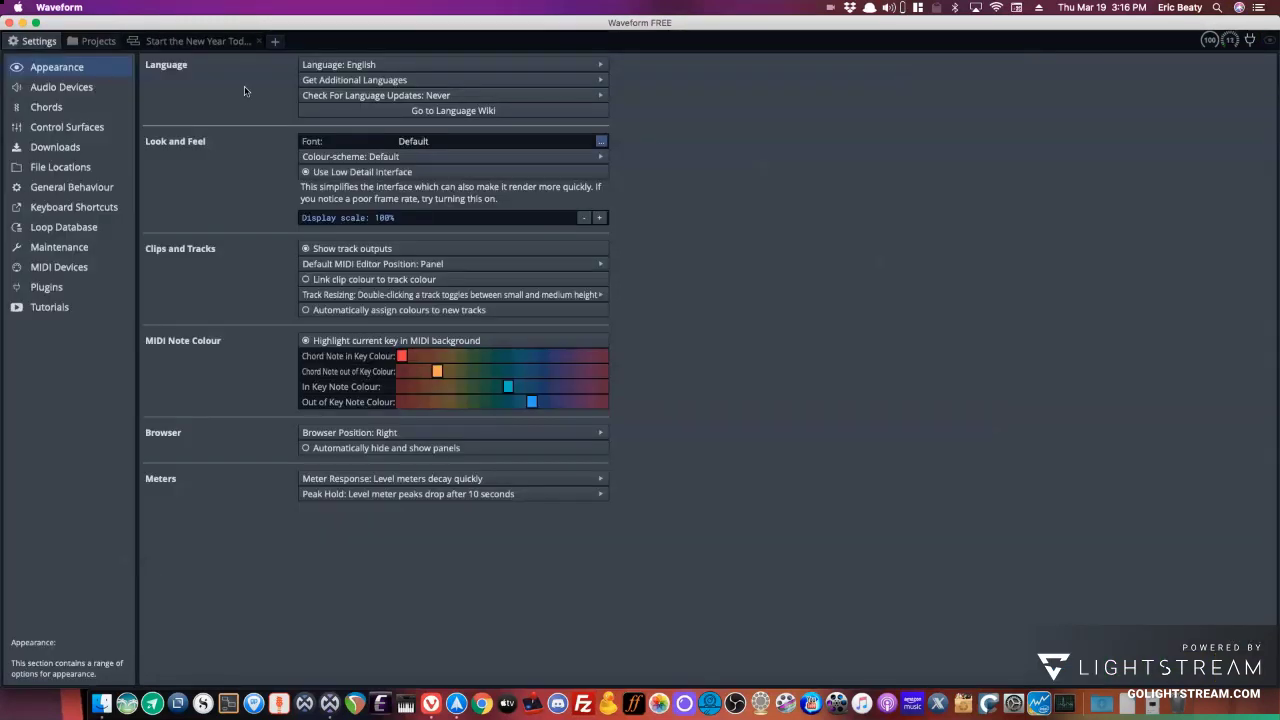
{"action": "left_click", "coordinate": [64, 87]}
{"action": "left_click", "coordinate": [320, 75]}
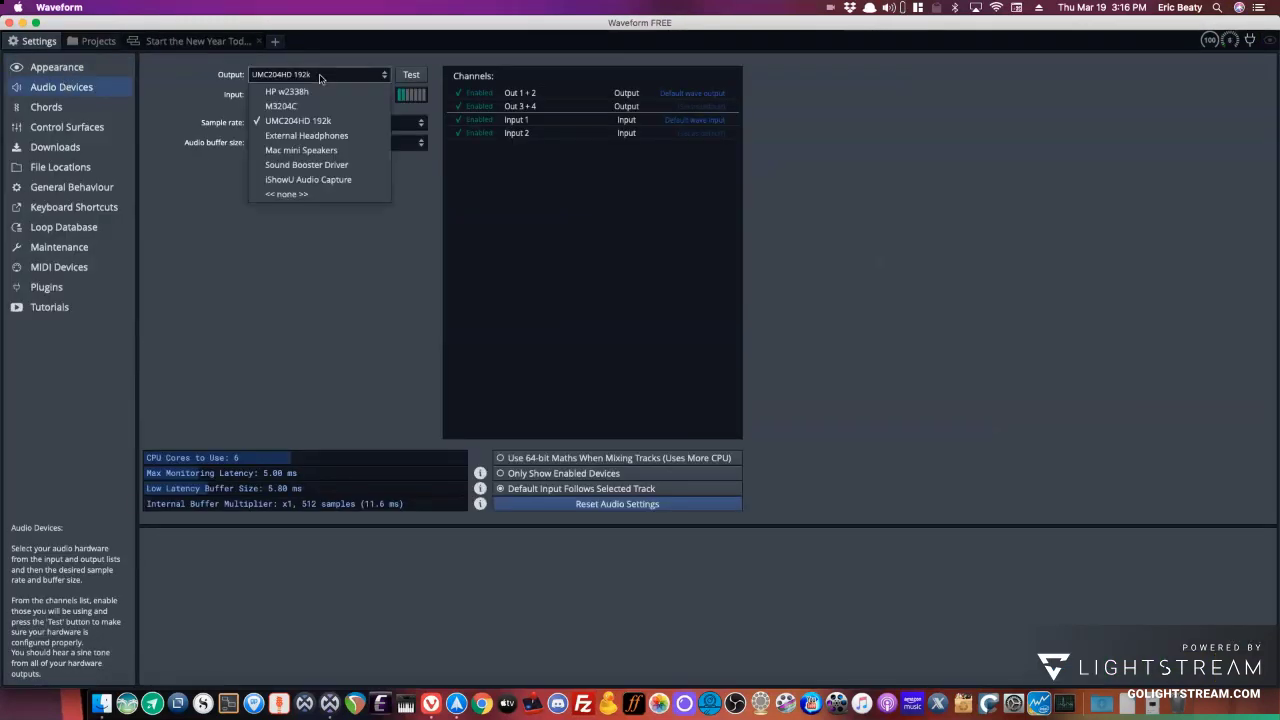
{"action": "left_click", "coordinate": [308, 179]}
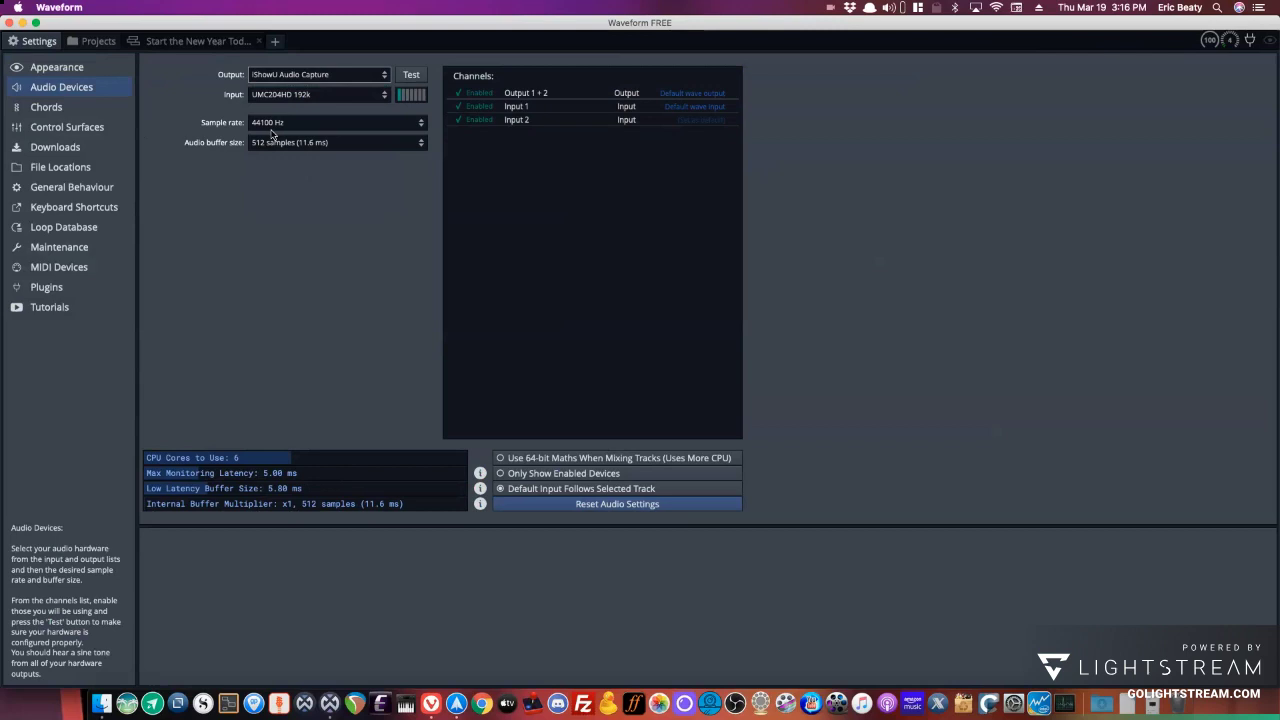
{"action": "left_click", "coordinate": [200, 42]}
{"action": "key", "text": "Home"}
{"action": "key", "text": "space"}
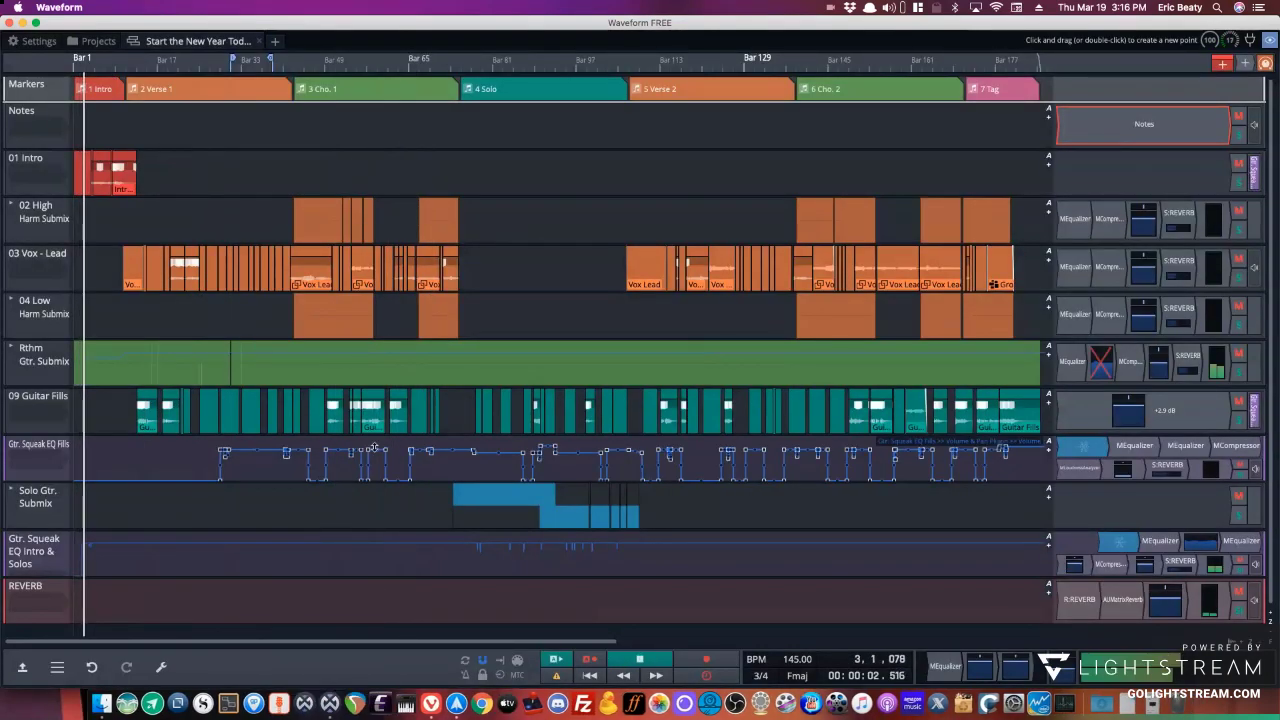
Check the live stream in Lightstream while the song plays, and return to Waveform.
{"action": "left_click", "coordinate": [432, 699]}
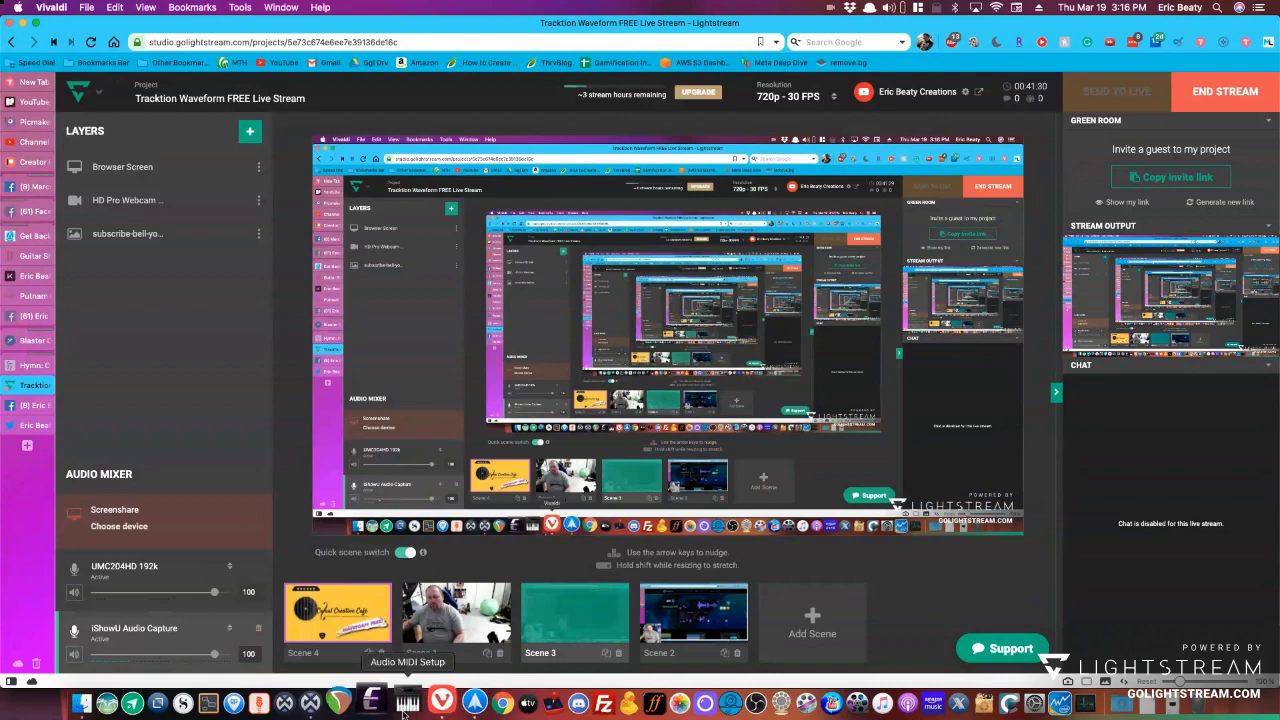
{"action": "left_click", "coordinate": [330, 700]}
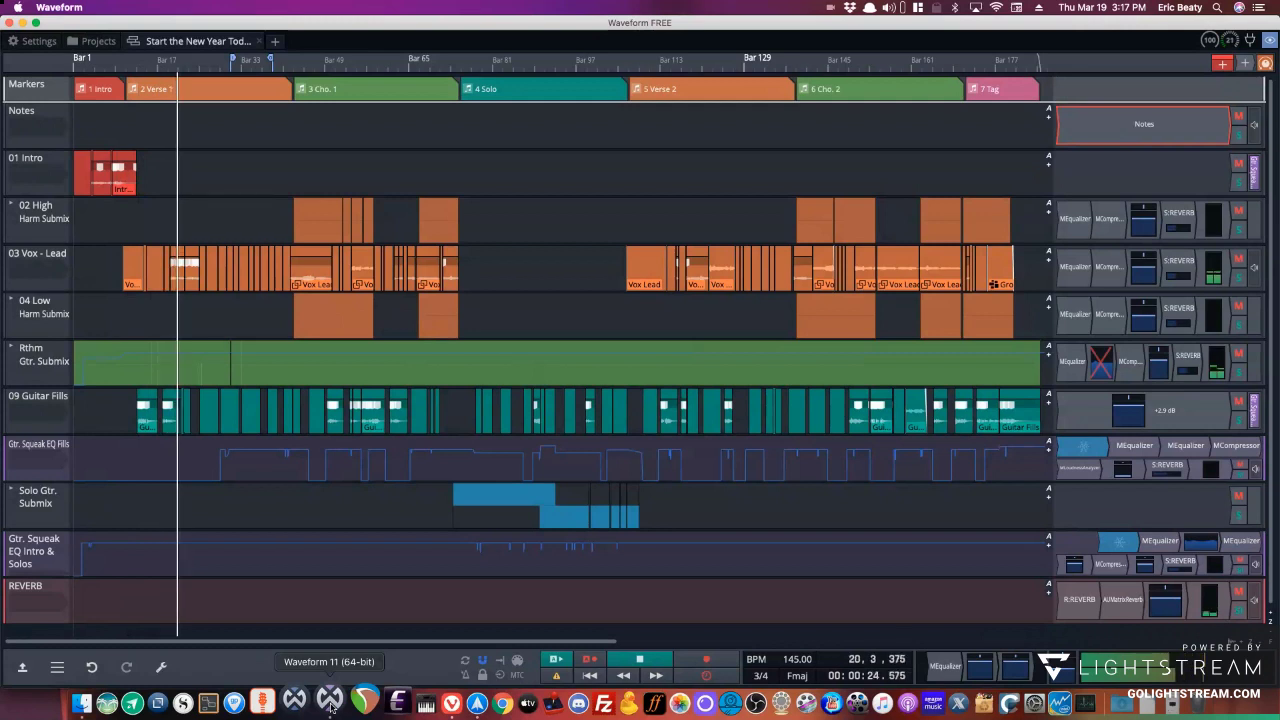
{"action": "left_click", "coordinate": [329, 702]}
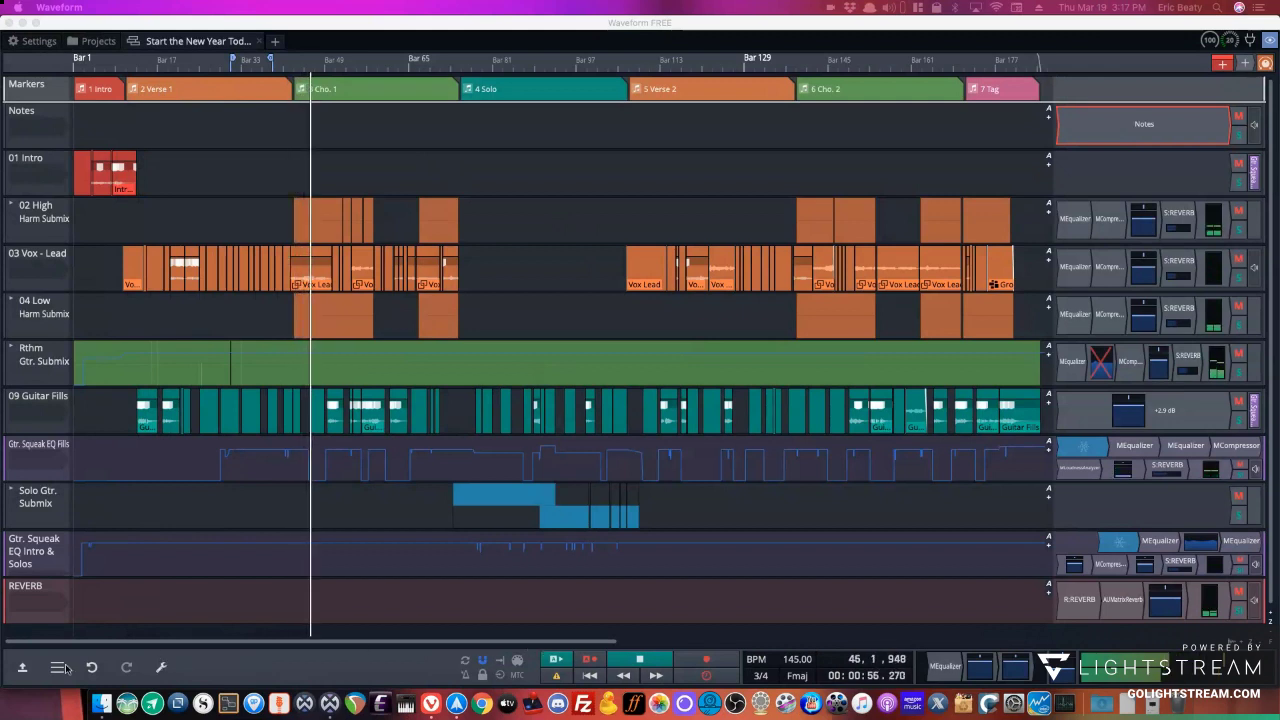
Show the lower properties area, inspect the Rthm Gtr. Submix level meter and its MEqualizer during playback, and close the equalizer window.
{"action": "left_click", "coordinate": [160, 666]}
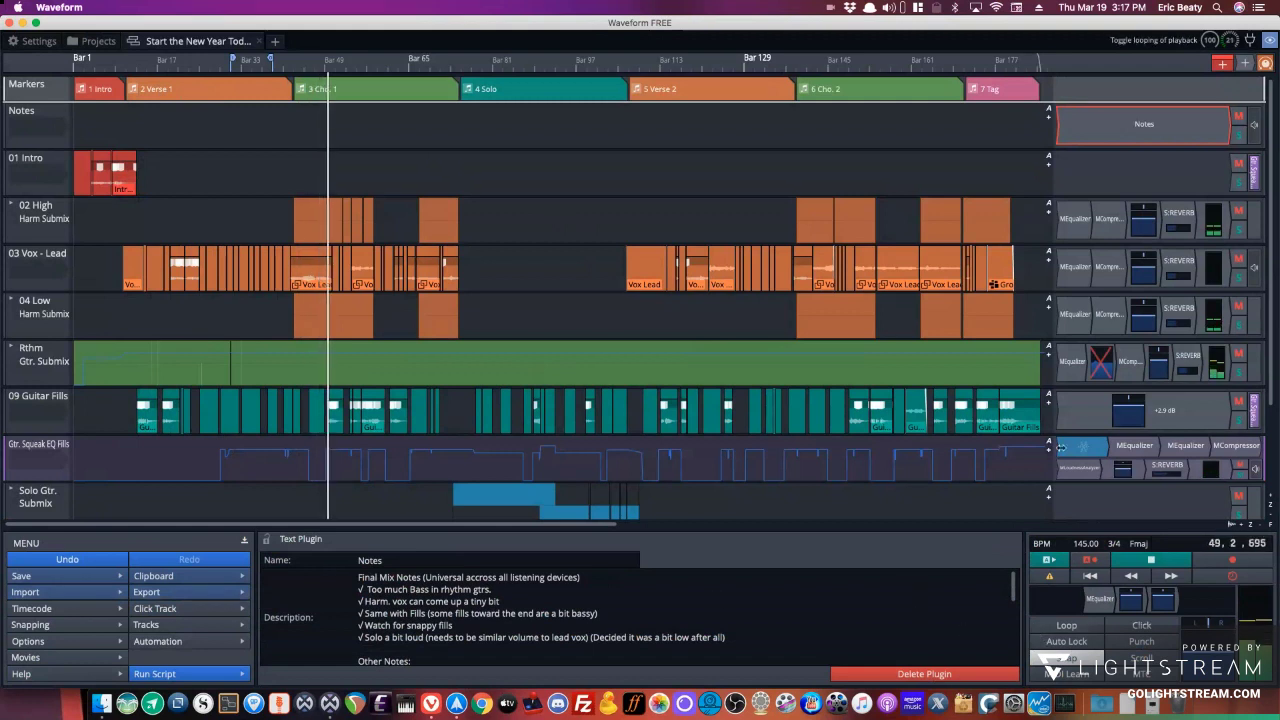
{"action": "left_click", "coordinate": [1207, 352]}
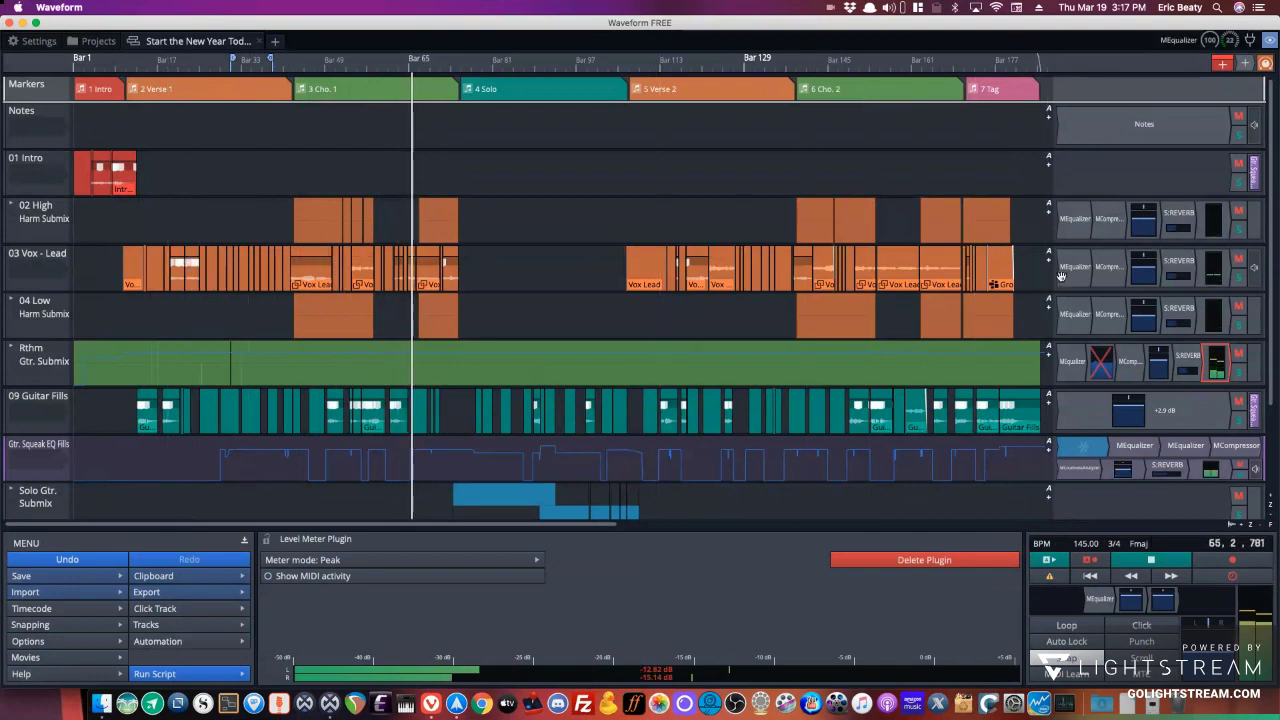
{"action": "double_click", "coordinate": [1072, 355]}
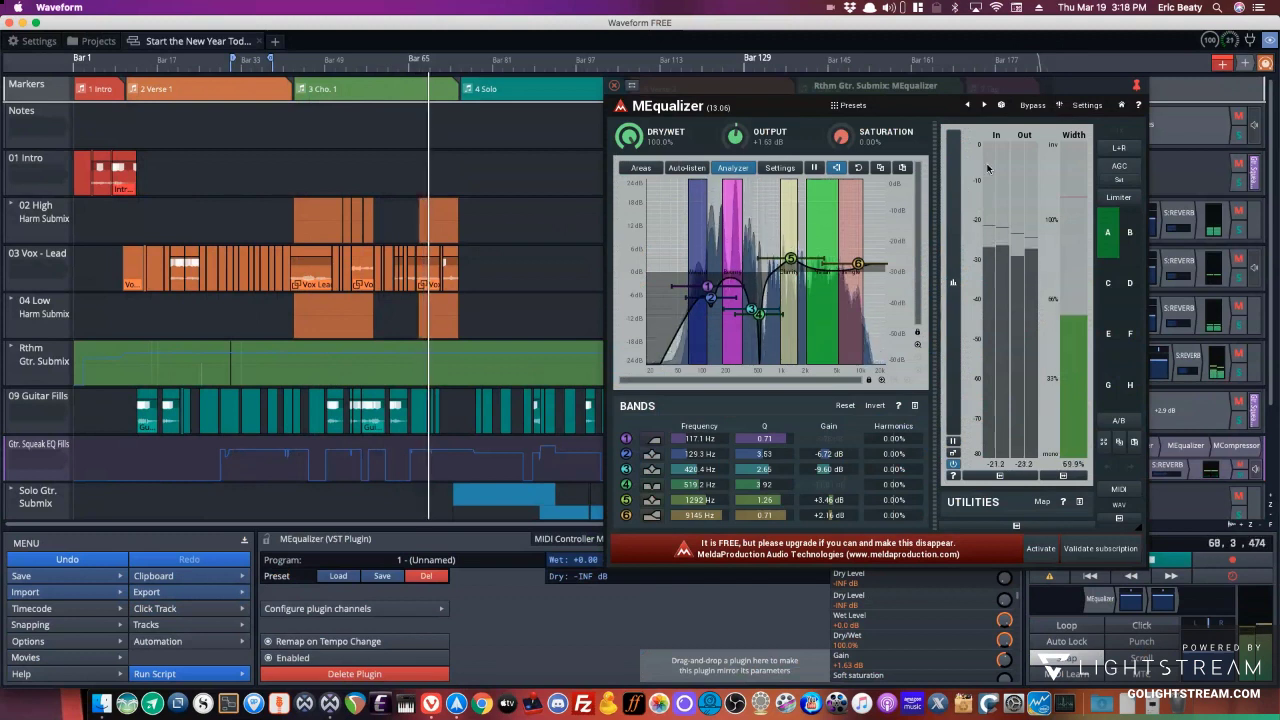
{"action": "left_click", "coordinate": [614, 87]}
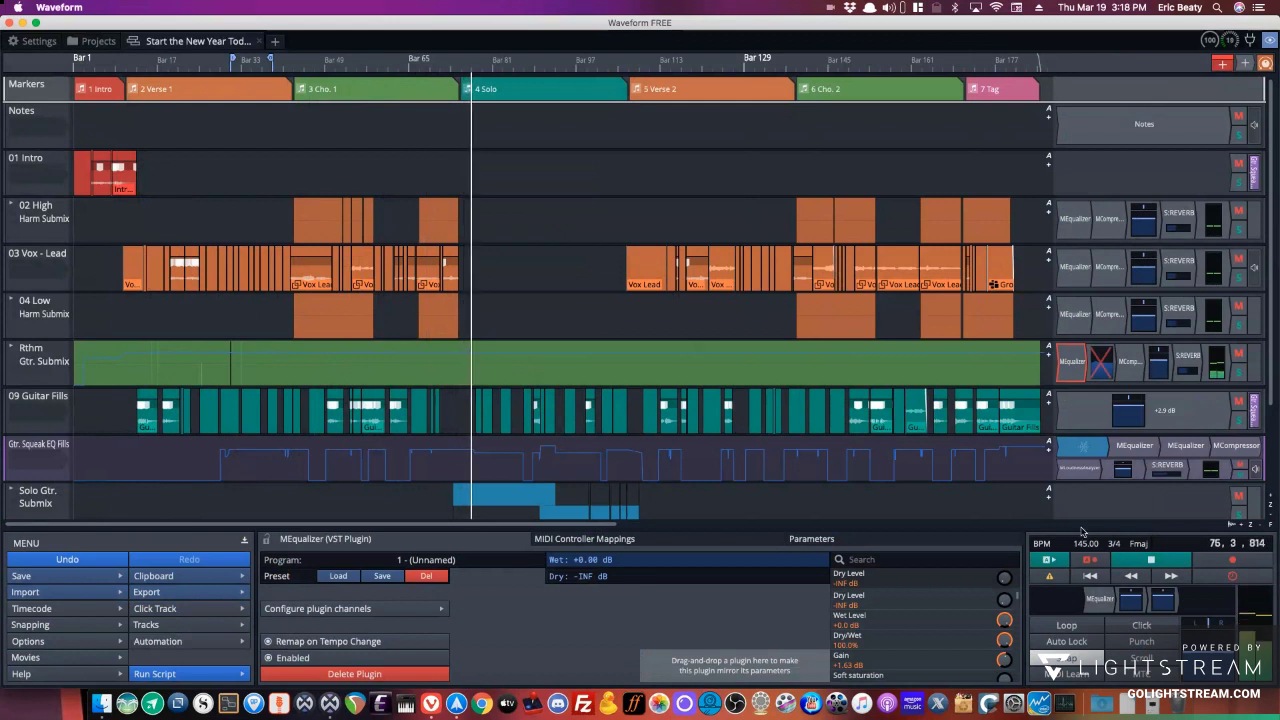
Inspect the first MEqualizer on the Gtr. Squeak EQ Fills and Gtr. Squeak EQ Intro & Solos tracks, closing each window.
{"action": "double_click", "coordinate": [1143, 449]}
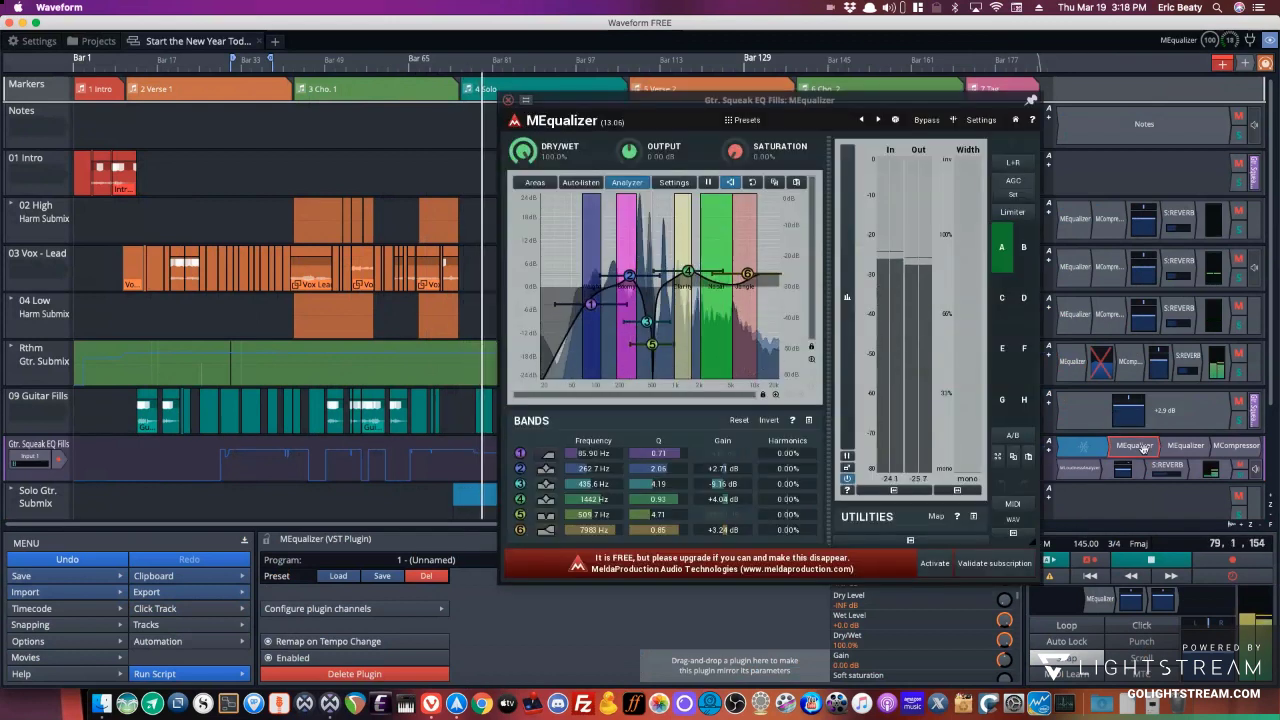
{"action": "left_click", "coordinate": [509, 102]}
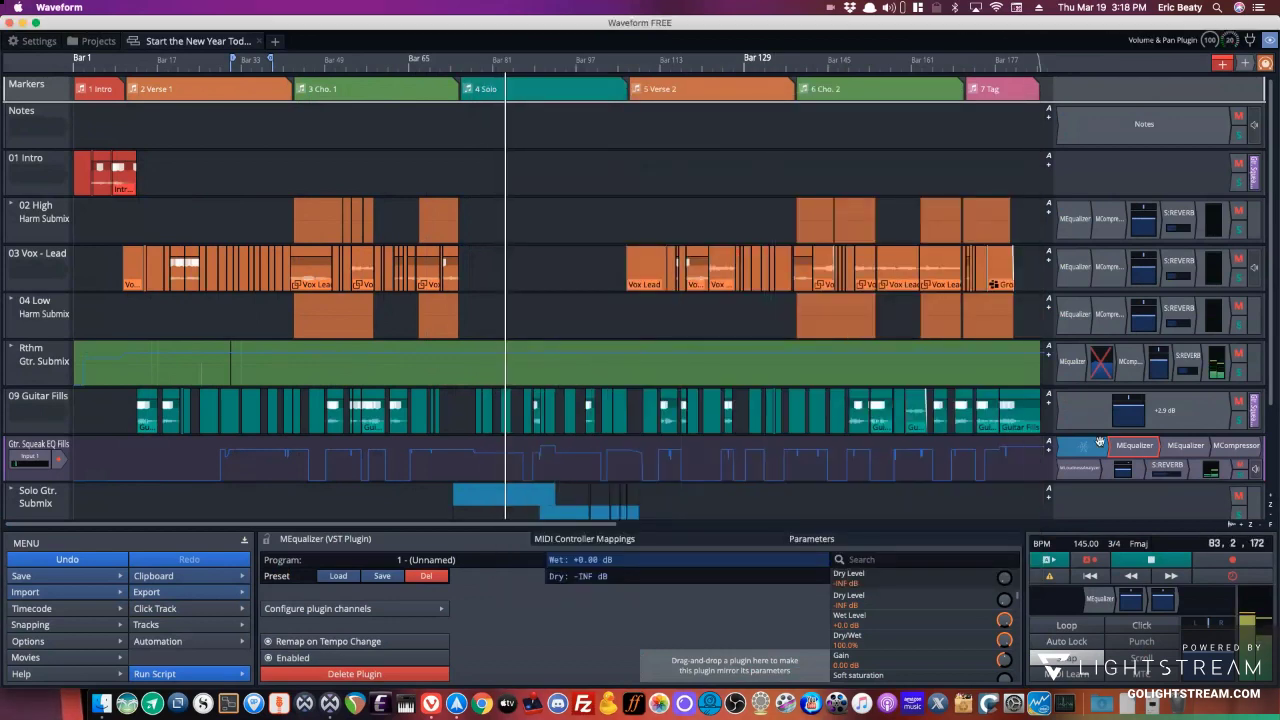
{"action": "scroll", "coordinate": [1100, 445], "scroll_direction": "down", "scroll_amount": 3}
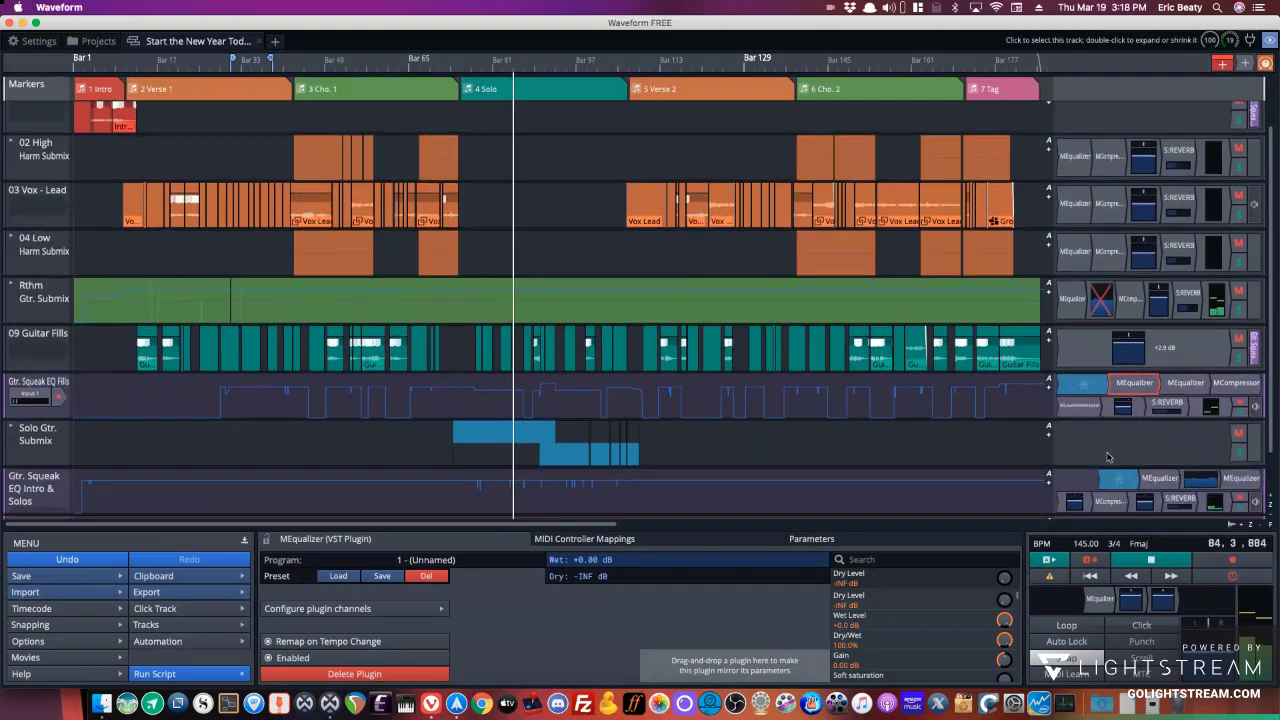
{"action": "double_click", "coordinate": [1153, 479]}
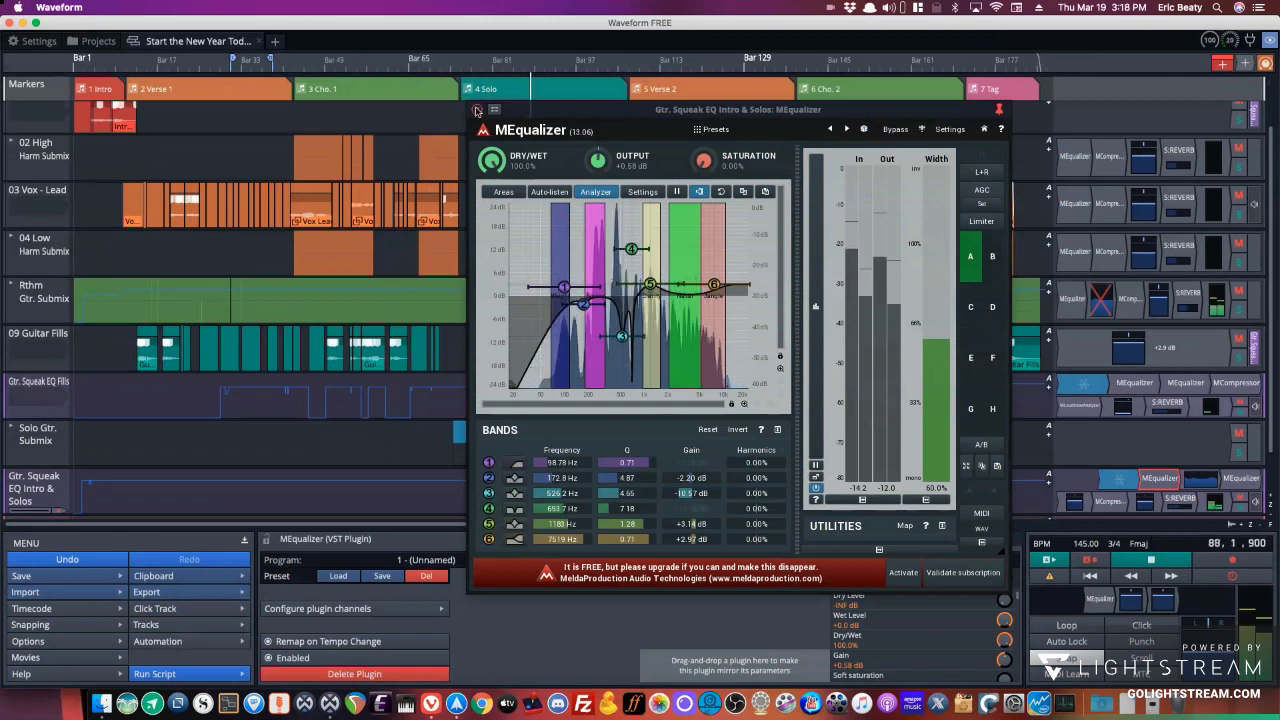
{"action": "left_click", "coordinate": [477, 110]}
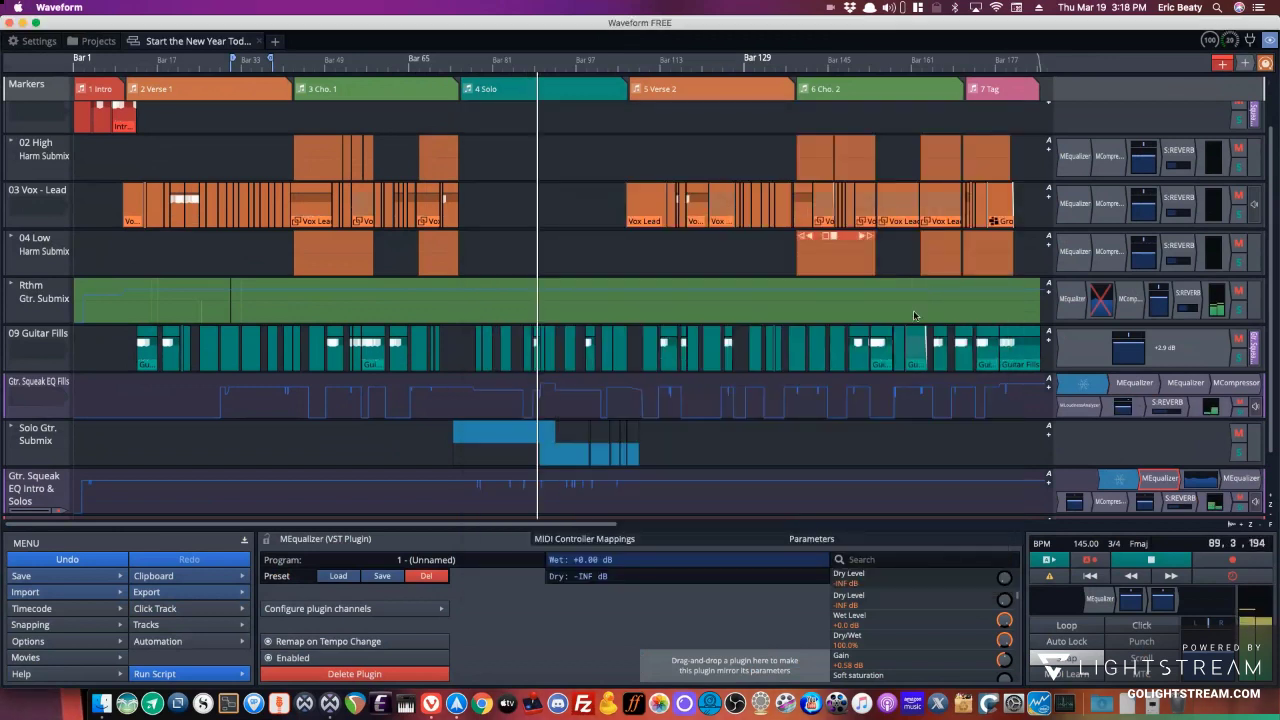
Inspect the MEqualizer plugin on the 03 Vox - Lead track and close its window.
{"action": "double_click", "coordinate": [1073, 204]}
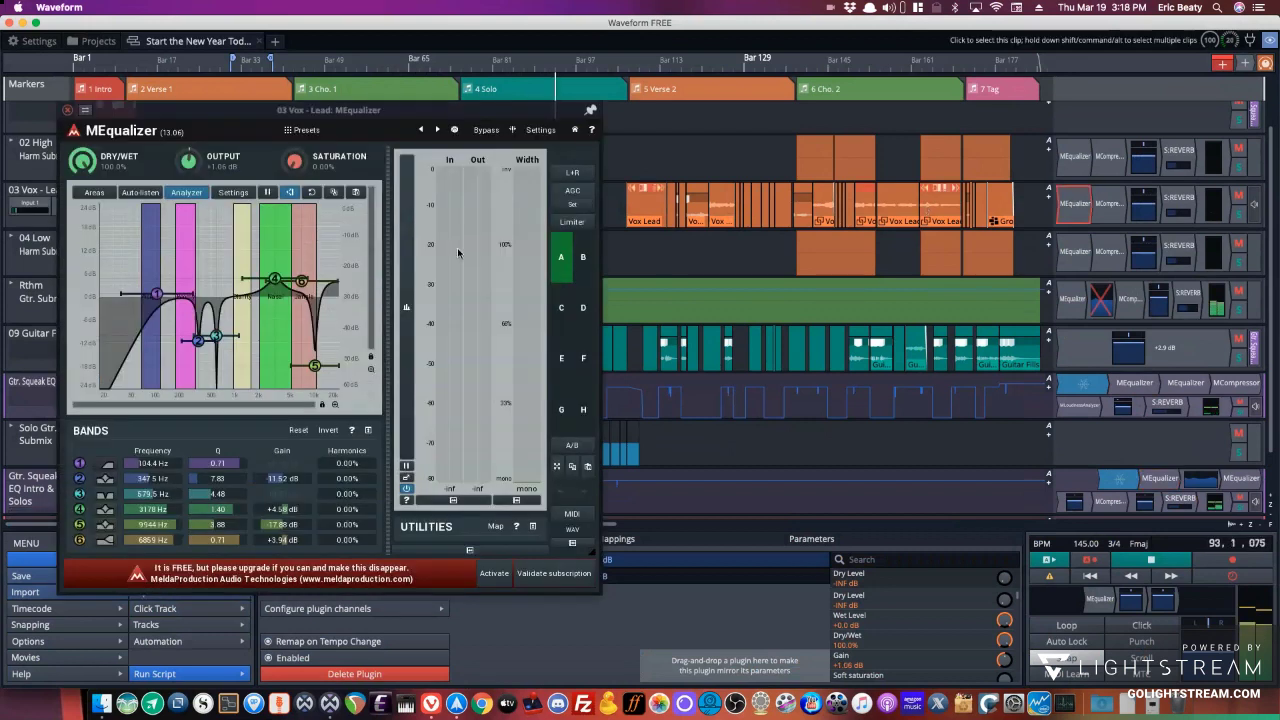
{"action": "left_click", "coordinate": [67, 111]}
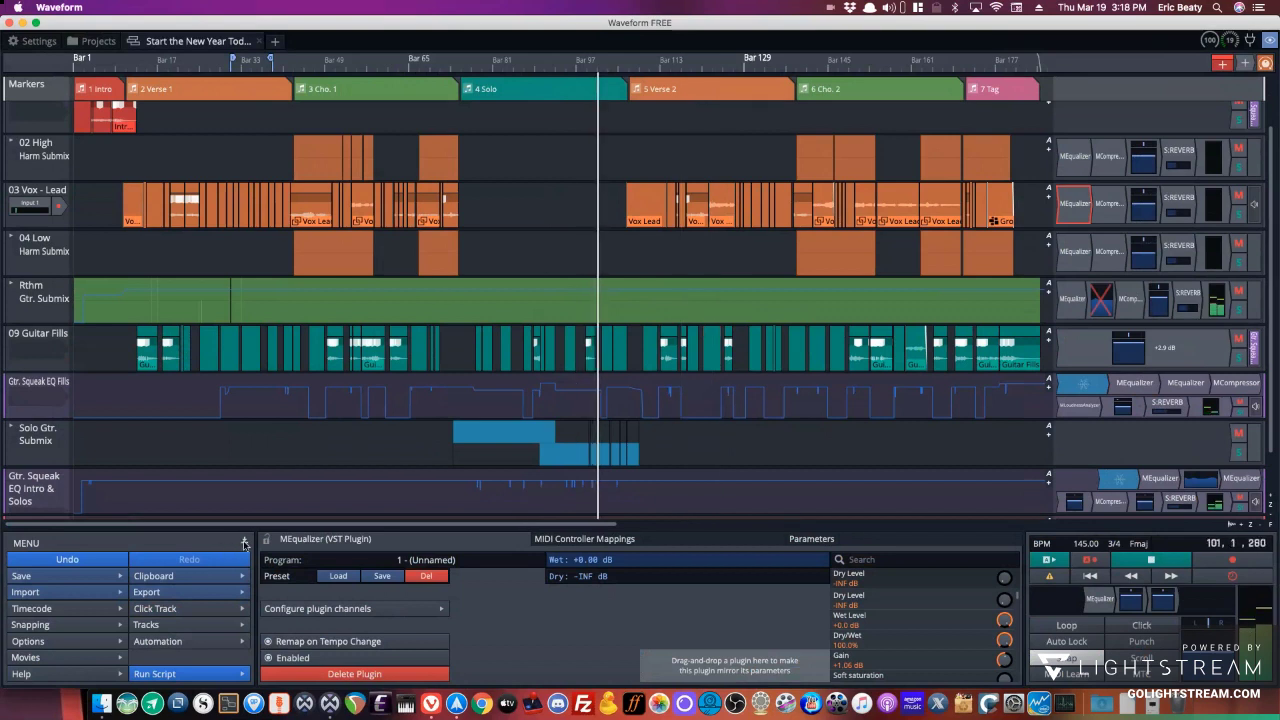
Briefly show the mixer and collapse the menu and properties area to enlarge the track view.
{"action": "left_click", "coordinate": [1268, 41]}
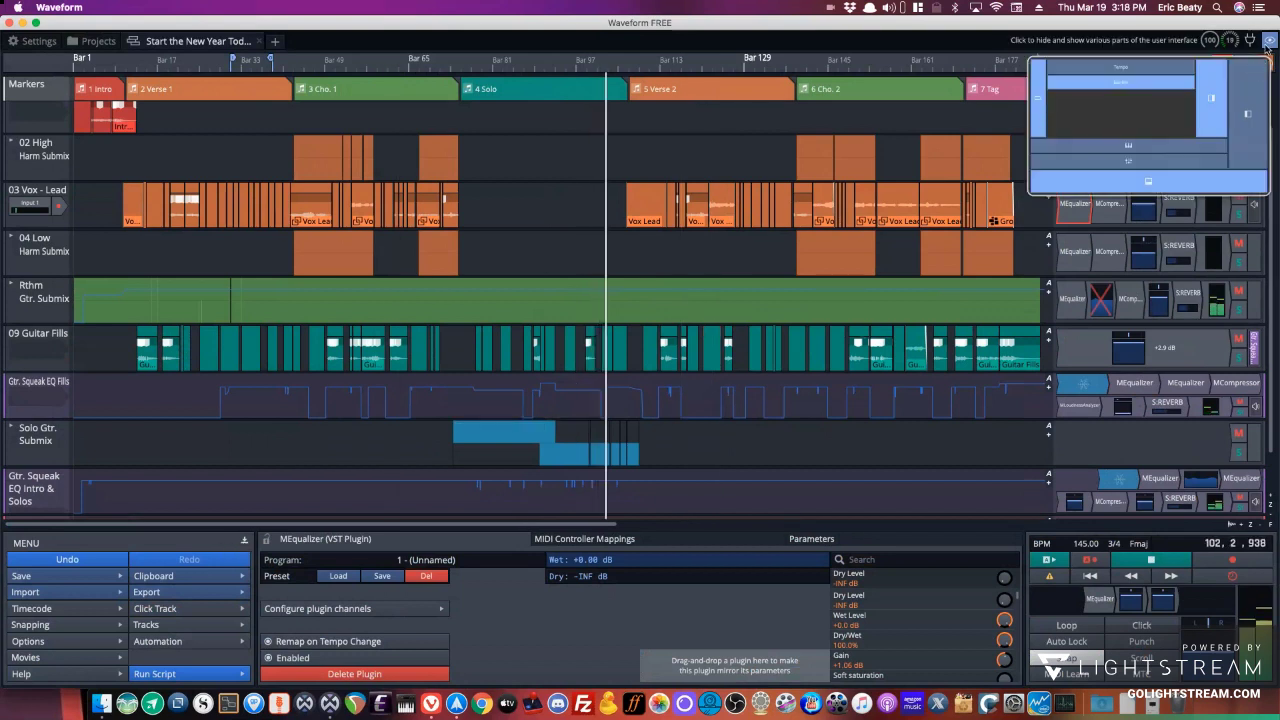
{"action": "left_click", "coordinate": [1161, 158]}
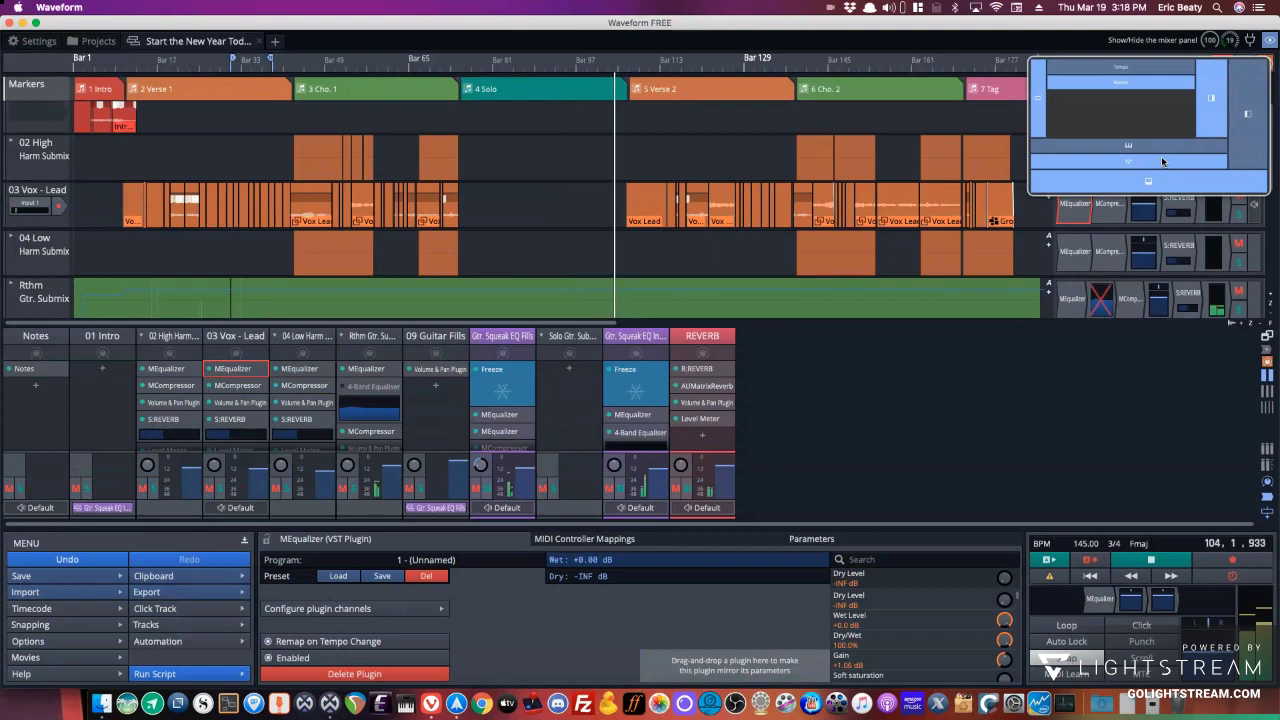
{"action": "left_click", "coordinate": [244, 541]}
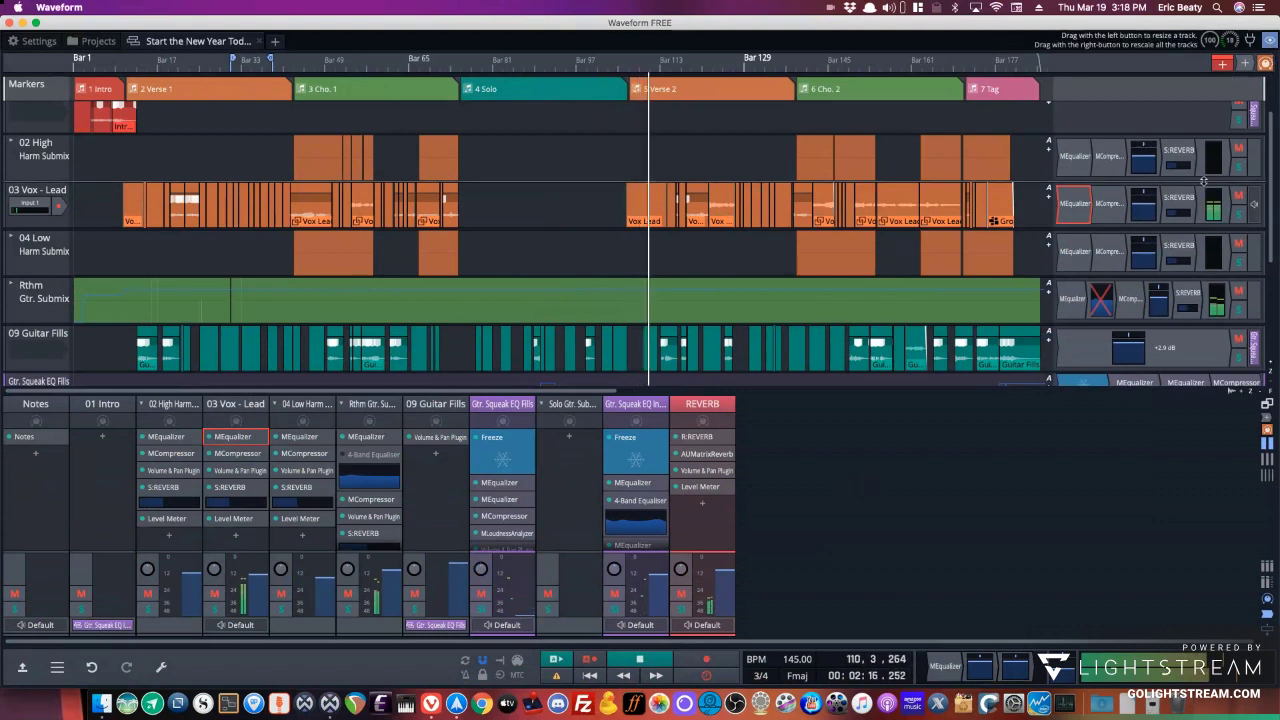
{"action": "key", "text": "m"}
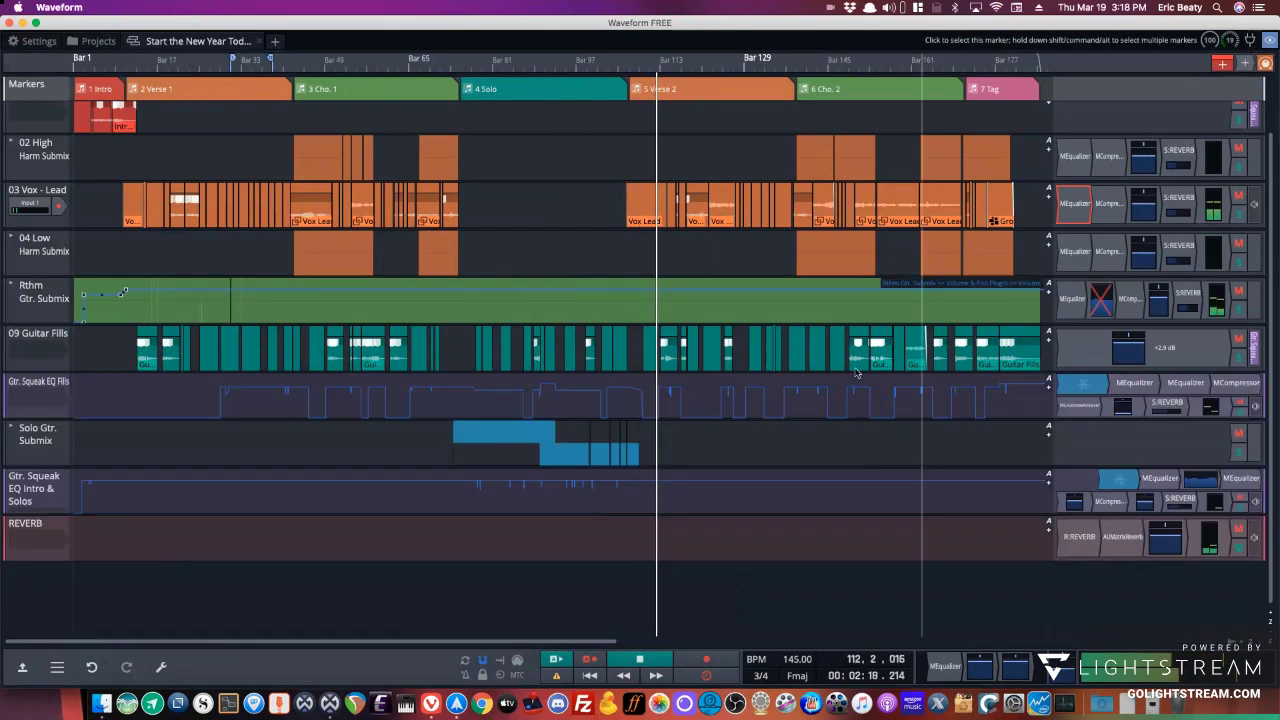
Check the Lightstream project in Vivaldi and return to Waveform.
{"action": "key", "text": "super+Tab"}
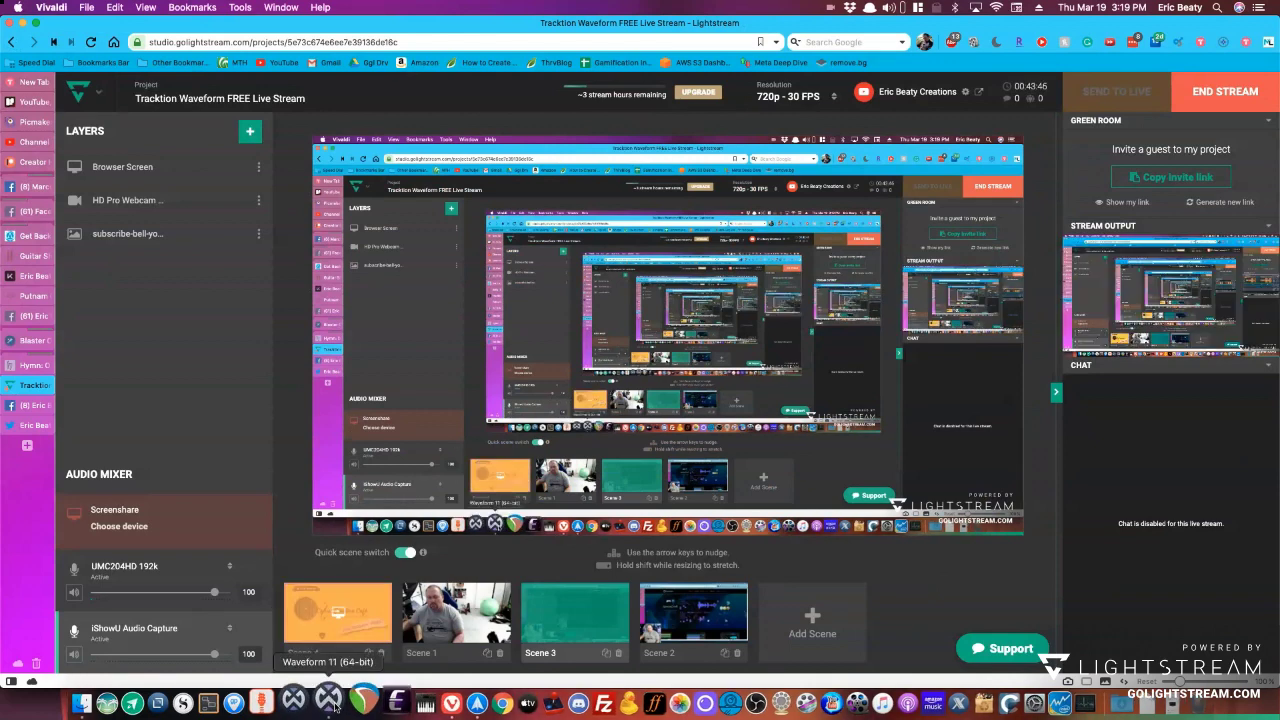
{"action": "left_click", "coordinate": [331, 700]}
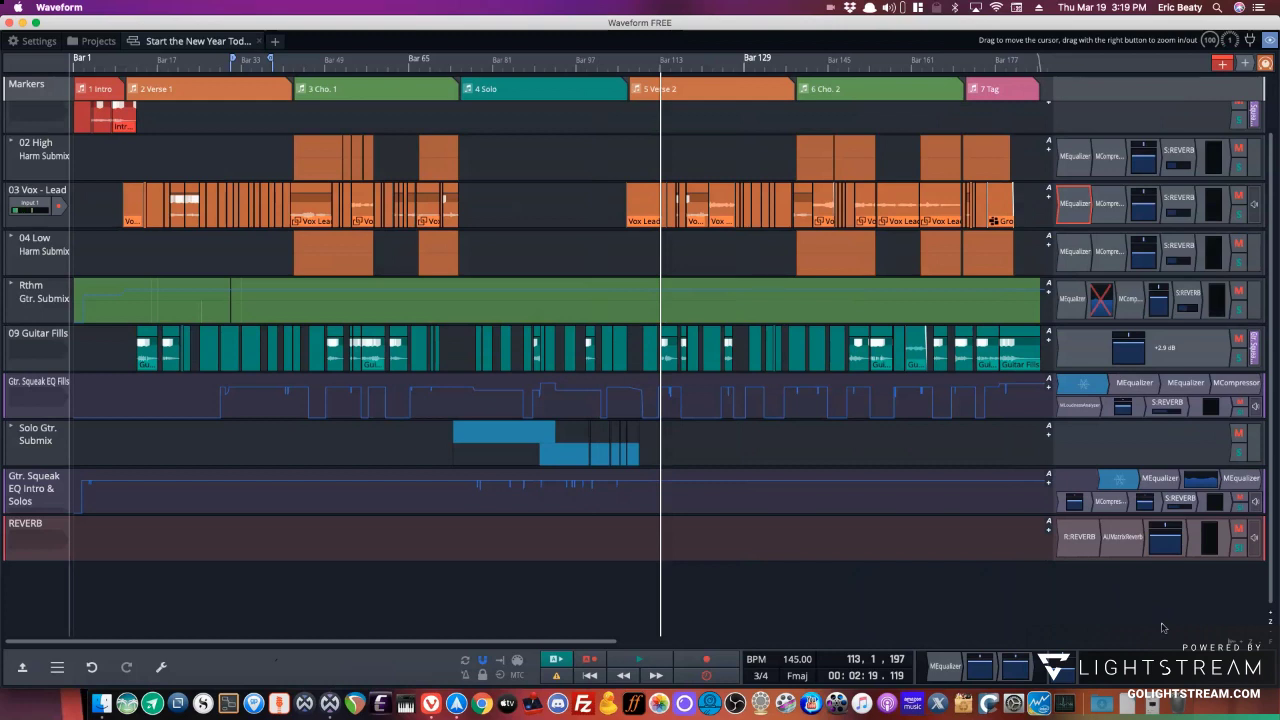
Review the preset library of the MEqualizer plugin on the 03 Vox - Lead track and close the plugin.
{"action": "double_click", "coordinate": [1079, 203]}
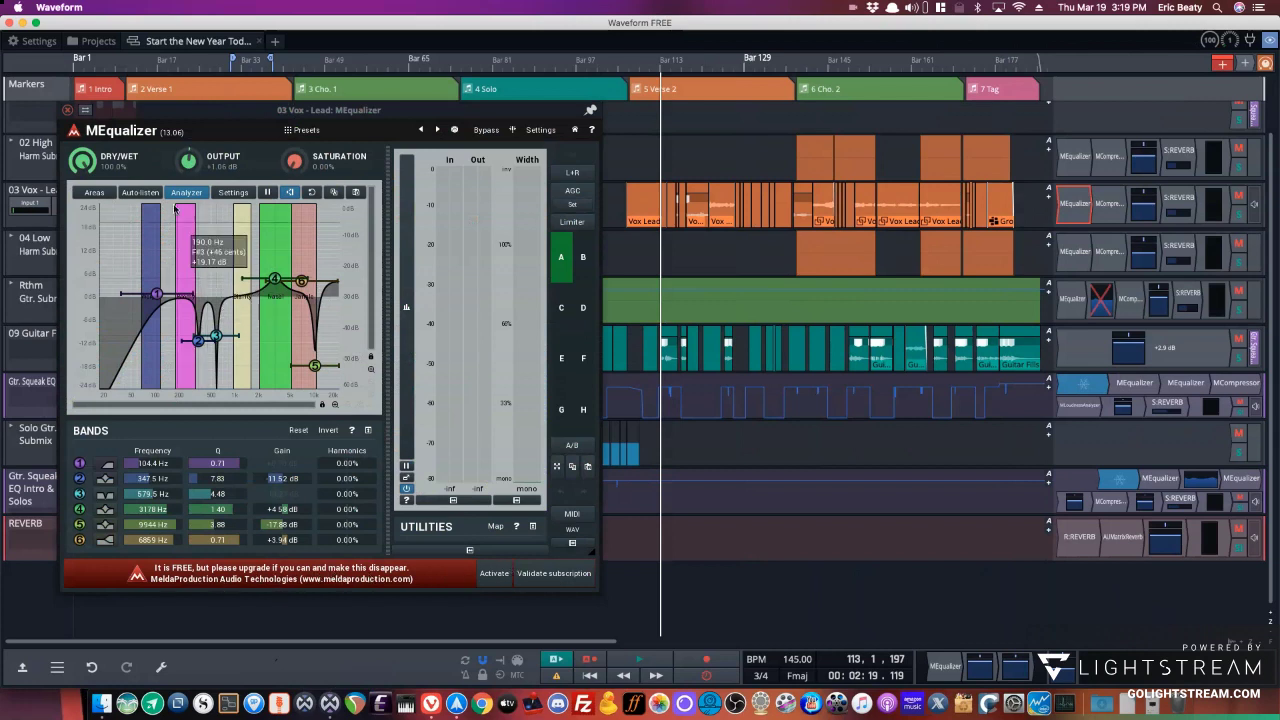
{"action": "left_click", "coordinate": [298, 131]}
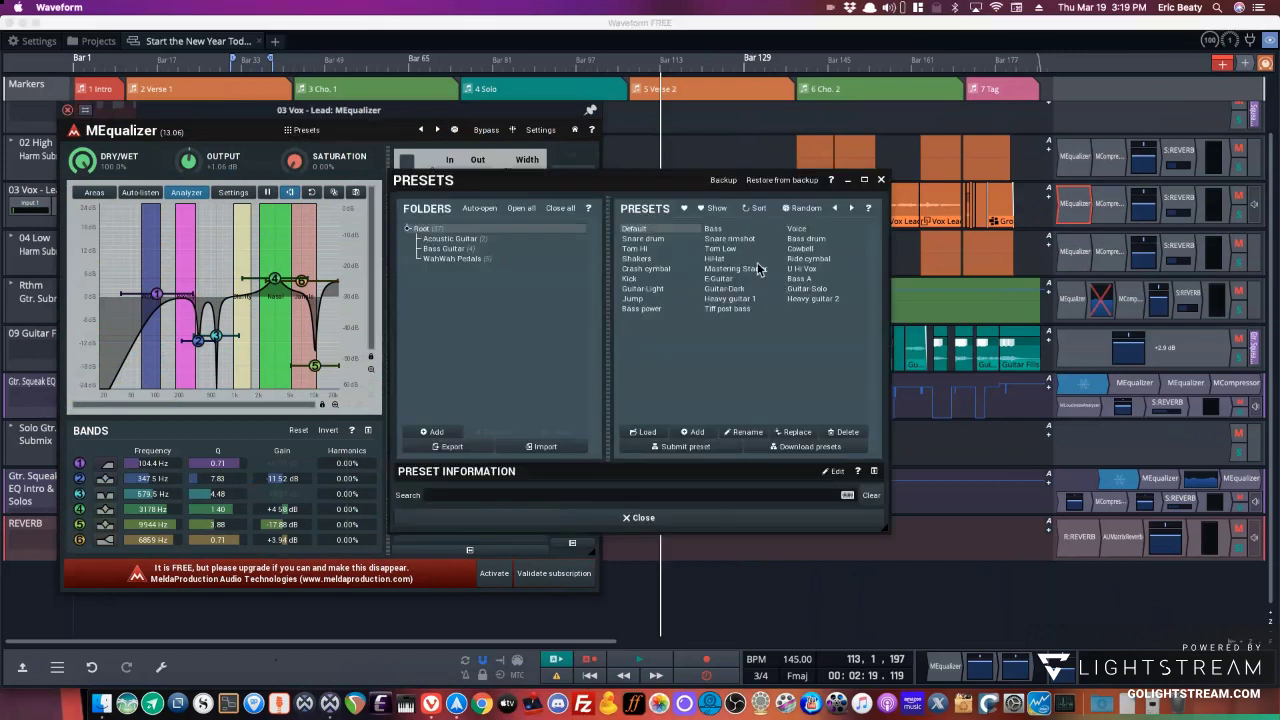
{"action": "left_click", "coordinate": [881, 182]}
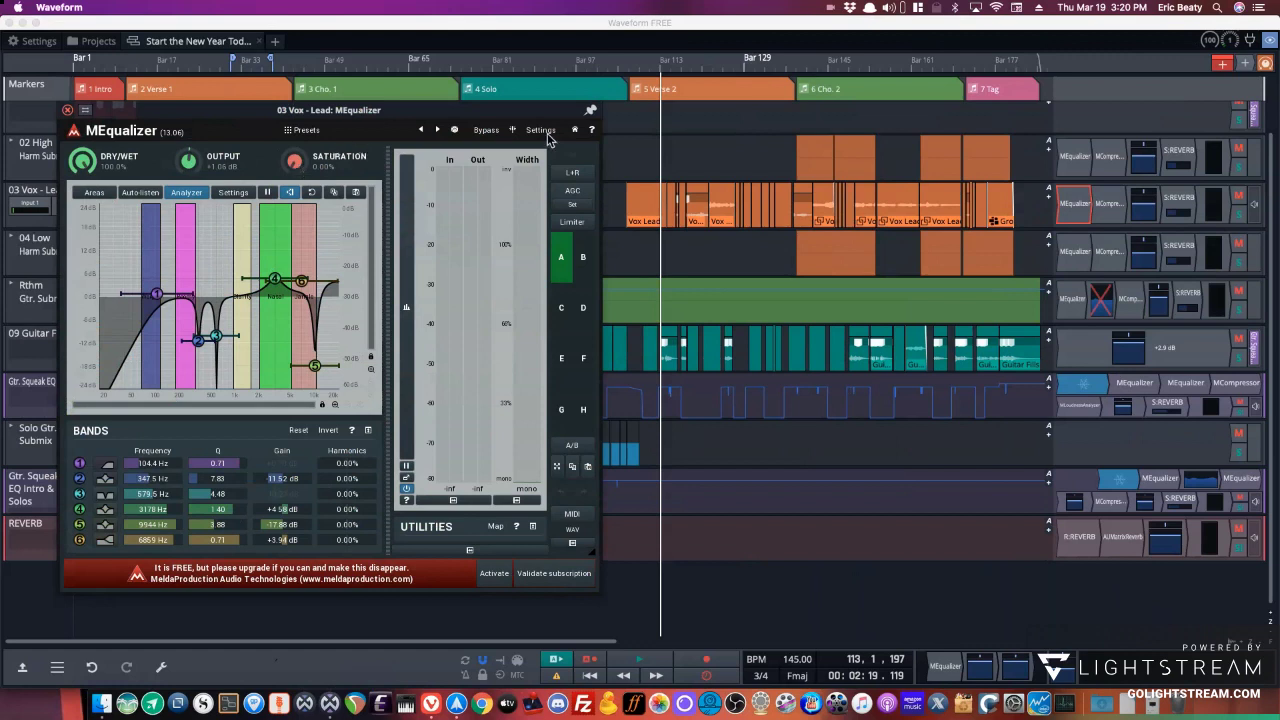
{"action": "left_click", "coordinate": [67, 110]}
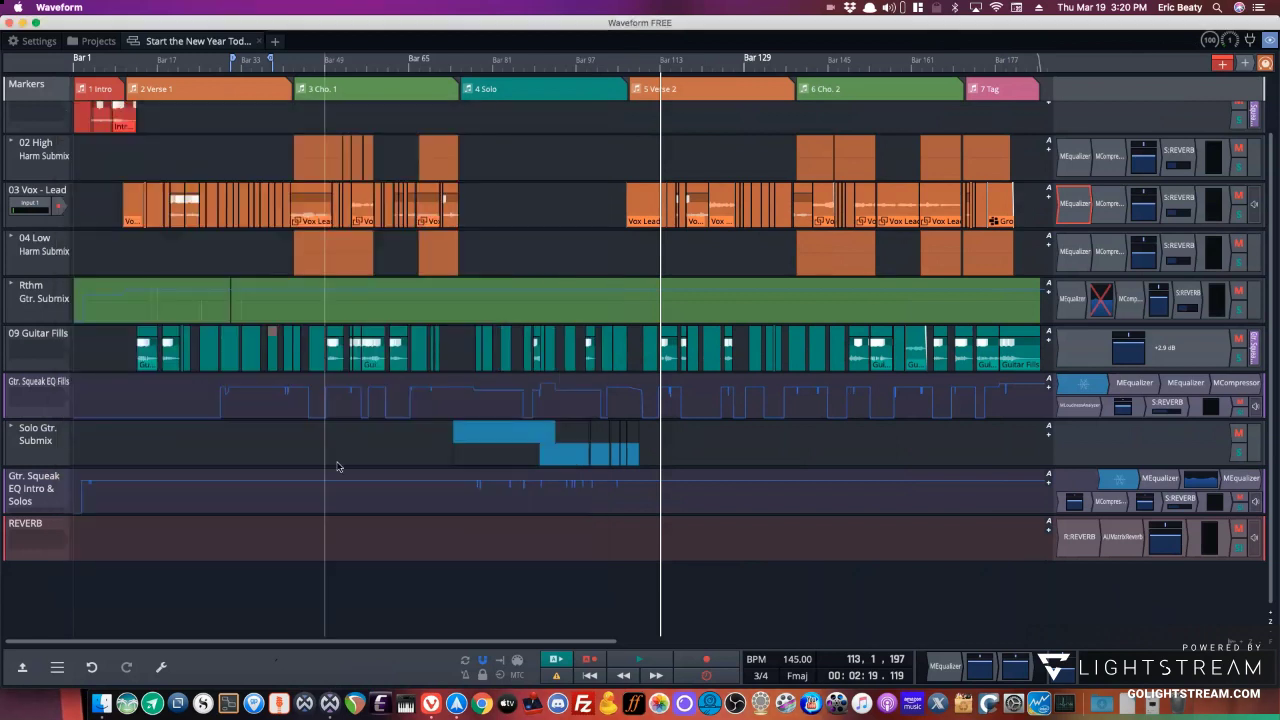
Switch to the Lightstream project in Vivaldi and send the webcam view, Scene 1, live.
{"action": "left_click", "coordinate": [430, 700]}
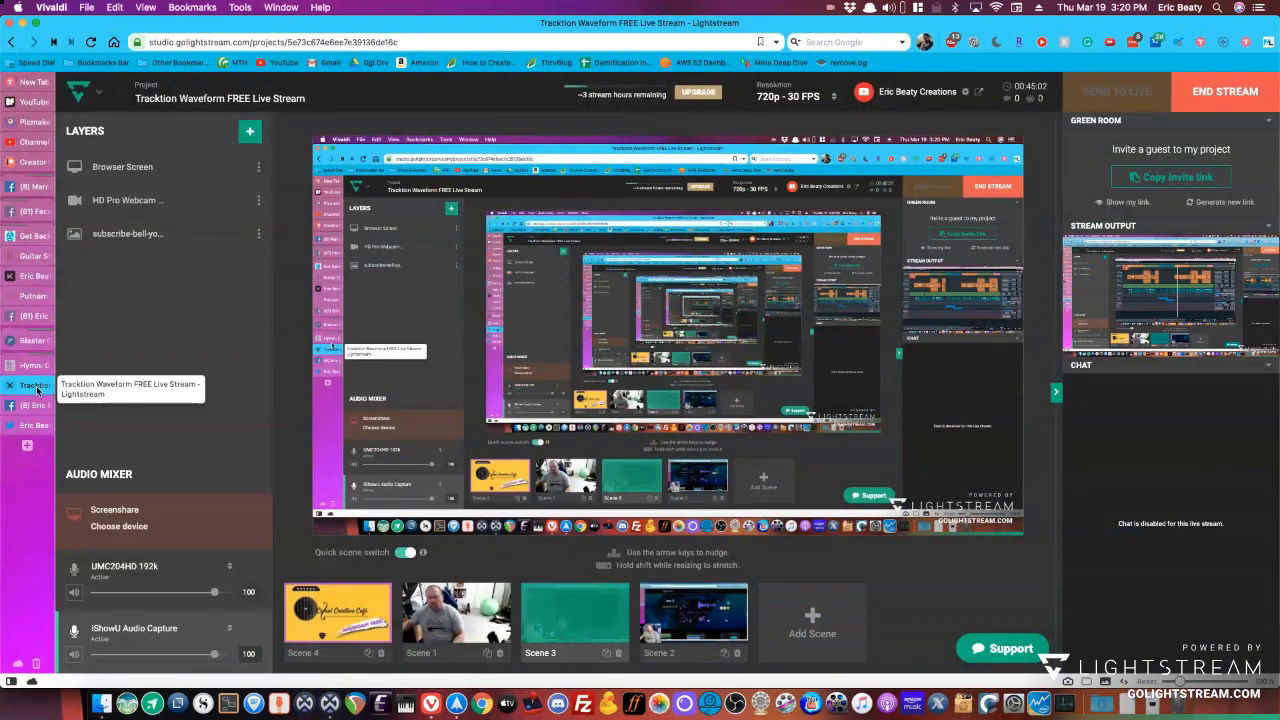
{"action": "mouse_move", "coordinate": [37, 425]}
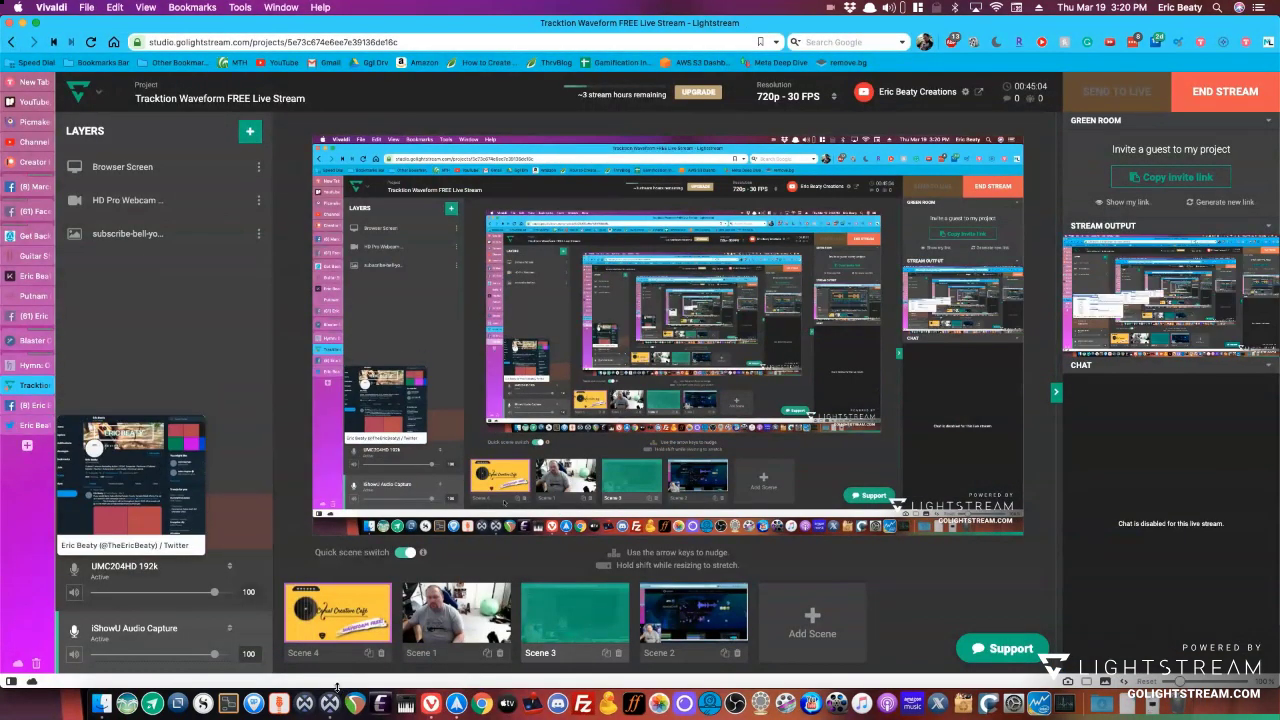
{"action": "left_click", "coordinate": [330, 700]}
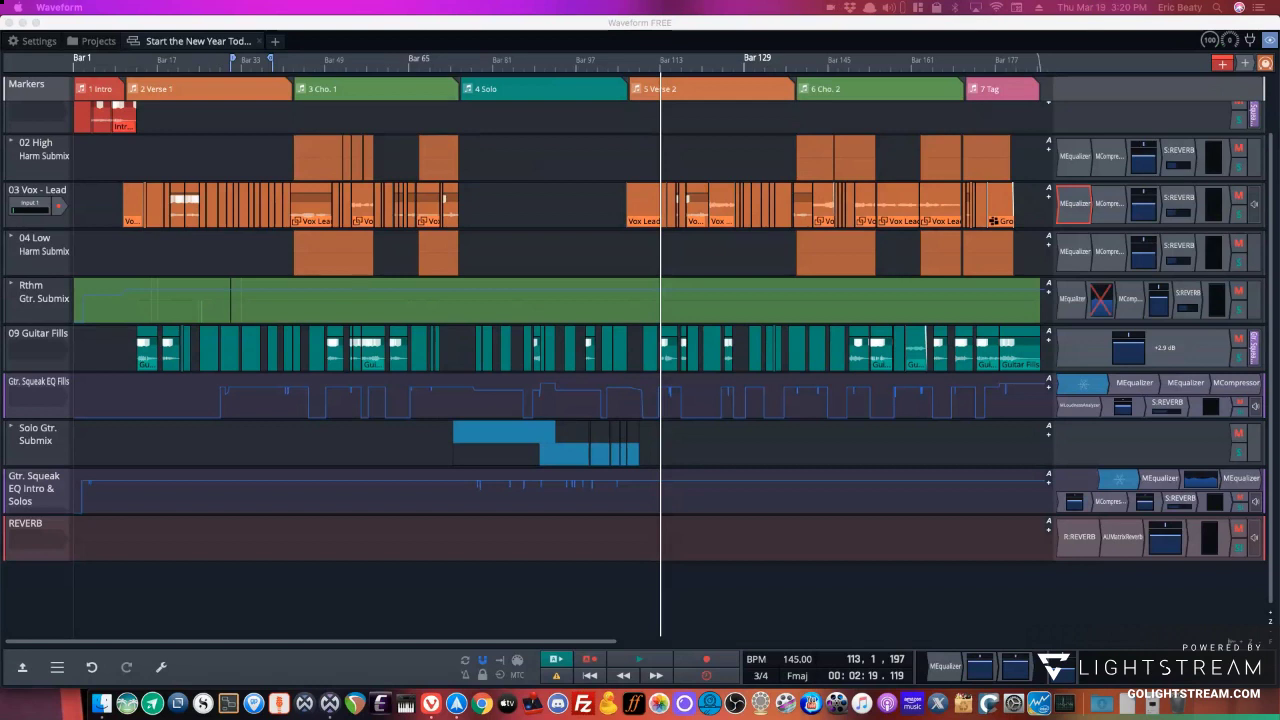
{"action": "left_click", "coordinate": [475, 588]}
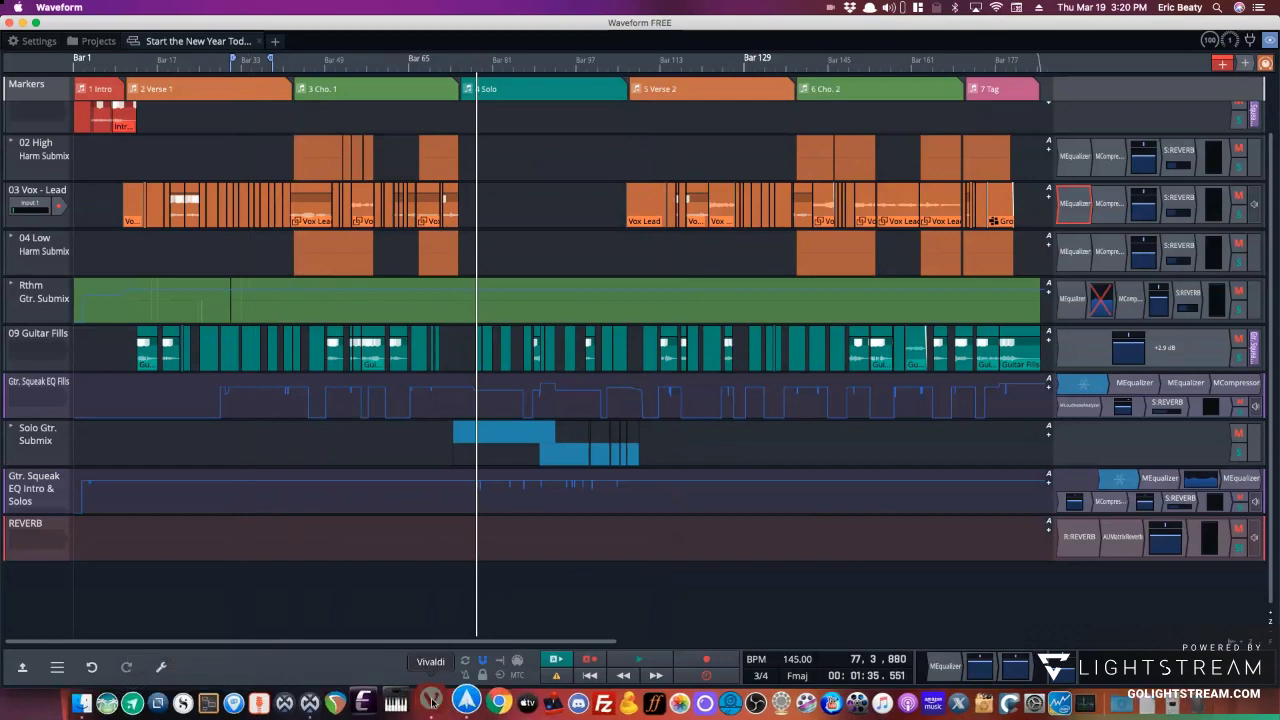
{"action": "left_click", "coordinate": [432, 701]}
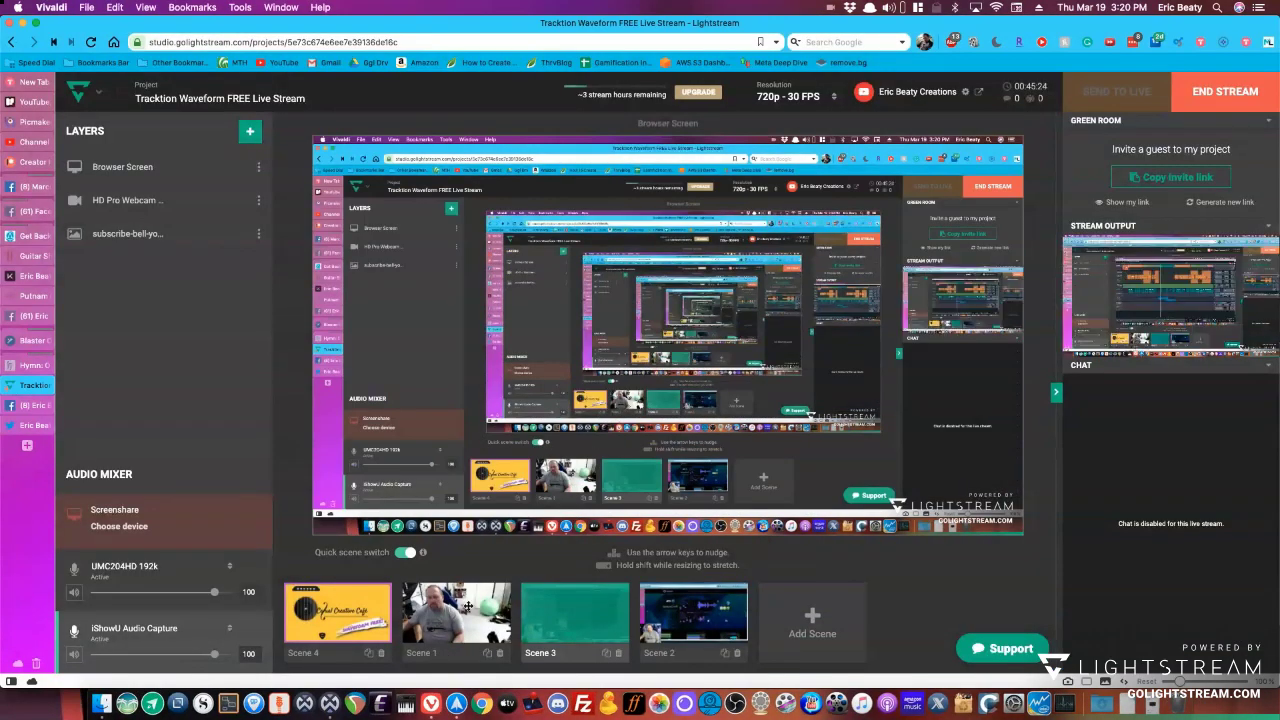
{"action": "left_click", "coordinate": [460, 612]}
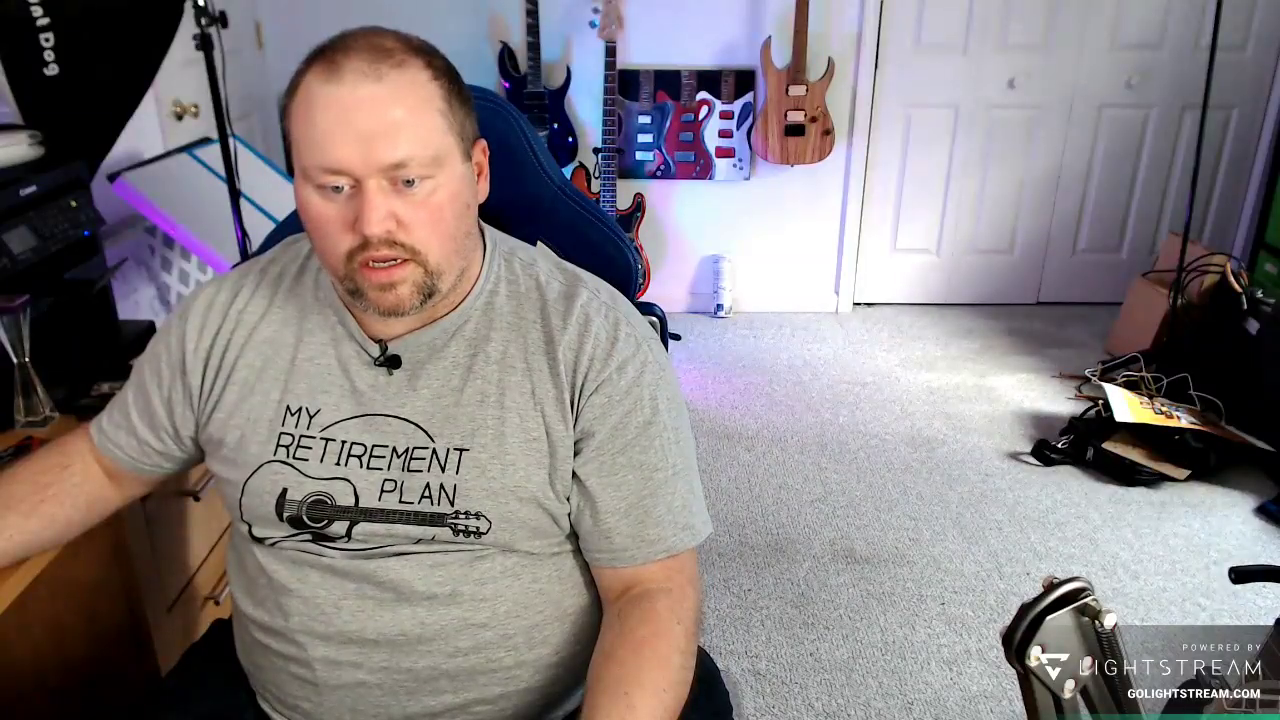
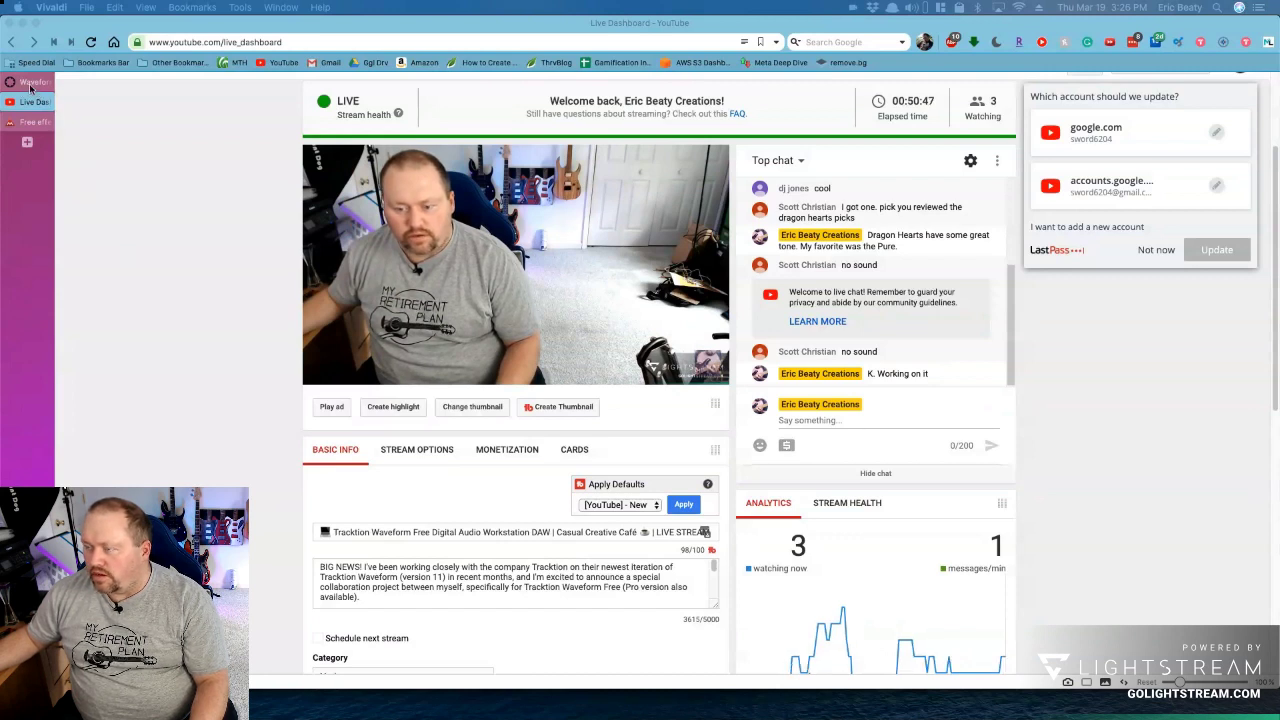
Bring the browser window with the YouTube Live Dashboard forward and preview its Waveform Free page.
{"action": "key", "text": "super+Tab"}
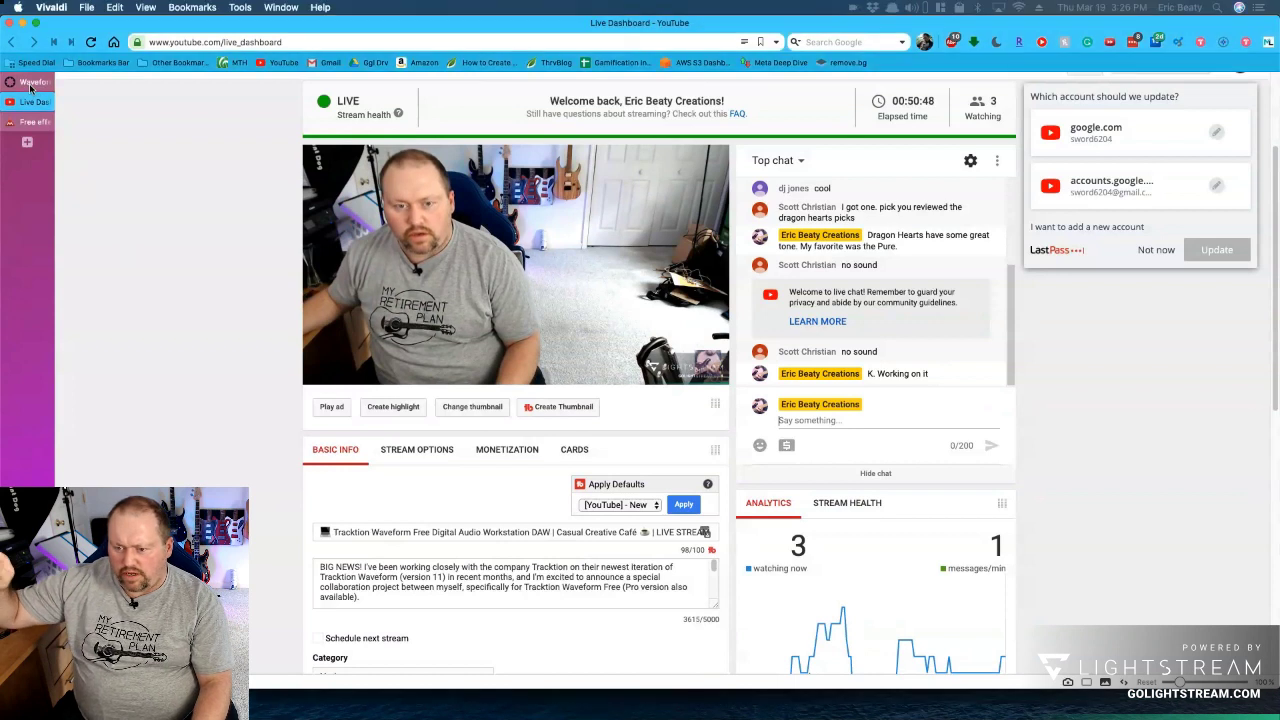
{"action": "mouse_move", "coordinate": [30, 88]}
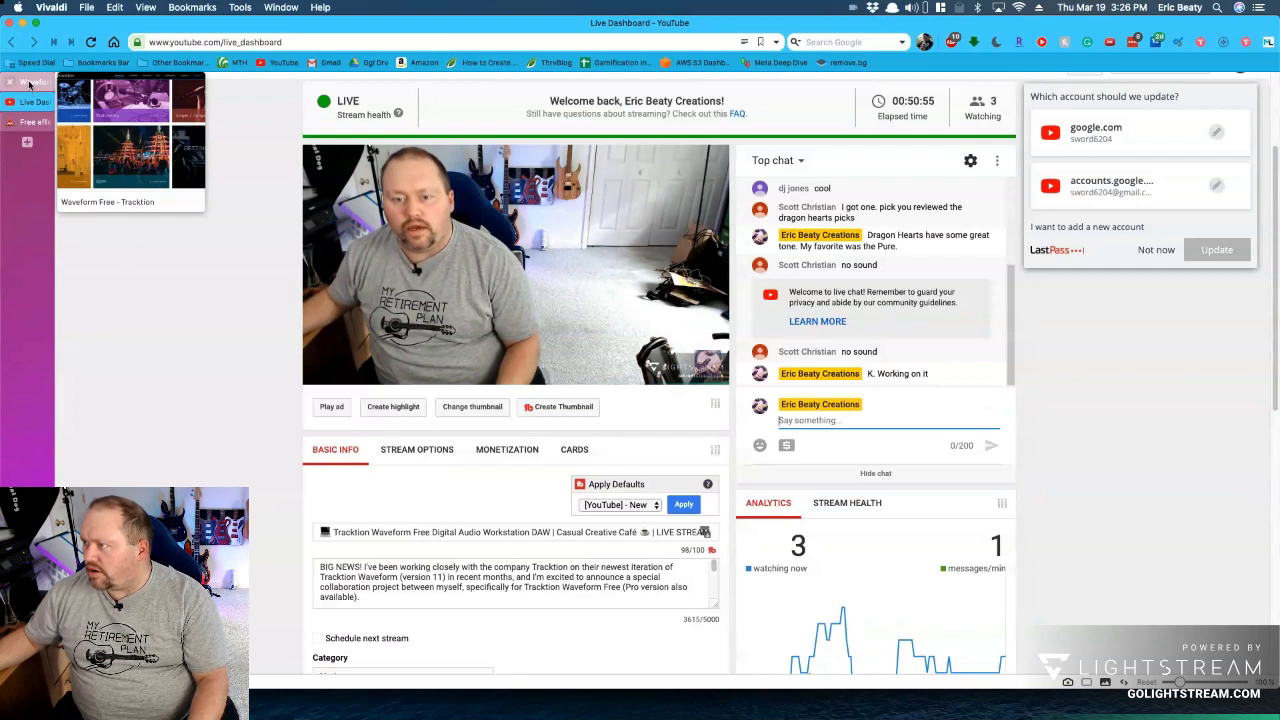
{"action": "left_click", "coordinate": [30, 86]}
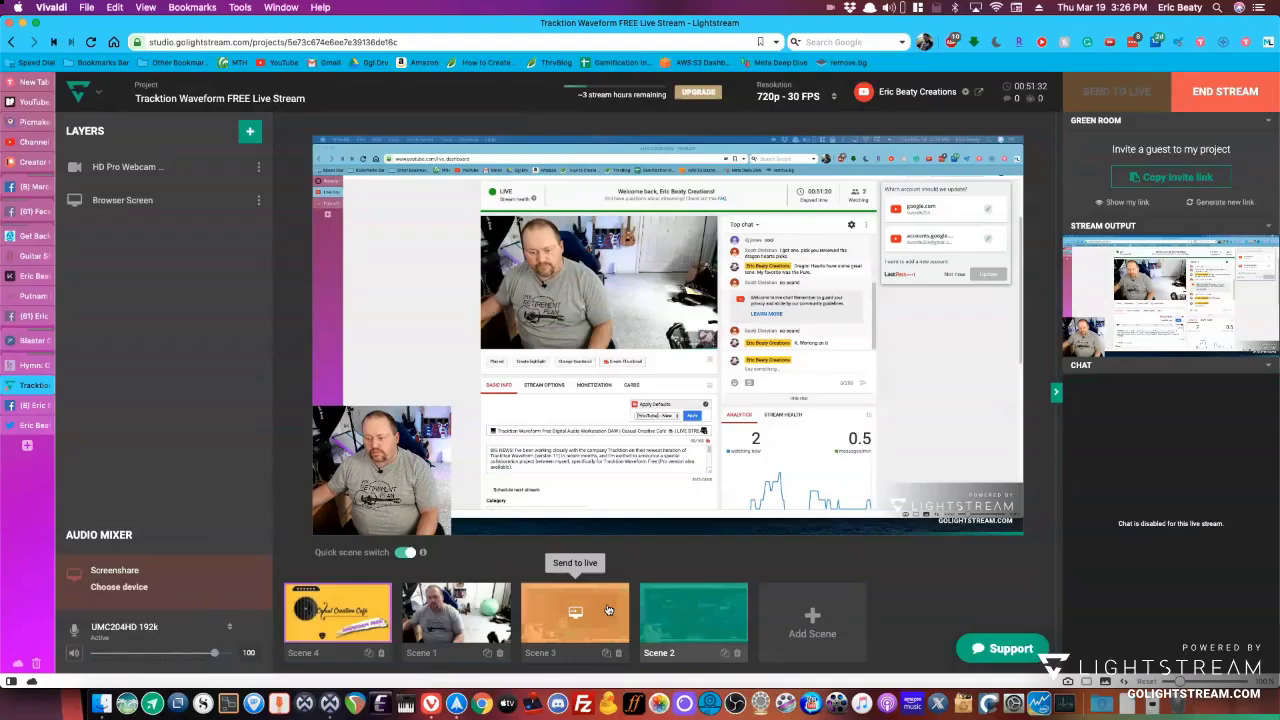
Send Scene 3 live in Lightstream and switch to Waveform.
{"action": "left_click", "coordinate": [608, 610]}
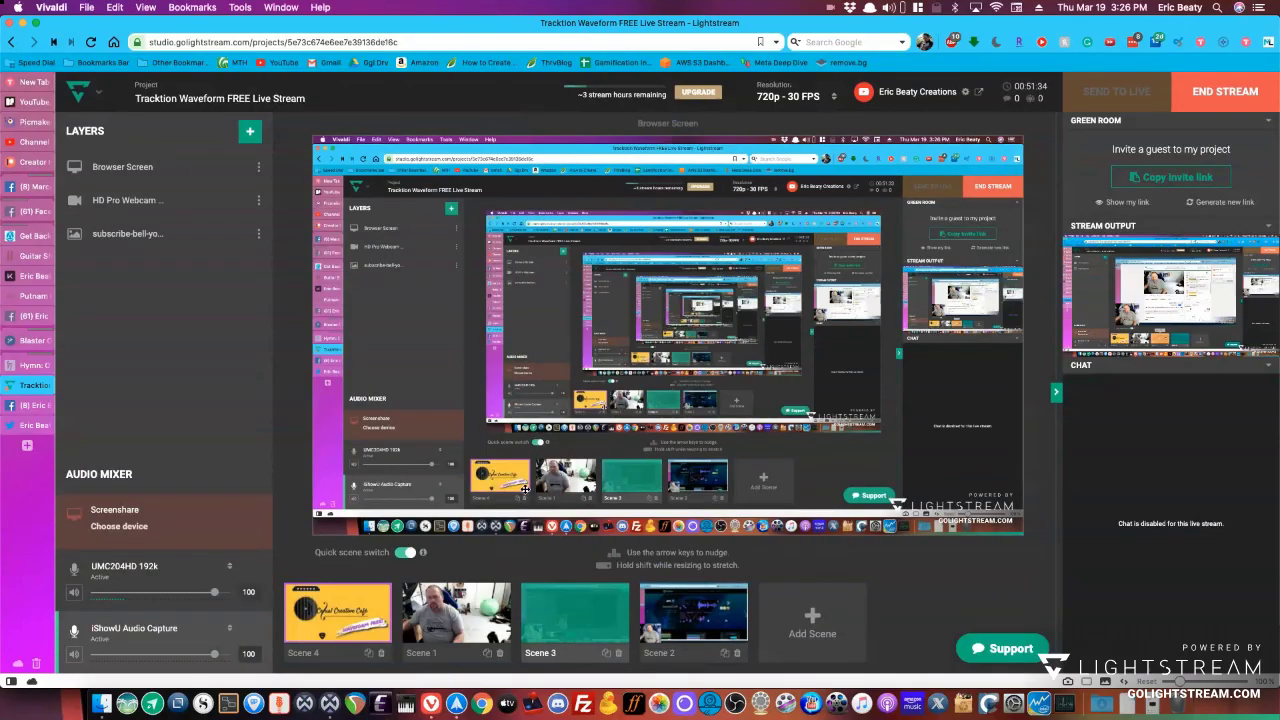
{"action": "key", "text": "super+Tab"}
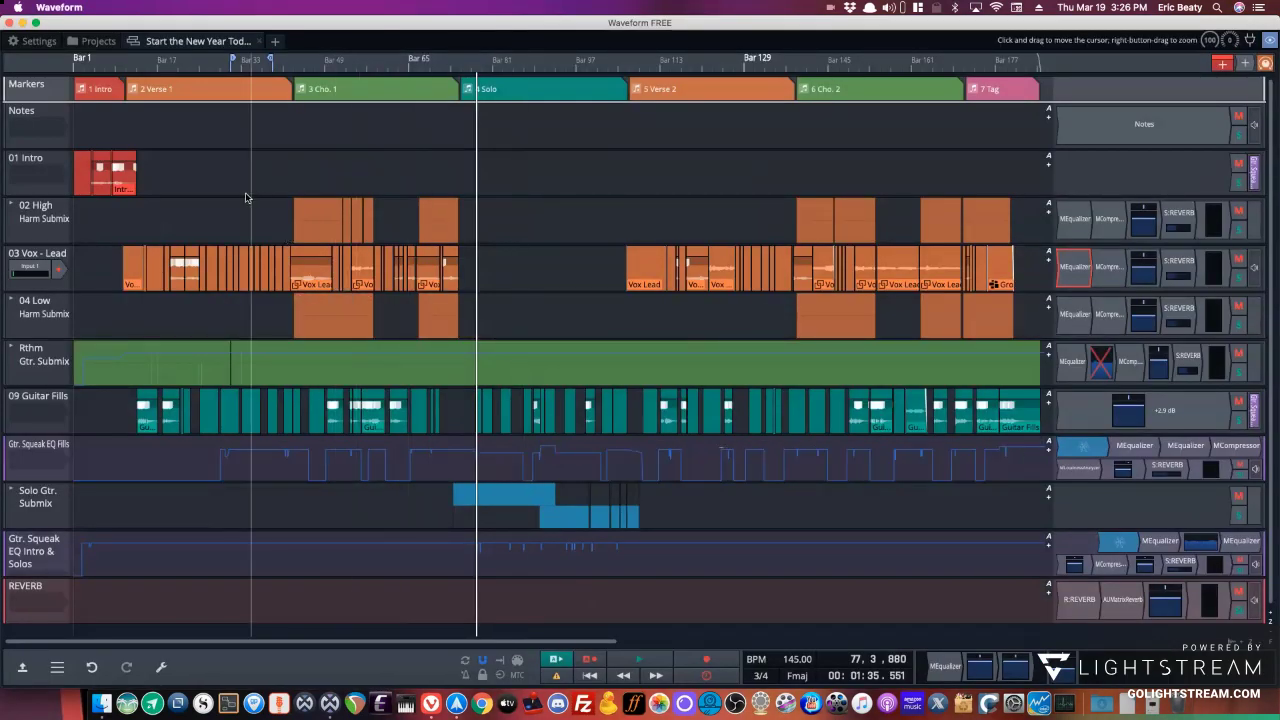
Test playback from the very start of the song, checking the Lightstream page between attempts.
{"action": "key", "text": "Home"}
{"action": "key", "text": "space"}
{"action": "key", "text": "super+Tab"}
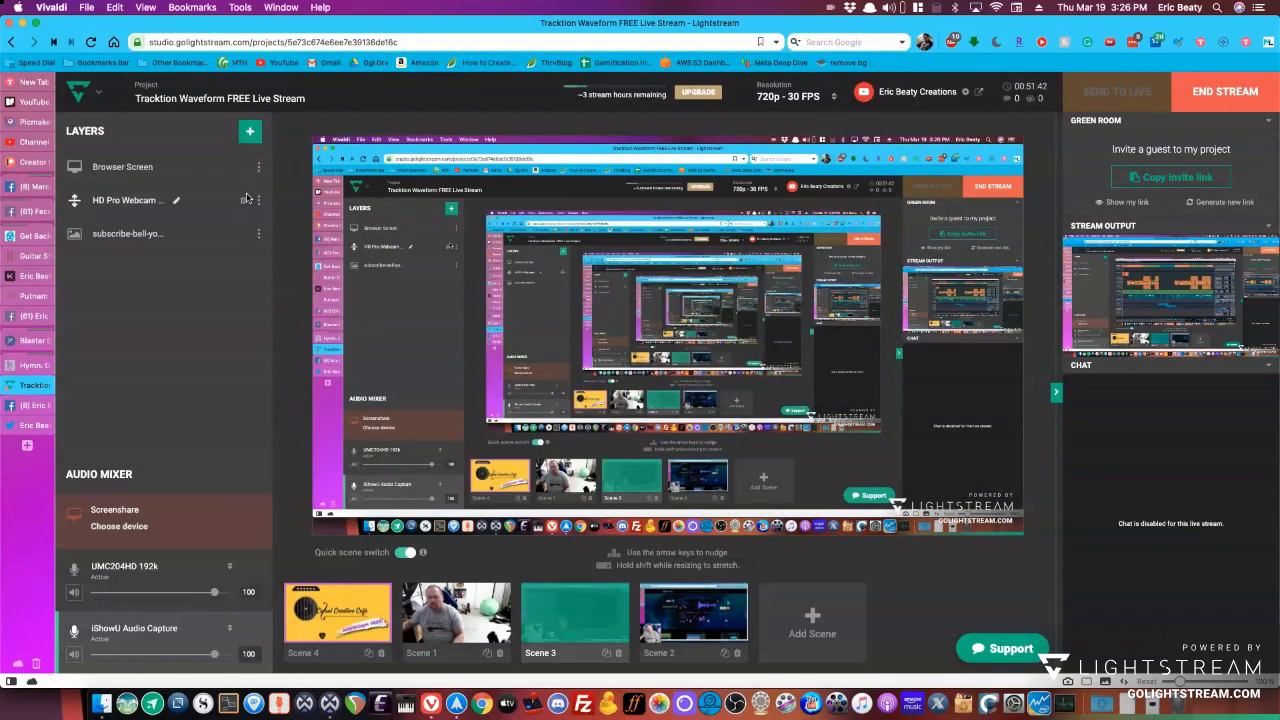
{"action": "key", "text": "super+Tab"}
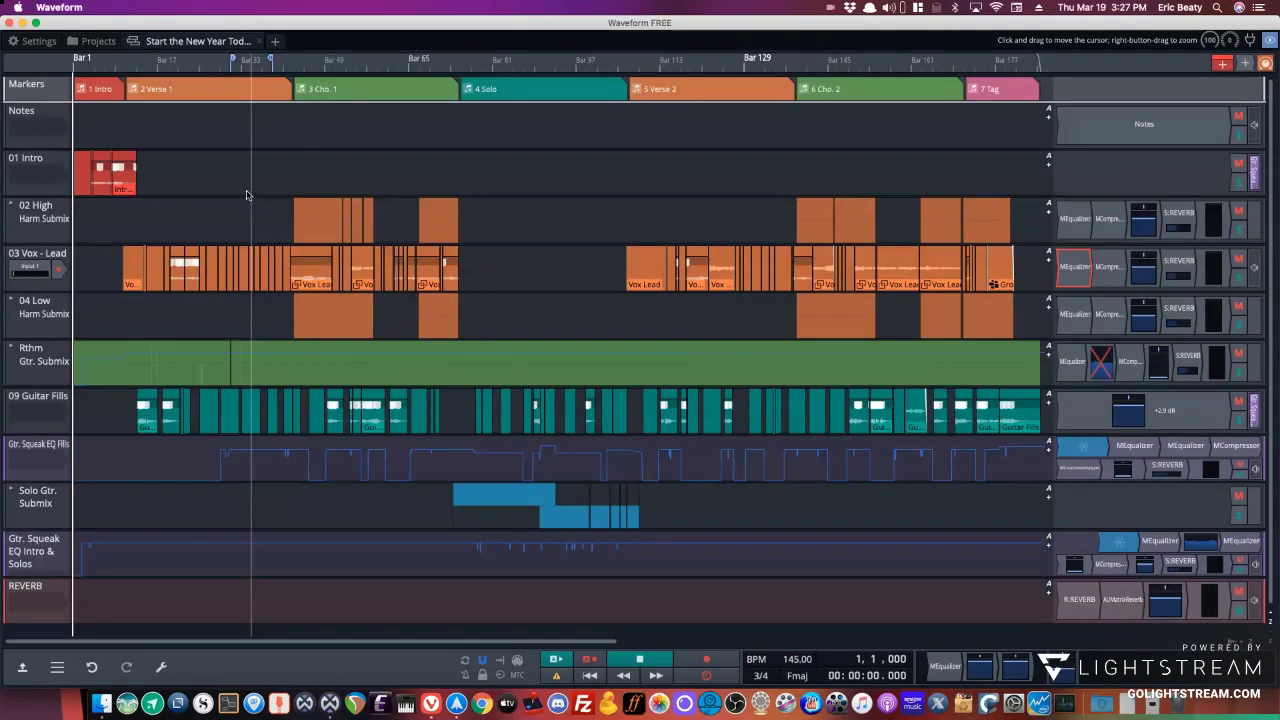
{"action": "key", "text": "space"}
{"action": "key", "text": "space"}
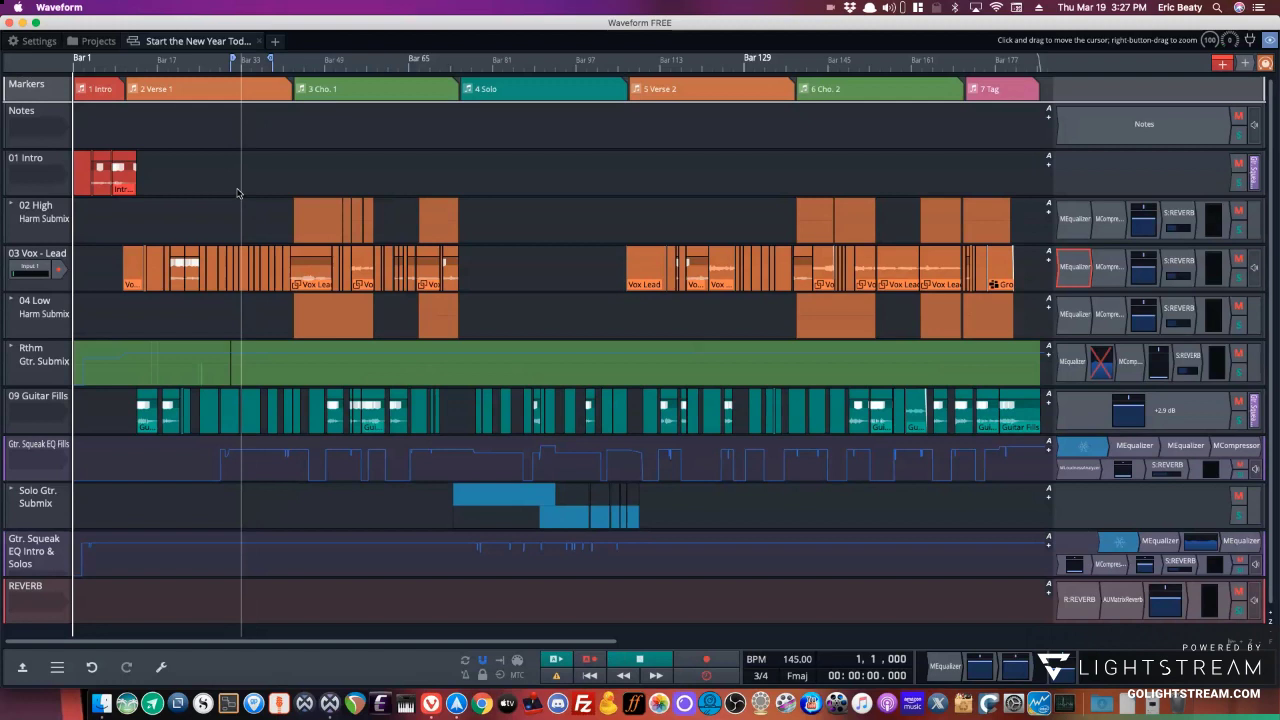
{"action": "key", "text": "space"}
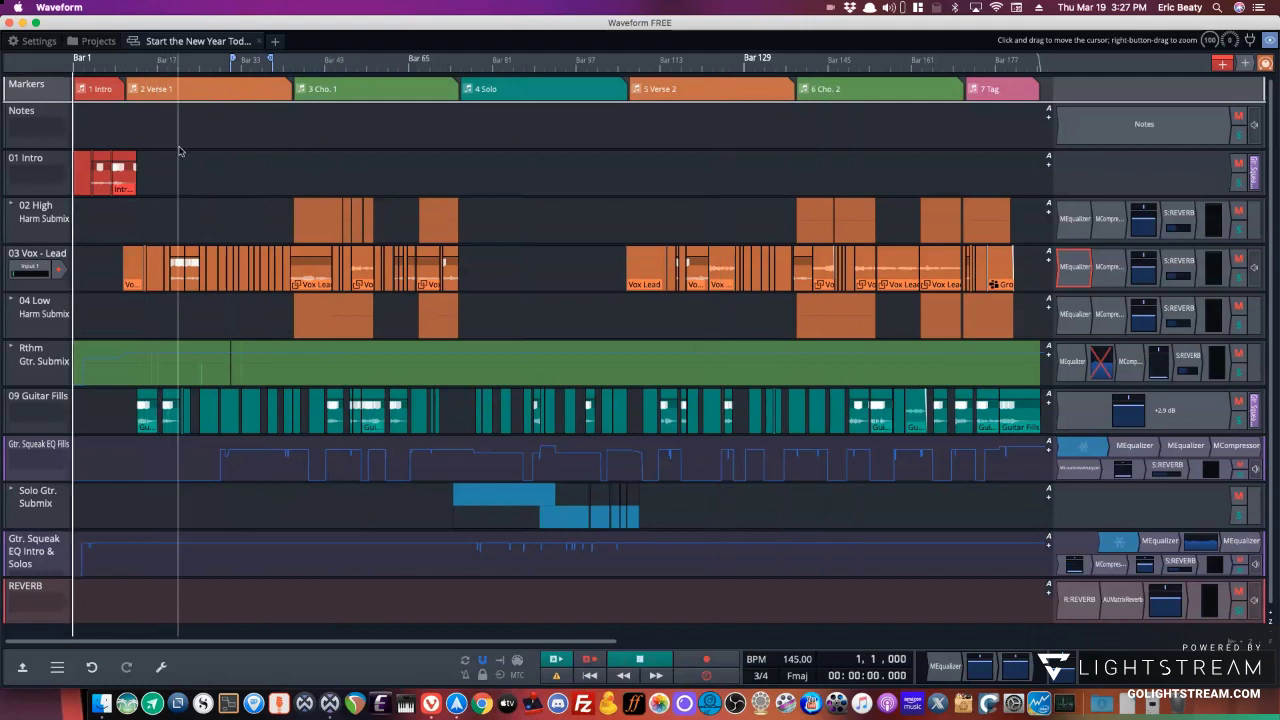
{"action": "key", "text": "space"}
{"action": "key", "text": "space"}
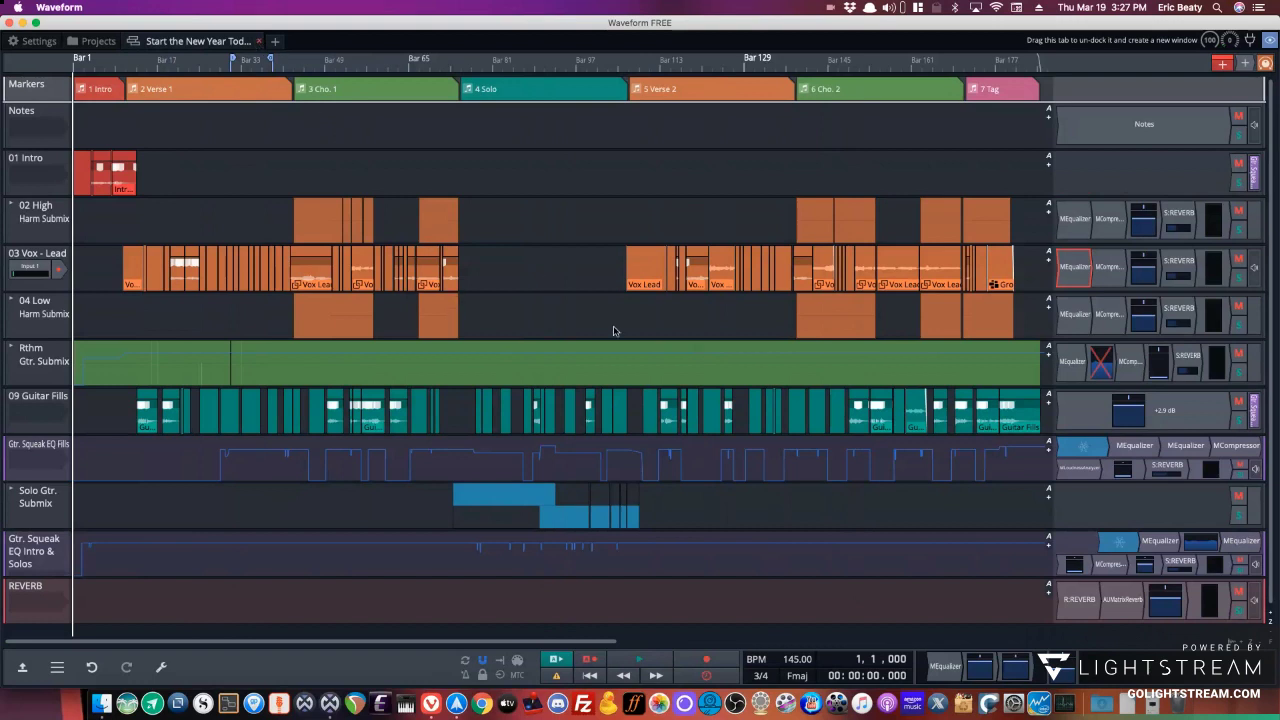
Close the current edit, discarding its changes, and reopen "Start the New Year Today Edit 7 (Final Mix) (Waveform 9)".
{"action": "key", "text": "super+w"}
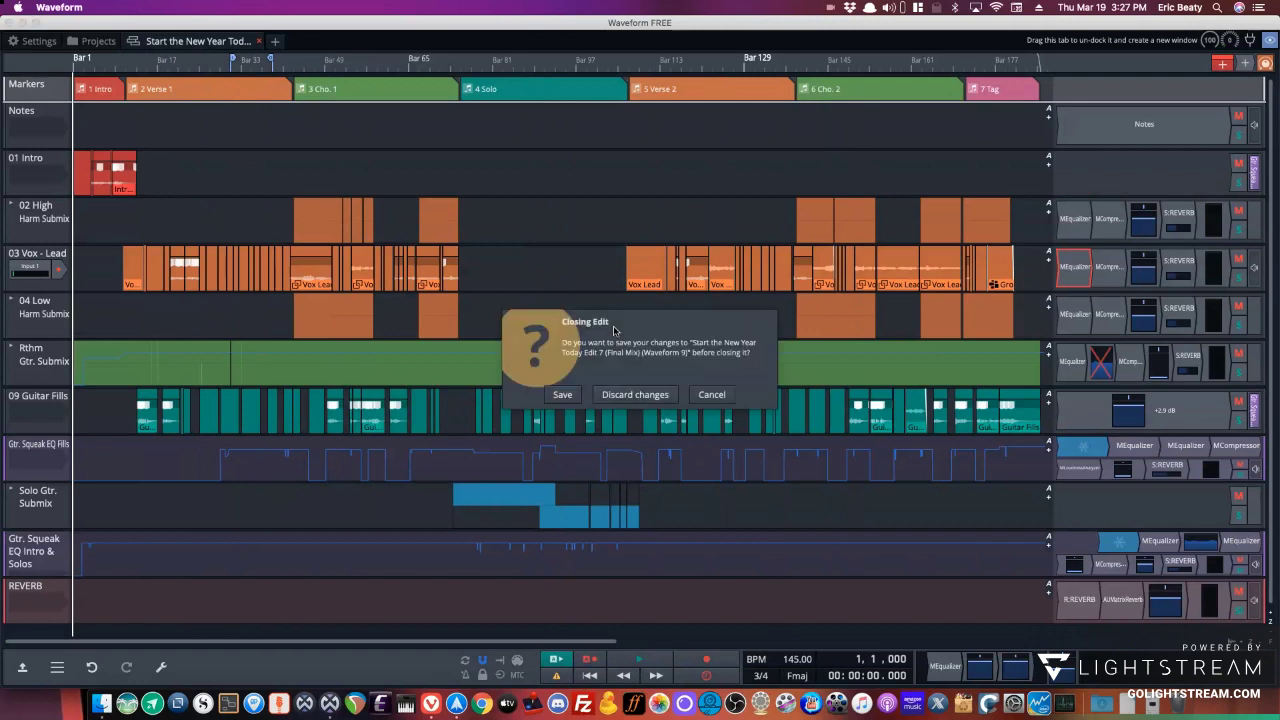
{"action": "left_click", "coordinate": [619, 395]}
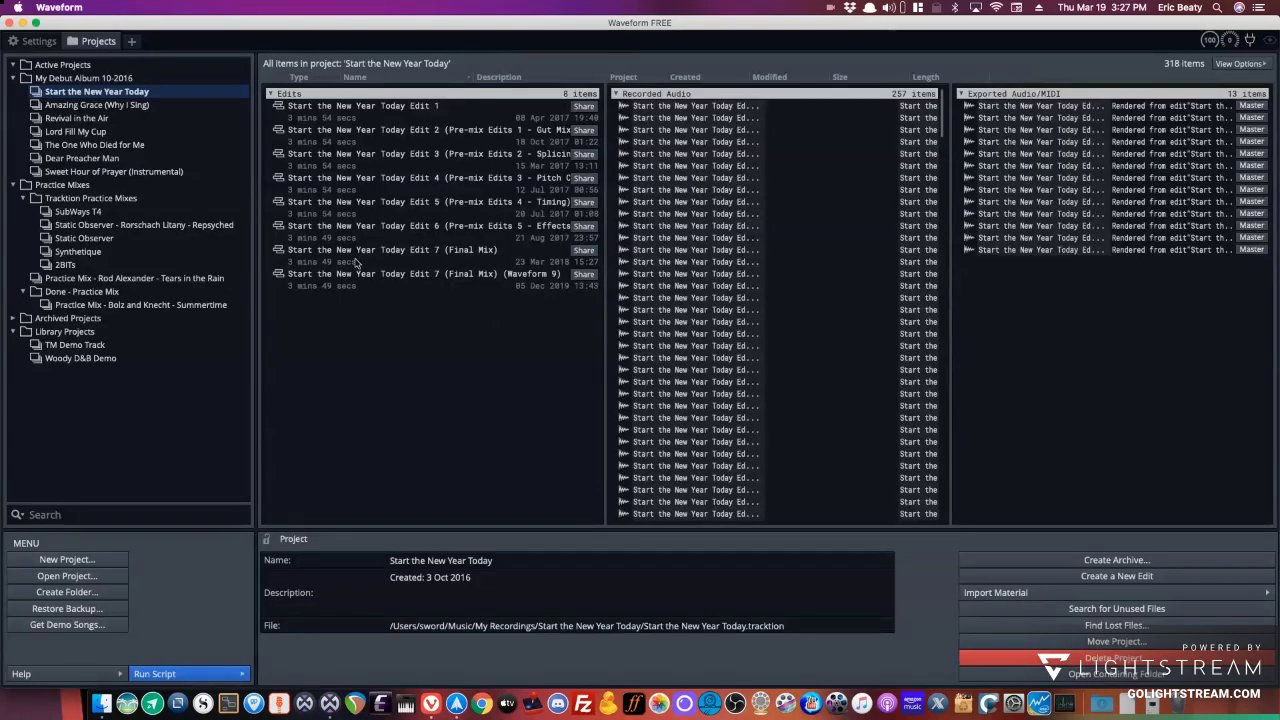
{"action": "left_click", "coordinate": [313, 284]}
{"action": "double_click", "coordinate": [313, 284]}
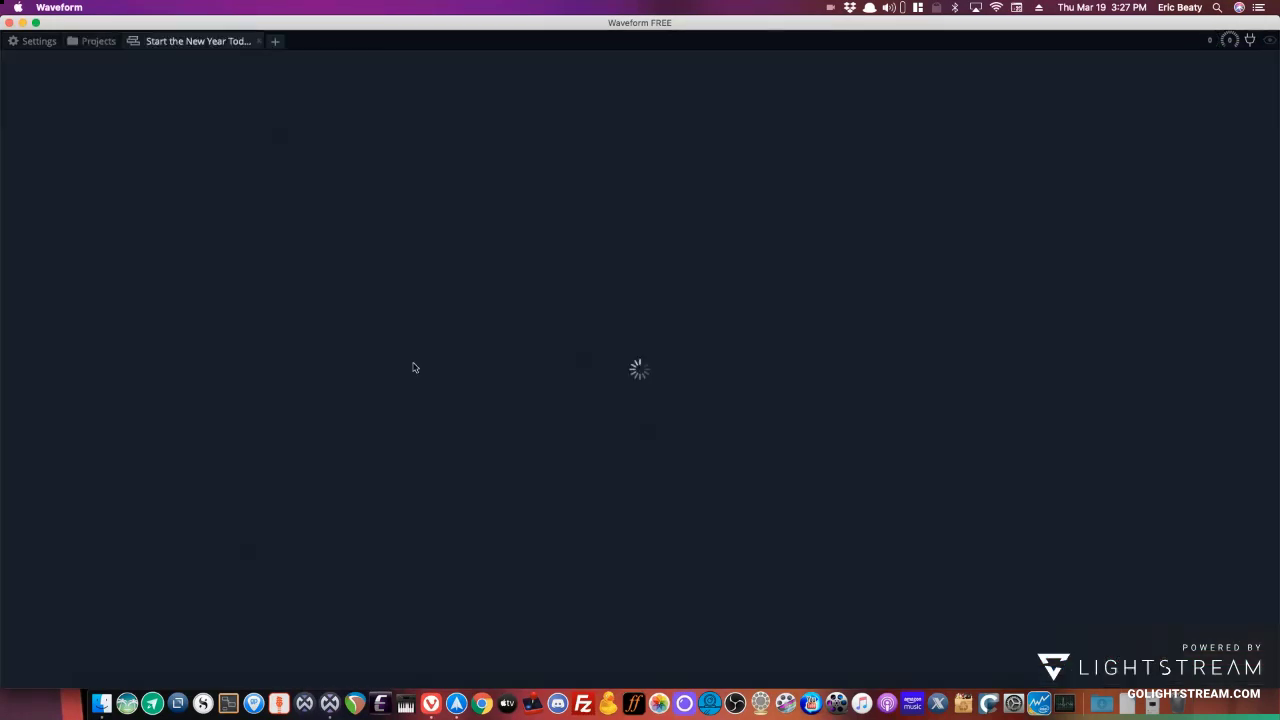
Examine the audio device settings, checking the Lightstream page in Vivaldi before returning to them.
{"action": "left_click", "coordinate": [28, 41]}
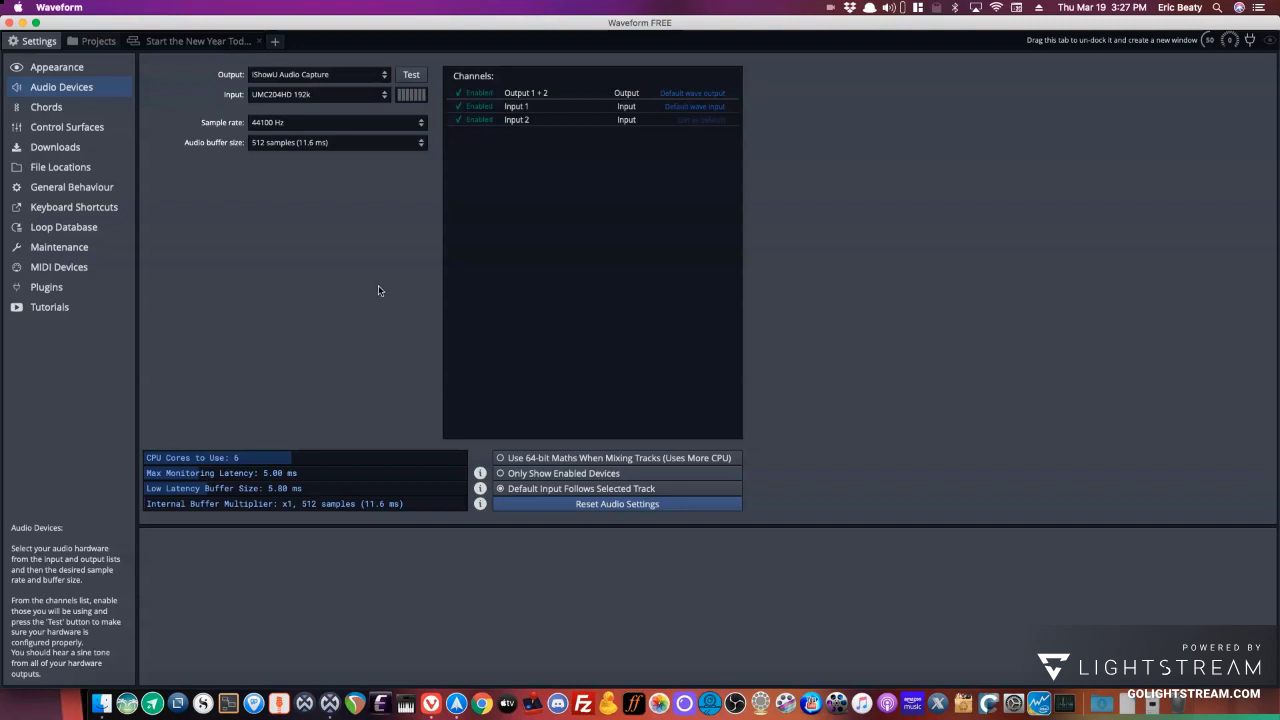
{"action": "left_click", "coordinate": [430, 700]}
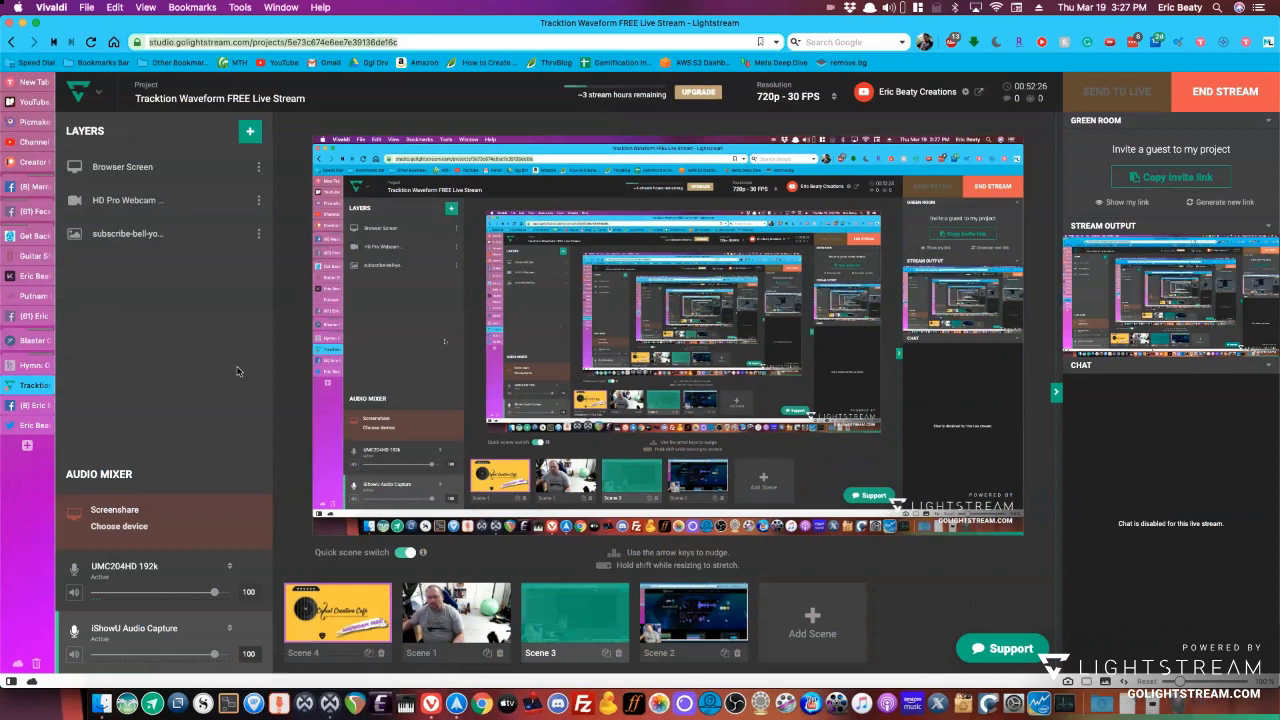
{"action": "key", "text": "super+Tab"}
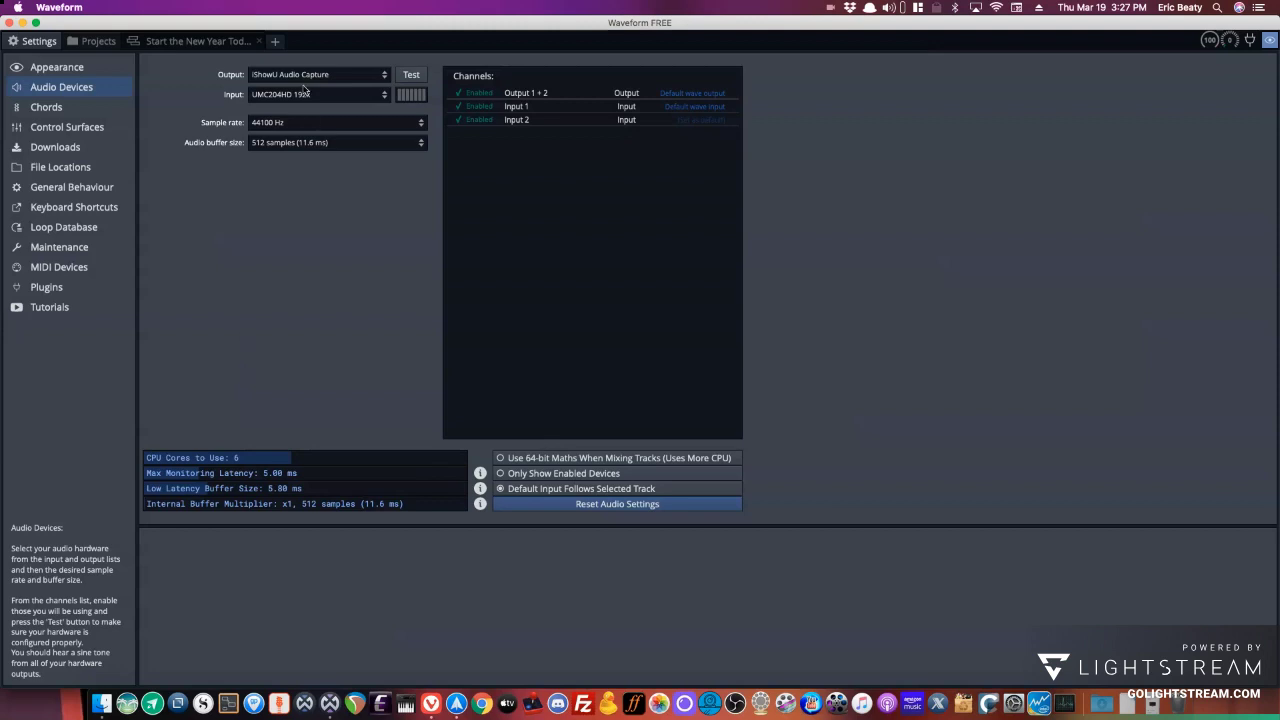
Return to the song edit, test playback from the start, minimize the lower controls area, and place the playback cursor in Cho. 1.
{"action": "left_click", "coordinate": [218, 44]}
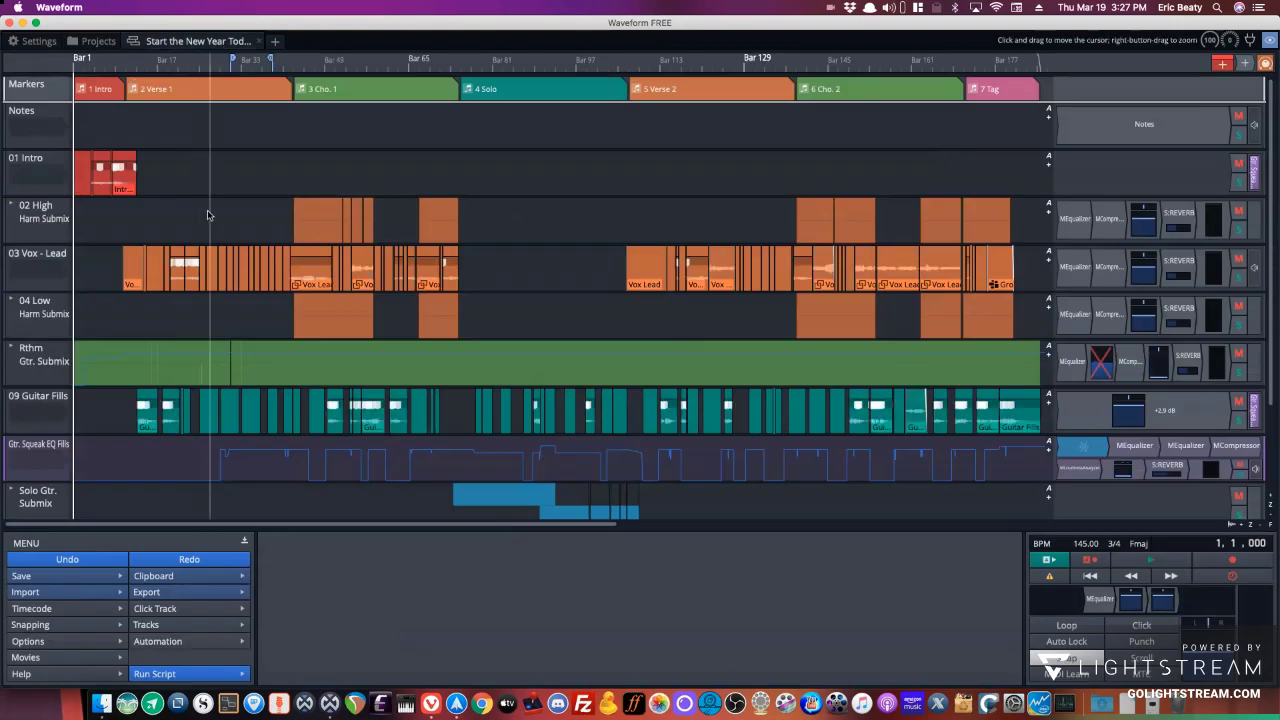
{"action": "key", "text": "space"}
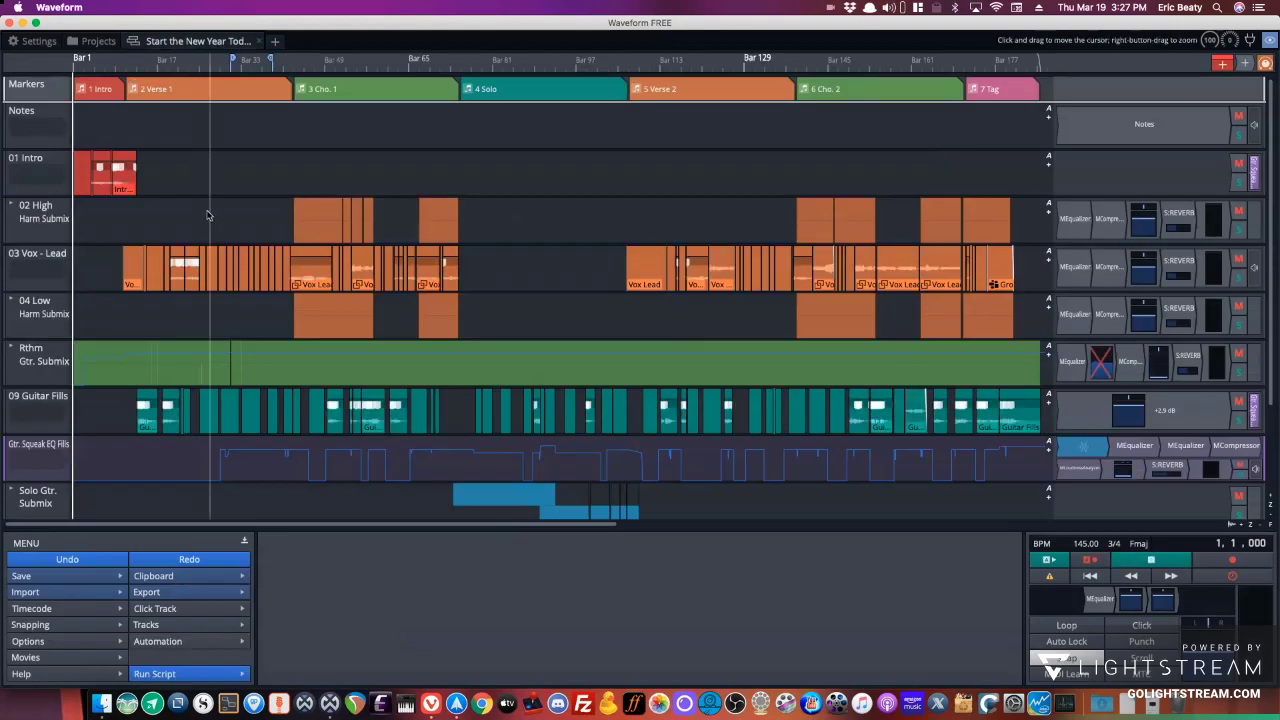
{"action": "left_click", "coordinate": [245, 540]}
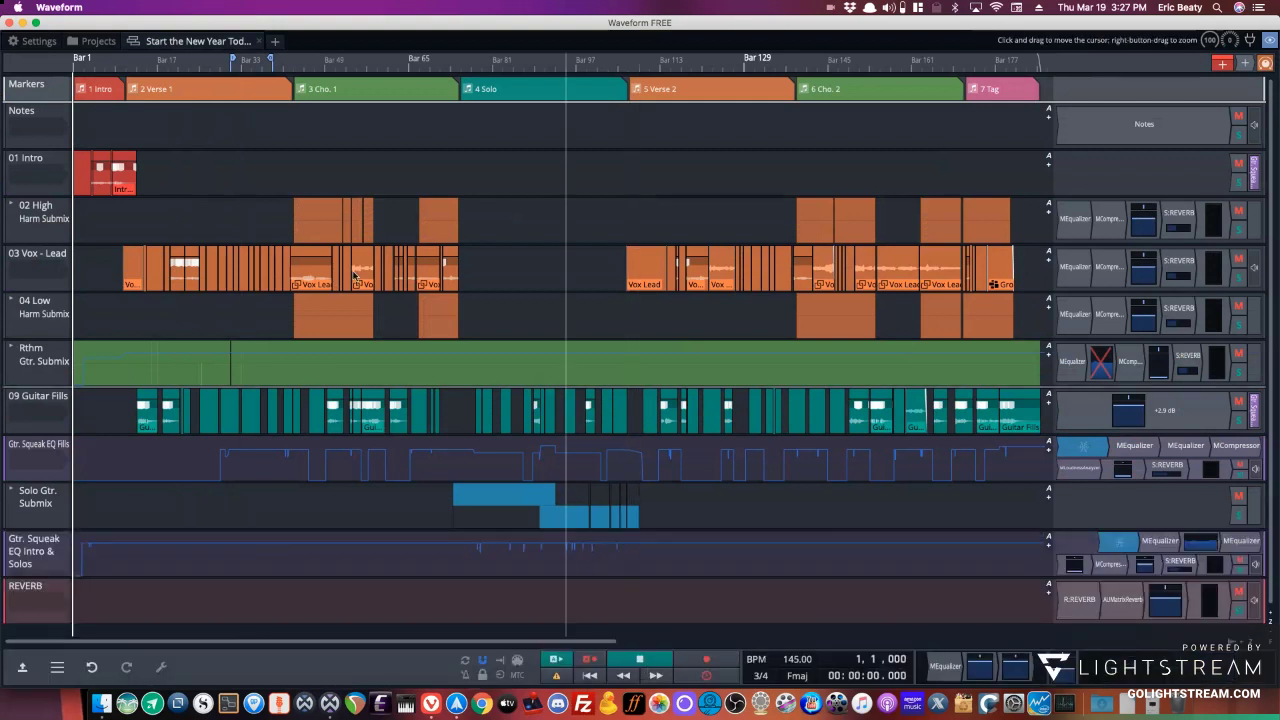
{"action": "key", "text": "space"}
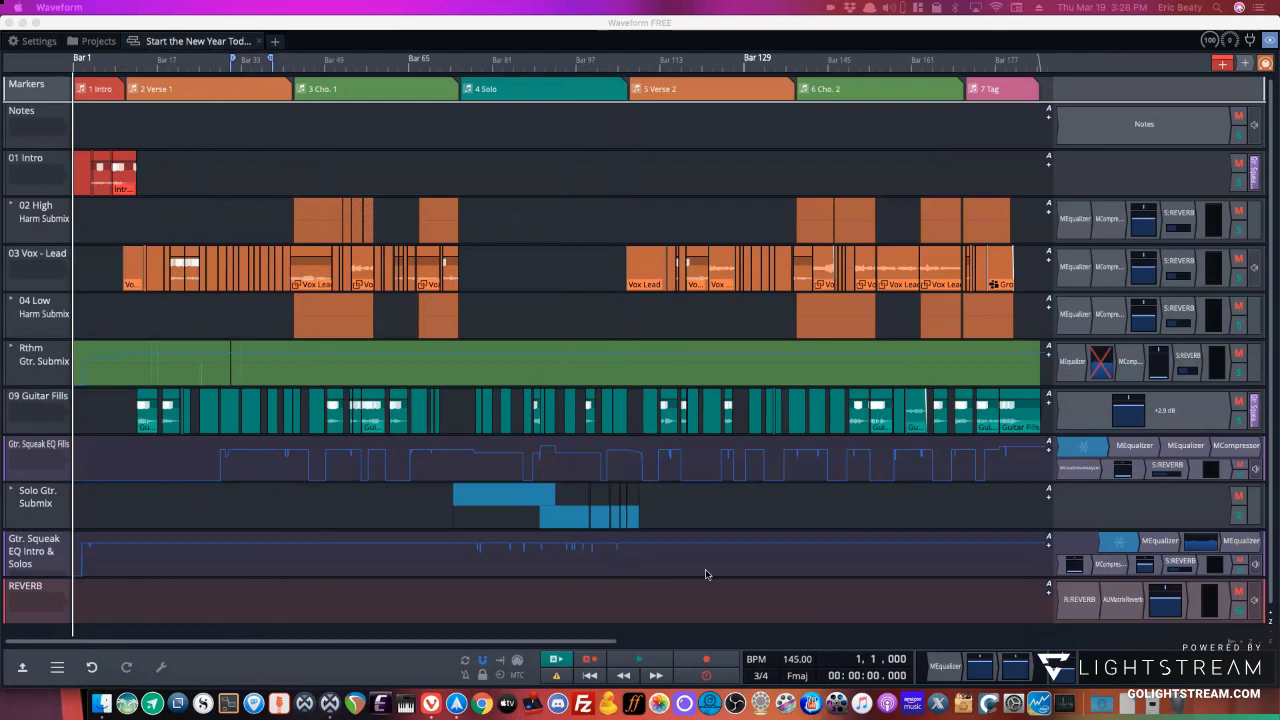
{"action": "left_click", "coordinate": [316, 596]}
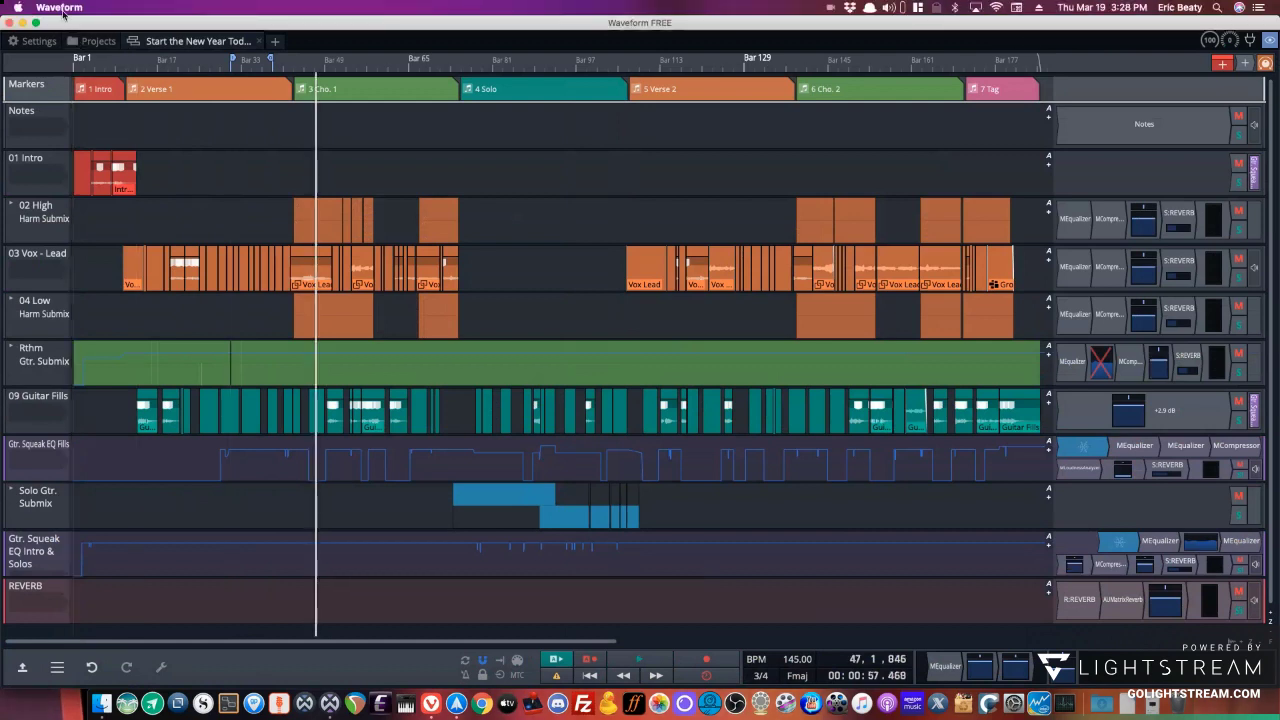
Quit Waveform, discarding the edit's changes, and relaunch Waveform 11 (64-bit).
{"action": "left_click", "coordinate": [60, 7]}
{"action": "left_click", "coordinate": [139, 208]}
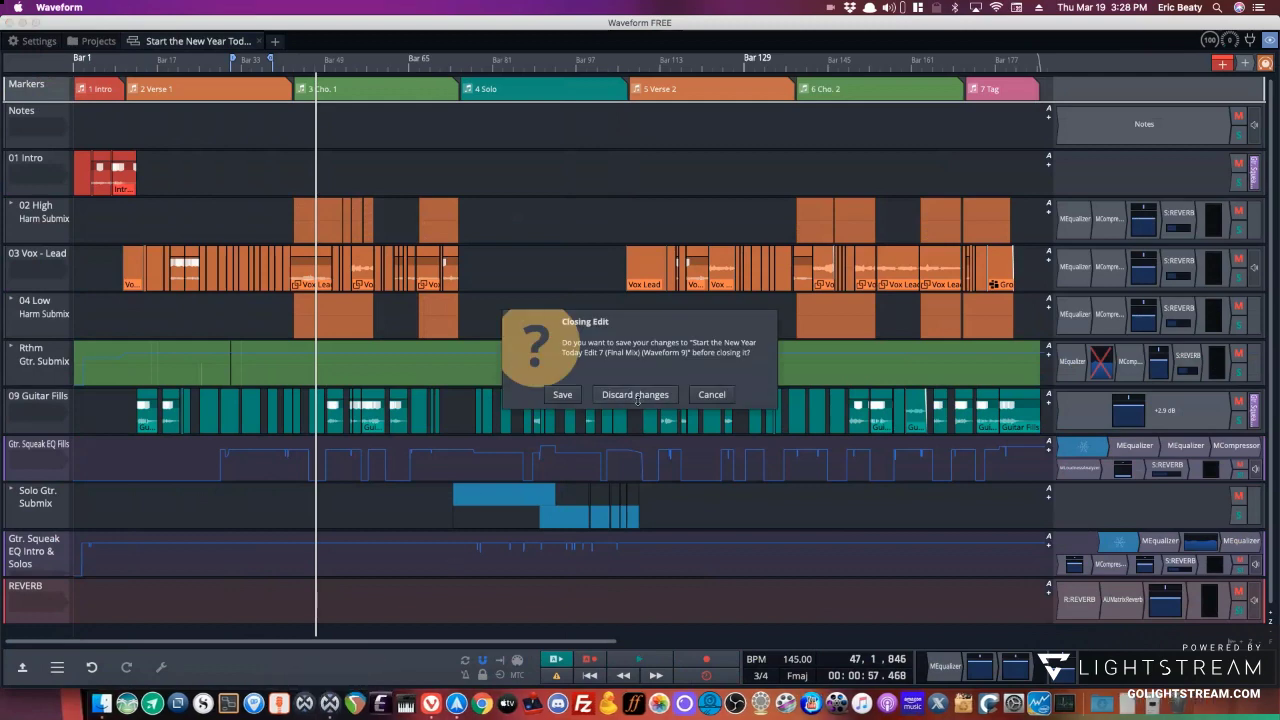
{"action": "left_click", "coordinate": [635, 395]}
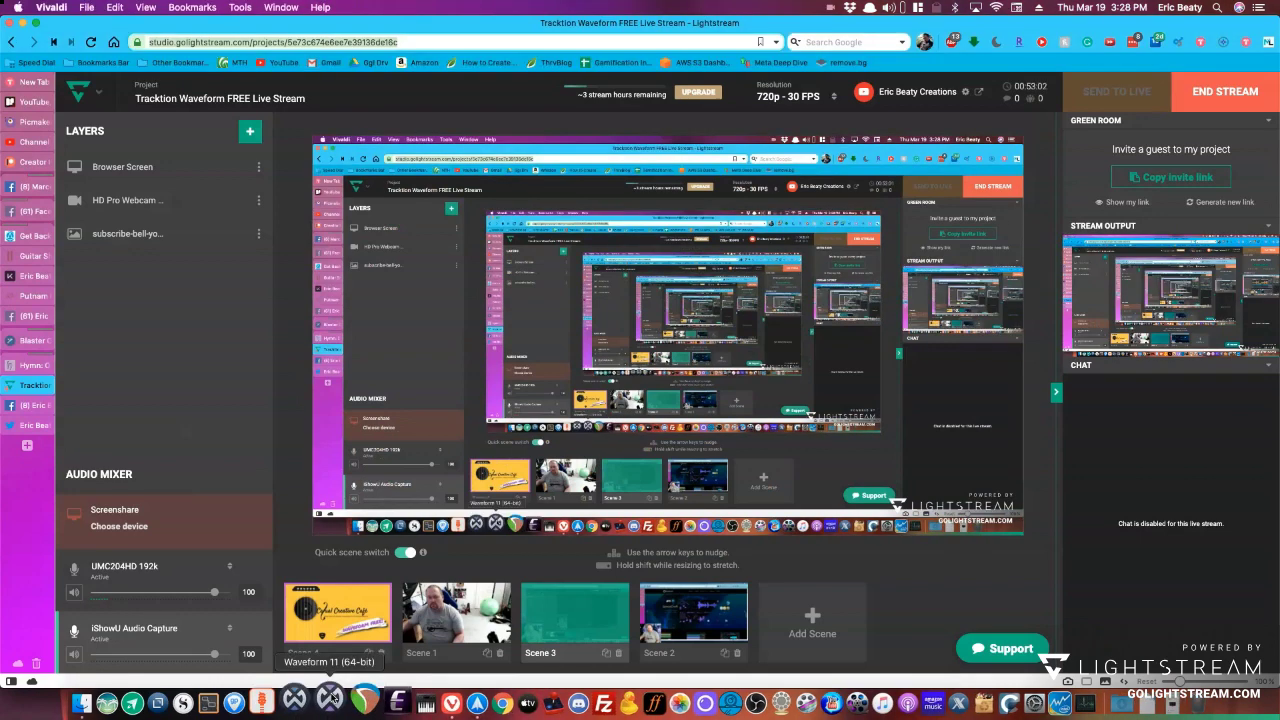
{"action": "left_click", "coordinate": [331, 697]}
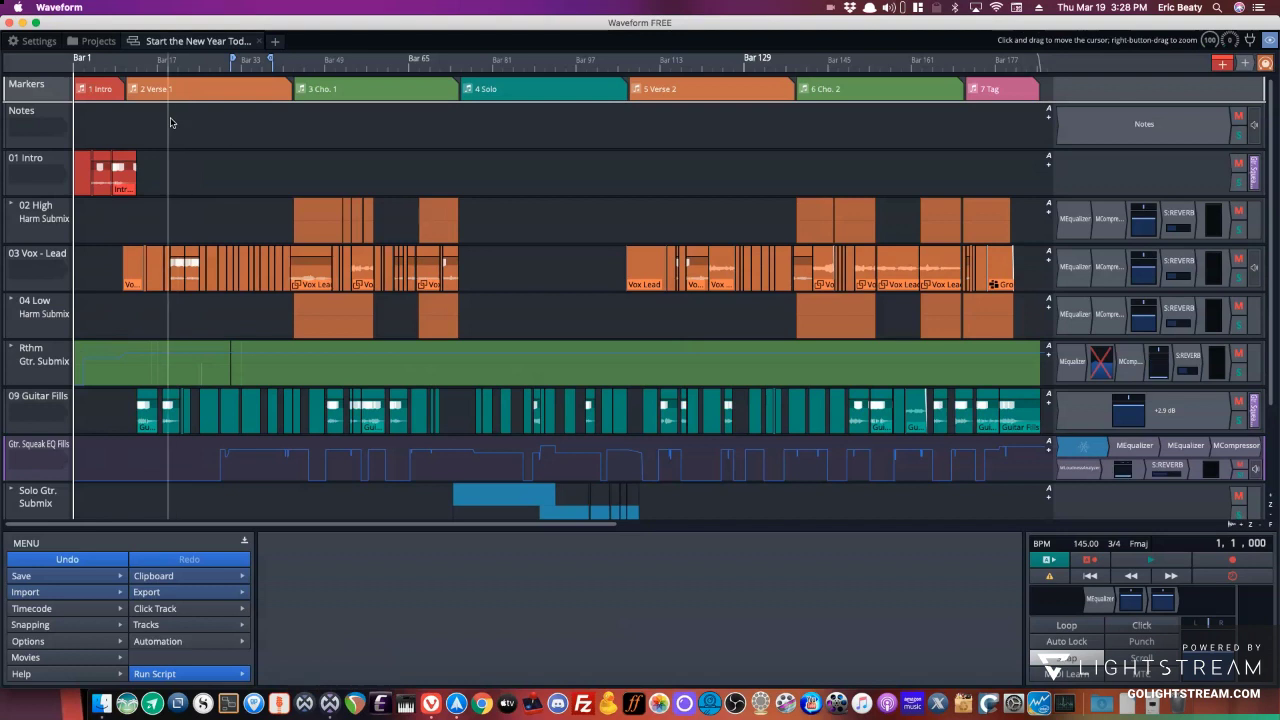
Play the song from the start through the first chorus into the solo, checking the Lightstream page during playback.
{"action": "key", "text": "space"}
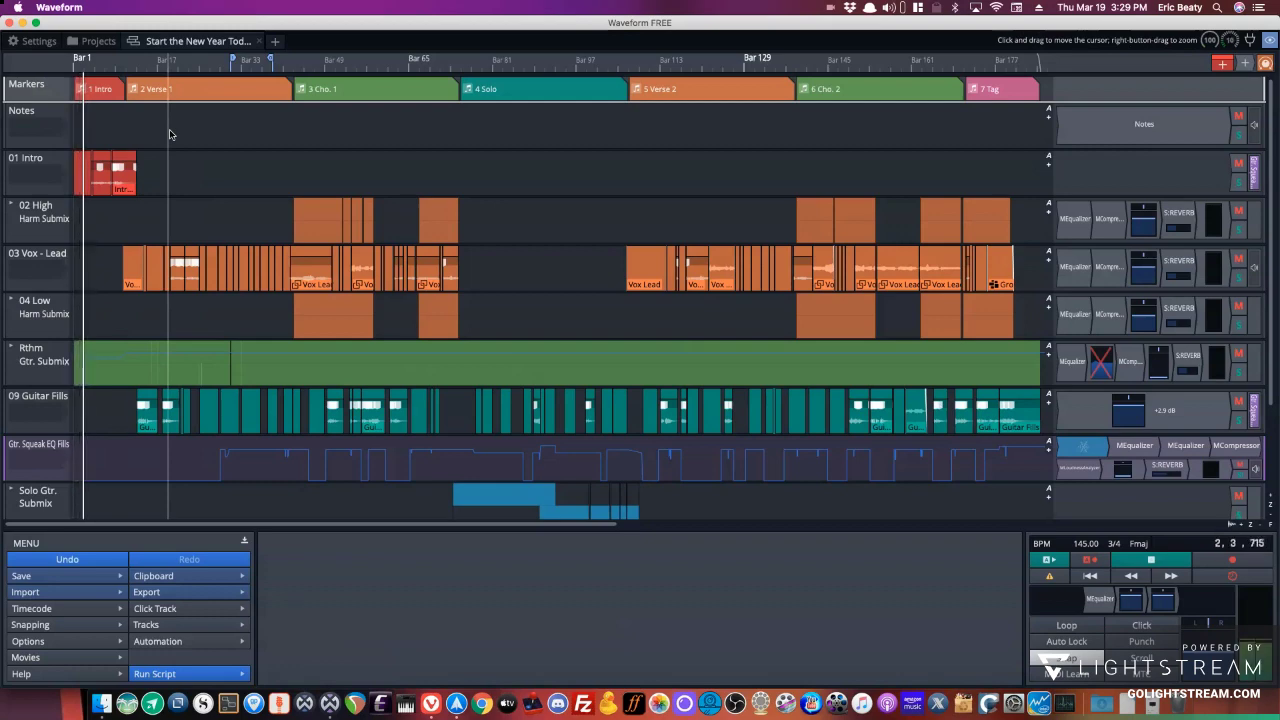
{"action": "key", "text": "super+Tab"}
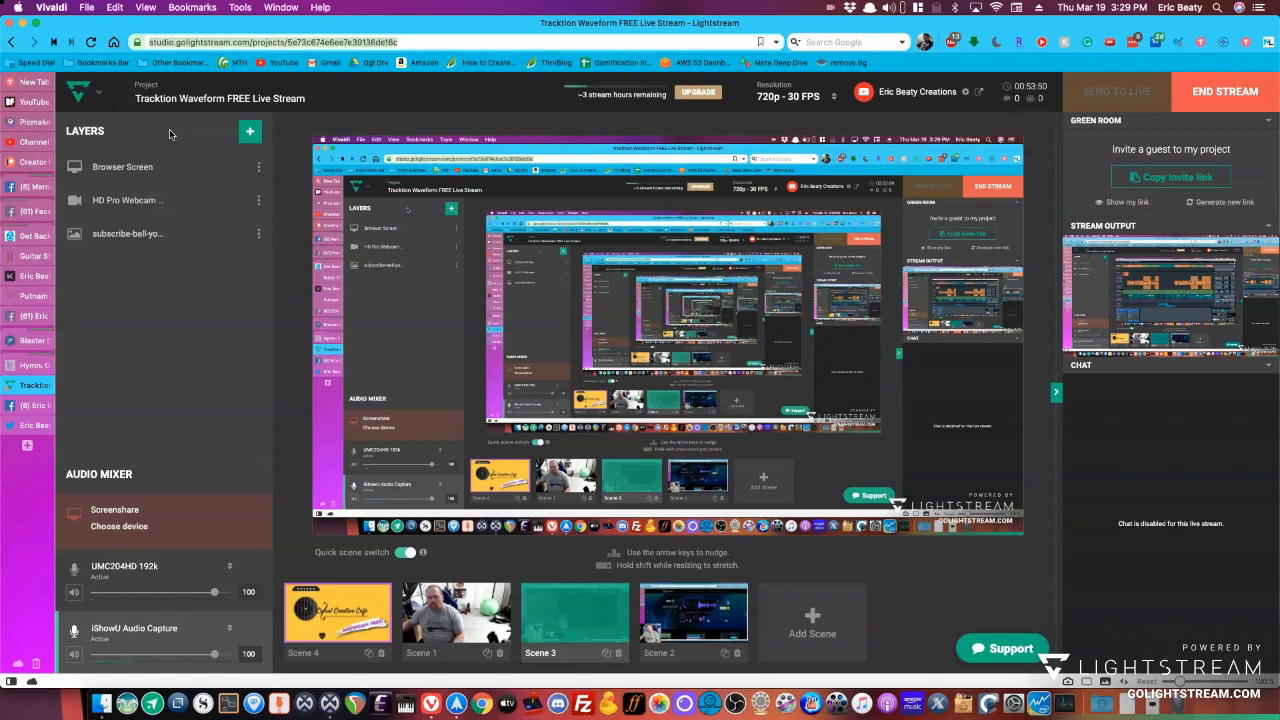
{"action": "key", "text": "super+Tab"}
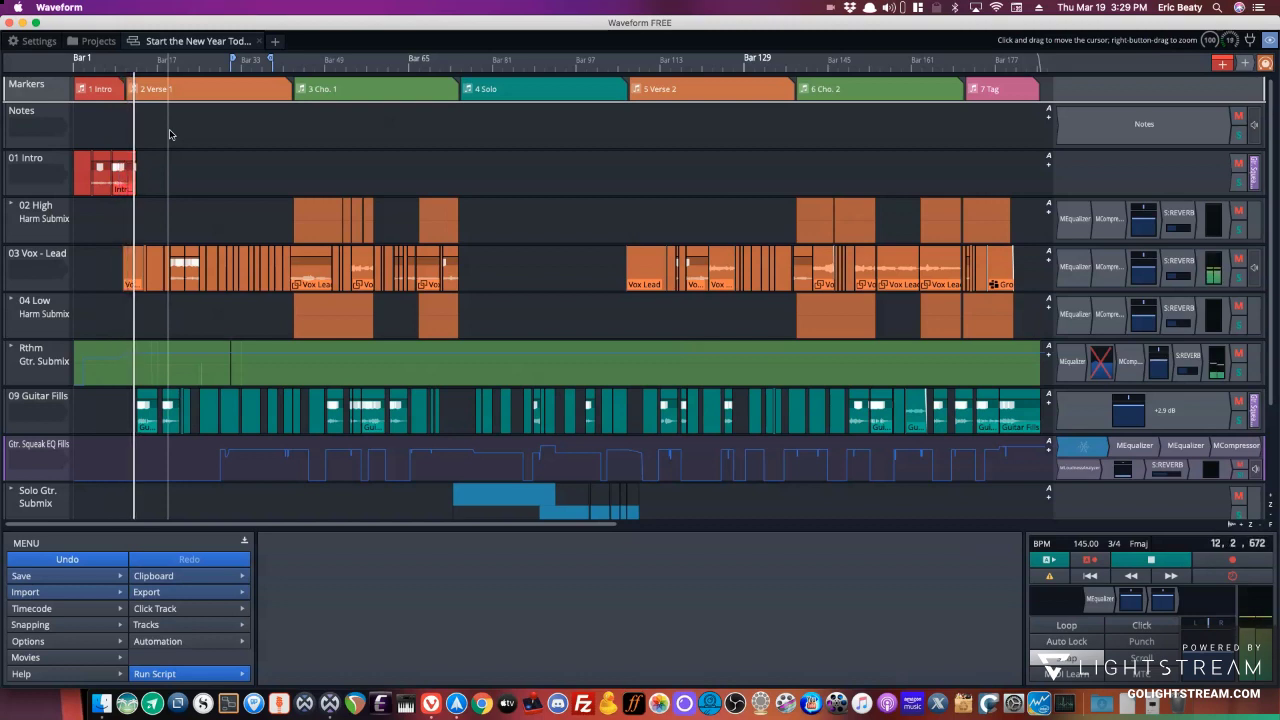
{"action": "left_click", "coordinate": [276, 162]}
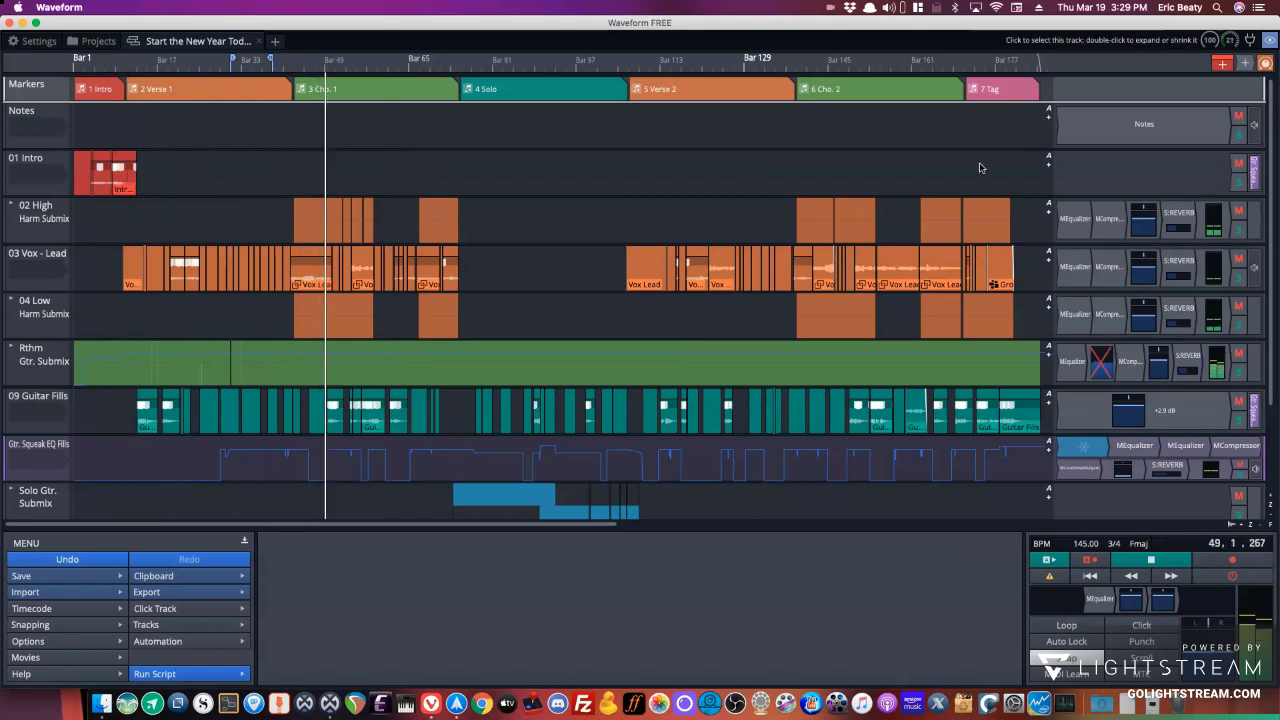
{"action": "left_click", "coordinate": [453, 188]}
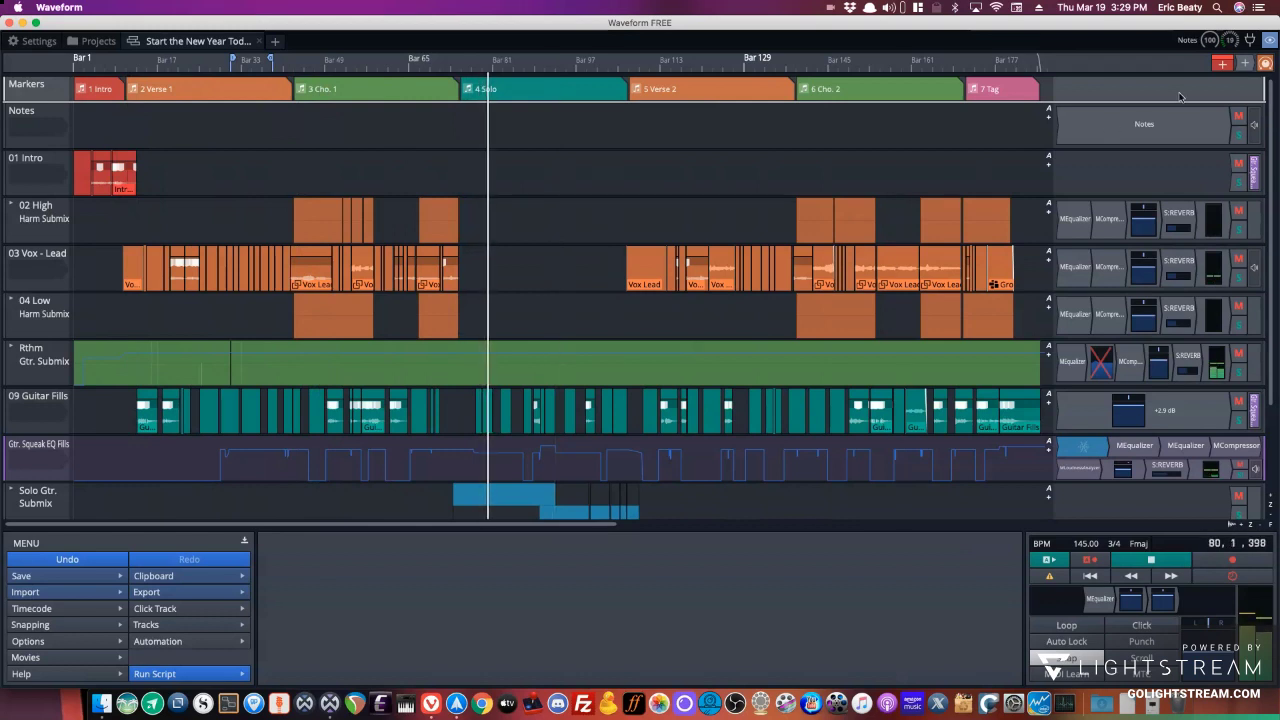
Examine the edit's plugin CPU usage, and view the AUMatrixReverb settings on the REVERB track before closing them.
{"action": "left_click", "coordinate": [1232, 40]}
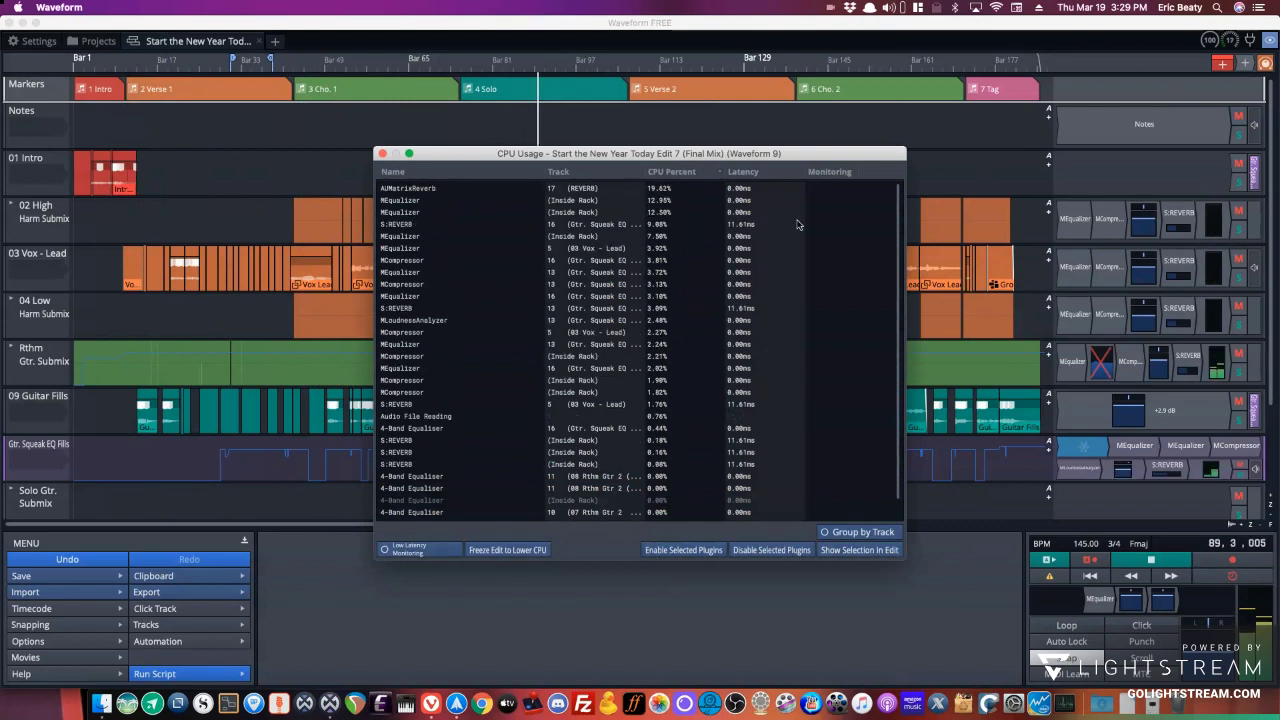
{"action": "left_click", "coordinate": [381, 154]}
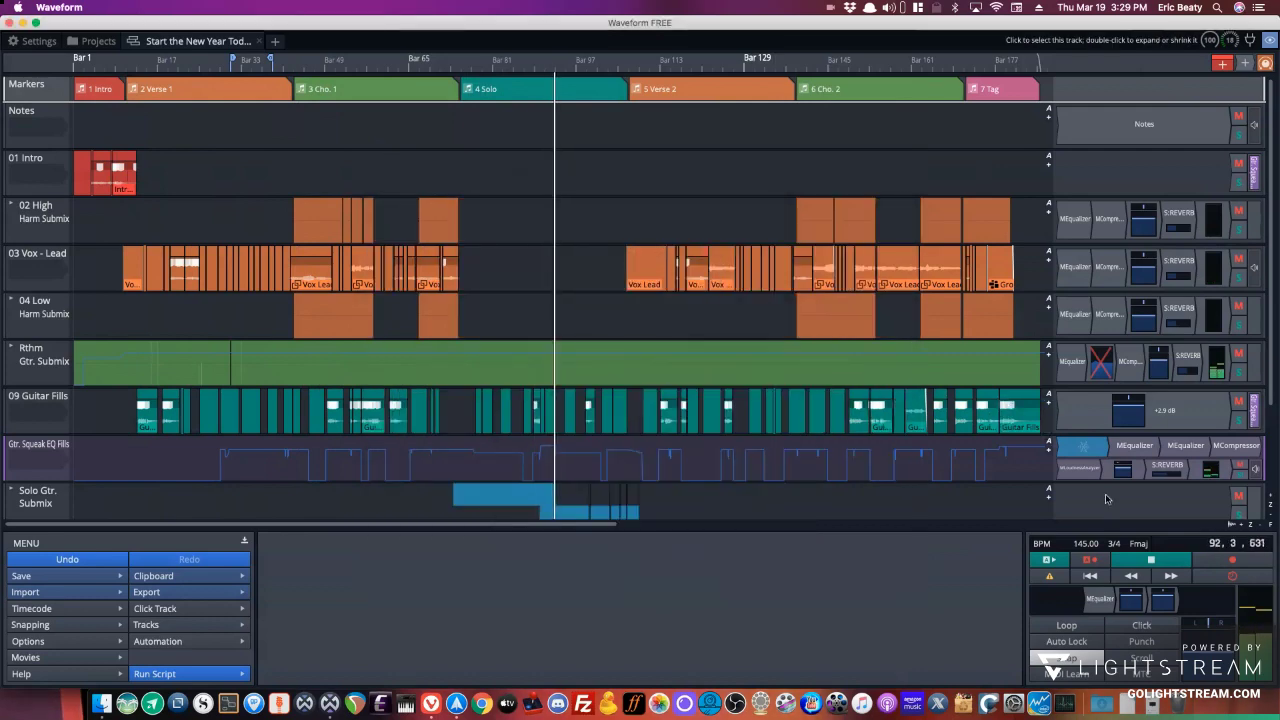
{"action": "scroll", "coordinate": [1108, 495], "scroll_direction": "down", "scroll_amount": 2}
{"action": "scroll", "coordinate": [1108, 490], "scroll_direction": "down", "scroll_amount": 2}
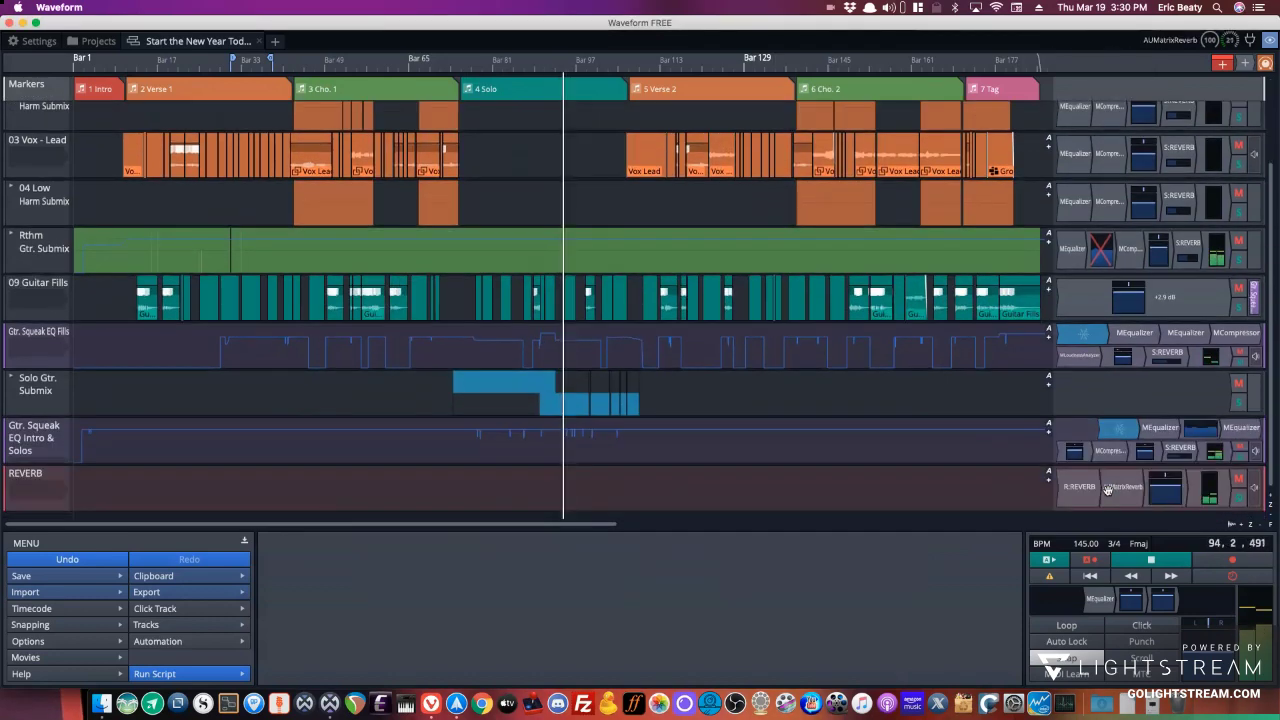
{"action": "scroll", "coordinate": [1125, 494], "scroll_direction": "up", "scroll_amount": 2}
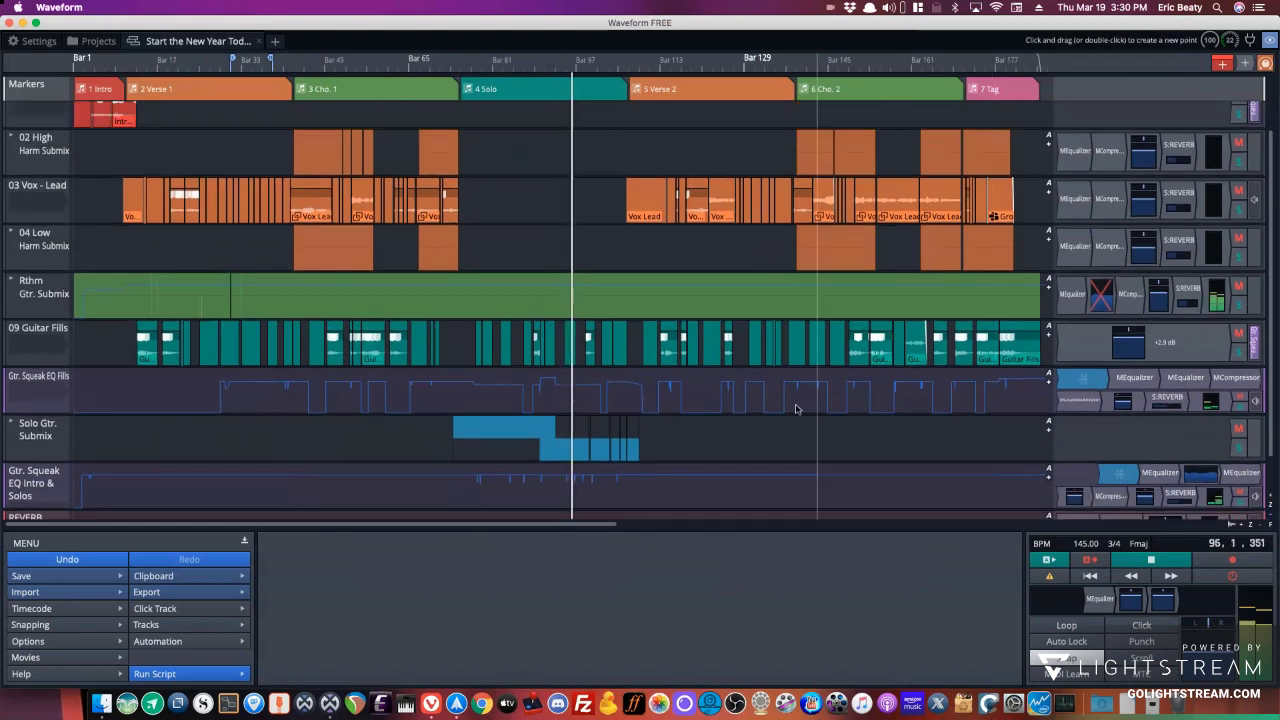
{"action": "scroll", "coordinate": [1106, 432], "scroll_direction": "down", "scroll_amount": 1}
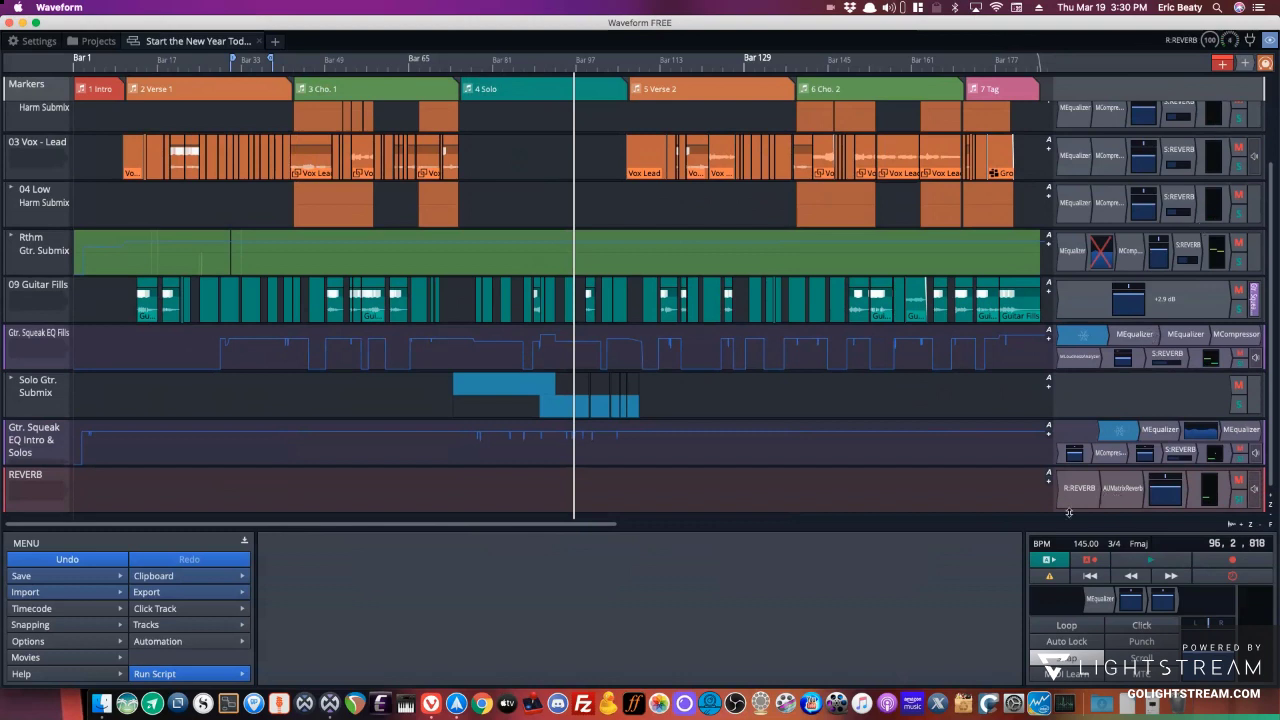
{"action": "double_click", "coordinate": [1126, 490]}
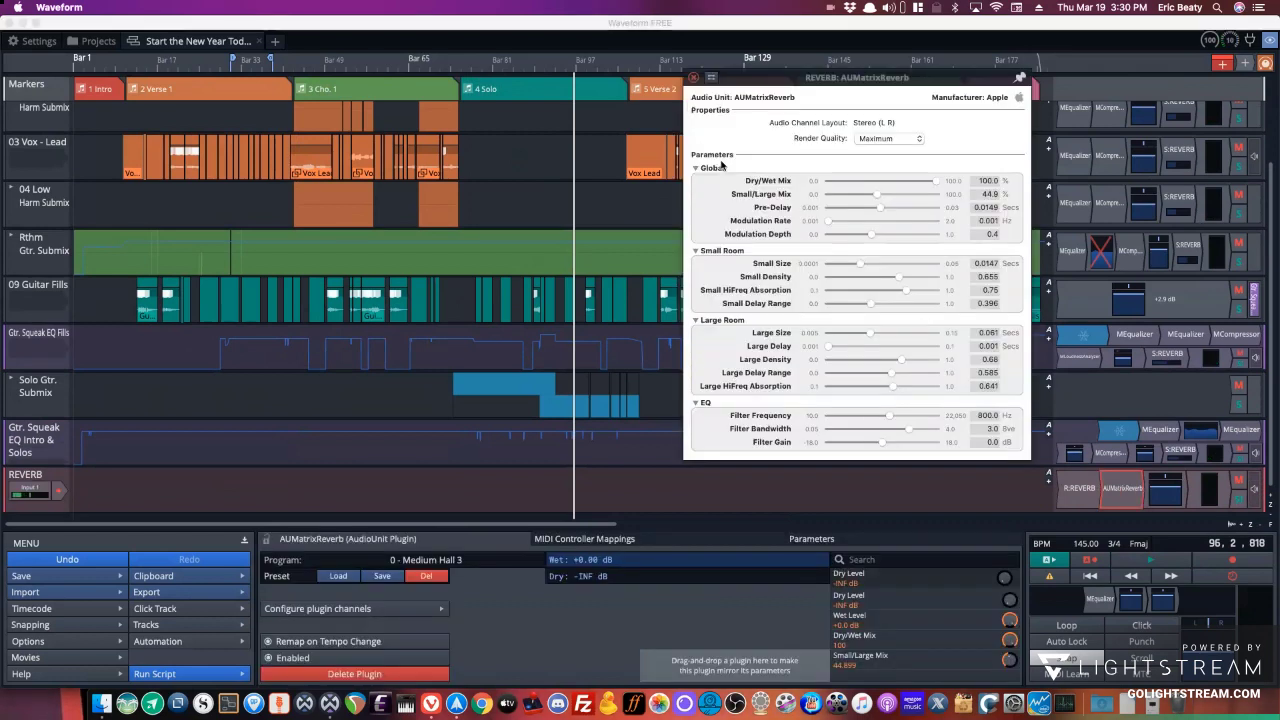
{"action": "left_click", "coordinate": [694, 78]}
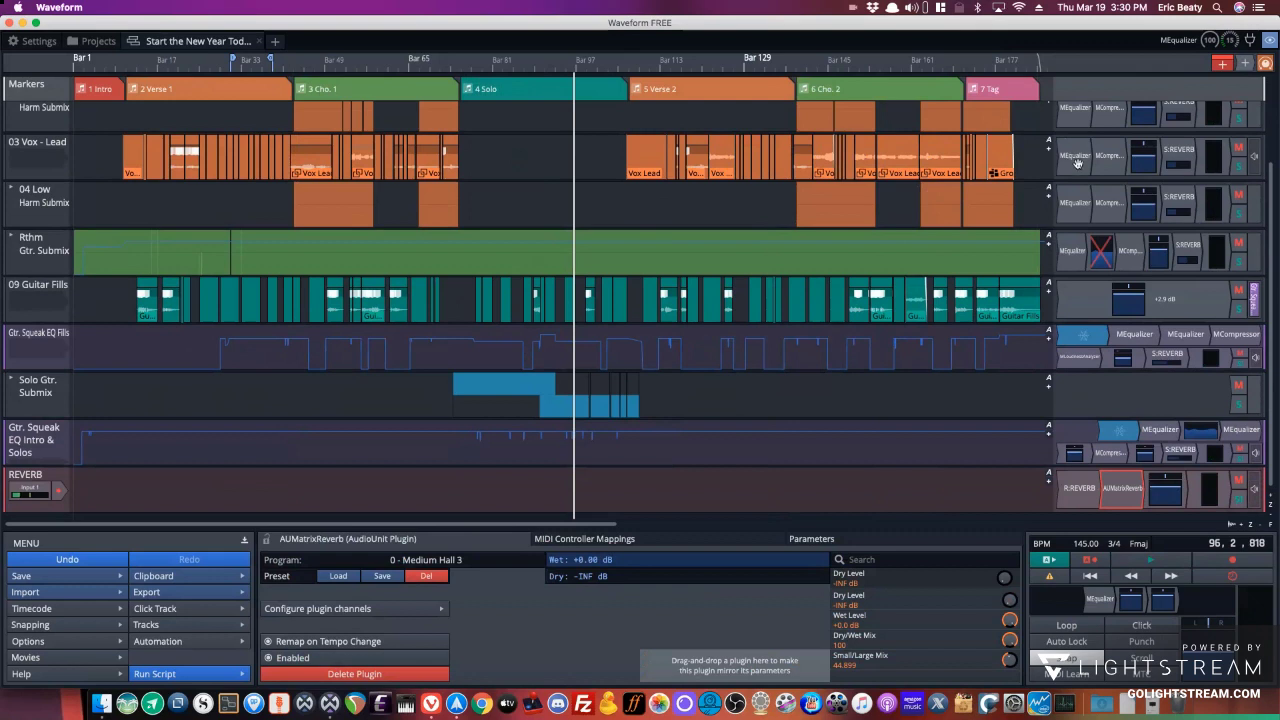
Open the MEqualizer plugin on the 03 Vox - Lead track to view its settings.
{"action": "scroll", "coordinate": [1080, 200], "scroll_direction": "up", "scroll_amount": 2}
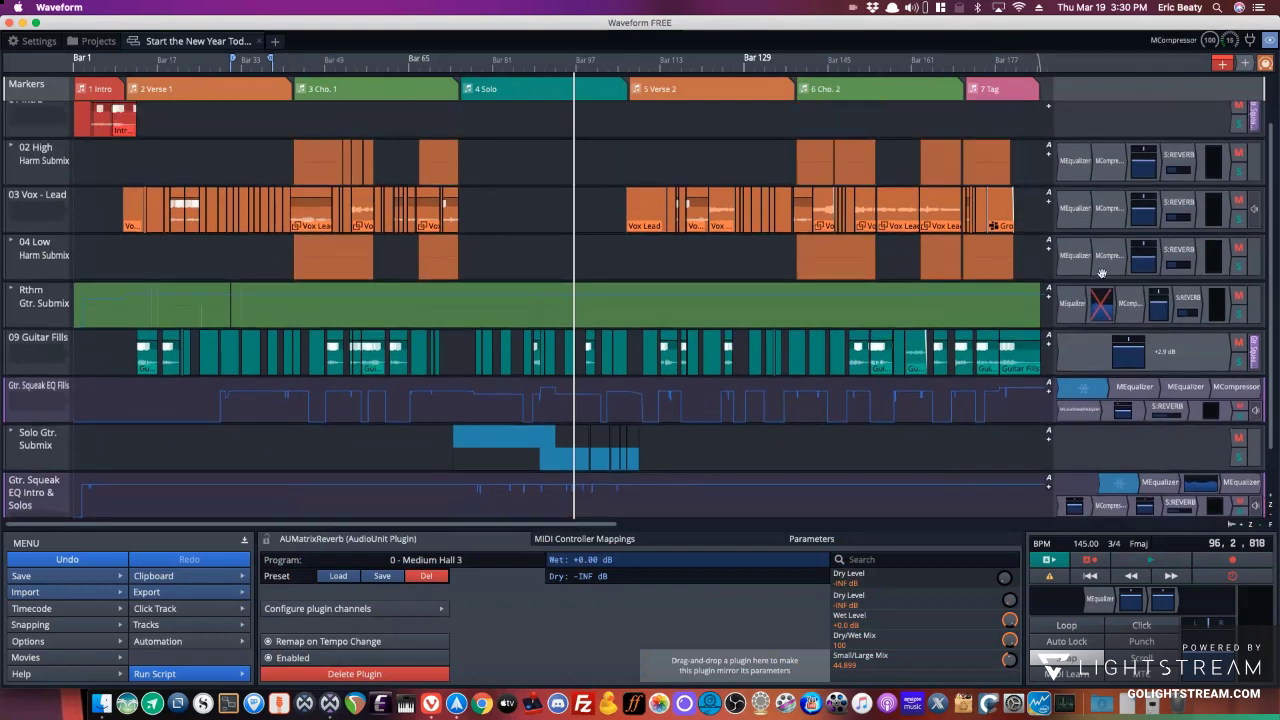
{"action": "double_click", "coordinate": [1076, 206]}
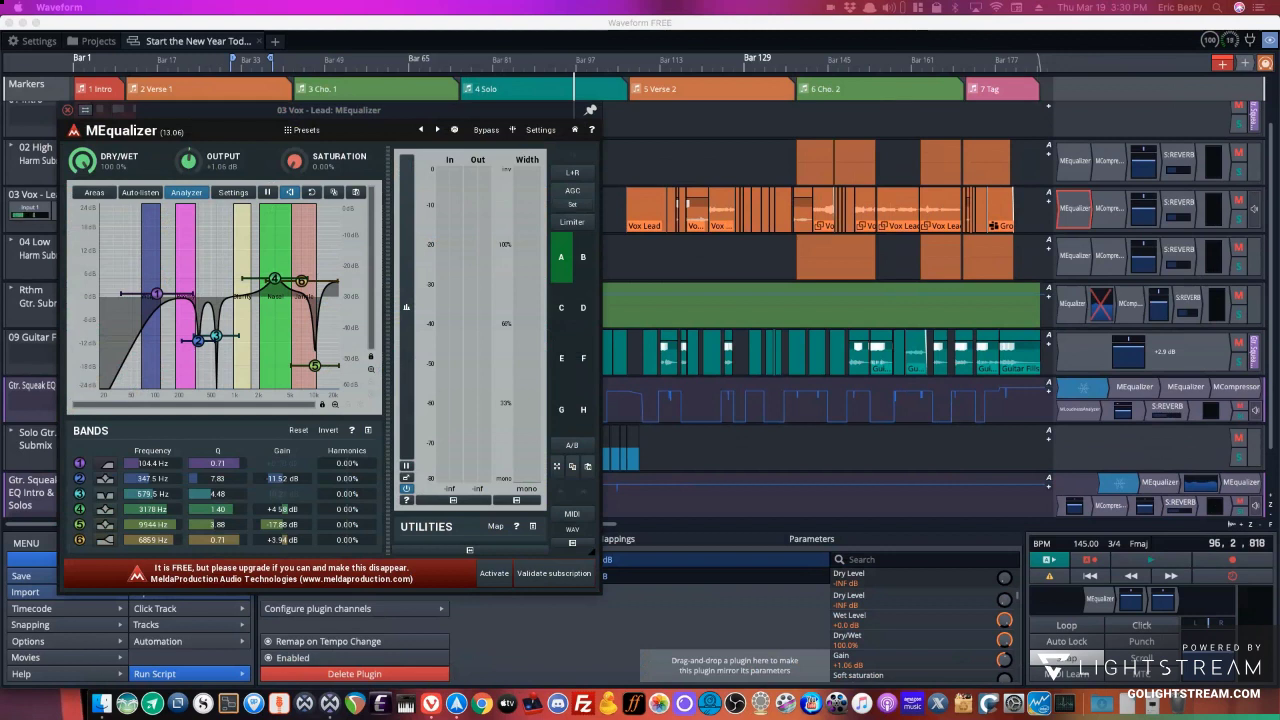
Switch to the Lightstream page in Vivaldi, returning briefly to Waveform, and send Scene 2 live.
{"action": "left_click", "coordinate": [432, 700]}
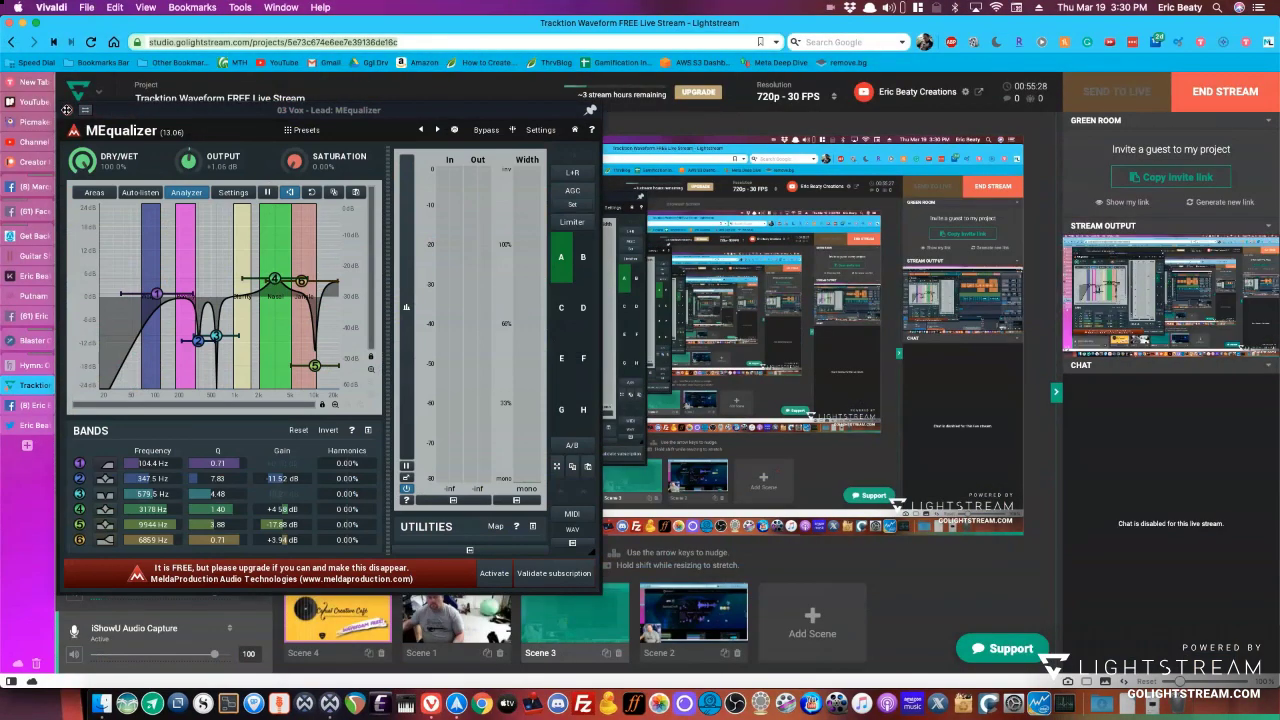
{"action": "left_click", "coordinate": [329, 703]}
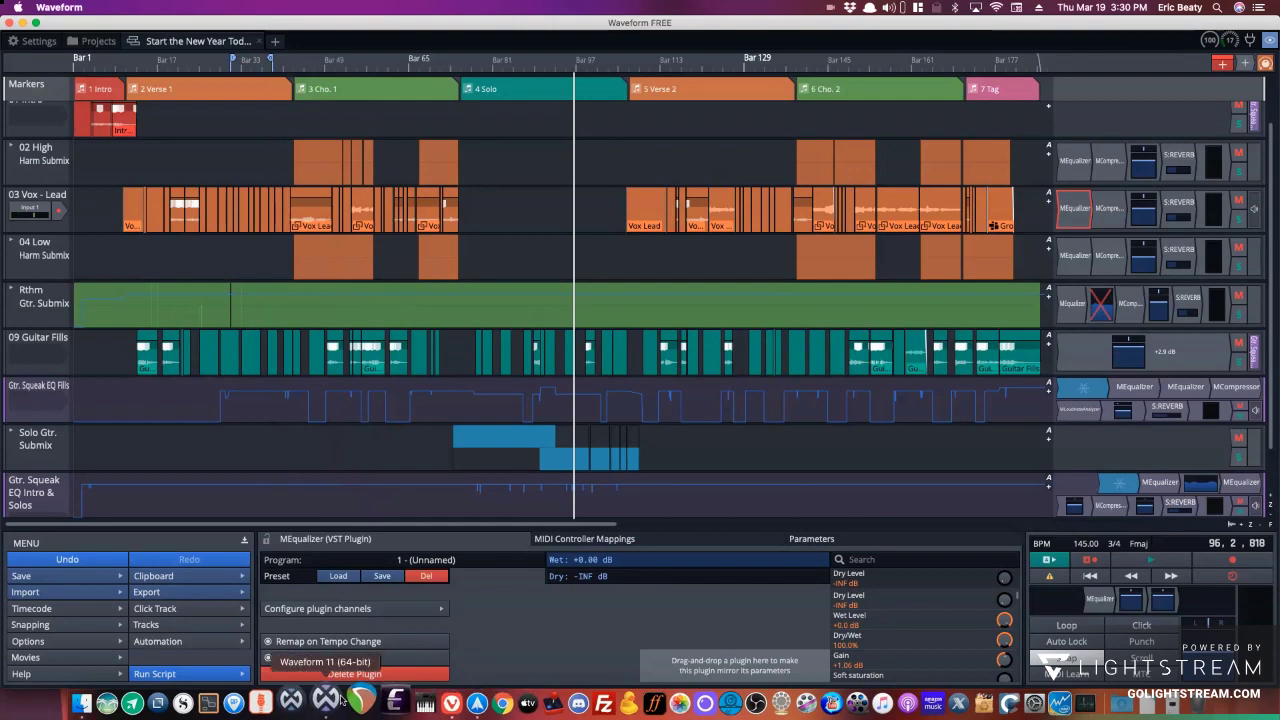
{"action": "left_click", "coordinate": [449, 703]}
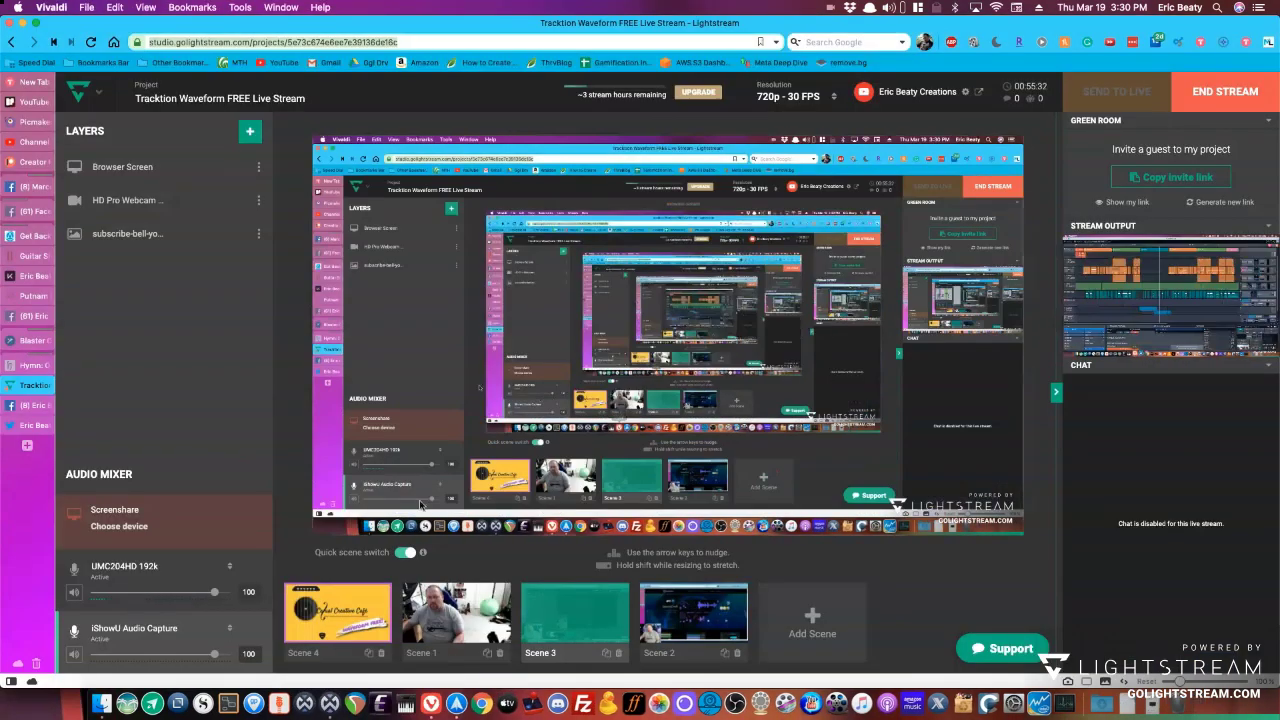
{"action": "left_click", "coordinate": [665, 612]}
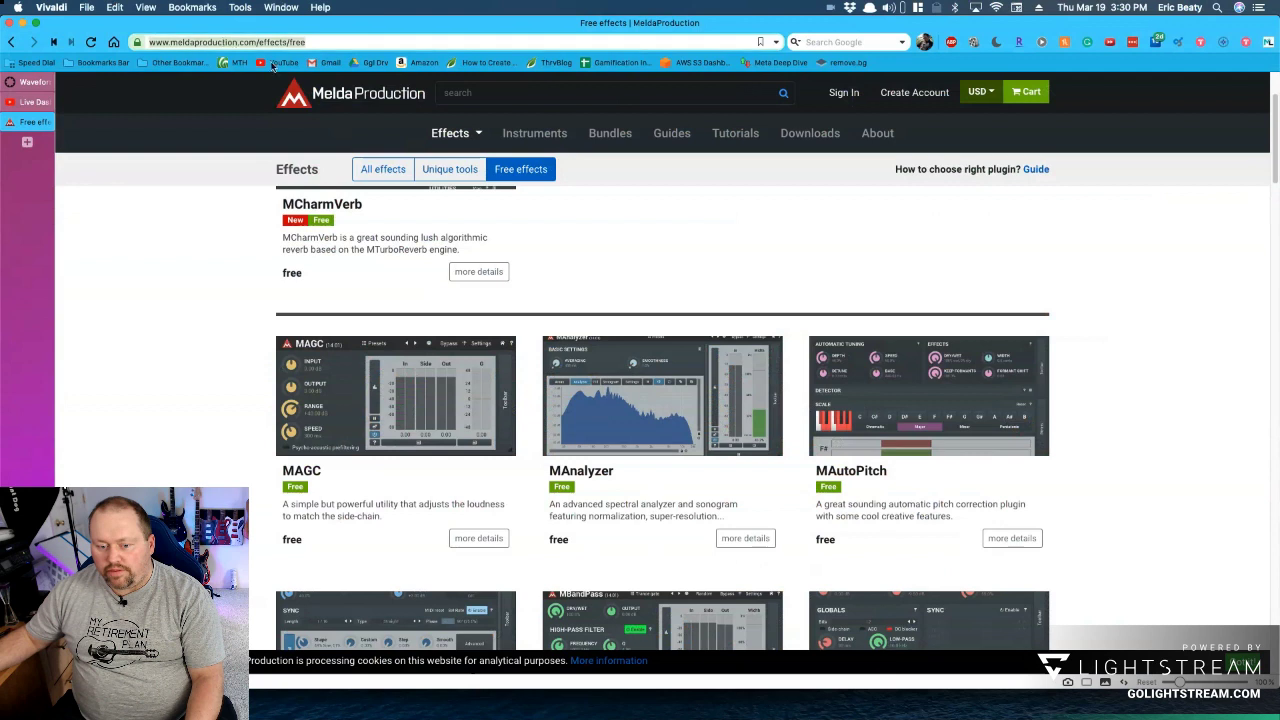
Examine the free effects listed on the MeldaProduction website, from MAGC and MAnalyzer down to MLoudnessAnalyzer and MNoiseGenerator.
{"action": "left_click", "coordinate": [443, 141]}
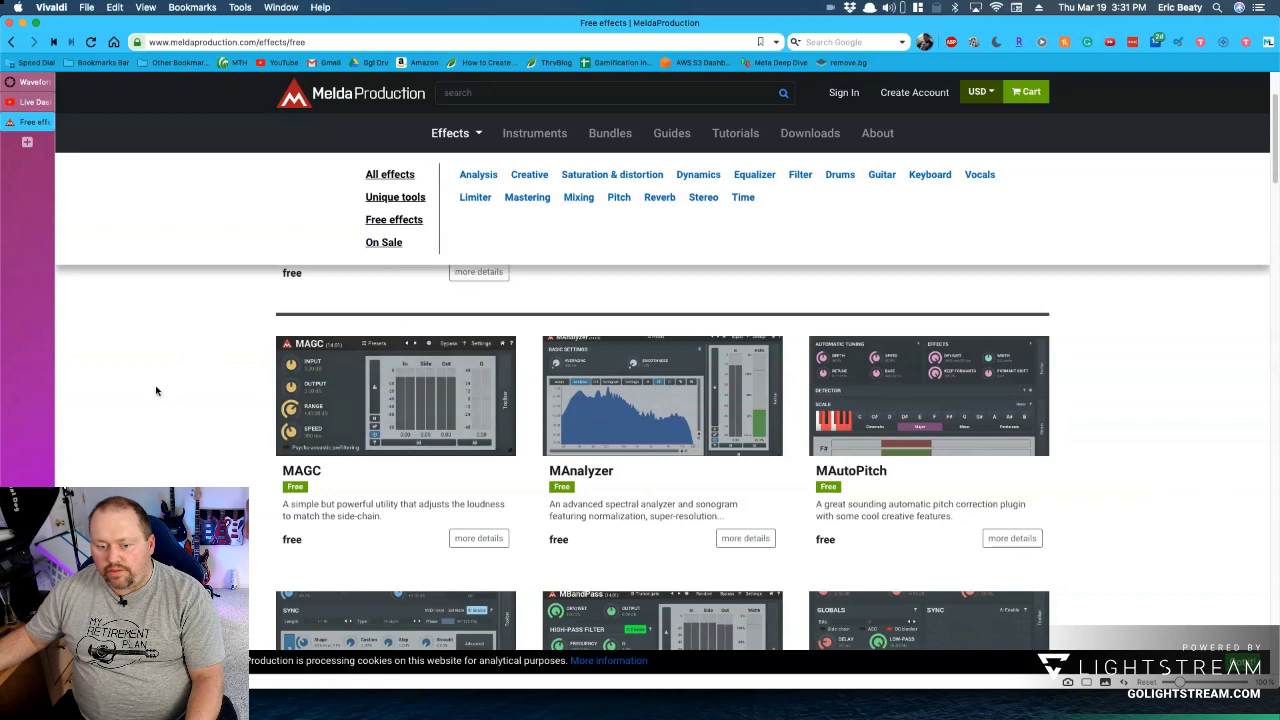
{"action": "scroll", "coordinate": [200, 325], "scroll_direction": "down", "scroll_amount": 3}
{"action": "scroll", "coordinate": [201, 325], "scroll_direction": "up", "scroll_amount": 3}
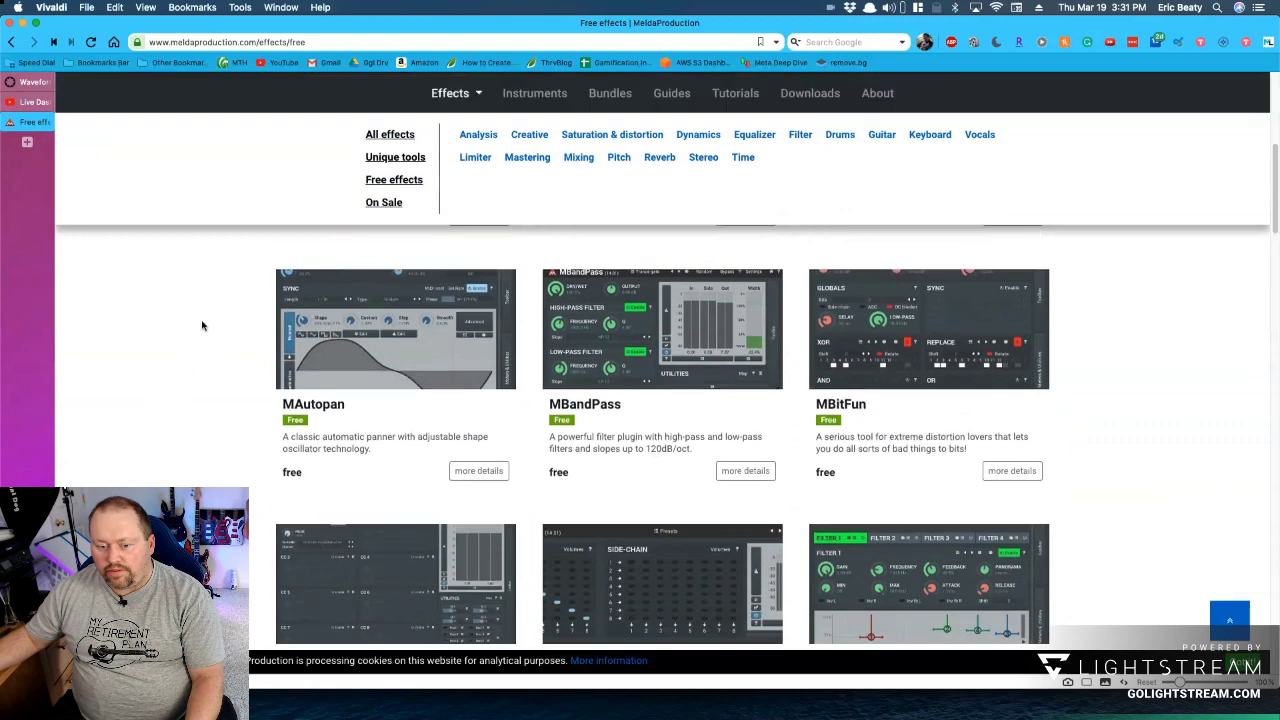
{"action": "scroll", "coordinate": [213, 365], "scroll_direction": "down", "scroll_amount": 3}
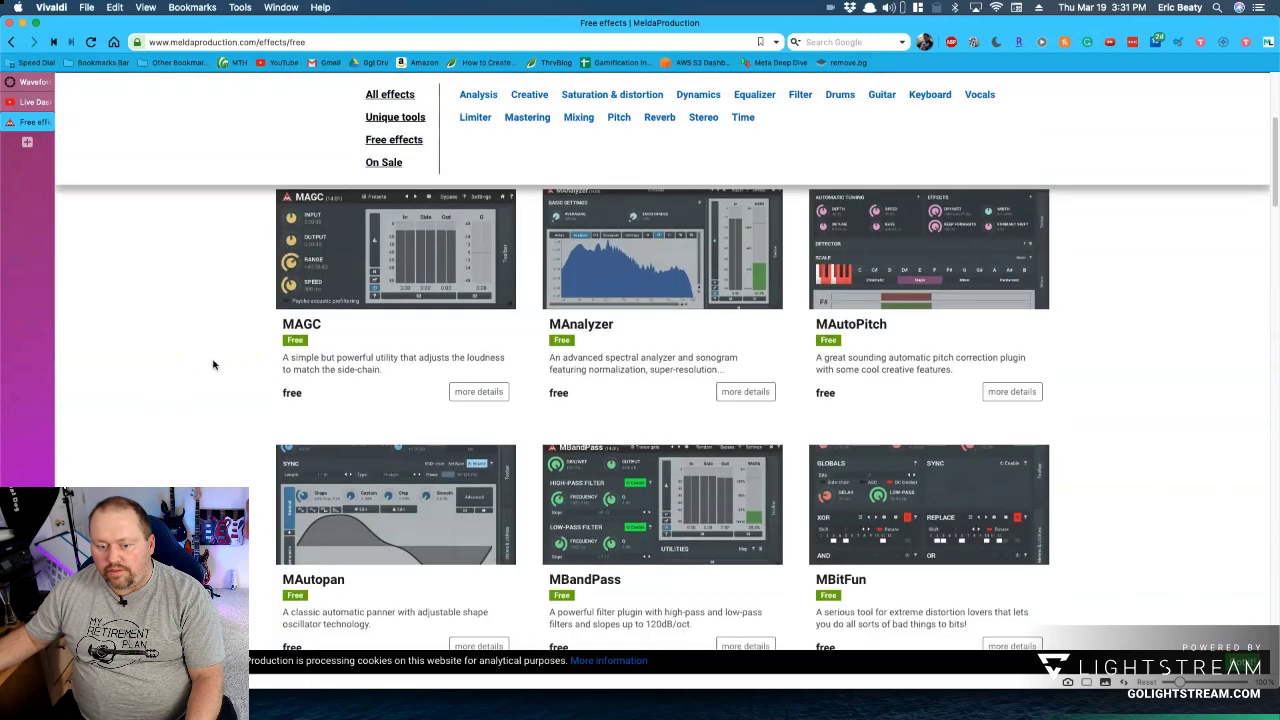
{"action": "scroll", "coordinate": [213, 365], "scroll_direction": "up", "scroll_amount": 4}
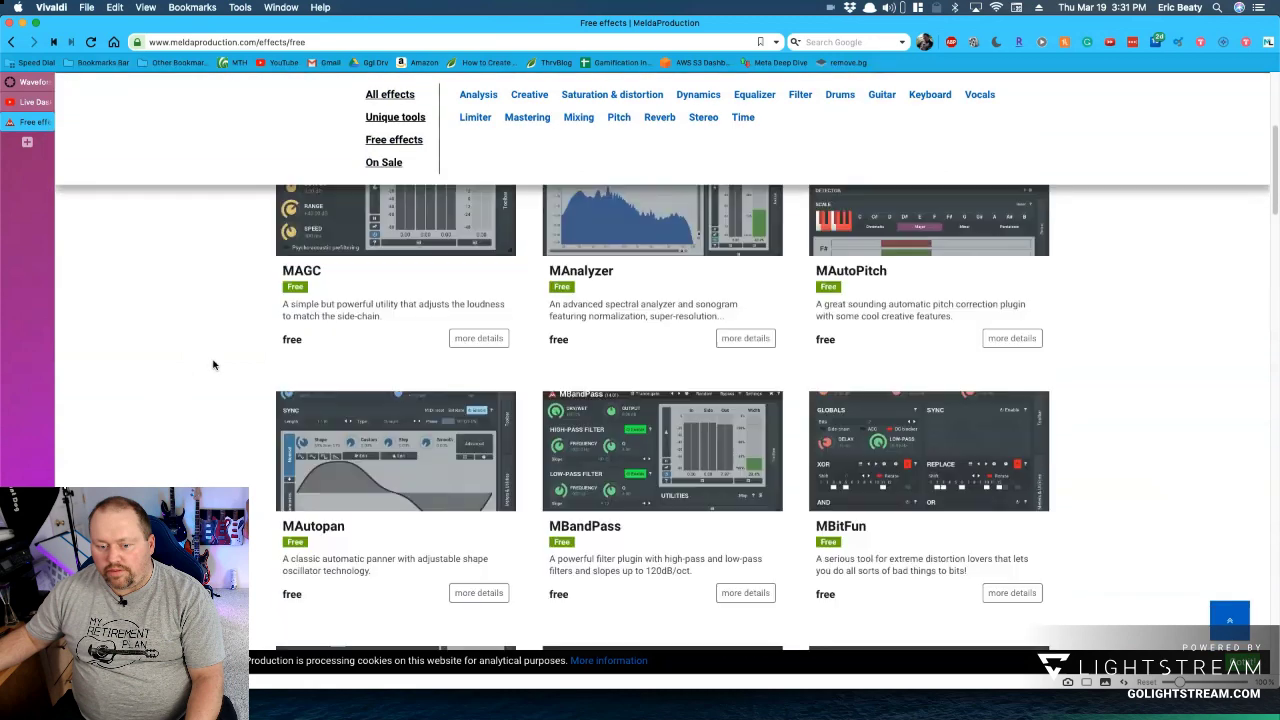
{"action": "scroll", "coordinate": [213, 365], "scroll_direction": "down", "scroll_amount": 2}
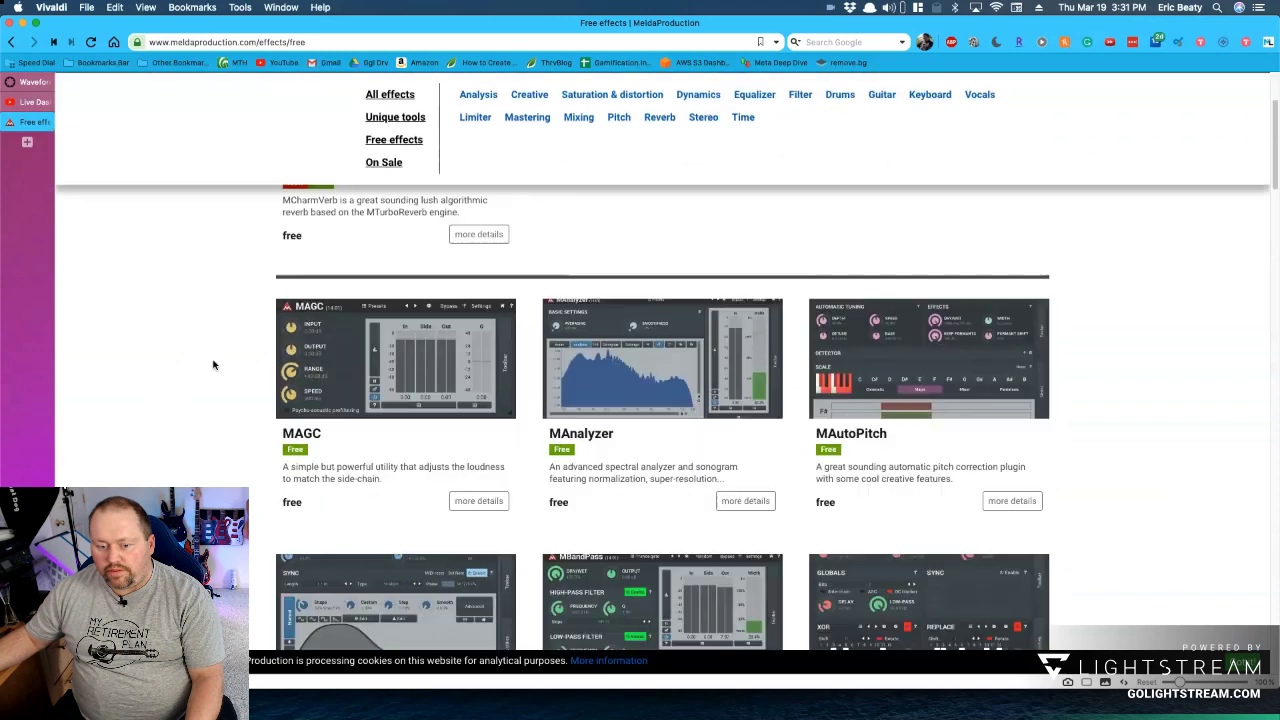
{"action": "scroll", "coordinate": [213, 365], "scroll_direction": "down", "scroll_amount": 5}
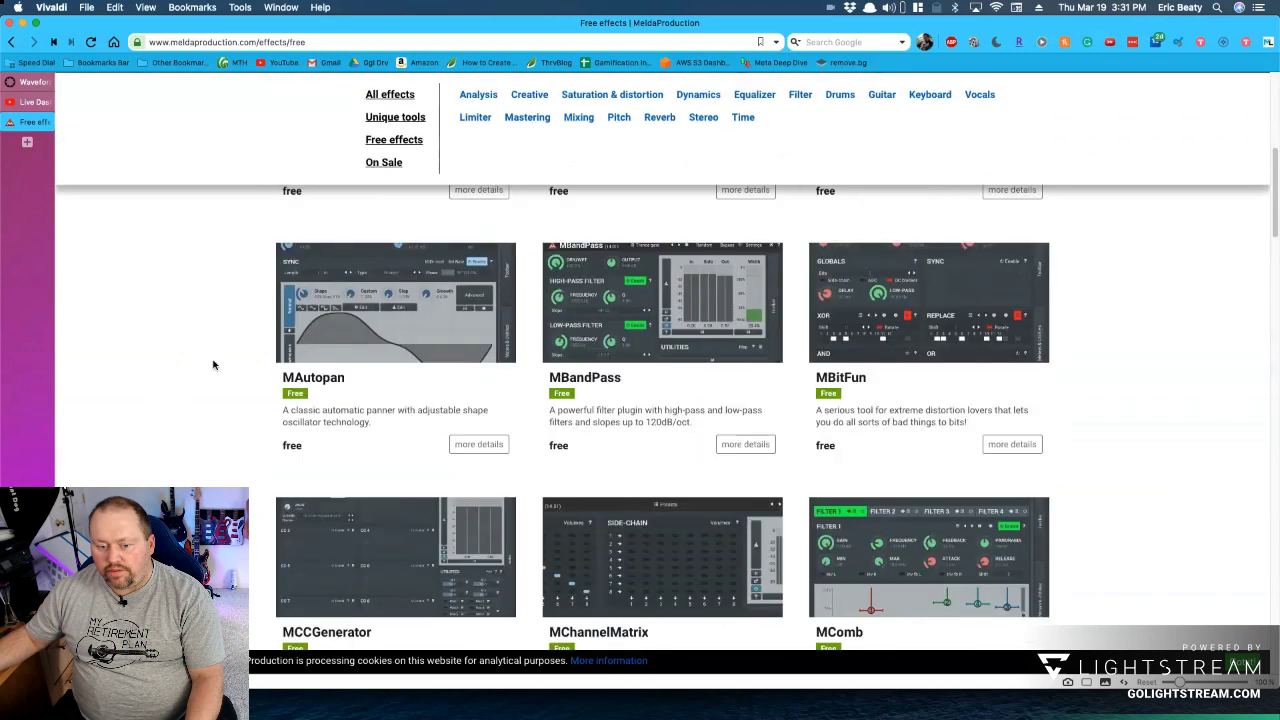
{"action": "scroll", "coordinate": [213, 365], "scroll_direction": "down", "scroll_amount": 3}
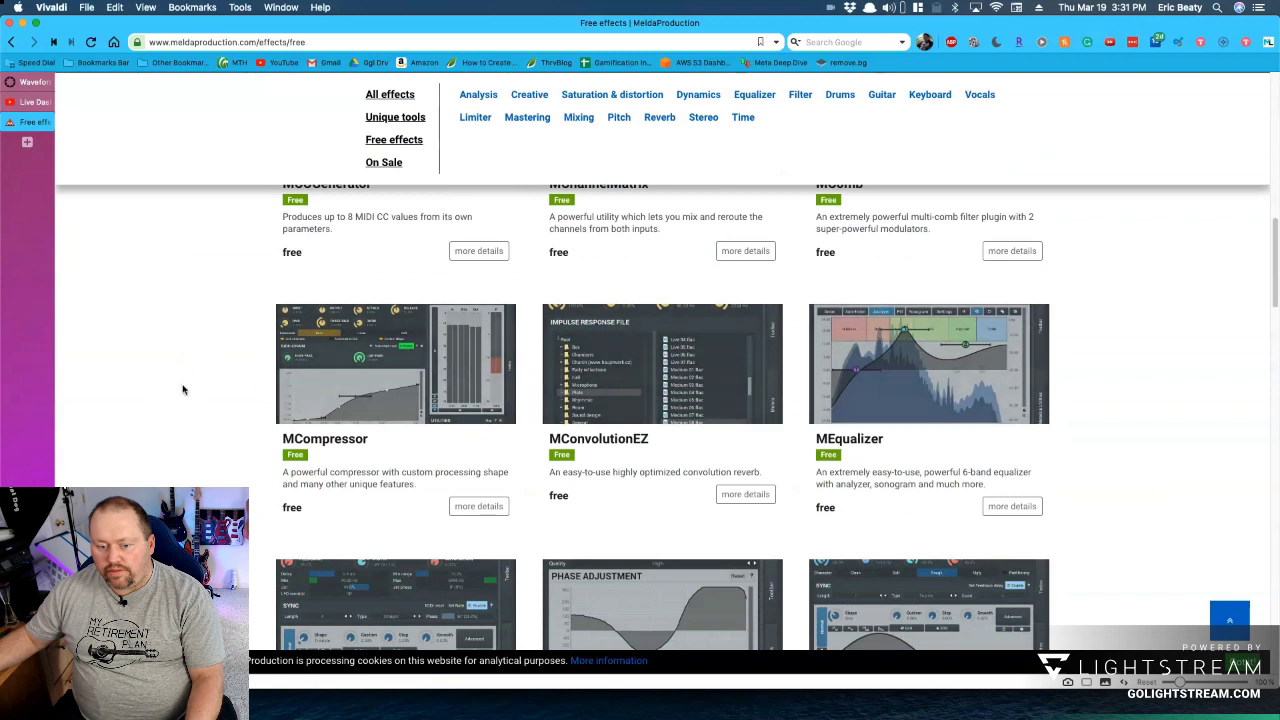
{"action": "scroll", "coordinate": [183, 390], "scroll_direction": "down", "scroll_amount": 6}
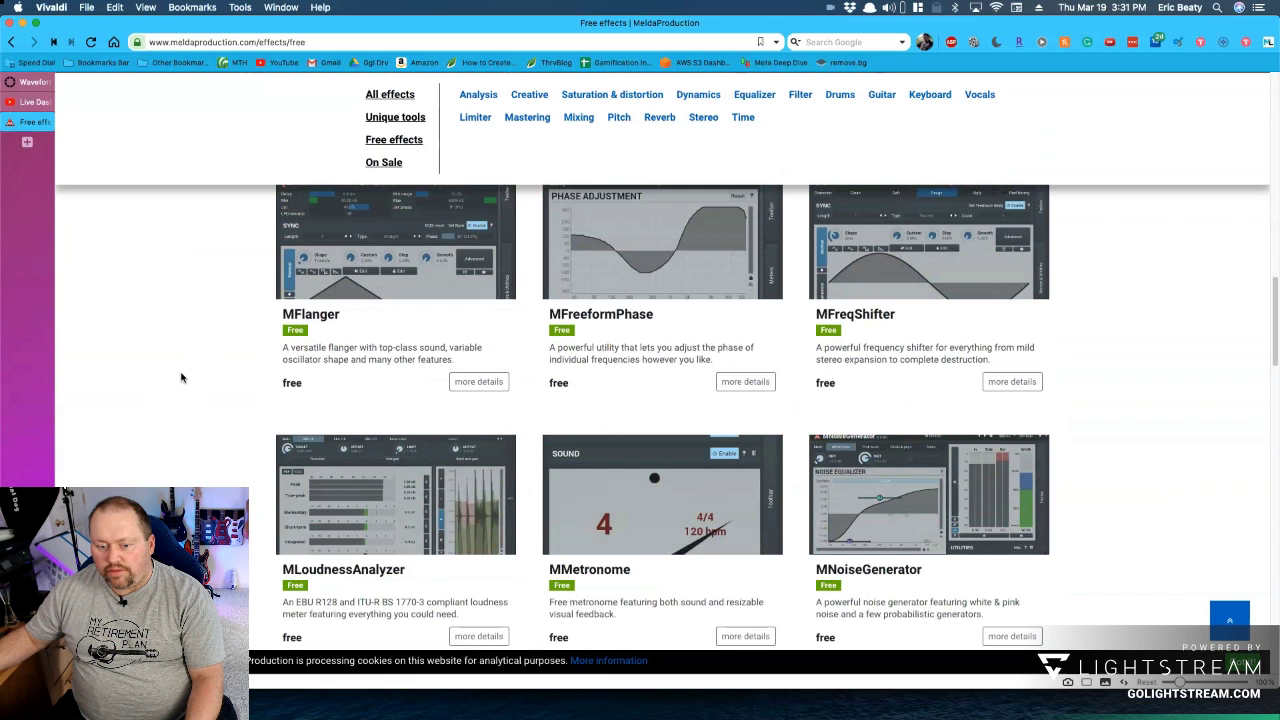
{"action": "scroll", "coordinate": [181, 377], "scroll_direction": "down", "scroll_amount": 2}
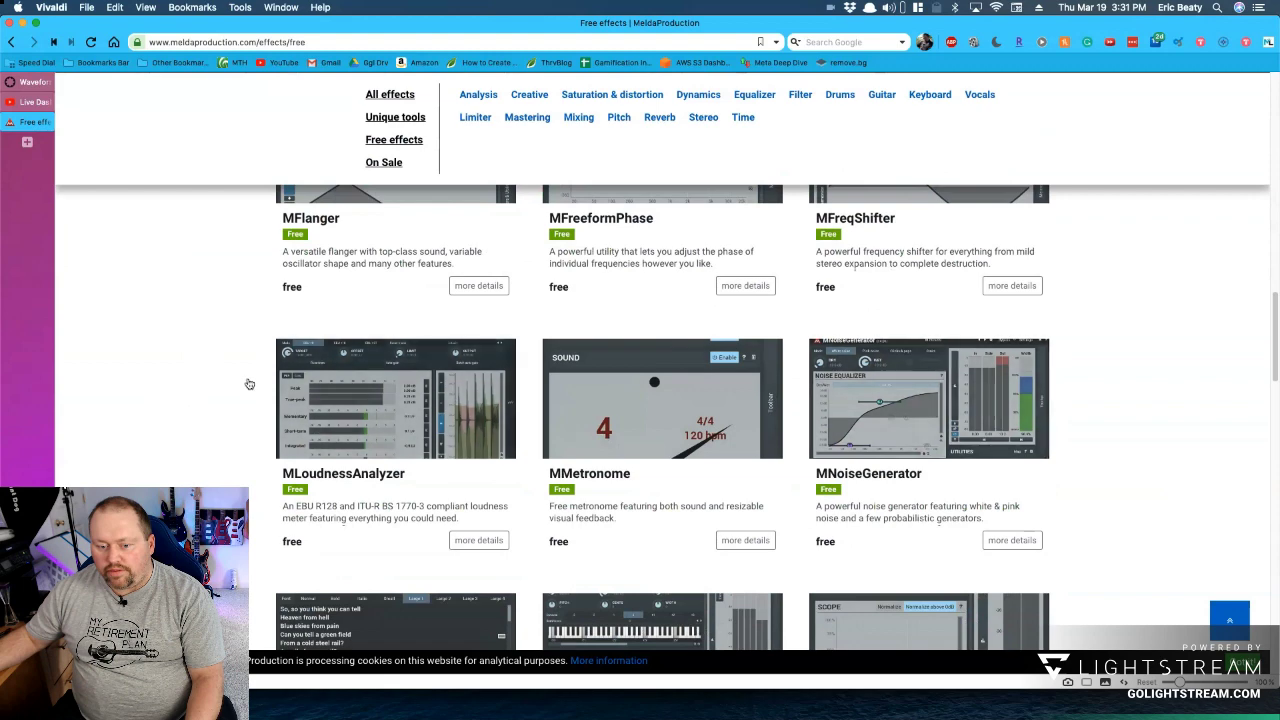
Examine the remaining MeldaProduction free effects, including MPhaser, MRatio, MRecorder and MSaturator, before returning to the Waveform Free page.
{"action": "scroll", "coordinate": [189, 382], "scroll_direction": "down", "scroll_amount": 5}
{"action": "scroll", "coordinate": [187, 364], "scroll_direction": "down", "scroll_amount": 3}
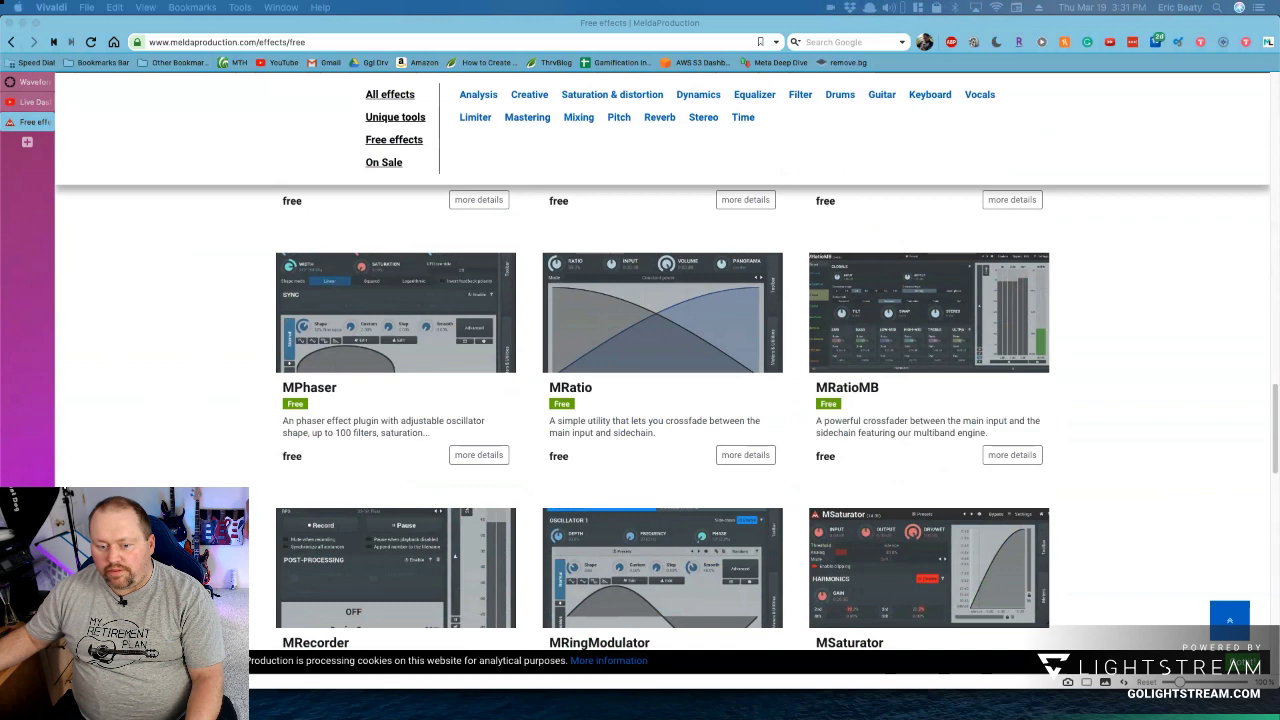
{"action": "left_click", "coordinate": [35, 82]}
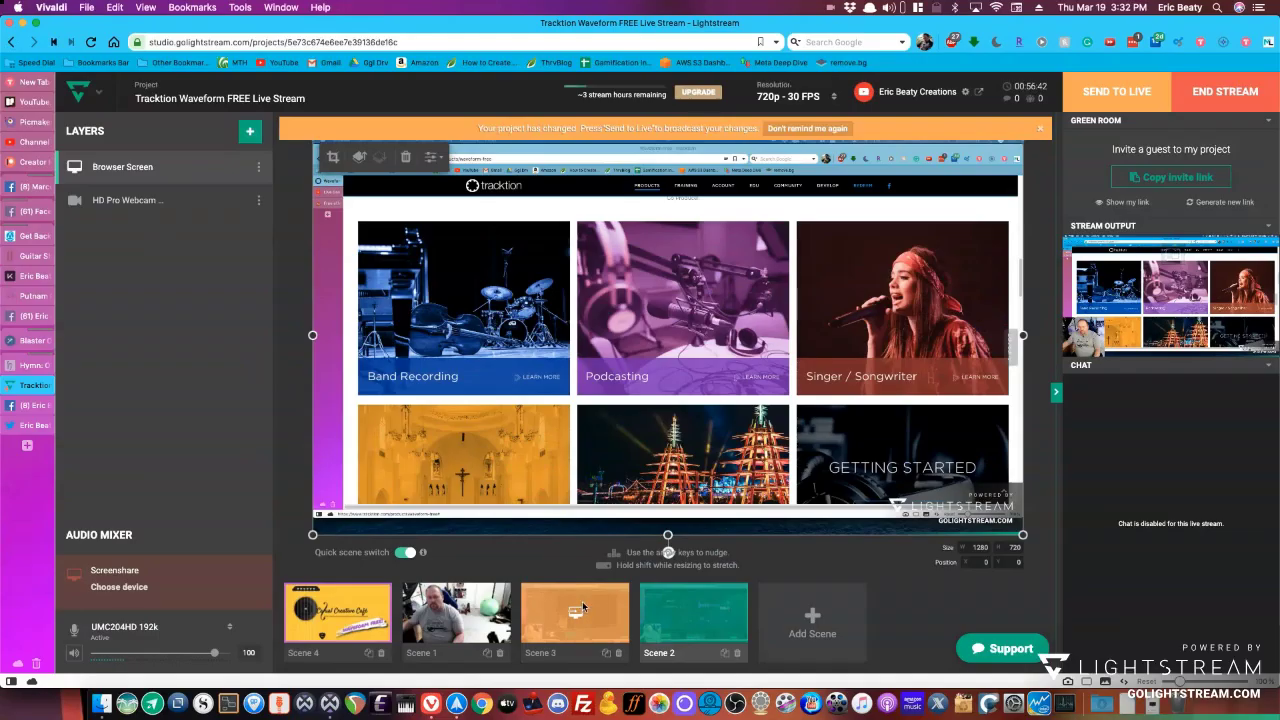
Put Scene 3 live in Lightstream, and close the Start the New Year Today edit in Waveform, discarding its changes.
{"action": "left_click", "coordinate": [582, 607]}
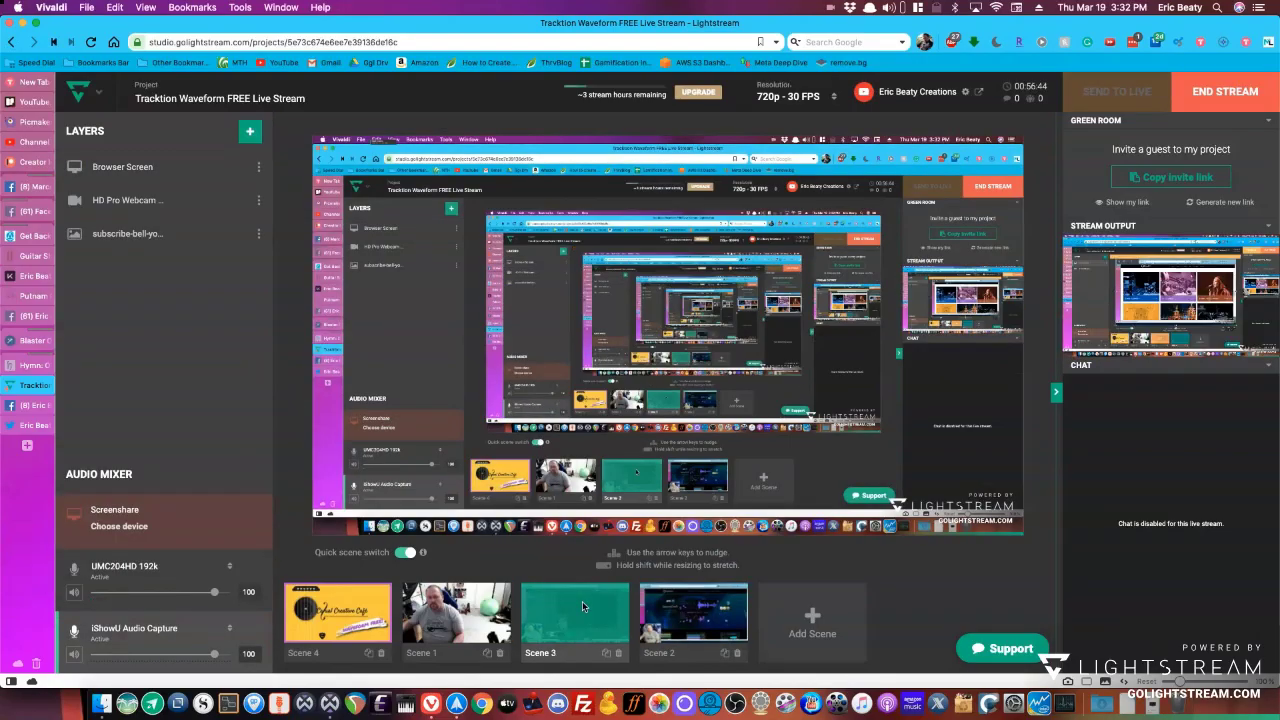
{"action": "left_click", "coordinate": [334, 704]}
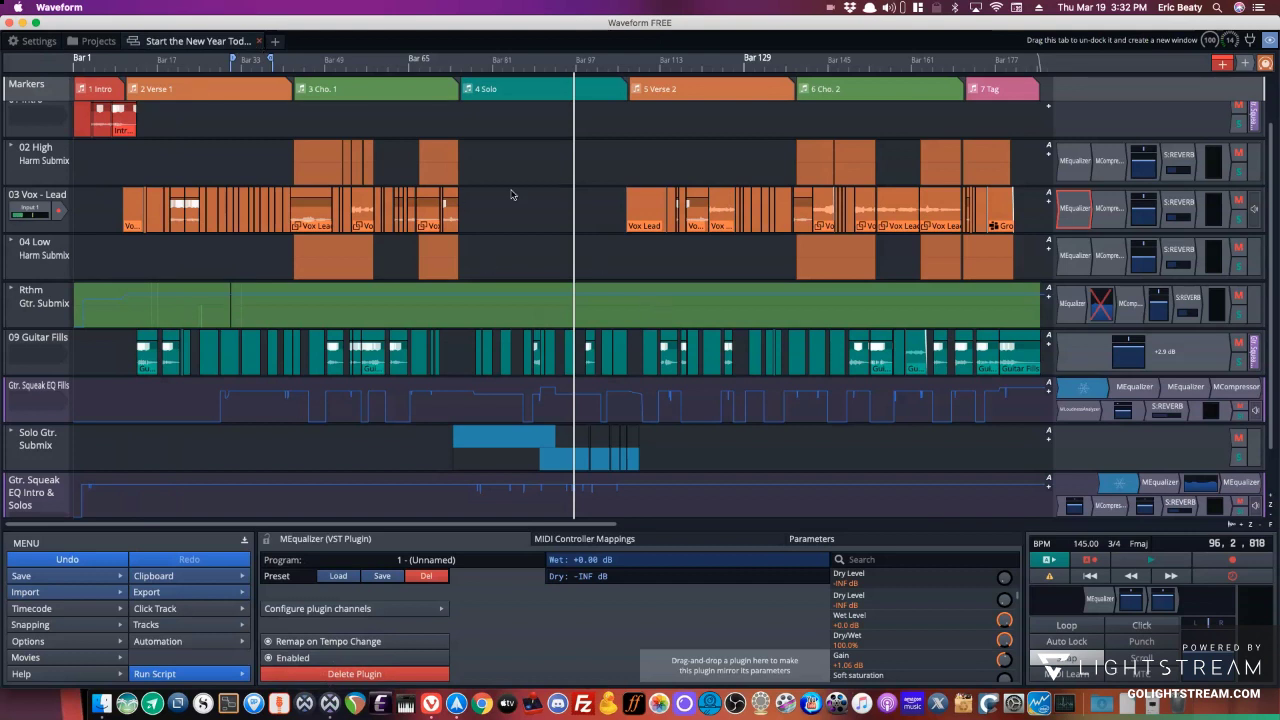
{"action": "key", "text": "super+w"}
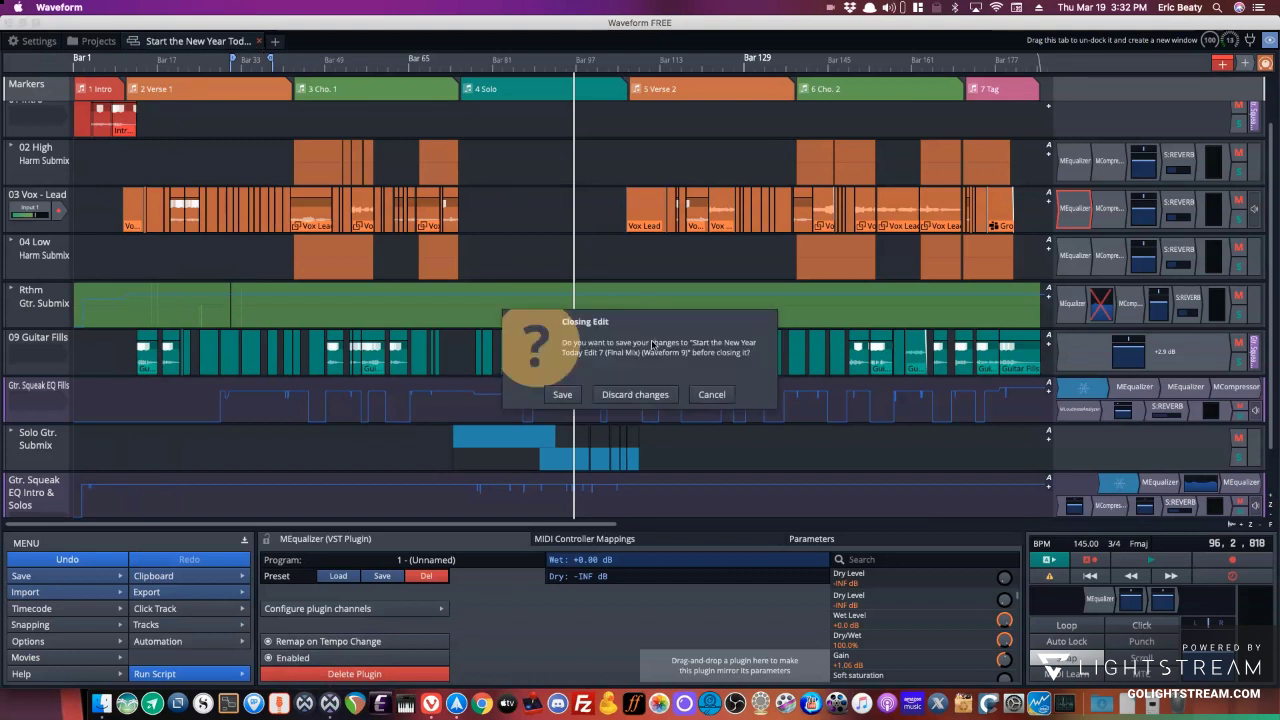
{"action": "left_click", "coordinate": [632, 395]}
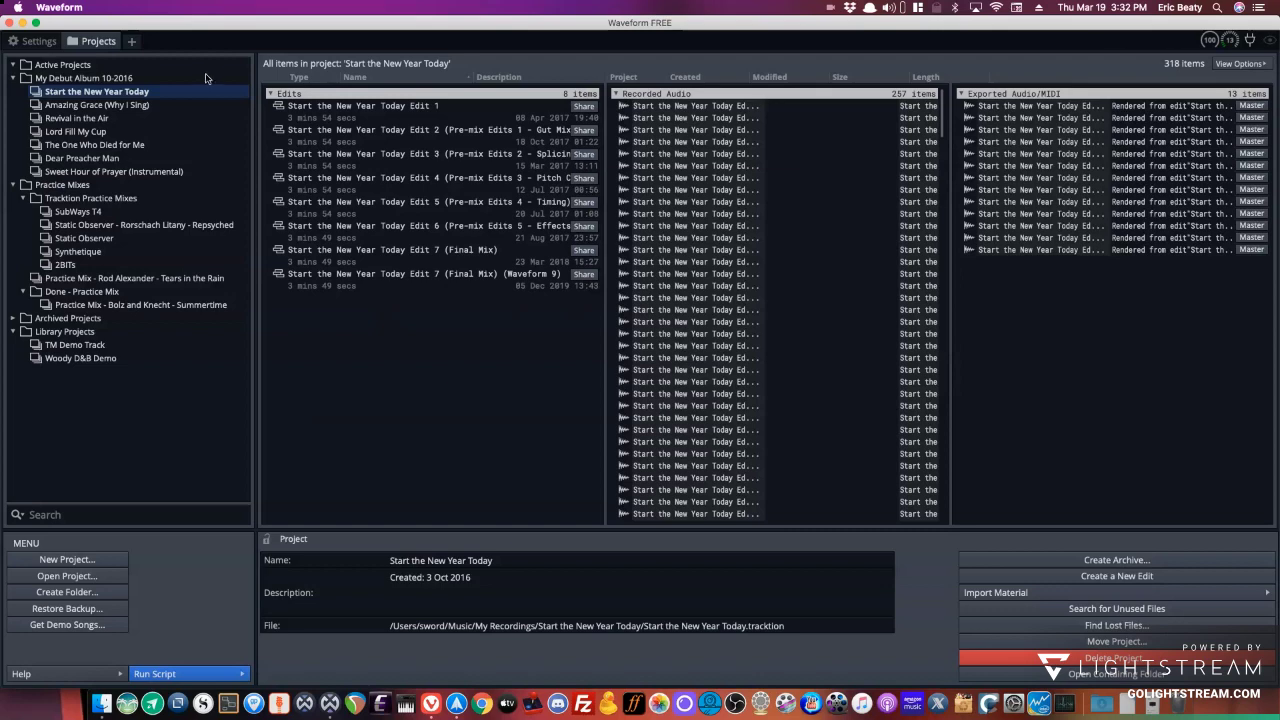
View Waveform's appearance settings briefly and the templates offered for a new project, leaving the template on Default.
{"action": "left_click", "coordinate": [40, 41]}
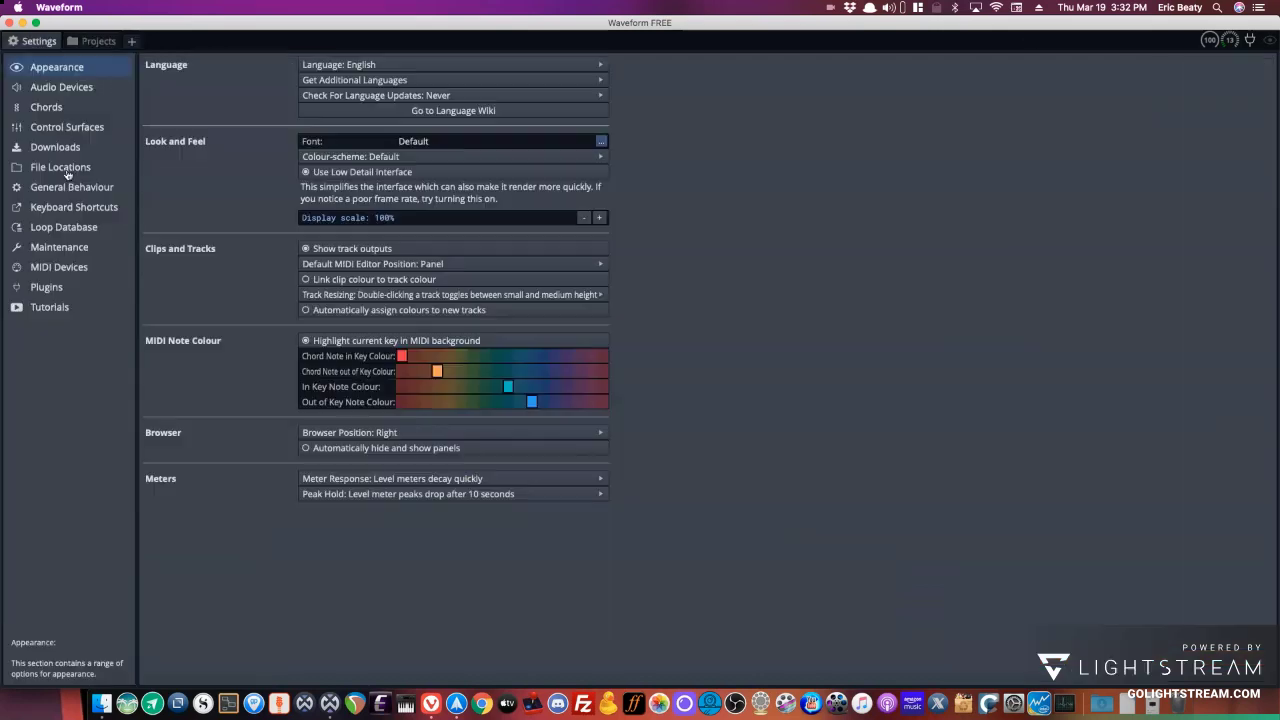
{"action": "left_click", "coordinate": [95, 41]}
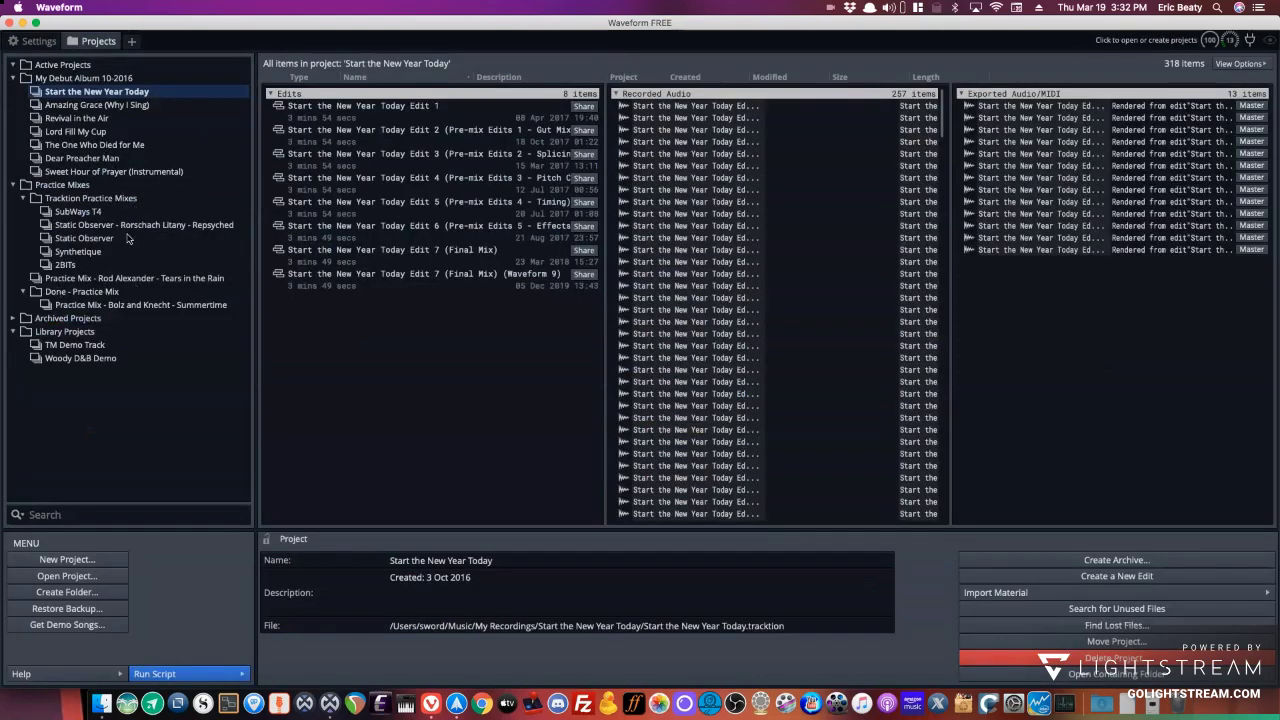
{"action": "left_click", "coordinate": [88, 563]}
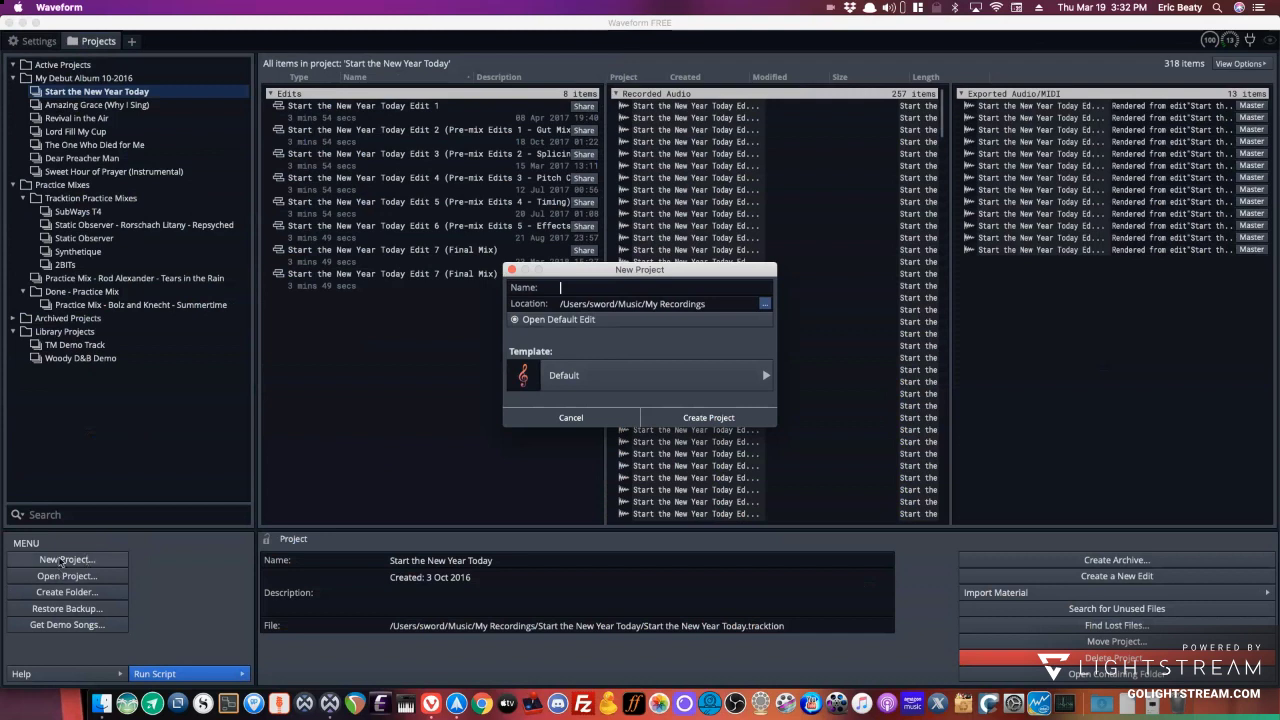
{"action": "left_click", "coordinate": [622, 374]}
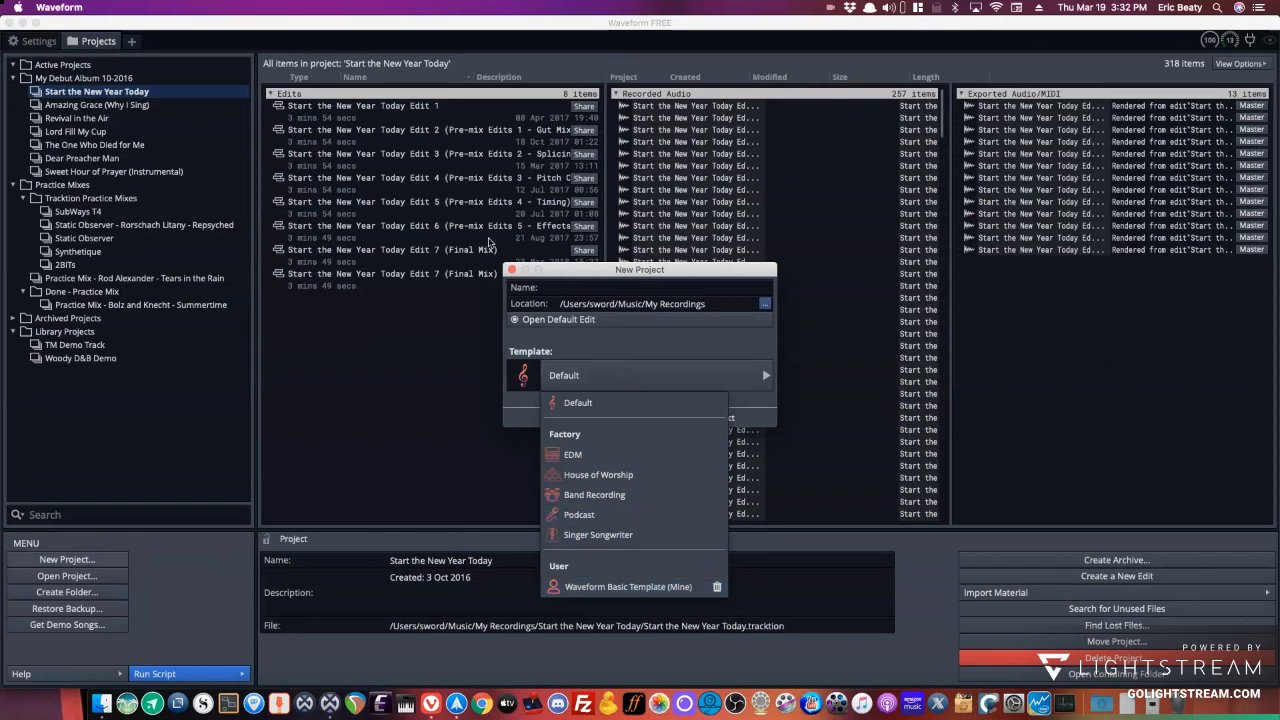
{"action": "left_click", "coordinate": [584, 333]}
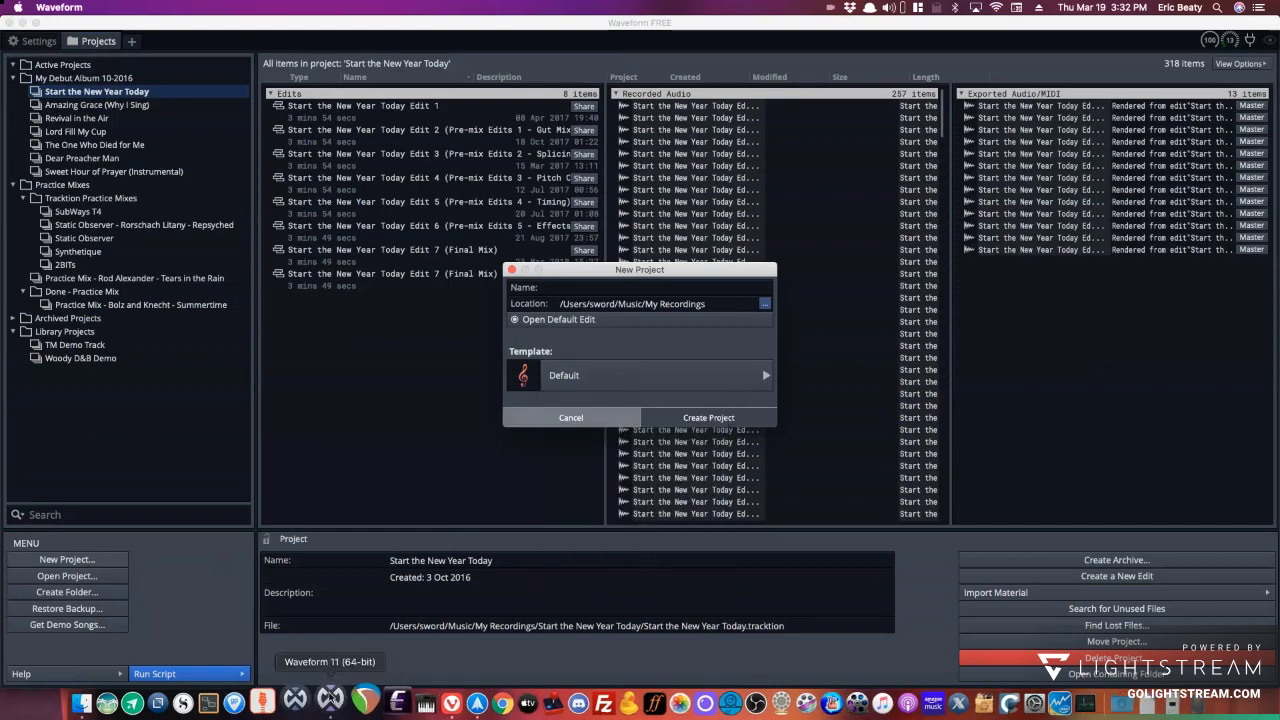
Switch to Vivaldi, put Scene 2 live in Lightstream, and open the Singer / Songwriter template video on the Waveform Free page.
{"action": "left_click", "coordinate": [432, 700]}
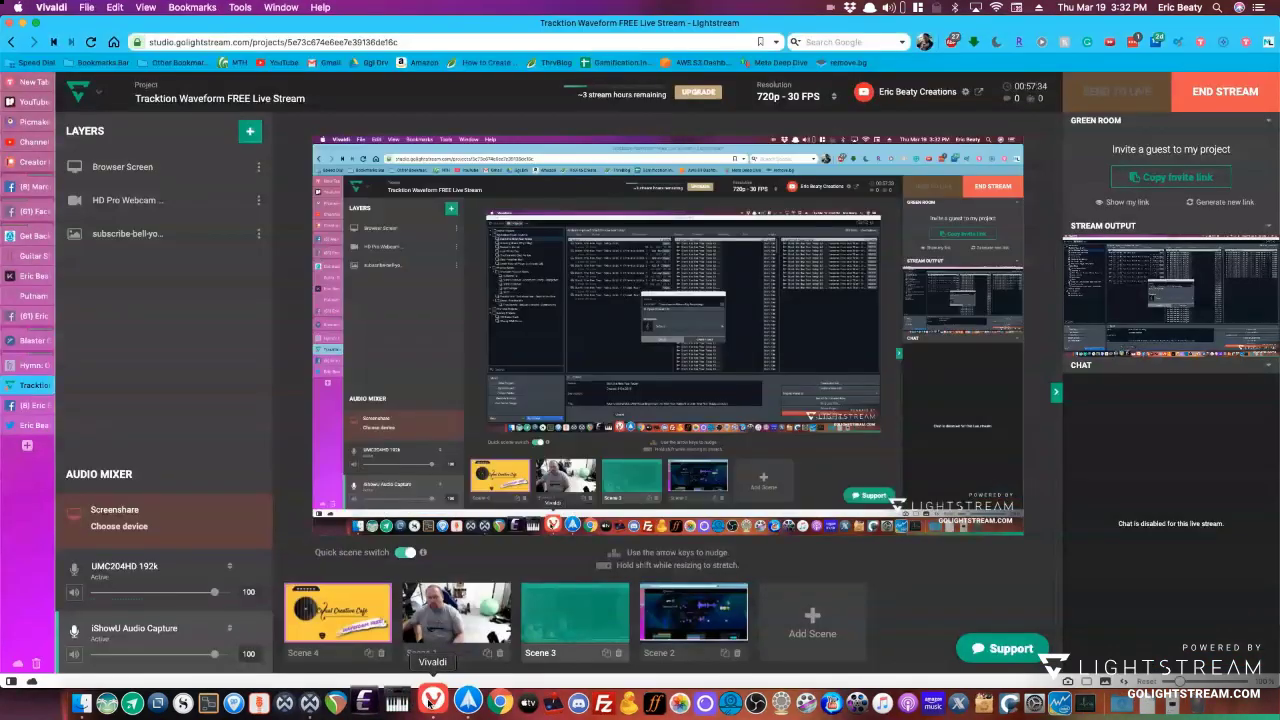
{"action": "left_click", "coordinate": [725, 612]}
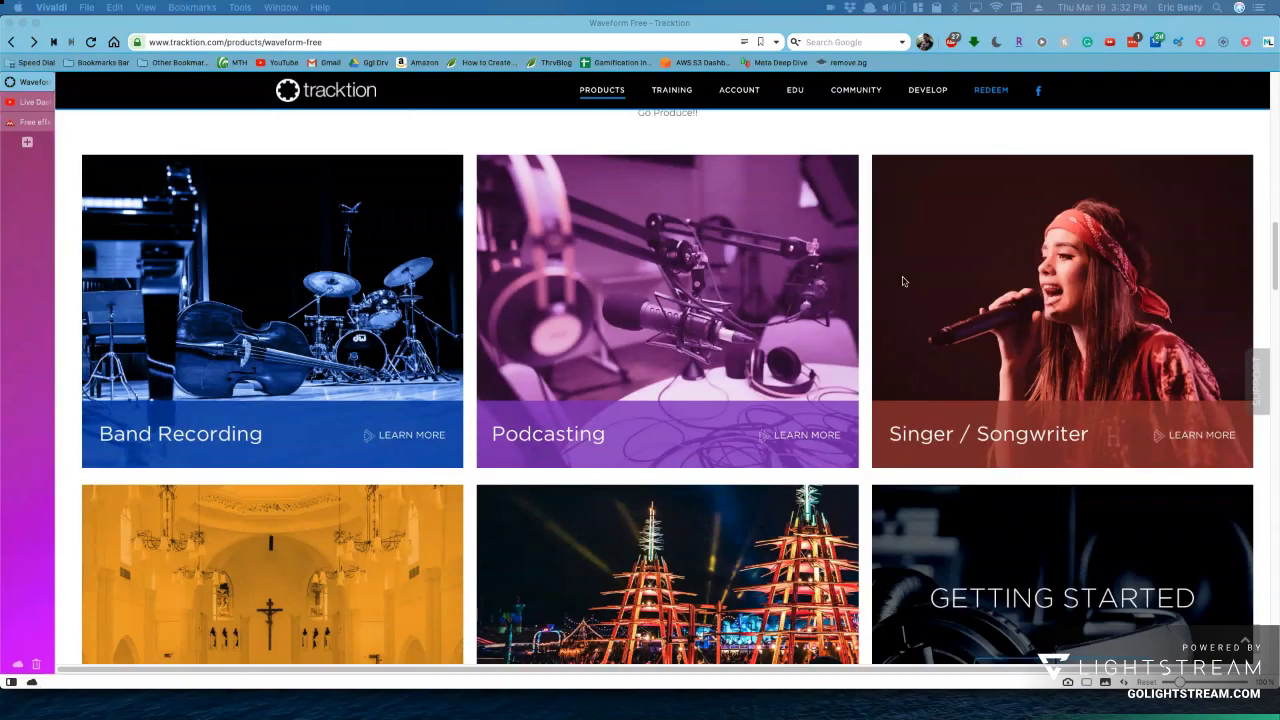
{"action": "left_click", "coordinate": [1106, 376]}
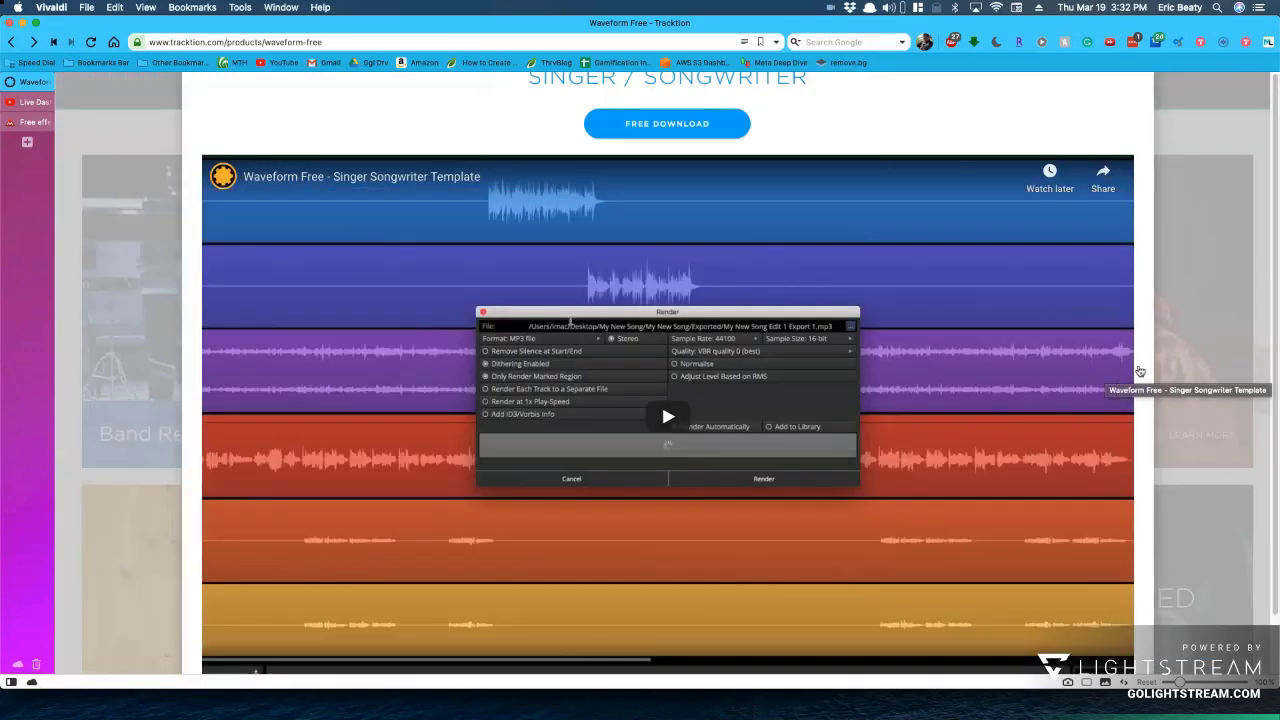
{"action": "scroll", "coordinate": [1015, 413], "scroll_direction": "down", "scroll_amount": 1}
{"action": "scroll", "coordinate": [1015, 413], "scroll_direction": "down", "scroll_amount": 1}
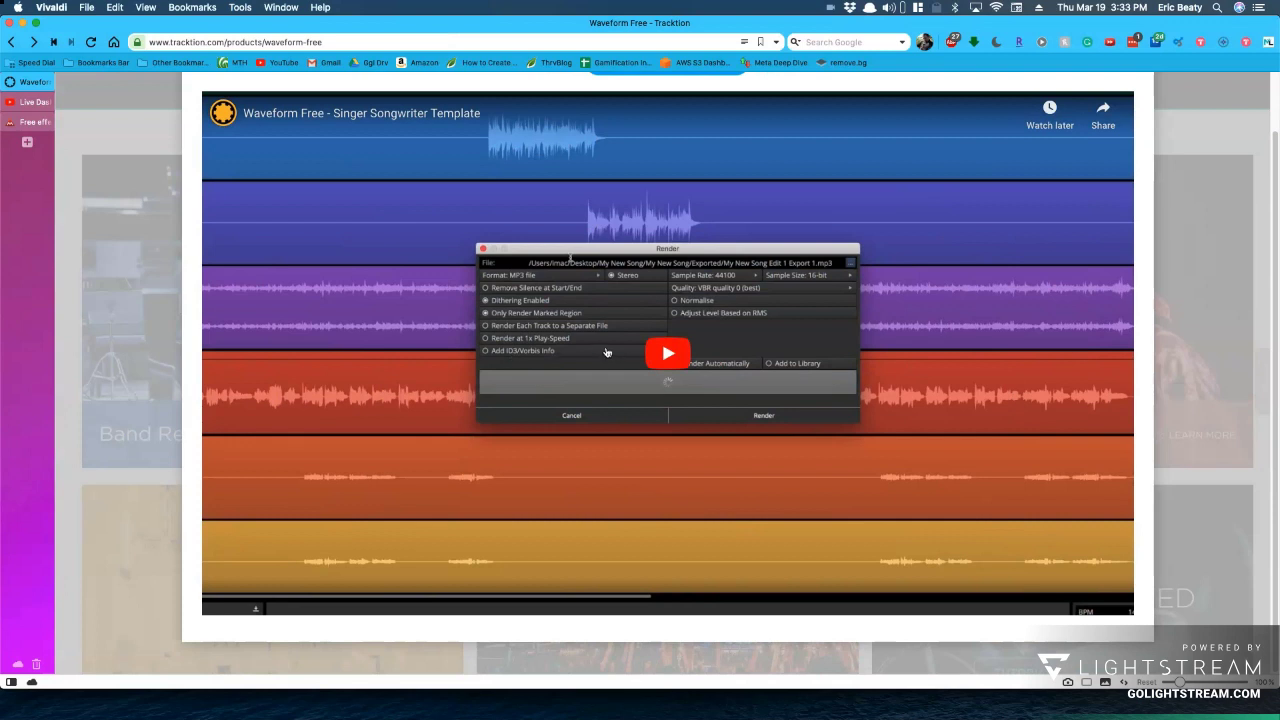
Play the Singer Songwriter Template video, restarting it from the beginning, and show it full screen.
{"action": "left_click", "coordinate": [673, 362]}
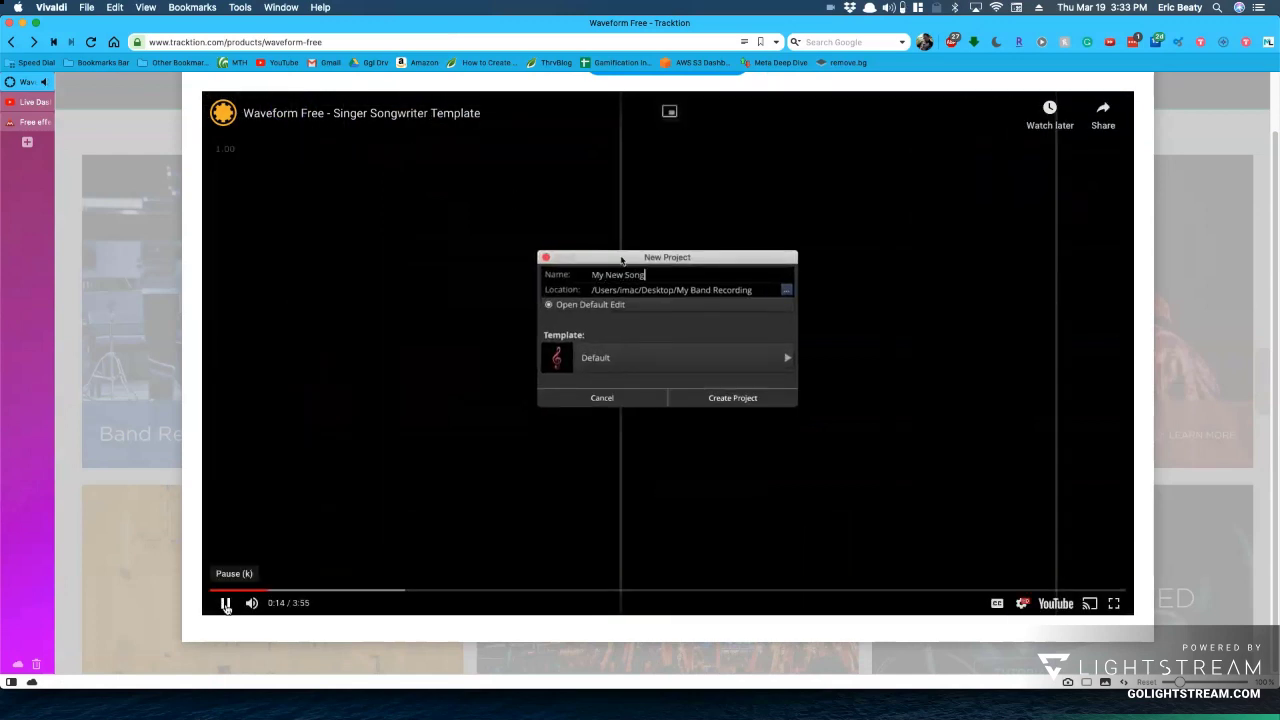
{"action": "left_click", "coordinate": [225, 604]}
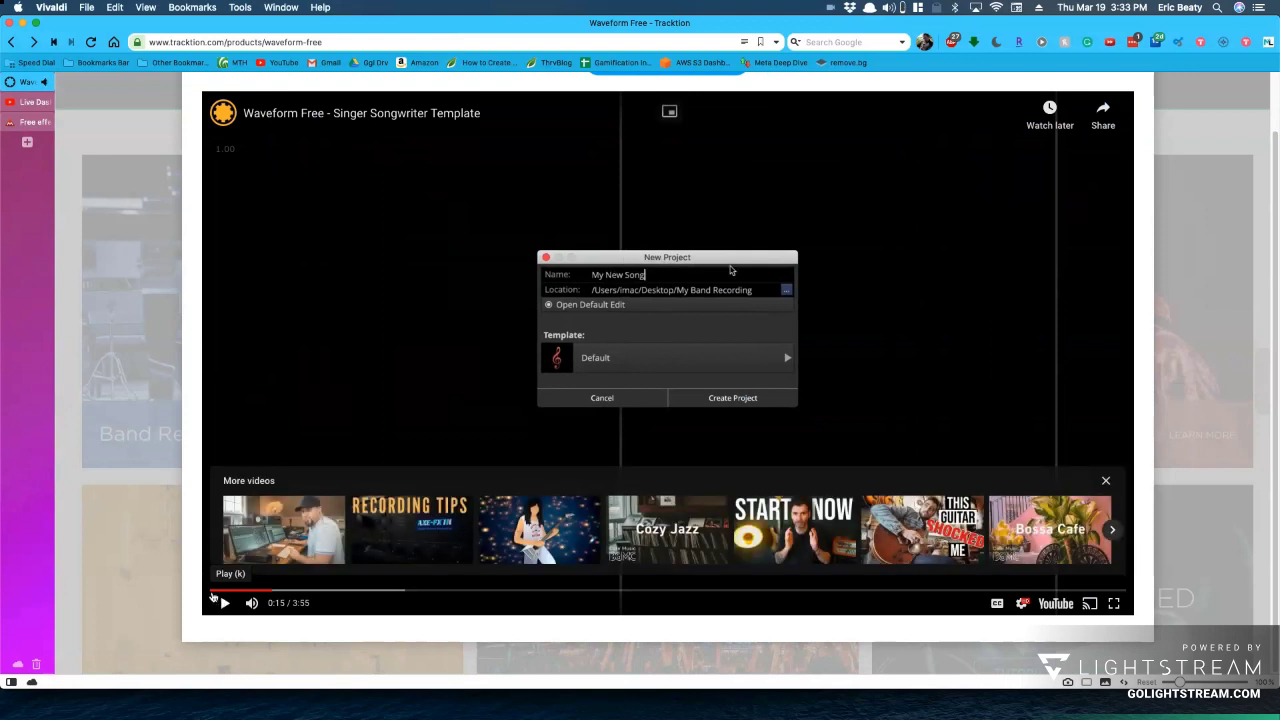
{"action": "key", "text": "0"}
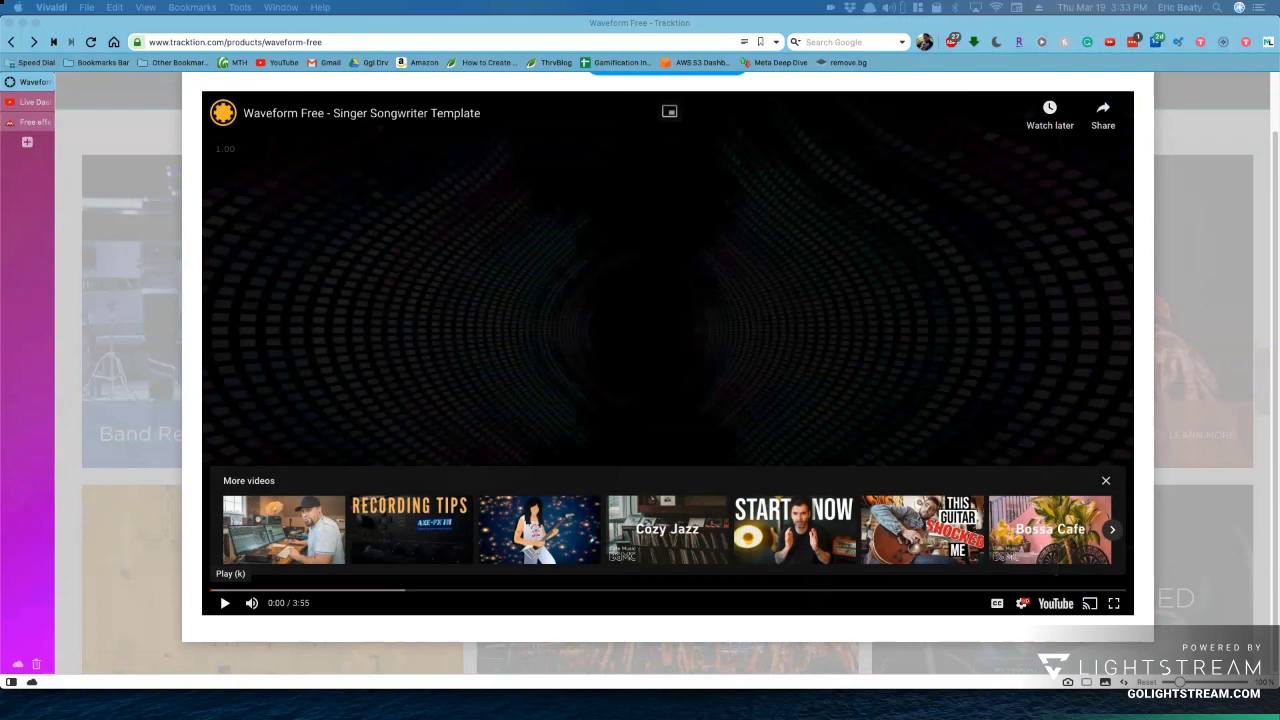
{"action": "left_click", "coordinate": [225, 603]}
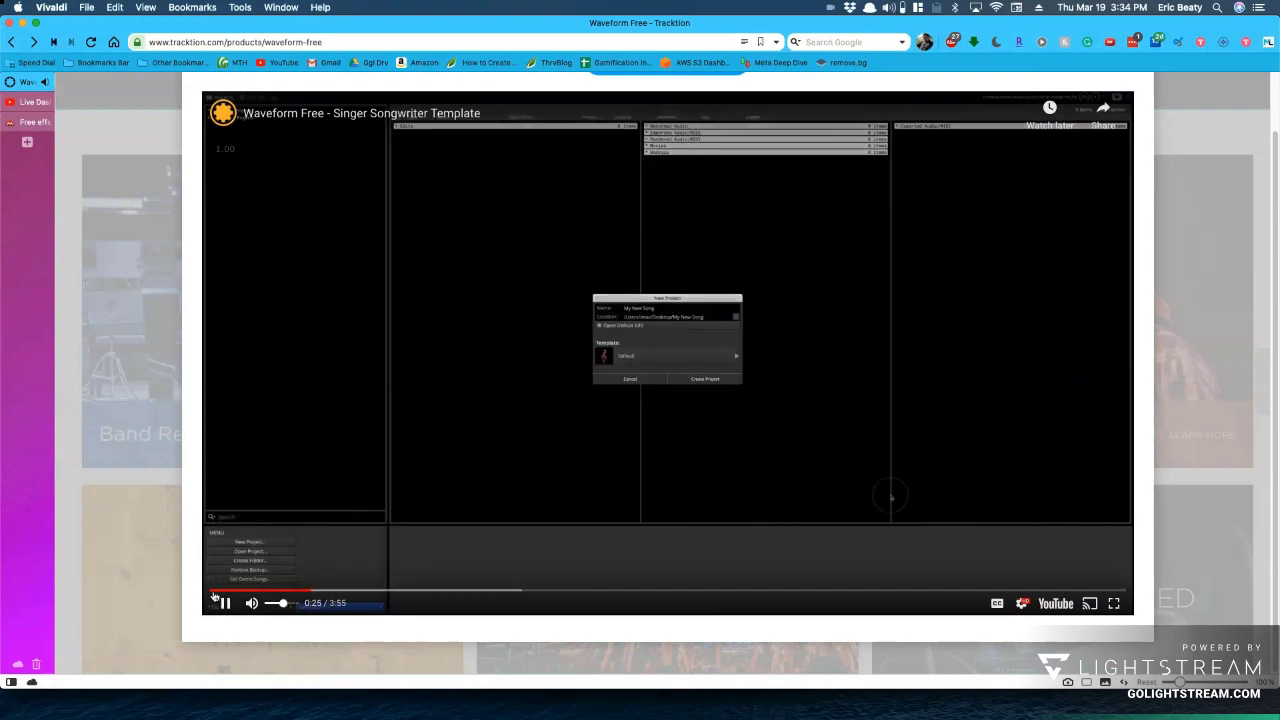
{"action": "left_click", "coordinate": [213, 592]}
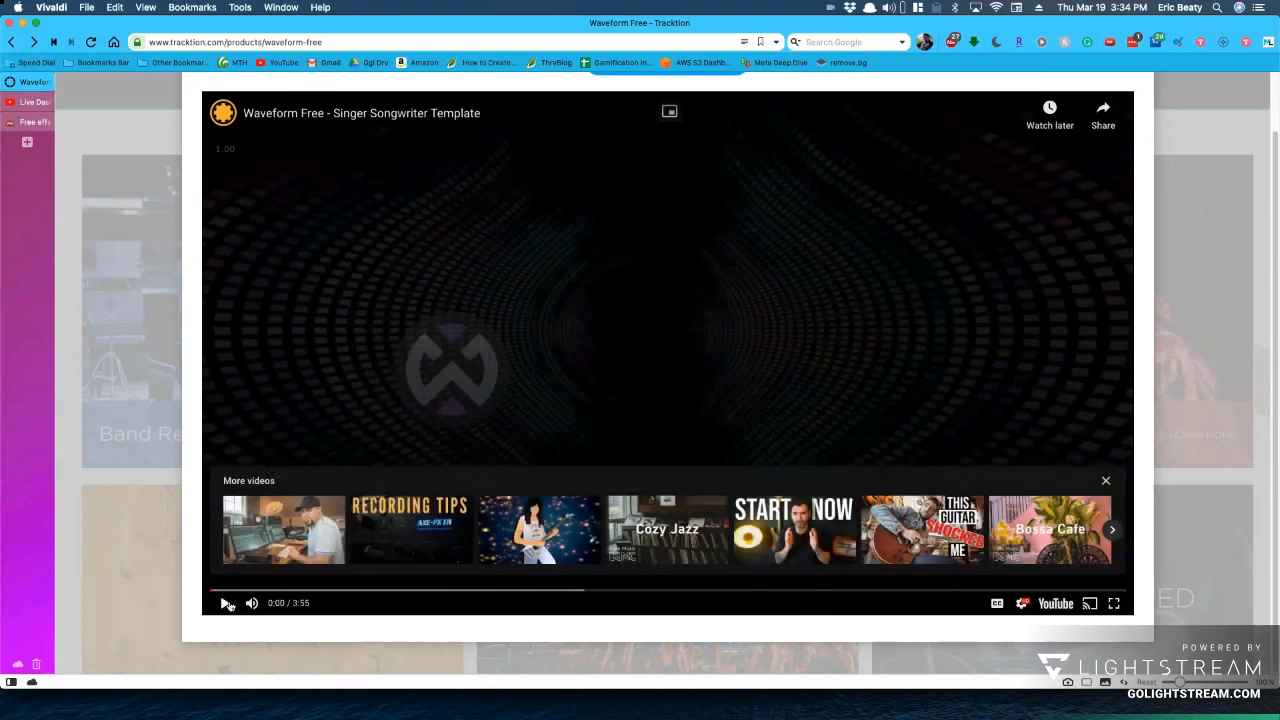
{"action": "left_click", "coordinate": [226, 604]}
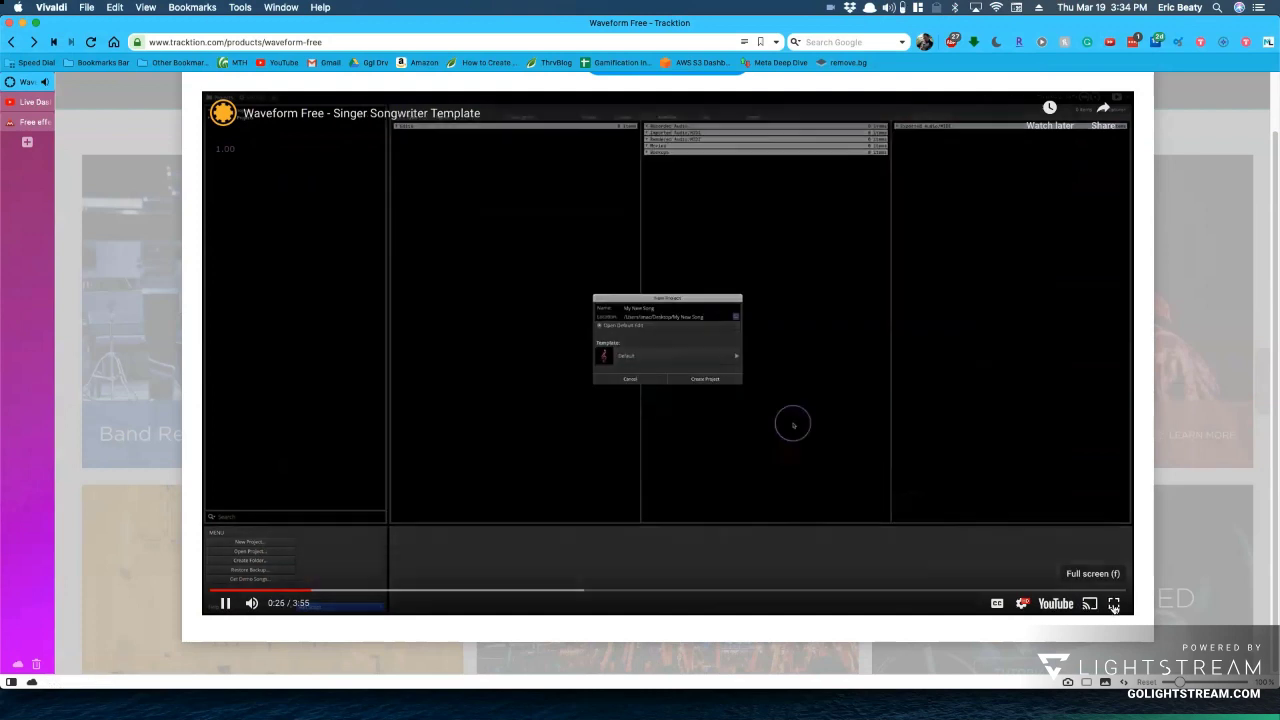
{"action": "left_click", "coordinate": [1114, 605]}
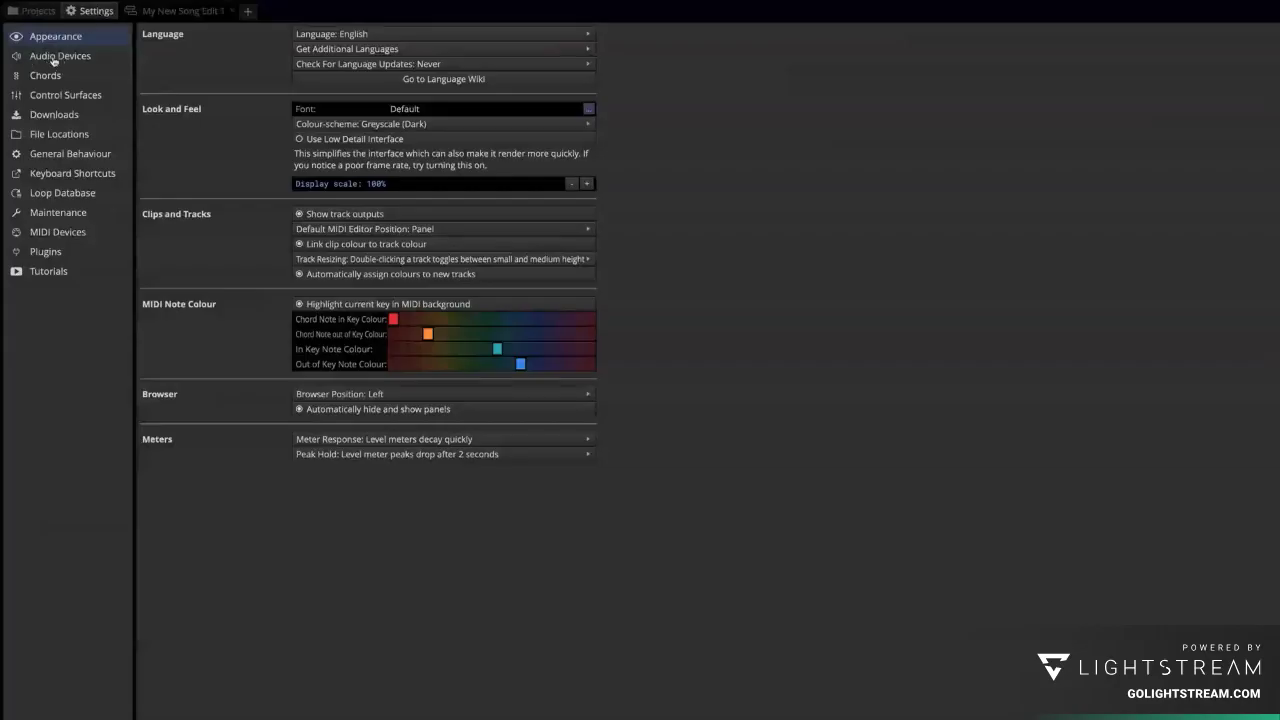
{"action": "left_click", "coordinate": [62, 57]}
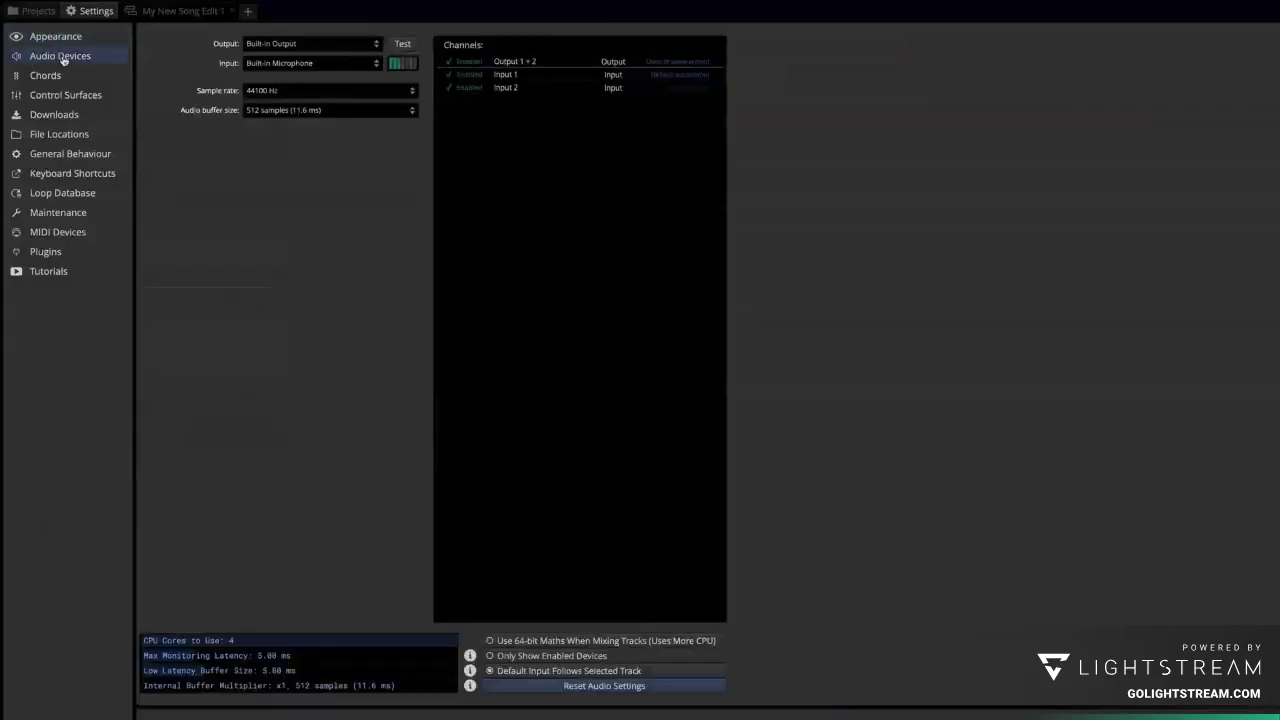
{"action": "left_click", "coordinate": [277, 45]}
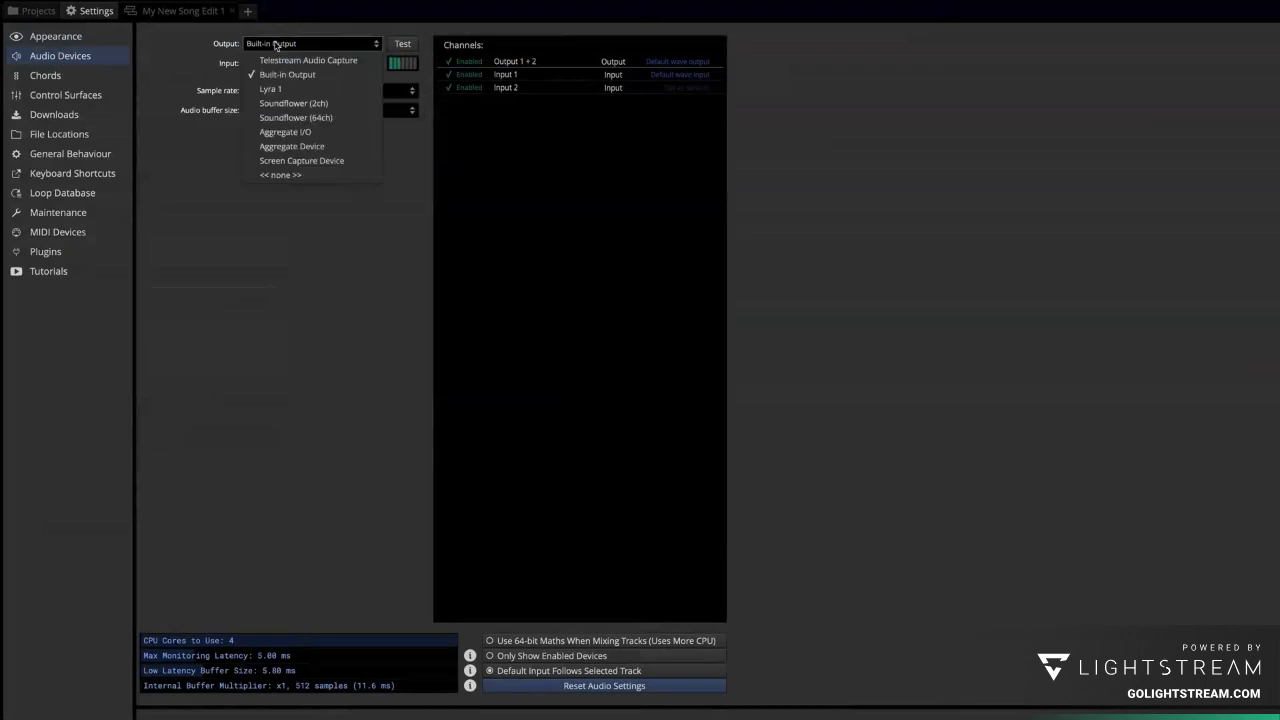
{"action": "left_click", "coordinate": [270, 89]}
{"action": "left_click", "coordinate": [275, 63]}
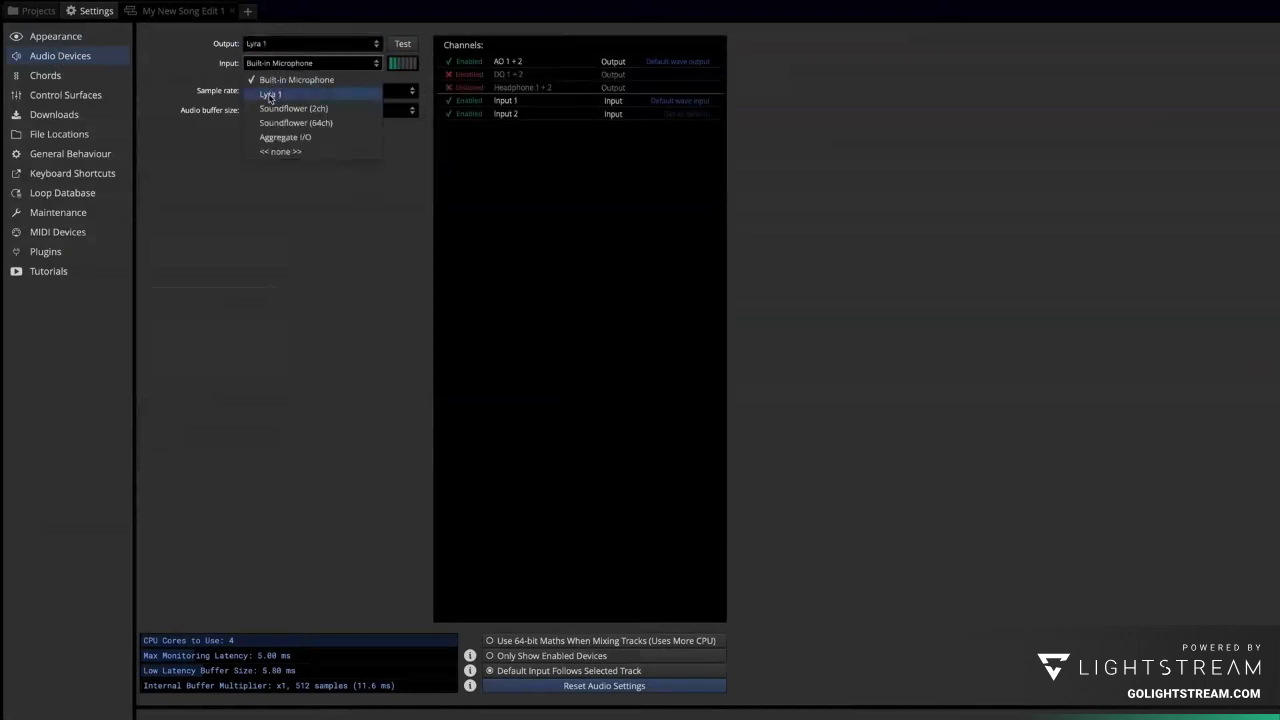
{"action": "left_click", "coordinate": [269, 98]}
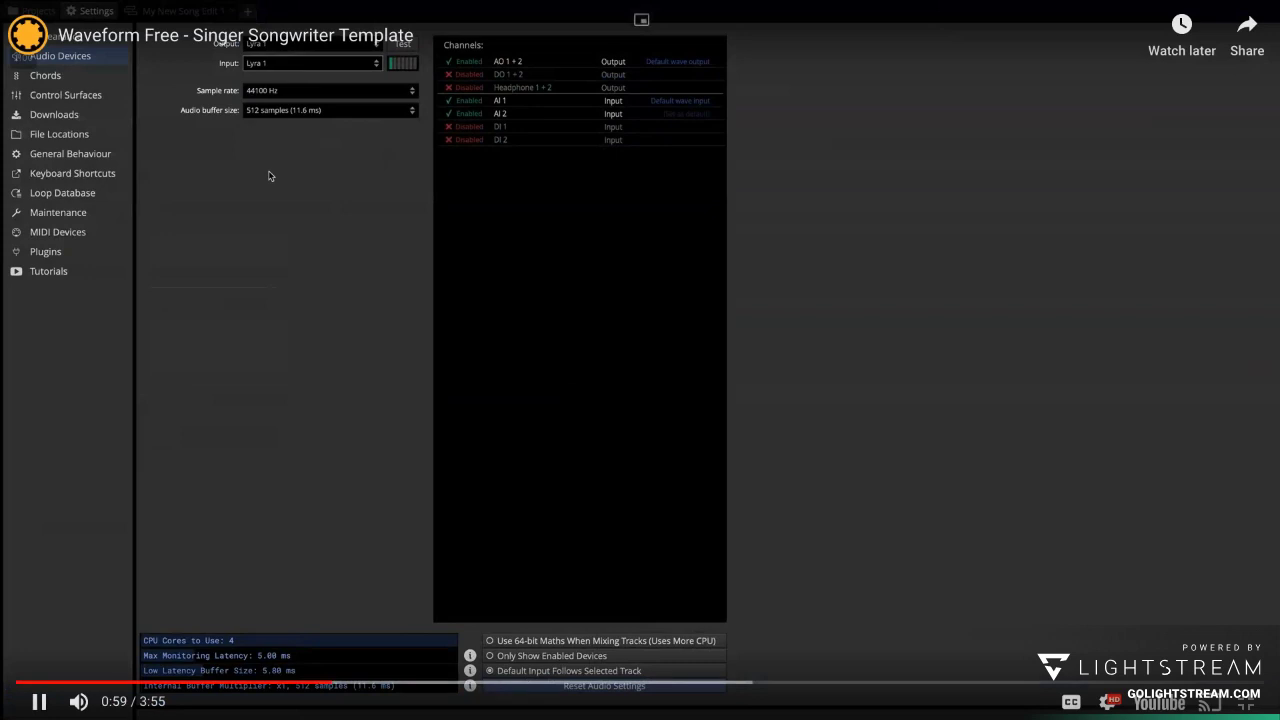
{"action": "left_click", "coordinate": [163, 12]}
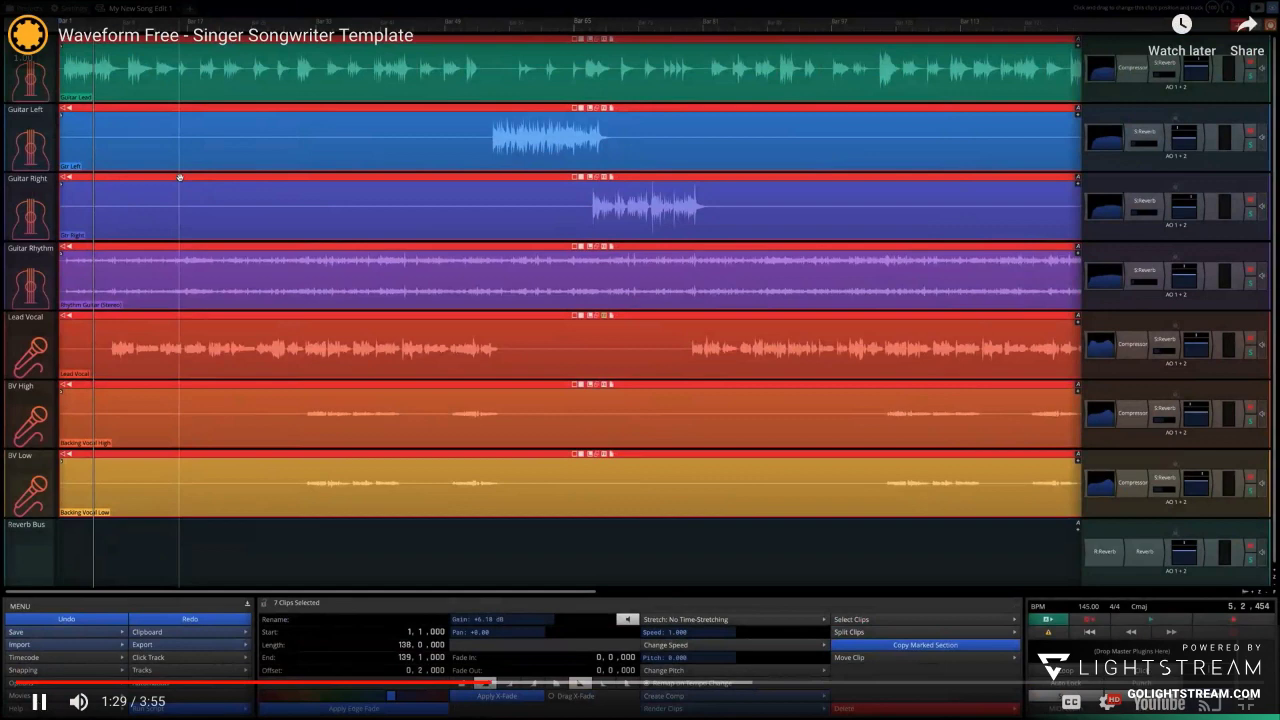
Leave the template video's full-screen view and pause it at 1:54.
{"action": "key", "text": "space"}
{"action": "key", "text": "space"}
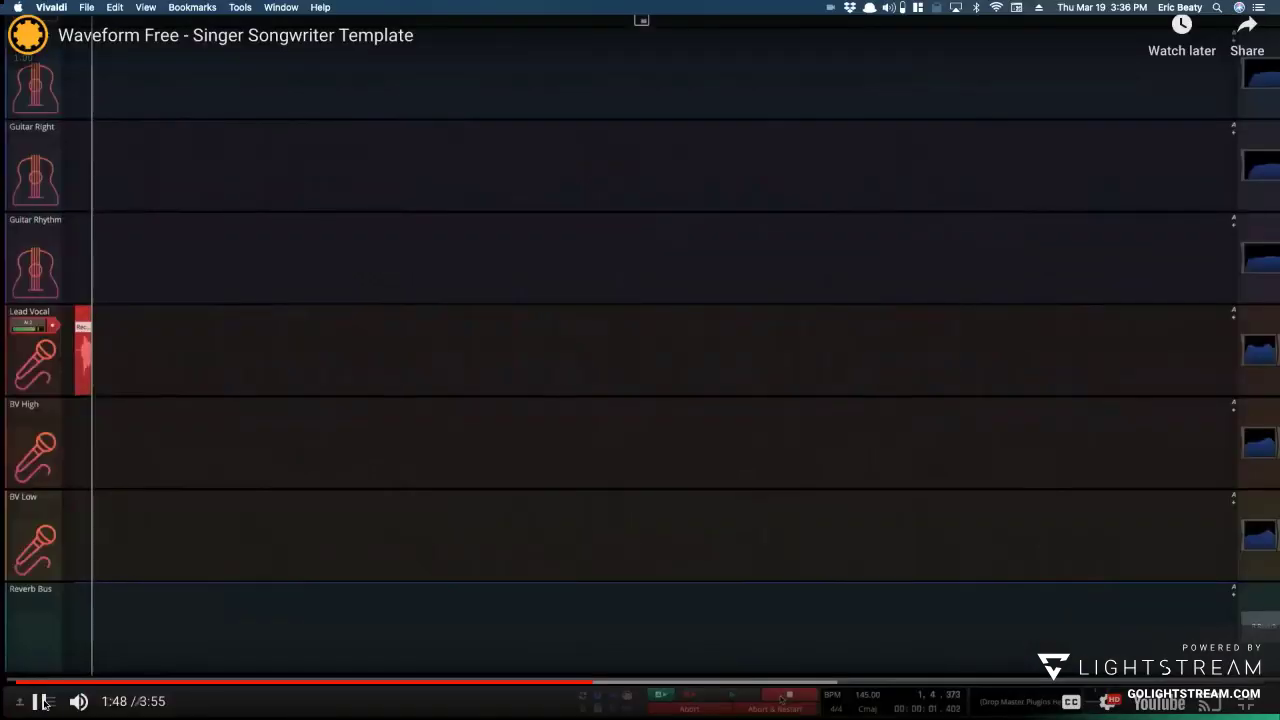
{"action": "key", "text": "Escape"}
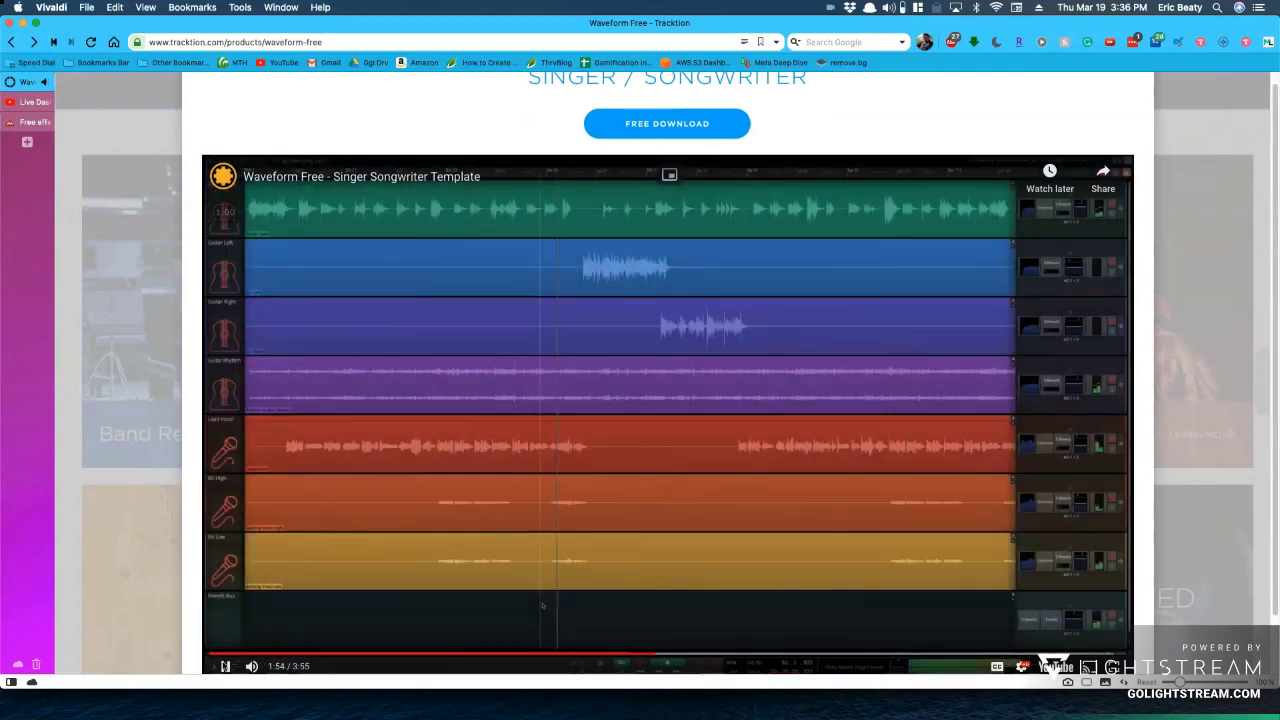
{"action": "left_click", "coordinate": [542, 605]}
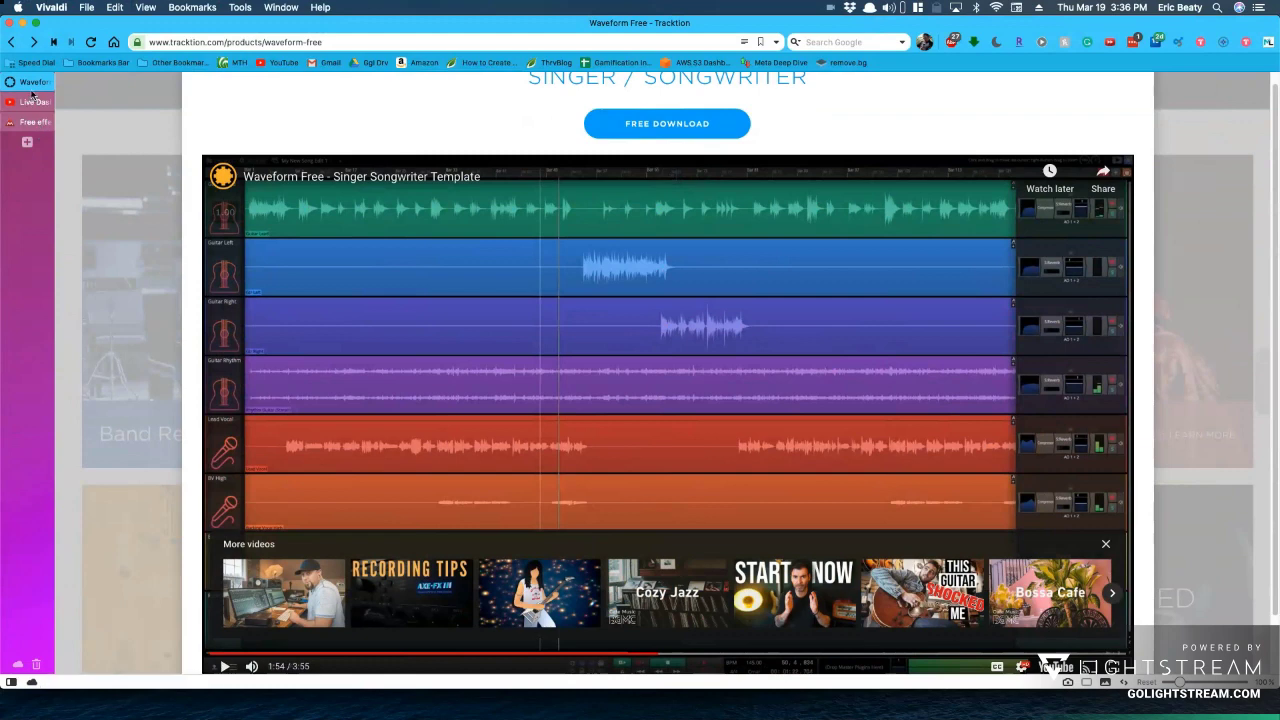
Check the stream preview and live chat on the YouTube Live Dashboard.
{"action": "mouse_move", "coordinate": [31, 102]}
{"action": "left_click", "coordinate": [63, 127]}
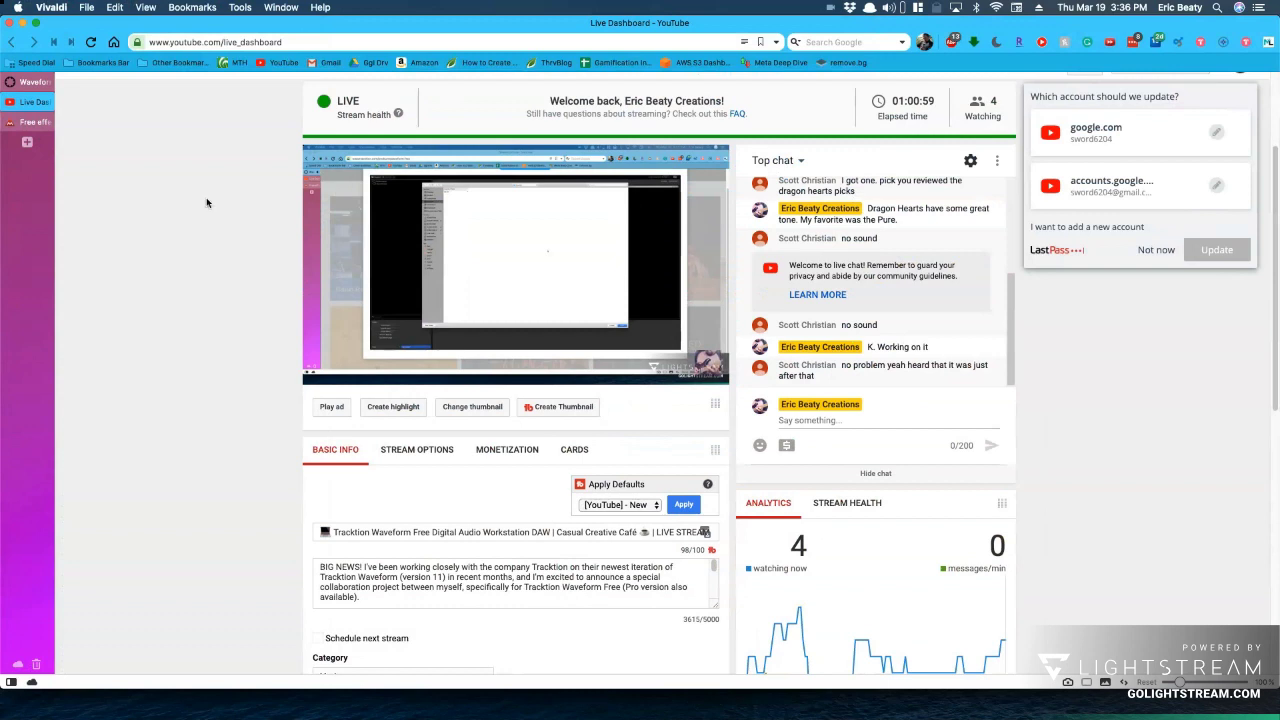
{"action": "left_click", "coordinate": [32, 86]}
{"action": "left_click", "coordinate": [32, 86]}
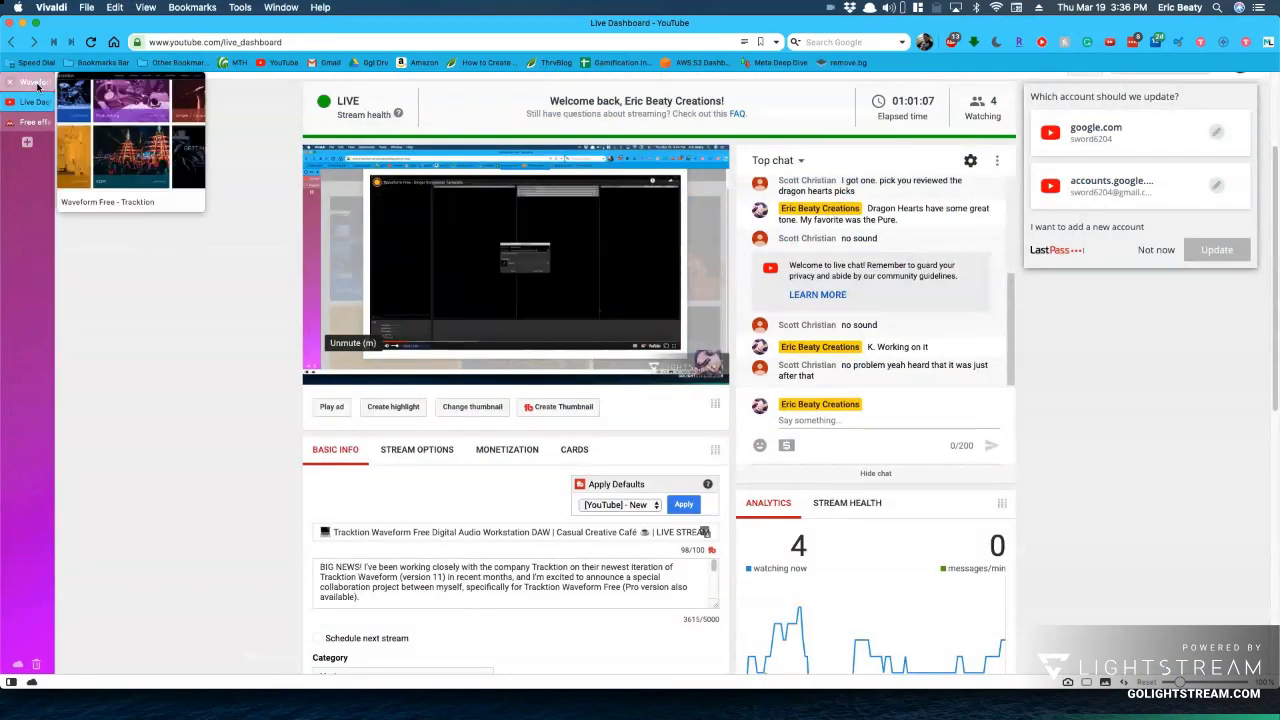
Return to the Waveform Free page and resume the Singer Songwriter Template video with its whole frame in view.
{"action": "left_click", "coordinate": [37, 87]}
{"action": "left_click", "coordinate": [228, 666]}
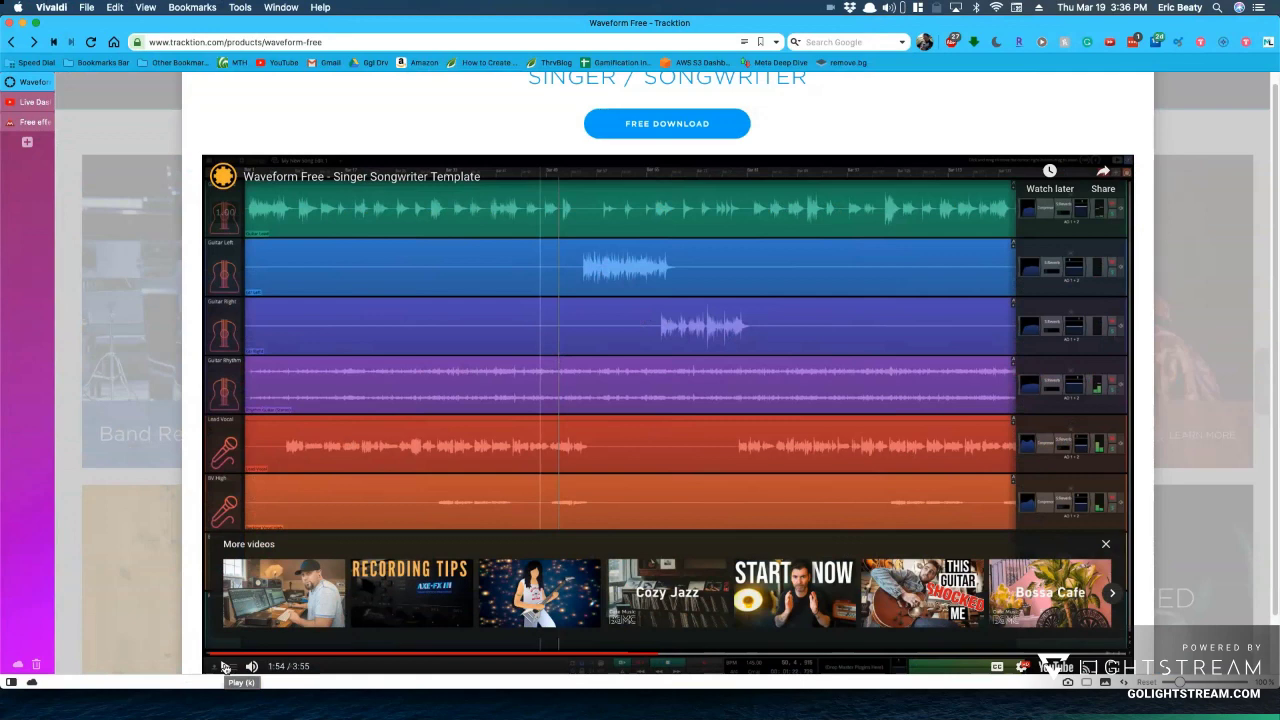
{"action": "left_click", "coordinate": [226, 667]}
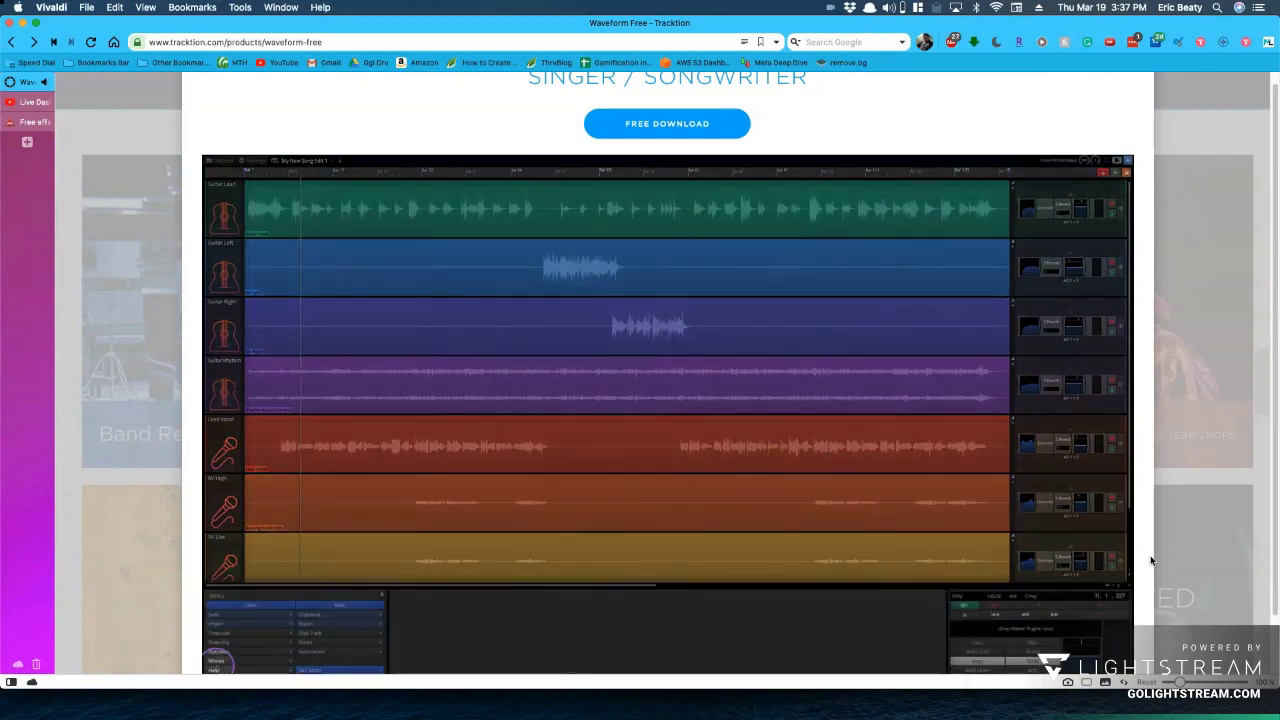
{"action": "scroll", "coordinate": [1151, 560], "scroll_direction": "down", "scroll_amount": 2}
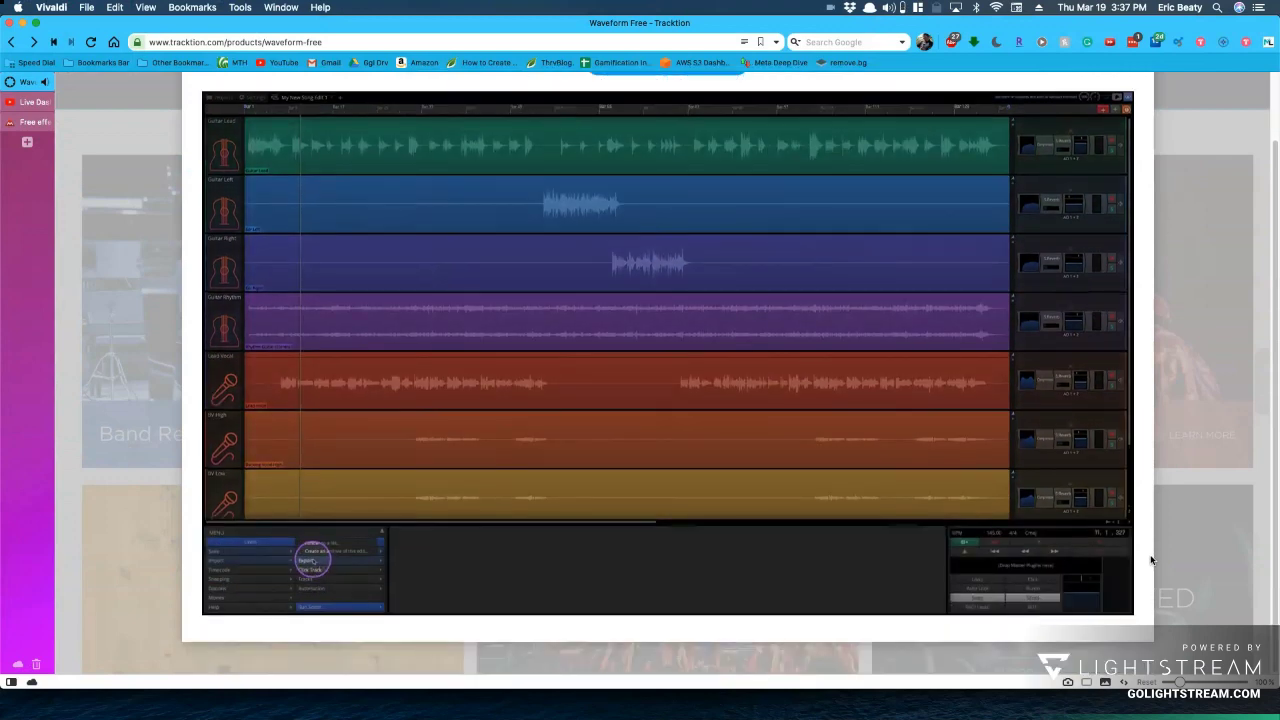
Pause the Singer Songwriter Template video at 3:51 and close it to return to the template gallery.
{"action": "mouse_move", "coordinate": [1128, 578]}
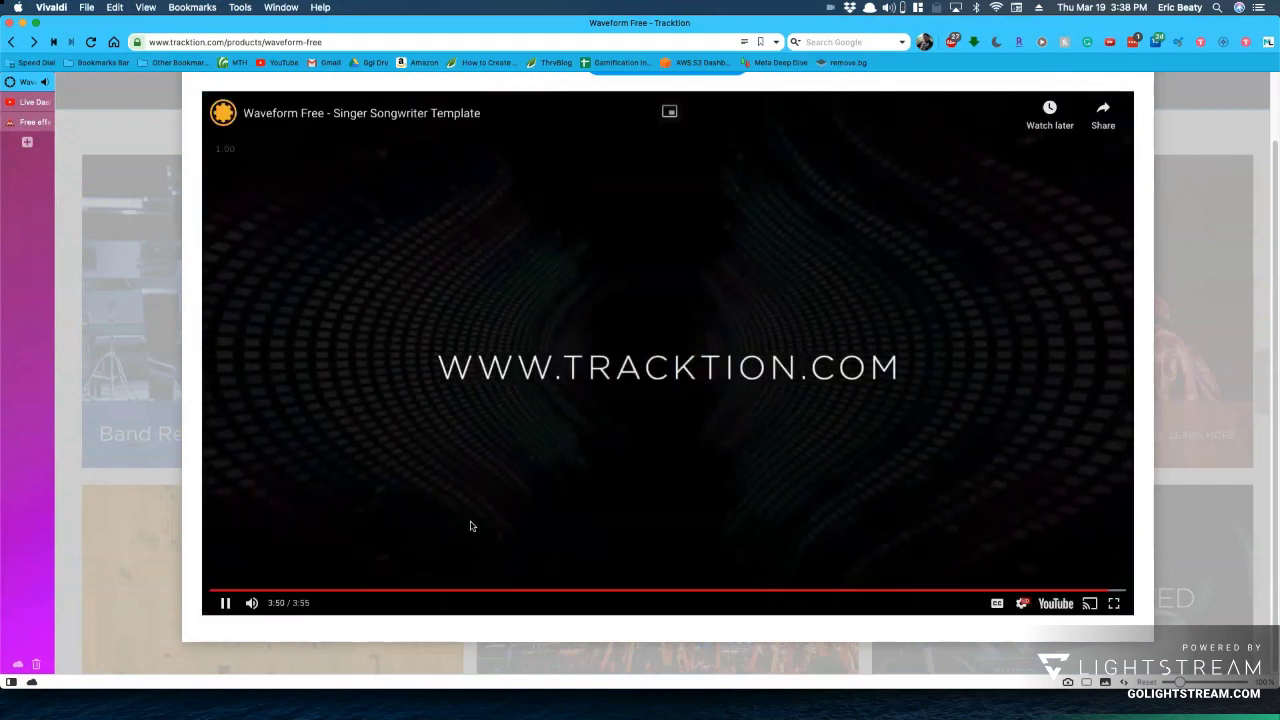
{"action": "left_click", "coordinate": [224, 603]}
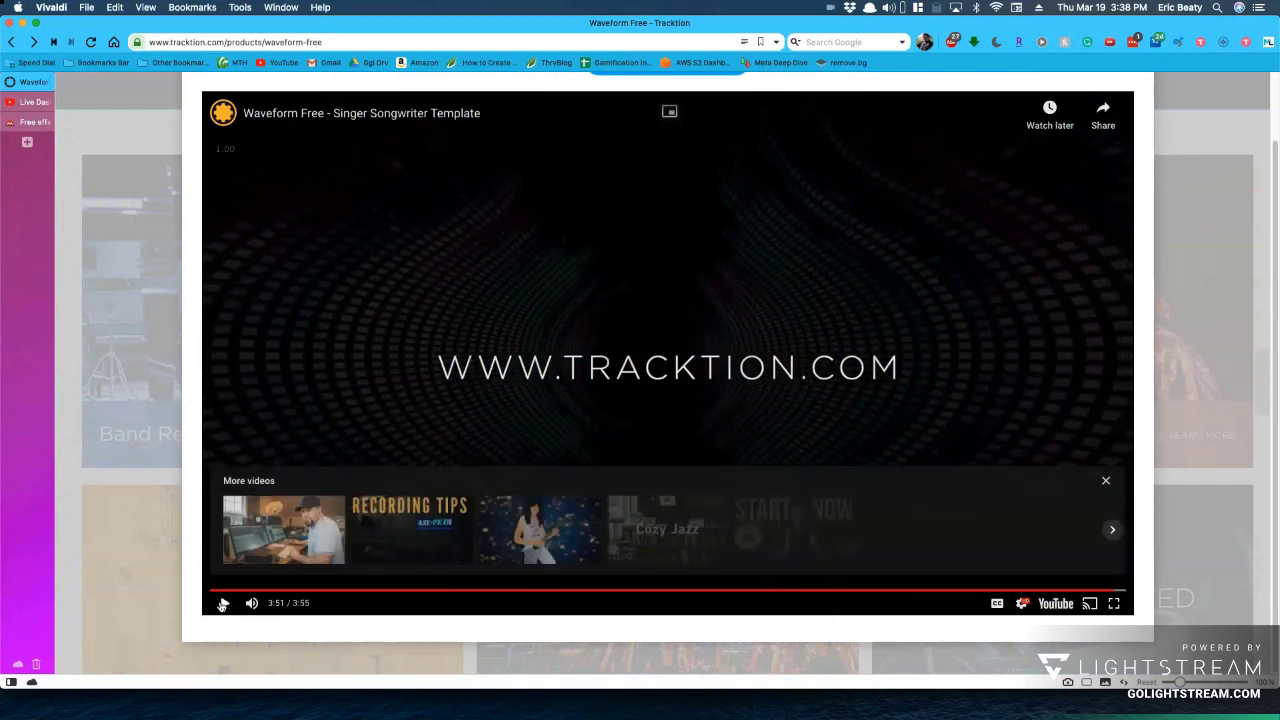
{"action": "left_click", "coordinate": [1181, 190]}
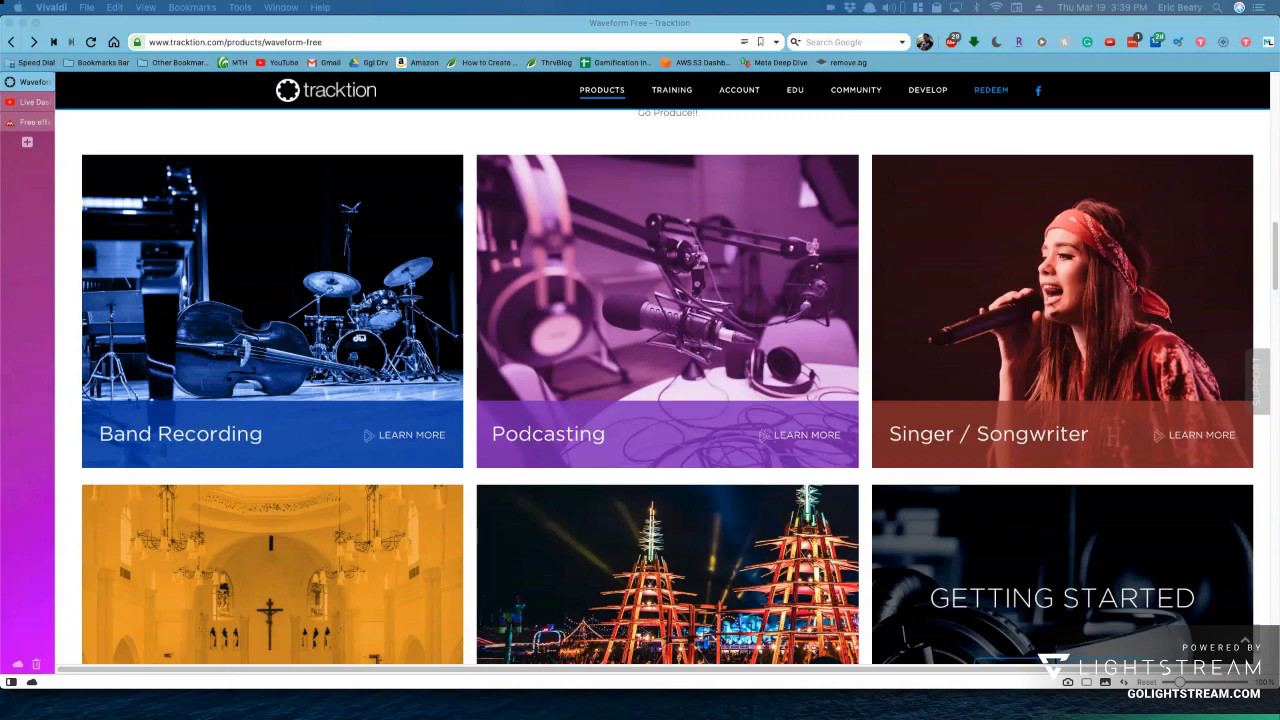
Switch to Waveform, create a project named SS Template Test from the Singer Songwriter template, and minimize the edit's large menu and transport area.
{"action": "key", "text": "super+grave"}
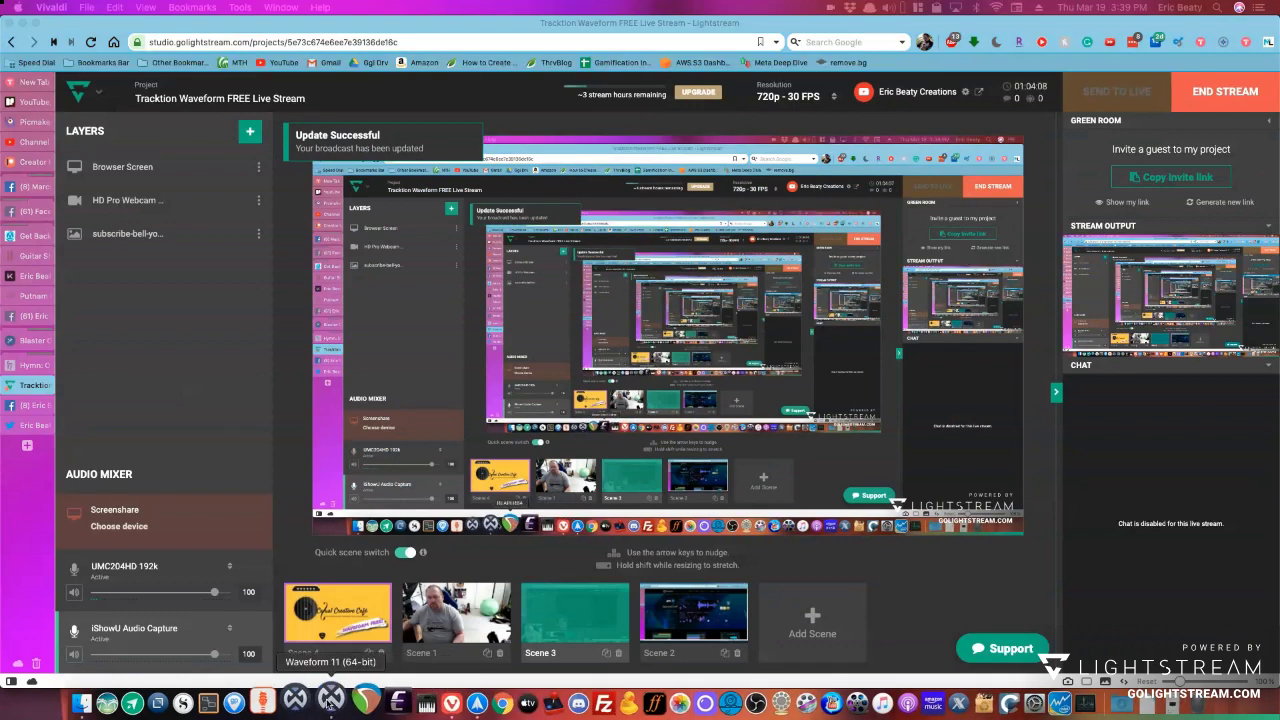
{"action": "left_click", "coordinate": [330, 700]}
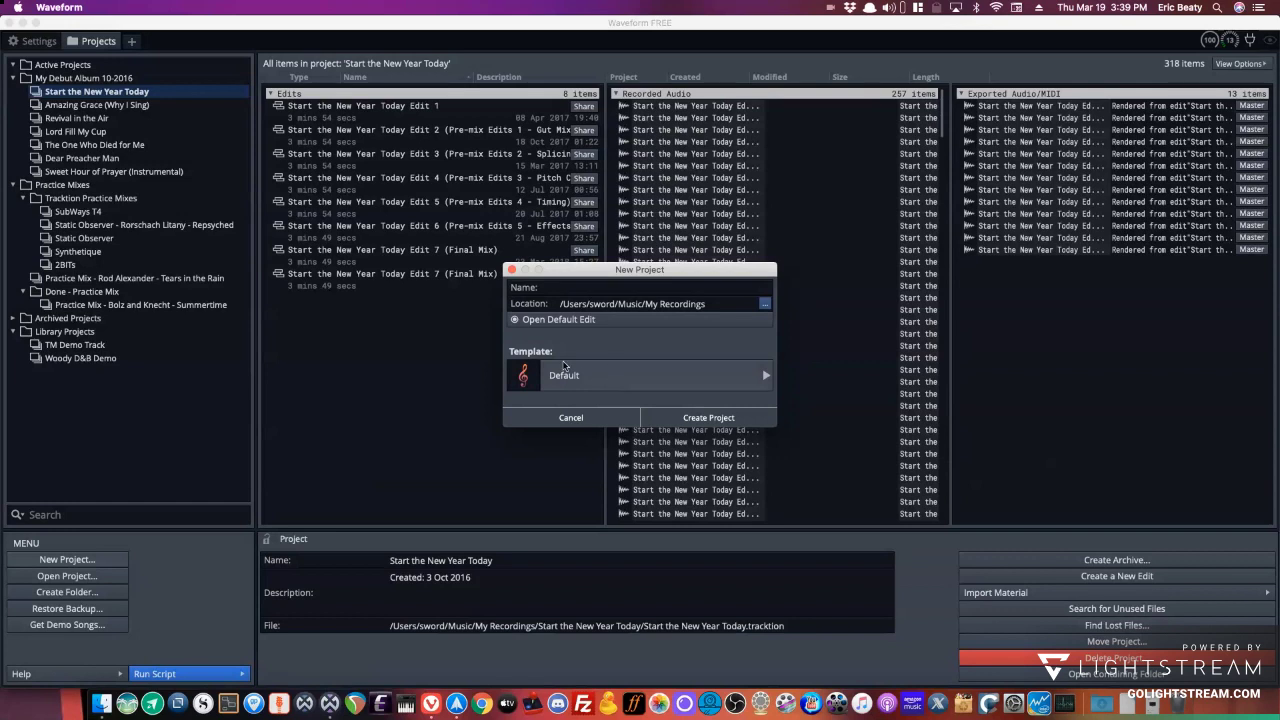
{"action": "left_click", "coordinate": [588, 375]}
{"action": "left_click", "coordinate": [605, 534]}
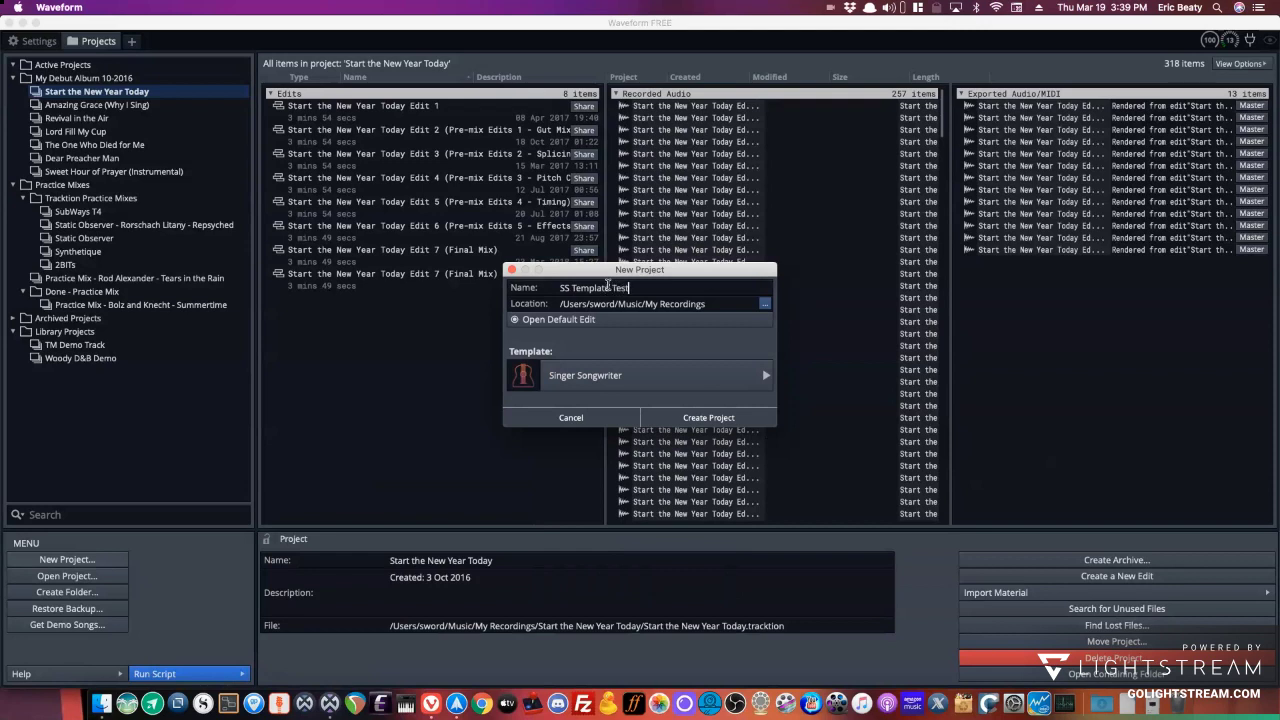
{"action": "left_click", "coordinate": [691, 419]}
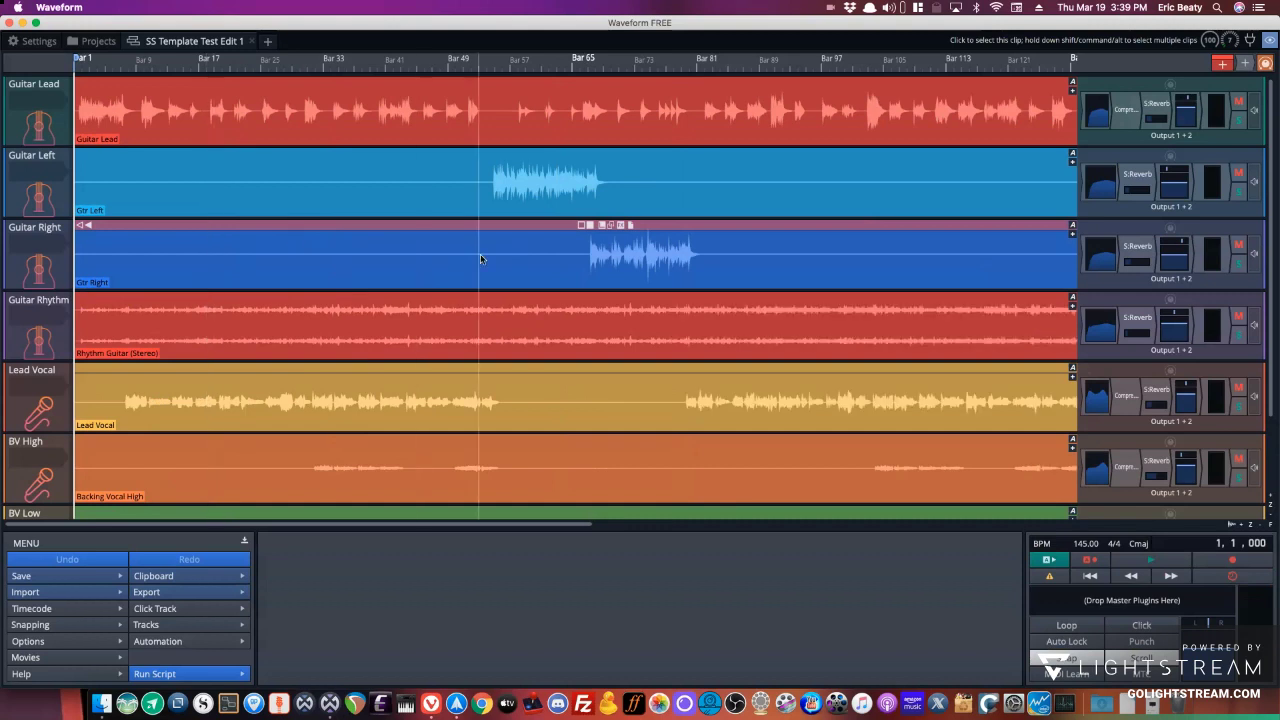
{"action": "left_click", "coordinate": [244, 543]}
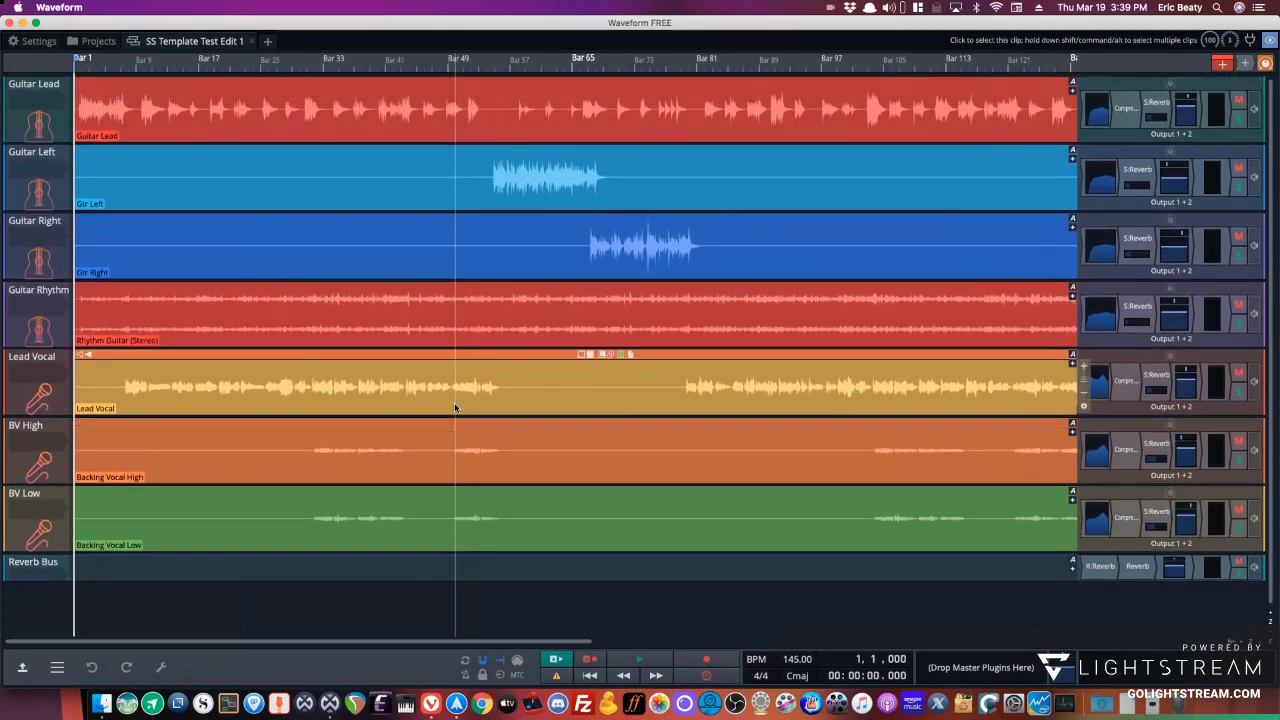
Open the last listed Edit 7 (Final Mix) of the Start the New Year Today project.
{"action": "left_click", "coordinate": [39, 41]}
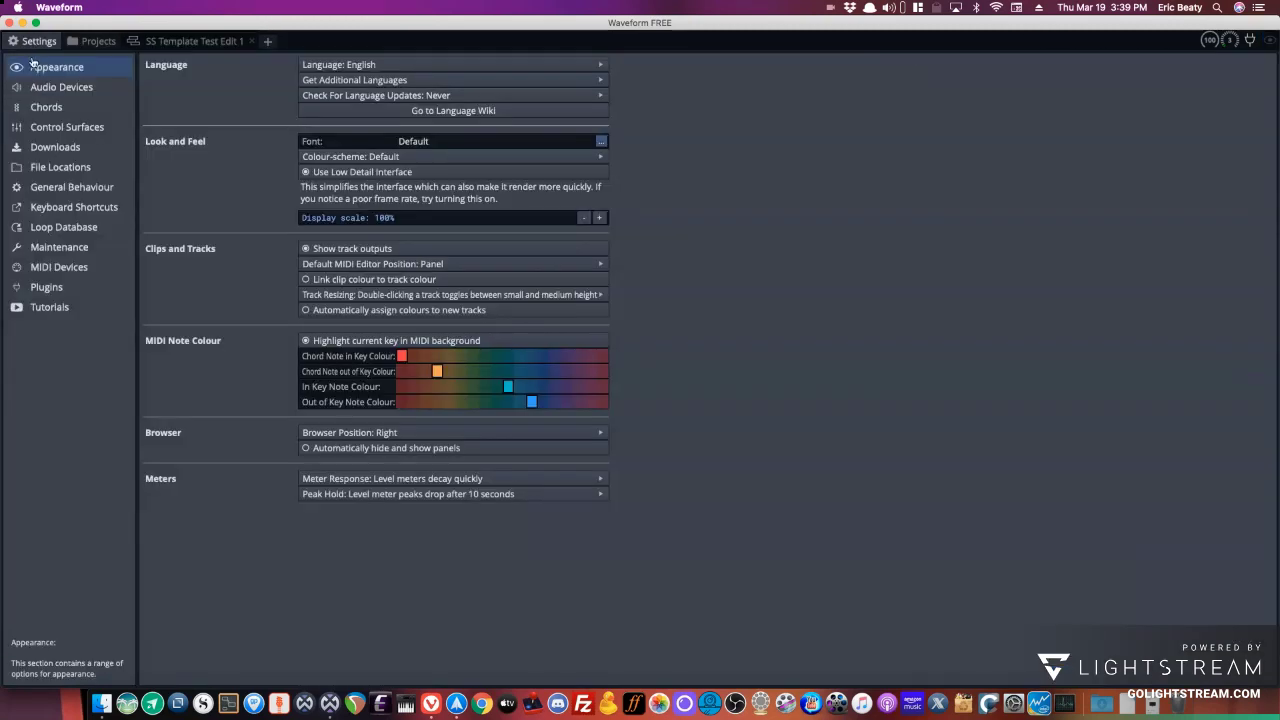
{"action": "left_click", "coordinate": [94, 41]}
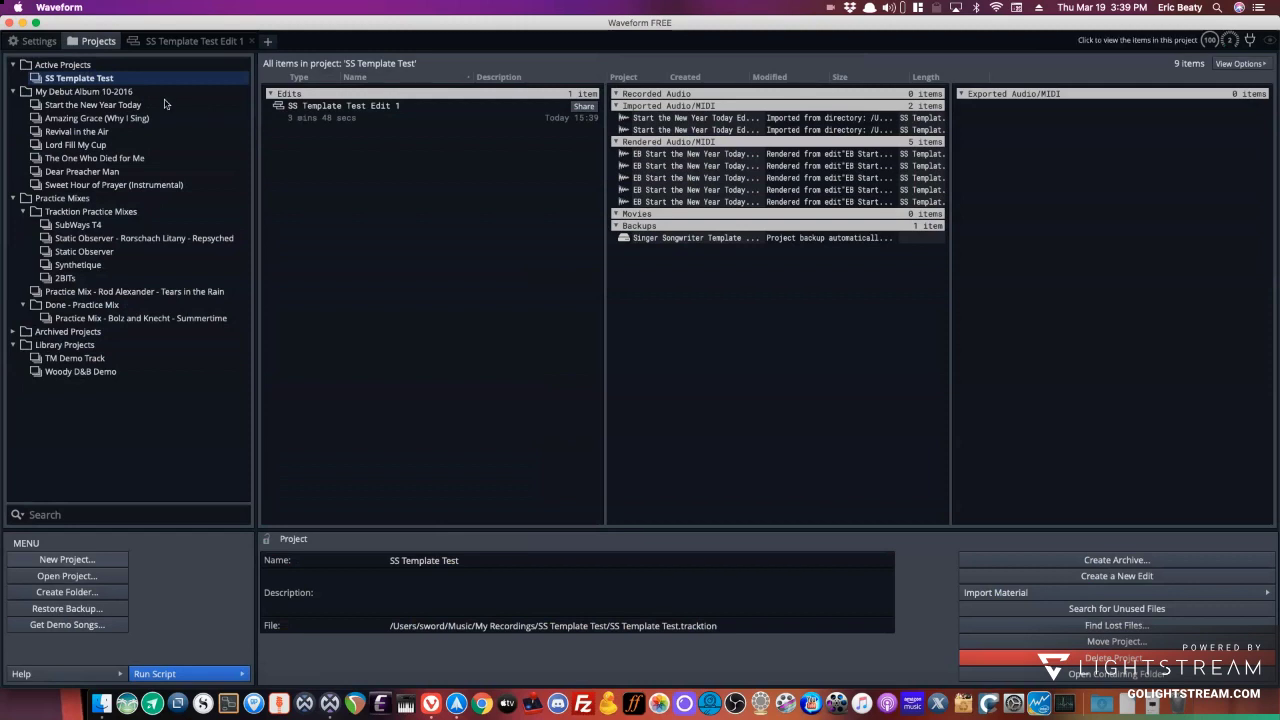
{"action": "left_click", "coordinate": [118, 105]}
{"action": "double_click", "coordinate": [360, 274]}
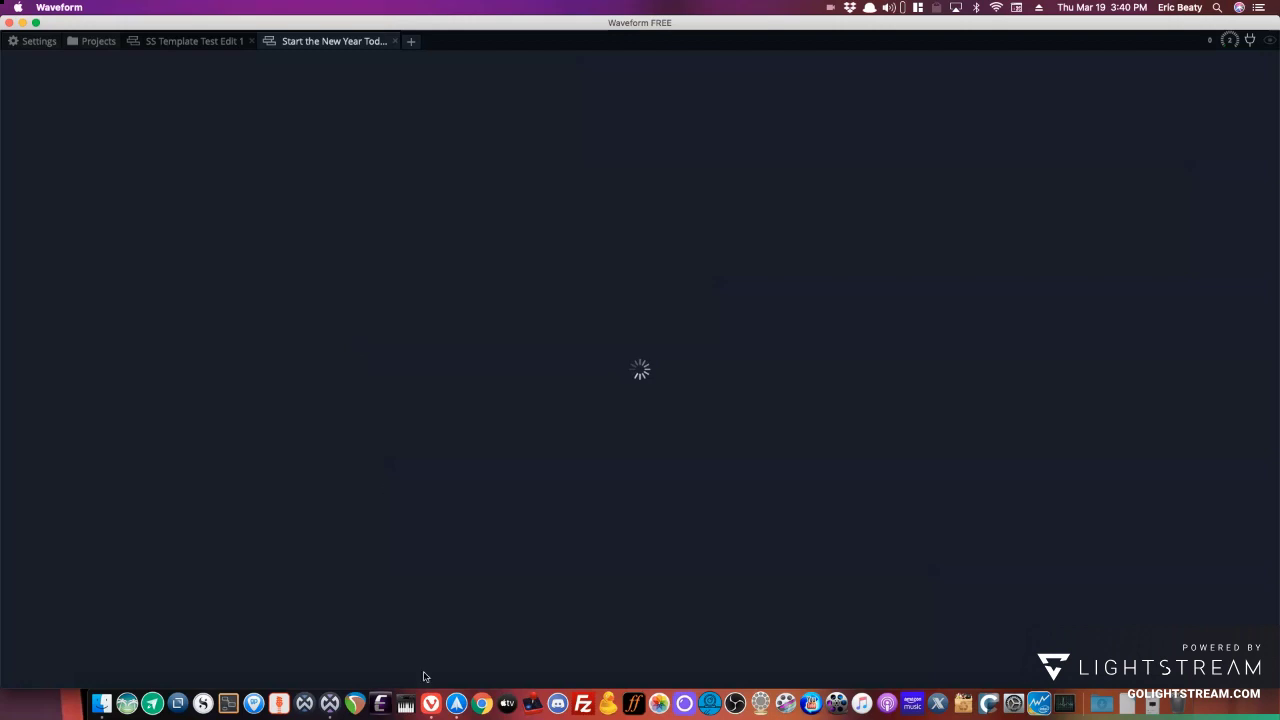
Switch to the Lightstream studio and delete the HD Pro Webcam layer from the scene.
{"action": "left_click", "coordinate": [428, 704]}
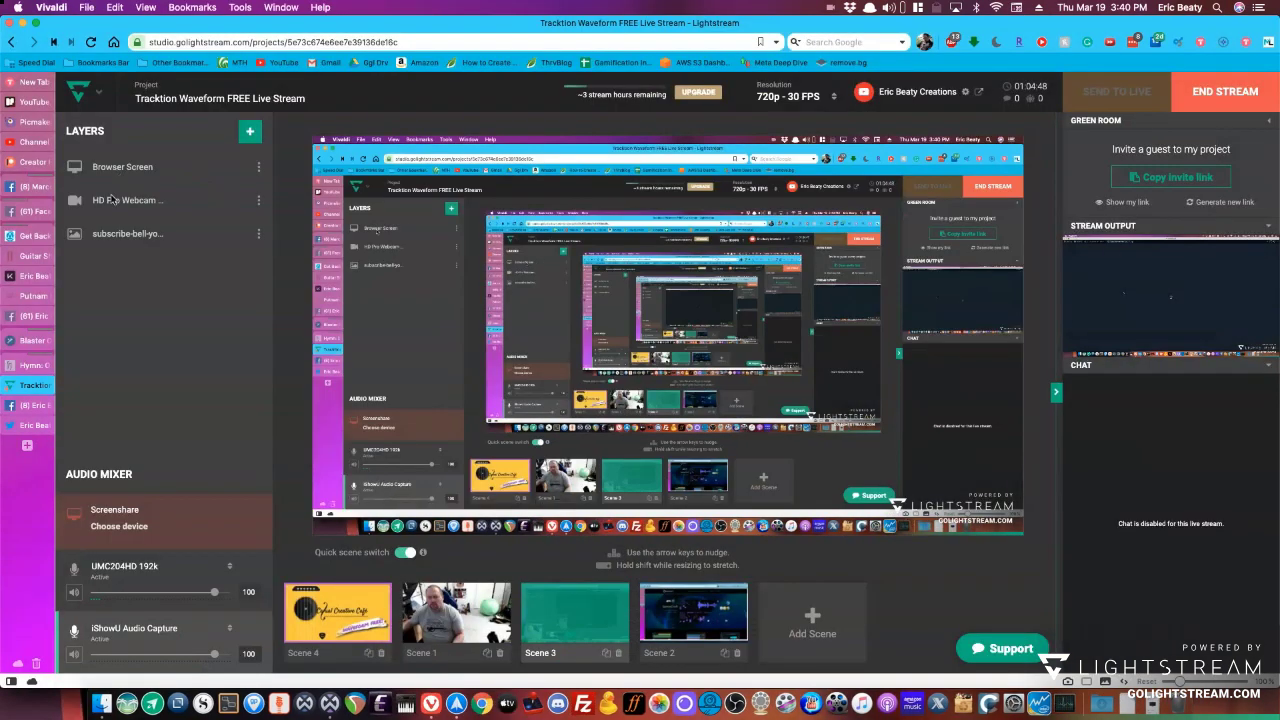
{"action": "left_click_drag", "start_coordinate": [122, 204], "coordinate": [113, 166]}
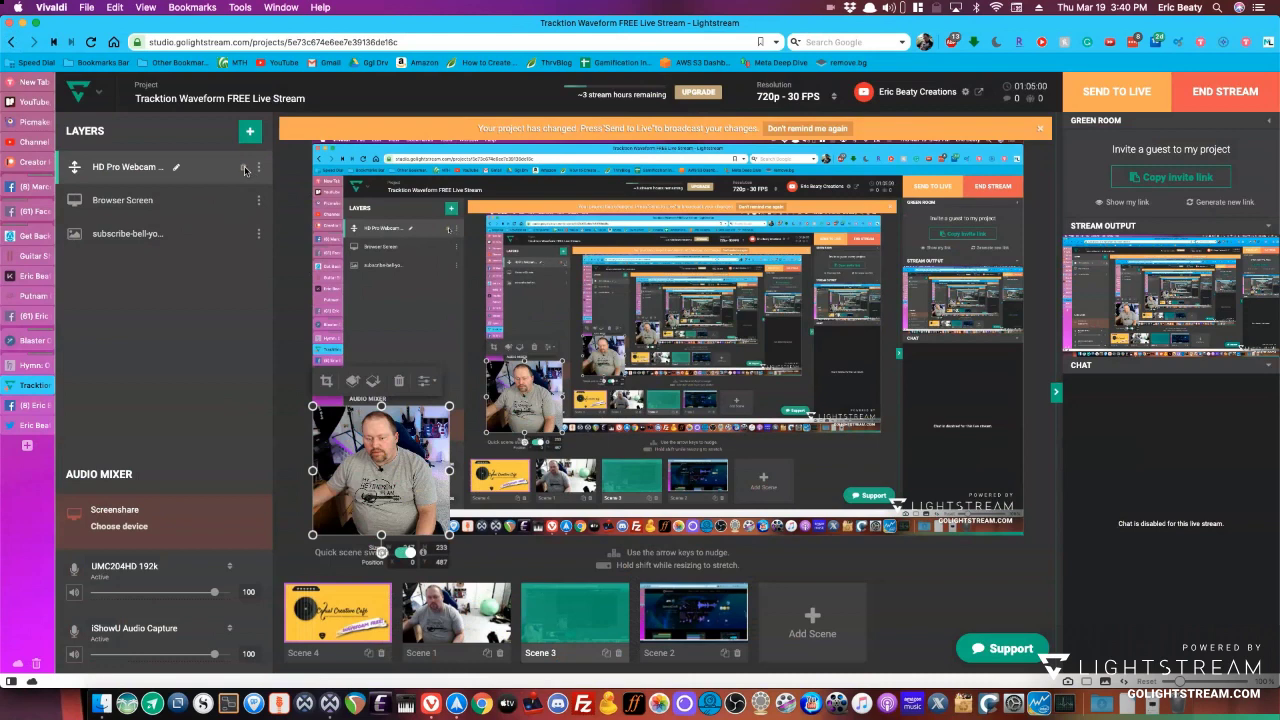
{"action": "key", "text": "Delete"}
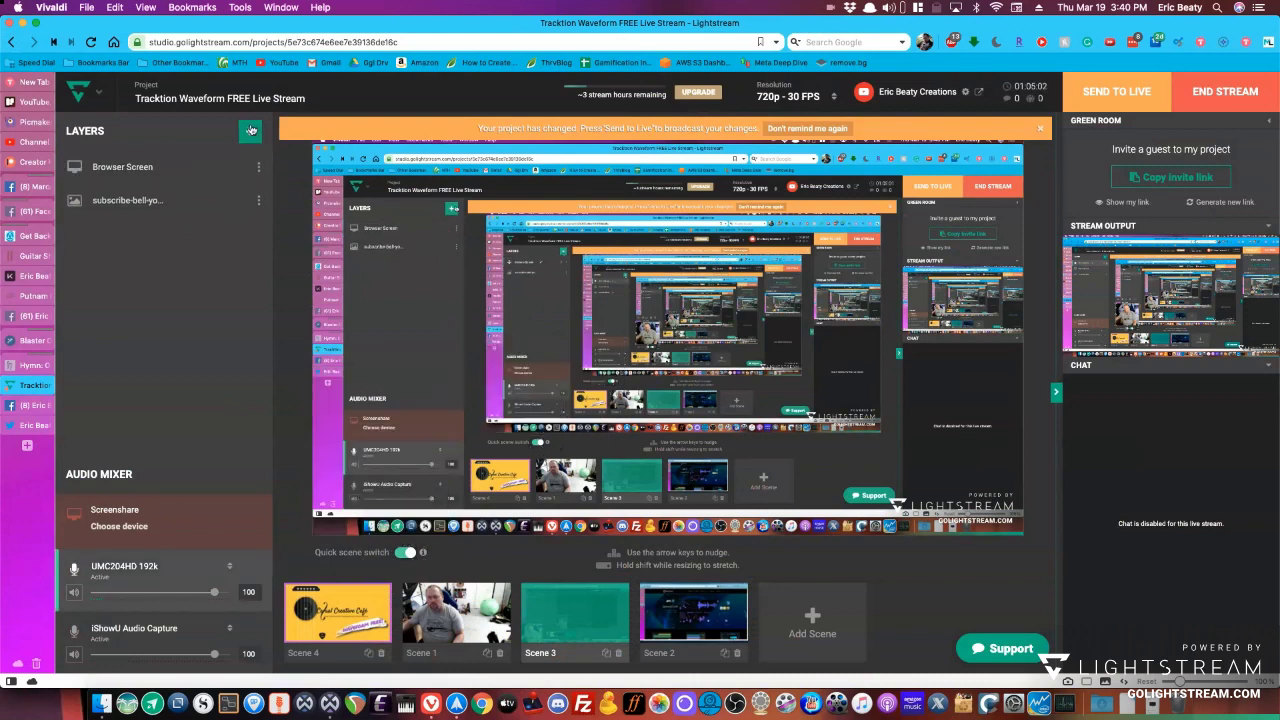
Try to add a camera source with UMC204HD 192k as its microphone, and refresh the available cameras.
{"action": "left_click", "coordinate": [250, 132]}
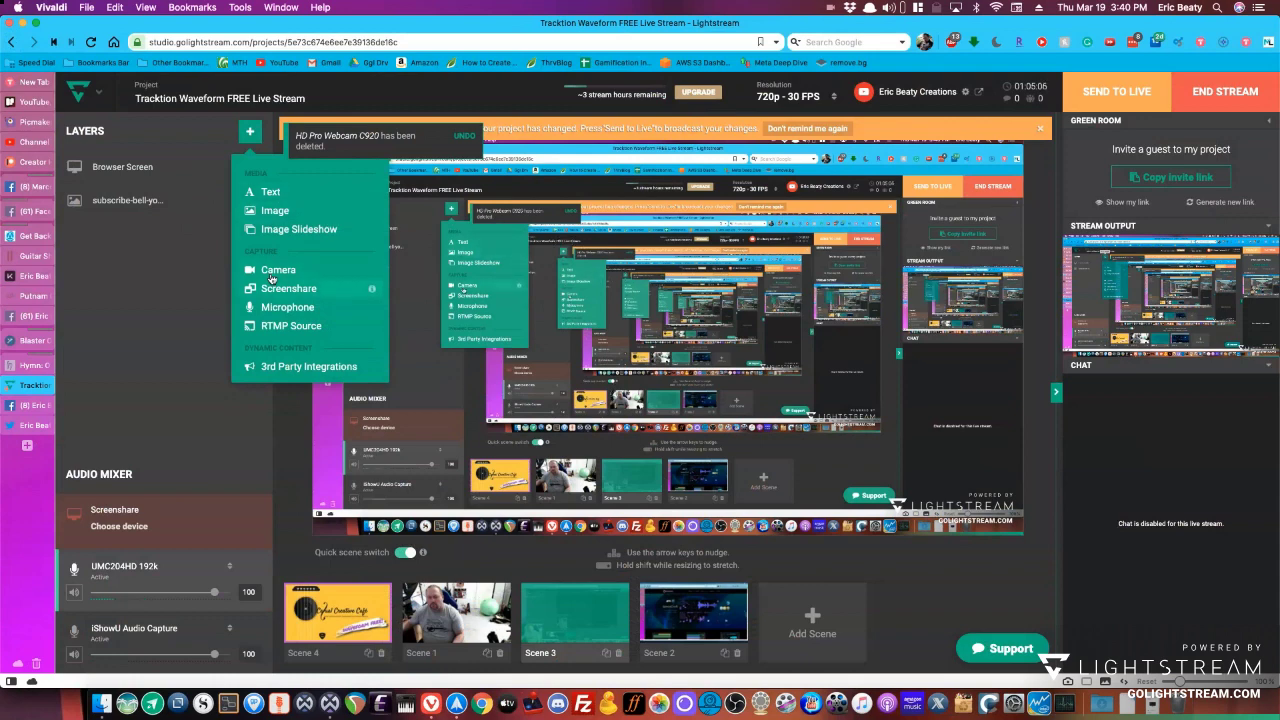
{"action": "left_click", "coordinate": [271, 274]}
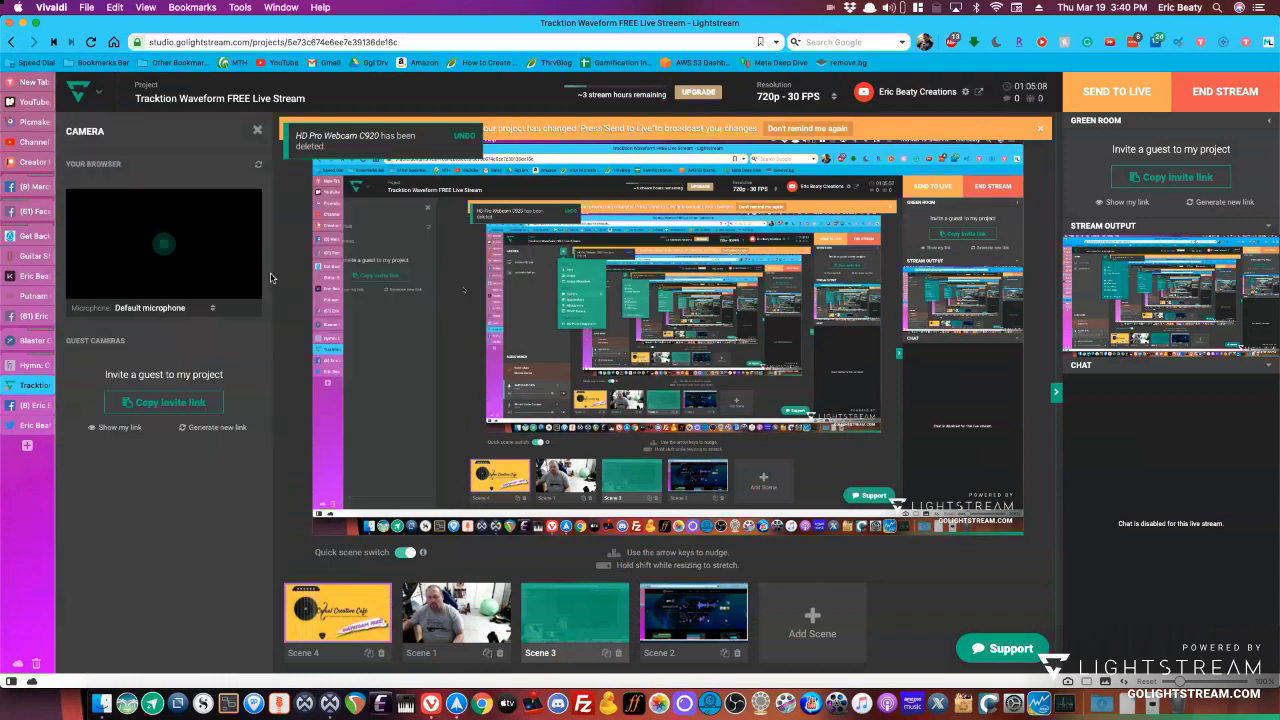
{"action": "left_click", "coordinate": [165, 308]}
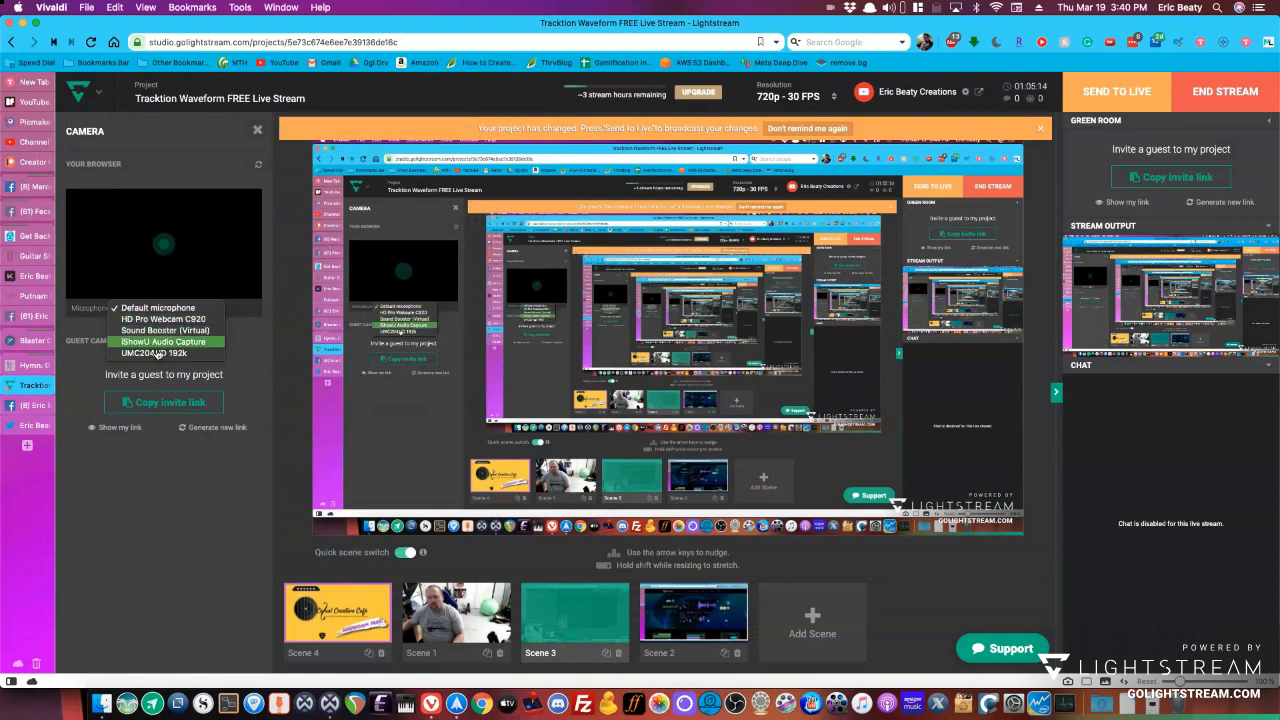
{"action": "left_click", "coordinate": [157, 354]}
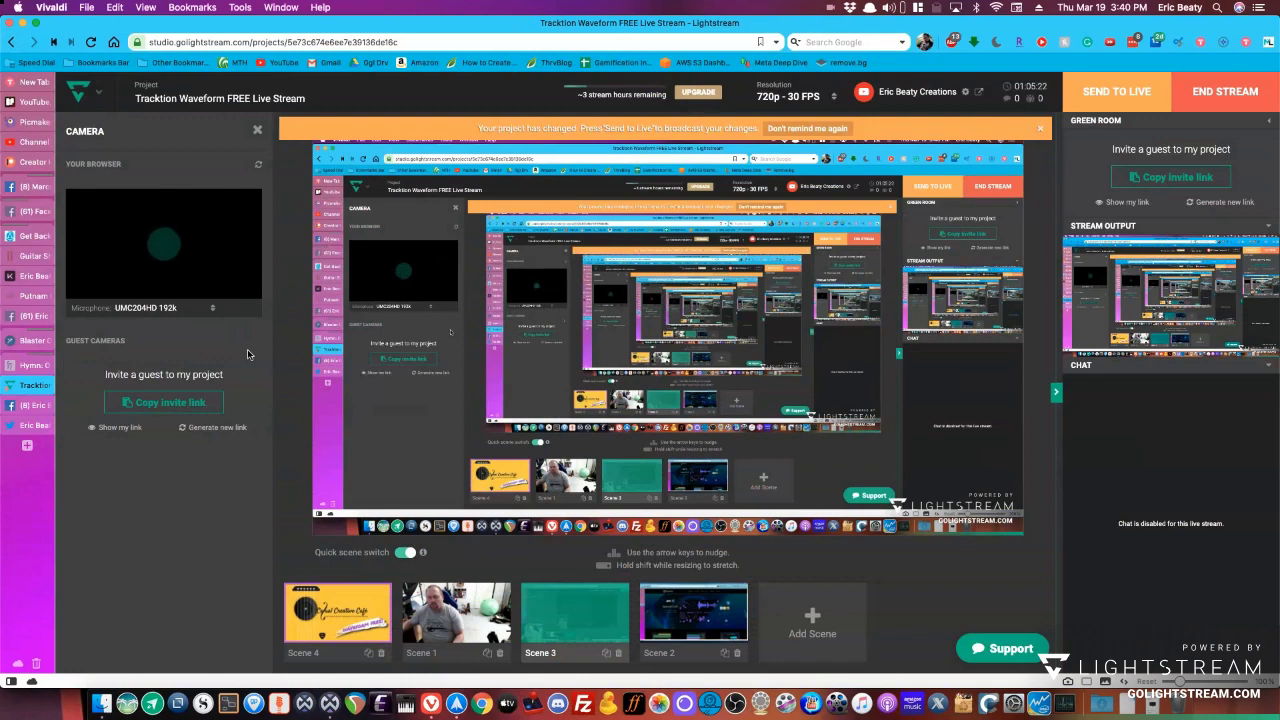
{"action": "left_click", "coordinate": [259, 167]}
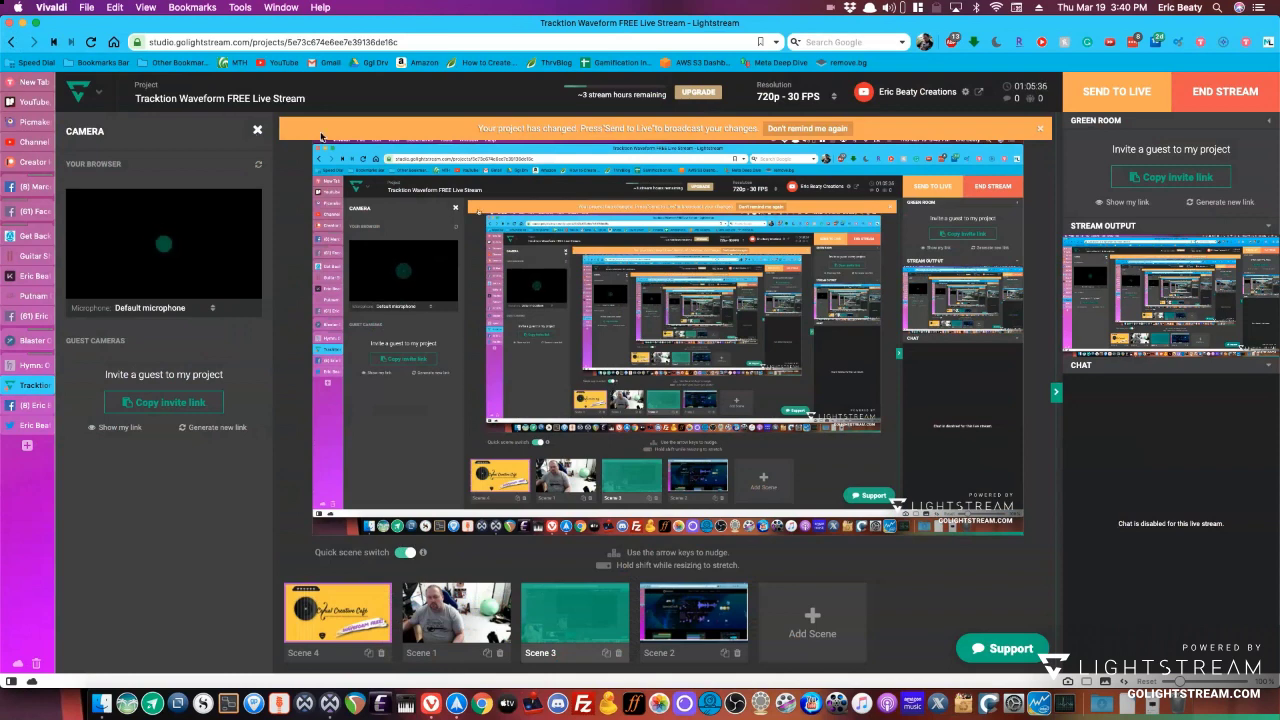
Send the project changes to the live broadcast and recheck the camera sources, leaving without adding one.
{"action": "left_click", "coordinate": [1102, 100]}
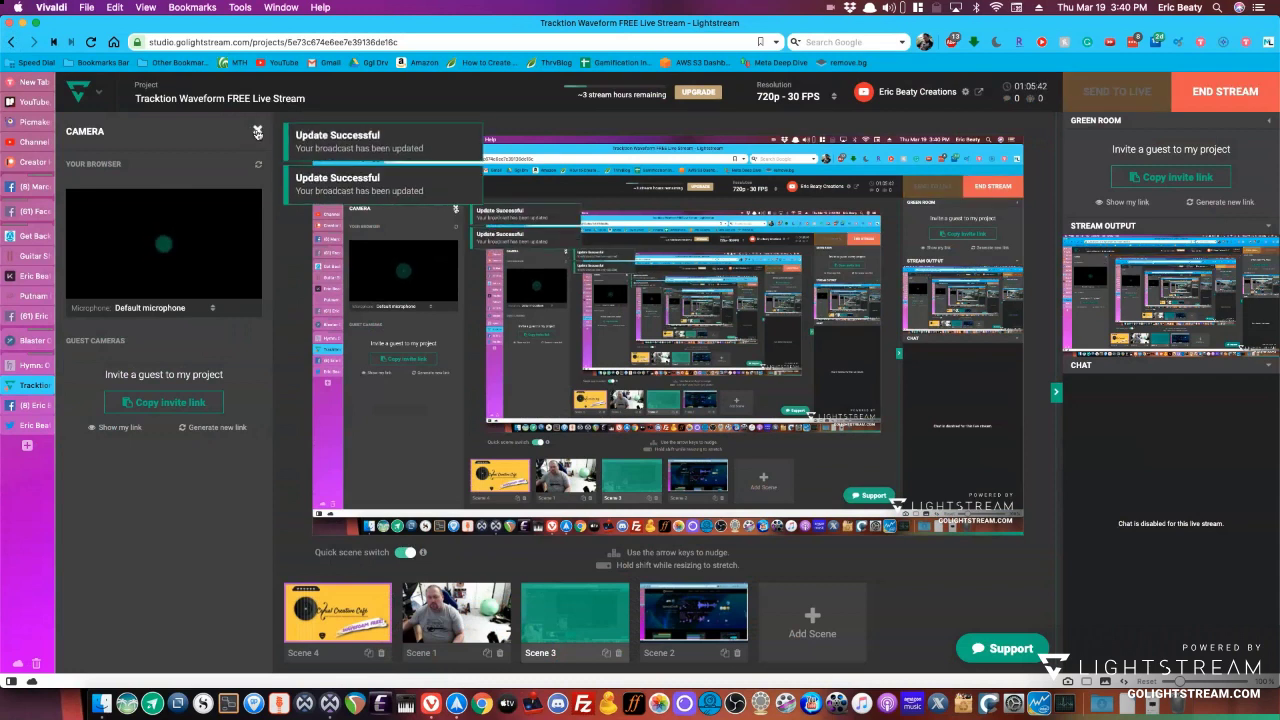
{"action": "left_click", "coordinate": [257, 133]}
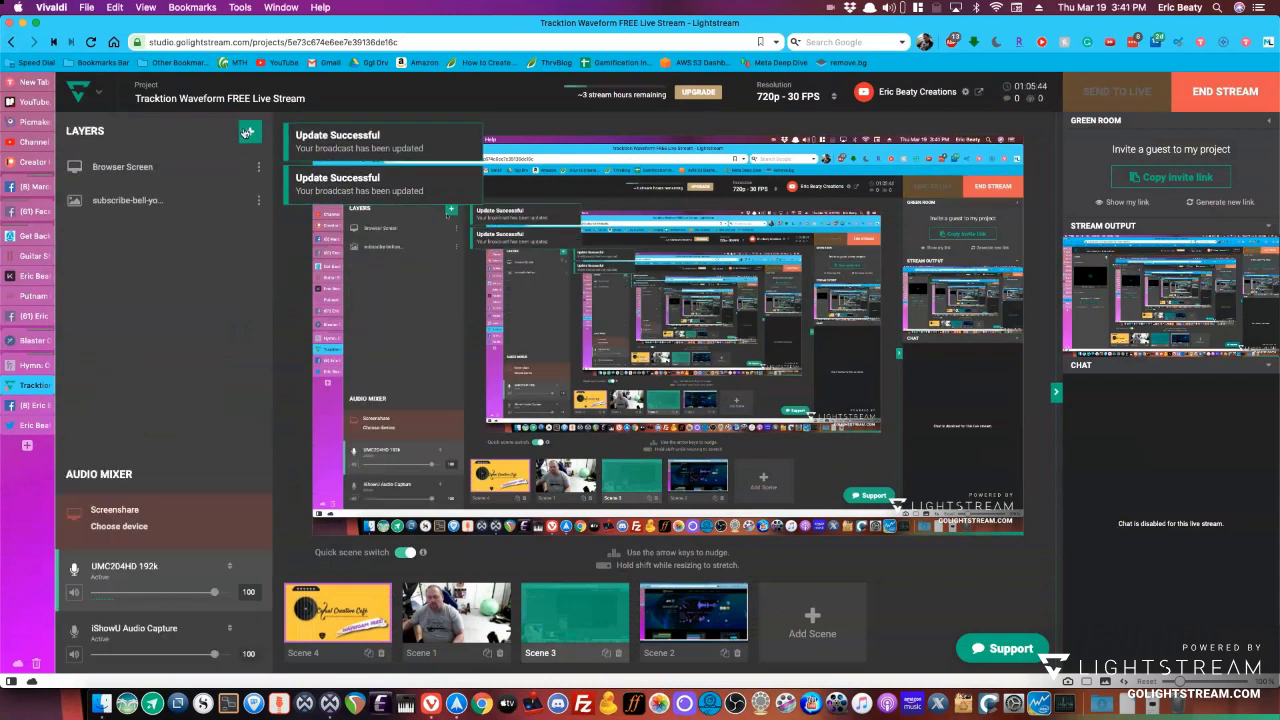
{"action": "left_click", "coordinate": [250, 131]}
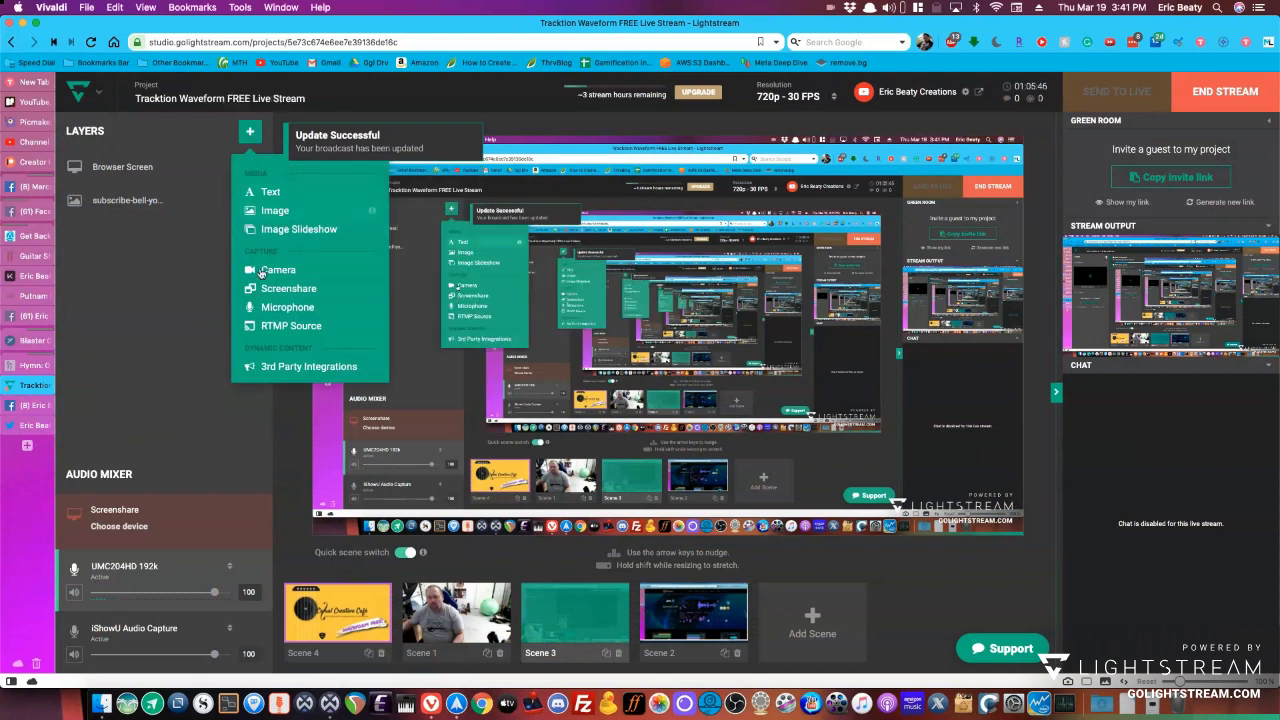
{"action": "left_click", "coordinate": [262, 271]}
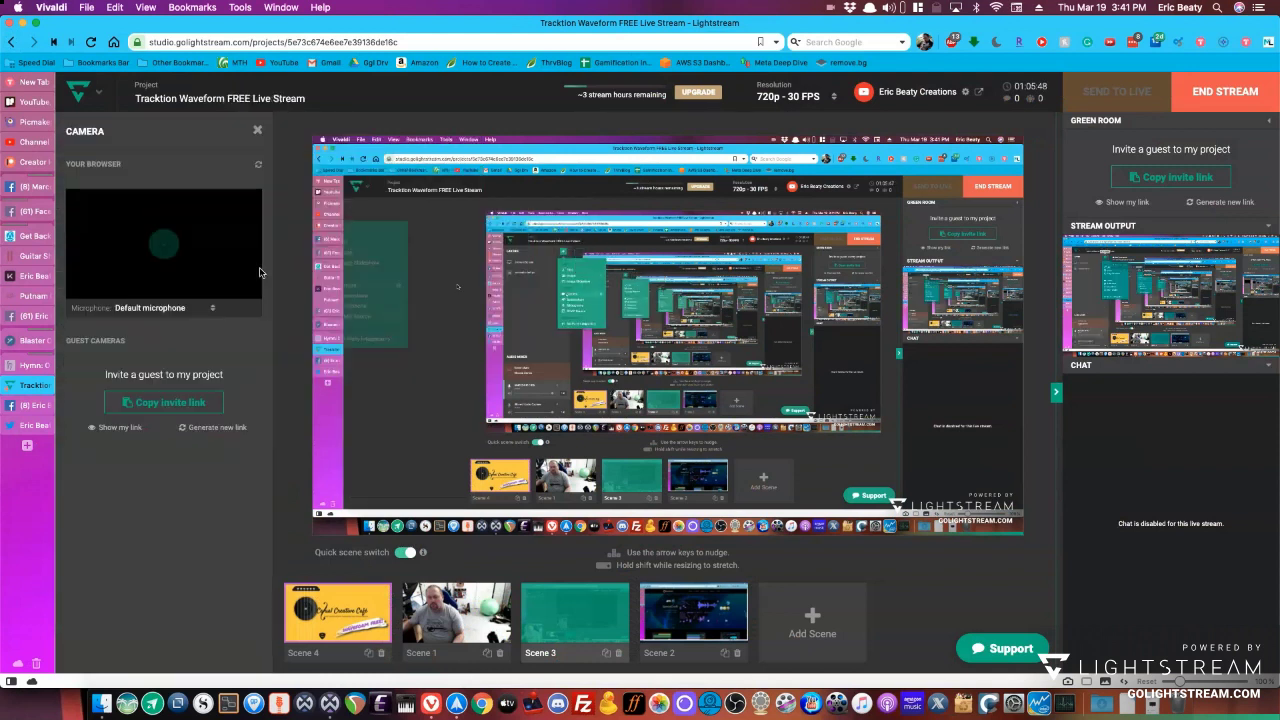
{"action": "left_click", "coordinate": [257, 130]}
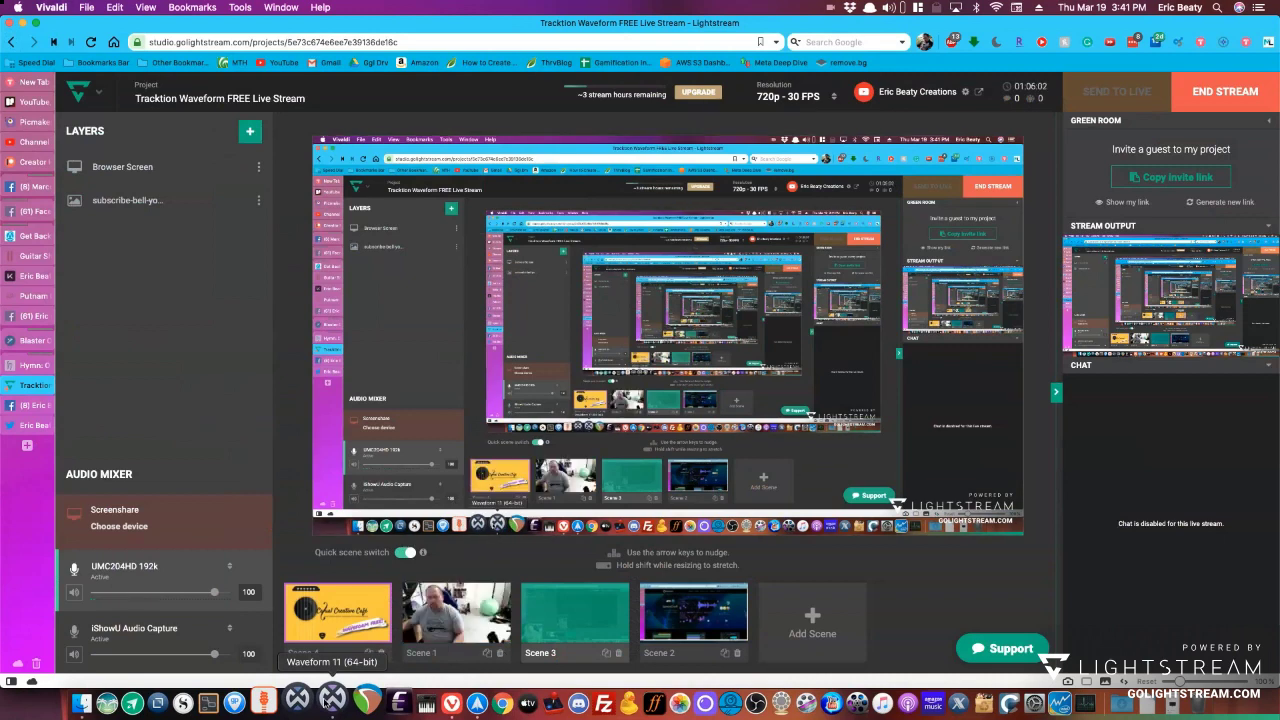
Return to Waveform and expand the Rthm Gtr. Submix folder to view its tracks, collapsing it again.
{"action": "left_click", "coordinate": [332, 697]}
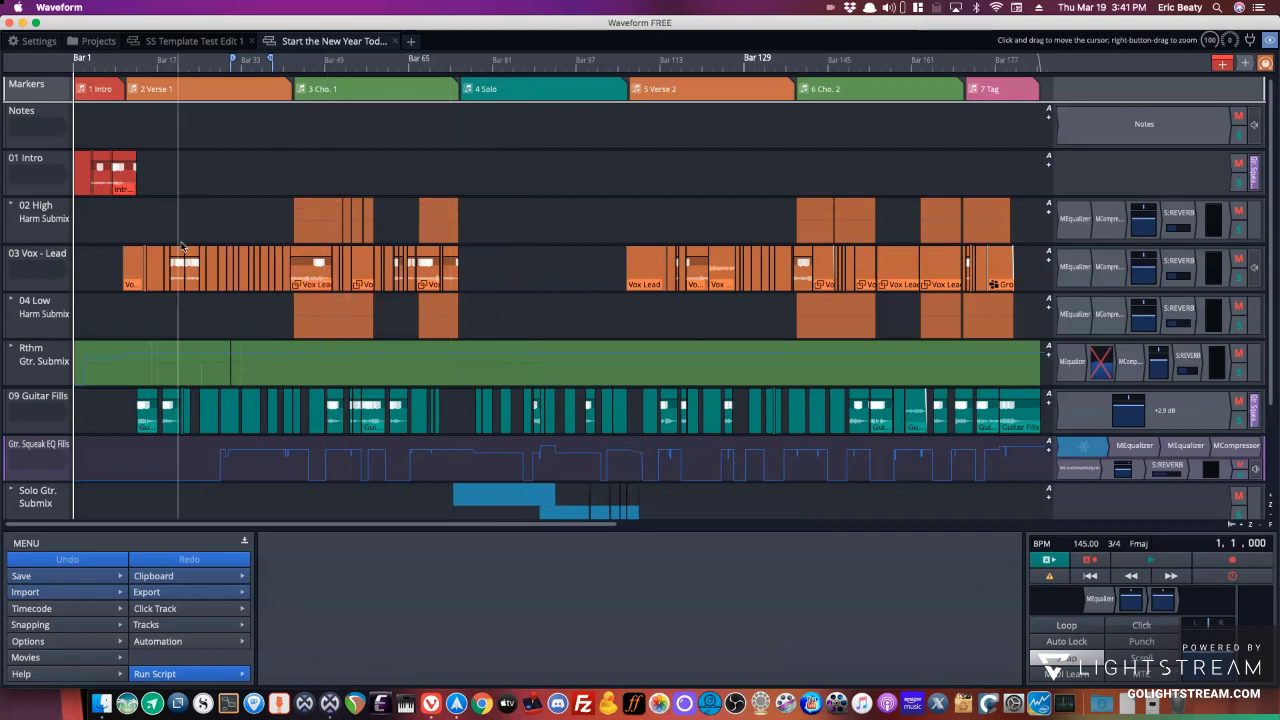
{"action": "left_click", "coordinate": [12, 348]}
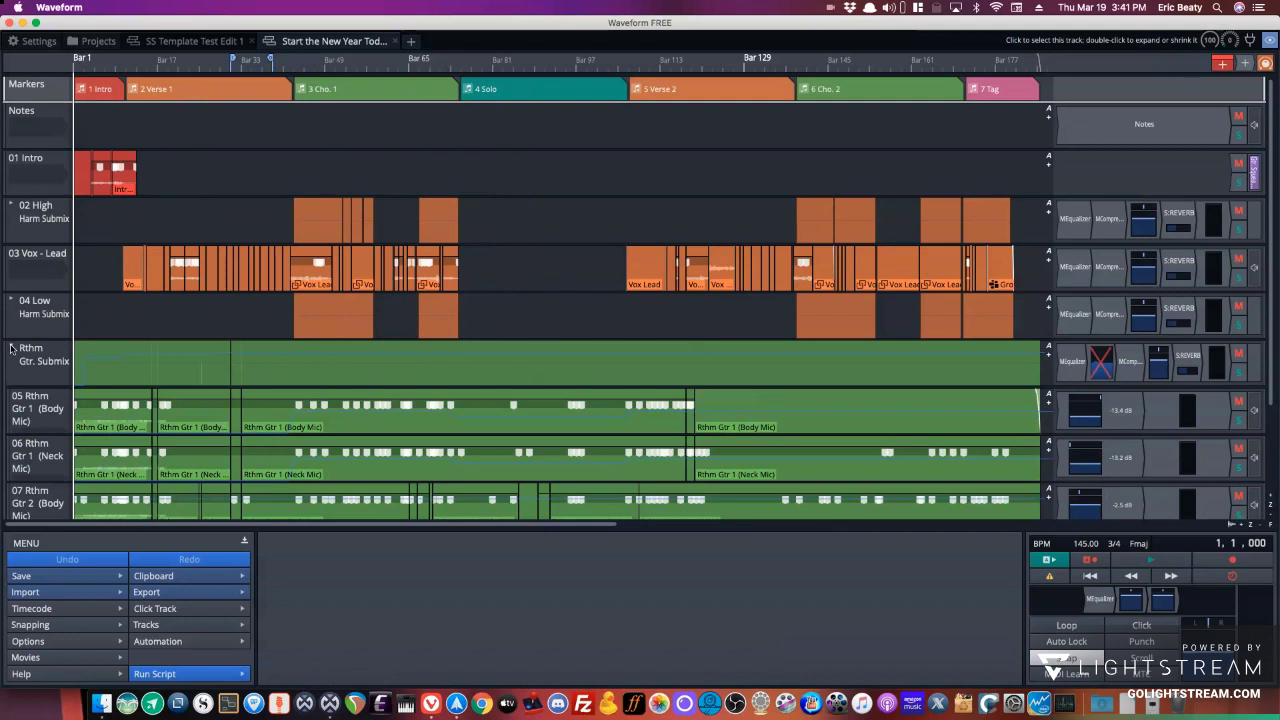
{"action": "left_click", "coordinate": [12, 348]}
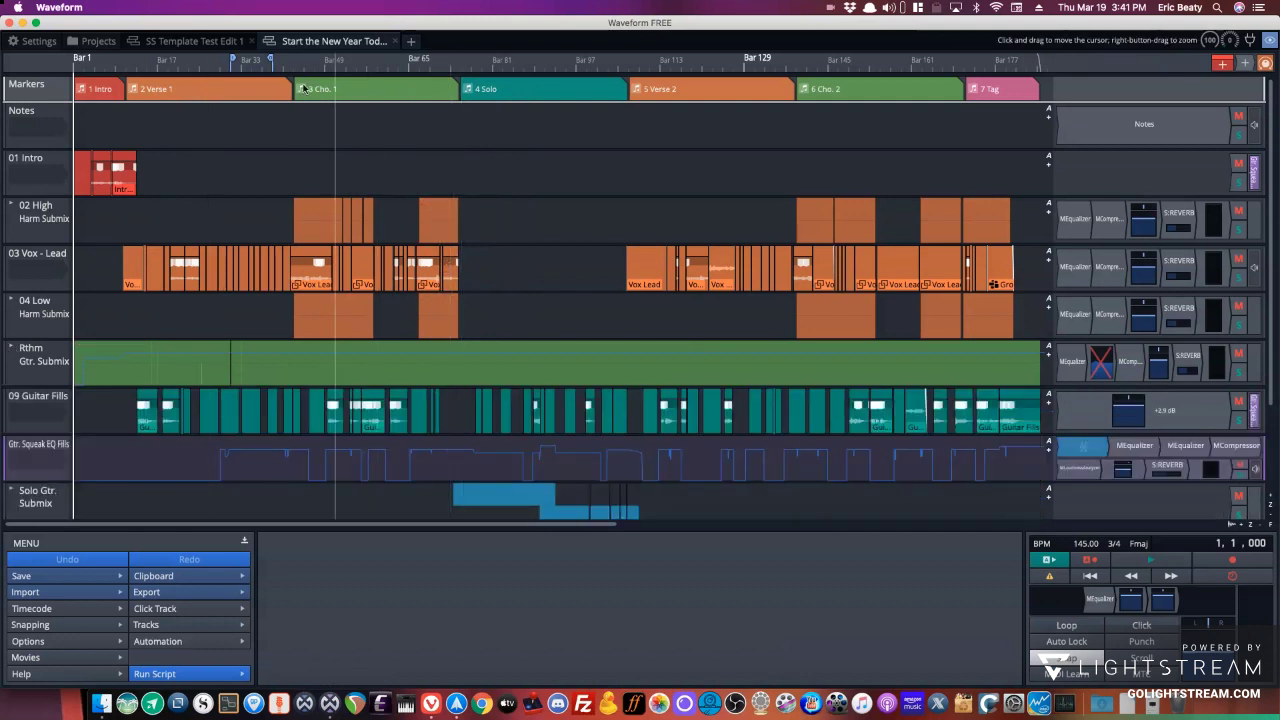
Show the SS Template Test edit and enlarge its track view so the Reverb Bus has full height.
{"action": "left_click", "coordinate": [216, 42]}
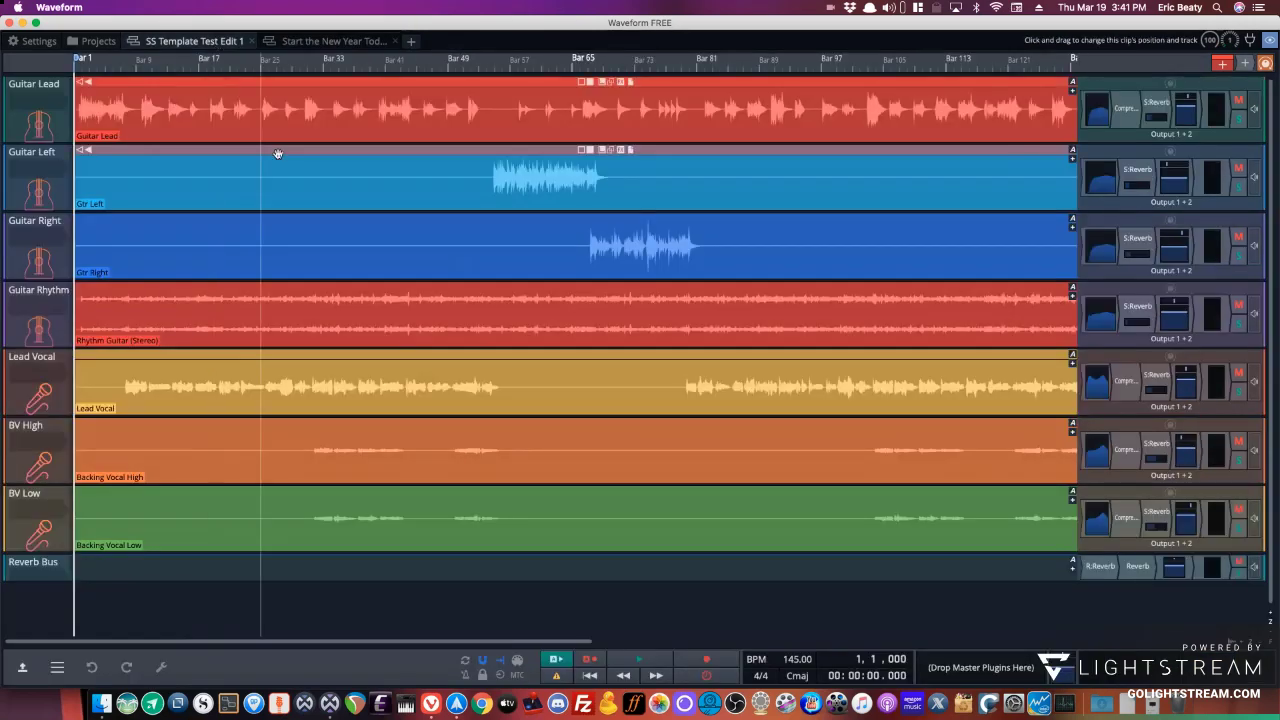
{"action": "key", "text": "shift+n"}
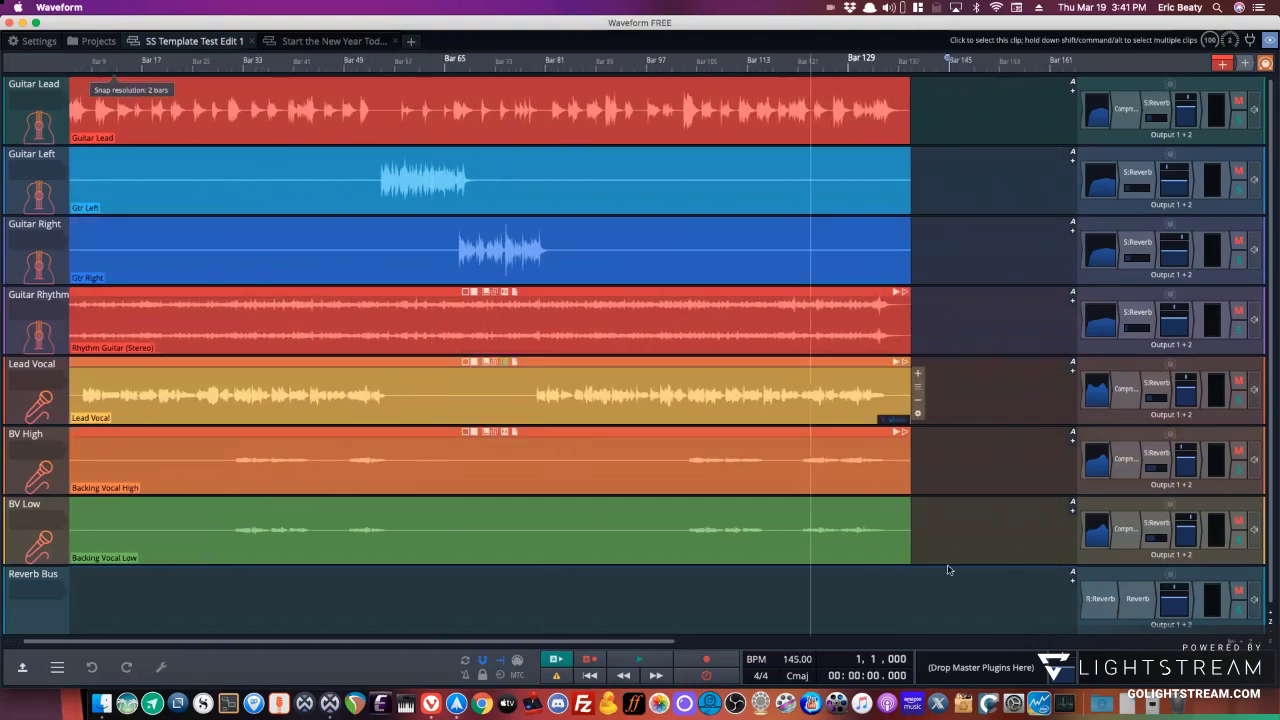
{"action": "key", "text": "shift+n"}
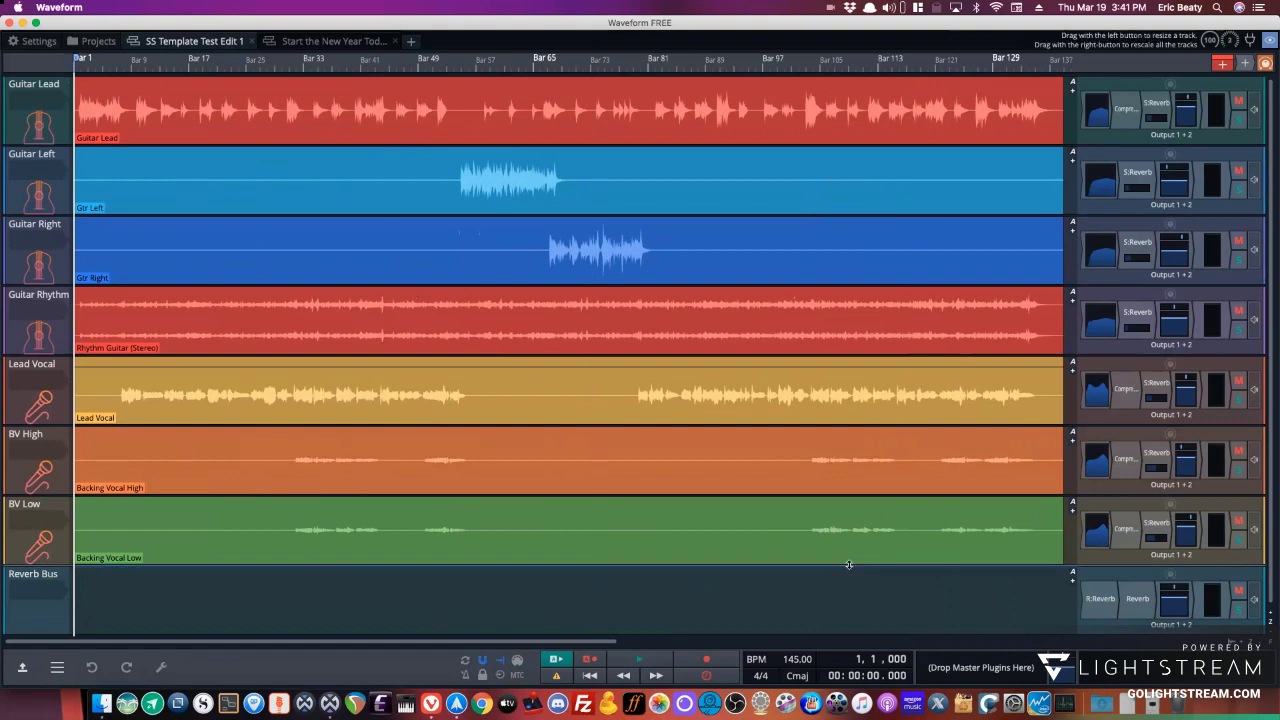
Inspect the Reverb plugin on the Reverb Bus track, including its presets and plugin options, and close it.
{"action": "double_click", "coordinate": [1143, 598]}
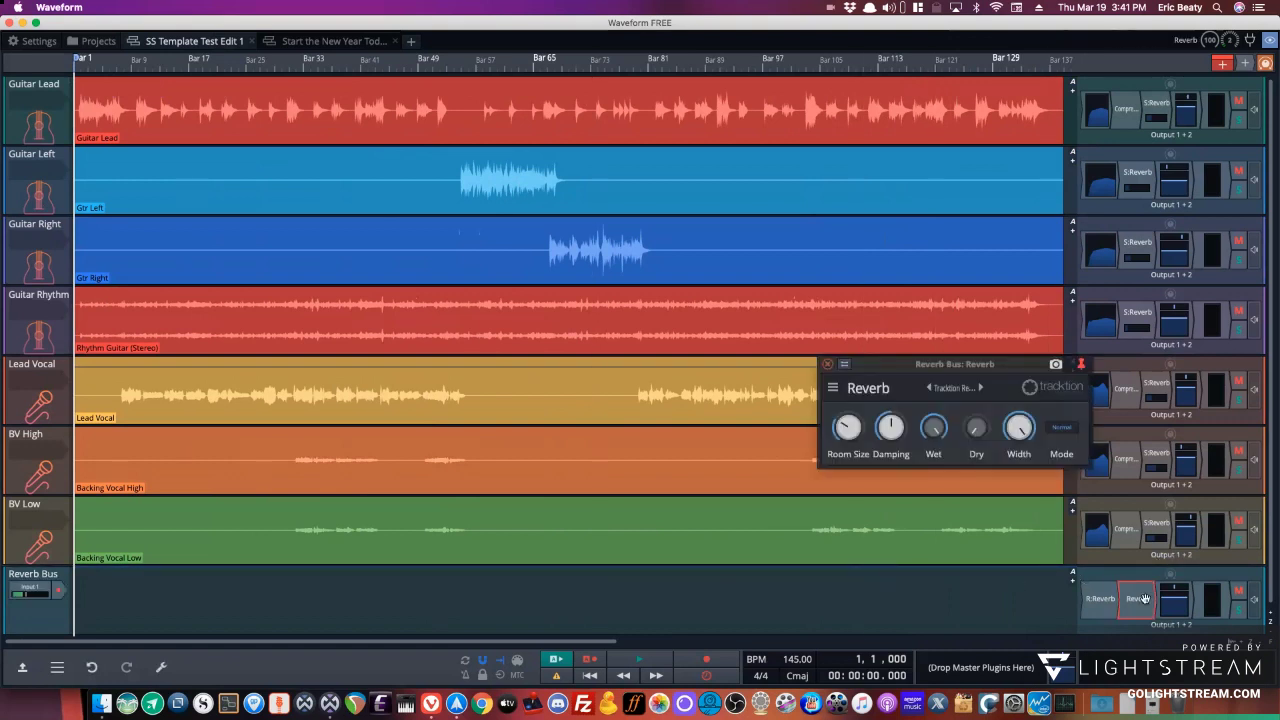
{"action": "left_click", "coordinate": [963, 388]}
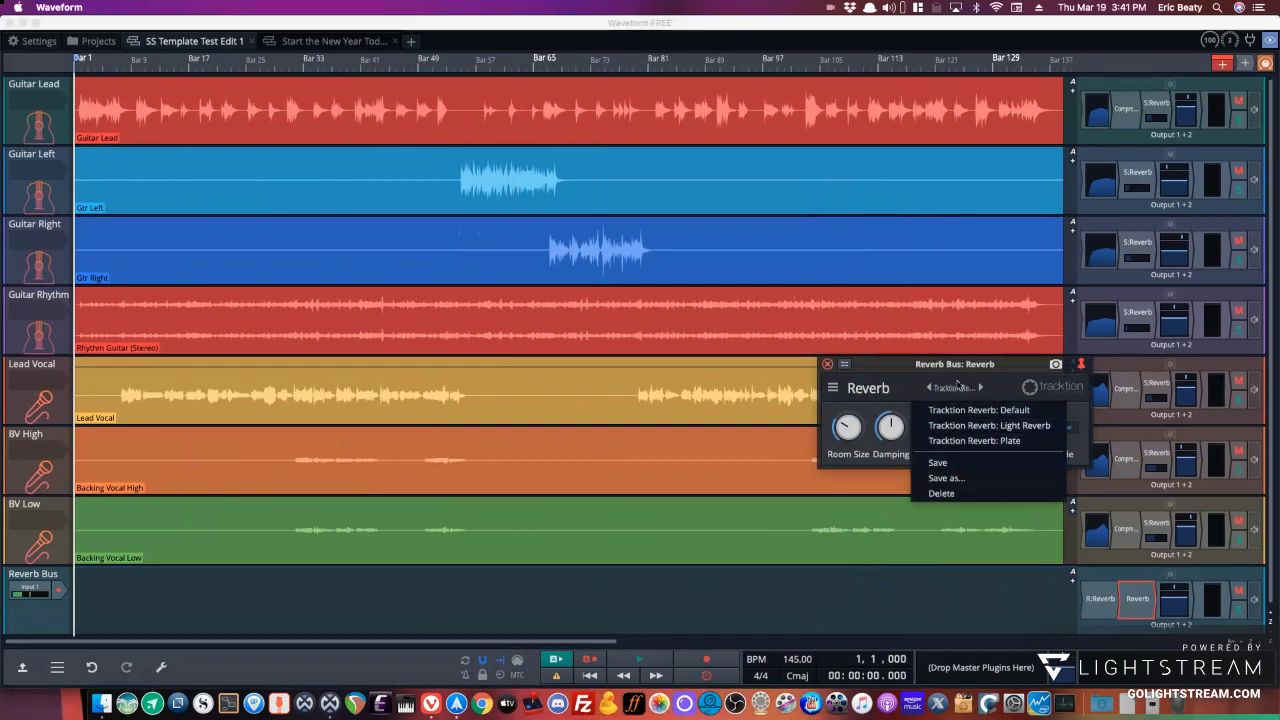
{"action": "left_click", "coordinate": [886, 389]}
{"action": "left_click", "coordinate": [833, 388]}
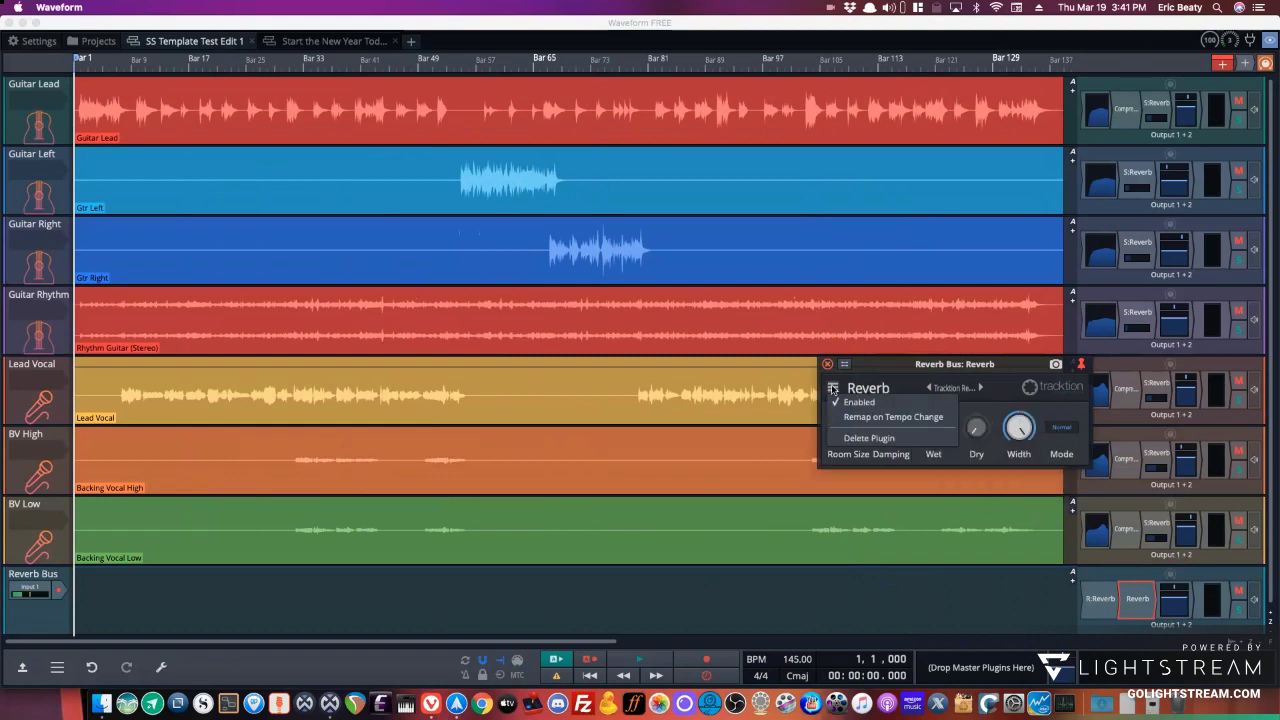
{"action": "left_click", "coordinate": [895, 388]}
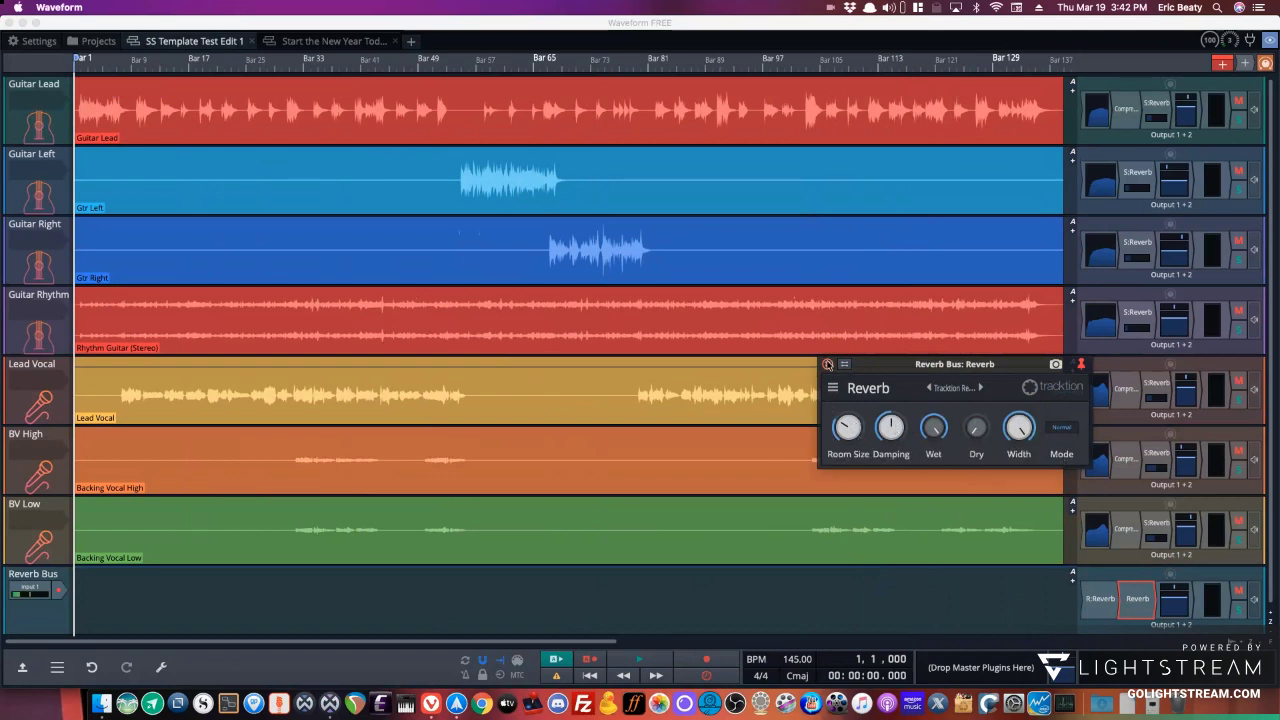
{"action": "left_click", "coordinate": [827, 364]}
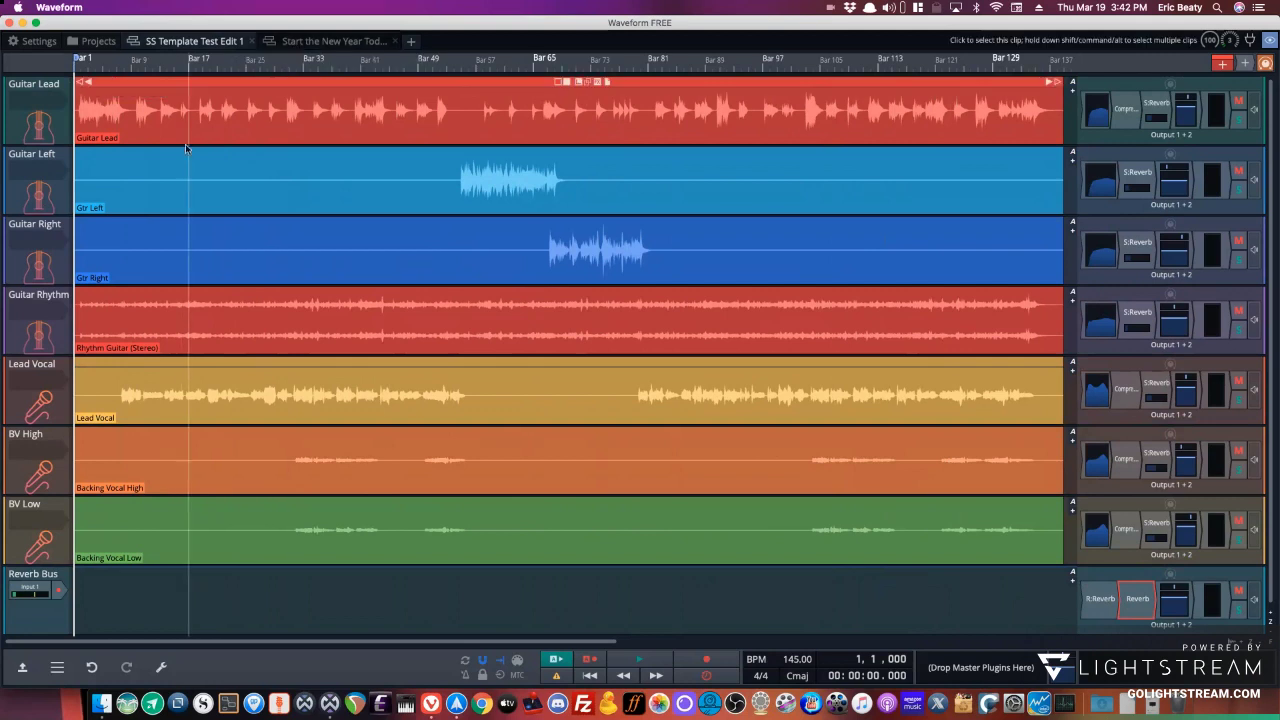
Briefly test the edit's playback and set the audio output device to UMC204HD 192k.
{"action": "key", "text": "space"}
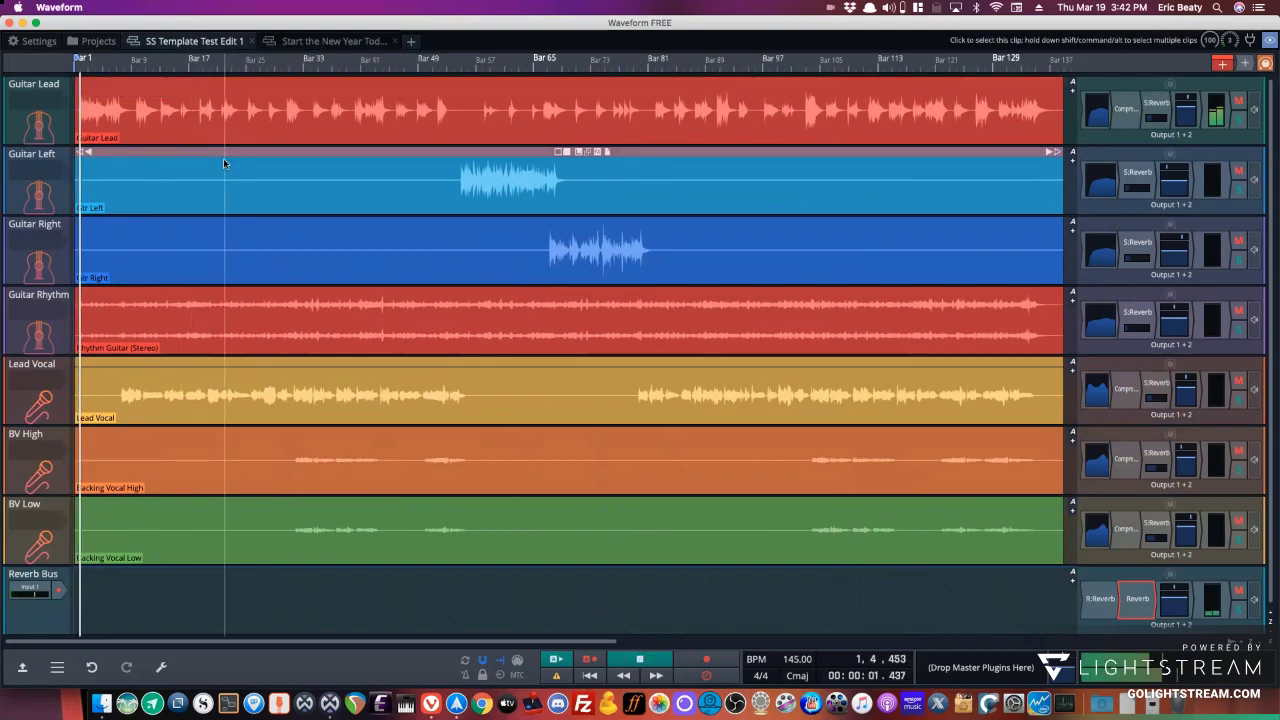
{"action": "key", "text": "space"}
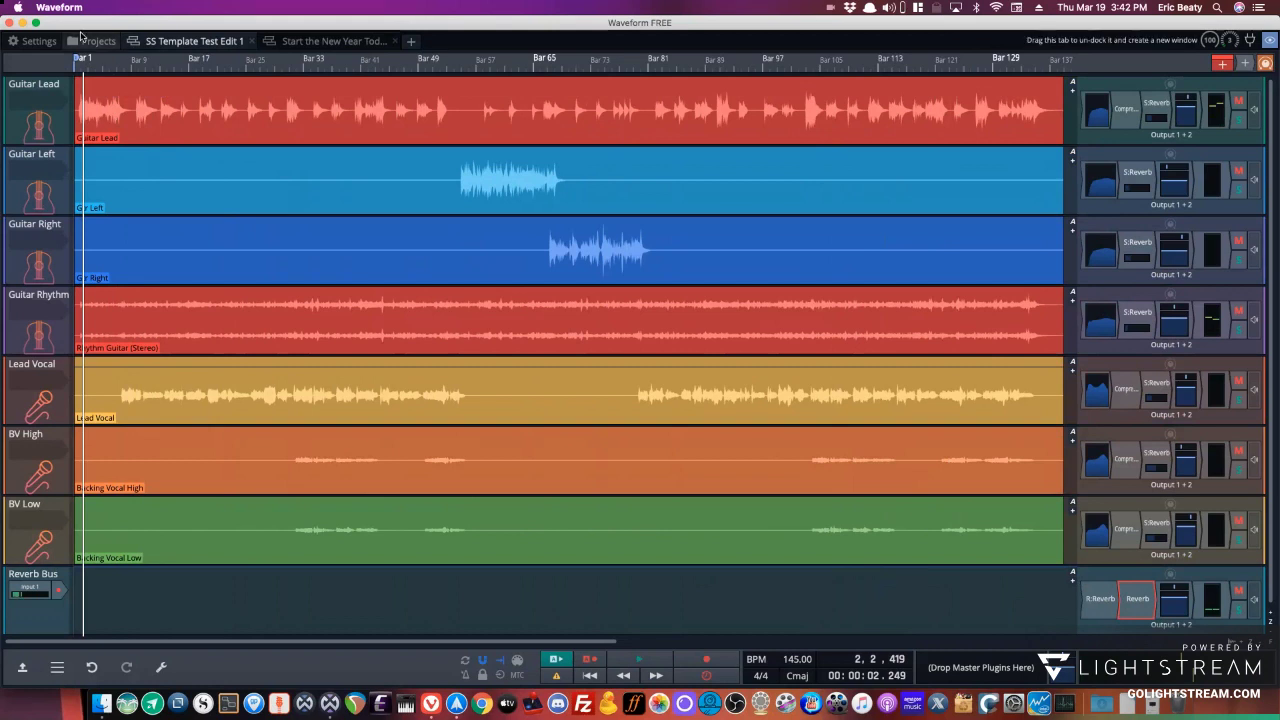
{"action": "left_click", "coordinate": [48, 41]}
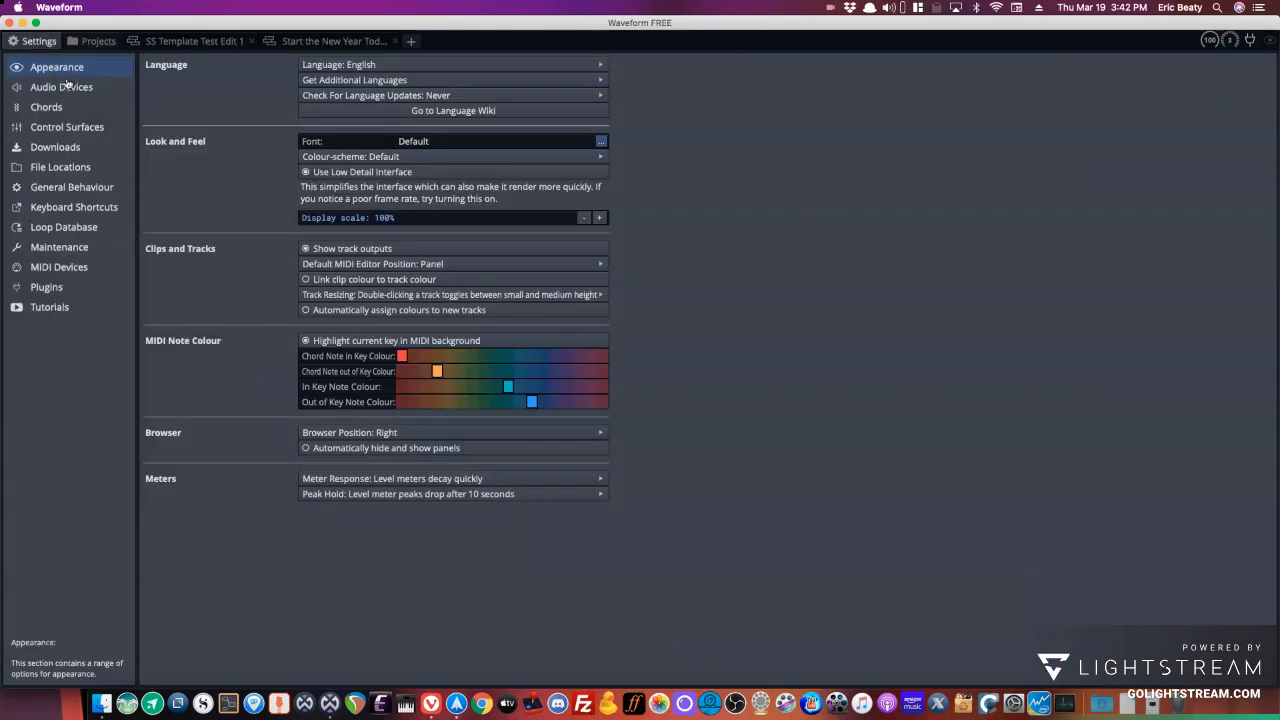
{"action": "left_click", "coordinate": [62, 87]}
{"action": "left_click", "coordinate": [285, 75]}
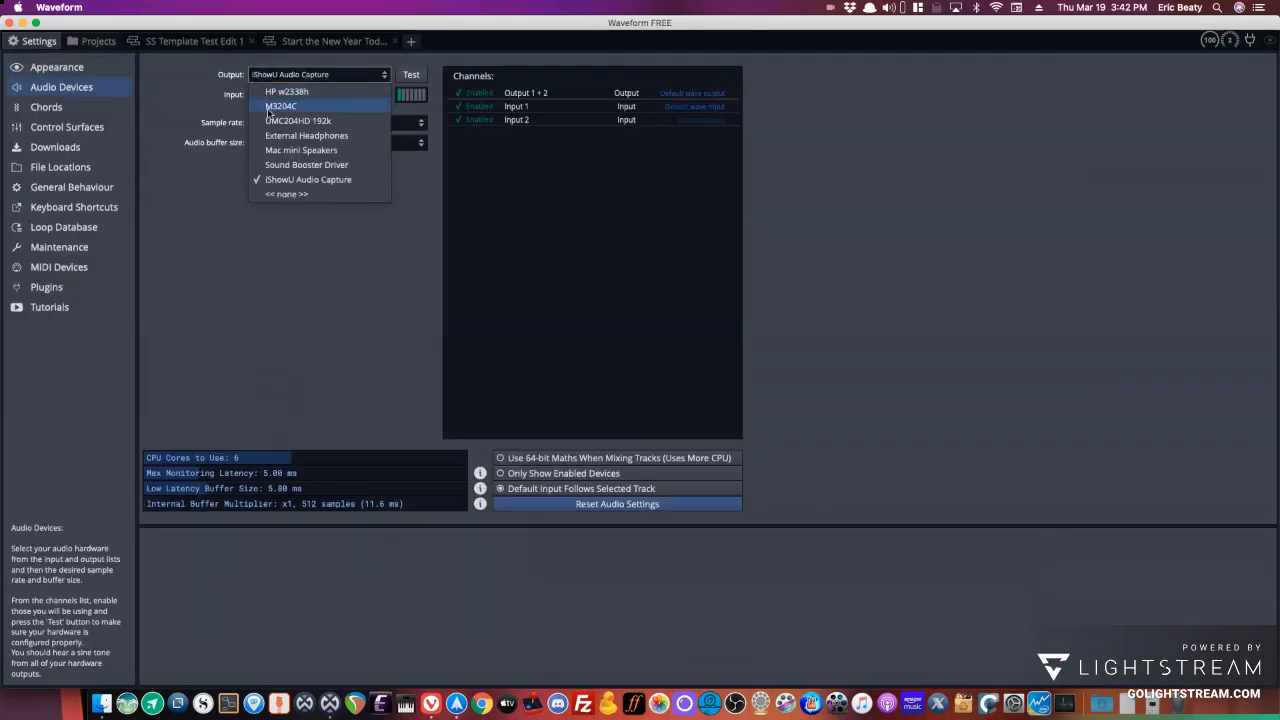
{"action": "left_click", "coordinate": [275, 121]}
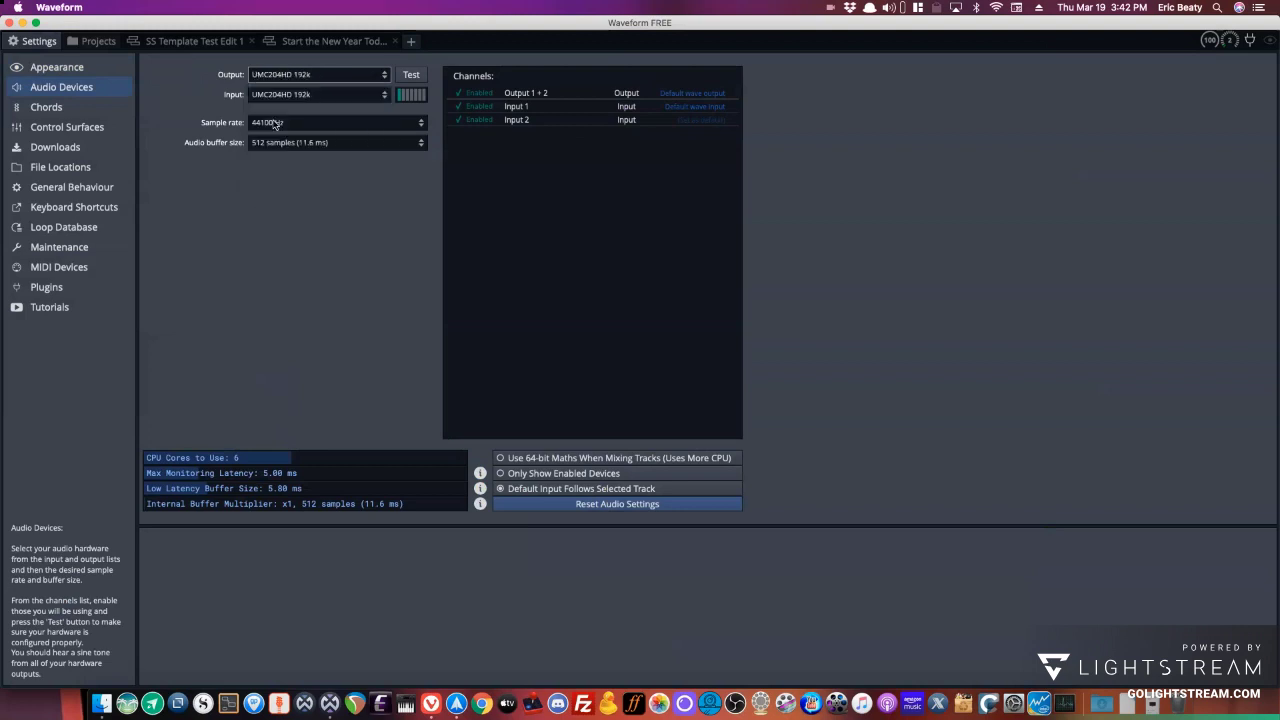
Show the Start the New Year edit and, in Audio MIDI Setup, create a multi-output device named UMC & iShowU.
{"action": "left_click", "coordinate": [325, 41]}
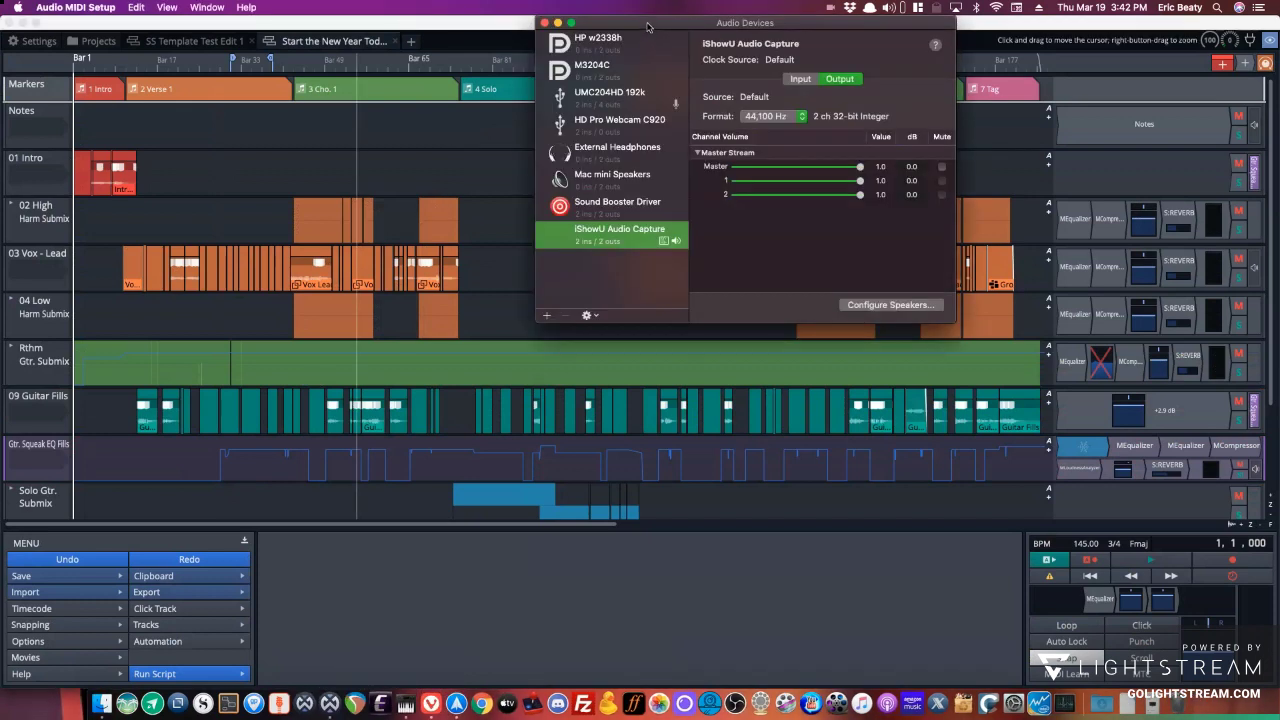
{"action": "left_click_drag", "start_coordinate": [647, 27], "coordinate": [366, 122]}
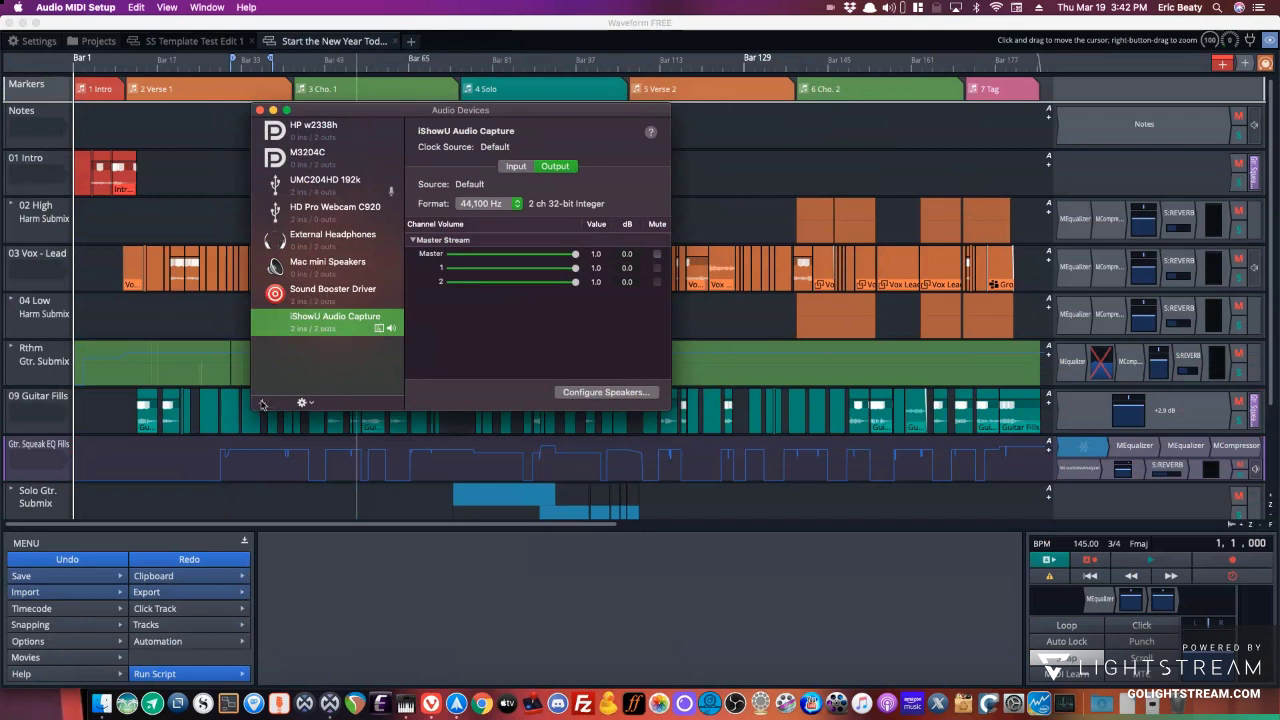
{"action": "left_click", "coordinate": [262, 403]}
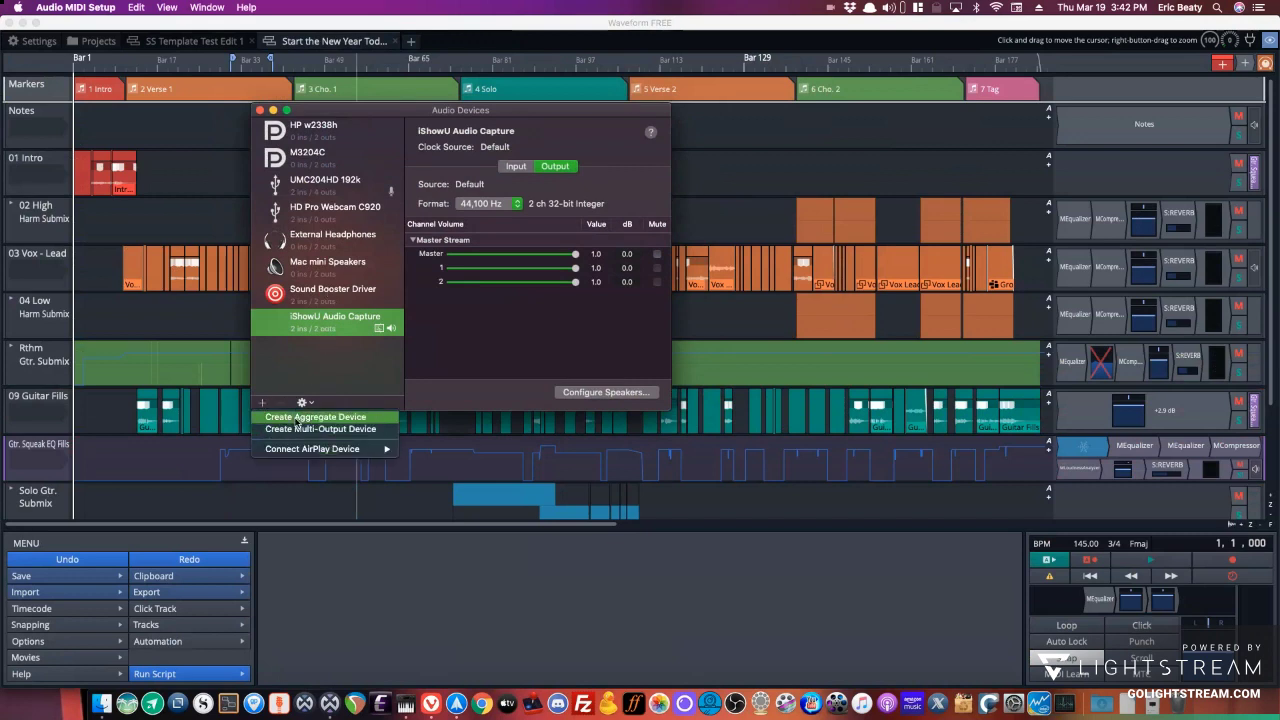
{"action": "left_click", "coordinate": [300, 431]}
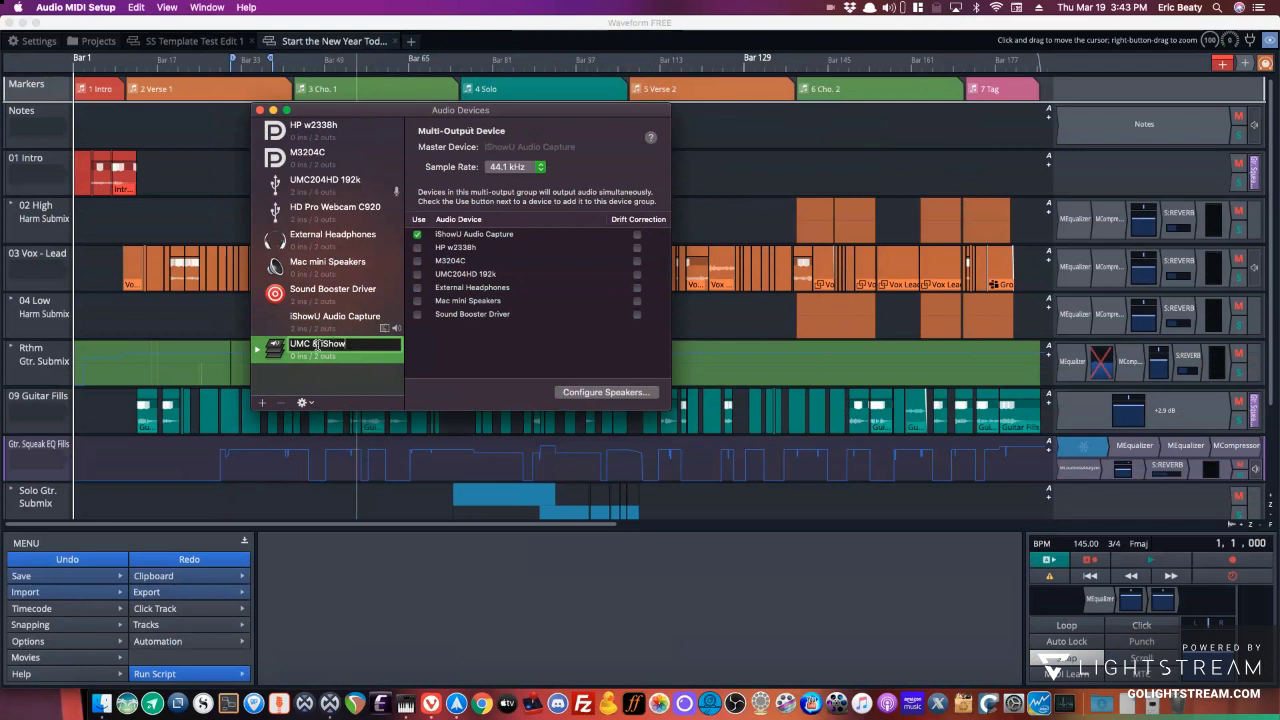
{"action": "key", "text": "Return"}
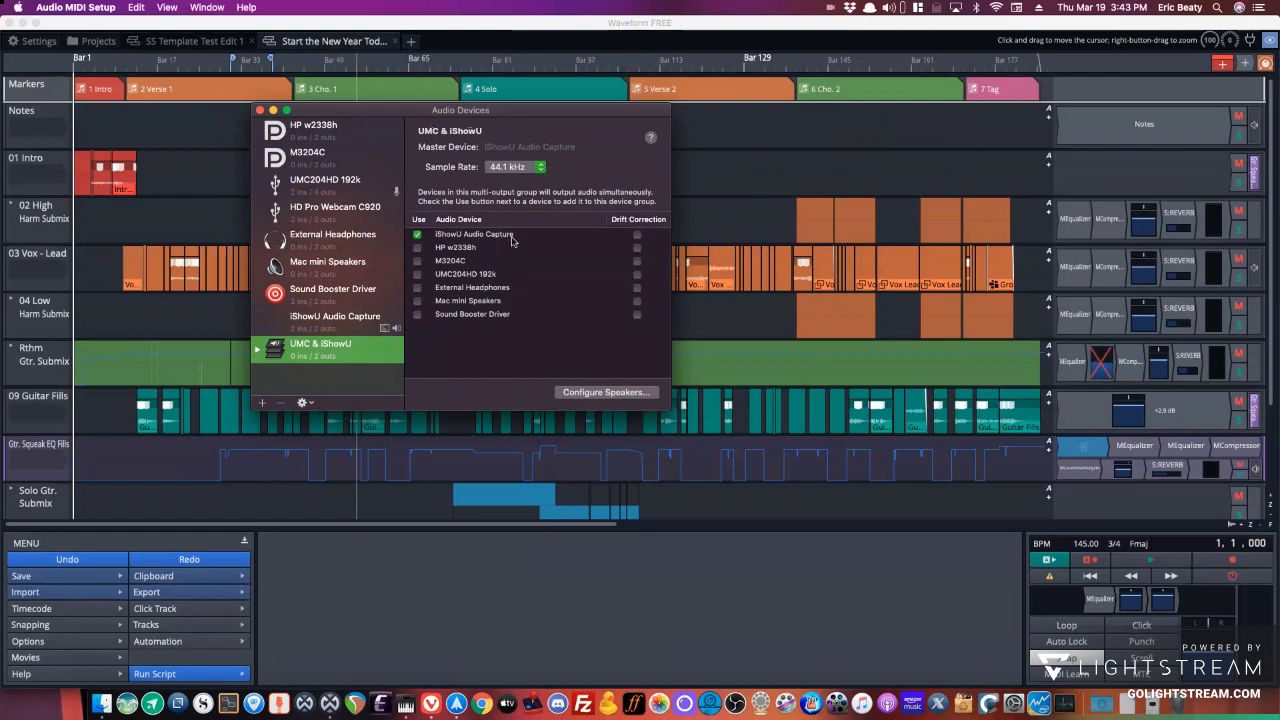
Add UMC204HD 192k to the multi-output device and make it the master device.
{"action": "left_click", "coordinate": [417, 274]}
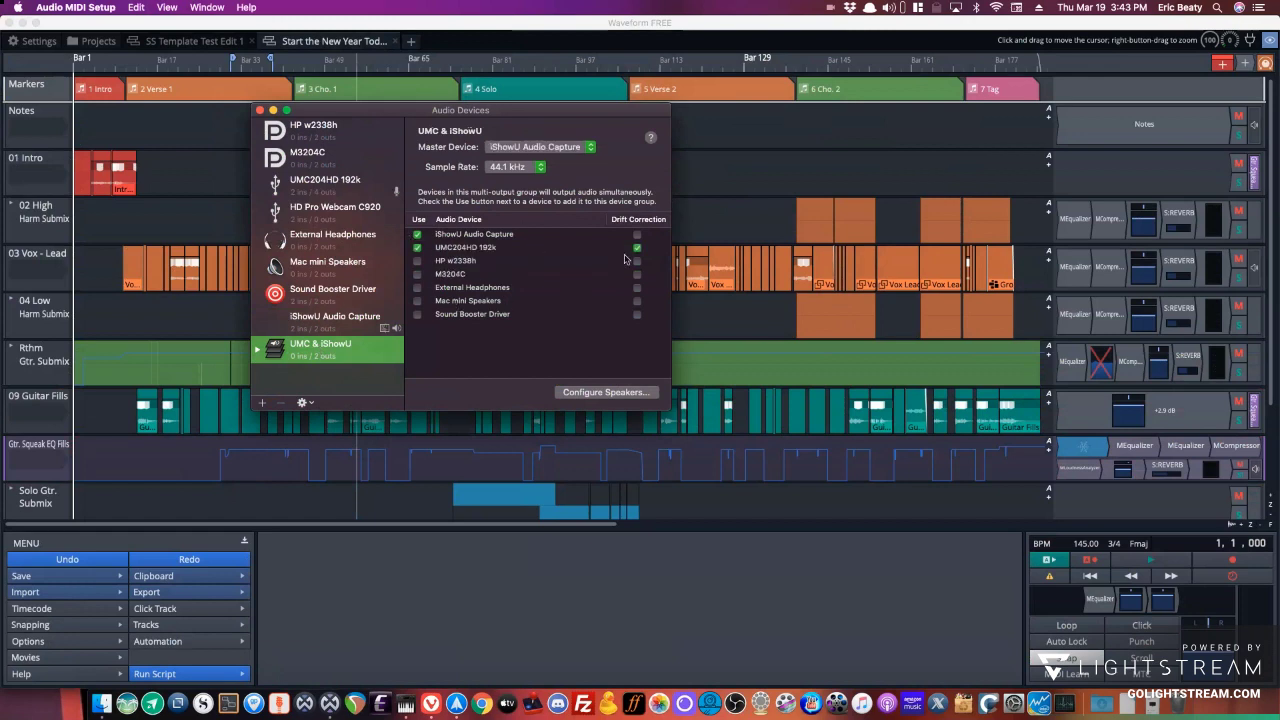
{"action": "left_click", "coordinate": [546, 148]}
{"action": "left_click", "coordinate": [543, 158]}
Set the system sound output to UMC & iShowU in SoundSource and return to Waveform.
{"action": "left_click", "coordinate": [893, 7]}
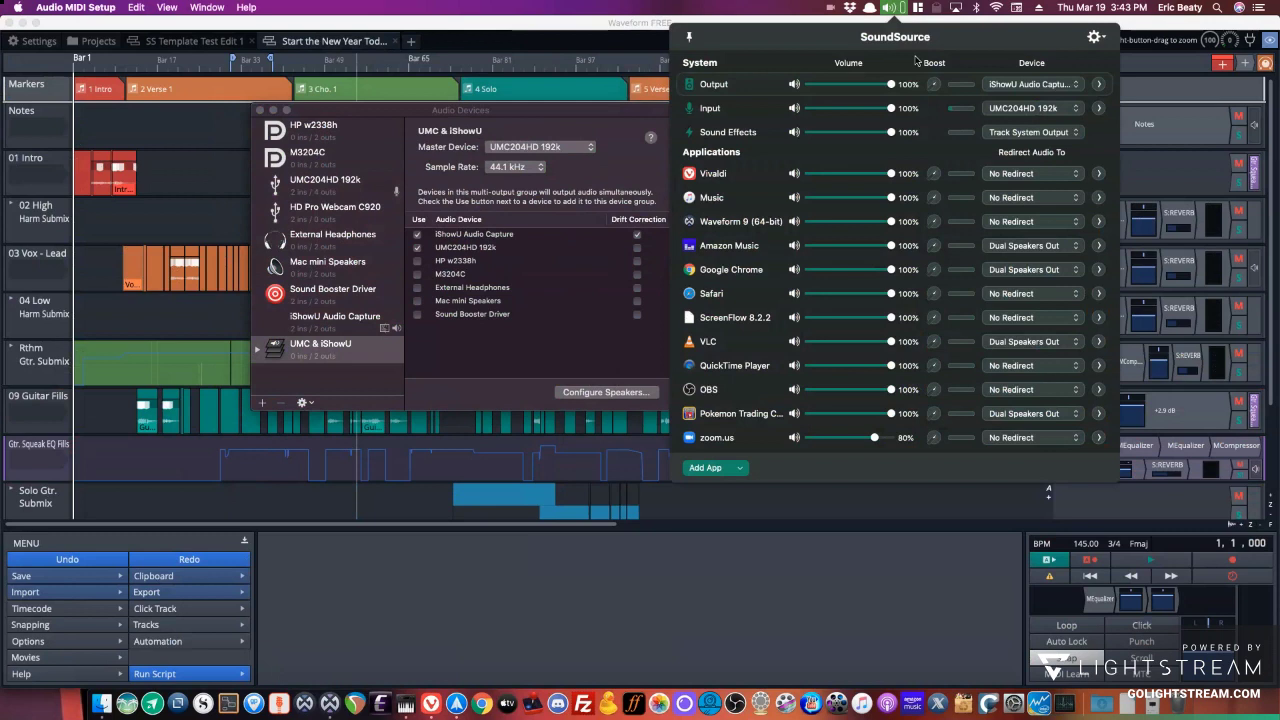
{"action": "left_click", "coordinate": [1031, 84]}
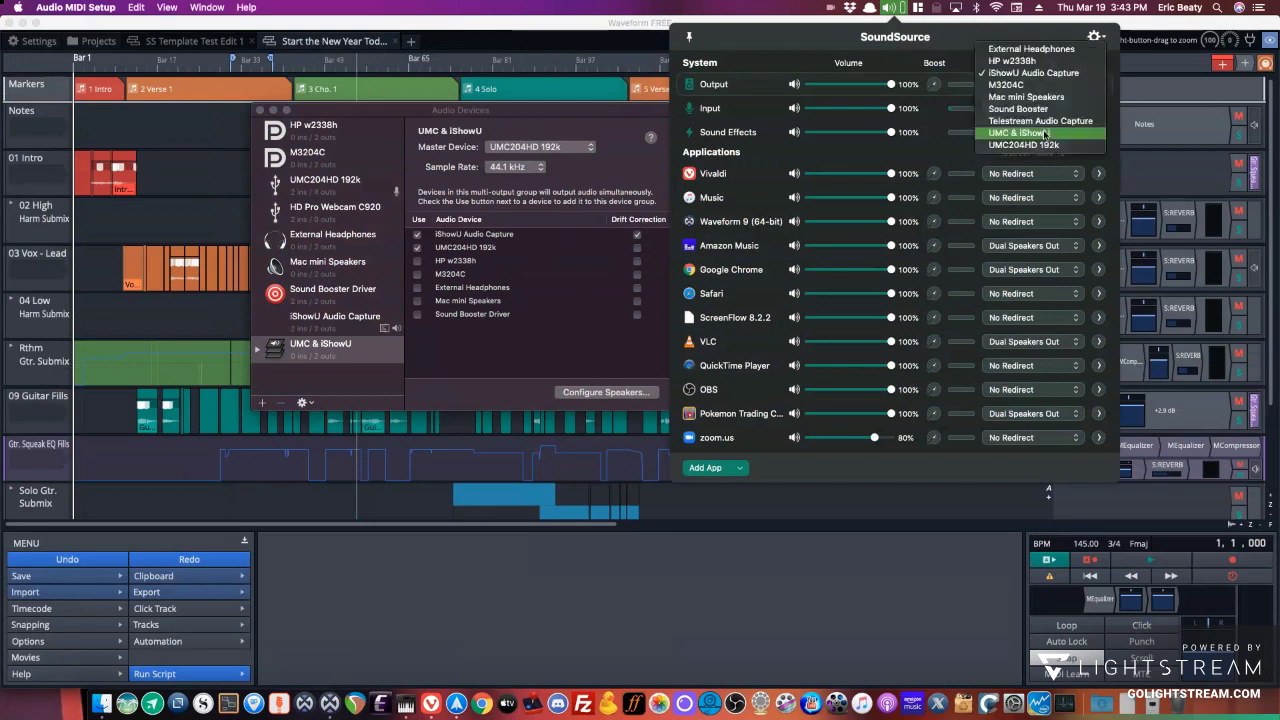
{"action": "left_click", "coordinate": [1044, 133]}
{"action": "left_click", "coordinate": [566, 565]}
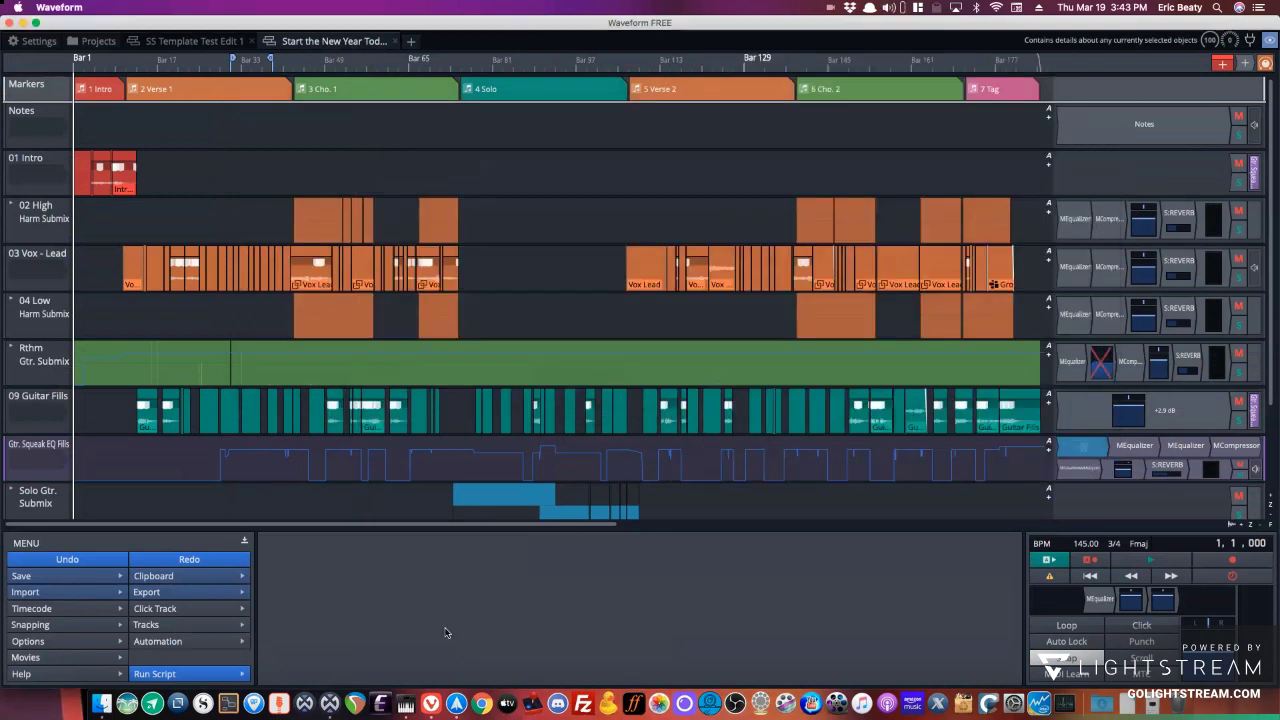
Play the Start the New Year edit and check the Lightstream audio mixer during playback.
{"action": "key", "text": "space"}
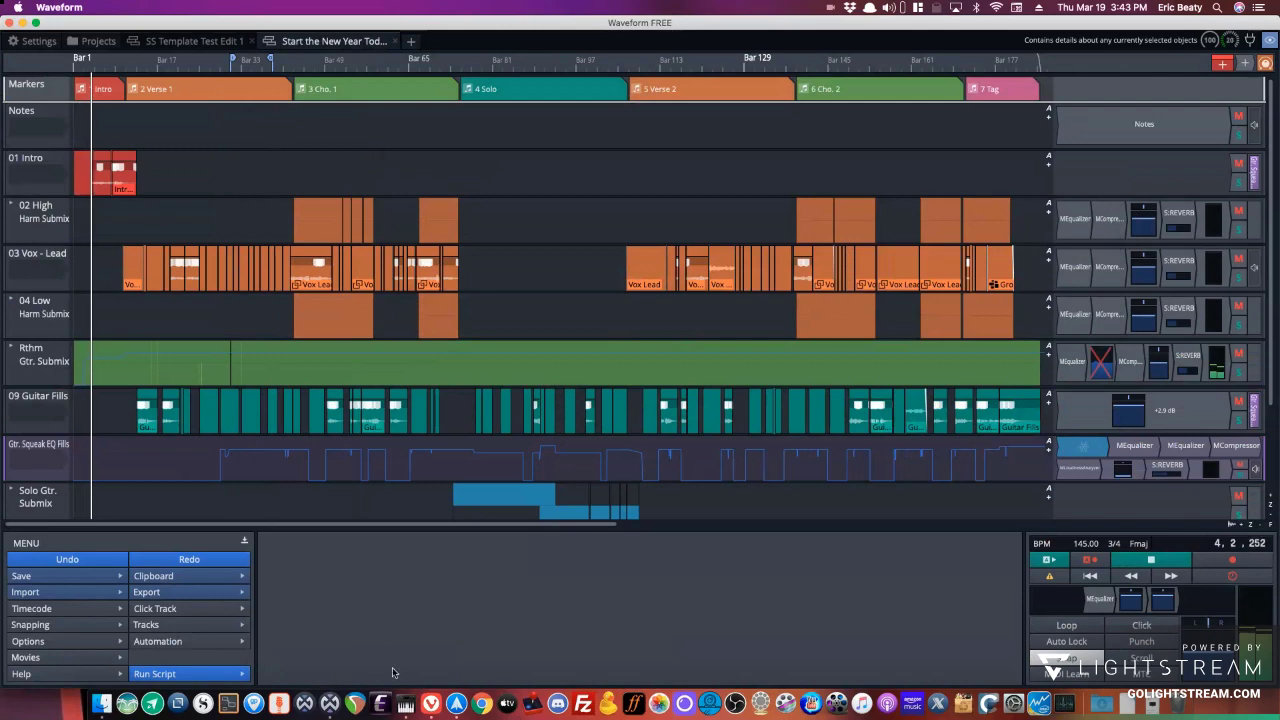
{"action": "left_click", "coordinate": [437, 701]}
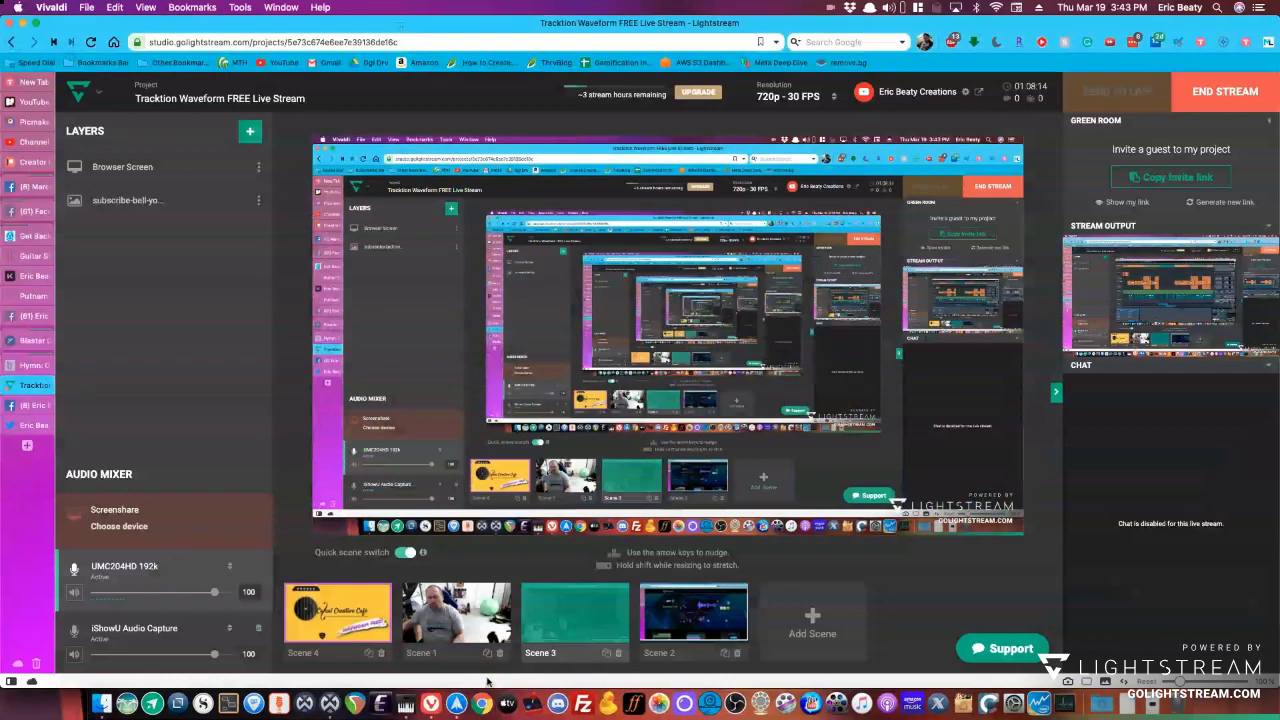
{"action": "left_click", "coordinate": [328, 699]}
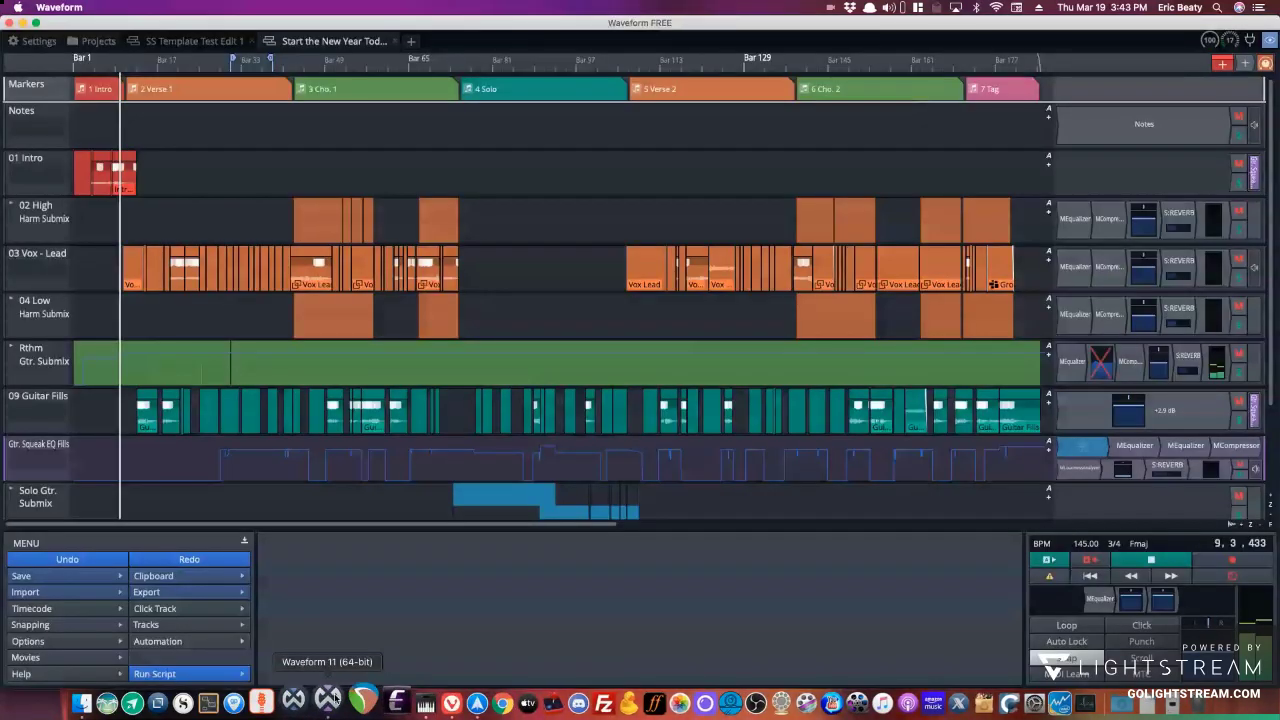
{"action": "key", "text": "super+Tab"}
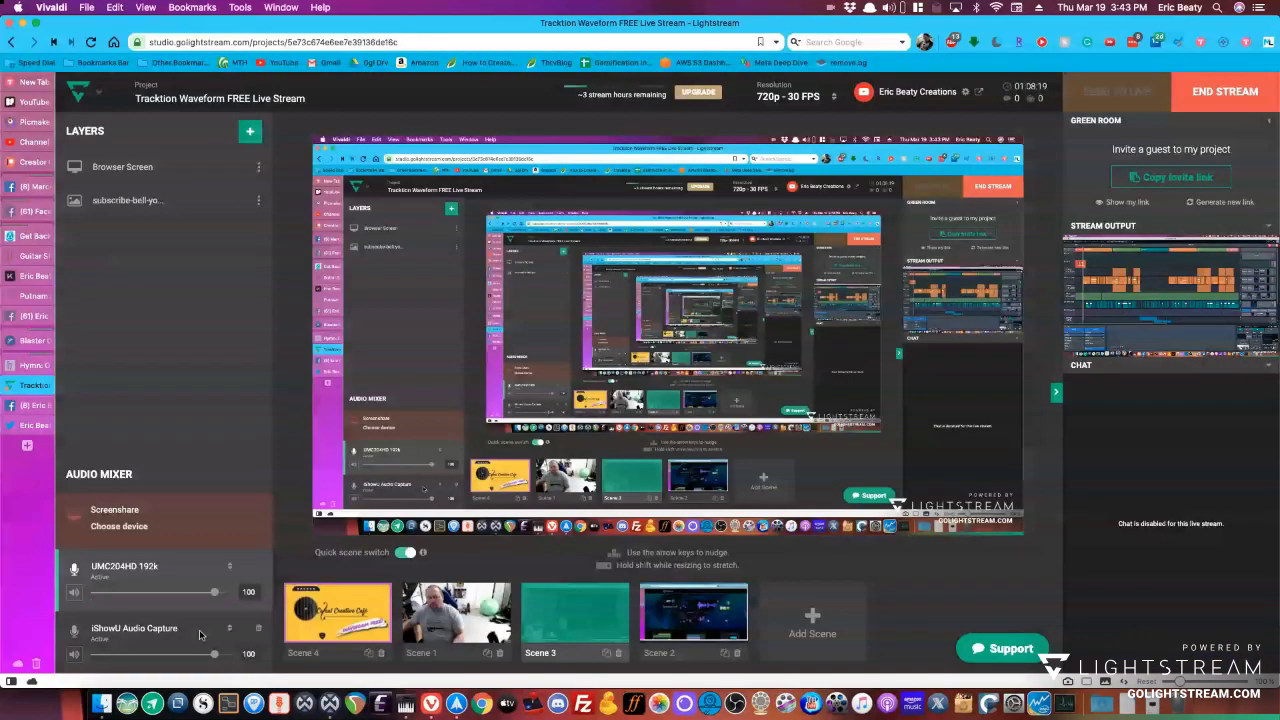
Examine the device choices for the iShowU Audio Capture source and the microphones available as layers, without adding one.
{"action": "left_click", "coordinate": [199, 634]}
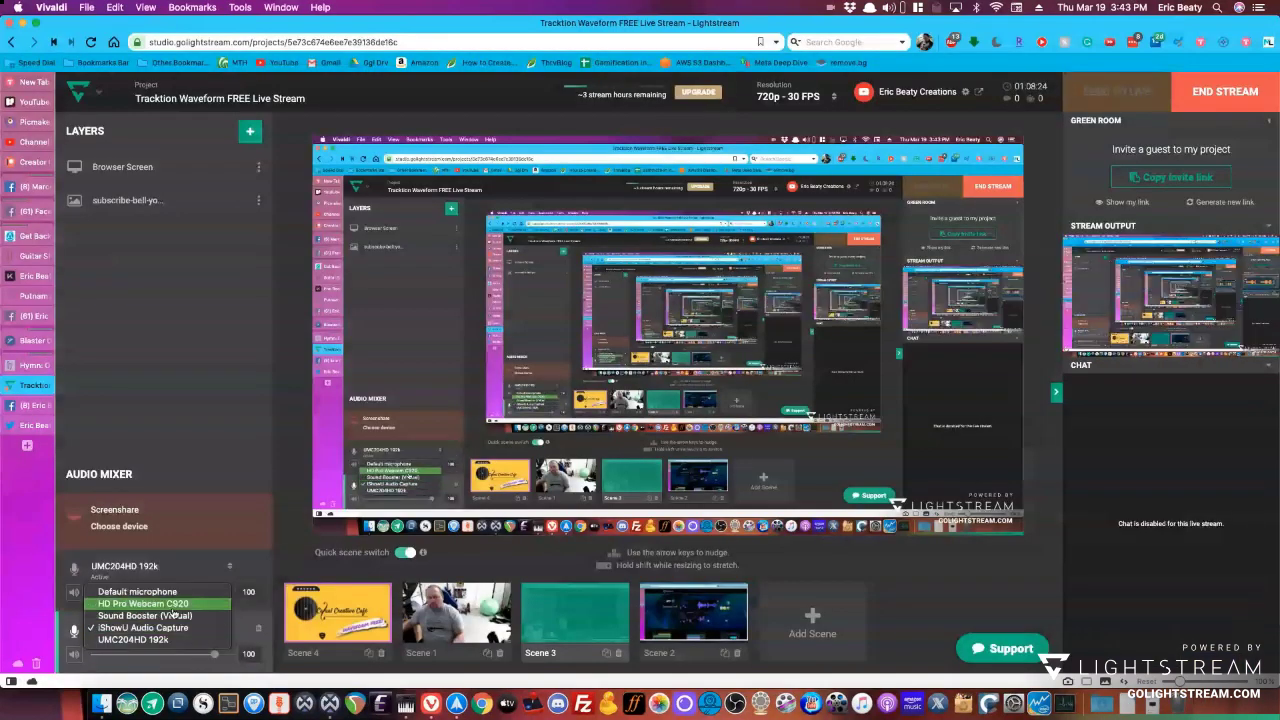
{"action": "left_click", "coordinate": [250, 131]}
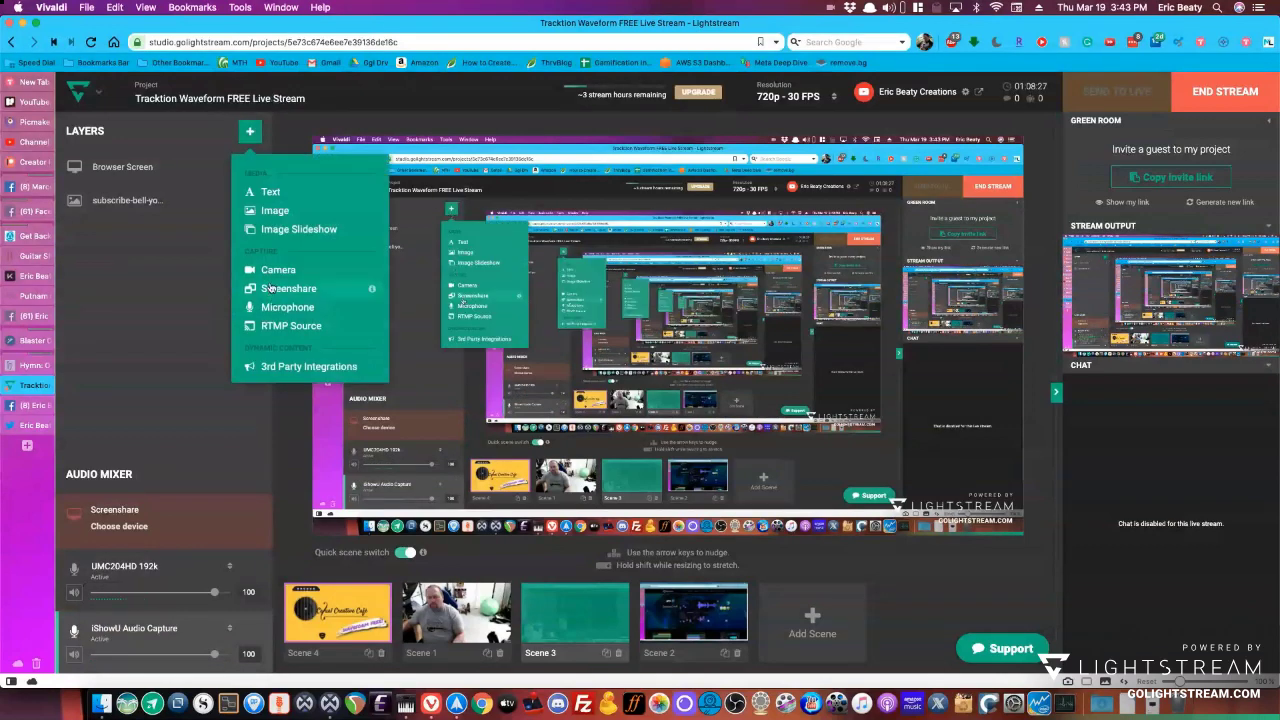
{"action": "left_click", "coordinate": [271, 309]}
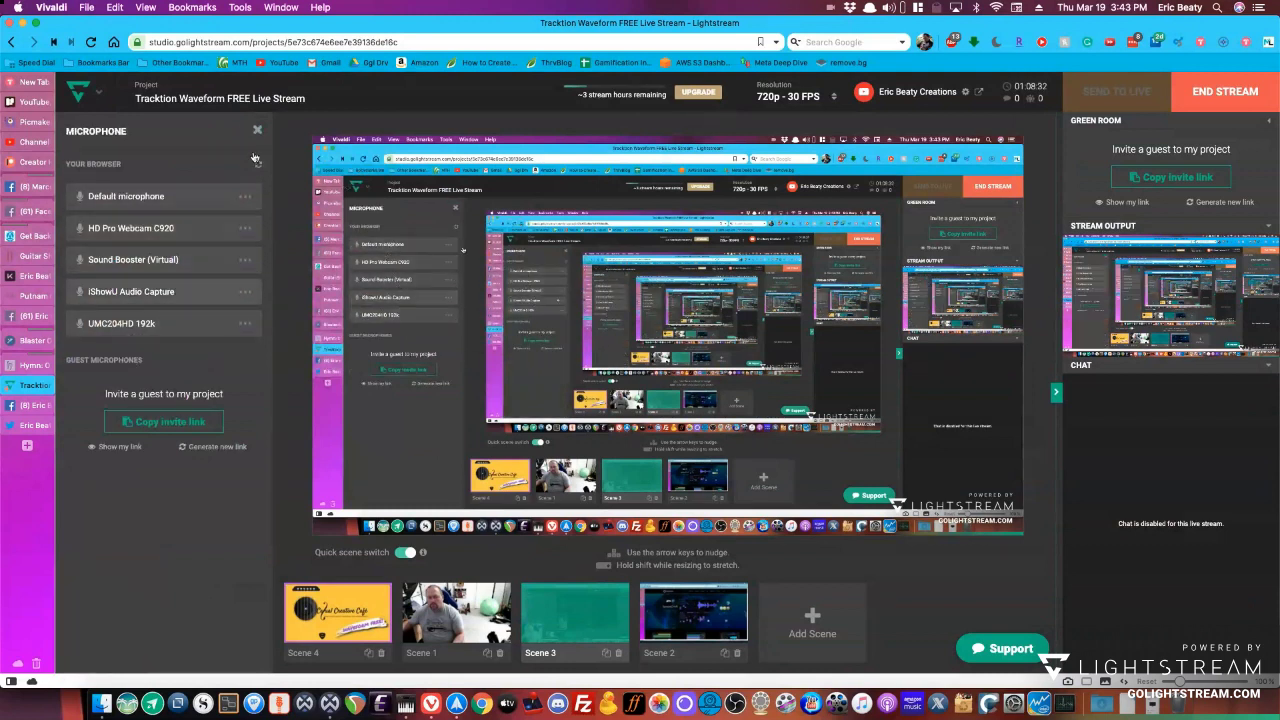
{"action": "left_click", "coordinate": [256, 131]}
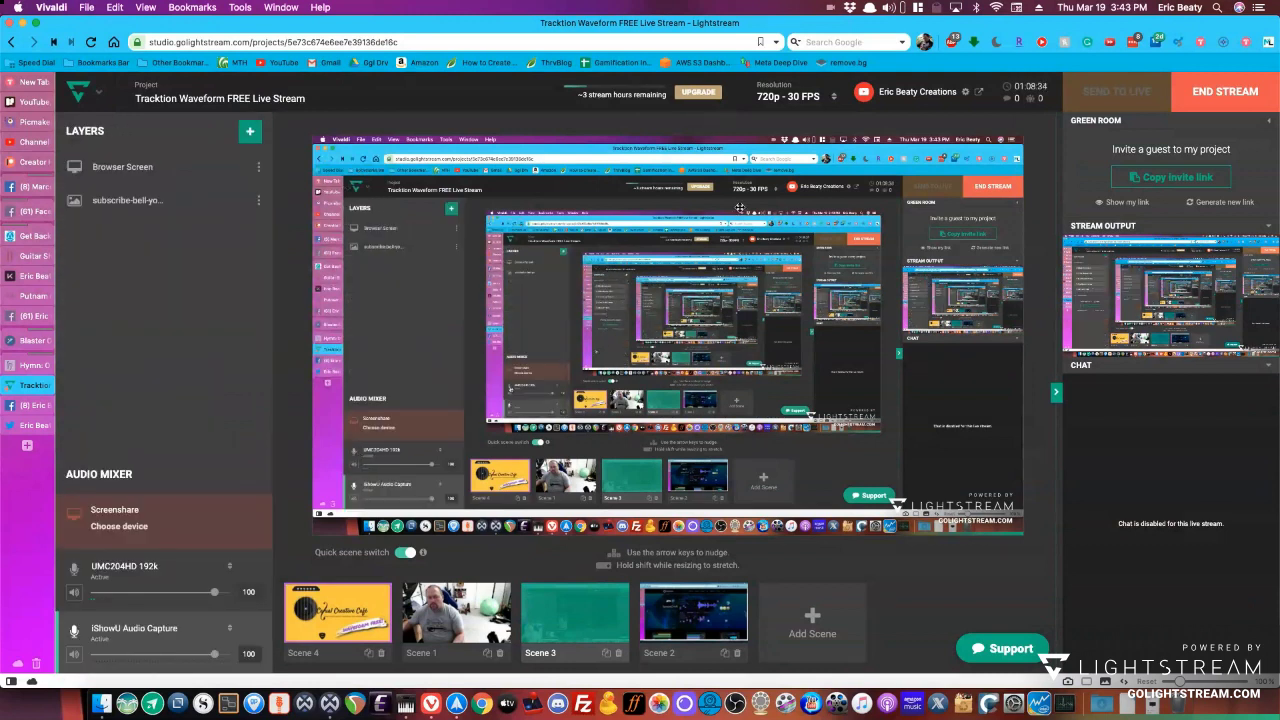
Return to Audio MIDI Setup and make iShowU Audio Capture the master device of UMC & iShowU.
{"action": "left_click", "coordinate": [286, 703]}
{"action": "left_click", "coordinate": [404, 703]}
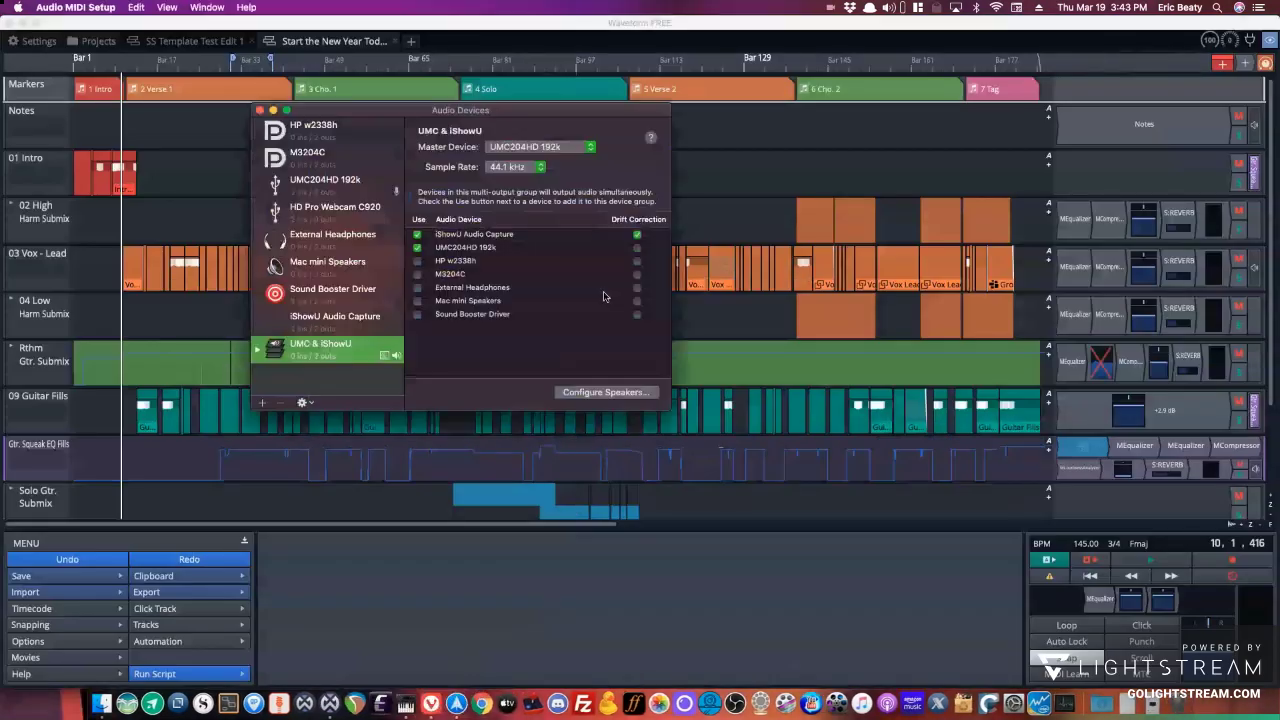
{"action": "left_click", "coordinate": [530, 147]}
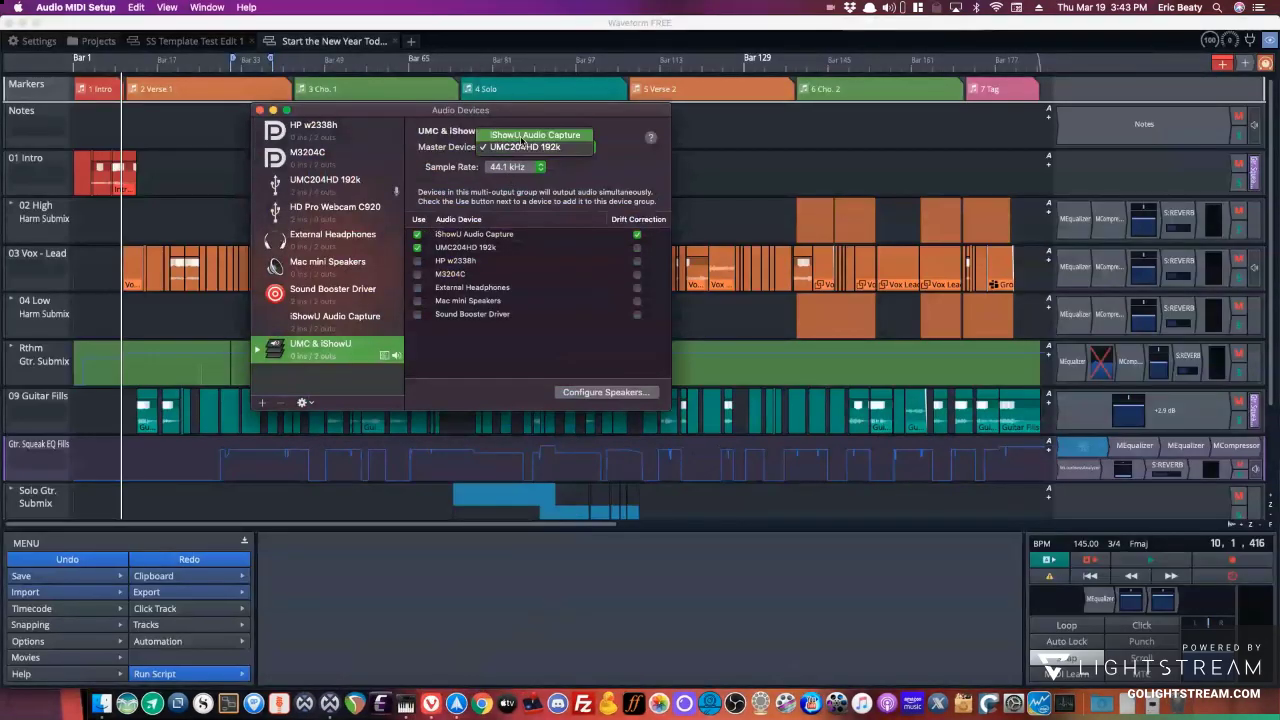
{"action": "left_click", "coordinate": [530, 133]}
Play the song in Waveform again and recheck the audio mixer and stream output in Lightstream.
{"action": "left_click", "coordinate": [491, 585]}
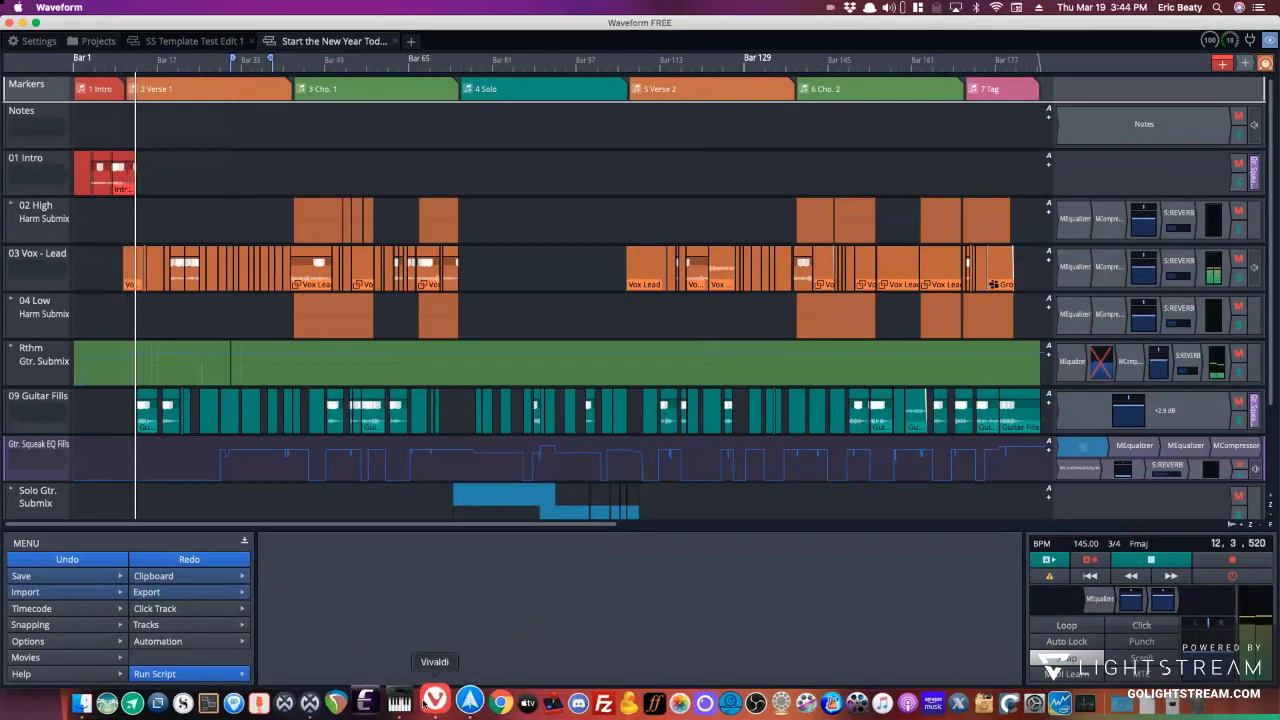
{"action": "left_click", "coordinate": [432, 700]}
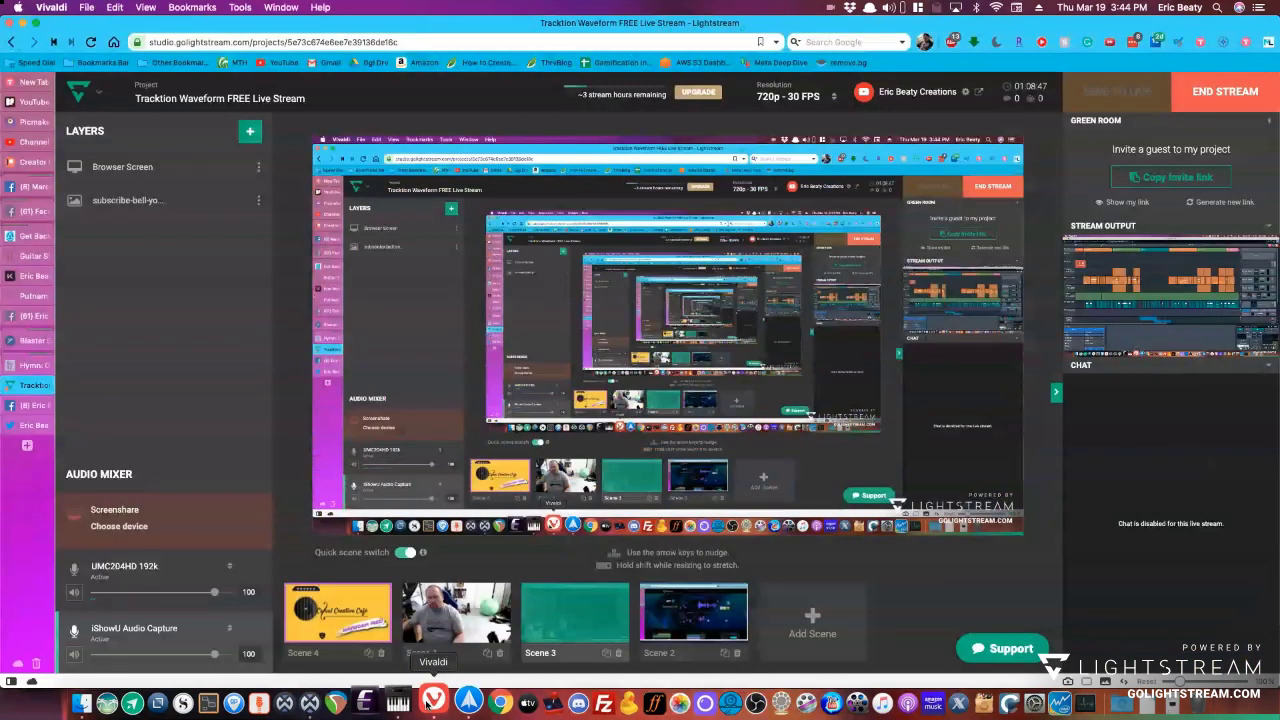
{"action": "left_click", "coordinate": [366, 702]}
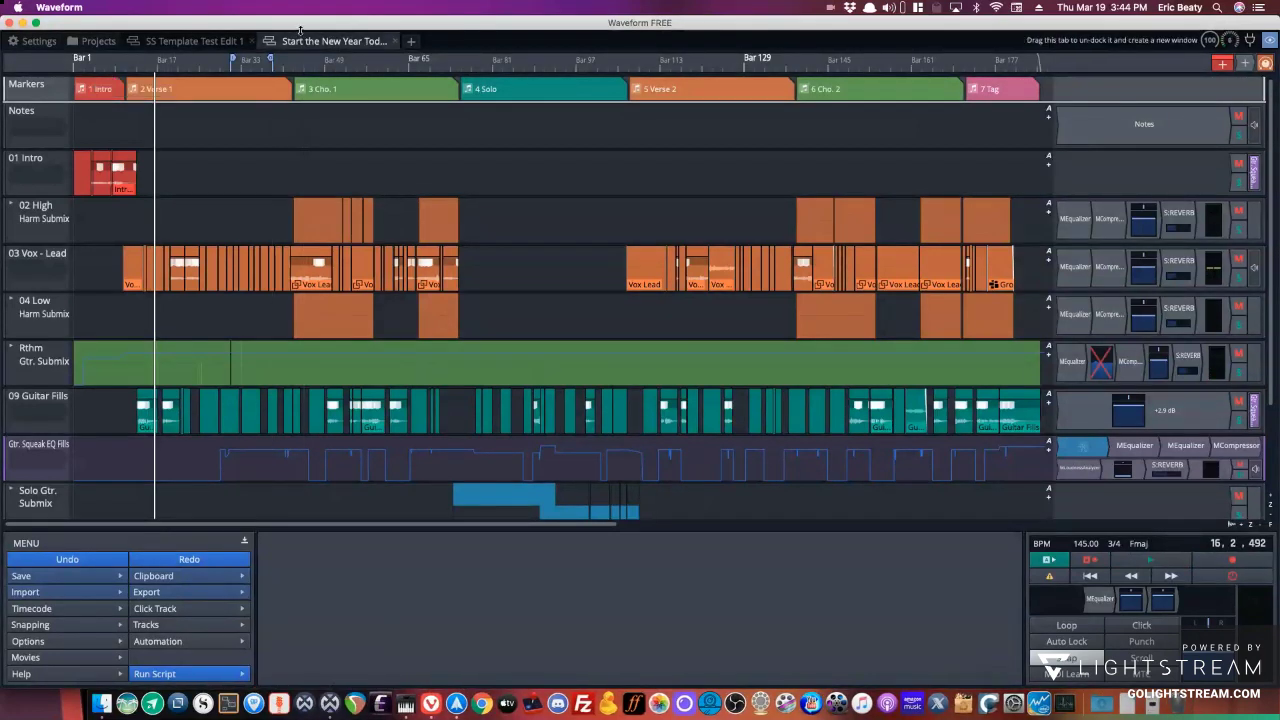
{"action": "left_click", "coordinate": [432, 702]}
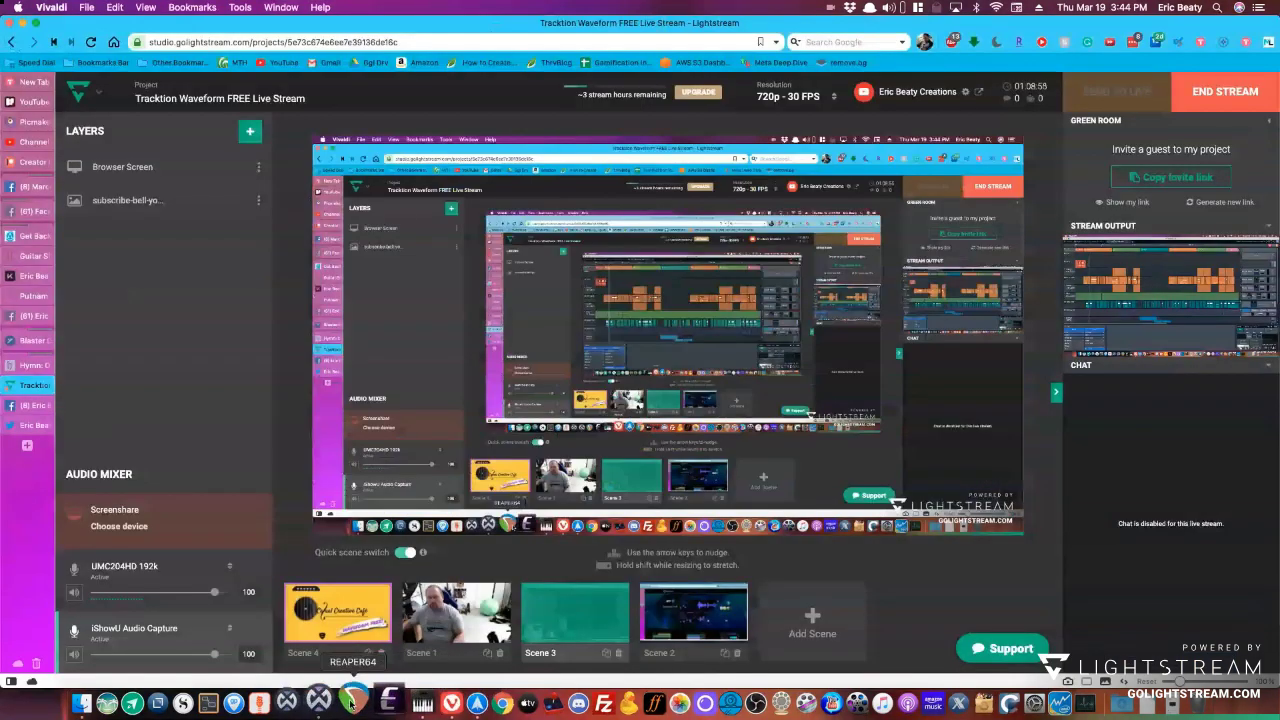
{"action": "key", "text": "super+Tab"}
Play the SS Template Test edit from the start, jumping ahead to about bar 30 and bar 54, and stop playback.
{"action": "left_click", "coordinate": [224, 41]}
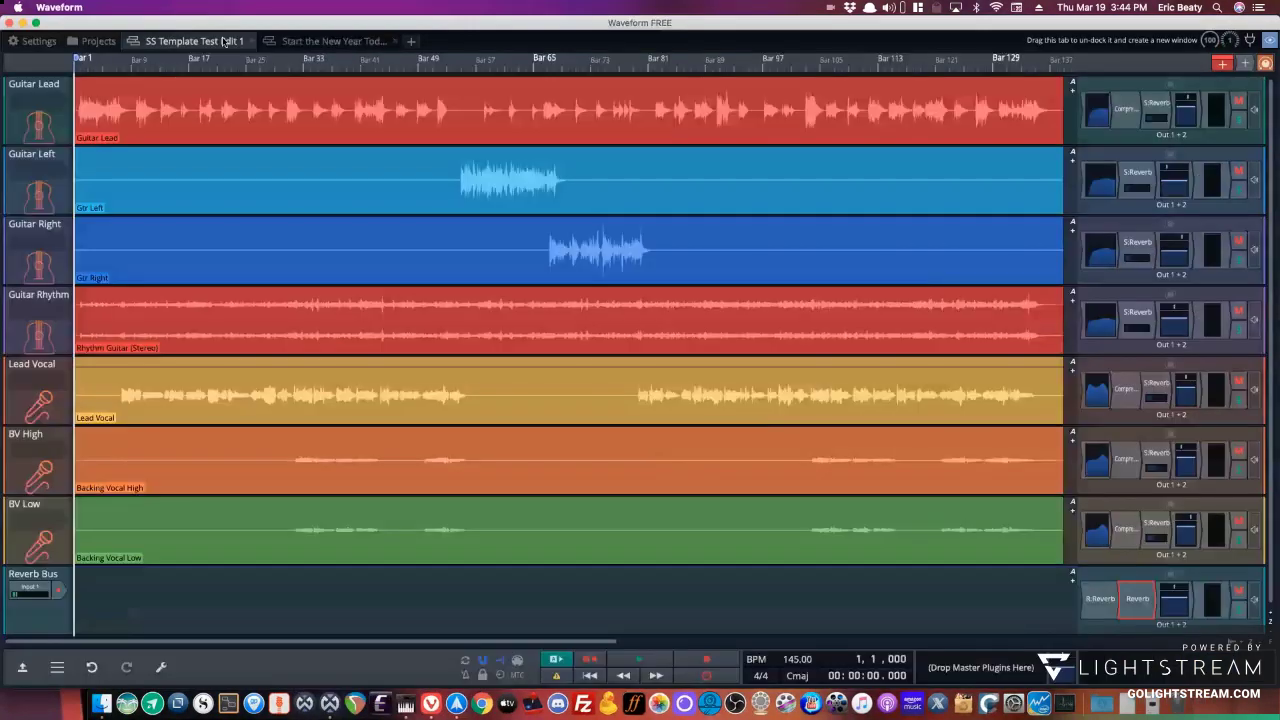
{"action": "key", "text": "space"}
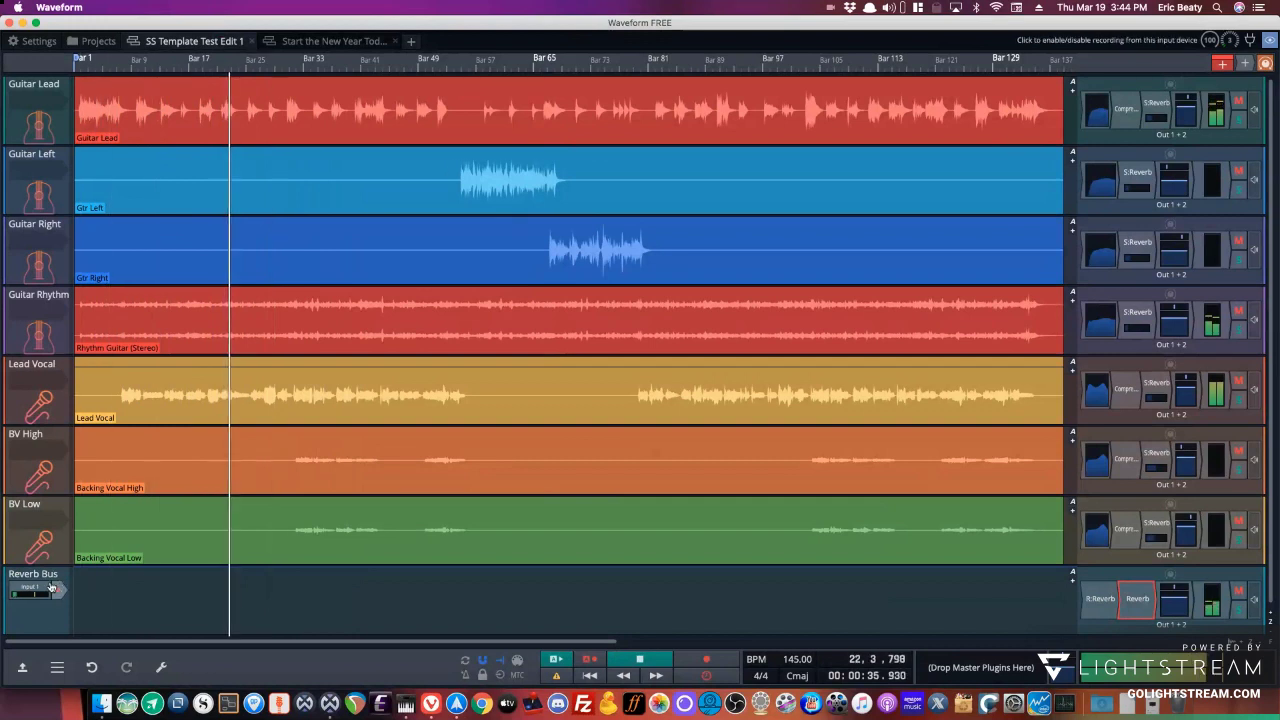
{"action": "left_click", "coordinate": [280, 597]}
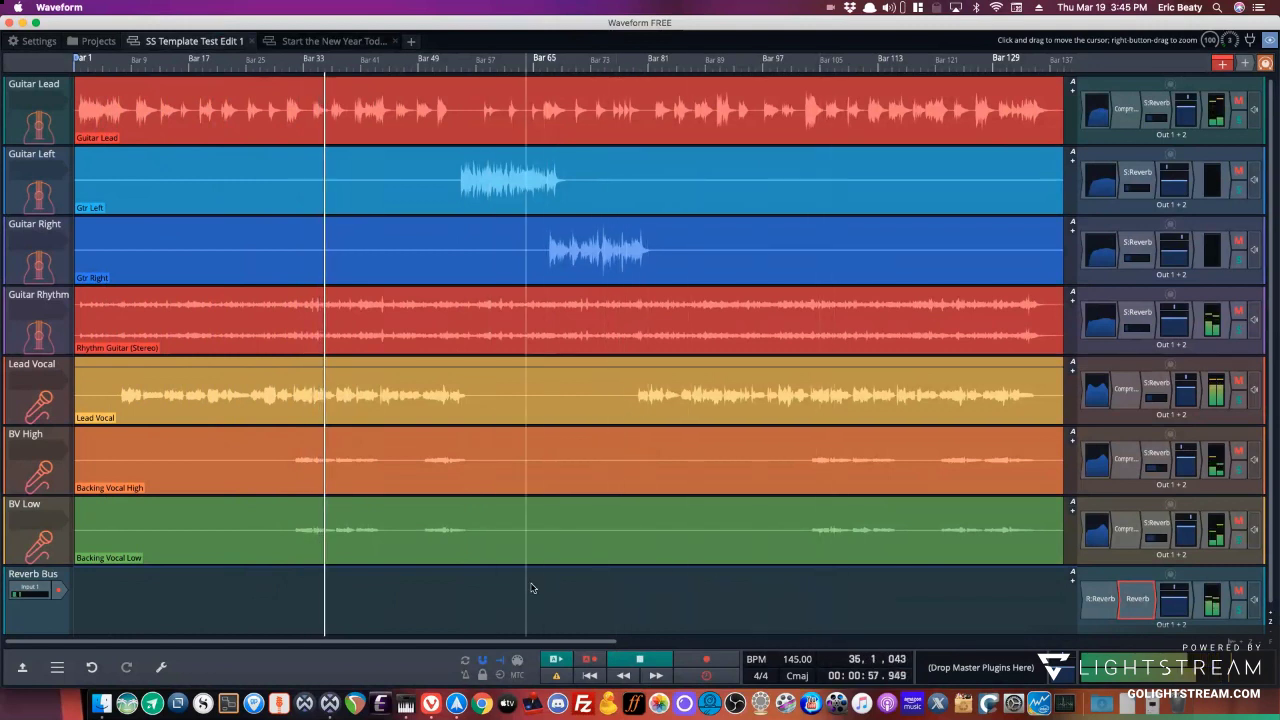
{"action": "left_click", "coordinate": [459, 588]}
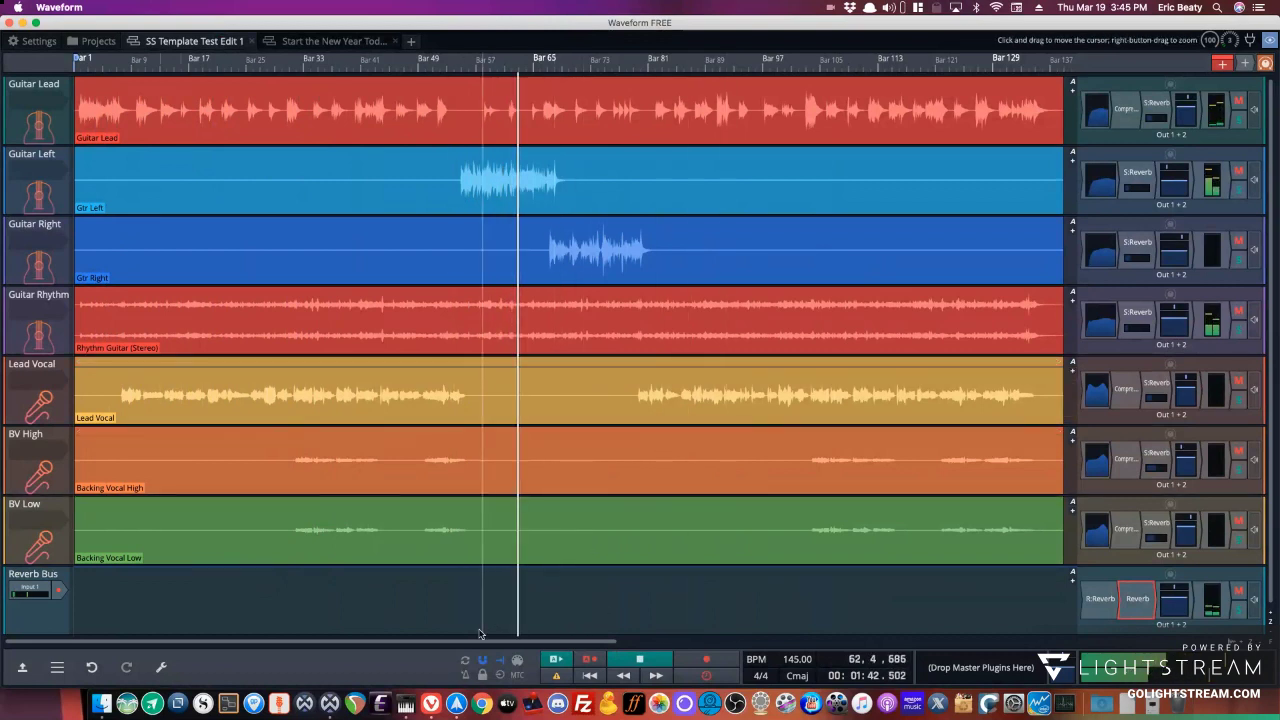
{"action": "key", "text": "space"}
Play the end of the SS Template Test edit from about bar 127.
{"action": "left_click_drag", "start_coordinate": [479, 640], "coordinate": [569, 640]}
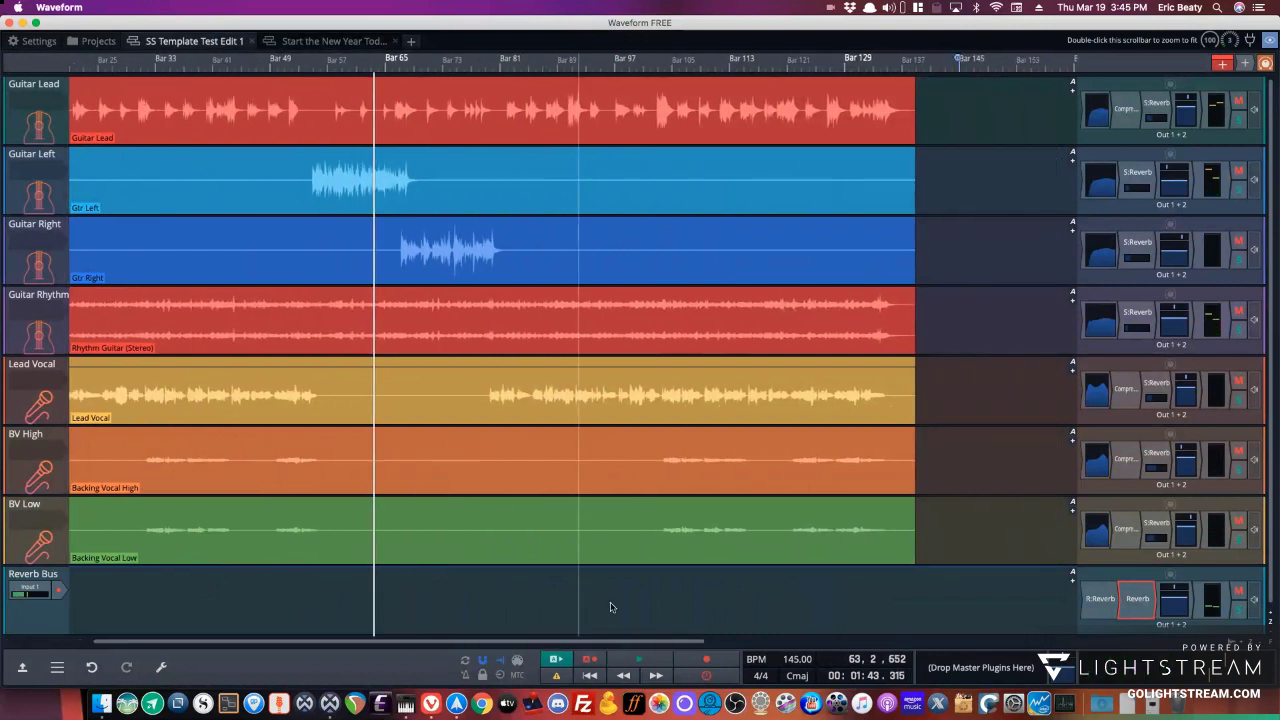
{"action": "left_click", "coordinate": [831, 574]}
{"action": "key", "text": "space"}
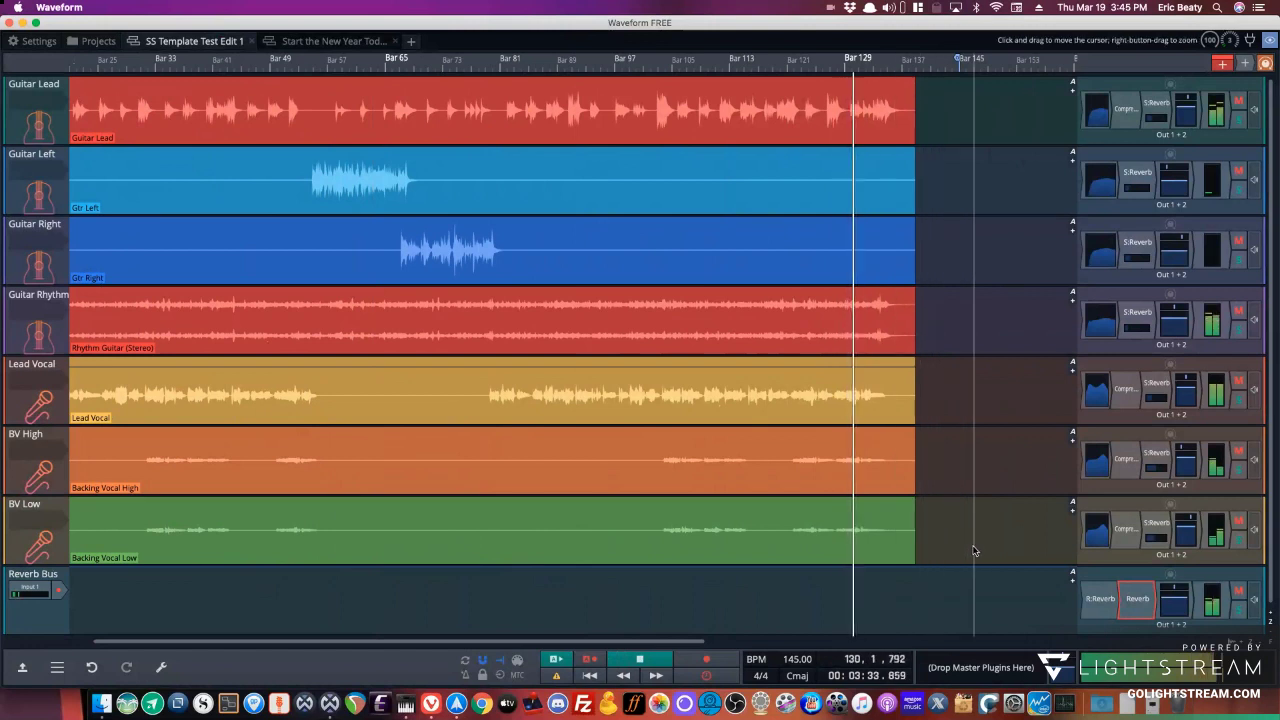
Look over the compressor and 4-band equaliser settings on the Guitar Lead track, closing both and stopping playback.
{"action": "double_click", "coordinate": [1125, 107]}
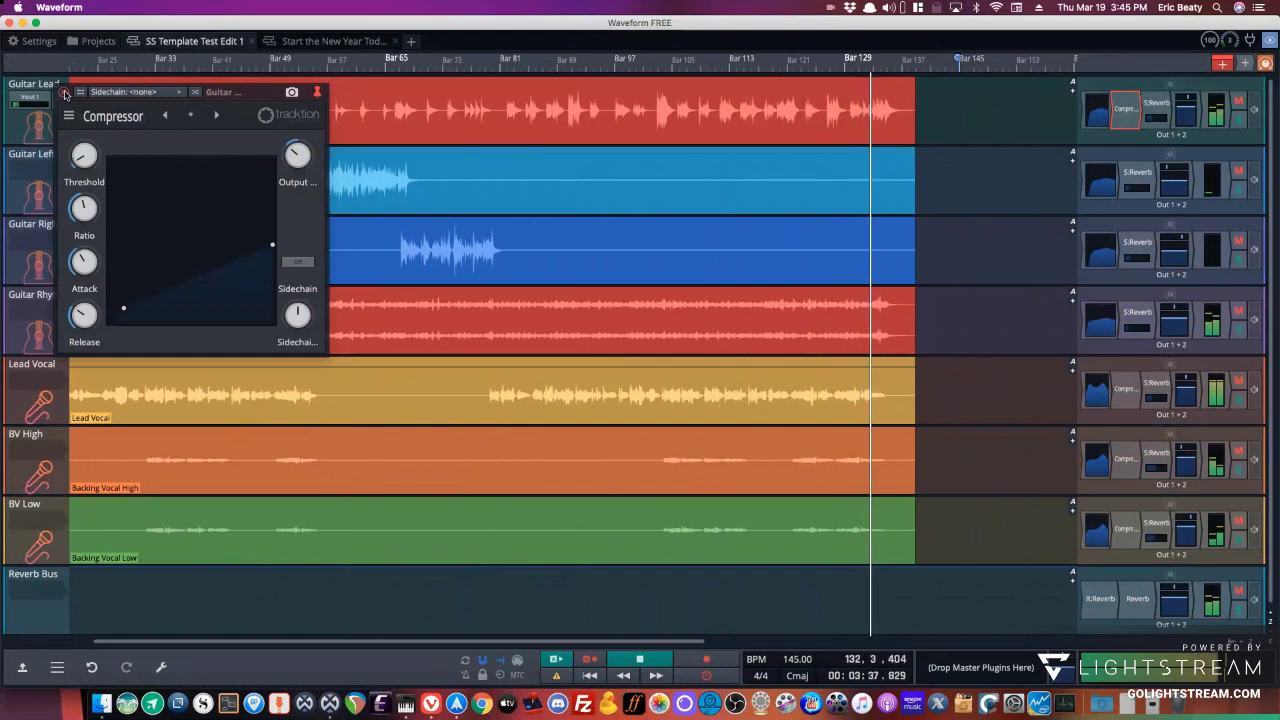
{"action": "left_click", "coordinate": [63, 92]}
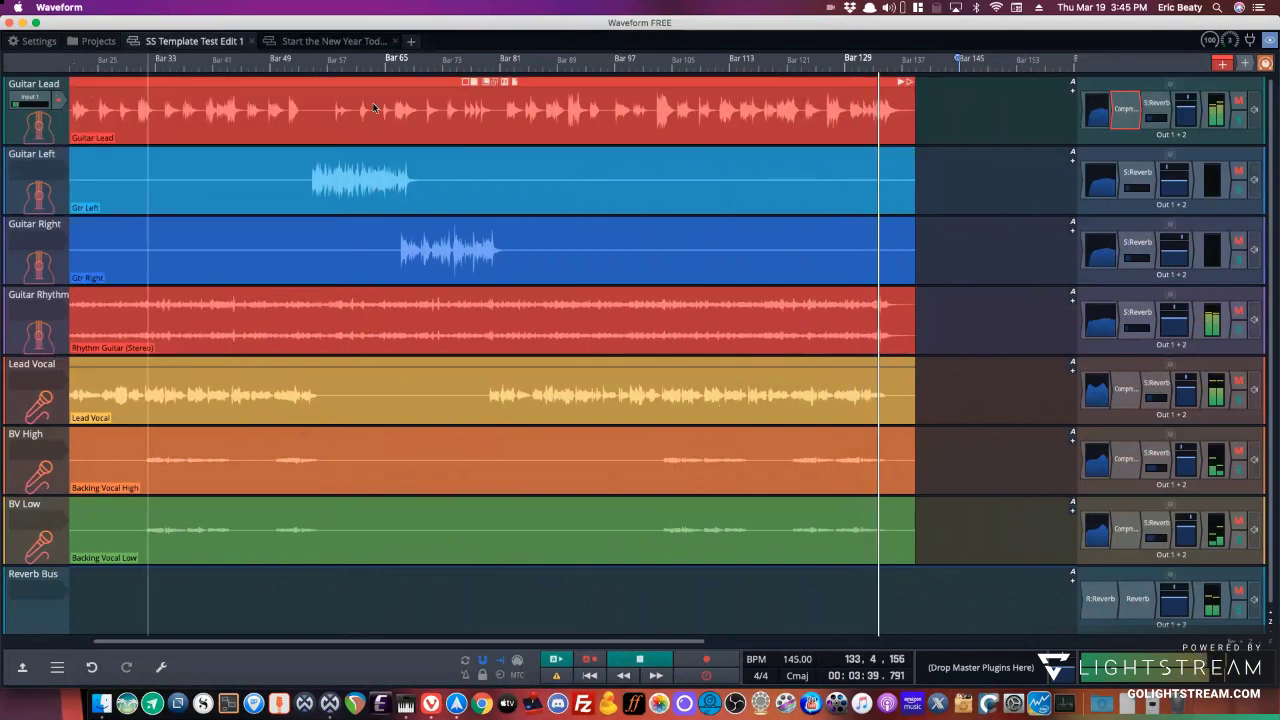
{"action": "double_click", "coordinate": [1097, 112]}
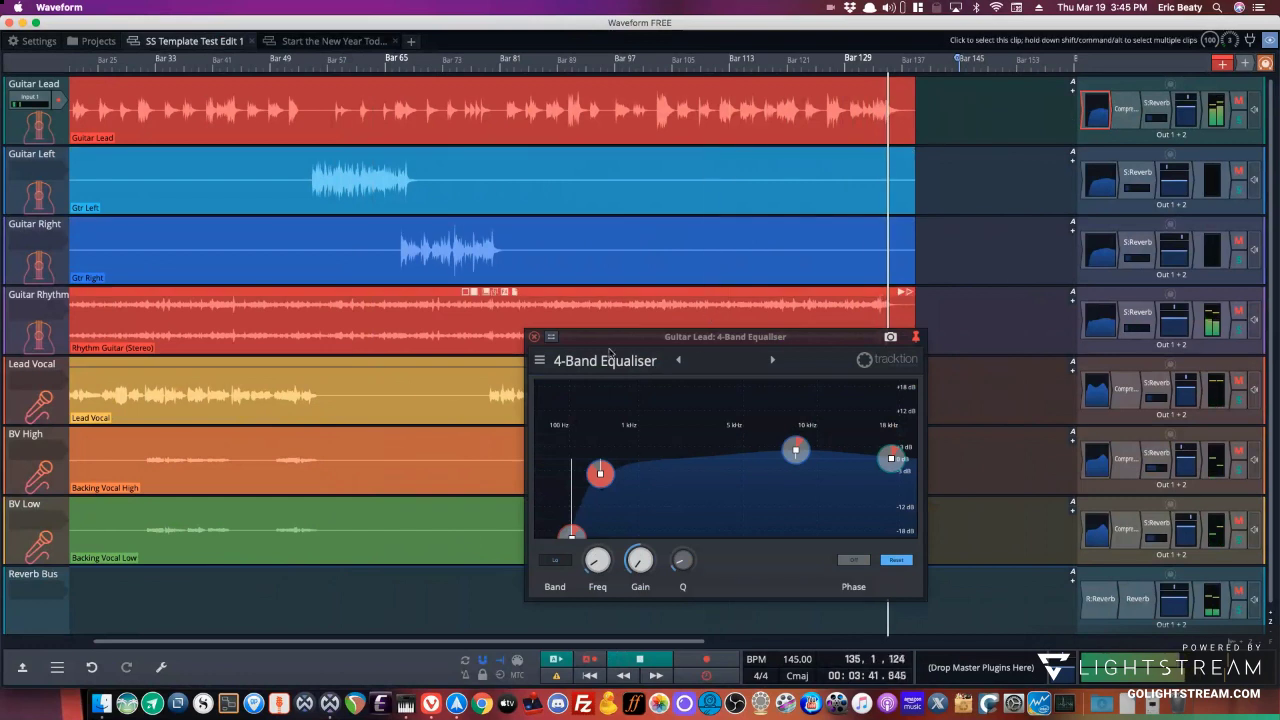
{"action": "left_click", "coordinate": [534, 337]}
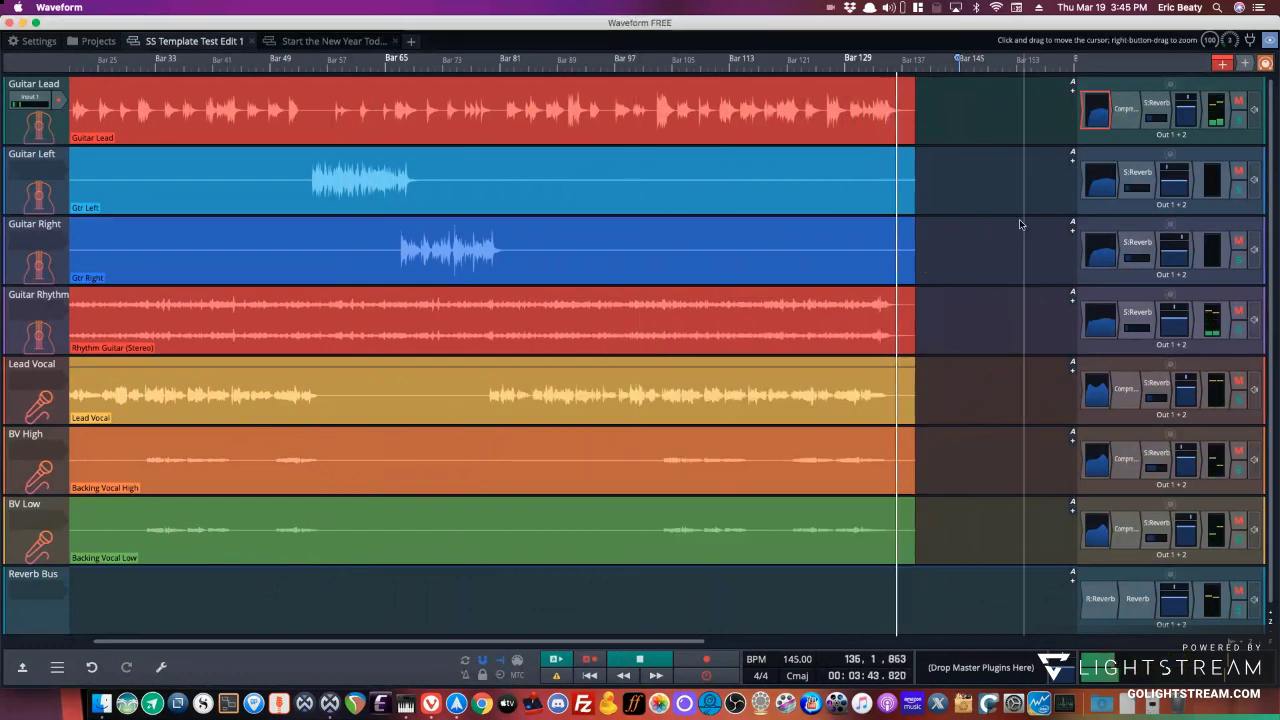
{"action": "key", "text": "space"}
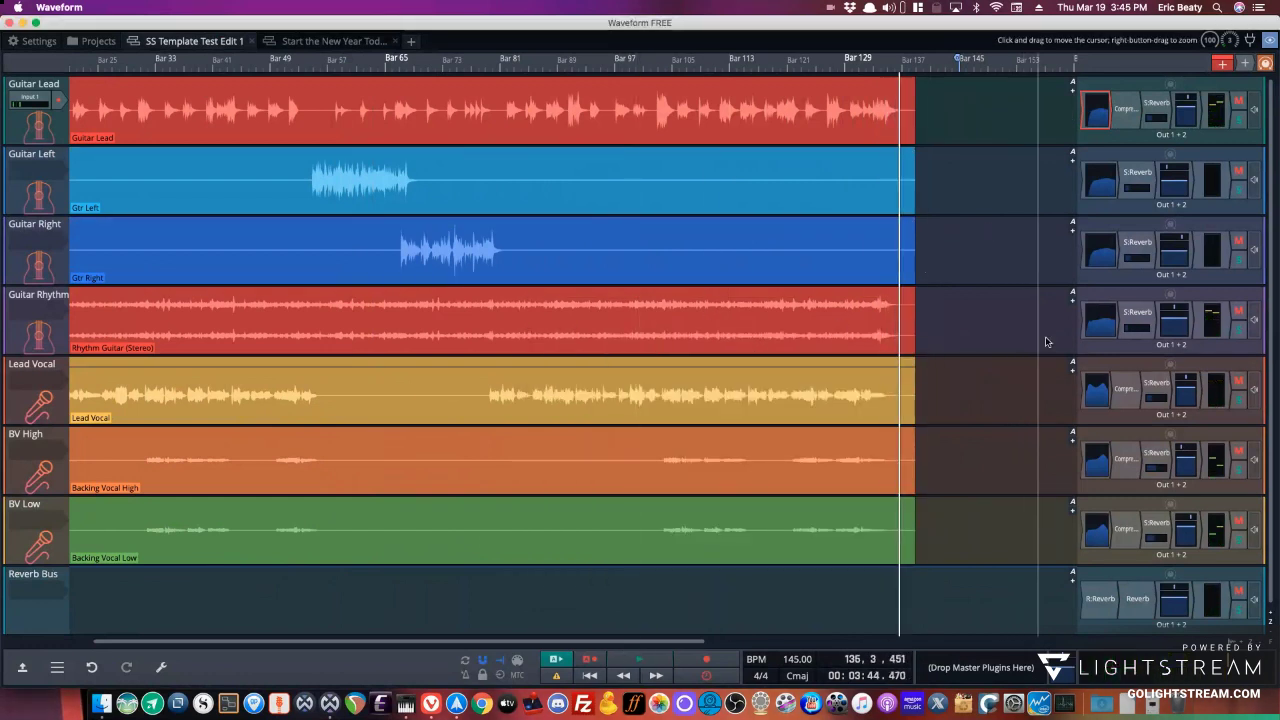
Inspect the Lead Vocal track's compressor while briefly playing the song from just before bar 81, and close it.
{"action": "double_click", "coordinate": [1125, 390]}
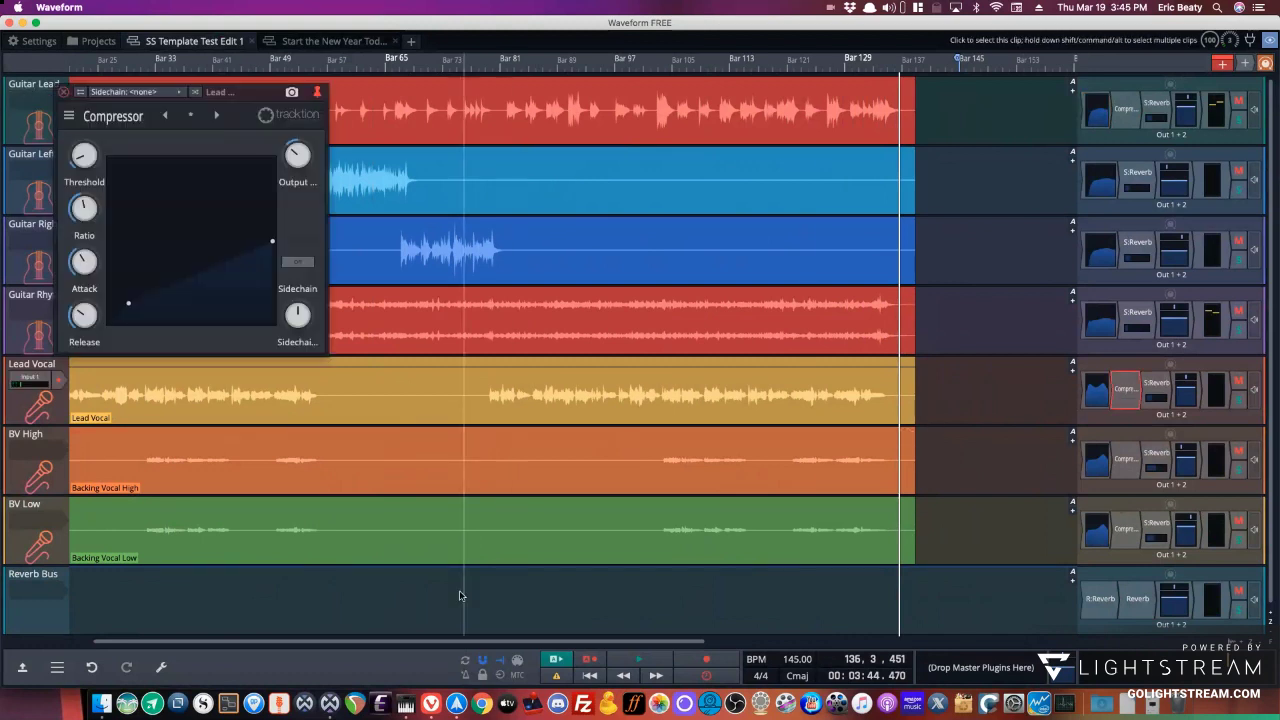
{"action": "left_click_drag", "start_coordinate": [463, 594], "coordinate": [488, 593]}
{"action": "key", "text": "space"}
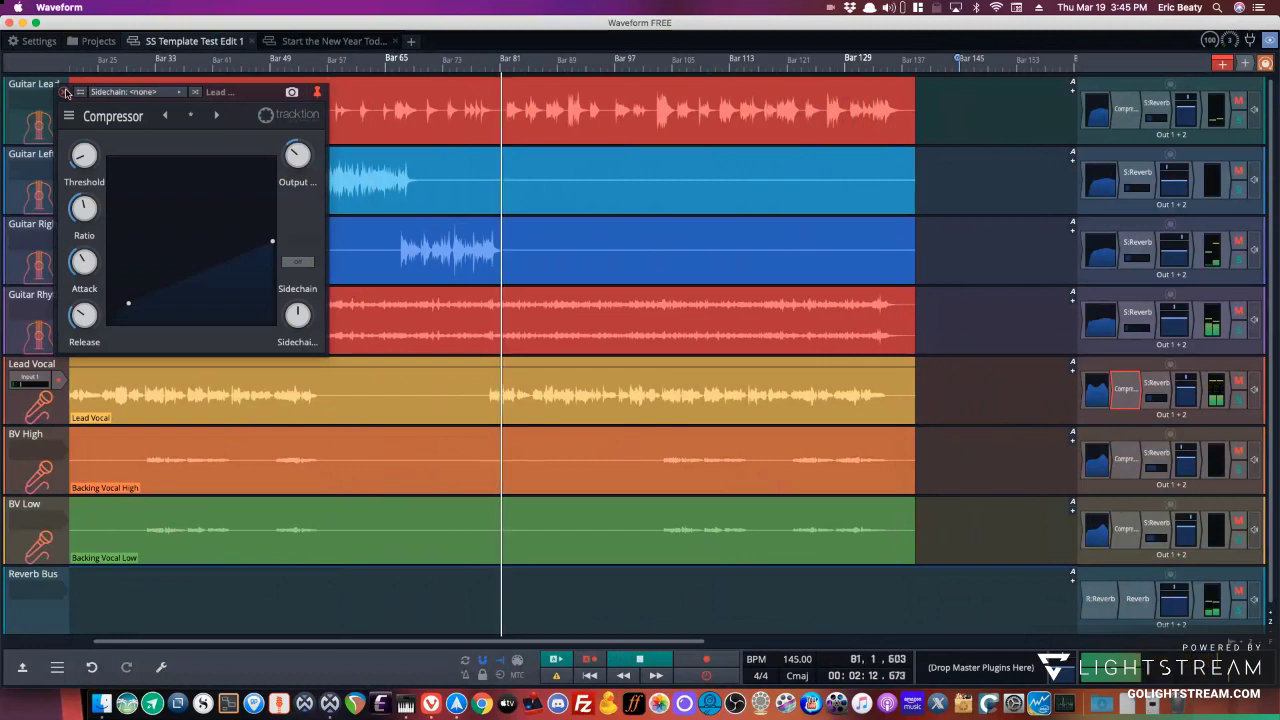
{"action": "key", "text": "space"}
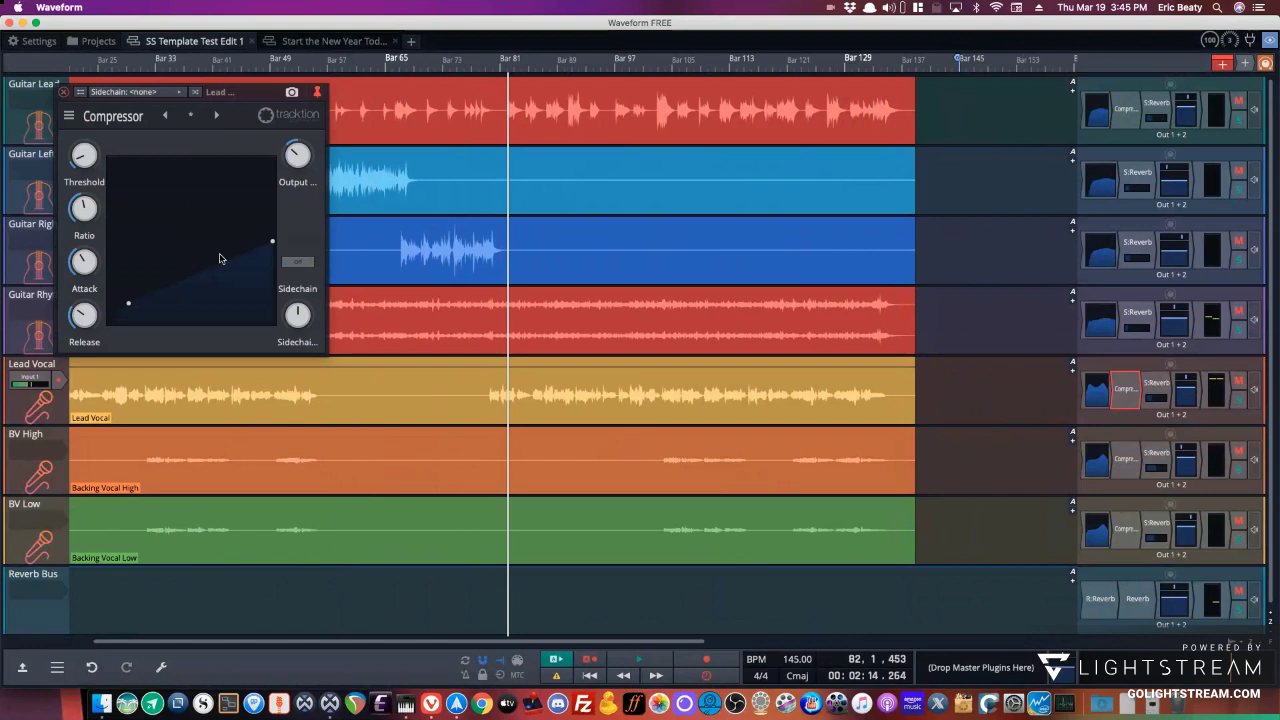
{"action": "left_click", "coordinate": [63, 93]}
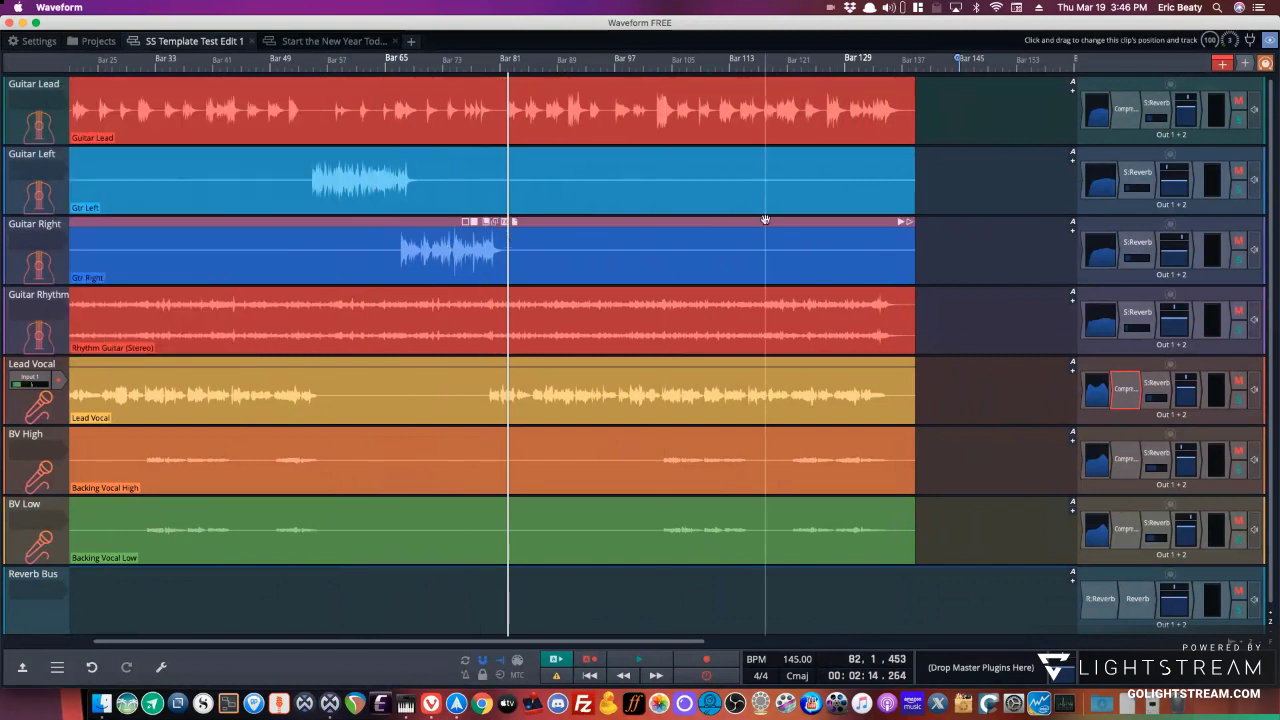
Trim the end of the Guitar Right clip to about bar 82 and split the clip just before its audible part near bar 65.
{"action": "left_click_drag", "start_coordinate": [906, 226], "coordinate": [511, 228]}
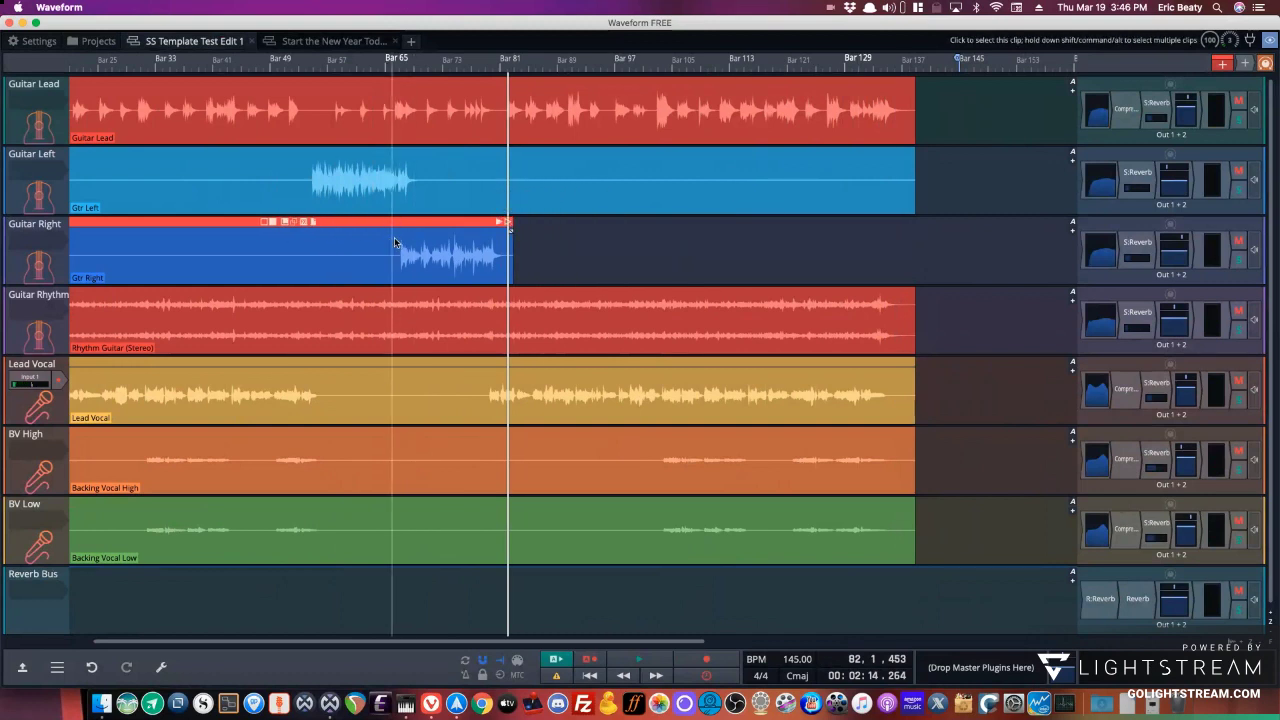
{"action": "left_click", "coordinate": [397, 243]}
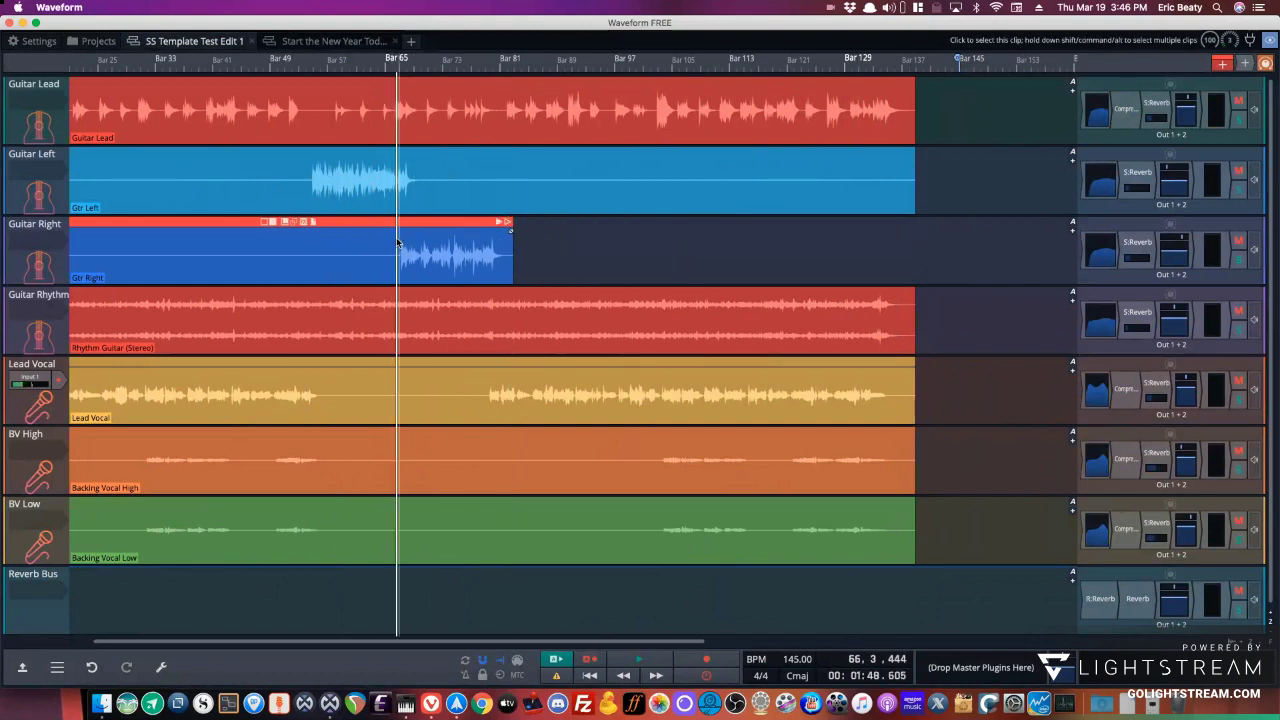
{"action": "key", "text": "super+t"}
{"action": "key", "text": "Delete"}
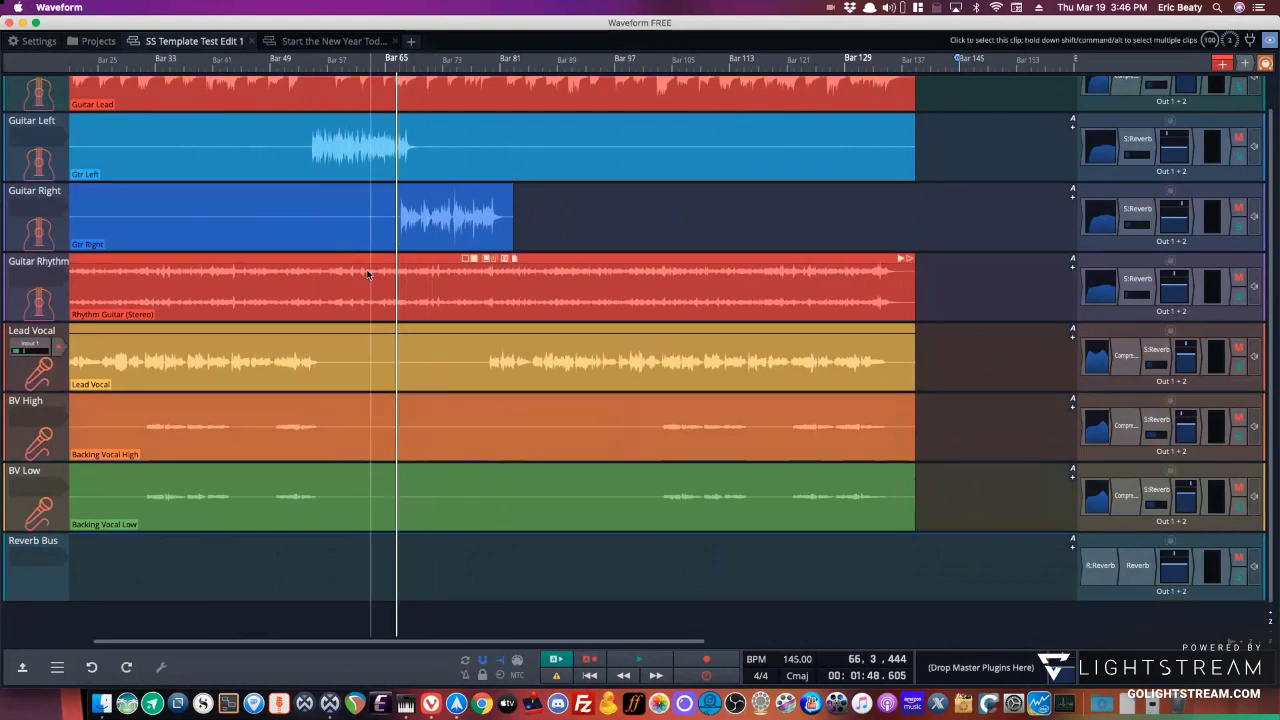
{"action": "left_click", "coordinate": [392, 205]}
{"action": "key", "text": "s"}
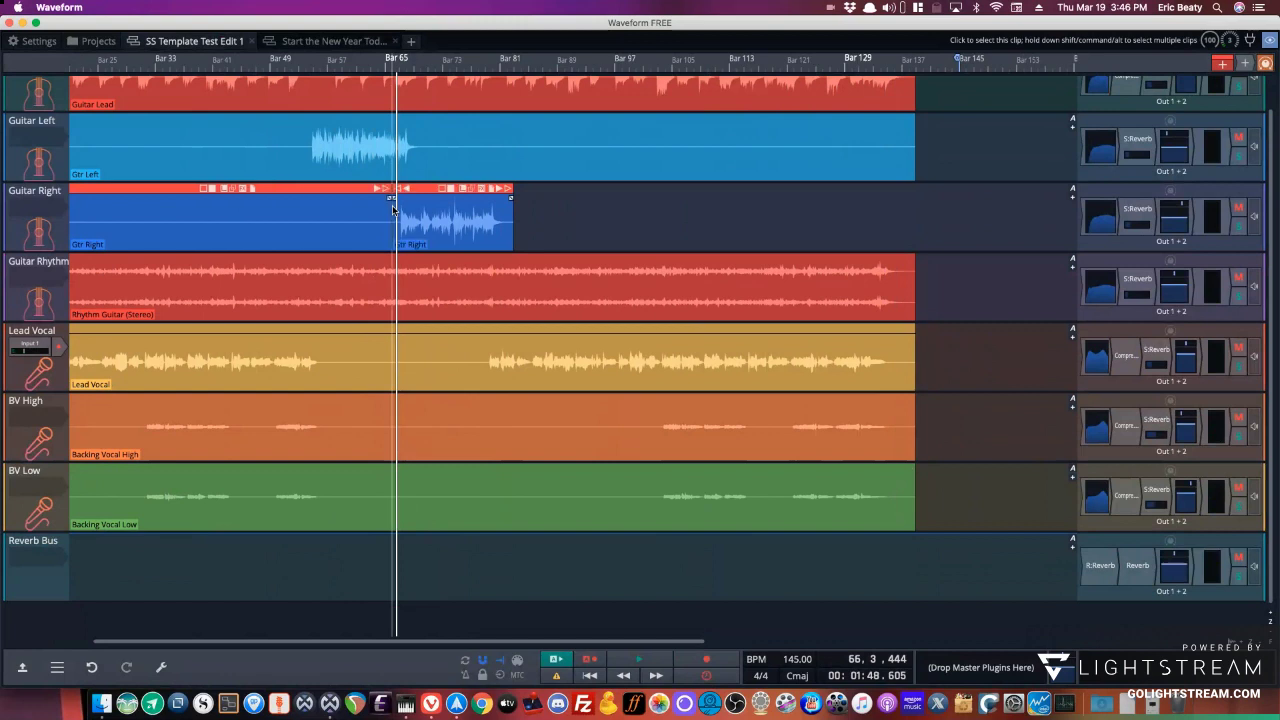
Delete the silent clip before bar 65 on Guitar Right and add short fades to the remaining clip's ends.
{"action": "left_click", "coordinate": [315, 219]}
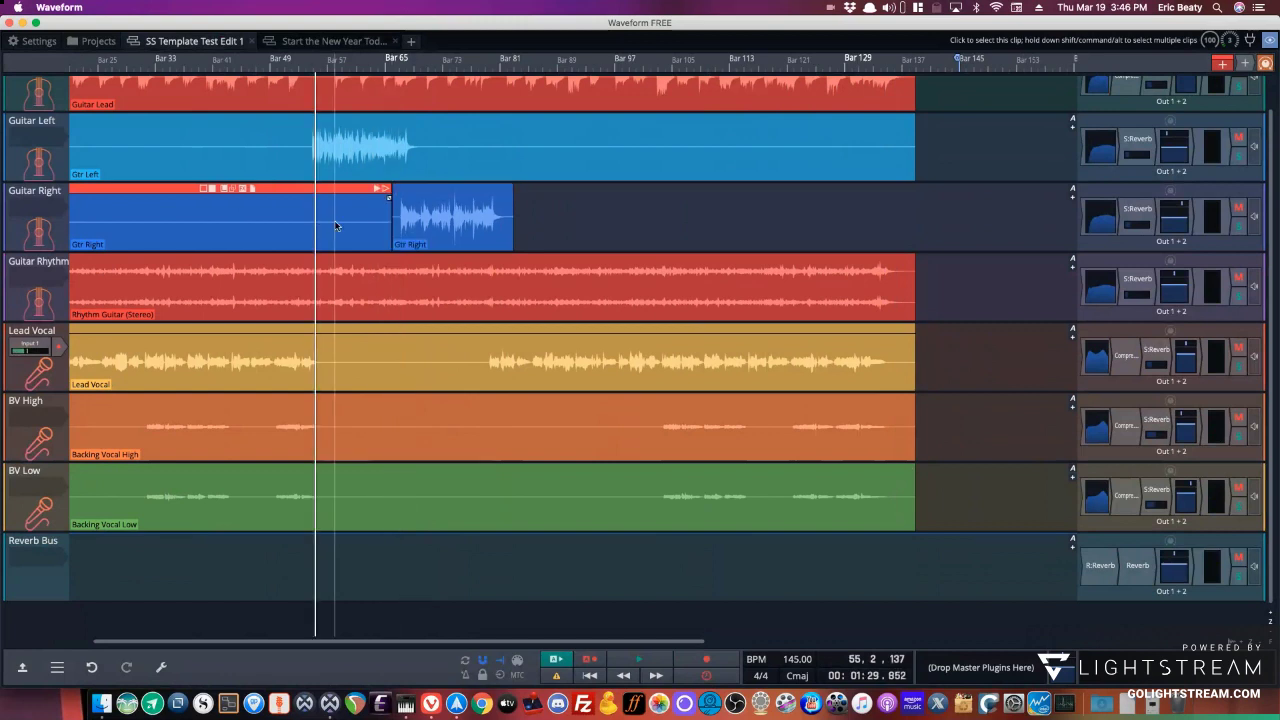
{"action": "key", "text": "Delete"}
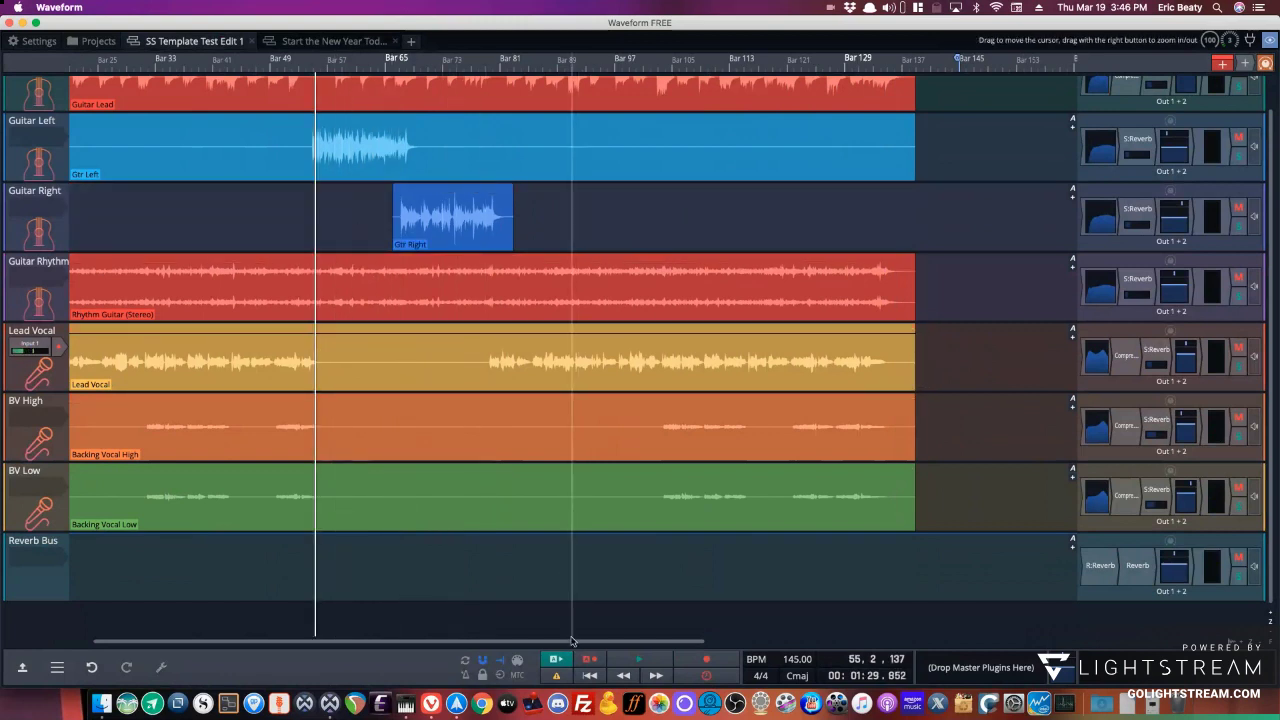
{"action": "left_click_drag", "start_coordinate": [572, 641], "coordinate": [286, 623]}
{"action": "key", "text": "super+z"}
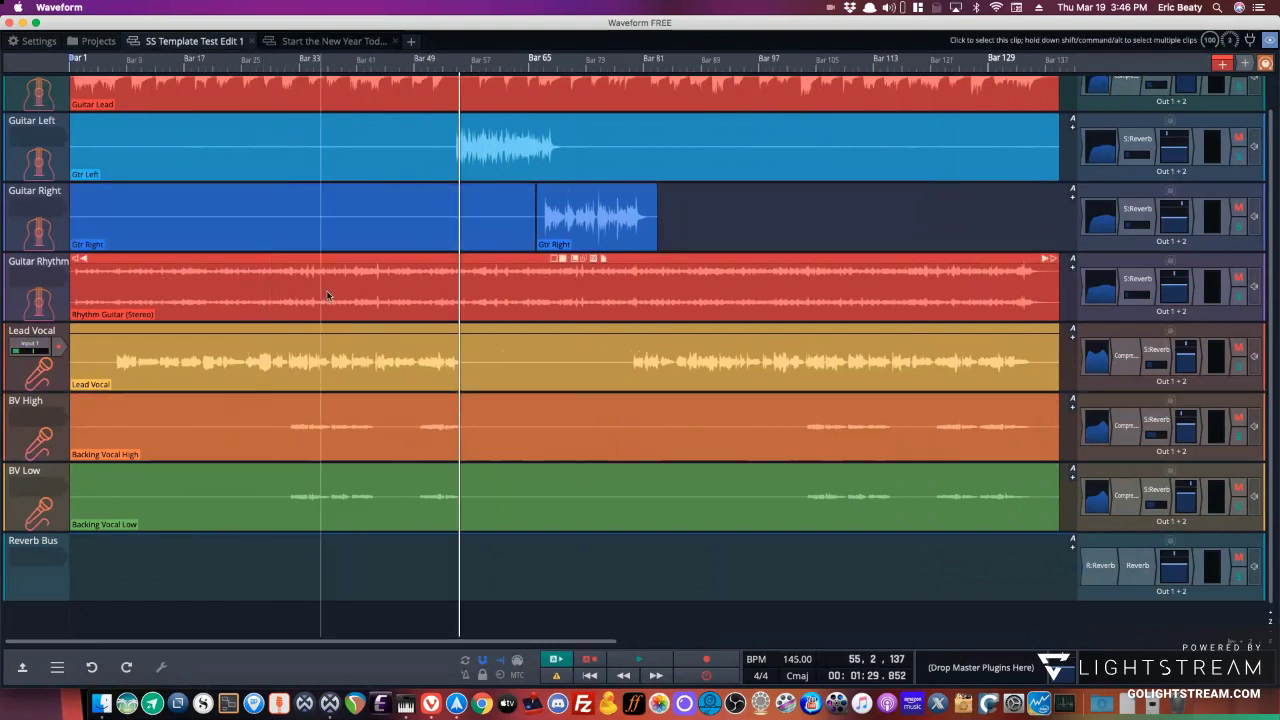
{"action": "left_click", "coordinate": [309, 199]}
{"action": "key", "text": "Delete"}
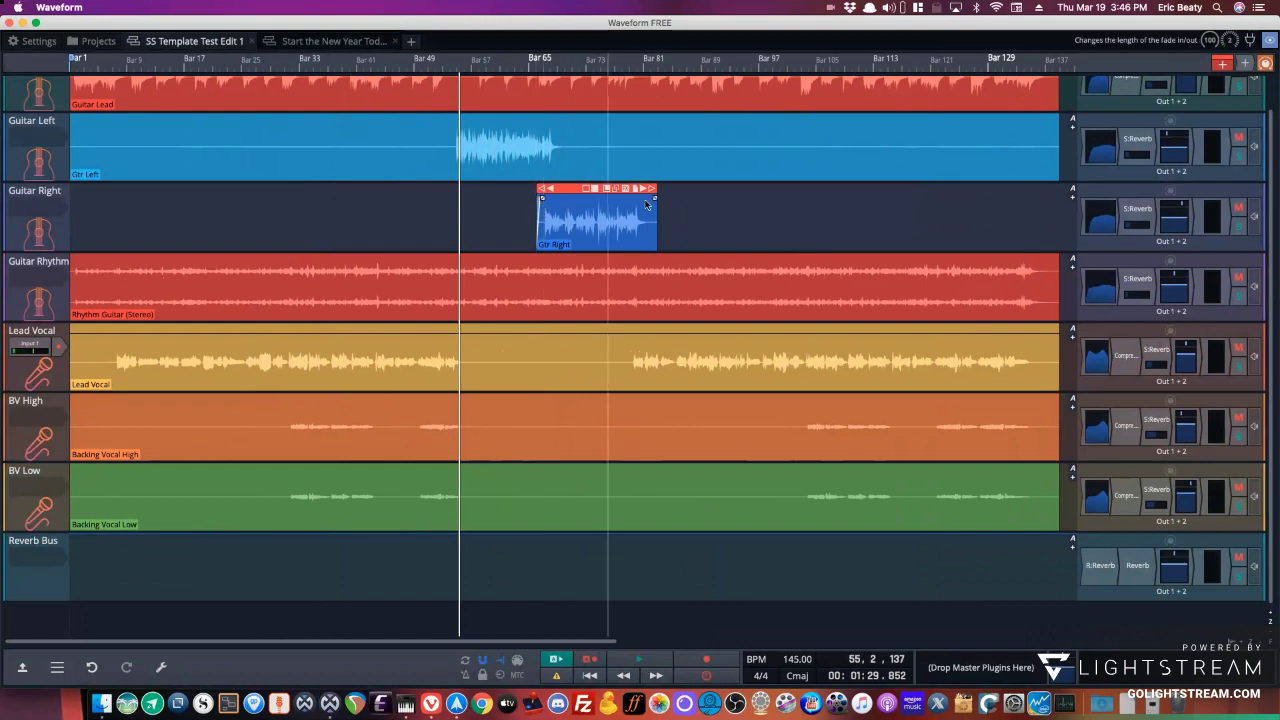
{"action": "left_click_drag", "start_coordinate": [647, 204], "coordinate": [656, 201]}
{"action": "left_click", "coordinate": [700, 290]}
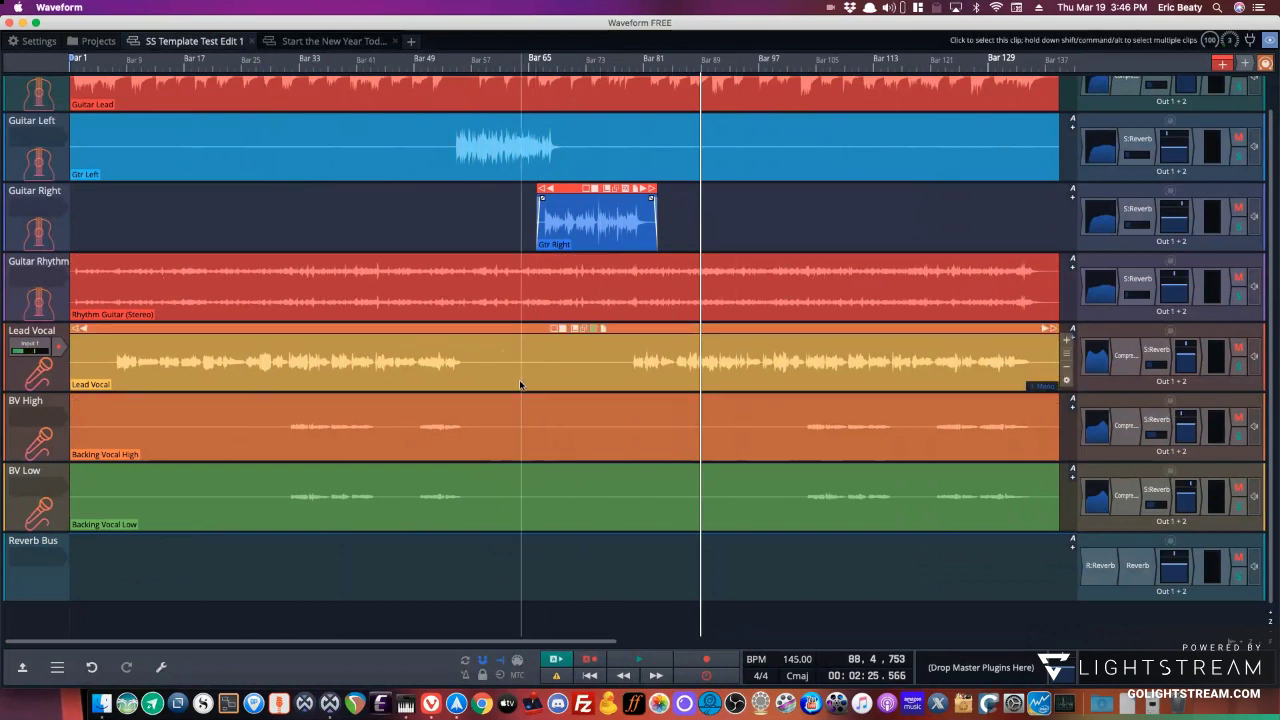
Listen to the Guitar Lead part from about bar 89, bar 103 and bar 82, and stop playback.
{"action": "scroll", "coordinate": [519, 382], "scroll_direction": "up", "scroll_amount": 2}
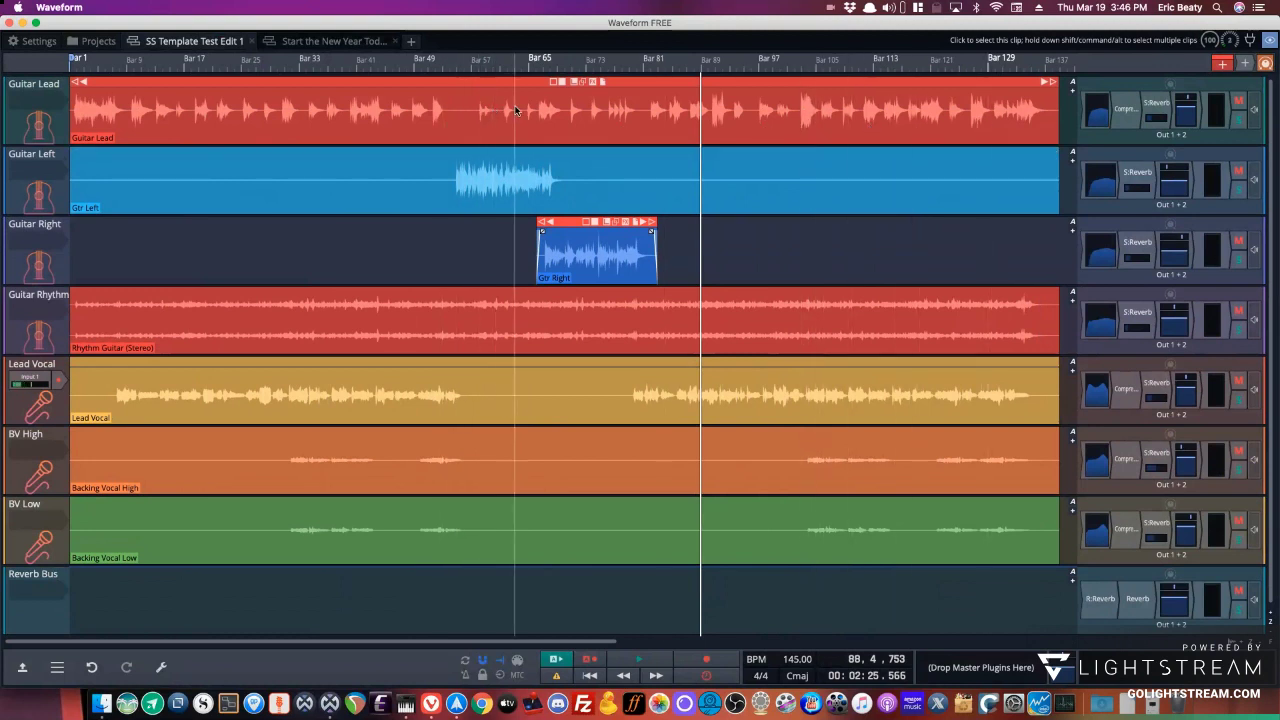
{"action": "left_click", "coordinate": [801, 115]}
{"action": "key", "text": "space"}
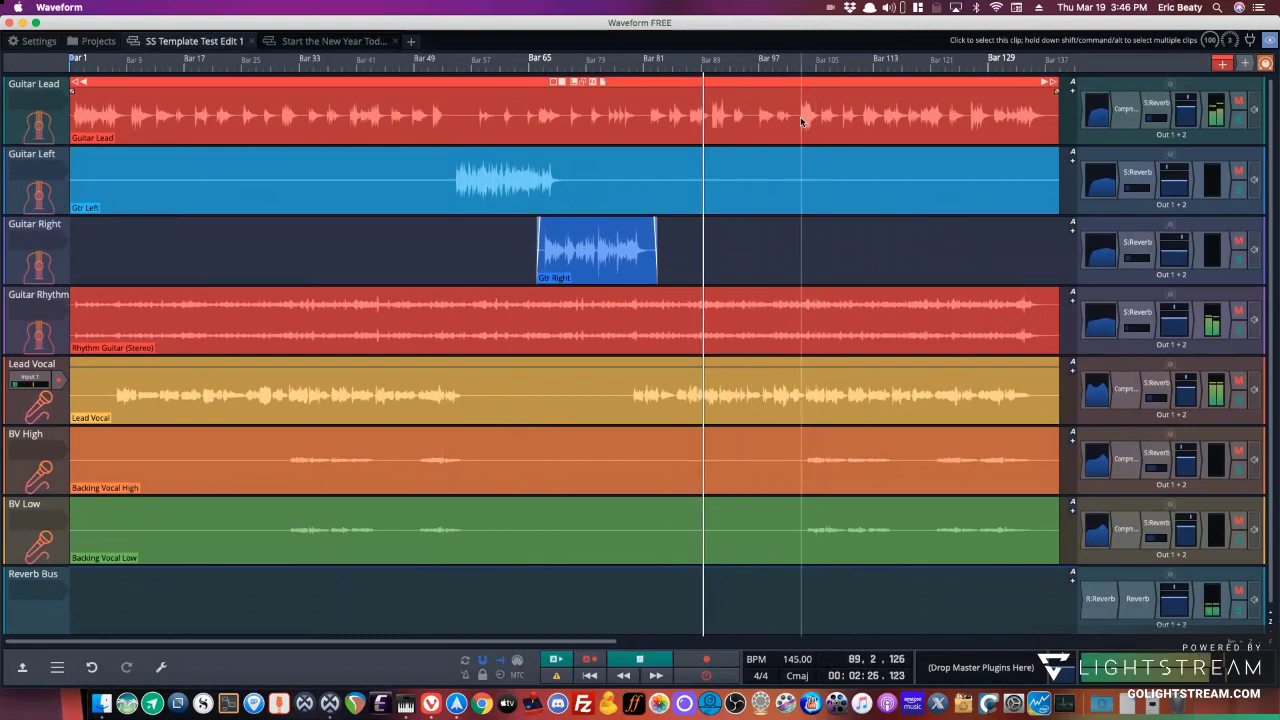
{"action": "left_click", "coordinate": [798, 125]}
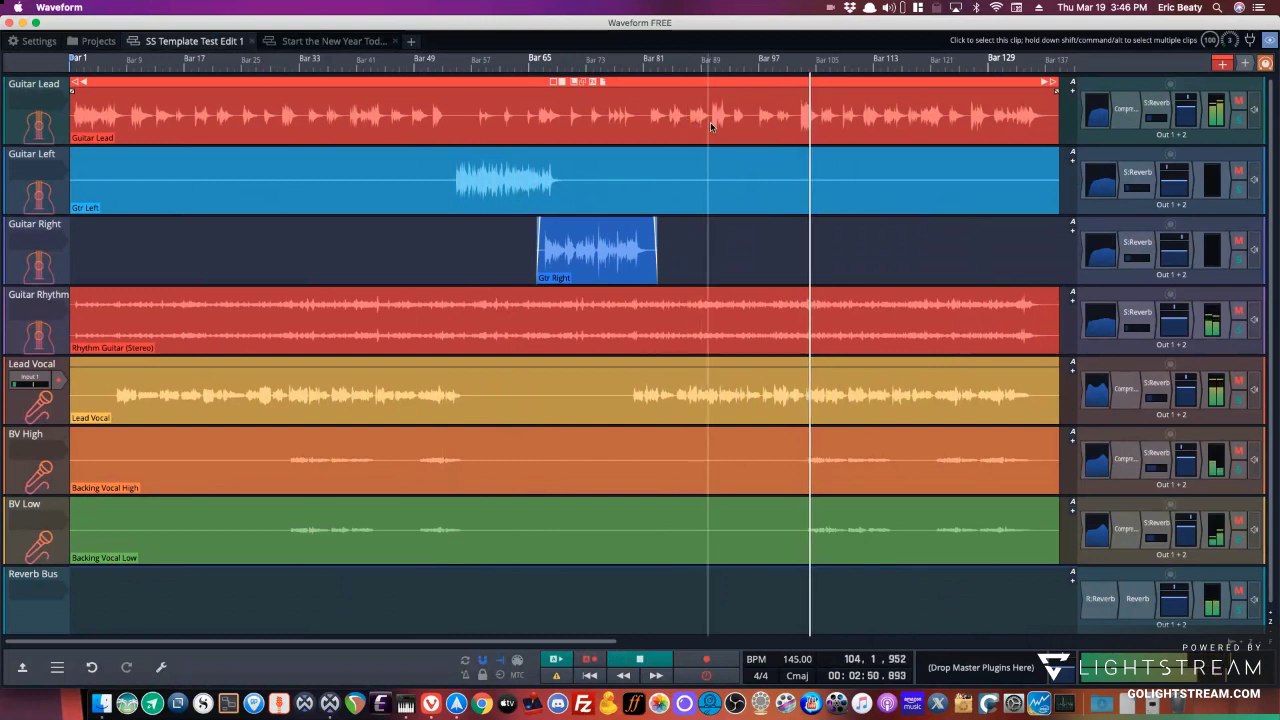
{"action": "left_click", "coordinate": [651, 126]}
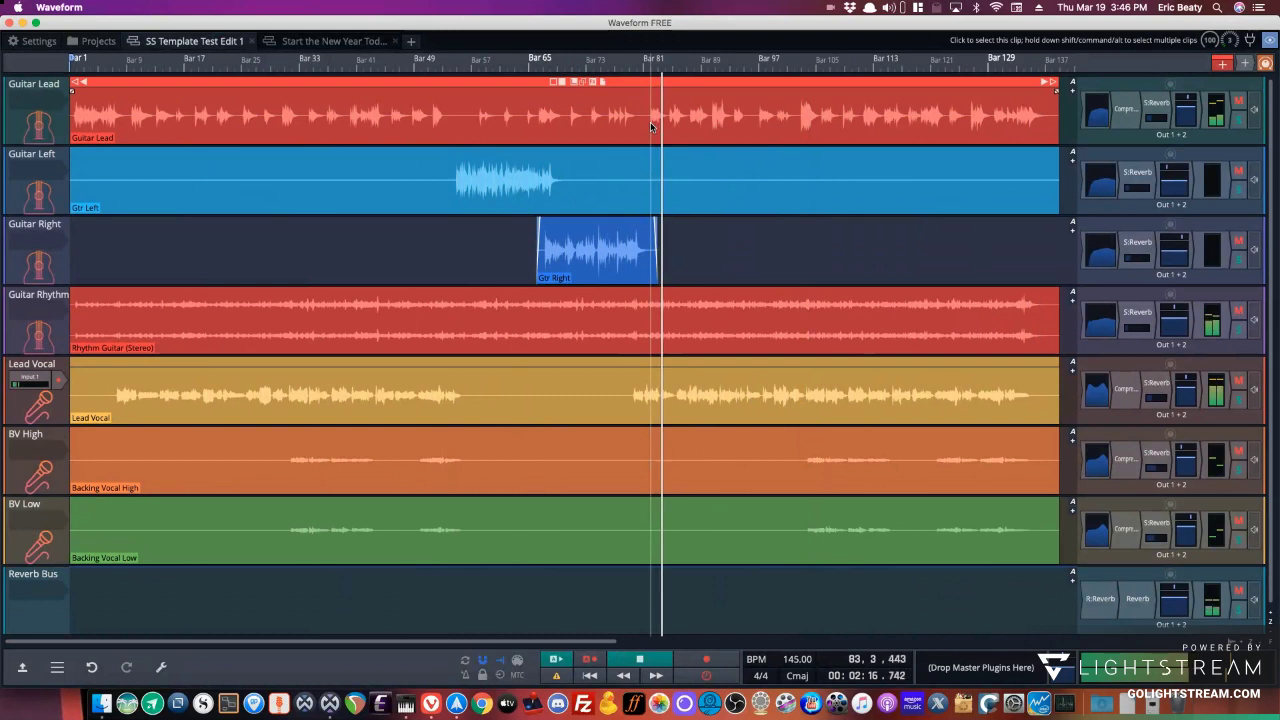
{"action": "key", "text": "space"}
During playback, try a threshold of -8.44 dB in the Guitar Lead compressor and load the Tracktion Compressor: Brass/Guitar preset.
{"action": "double_click", "coordinate": [1121, 113]}
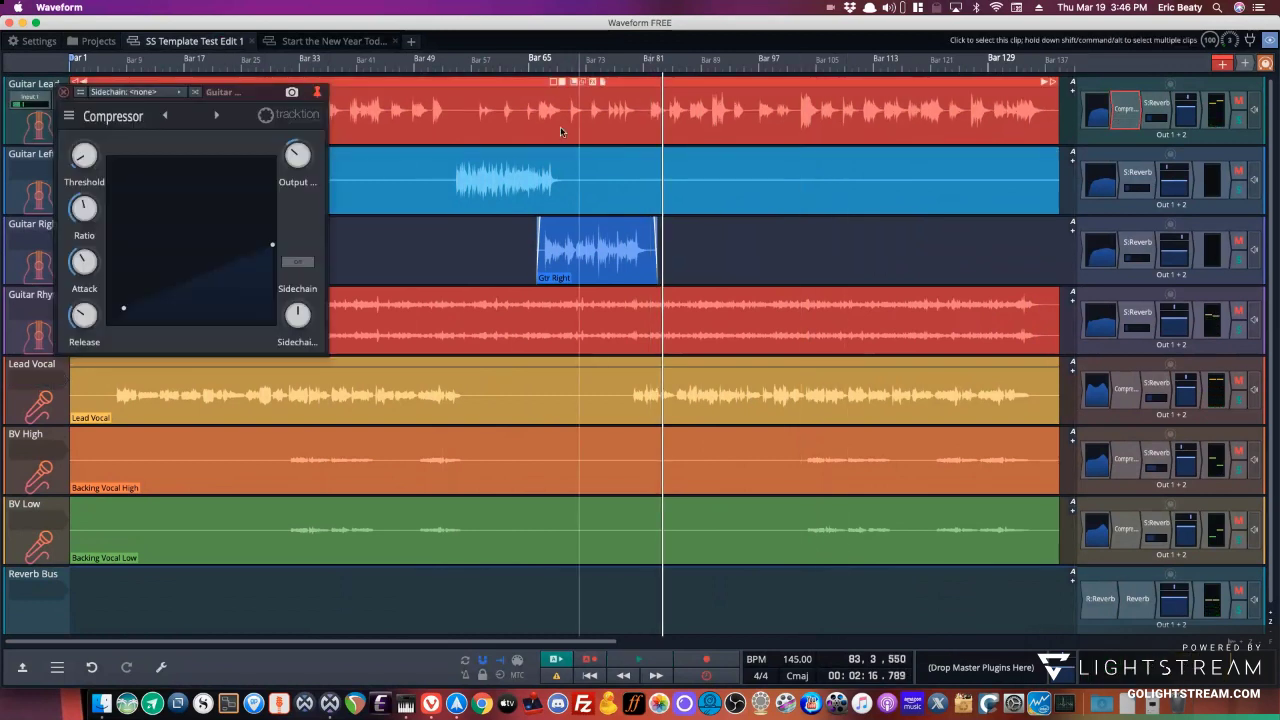
{"action": "key", "text": "space"}
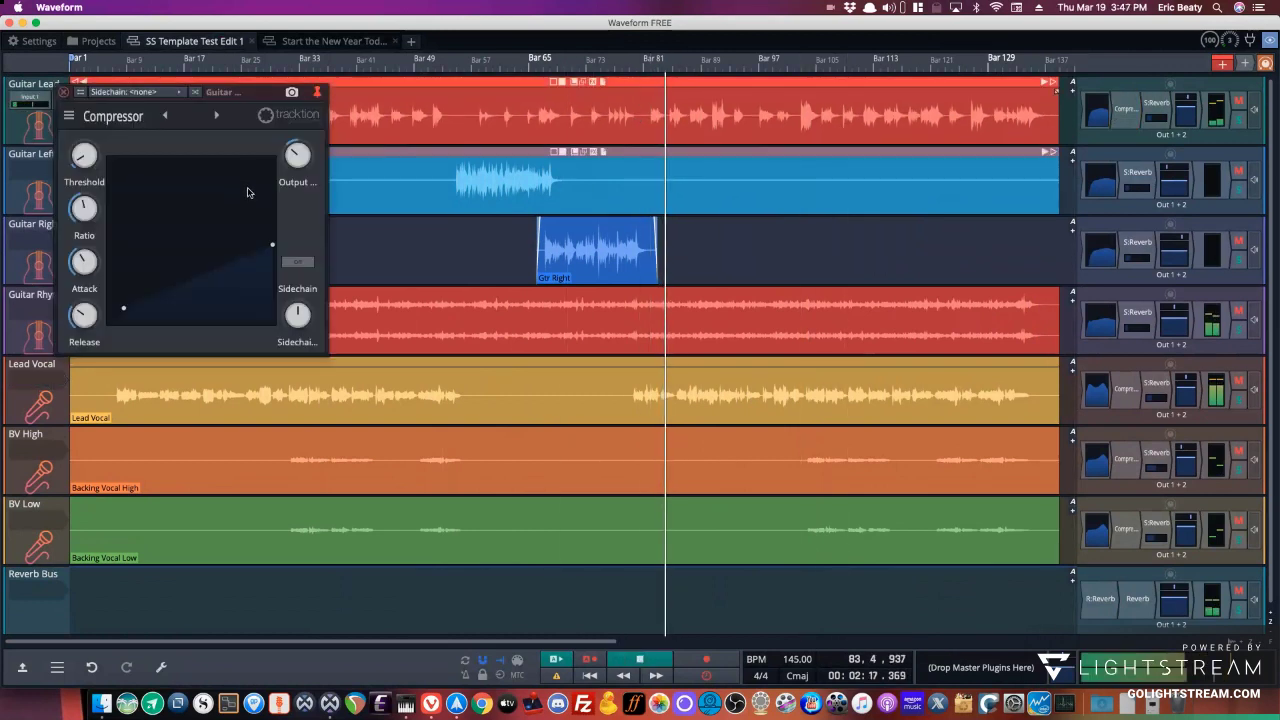
{"action": "left_click_drag", "start_coordinate": [88, 168], "coordinate": [87, 119]}
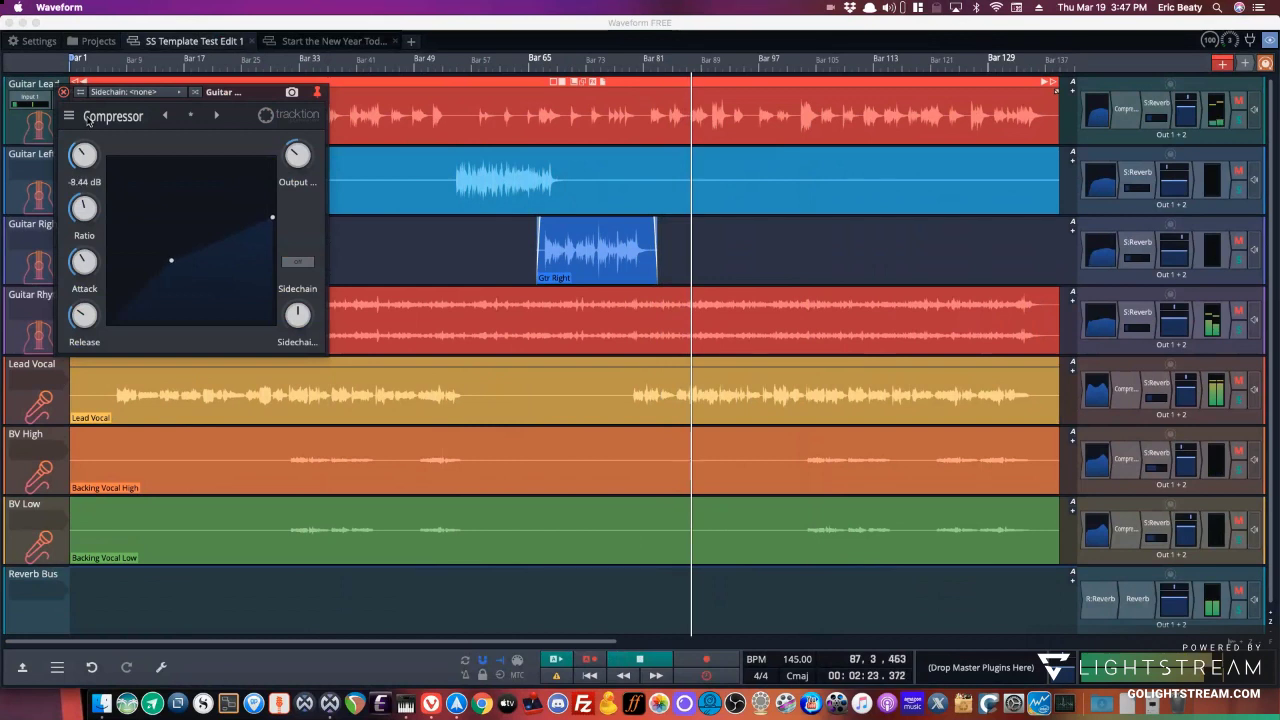
{"action": "left_click", "coordinate": [195, 114]}
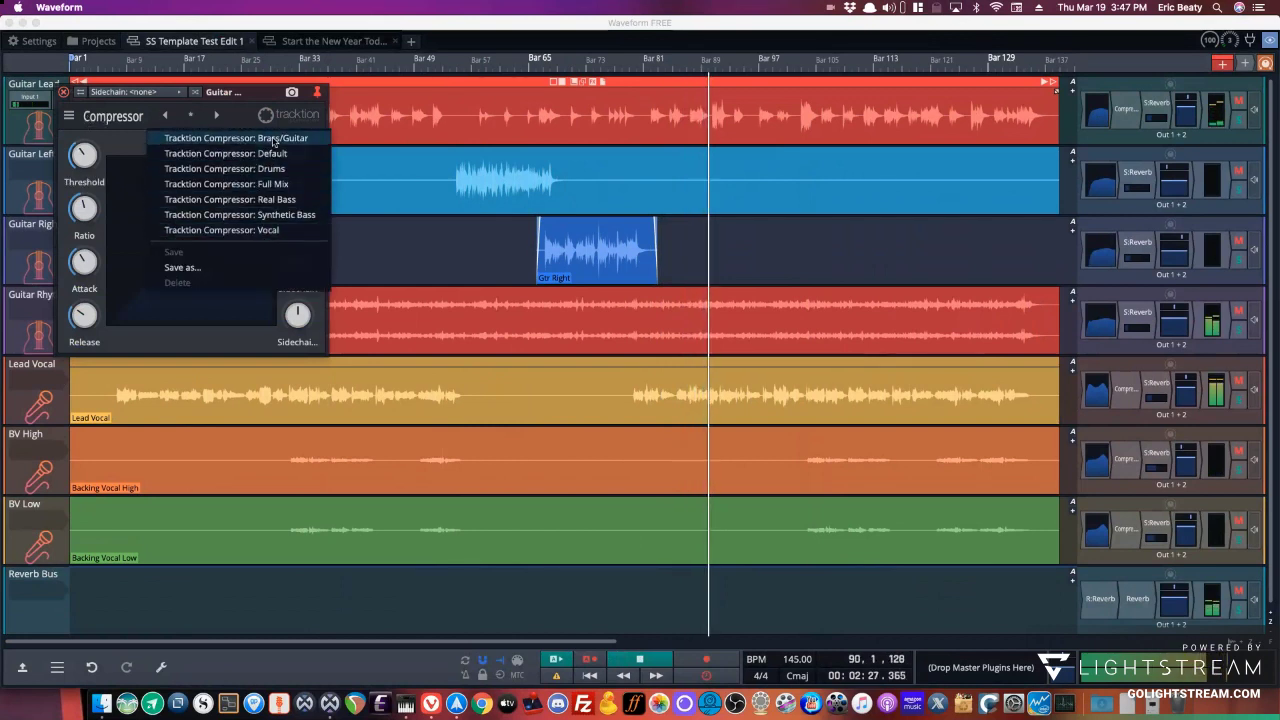
{"action": "left_click", "coordinate": [216, 142]}
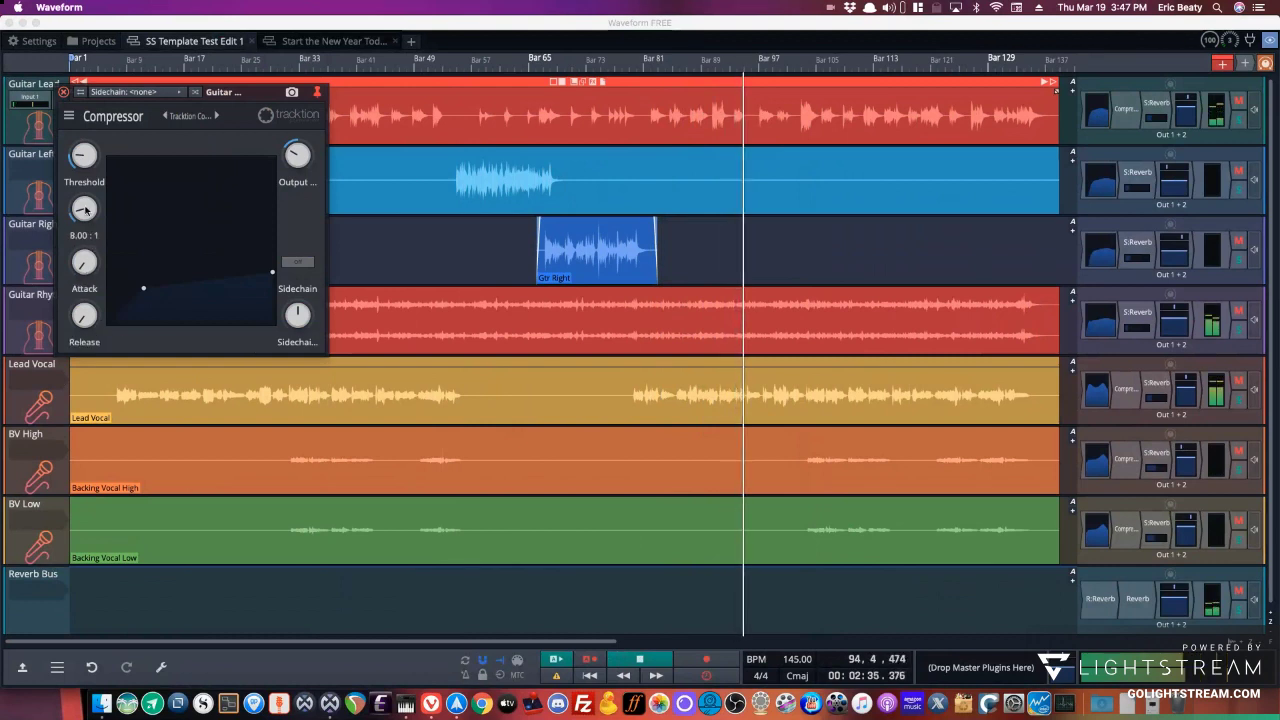
Set the Guitar Lead compressor's threshold to -10.42 dB and lengthen its attack and release times.
{"action": "mouse_move", "coordinate": [85, 167]}
{"action": "left_mouse_down"}
{"action": "mouse_move", "coordinate": [95, 83]}
{"action": "mouse_move", "coordinate": [86, 158]}
{"action": "left_mouse_up"}
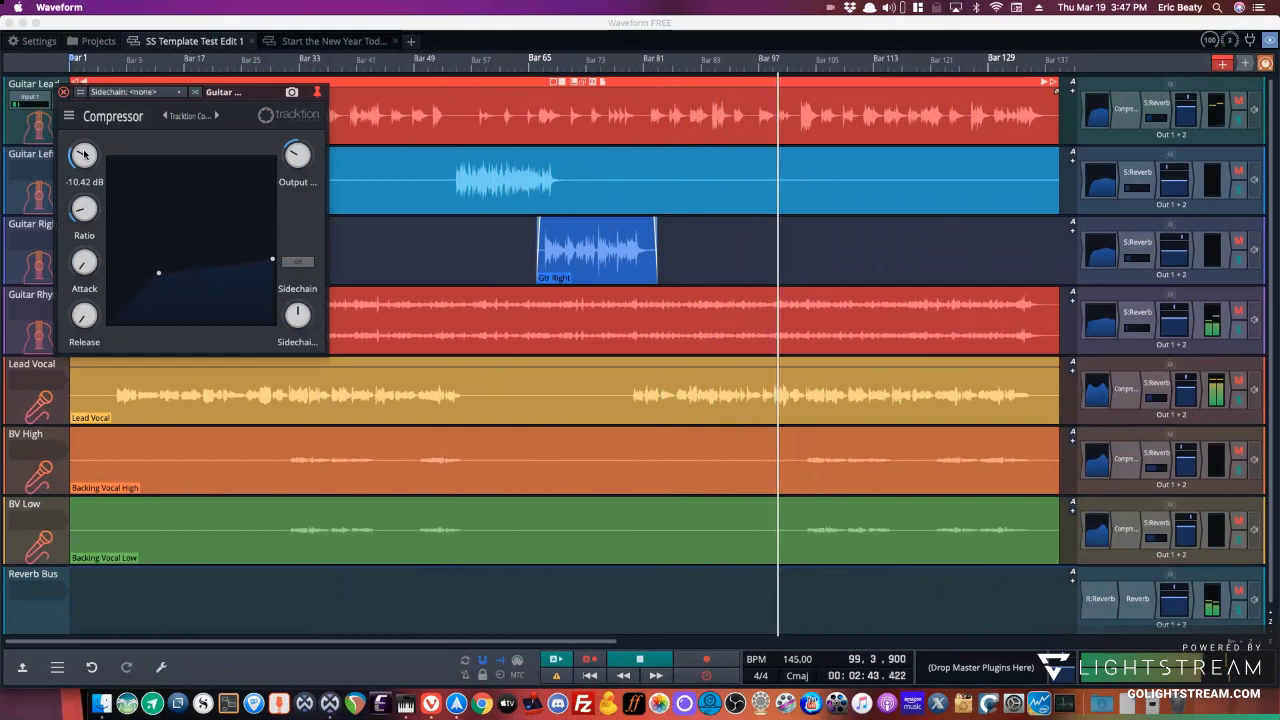
{"action": "mouse_move", "coordinate": [307, 157]}
{"action": "mouse_move", "coordinate": [80, 324]}
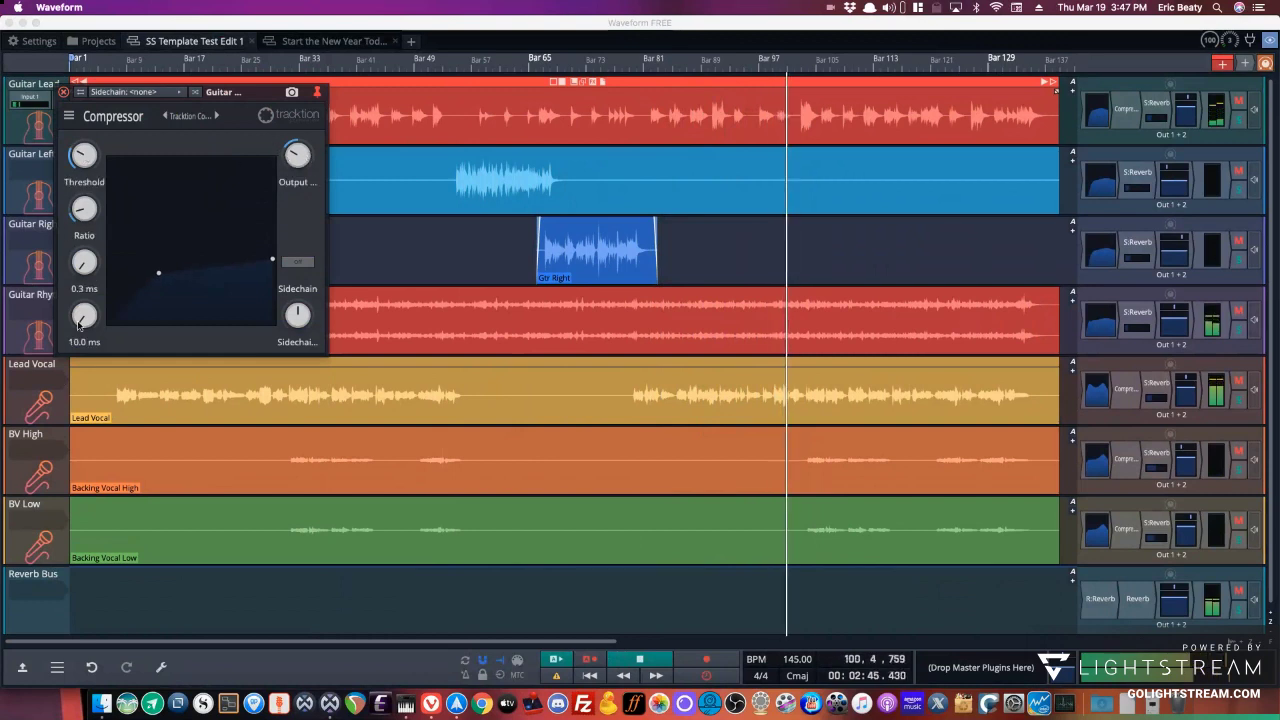
{"action": "left_click_drag", "start_coordinate": [82, 320], "coordinate": [83, 305]}
{"action": "mouse_move", "coordinate": [88, 275]}
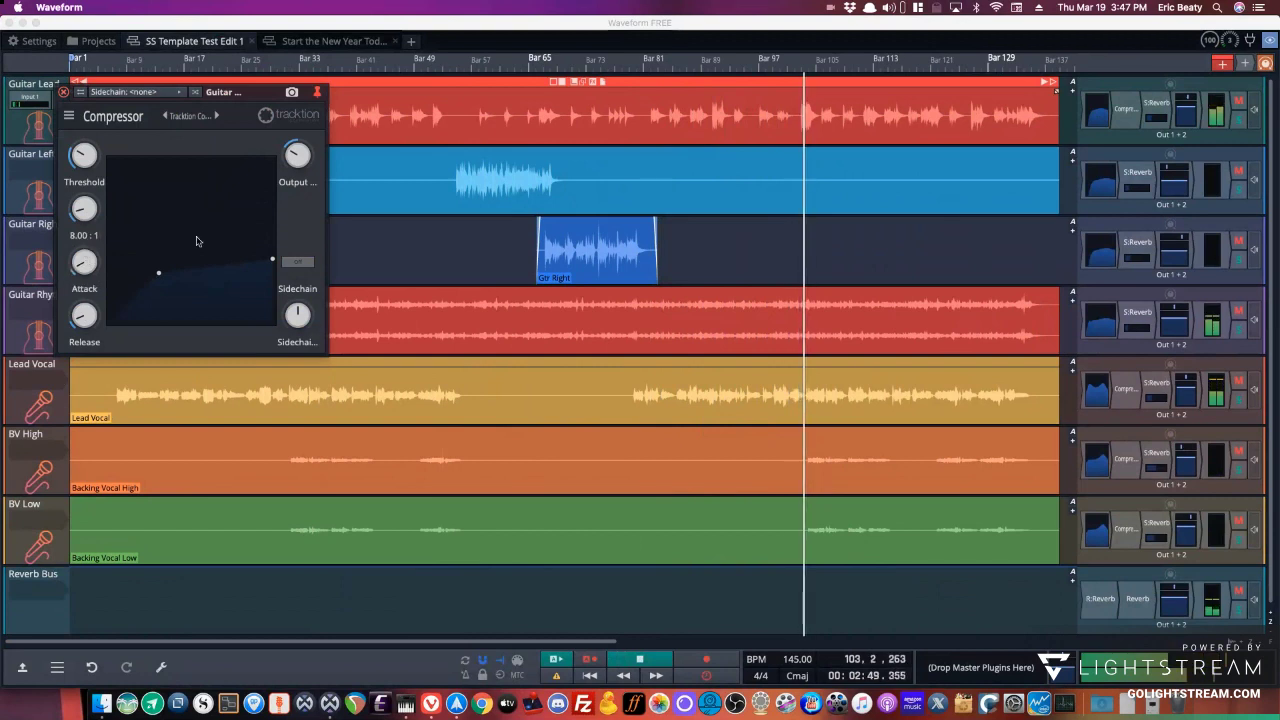
Set the Guitar Lead compressor's threshold to -9.89 dB while trying its sidechain on and back off, and stop playback.
{"action": "left_click", "coordinate": [298, 264]}
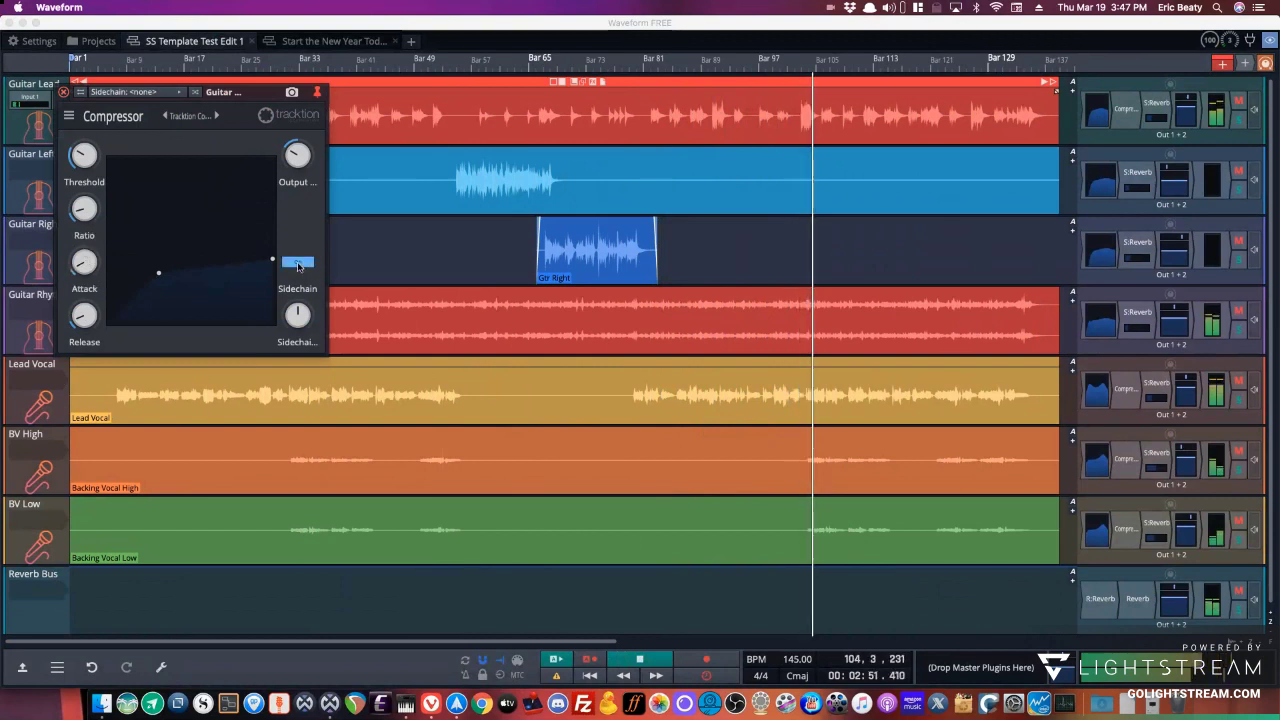
{"action": "mouse_move", "coordinate": [84, 157]}
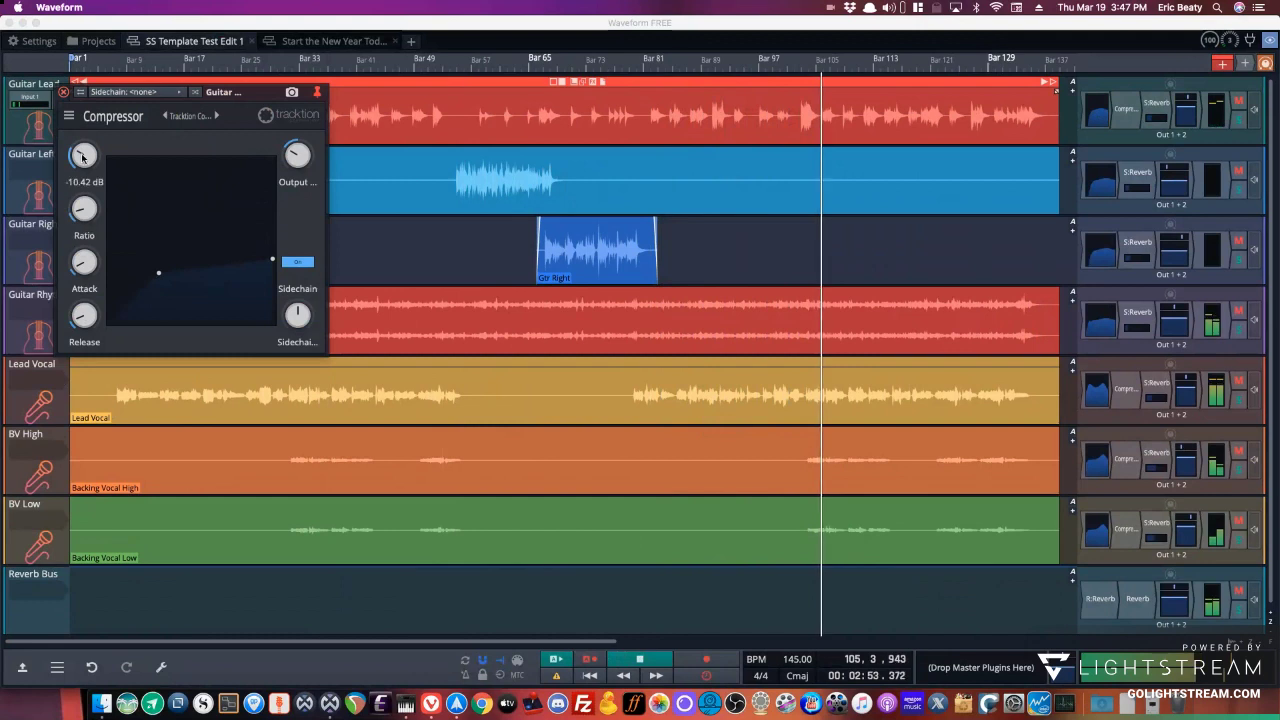
{"action": "left_click_drag", "start_coordinate": [84, 157], "coordinate": [84, 140]}
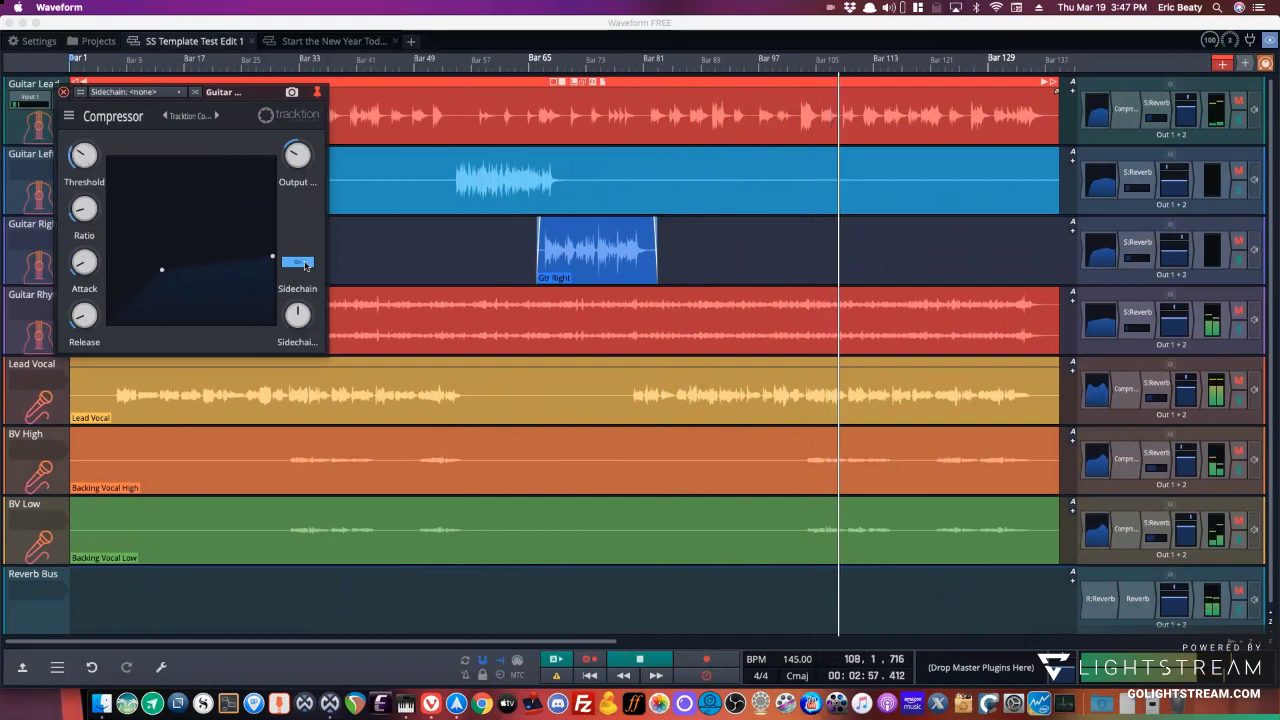
{"action": "left_click", "coordinate": [305, 263]}
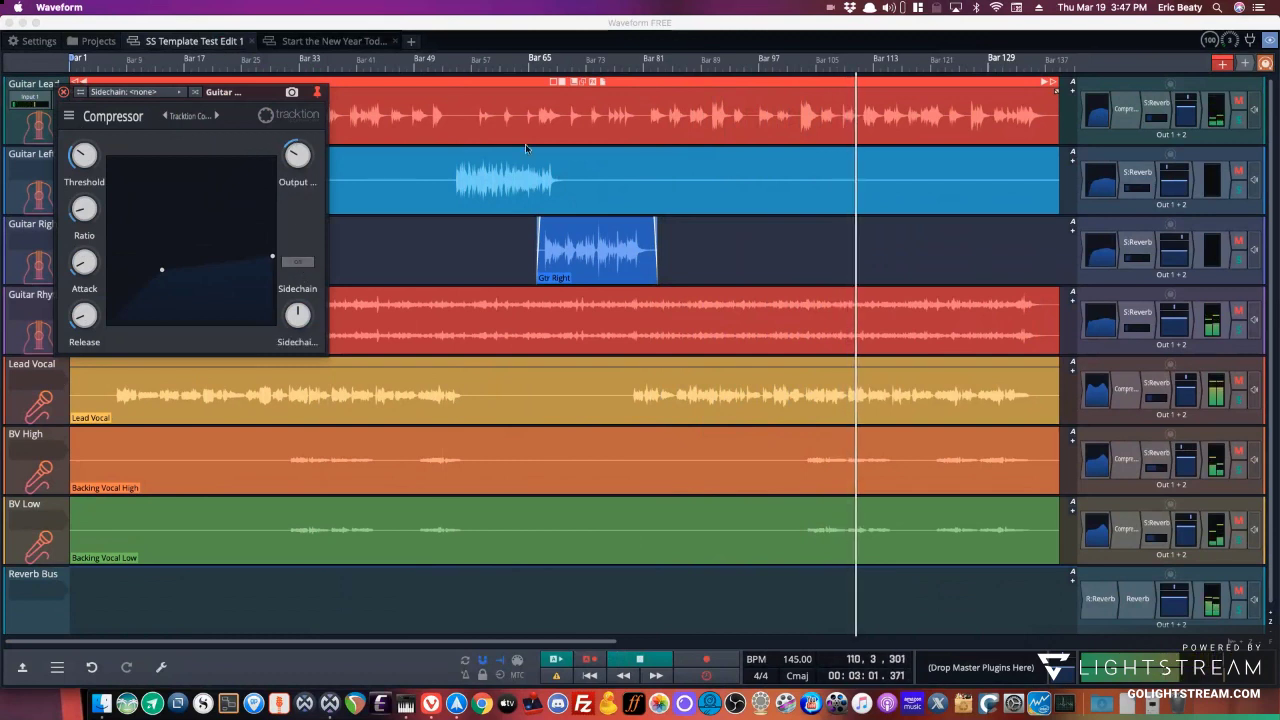
{"action": "key", "text": "space"}
{"action": "mouse_move", "coordinate": [284, 158]}
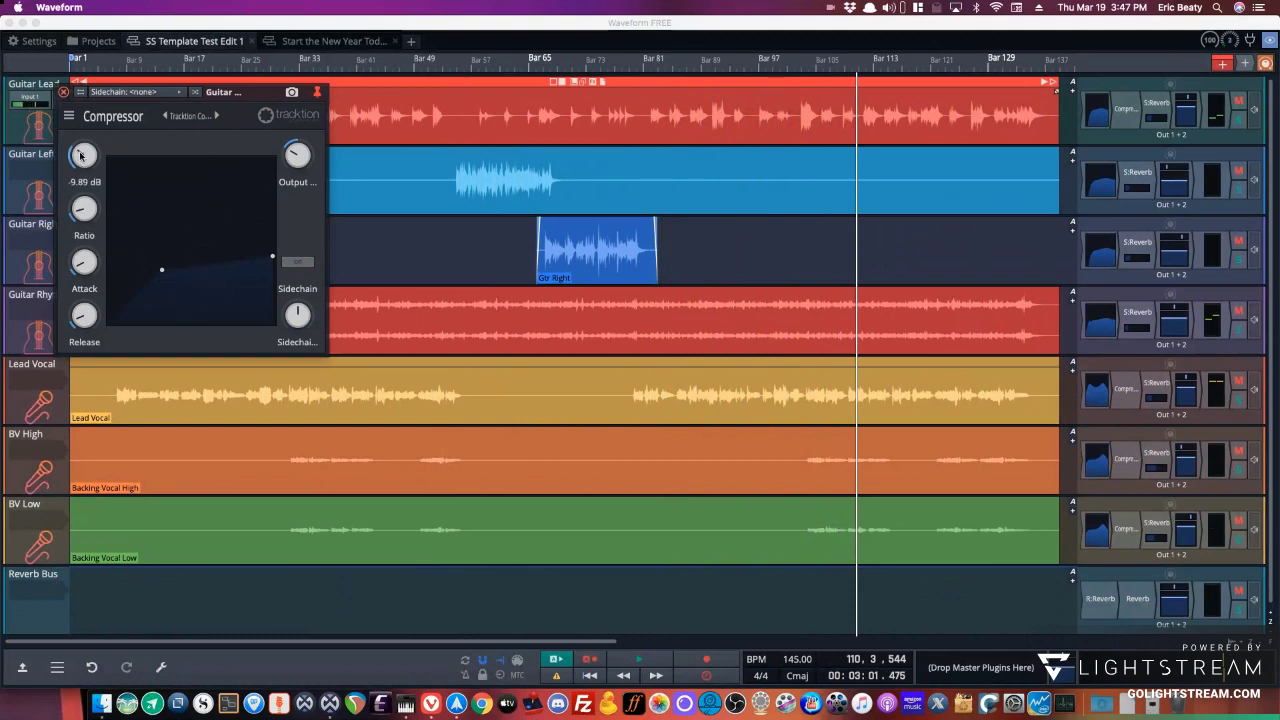
Replace the Guitar Lead track's compressor with a fresh Compressor/Limiter effect from the Waveform plugins.
{"action": "left_click", "coordinate": [63, 92]}
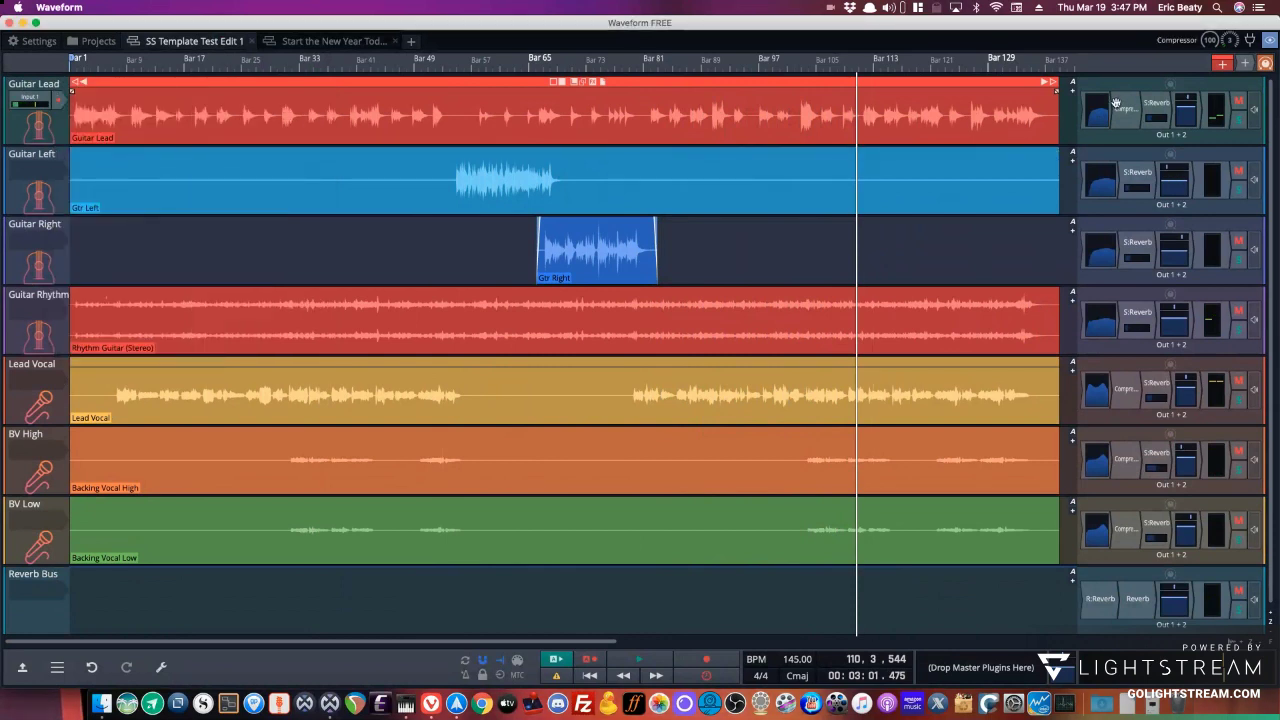
{"action": "right_click", "coordinate": [1116, 103]}
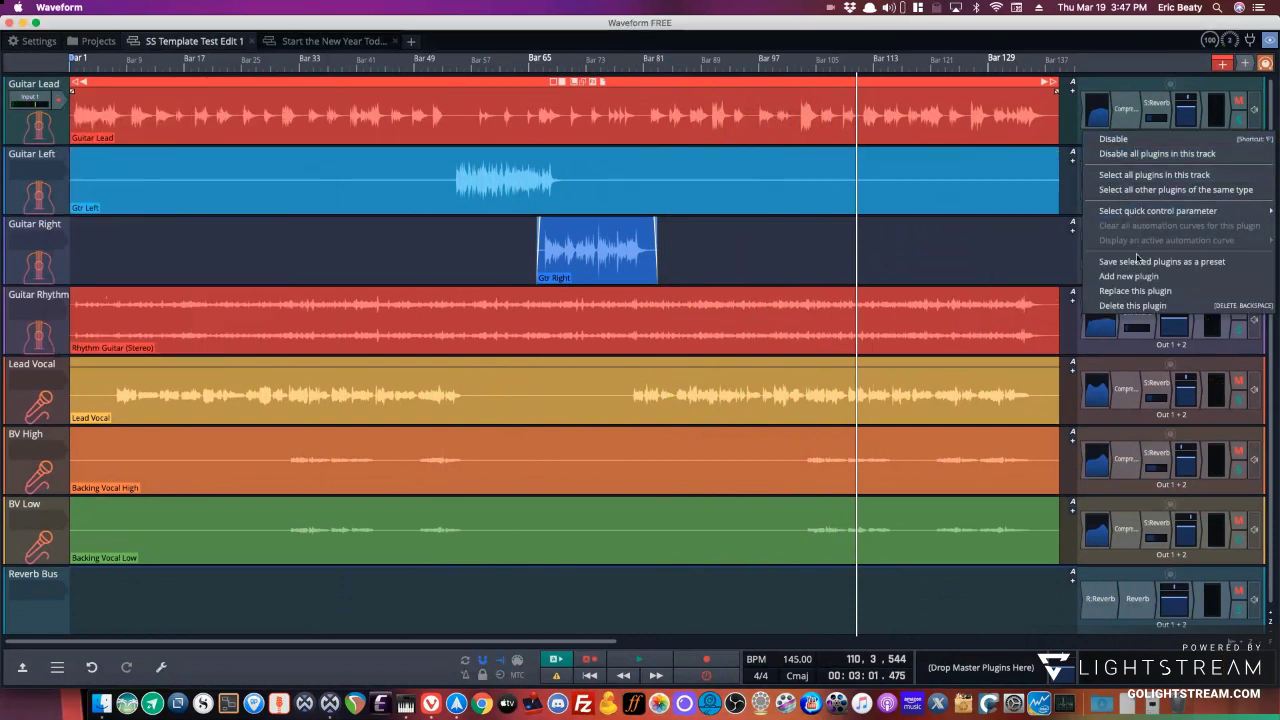
{"action": "left_click", "coordinate": [1138, 290]}
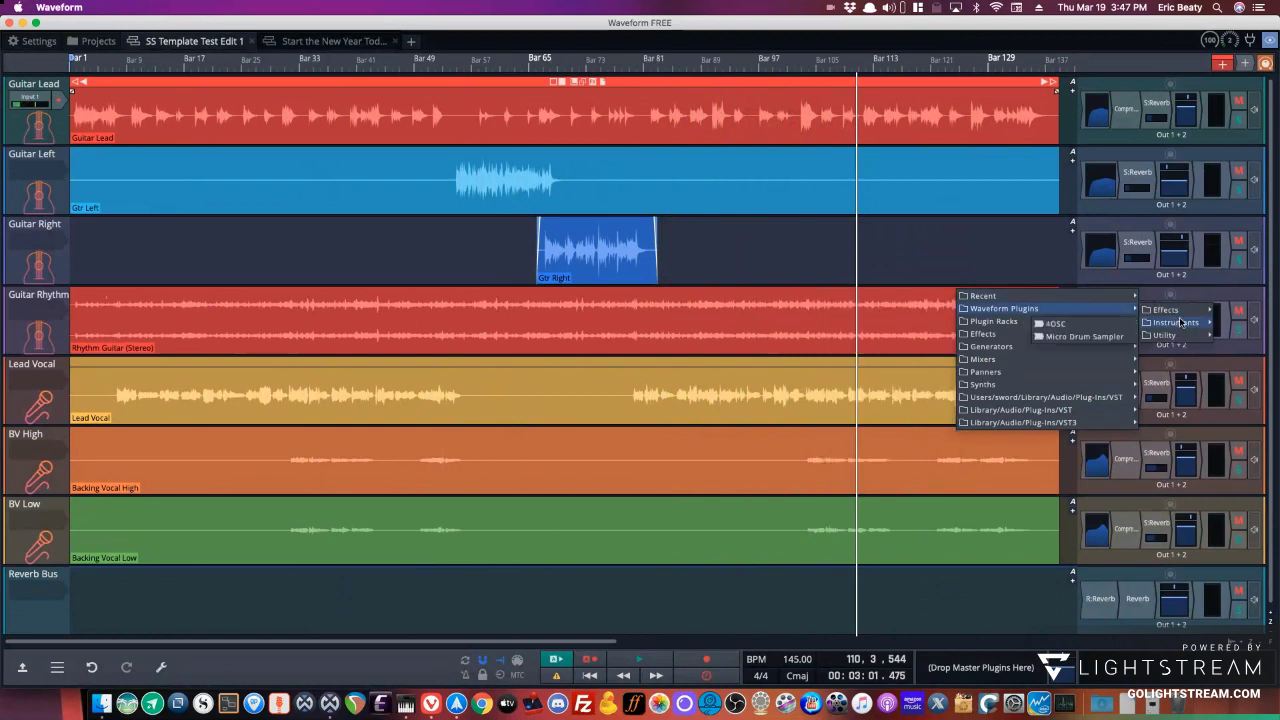
{"action": "mouse_move", "coordinate": [1180, 316]}
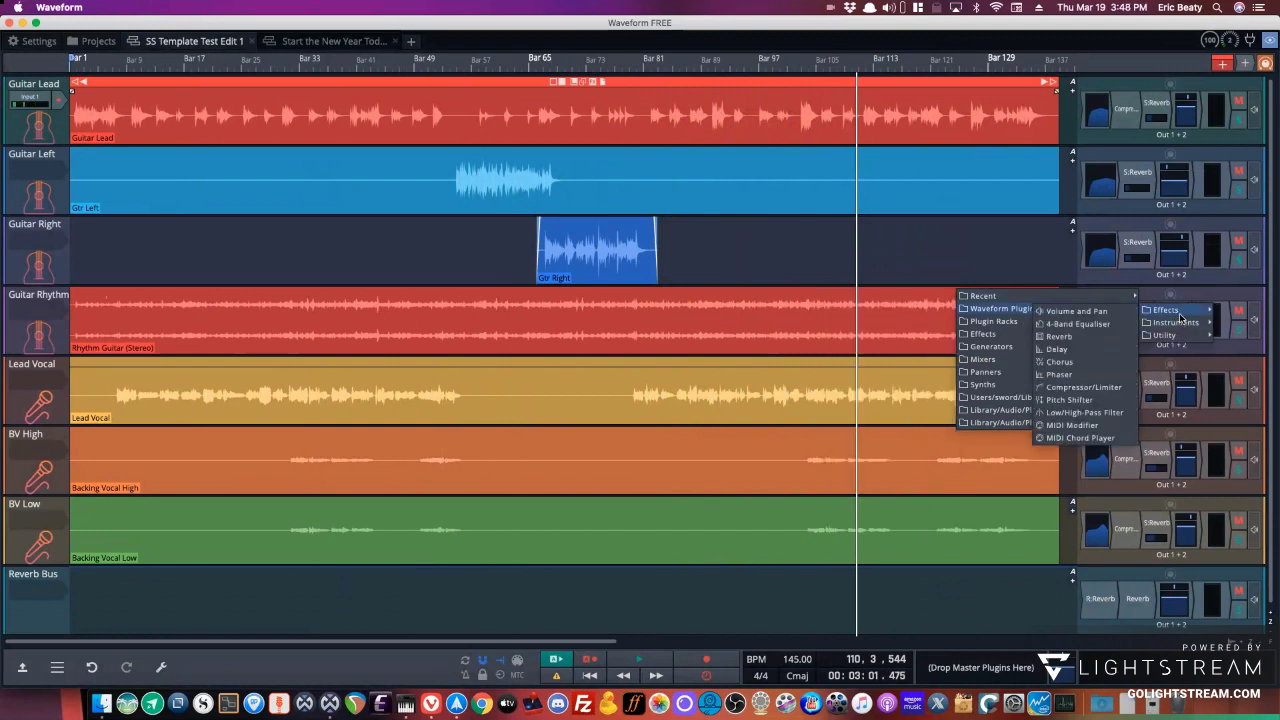
{"action": "left_click", "coordinate": [1086, 389]}
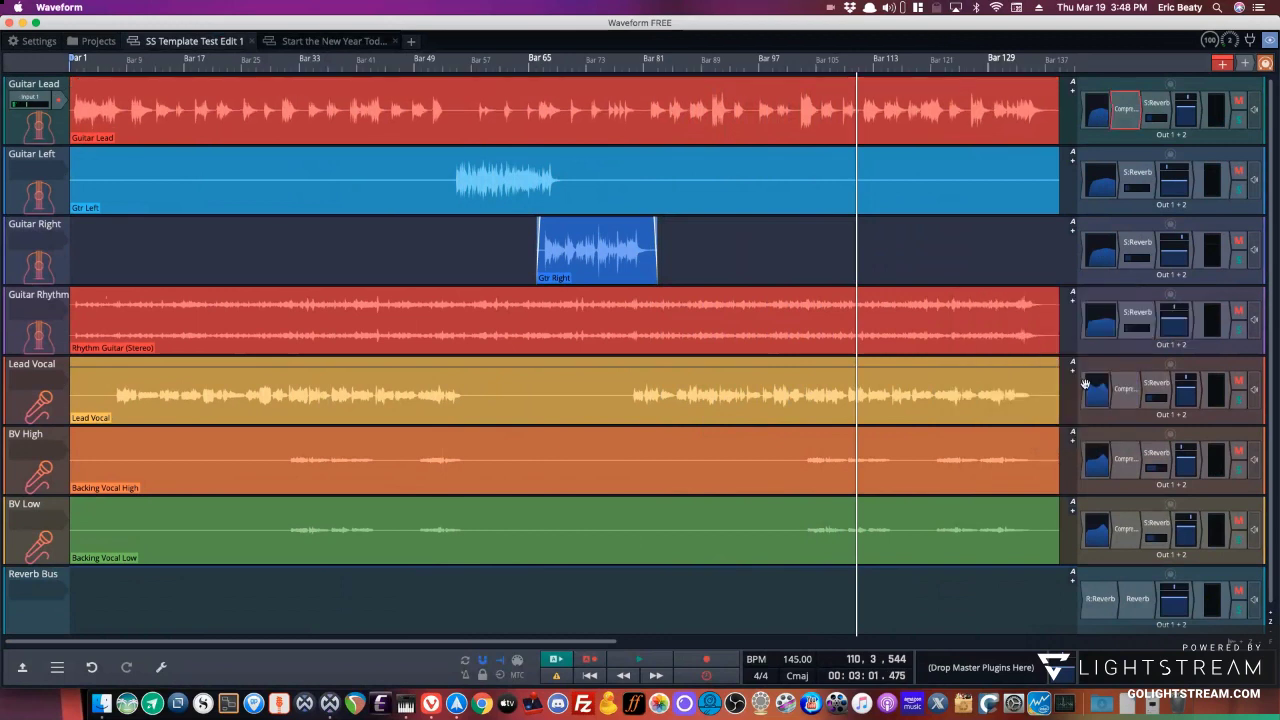
Solo Guitar Lead during playback and try high and low thresholds in its new compressor.
{"action": "left_click", "coordinate": [417, 205]}
{"action": "key", "text": "space"}
{"action": "left_click", "coordinate": [417, 221]}
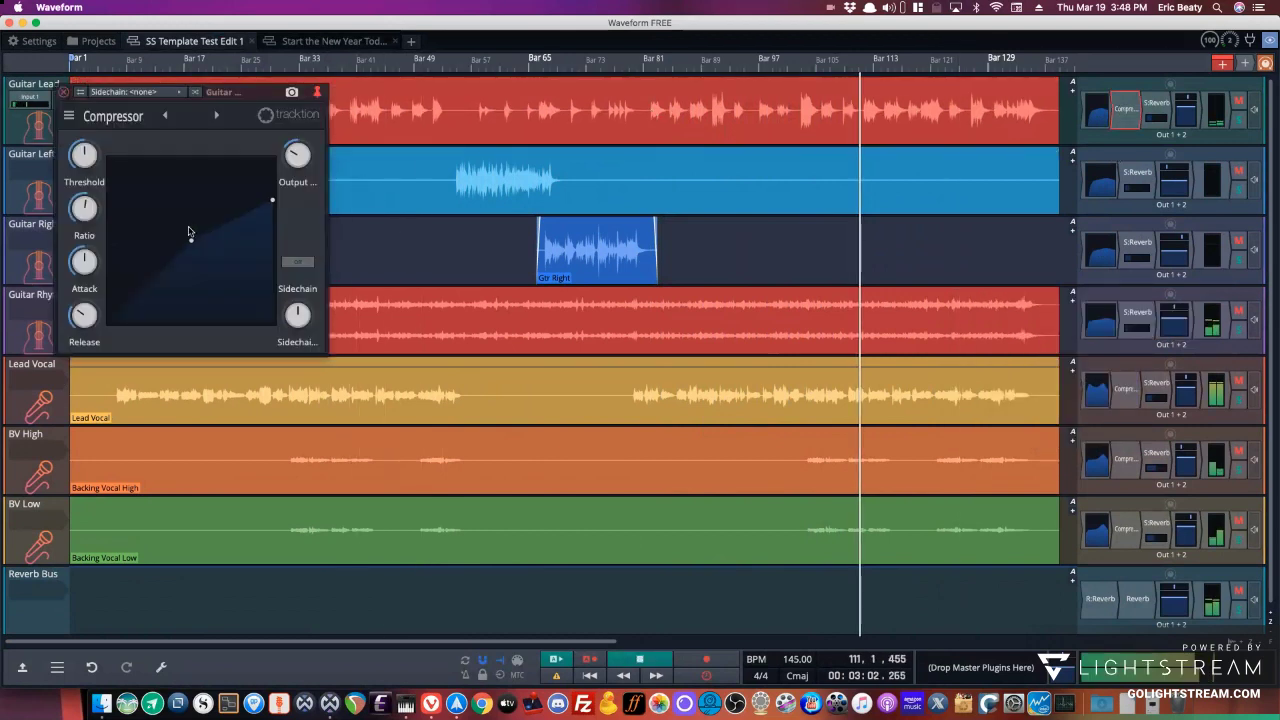
{"action": "left_click", "coordinate": [178, 212]}
{"action": "left_click_drag", "start_coordinate": [178, 212], "coordinate": [191, 166]}
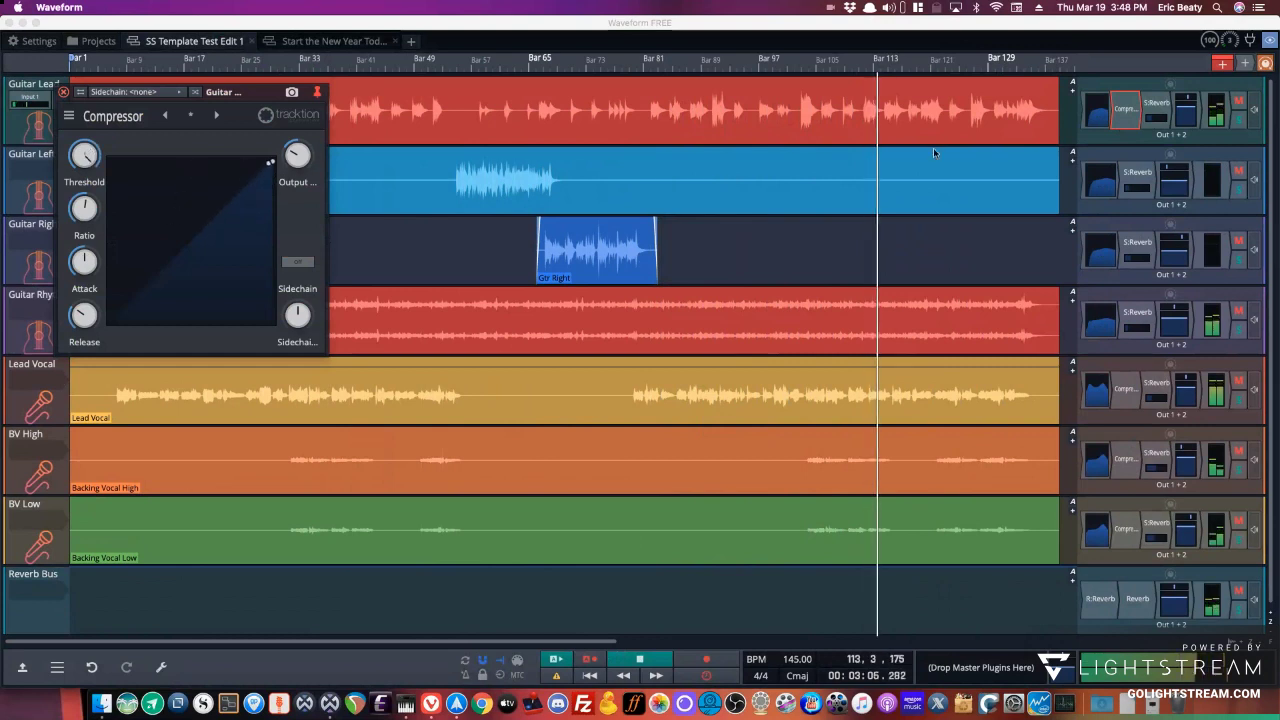
{"action": "left_click", "coordinate": [841, 140]}
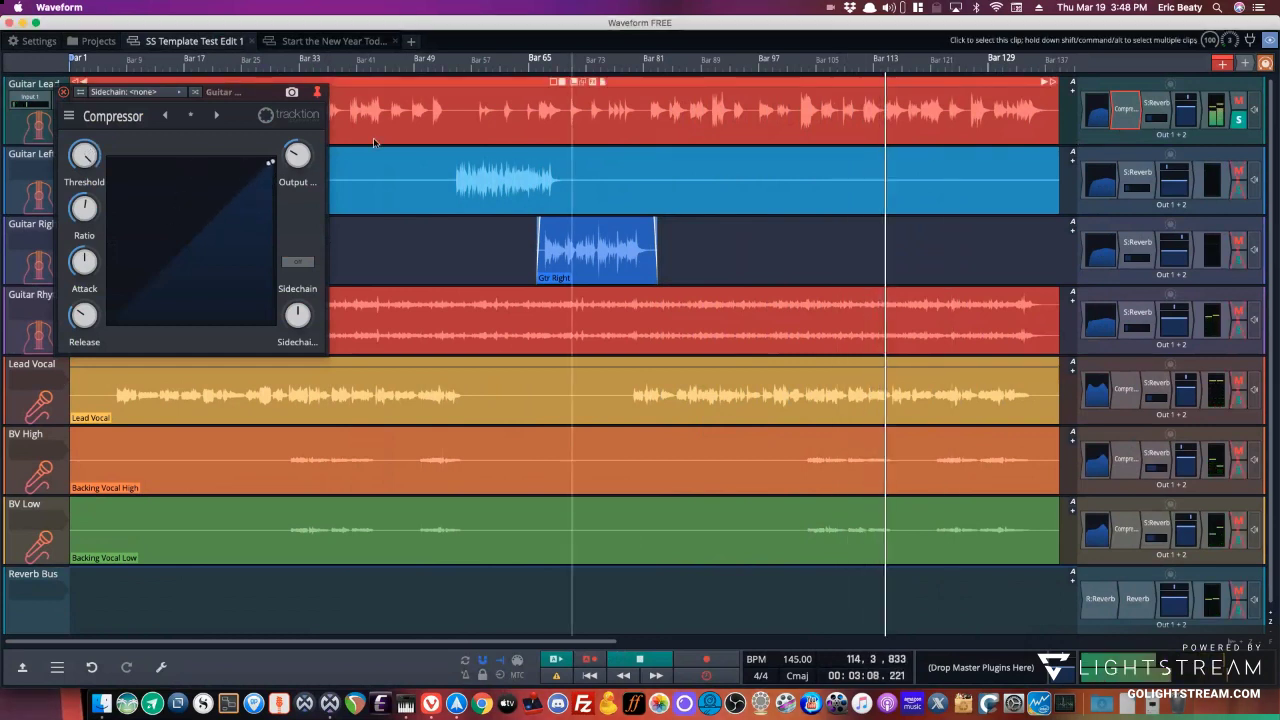
{"action": "left_click_drag", "start_coordinate": [270, 161], "coordinate": [203, 315]}
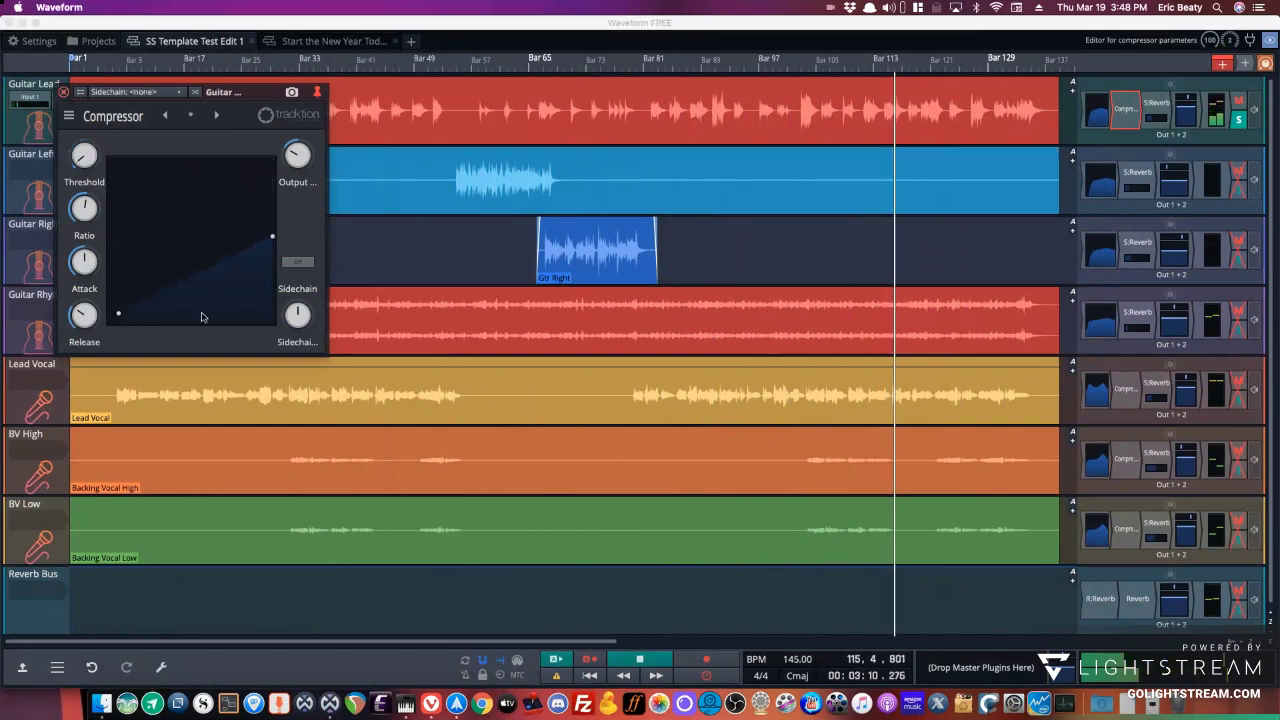
Set the Guitar Lead compressor's ratio to INF : 1 and its threshold to -17.17 dB during playback.
{"action": "left_click_drag", "start_coordinate": [116, 315], "coordinate": [83, 280]}
{"action": "left_click_drag", "start_coordinate": [84, 210], "coordinate": [84, 190]}
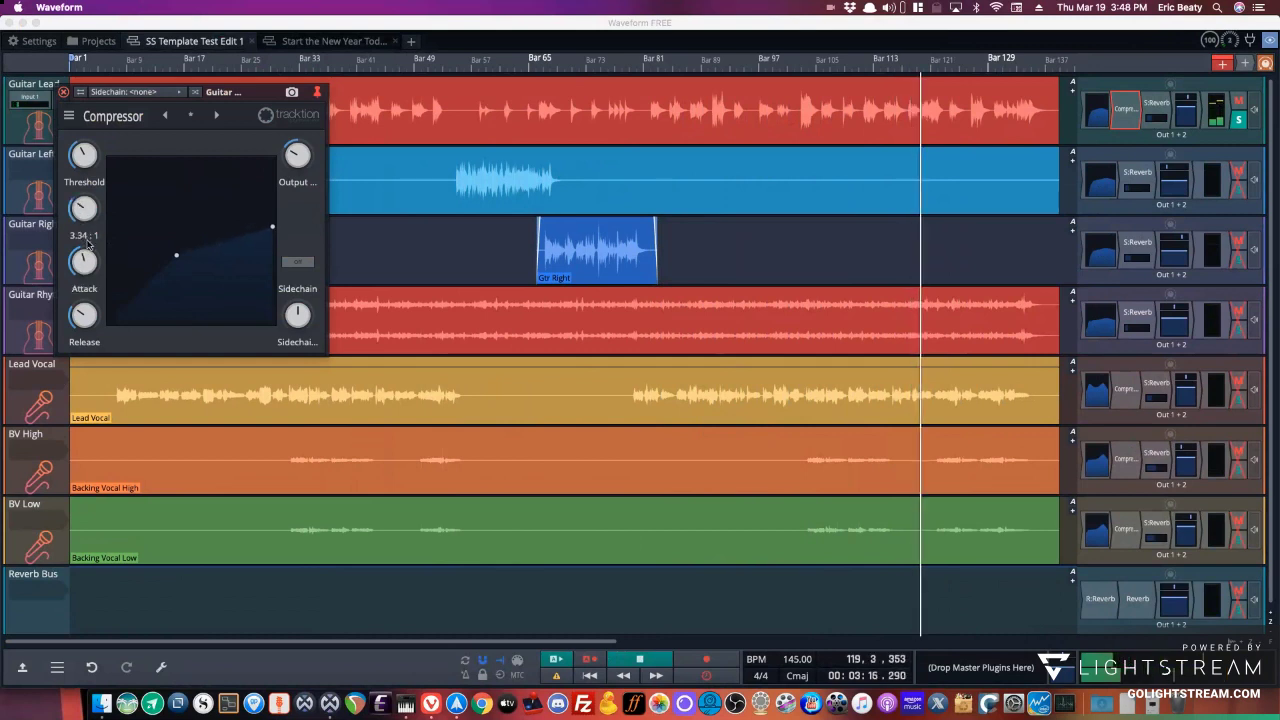
{"action": "left_click_drag", "start_coordinate": [86, 259], "coordinate": [86, 240]}
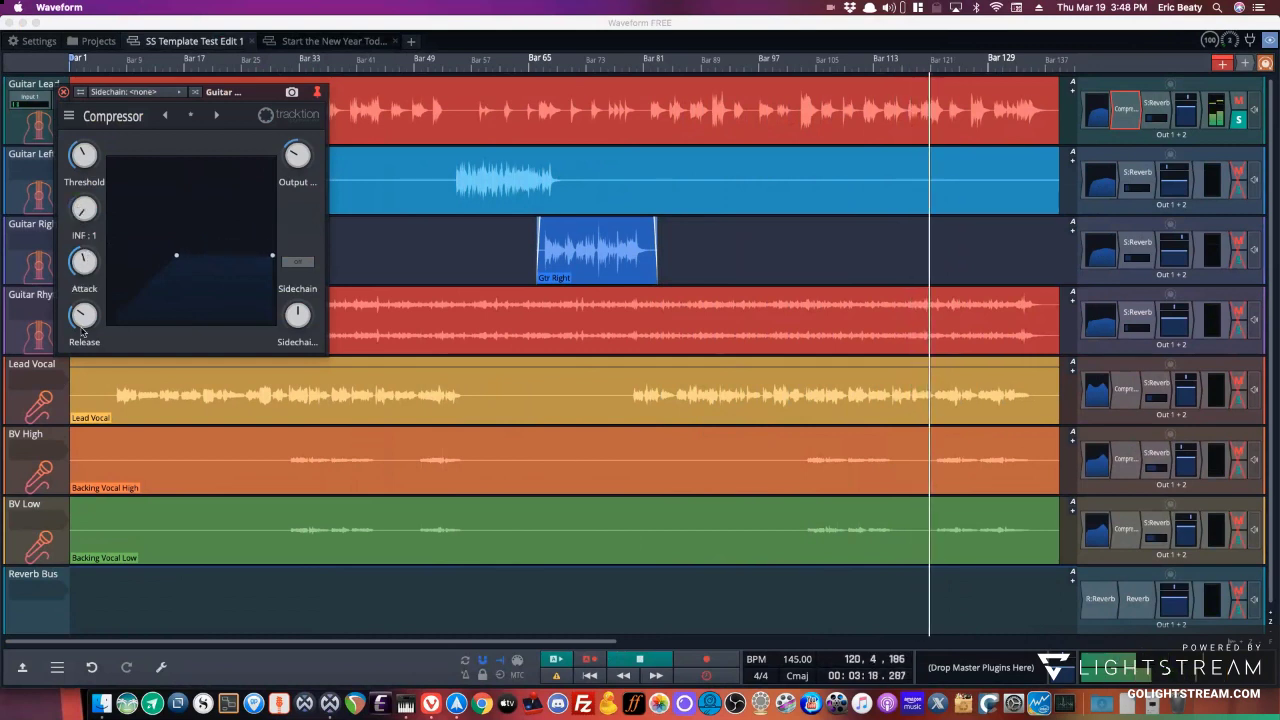
{"action": "left_click_drag", "start_coordinate": [88, 168], "coordinate": [92, 218]}
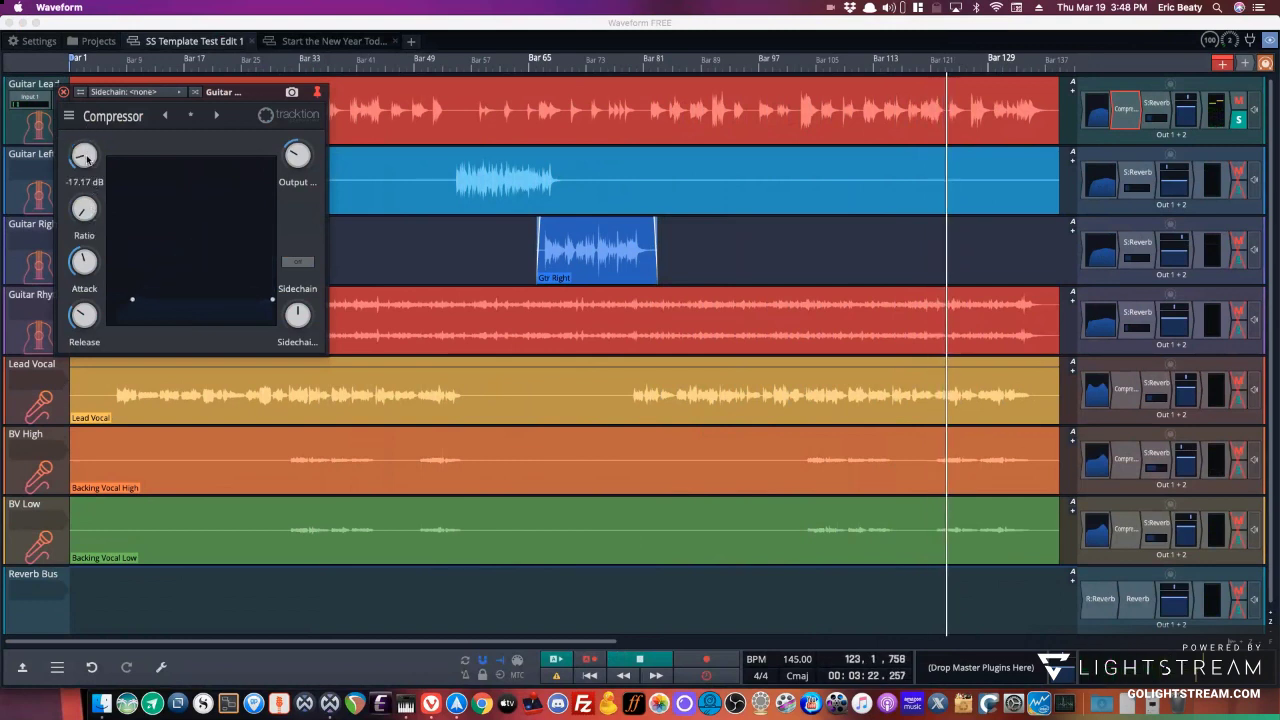
Try a -5.09 dB threshold, lower it again, set the attack to 79.8 ms with a shorter release, and stop playback.
{"action": "left_click_drag", "start_coordinate": [87, 160], "coordinate": [92, 92]}
{"action": "mouse_move", "coordinate": [83, 155]}
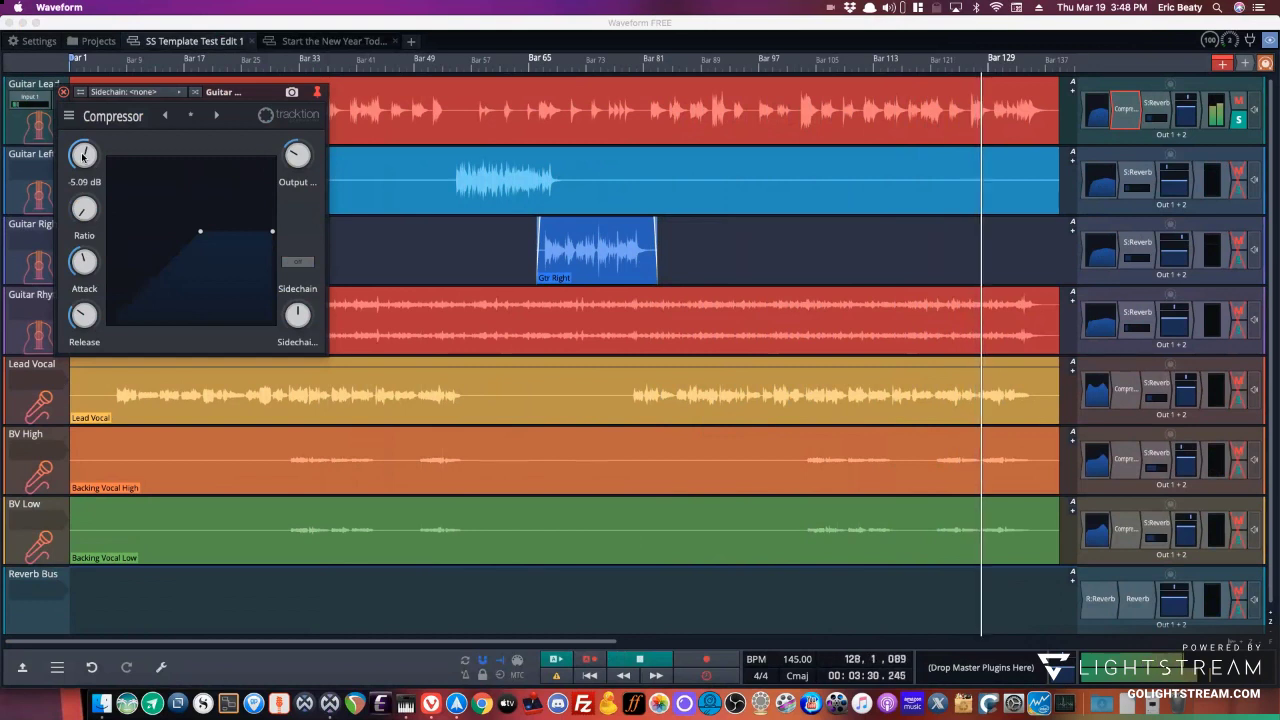
{"action": "left_click_drag", "start_coordinate": [83, 155], "coordinate": [83, 232]}
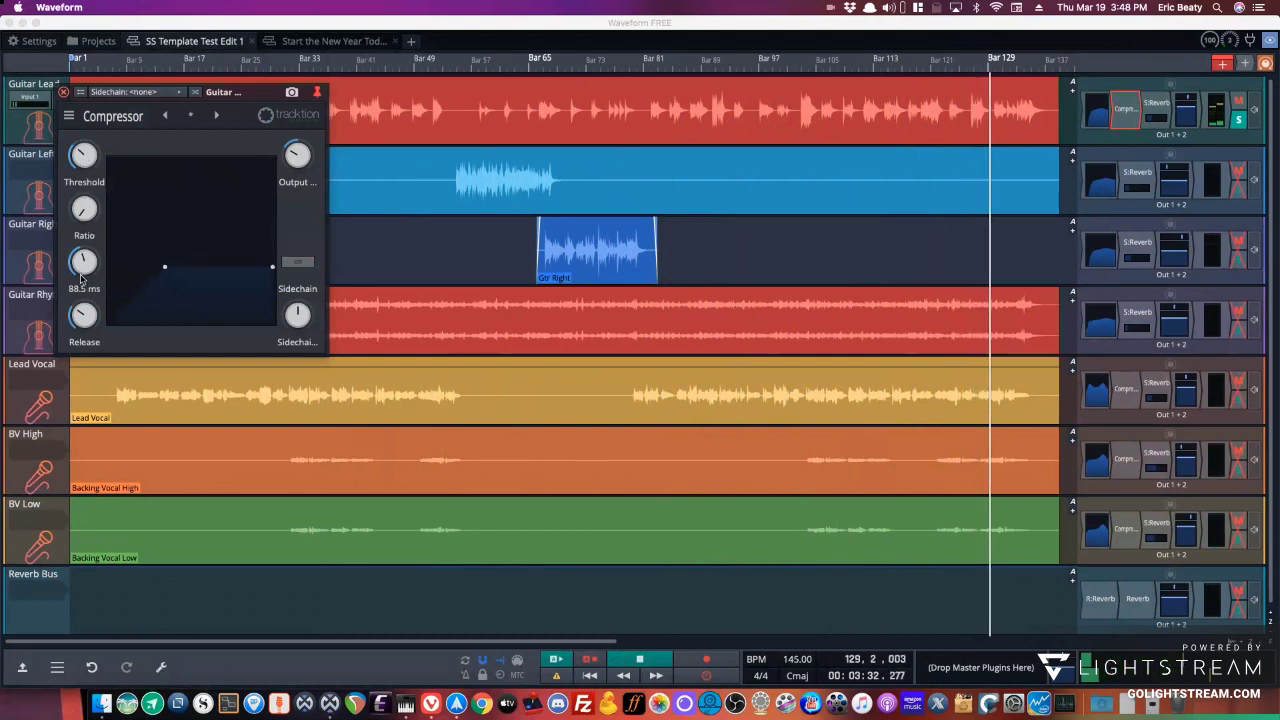
{"action": "mouse_move", "coordinate": [86, 268]}
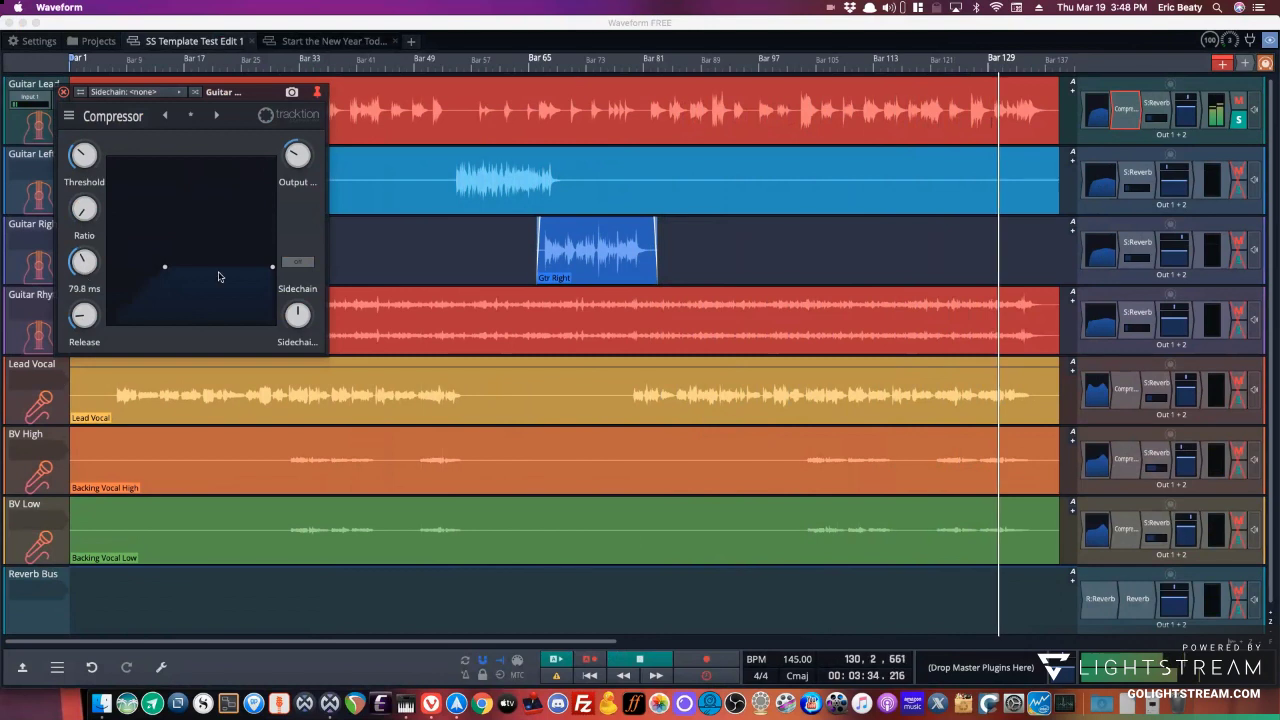
{"action": "key", "text": "space"}
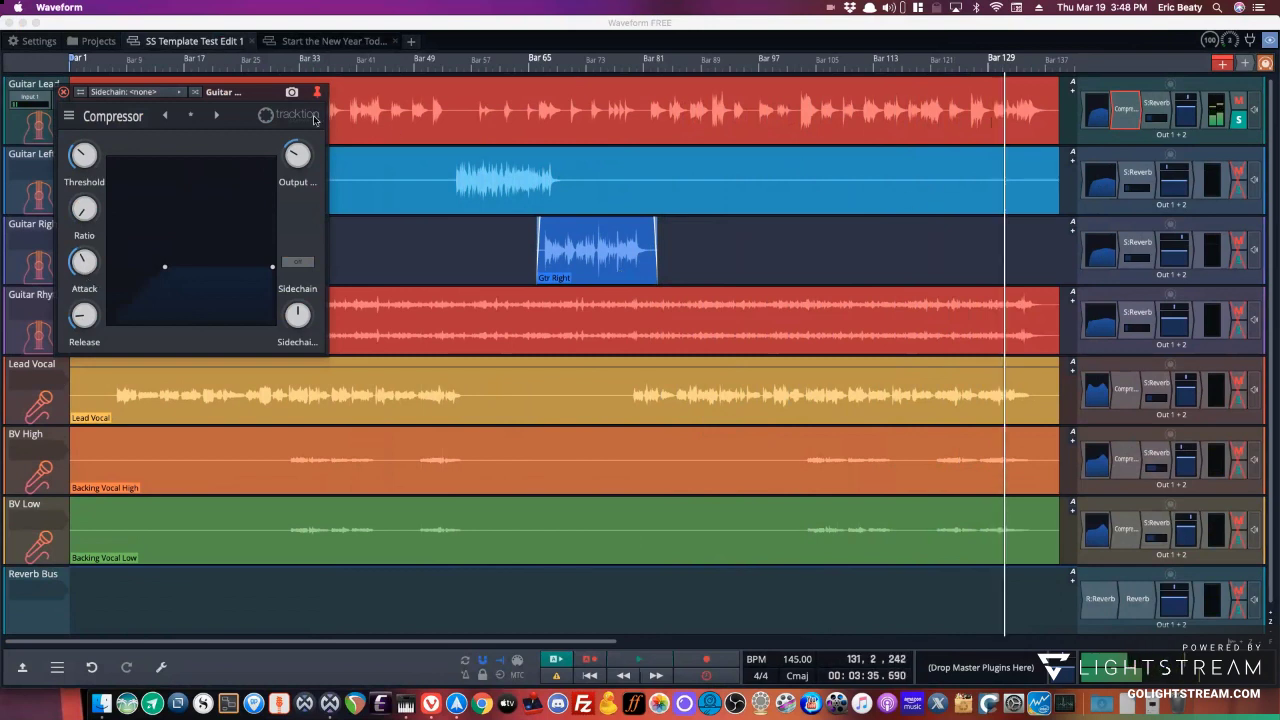
Check the Guitar Lead compressor's available sidechain sources and load a Tracktion Compressor preset.
{"action": "left_click", "coordinate": [125, 92]}
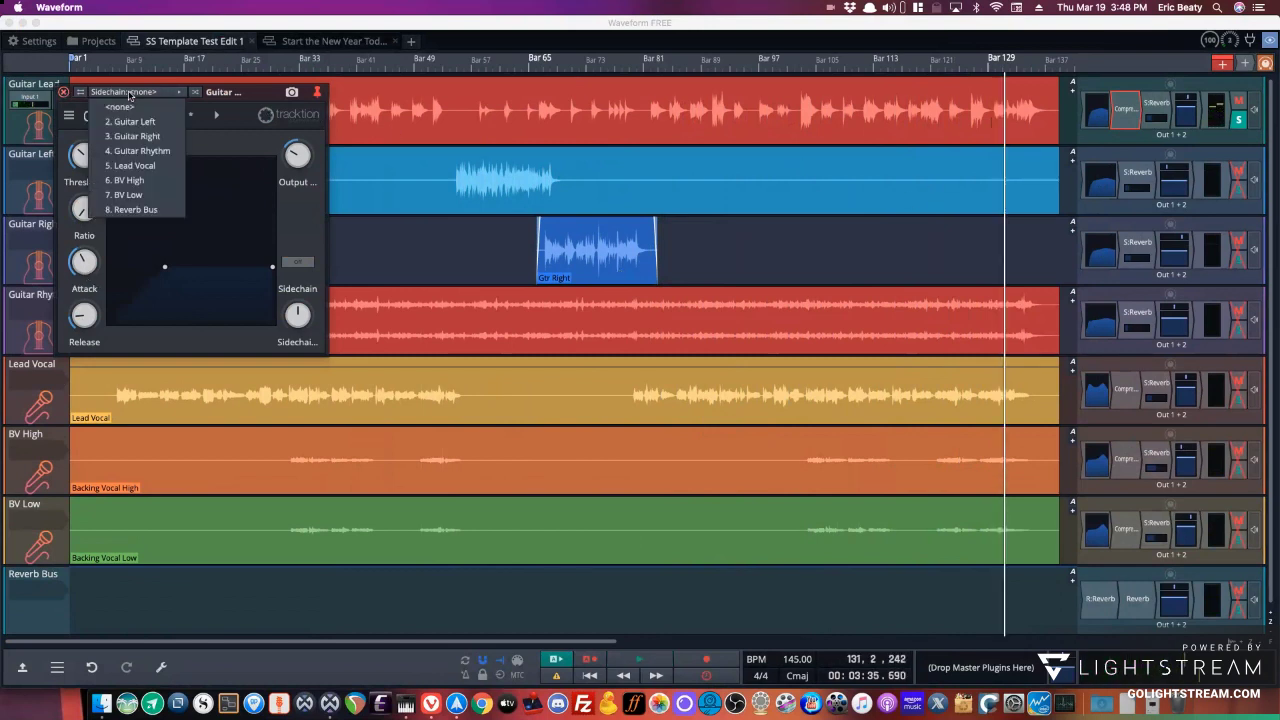
{"action": "left_click", "coordinate": [213, 97]}
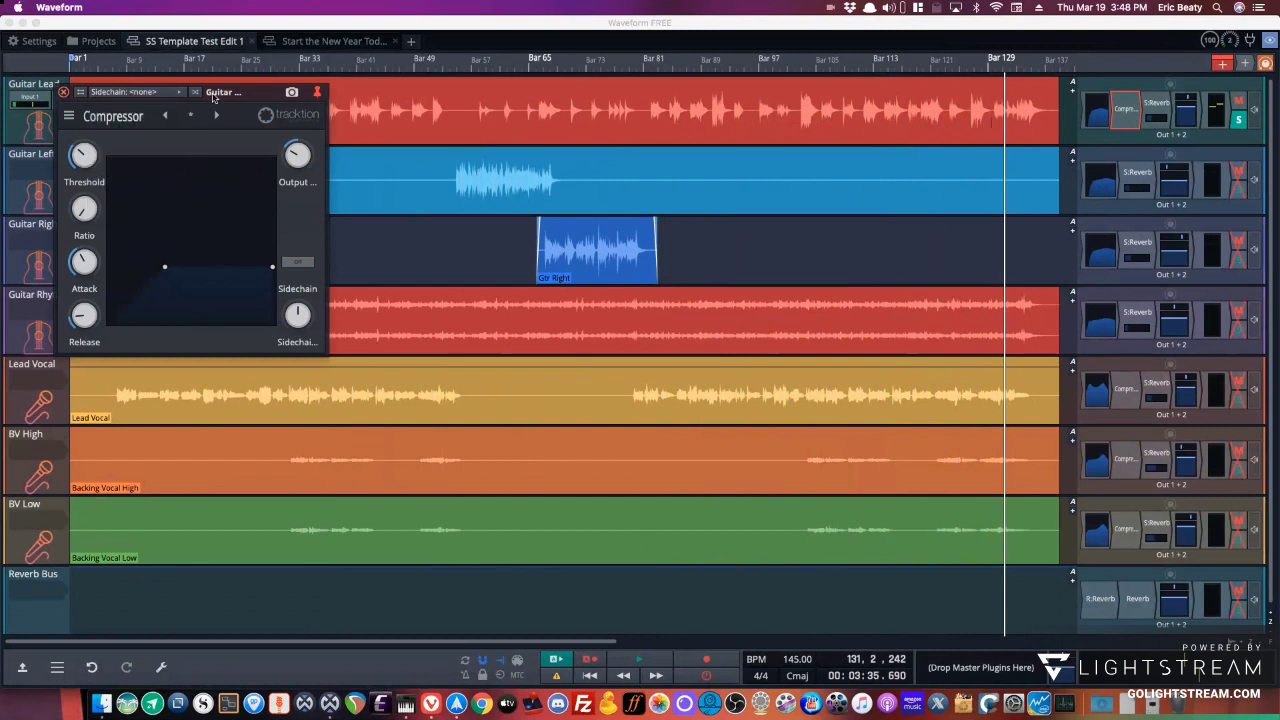
{"action": "left_click", "coordinate": [192, 111]}
{"action": "left_click", "coordinate": [224, 143]}
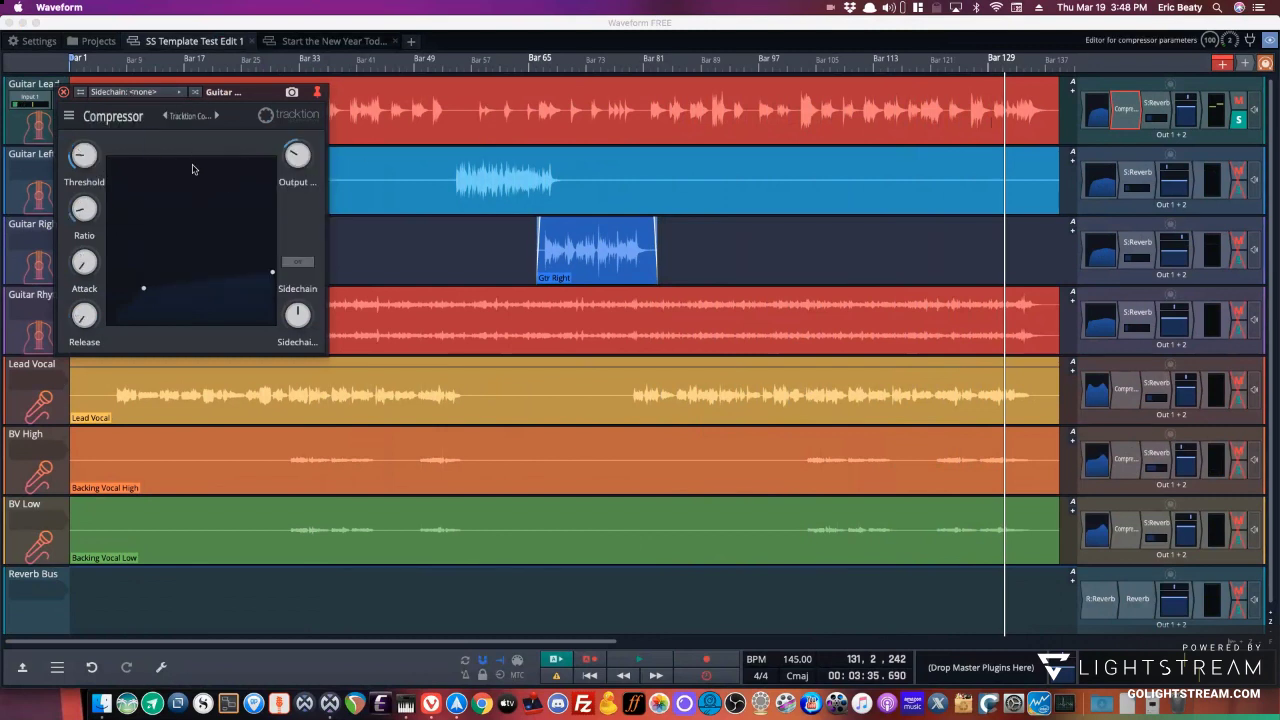
Play Guitar Lead from about bar 103 while trying compressor output gains of -8.08 dB and about +13 dB, ending on a moderate boost.
{"action": "left_click", "coordinate": [799, 111]}
{"action": "key", "text": "space"}
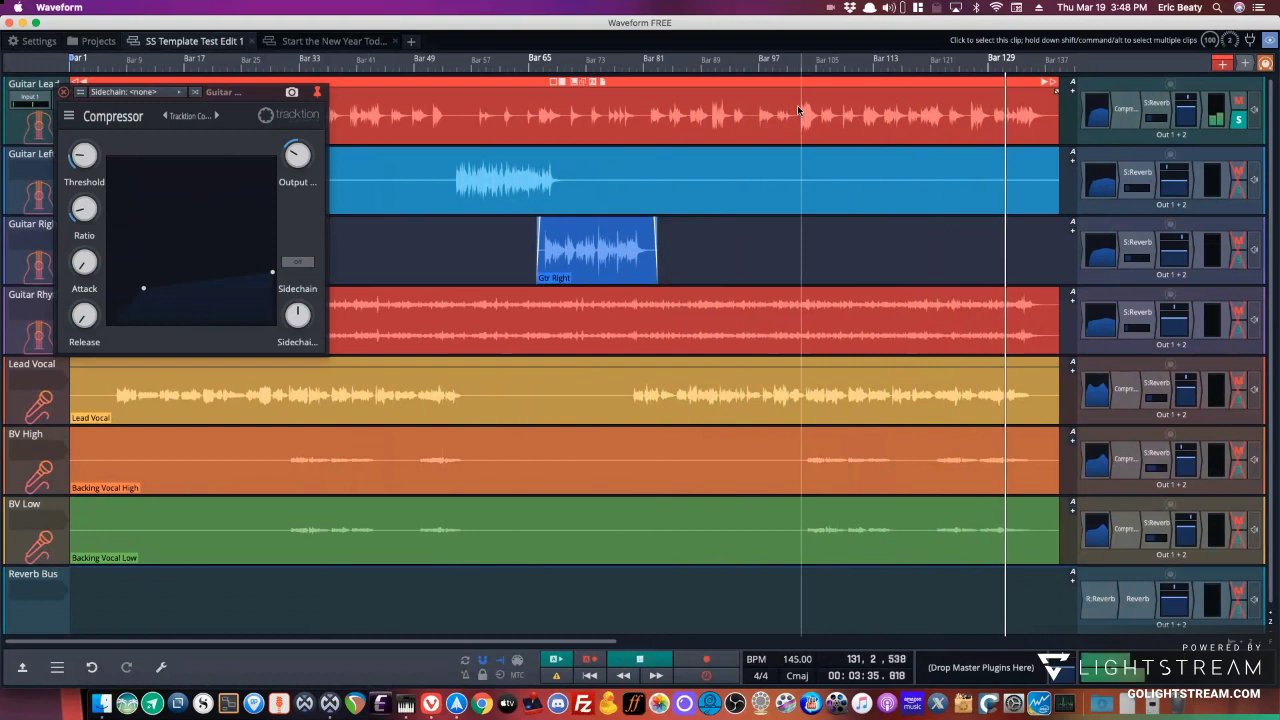
{"action": "left_click", "coordinate": [799, 111]}
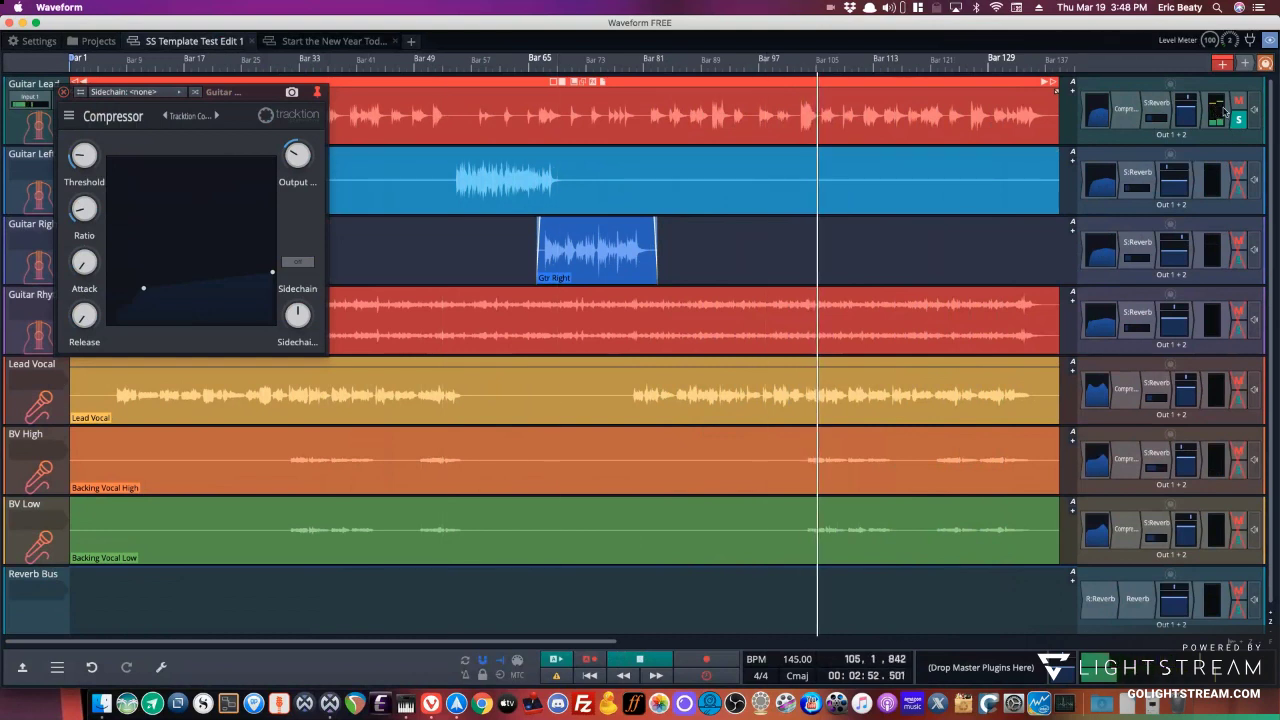
{"action": "left_click", "coordinate": [298, 154]}
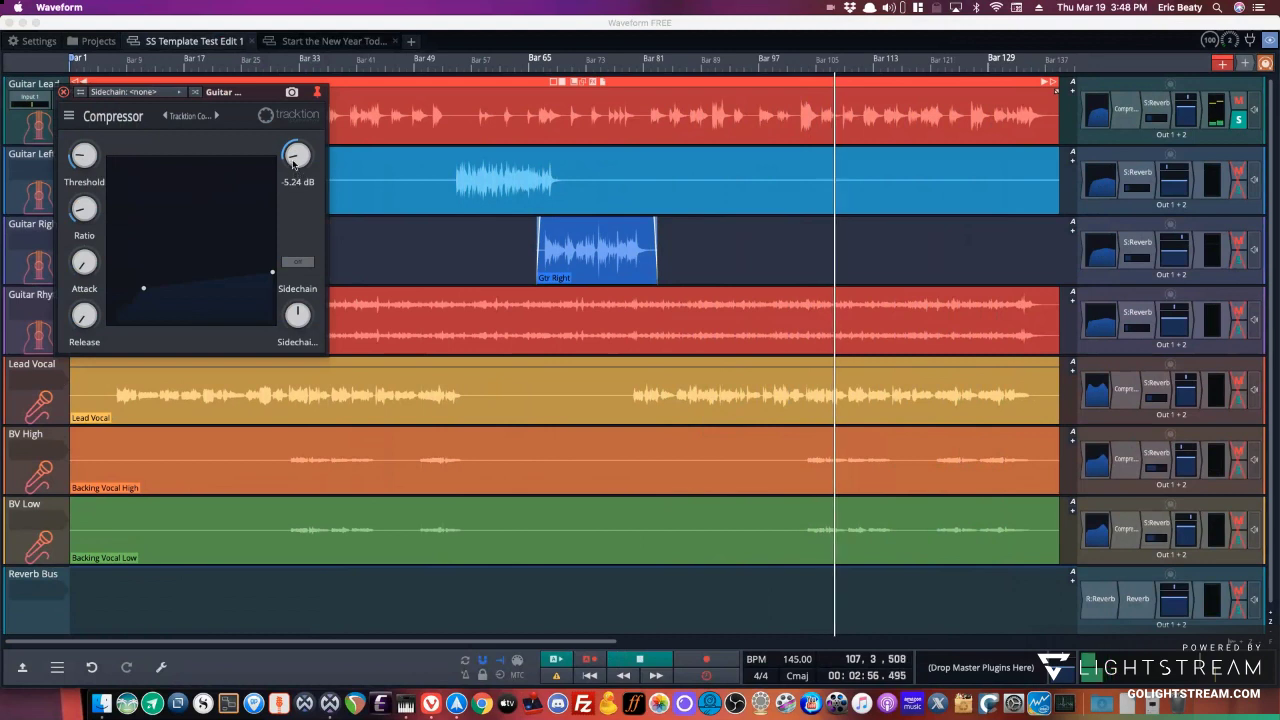
{"action": "scroll", "coordinate": [294, 176], "scroll_direction": "down", "scroll_amount": 3}
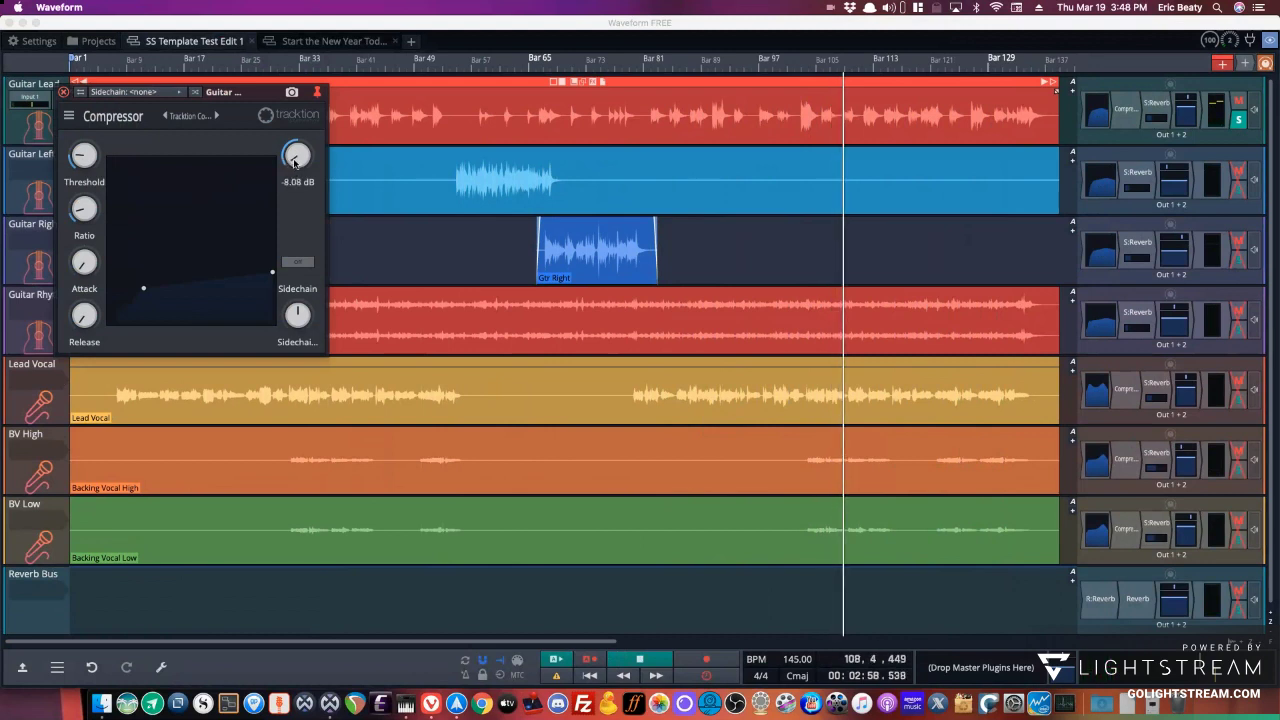
{"action": "left_click_drag", "start_coordinate": [294, 162], "coordinate": [297, 82]}
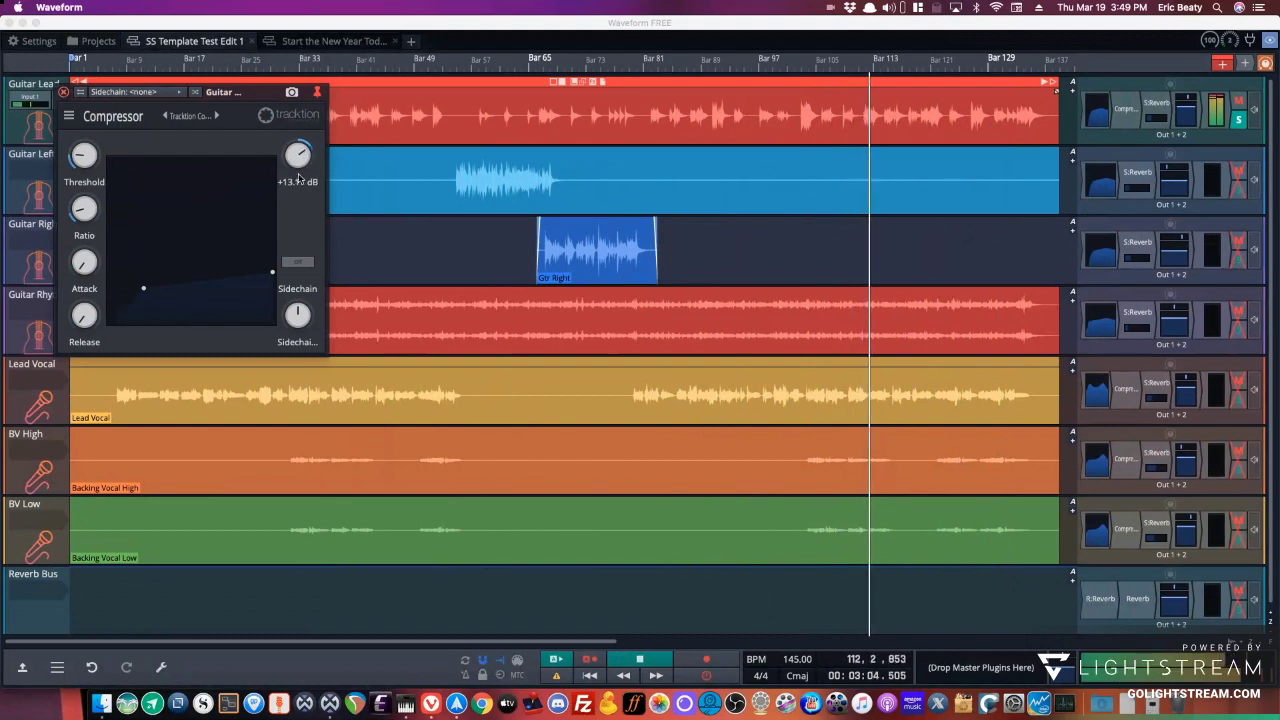
{"action": "left_click_drag", "start_coordinate": [299, 159], "coordinate": [112, 179]}
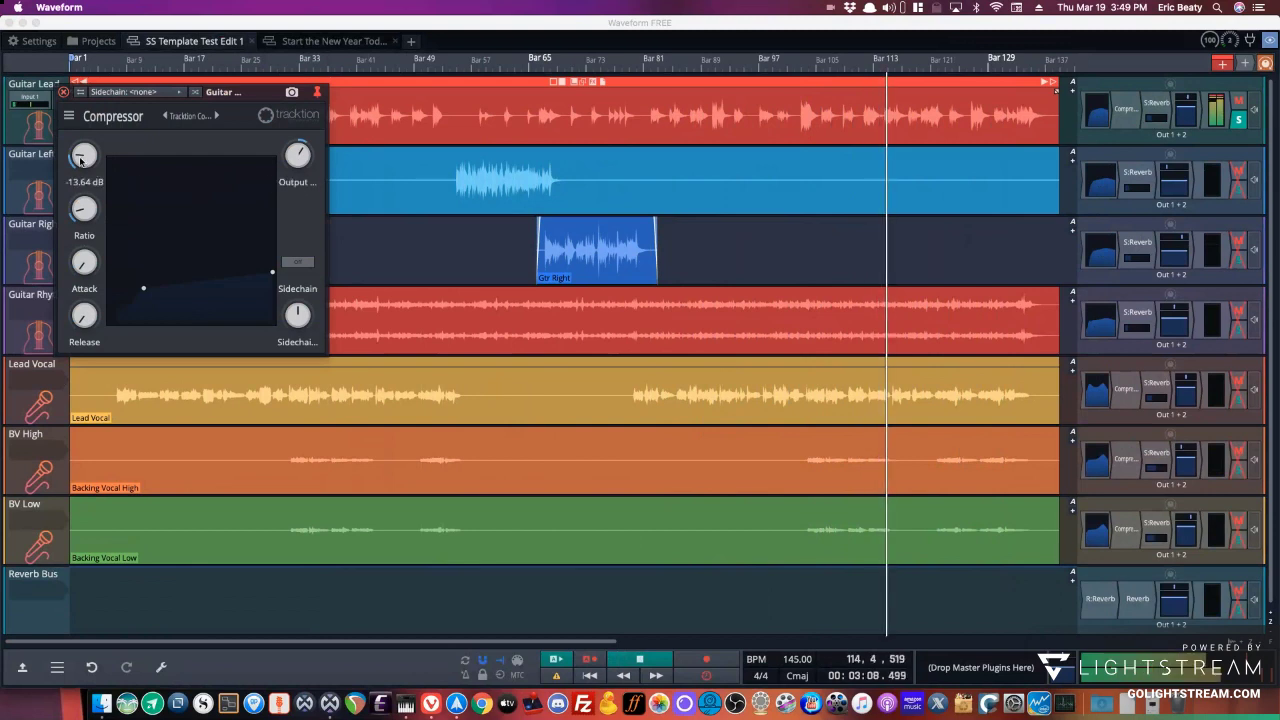
Lower the Guitar Lead compressor's threshold to -18.67 dB, raise it slightly, stop playback and close the compressor.
{"action": "left_click_drag", "start_coordinate": [82, 160], "coordinate": [81, 224]}
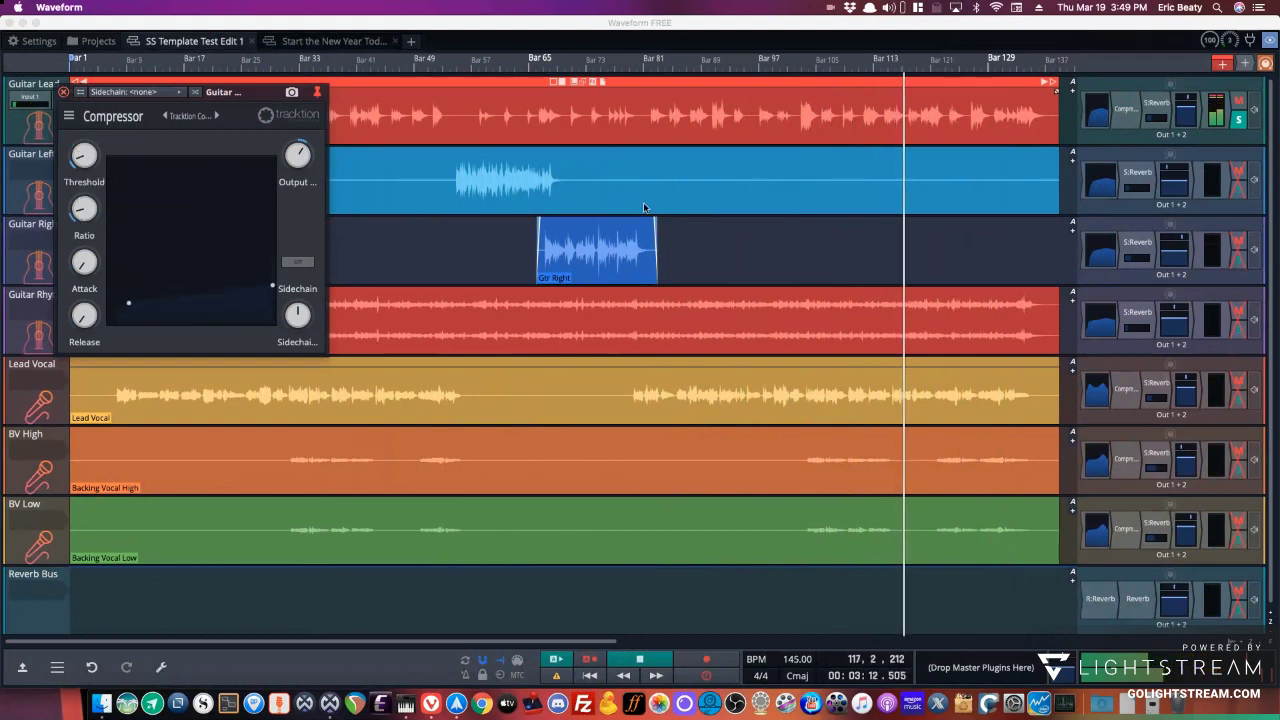
{"action": "mouse_move", "coordinate": [89, 162]}
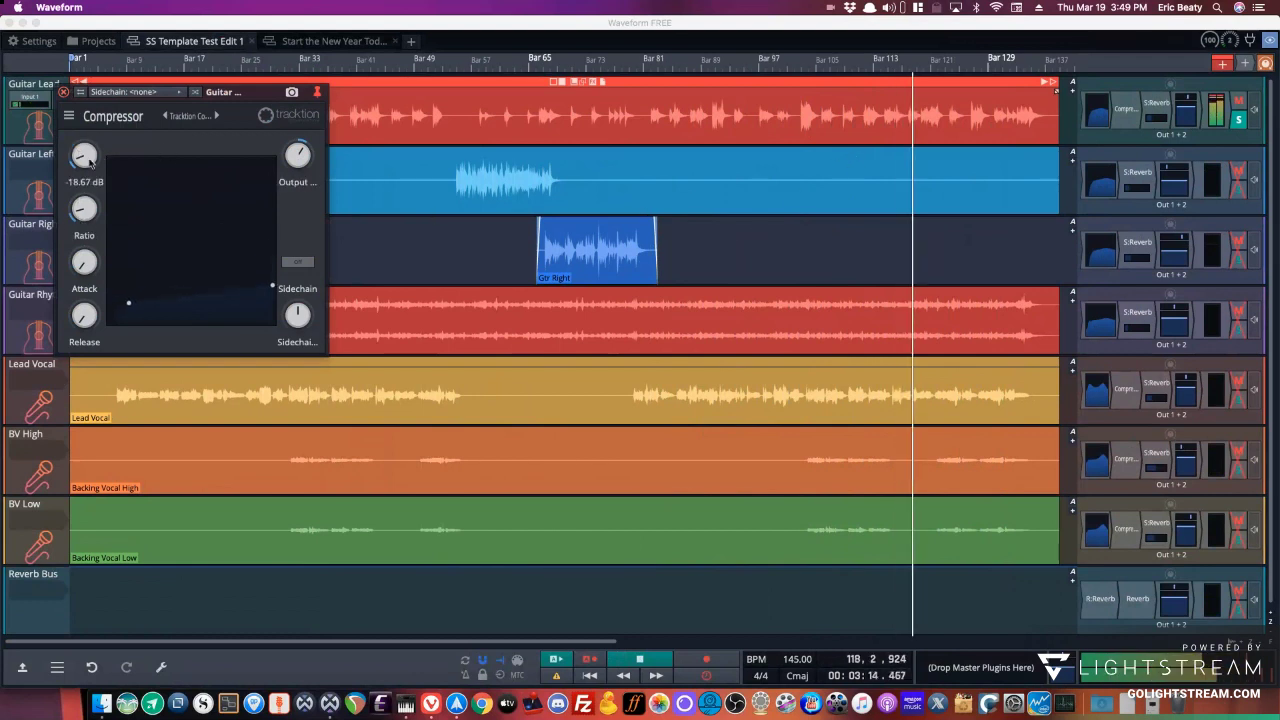
{"action": "scroll", "coordinate": [83, 158], "scroll_direction": "up", "scroll_amount": 1}
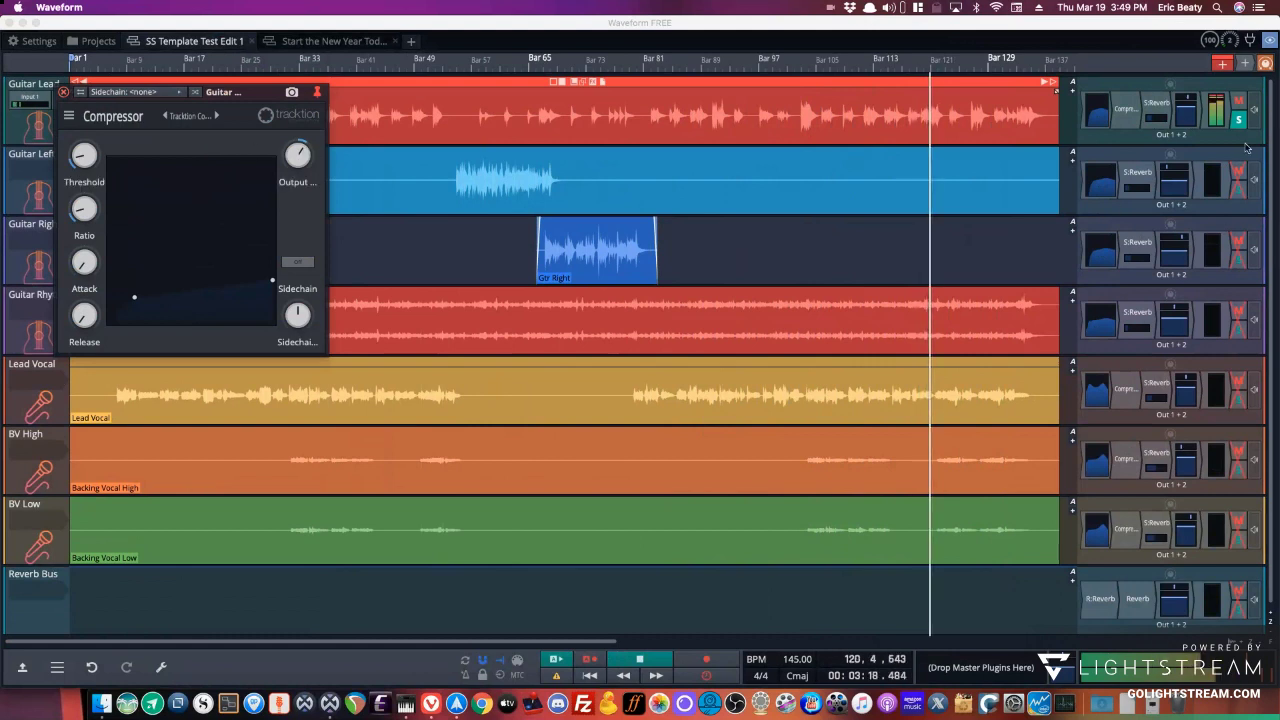
{"action": "key", "text": "space"}
{"action": "left_click", "coordinate": [63, 92]}
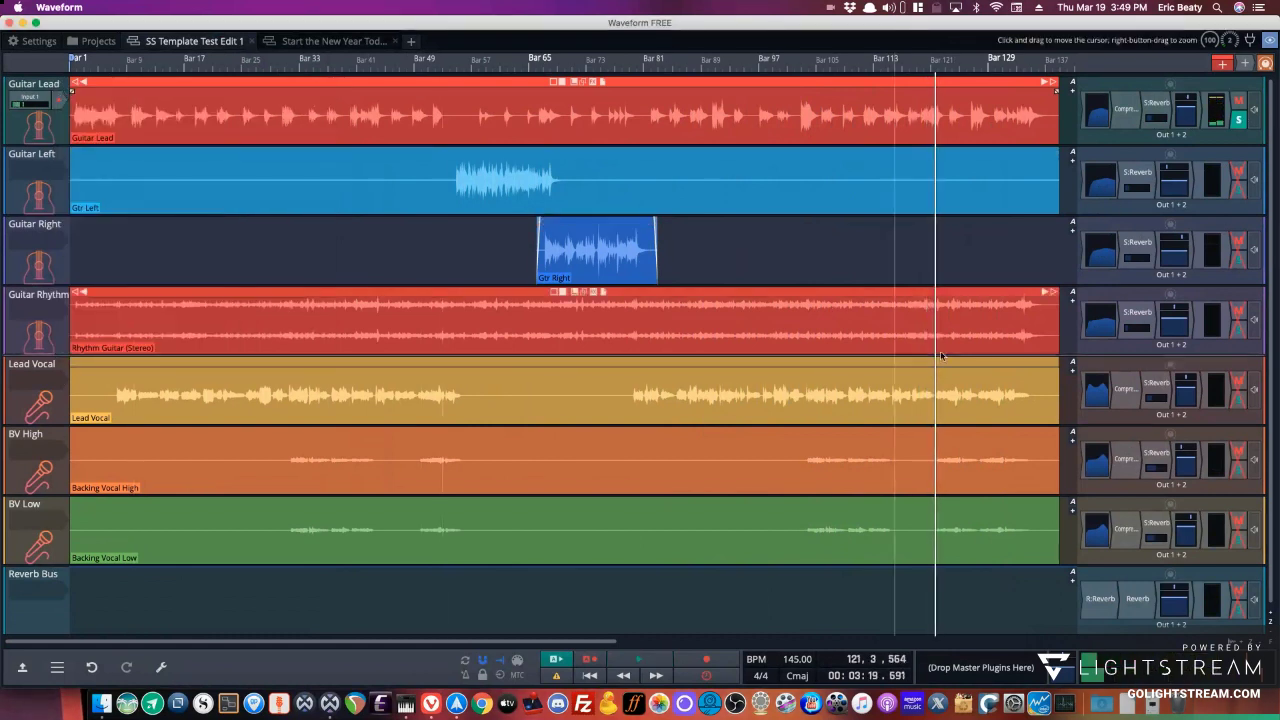
Solo the Reverb Bus together with Guitar Lead and listen briefly to the lead guitar with its reverb.
{"action": "left_click", "coordinate": [1238, 606]}
{"action": "right_click", "coordinate": [1238, 608]}
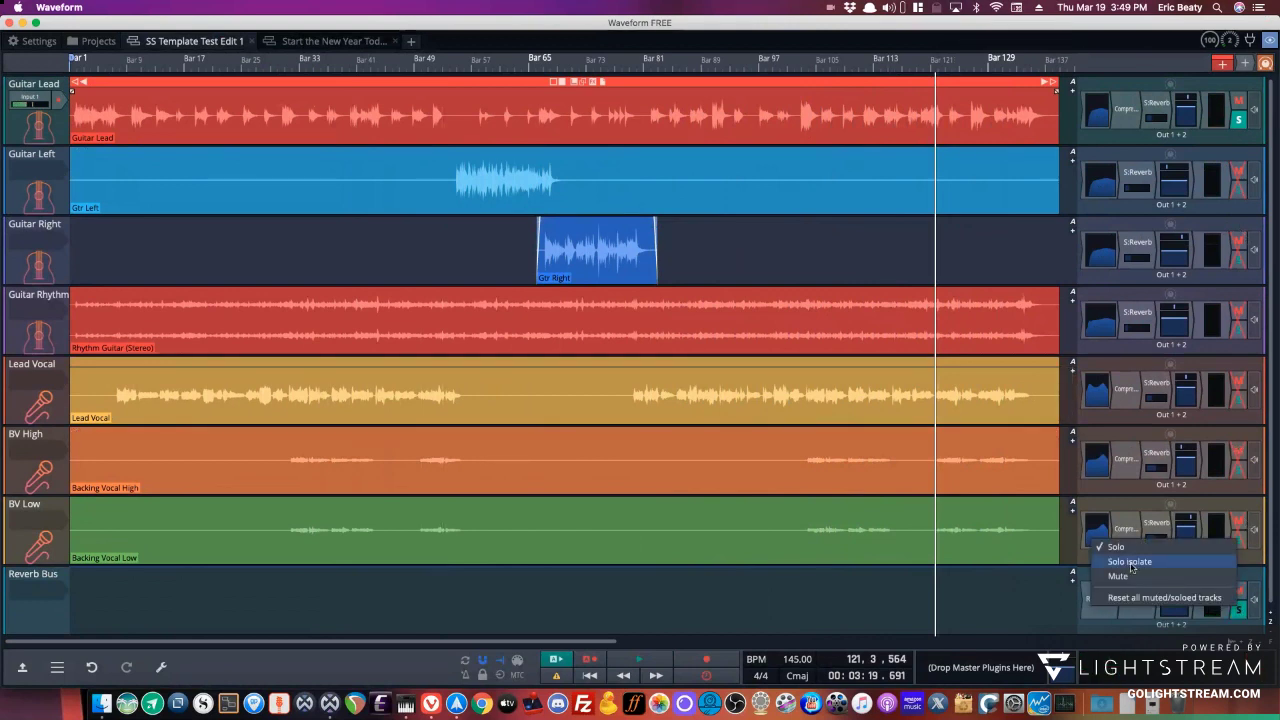
{"action": "key", "text": "Escape"}
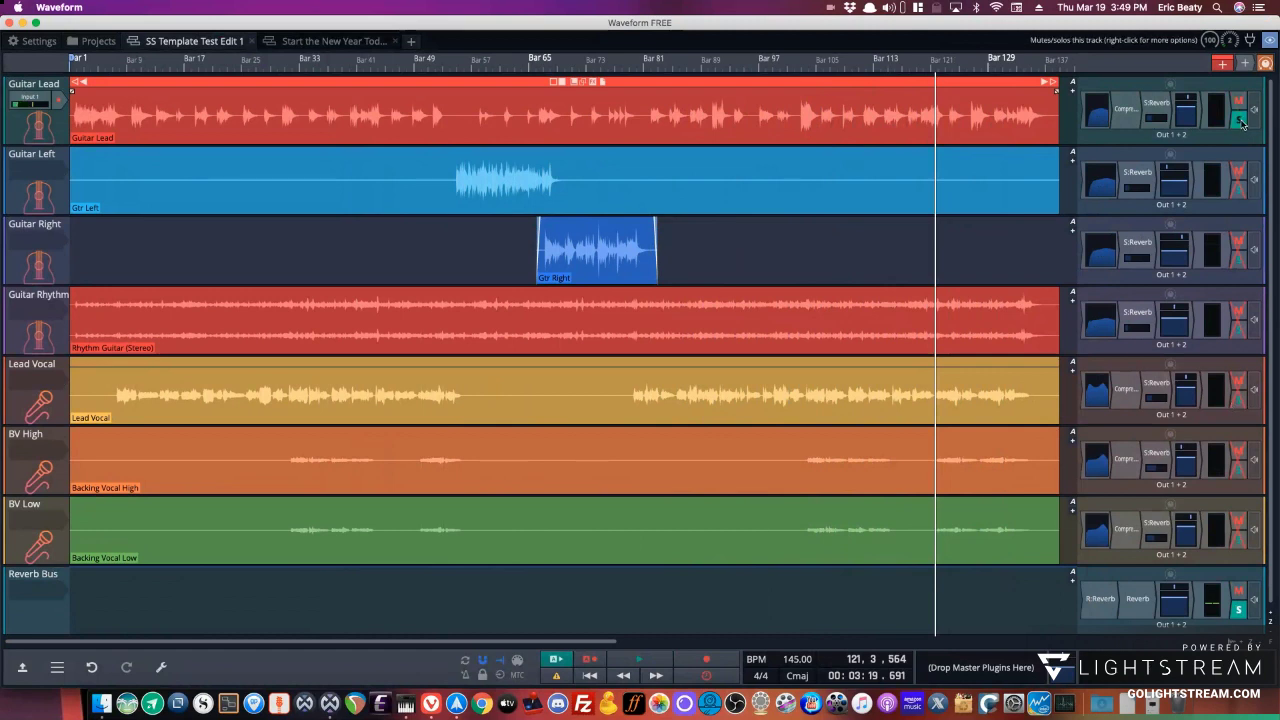
{"action": "key", "text": "space"}
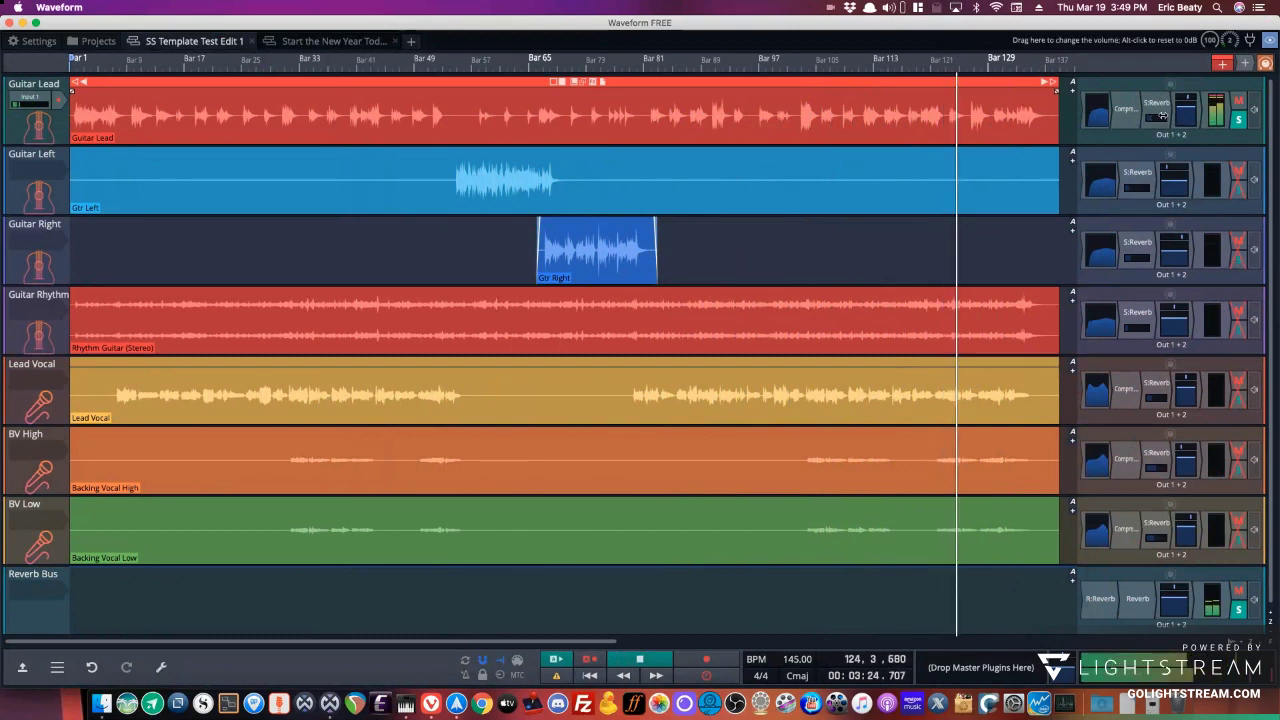
{"action": "key", "text": "space"}
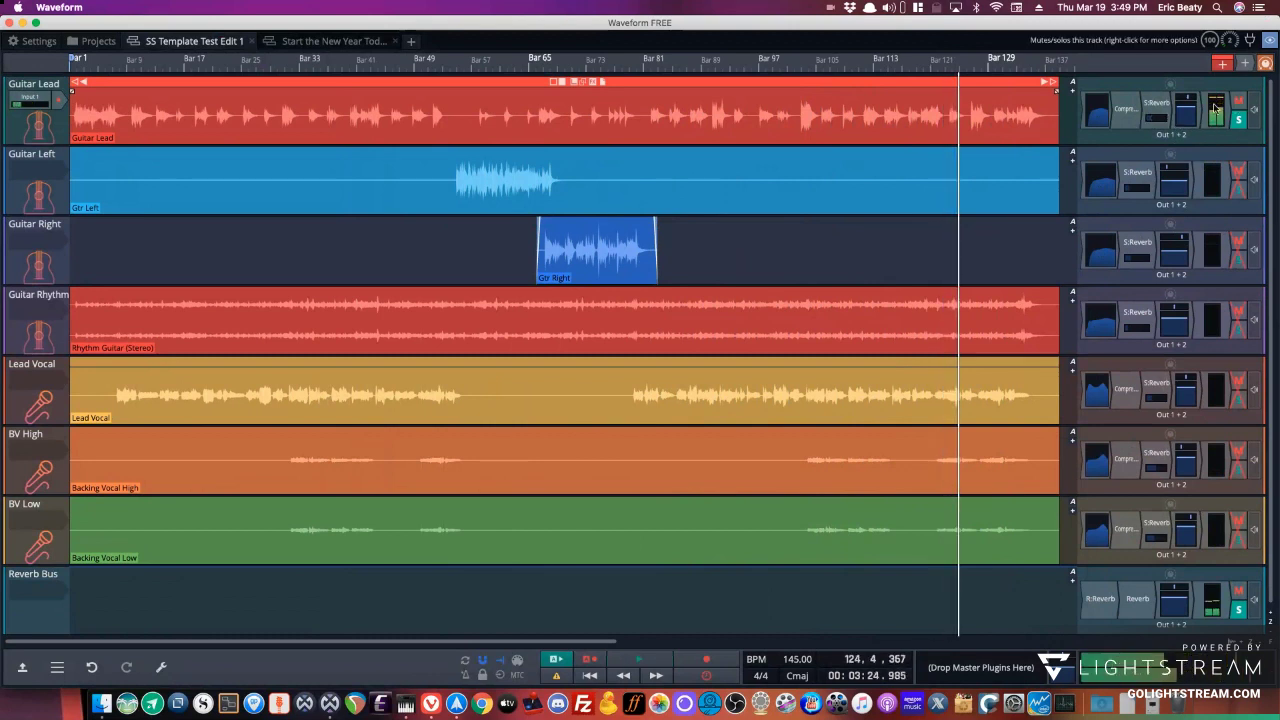
Set the Guitar Lead compressor's output to +2.71 dB and resume playback.
{"action": "double_click", "coordinate": [1124, 108]}
{"action": "left_click_drag", "start_coordinate": [305, 160], "coordinate": [306, 205]}
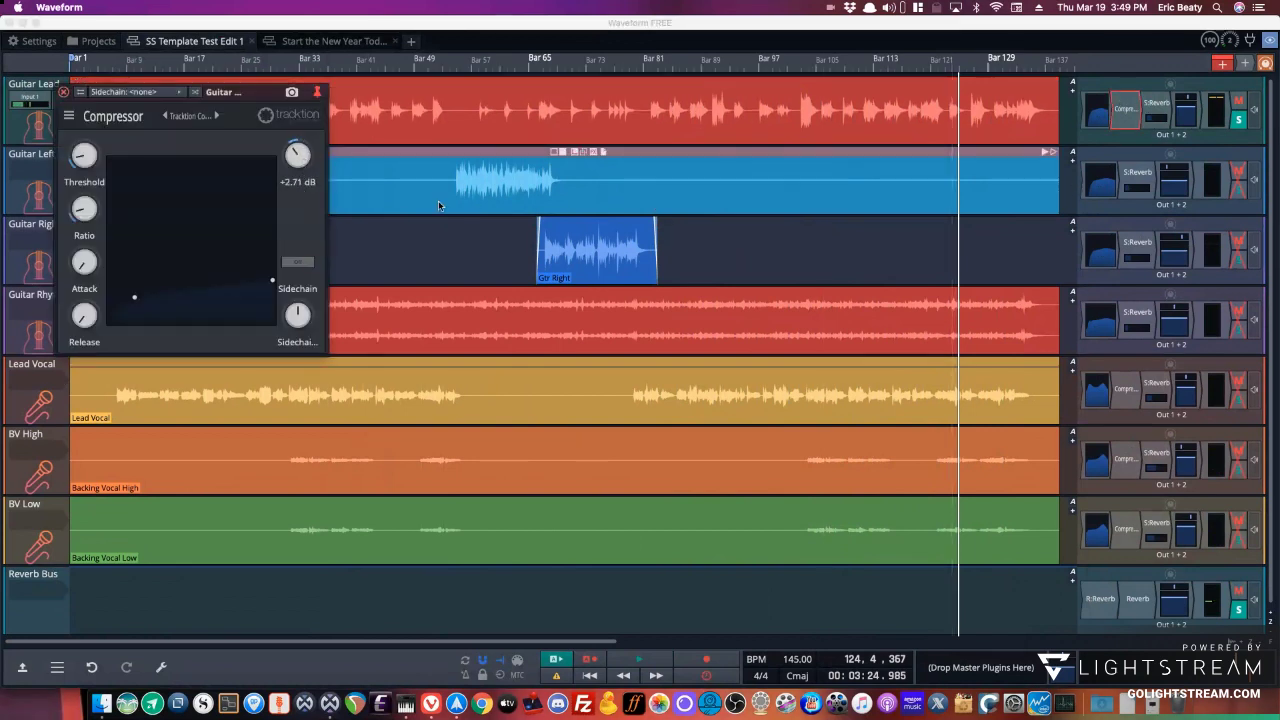
{"action": "key", "text": "space"}
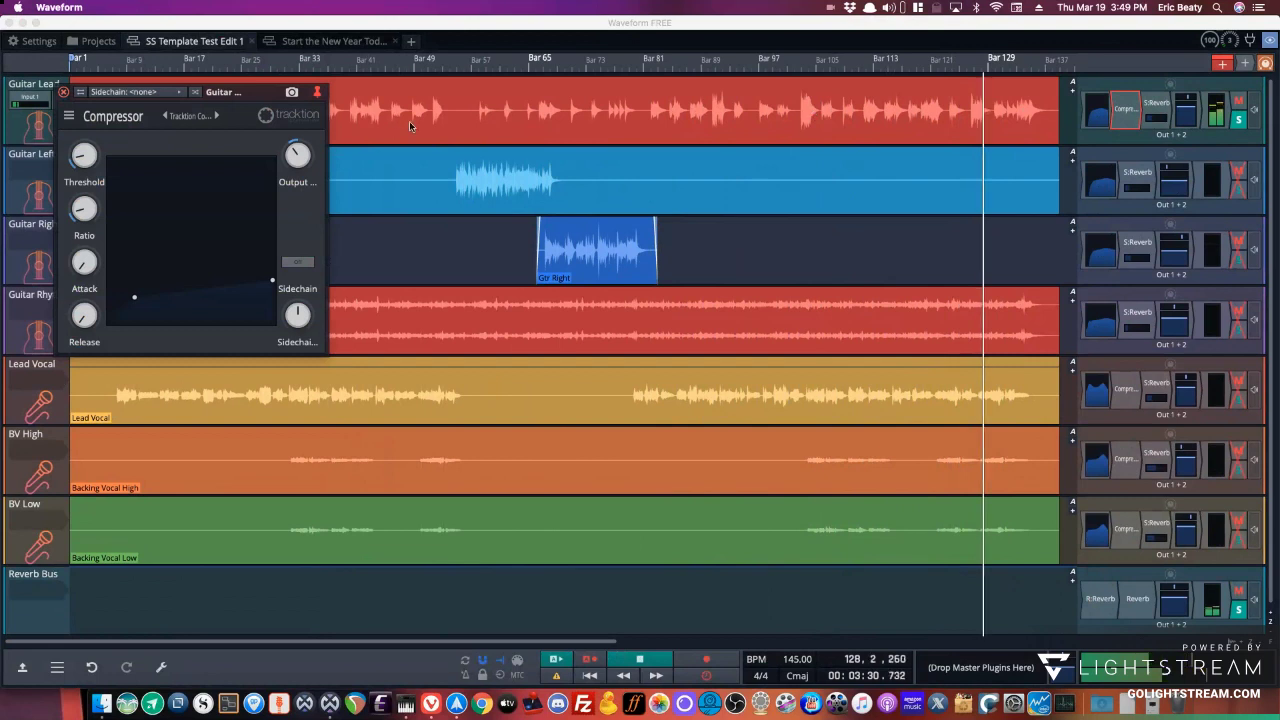
Stop playback, close the Guitar Lead compressor and play the soloed lead guitar from about bar 103.
{"action": "key", "text": "space"}
{"action": "left_click", "coordinate": [62, 93]}
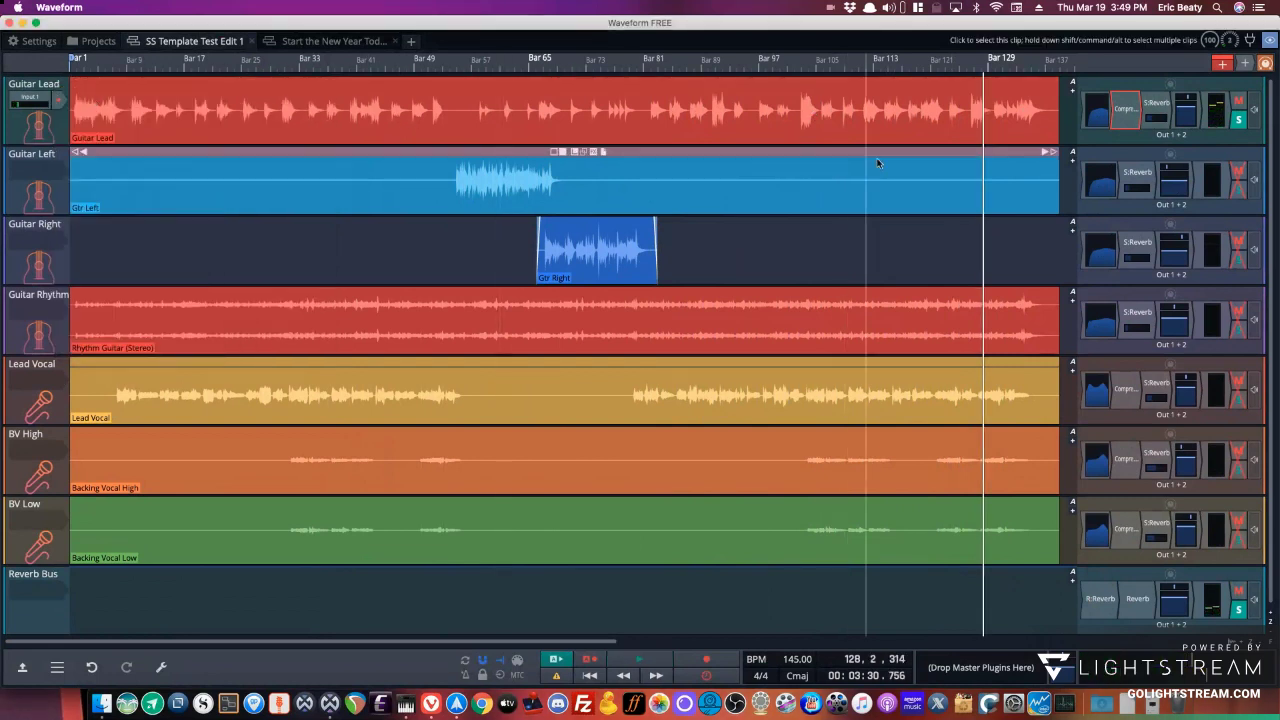
{"action": "left_click", "coordinate": [793, 174]}
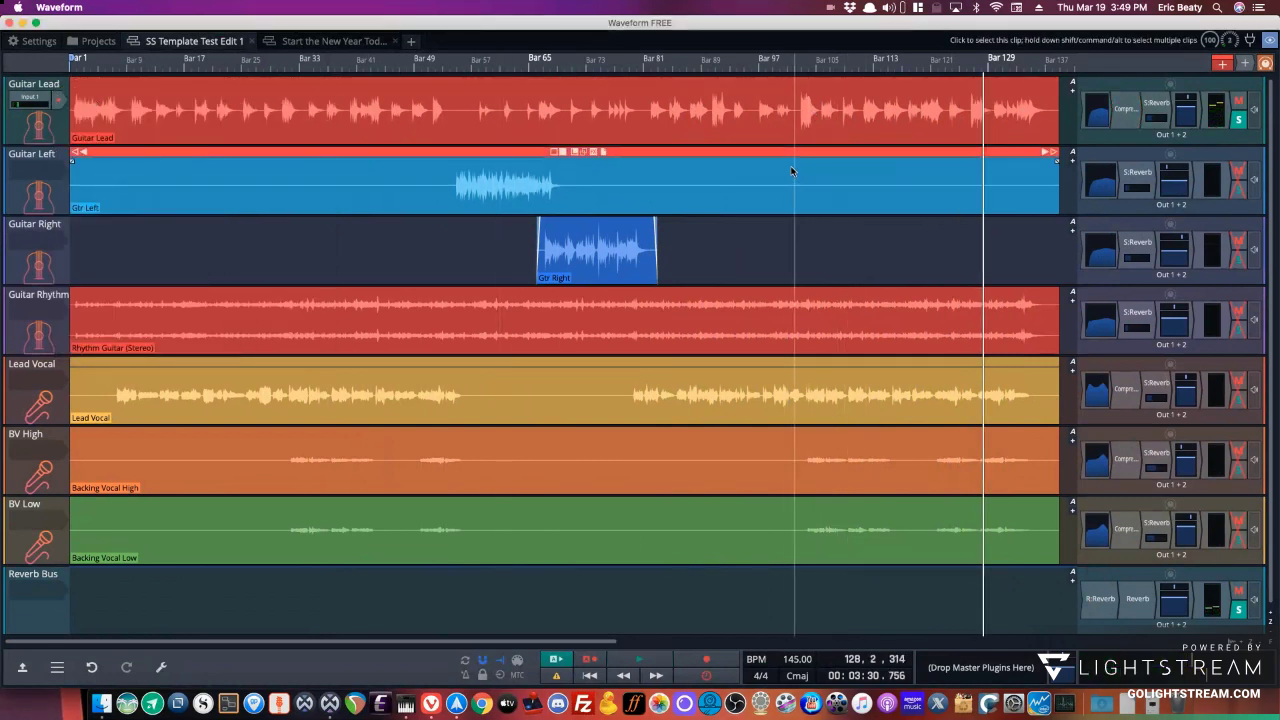
{"action": "left_click", "coordinate": [791, 171]}
{"action": "key", "text": "space"}
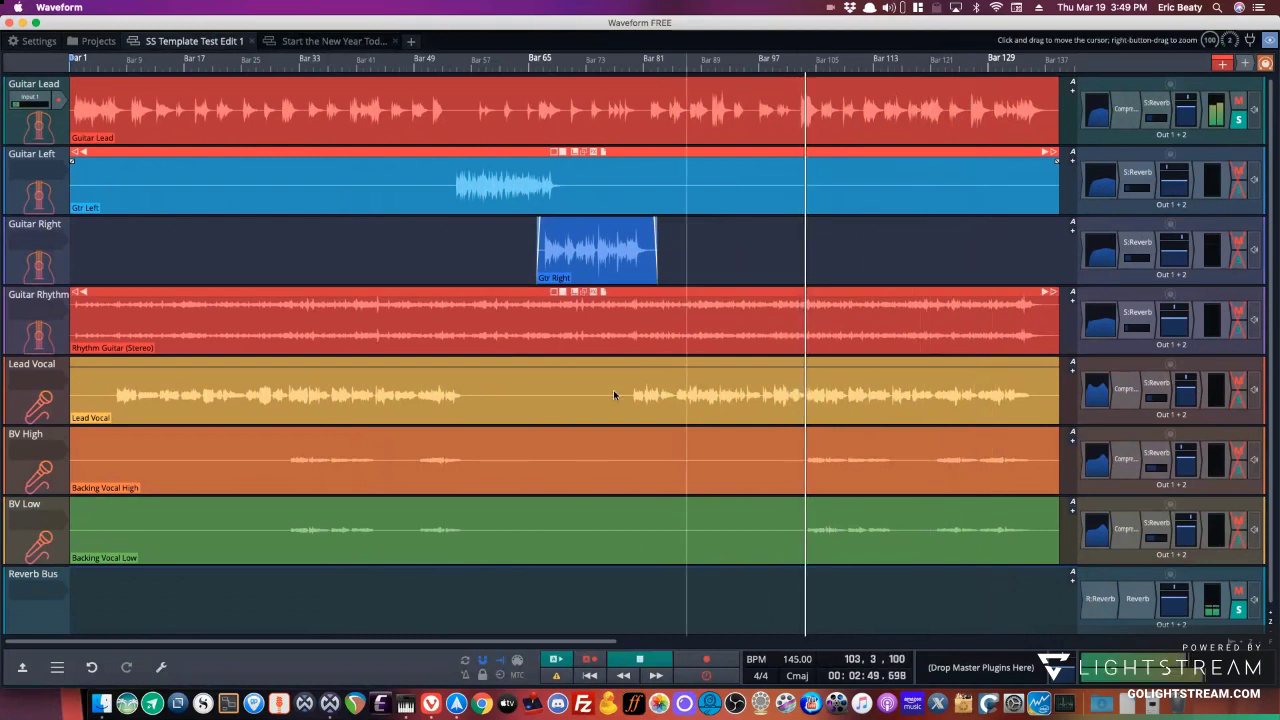
Check the playing audio against the mixer levels in Lightstream, return to Waveform and review the system audio devices in SoundSource.
{"action": "left_click", "coordinate": [432, 702]}
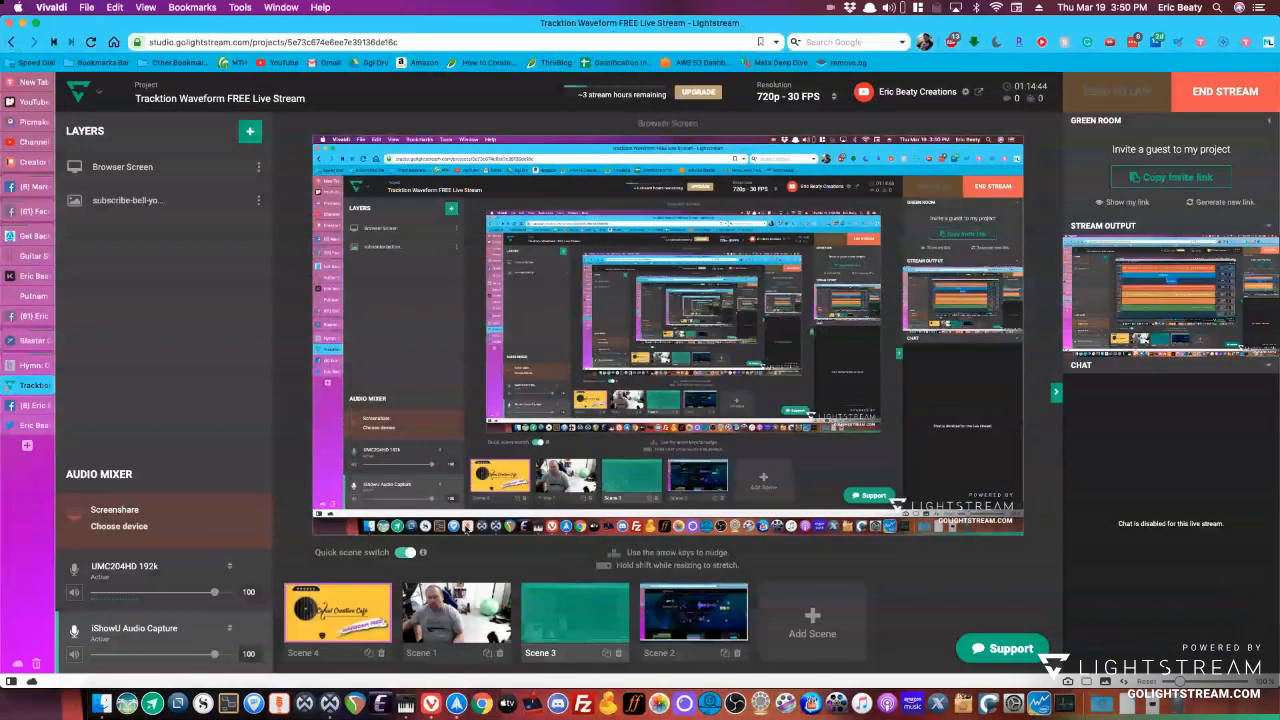
{"action": "key", "text": "super+Tab"}
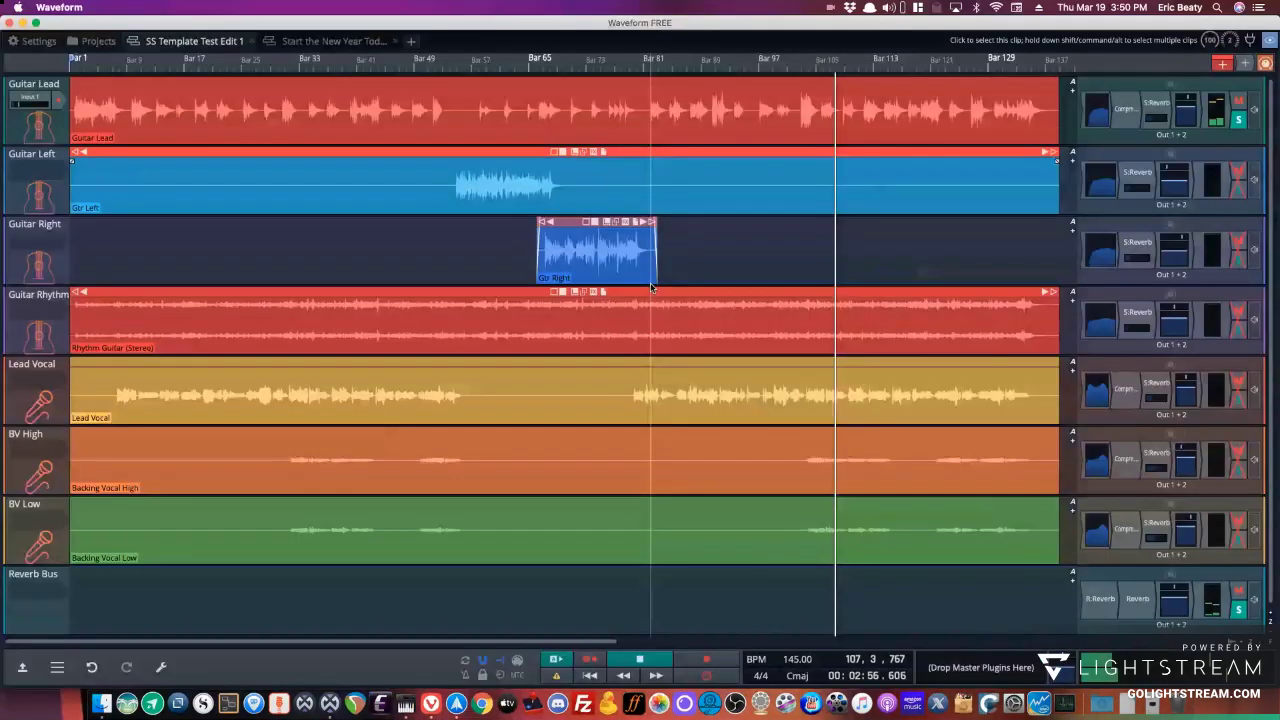
{"action": "key", "text": "super+Tab"}
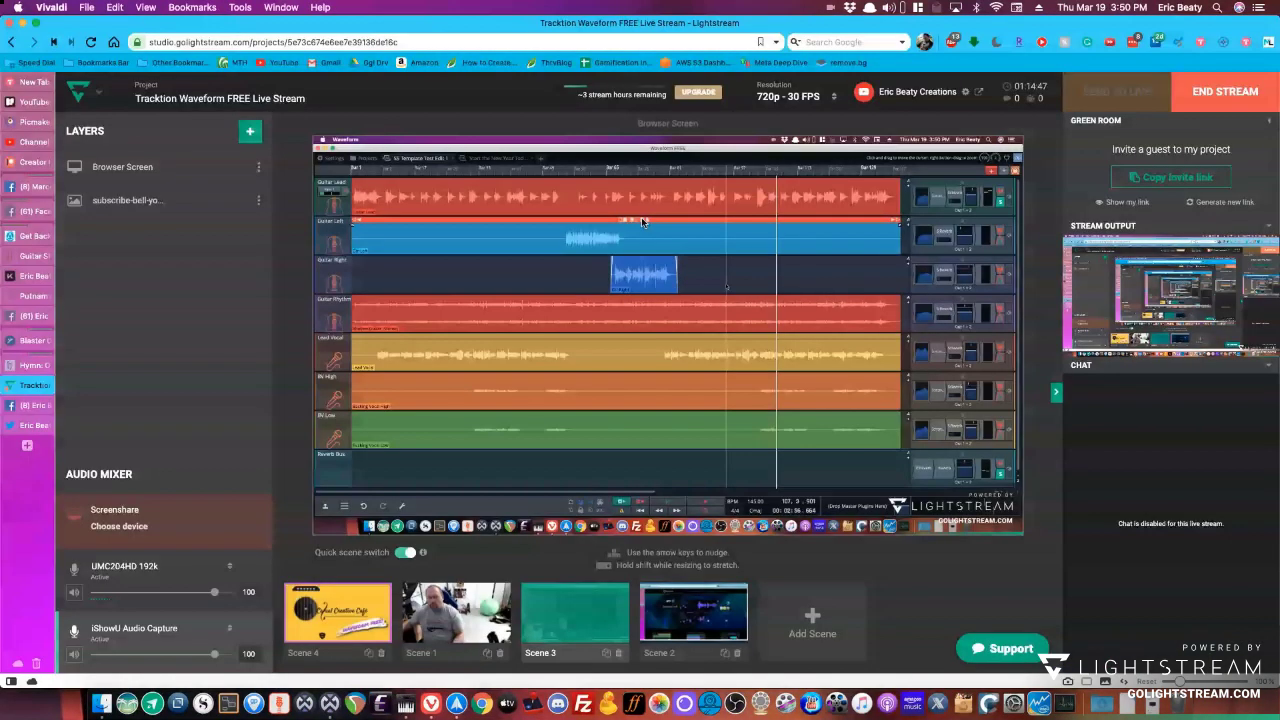
{"action": "key", "text": "super+Tab"}
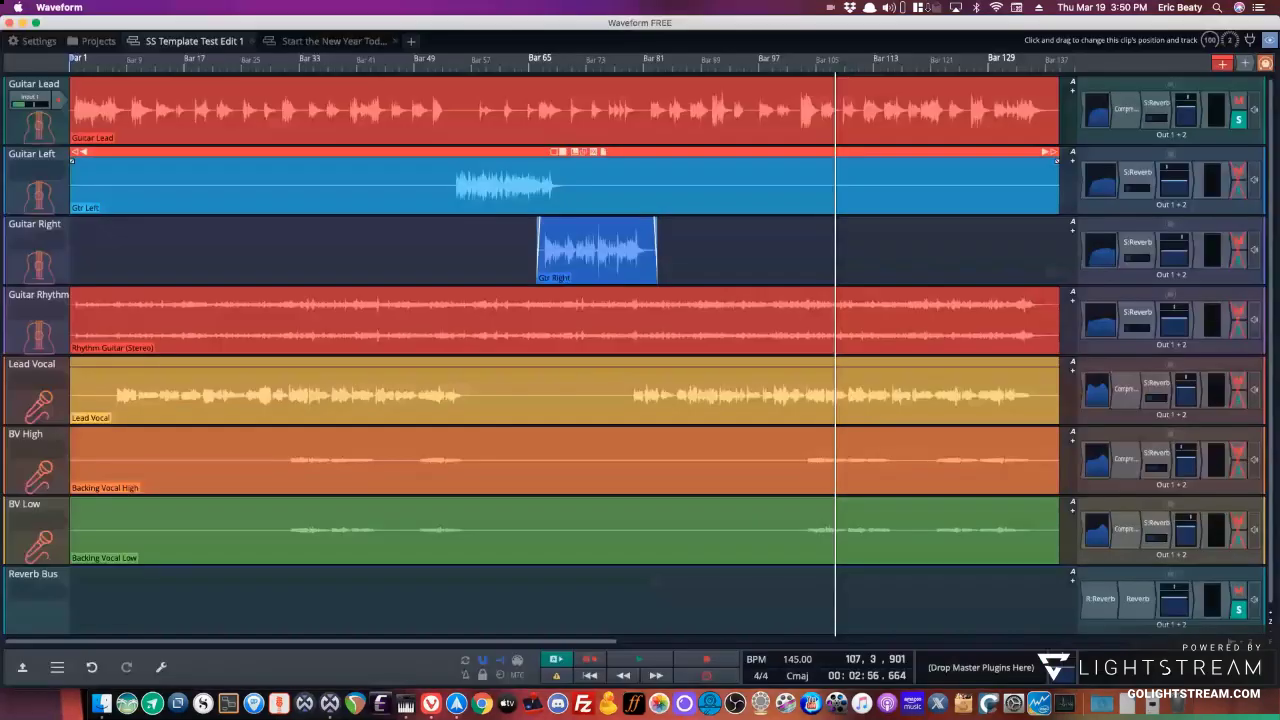
{"action": "left_click", "coordinate": [888, 7]}
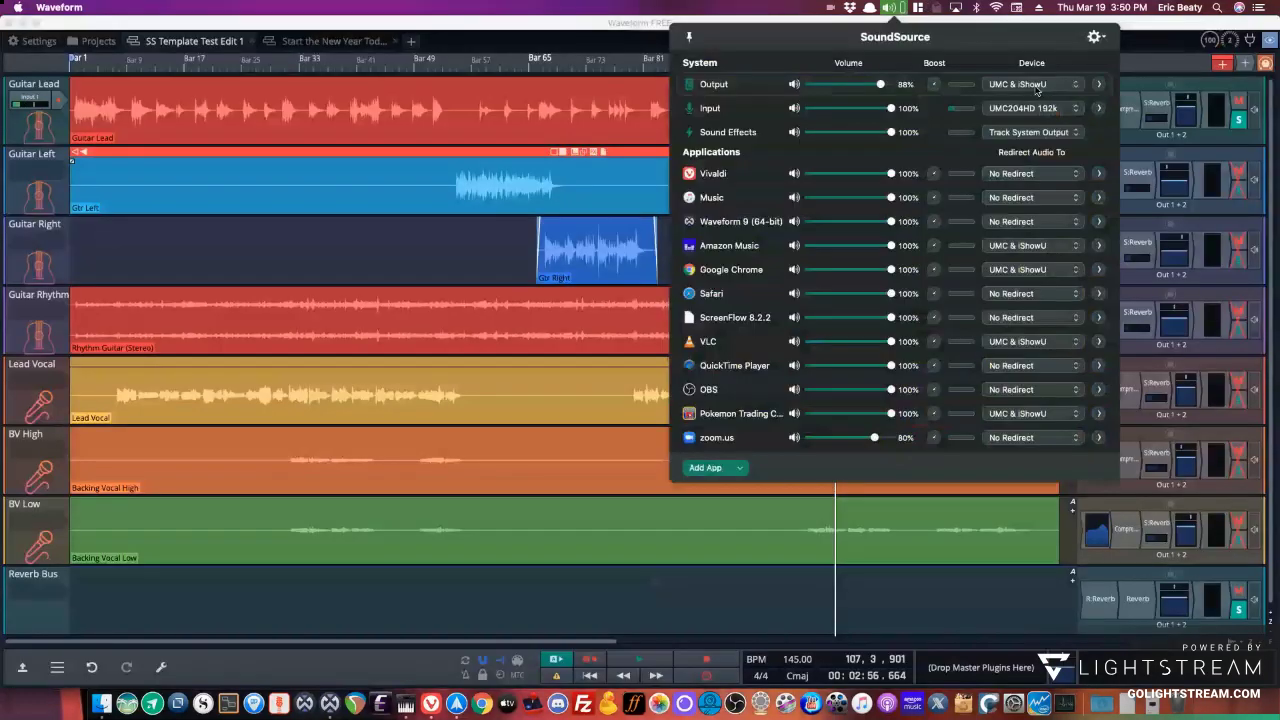
{"action": "left_click", "coordinate": [897, 8]}
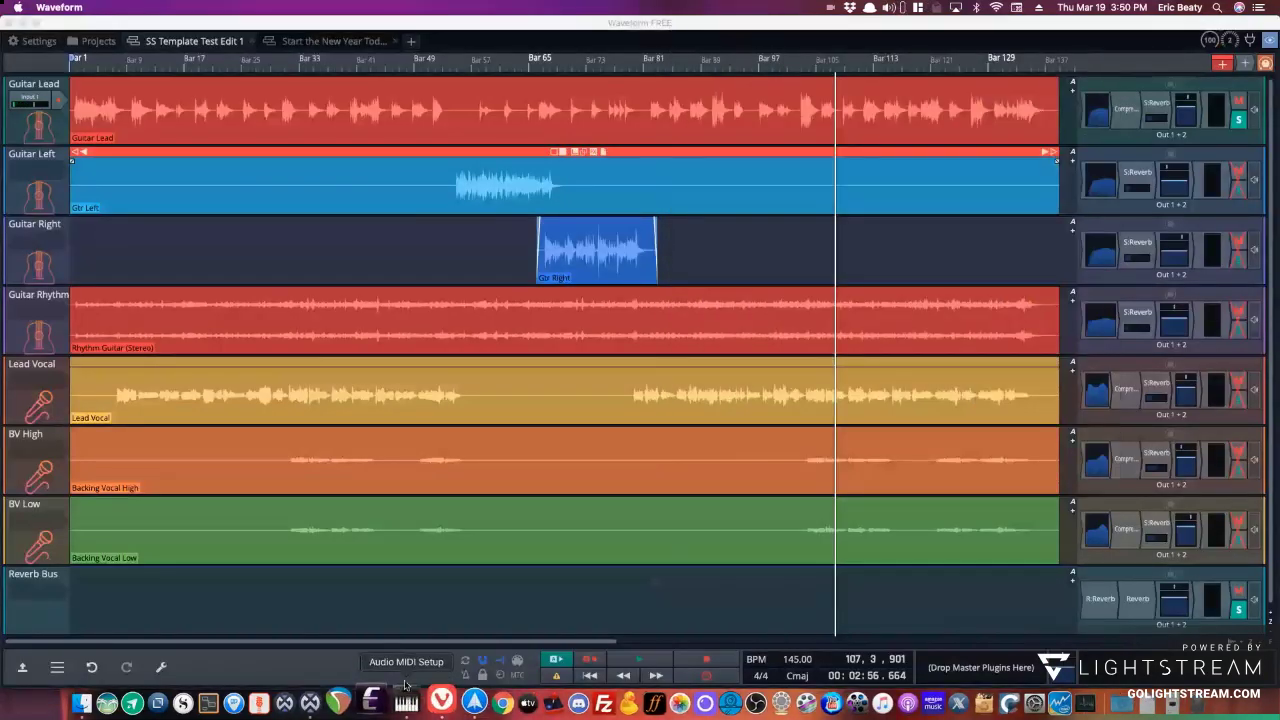
In Audio MIDI Setup, keep iShowU Audio Capture as the UMC & iShowU master device and enable its drift correction.
{"action": "left_click", "coordinate": [456, 703]}
{"action": "left_click", "coordinate": [547, 150]}
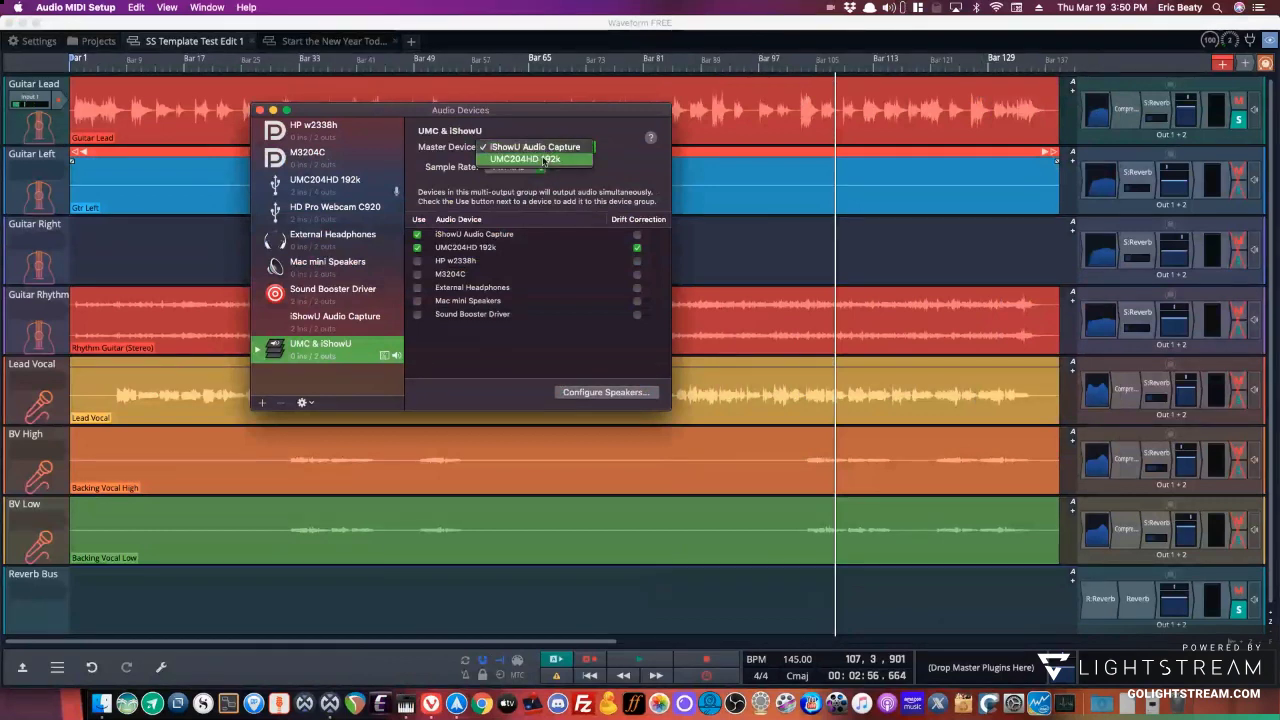
{"action": "left_click", "coordinate": [615, 160]}
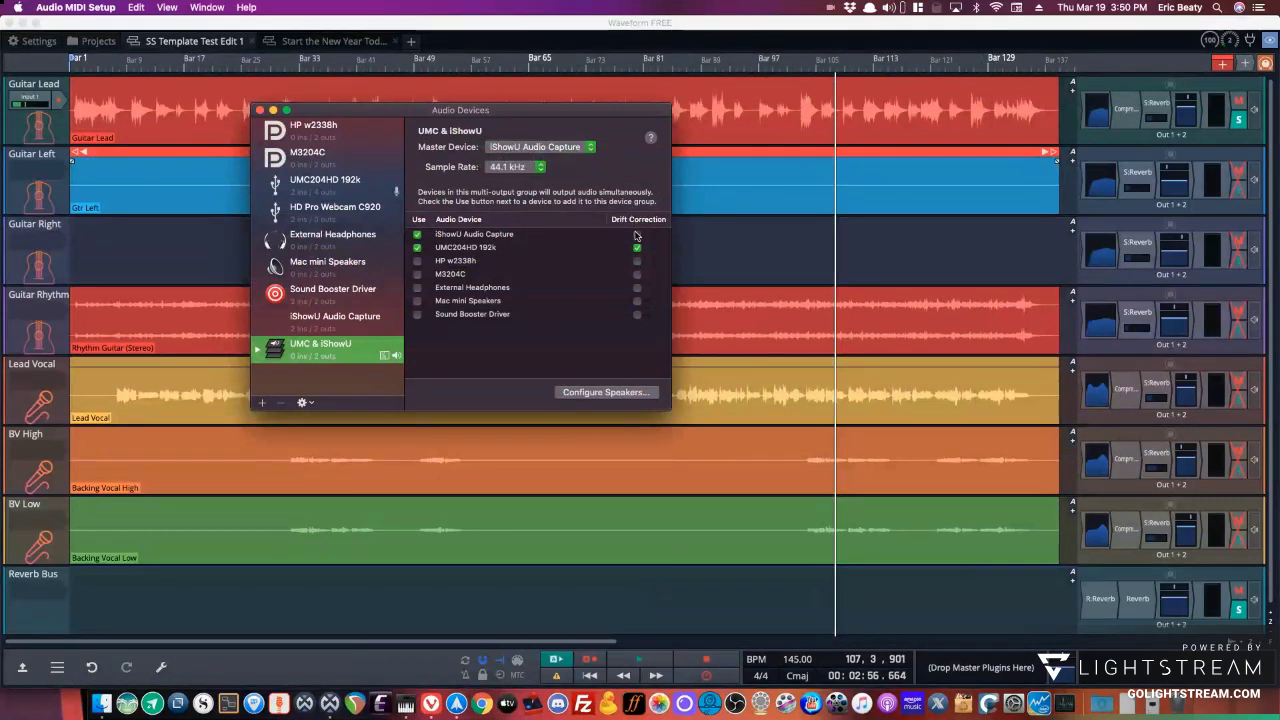
{"action": "left_click", "coordinate": [637, 234]}
Switch to Lightstream to check the captured audio levels during playback, passing through Audio MIDI Setup and returning to Waveform.
{"action": "left_click", "coordinate": [443, 703]}
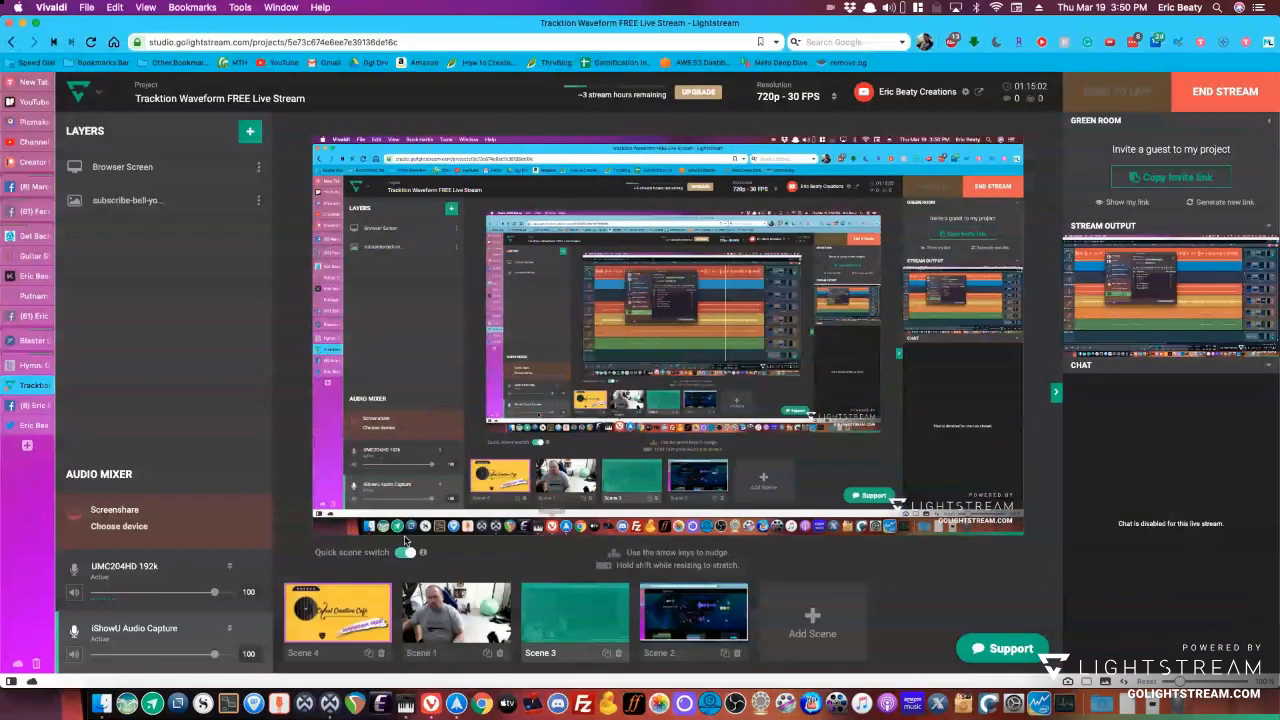
{"action": "key", "text": "super+Tab"}
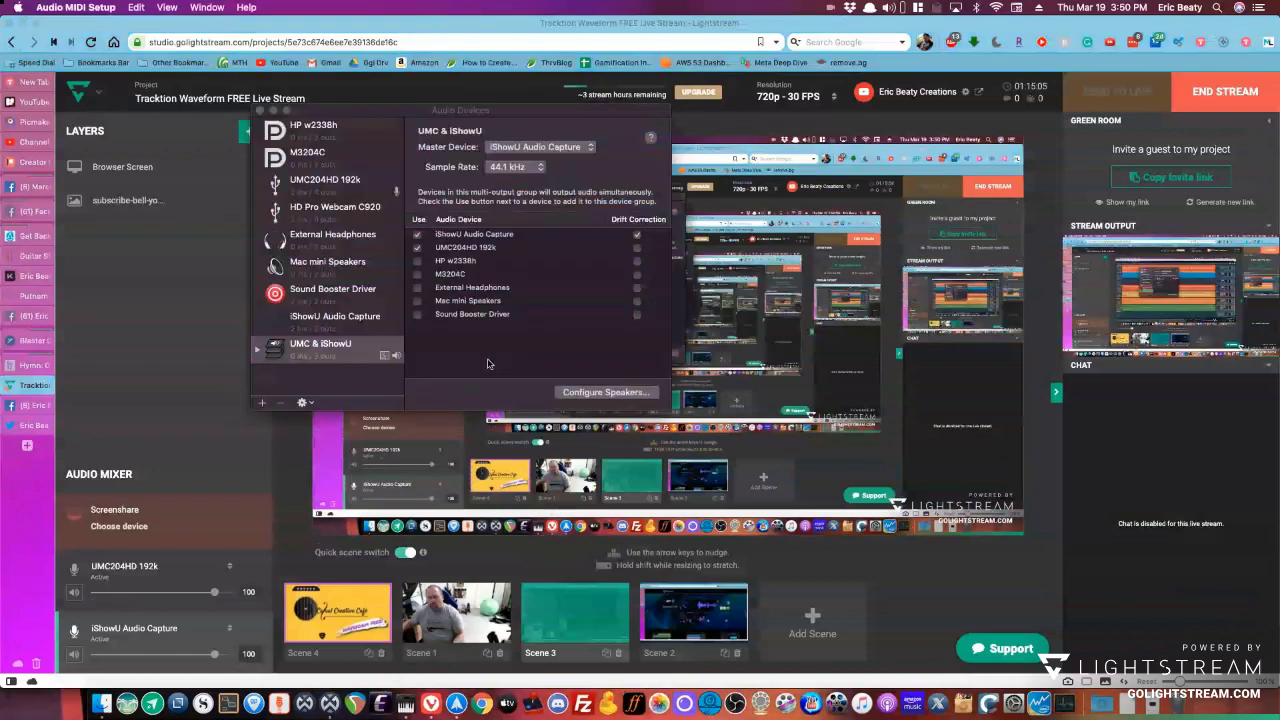
{"action": "key", "text": "super+Tab"}
{"action": "key", "text": "super+Tab"}
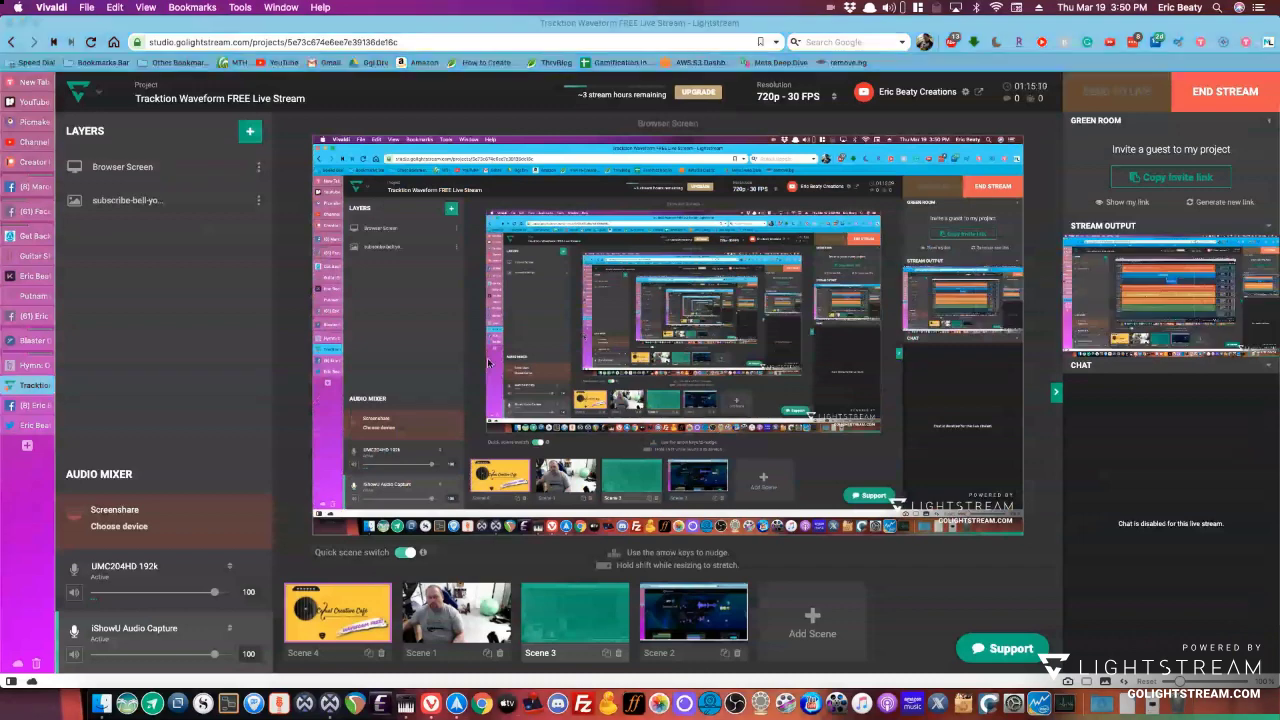
{"action": "key", "text": "super+Tab"}
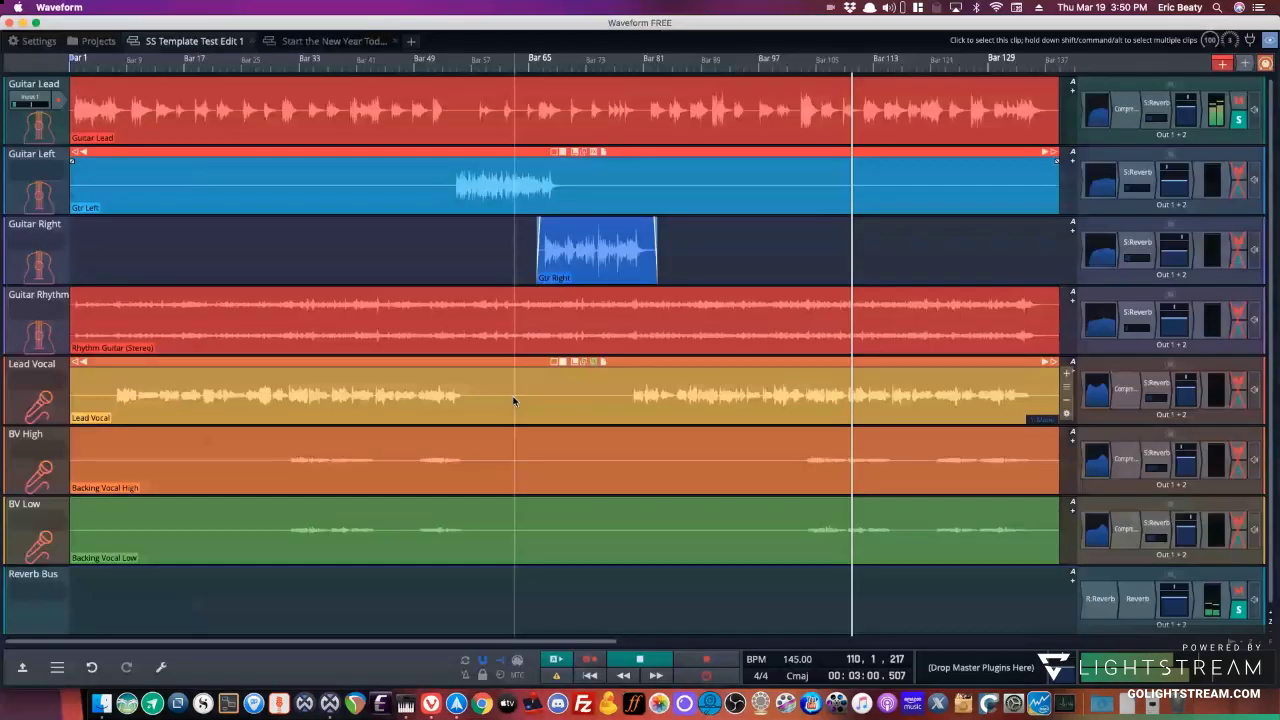
In Audio MIDI Setup, make UMC204HD 192k the UMC & iShowU master device, toggle iShowU Audio Capture's drift correction and quit.
{"action": "left_click", "coordinate": [405, 703]}
{"action": "left_click", "coordinate": [532, 150]}
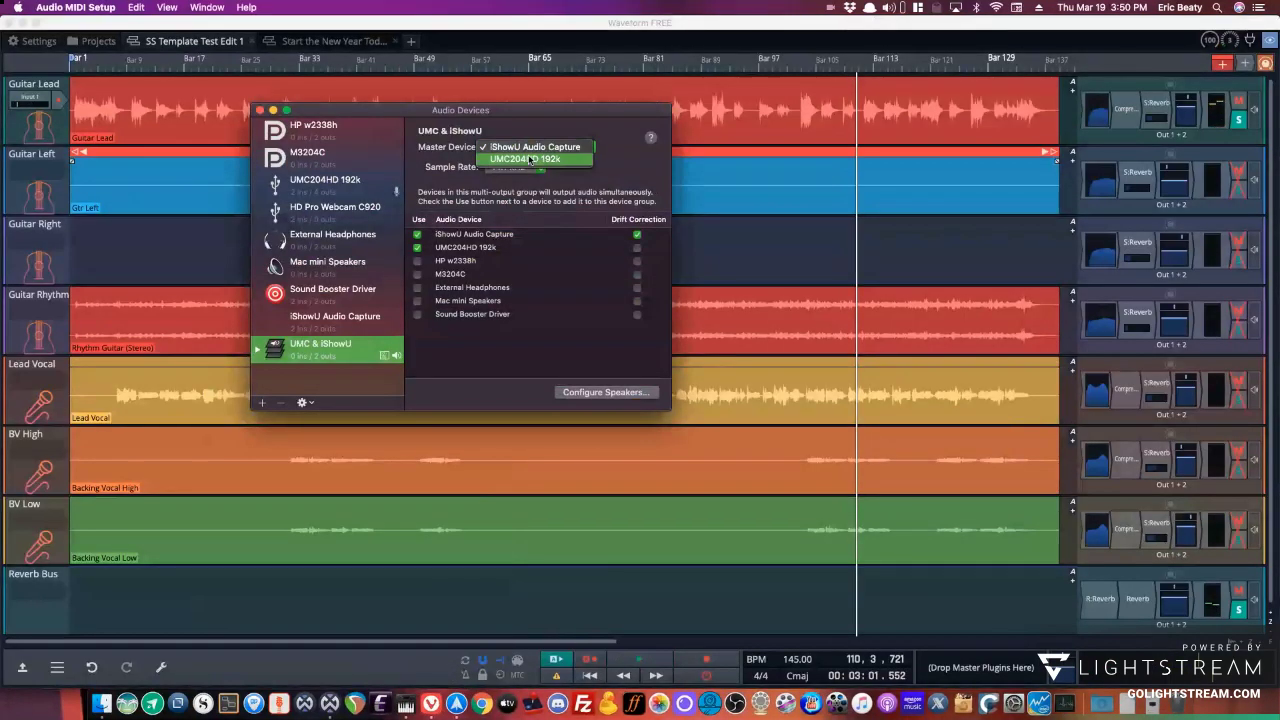
{"action": "left_click", "coordinate": [530, 164]}
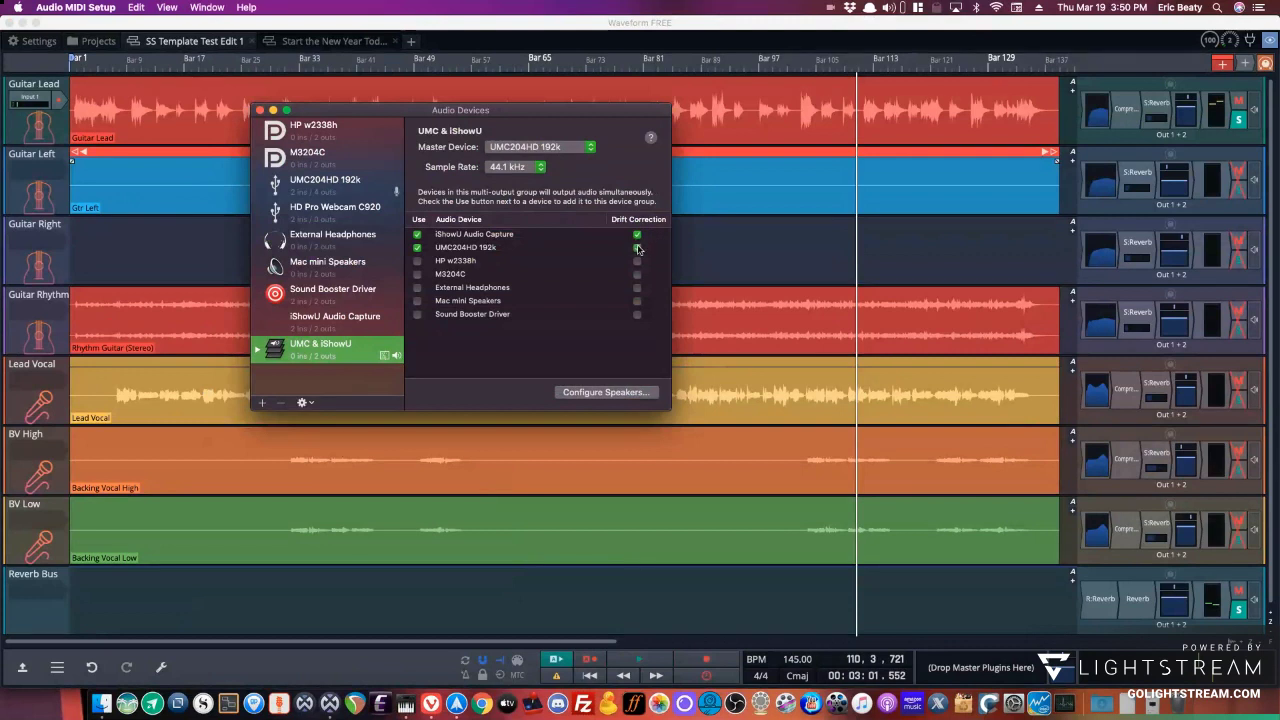
{"action": "left_click", "coordinate": [637, 235]}
{"action": "key", "text": "super+q"}
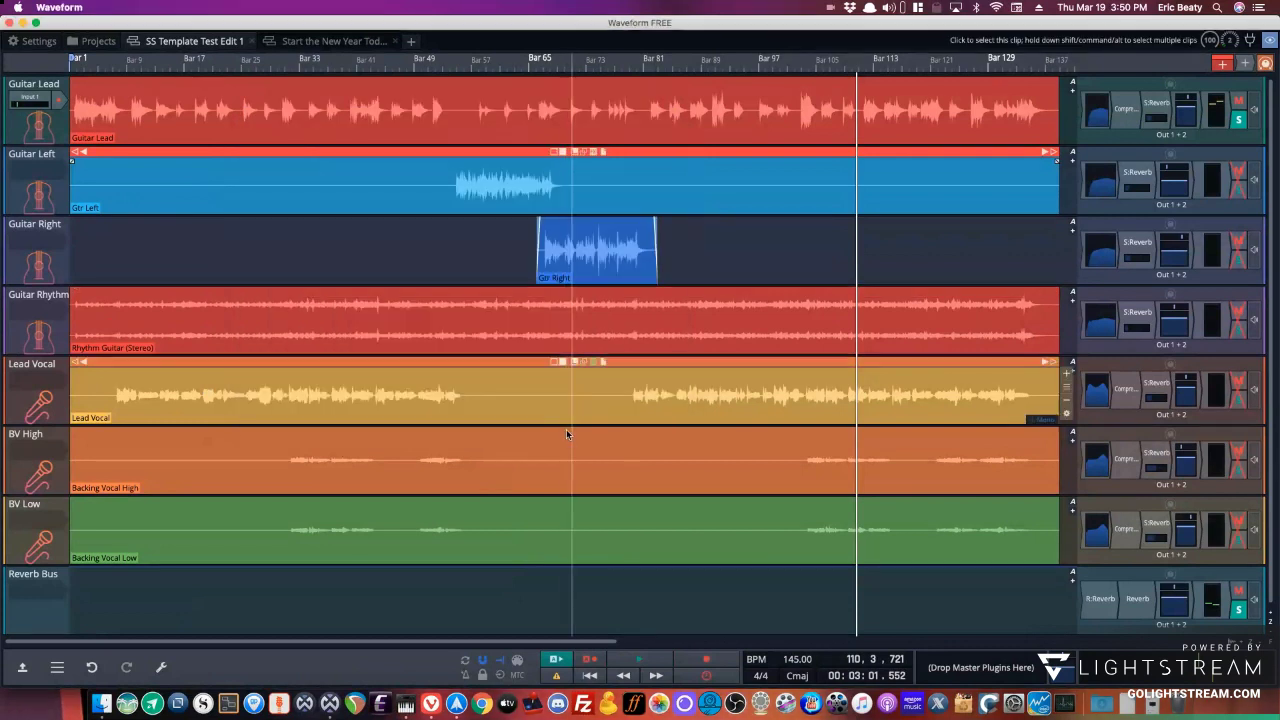
Check the mixer levels in Lightstream again while the lead guitar plays, and go back to Waveform.
{"action": "left_click", "coordinate": [430, 703]}
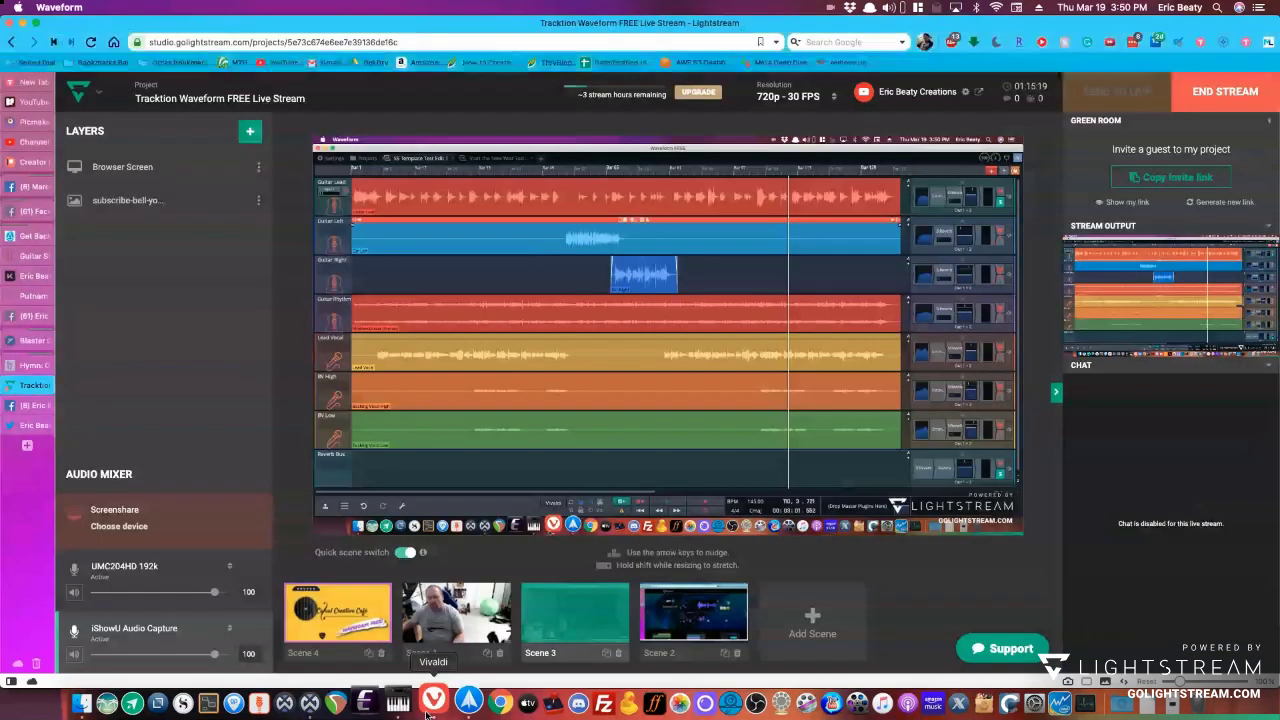
{"action": "key", "text": "super+Tab"}
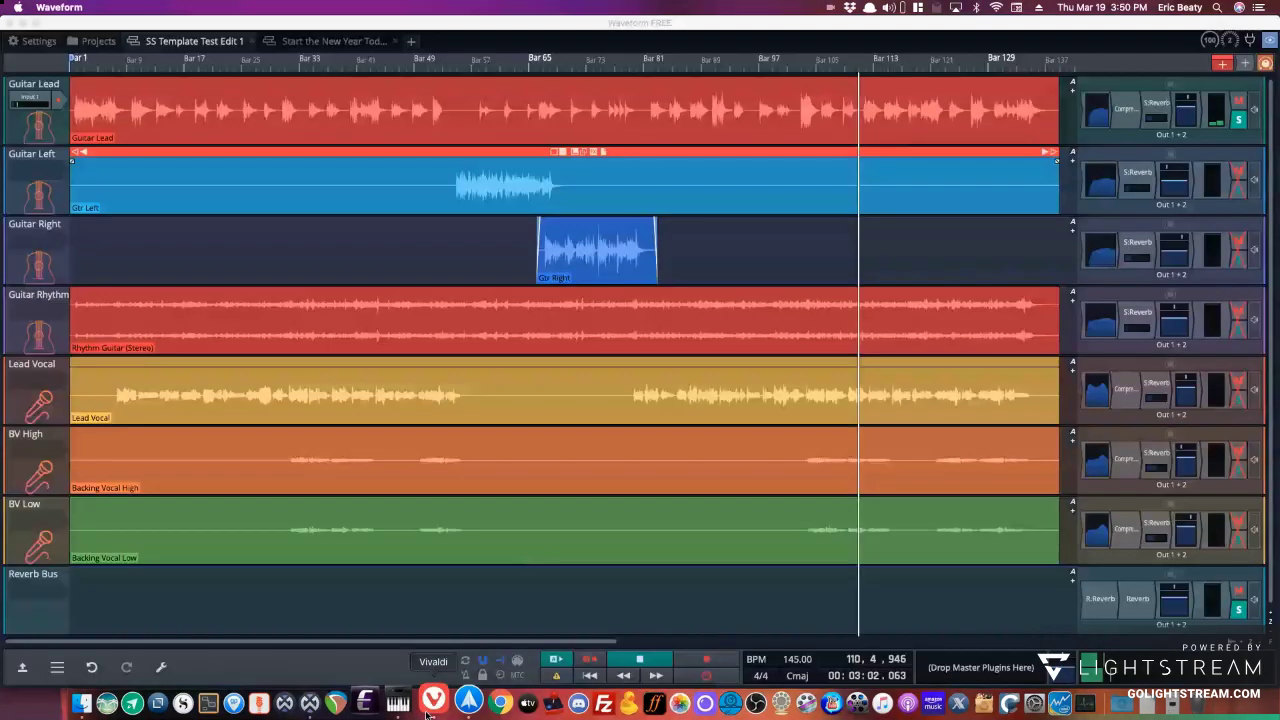
{"action": "left_click", "coordinate": [430, 703]}
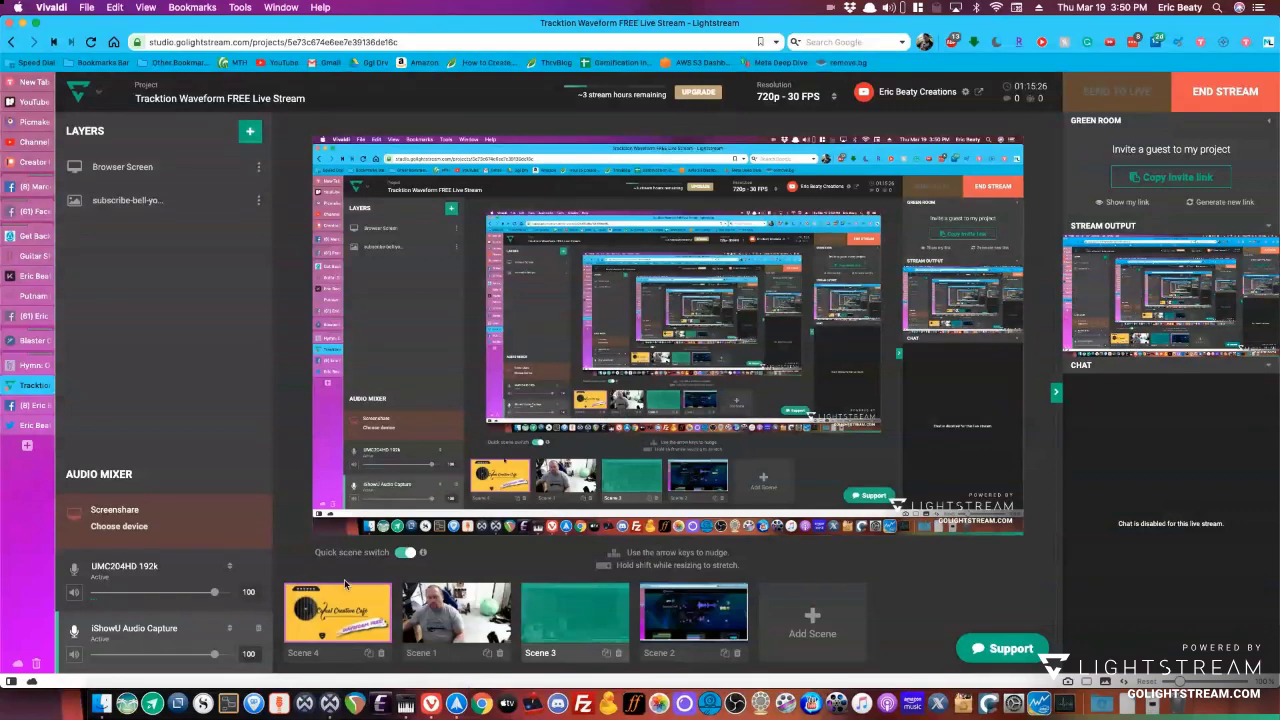
{"action": "key", "text": "super+Tab"}
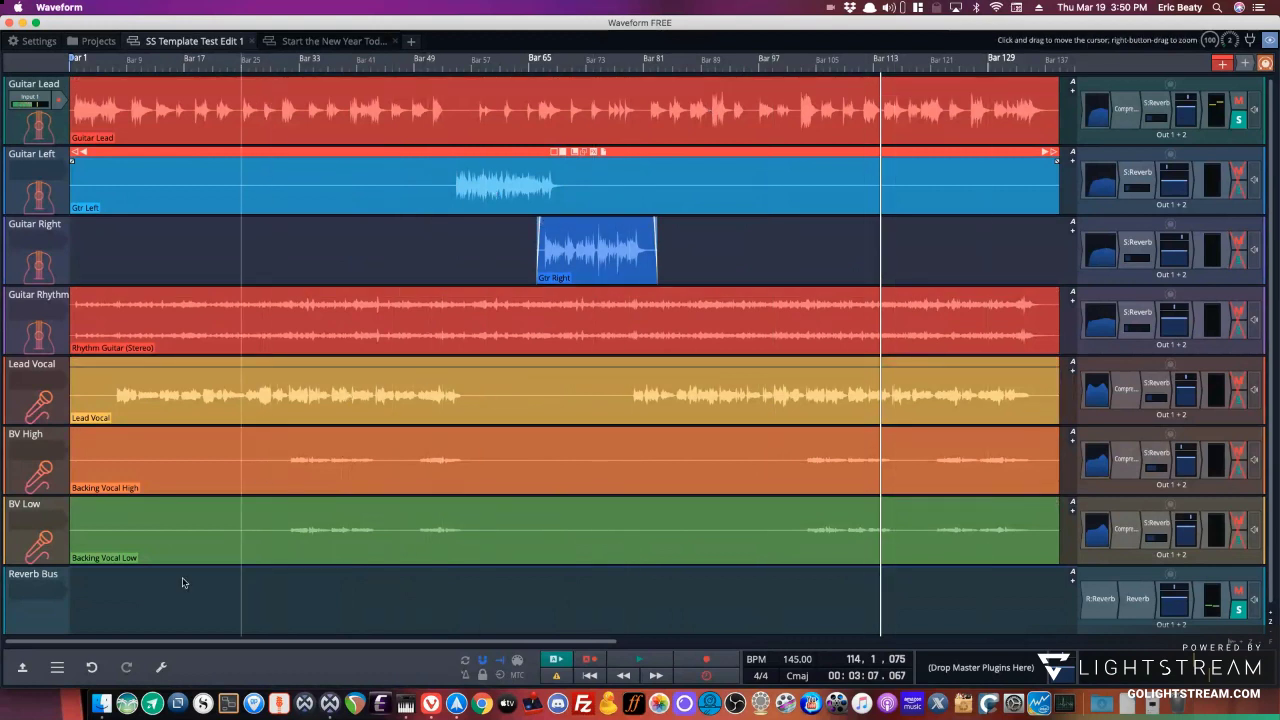
Look over Guitar Lead's track options, select the Guitar Left track and open its track properties.
{"action": "right_click", "coordinate": [33, 131]}
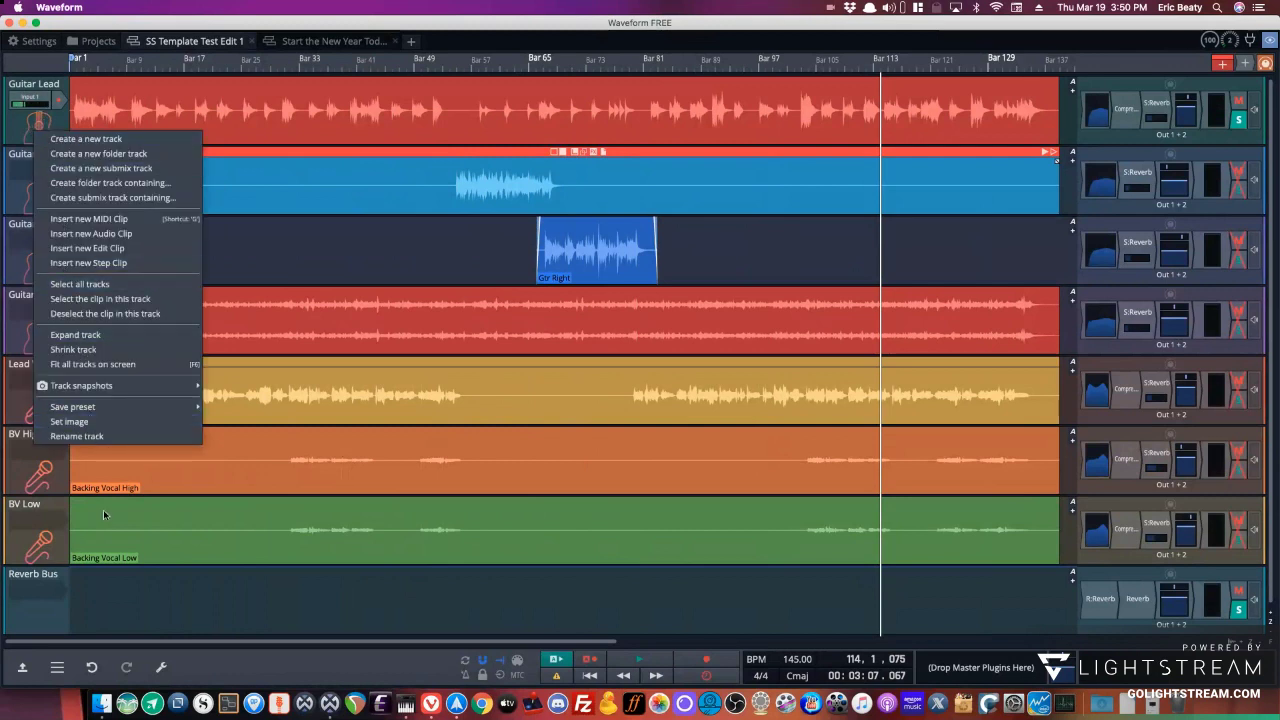
{"action": "left_click", "coordinate": [142, 514]}
{"action": "left_click", "coordinate": [16, 203]}
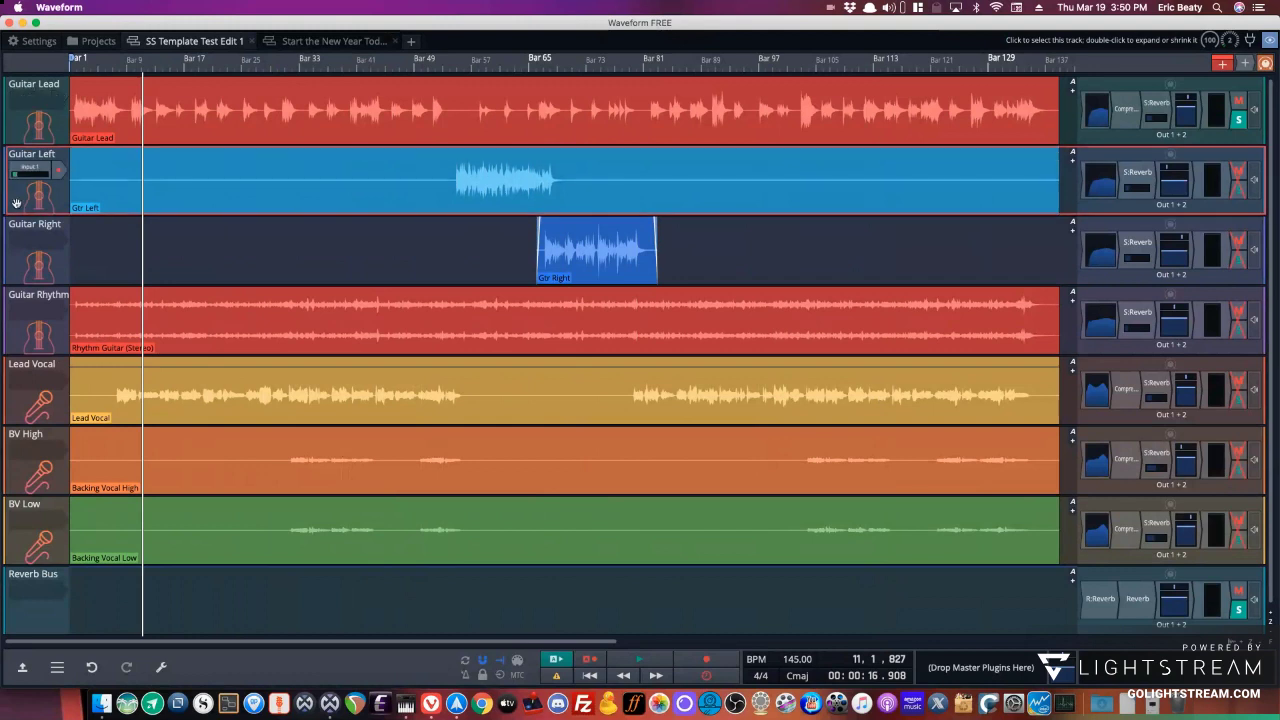
{"action": "left_click", "coordinate": [161, 667]}
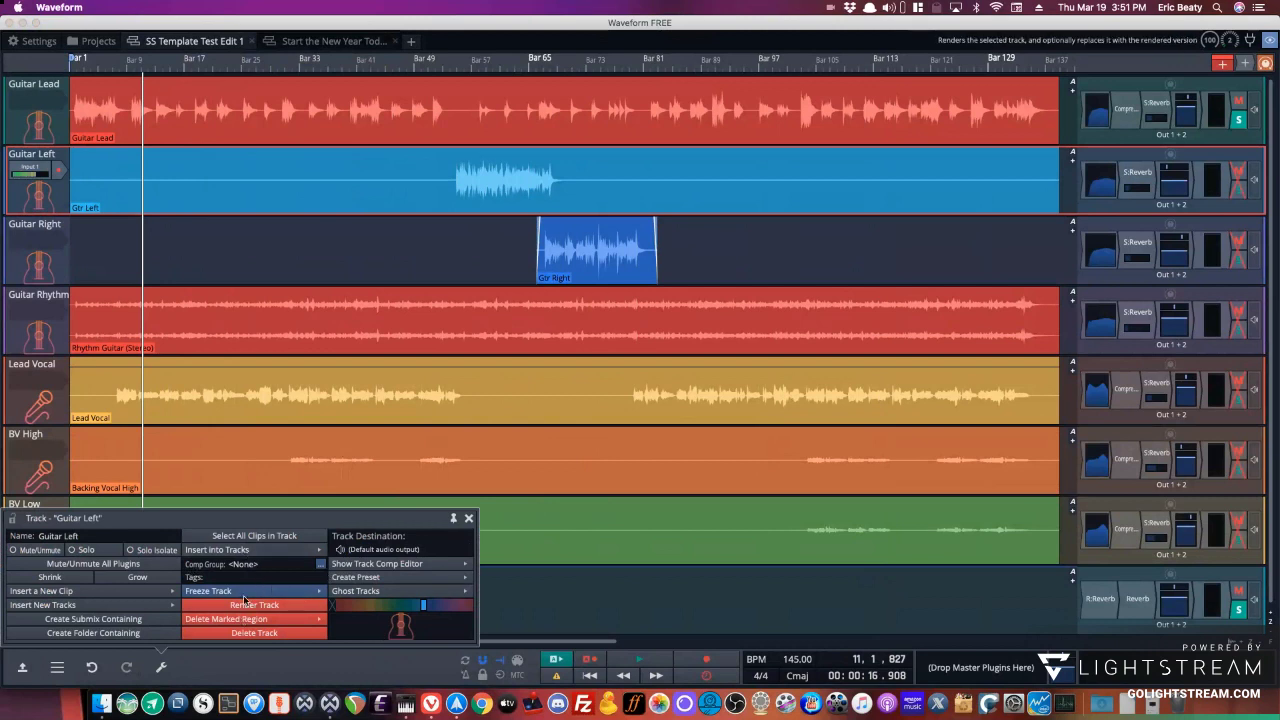
Set Guitar Left's track image to the Breedlove Revival guitar PNG from the Misc. Pics folder and close the track properties.
{"action": "left_click", "coordinate": [401, 626]}
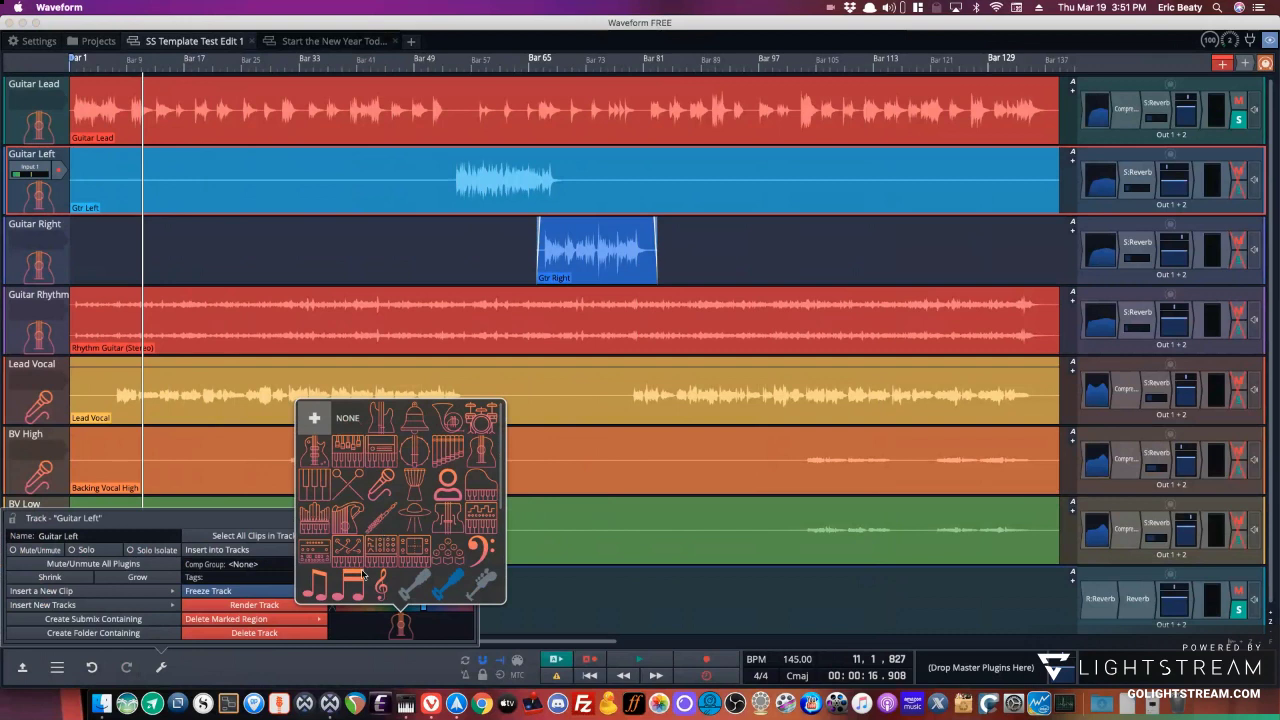
{"action": "left_click", "coordinate": [314, 417]}
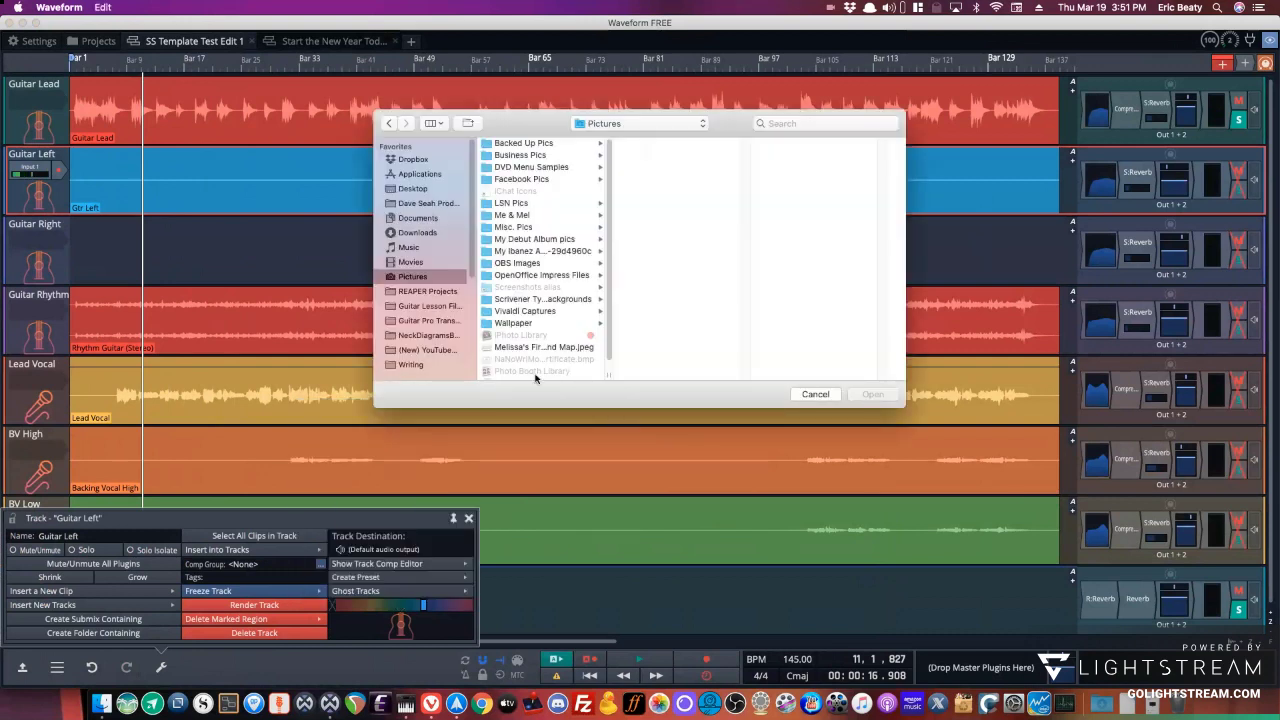
{"action": "left_click", "coordinate": [515, 227]}
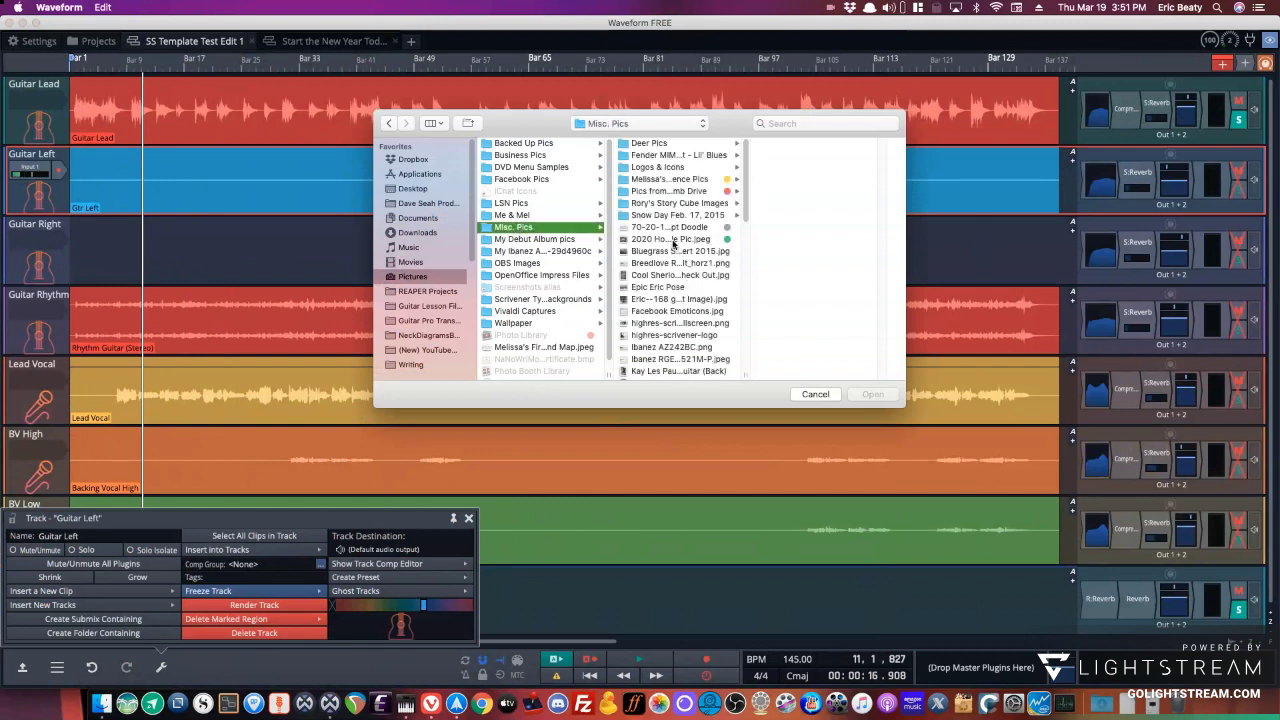
{"action": "scroll", "coordinate": [661, 355], "scroll_direction": "down", "scroll_amount": 10}
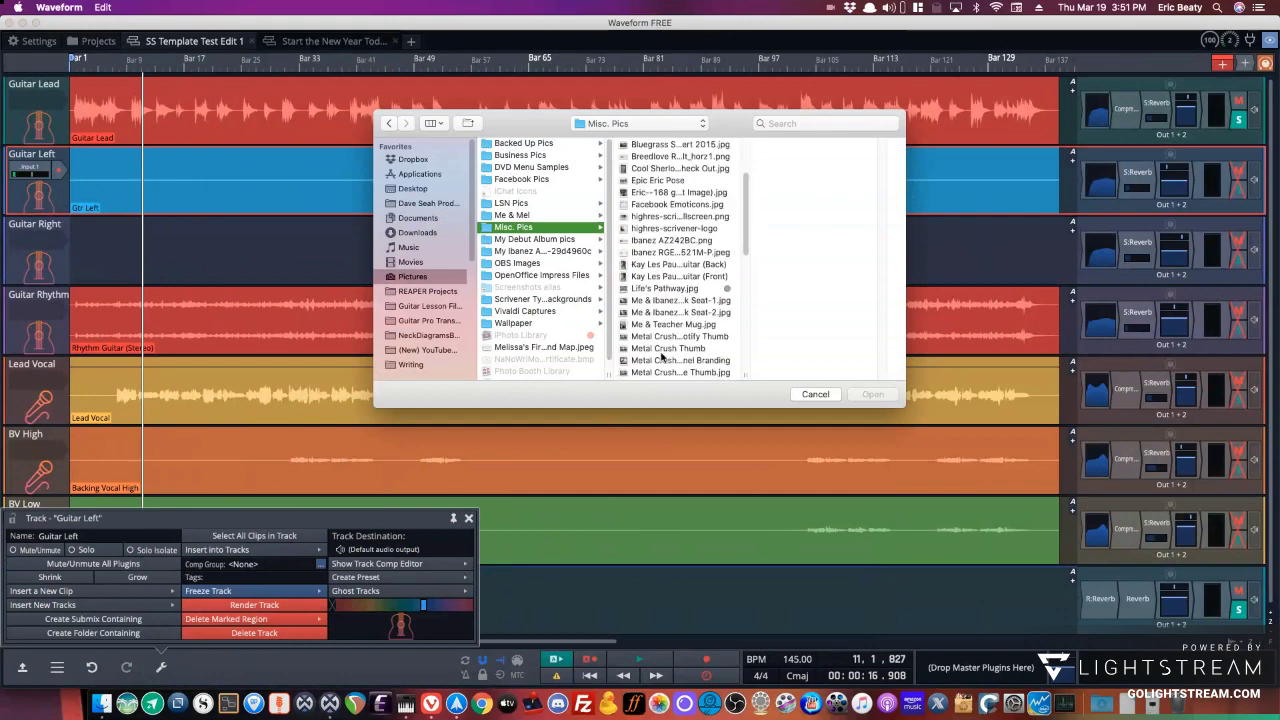
{"action": "scroll", "coordinate": [661, 355], "scroll_direction": "down", "scroll_amount": 6}
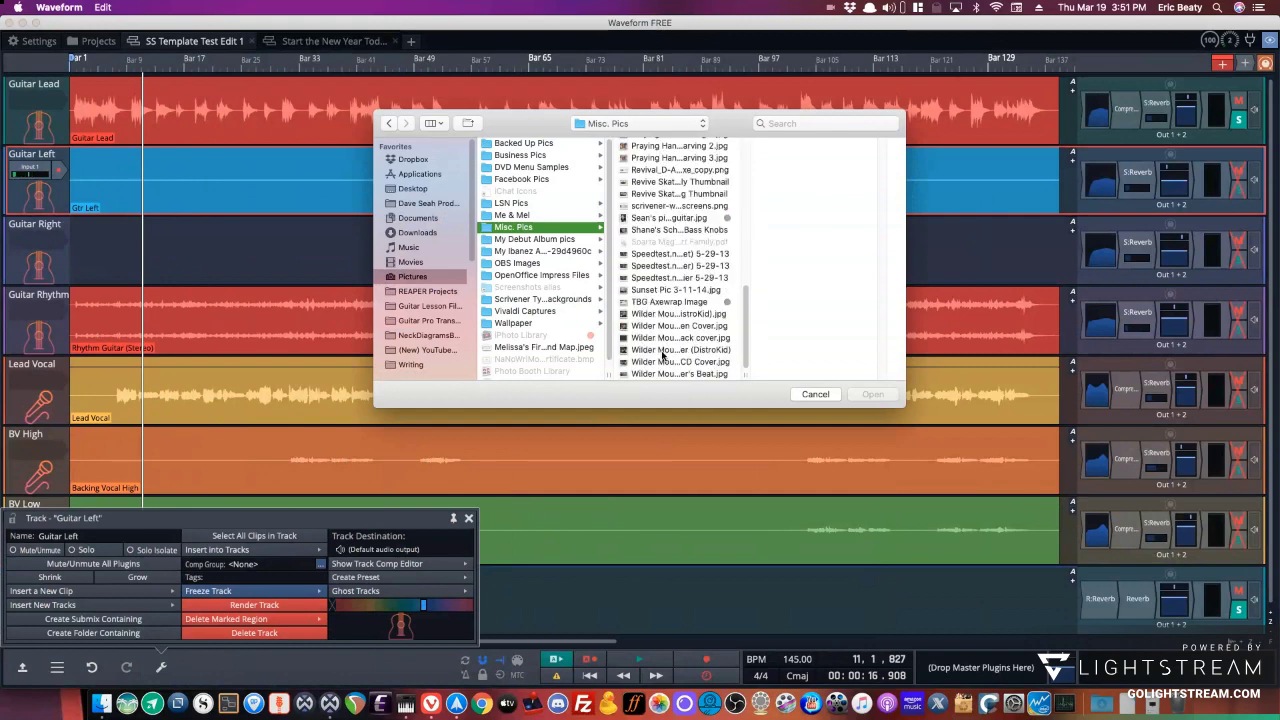
{"action": "scroll", "coordinate": [661, 355], "scroll_direction": "up", "scroll_amount": 15}
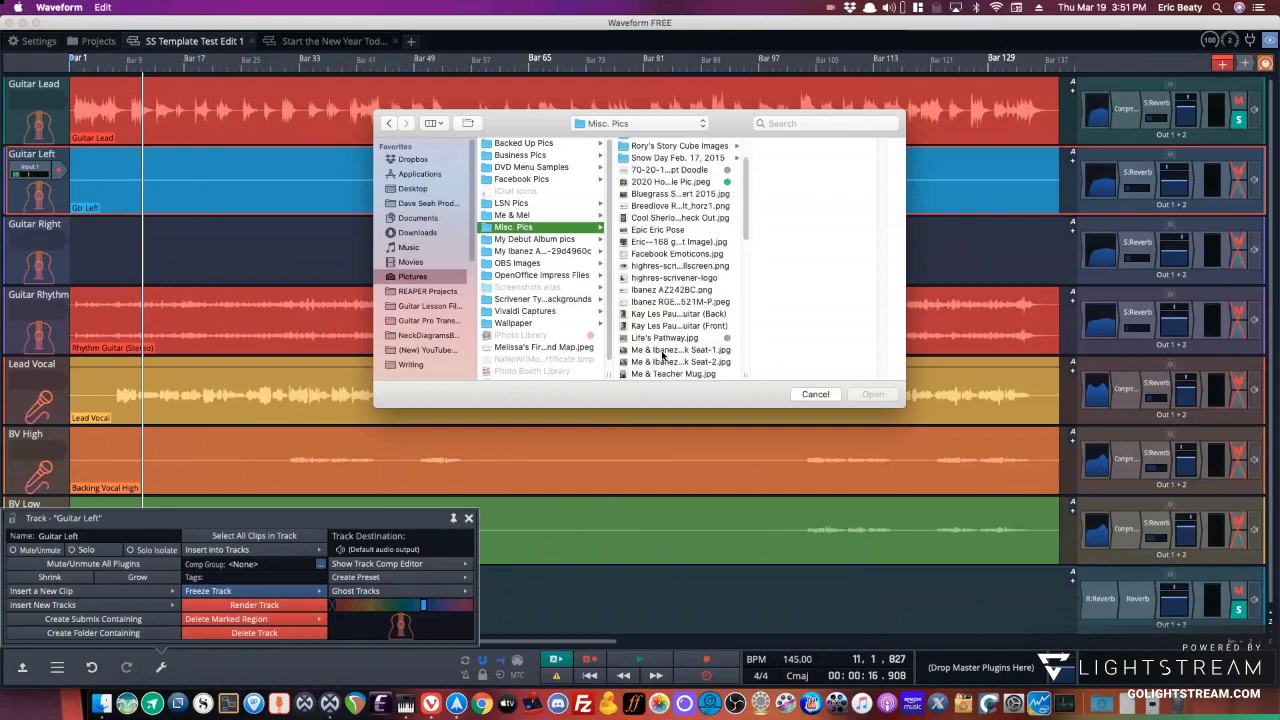
{"action": "left_click", "coordinate": [655, 205]}
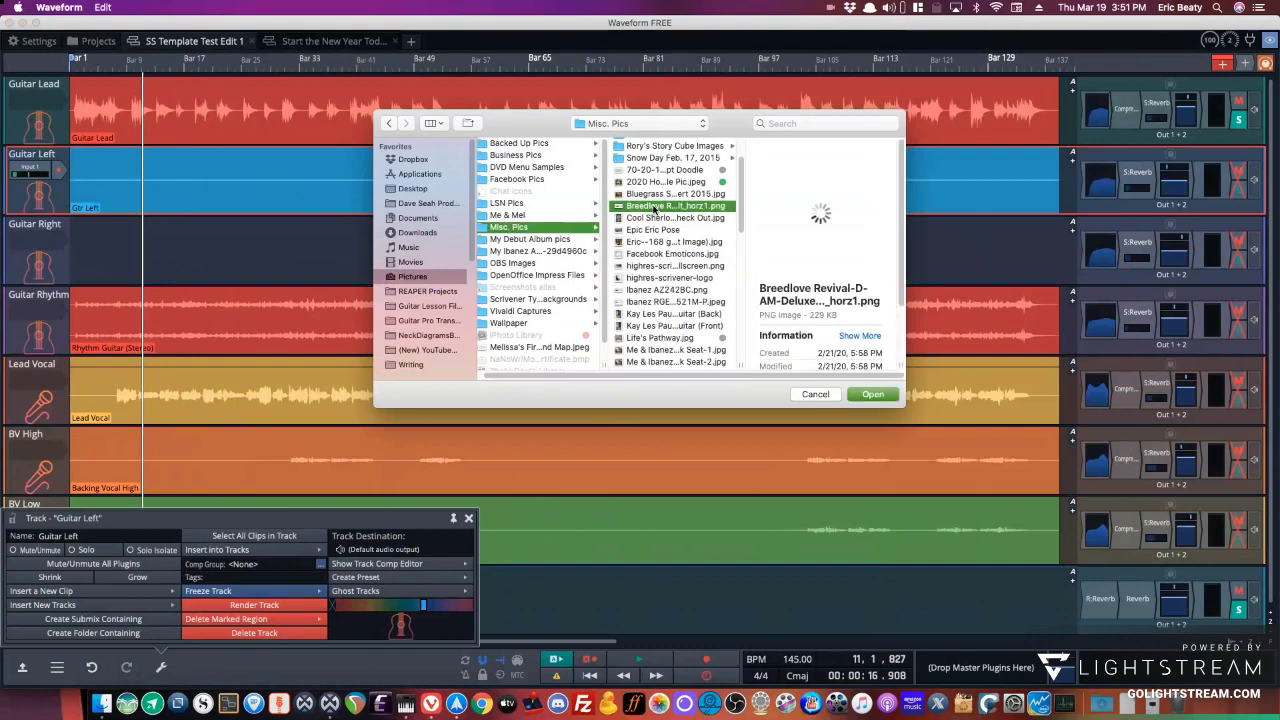
{"action": "left_click", "coordinate": [873, 395]}
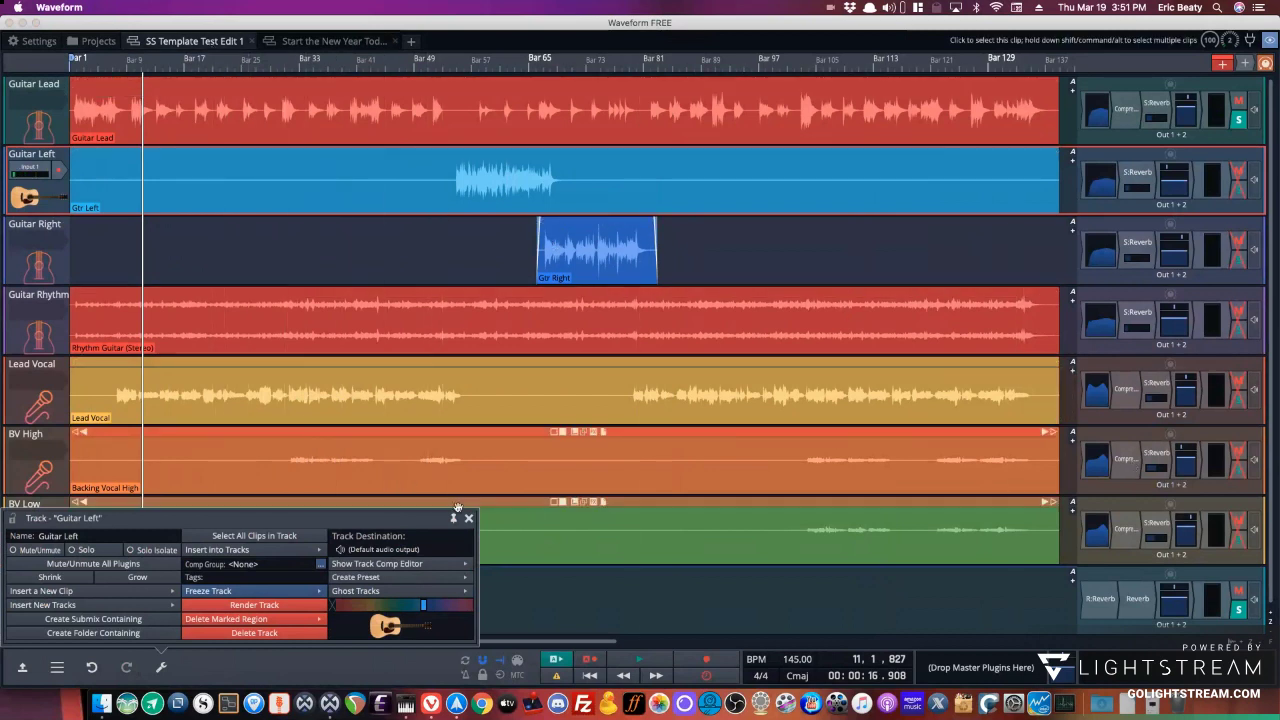
{"action": "left_click", "coordinate": [40, 655]}
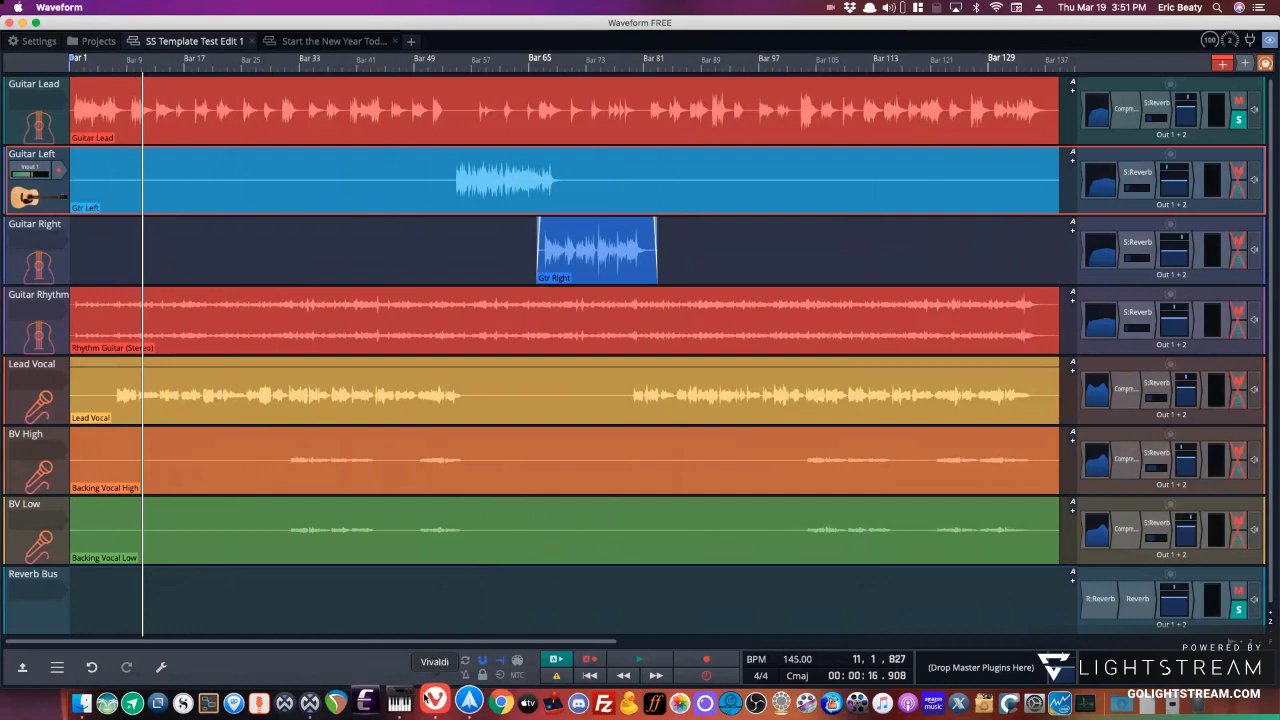
Switch to Lightstream and change the live stream to the camera view in Scene 1.
{"action": "left_click", "coordinate": [432, 699]}
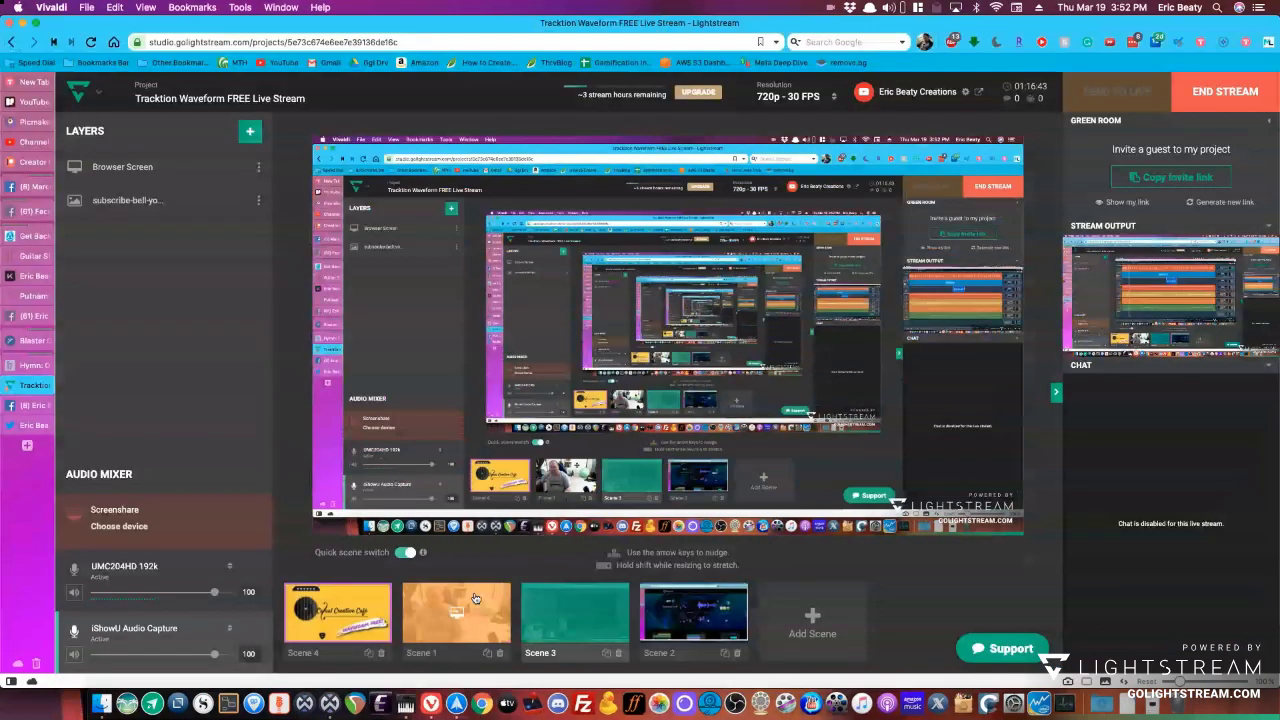
{"action": "left_click", "coordinate": [475, 598]}
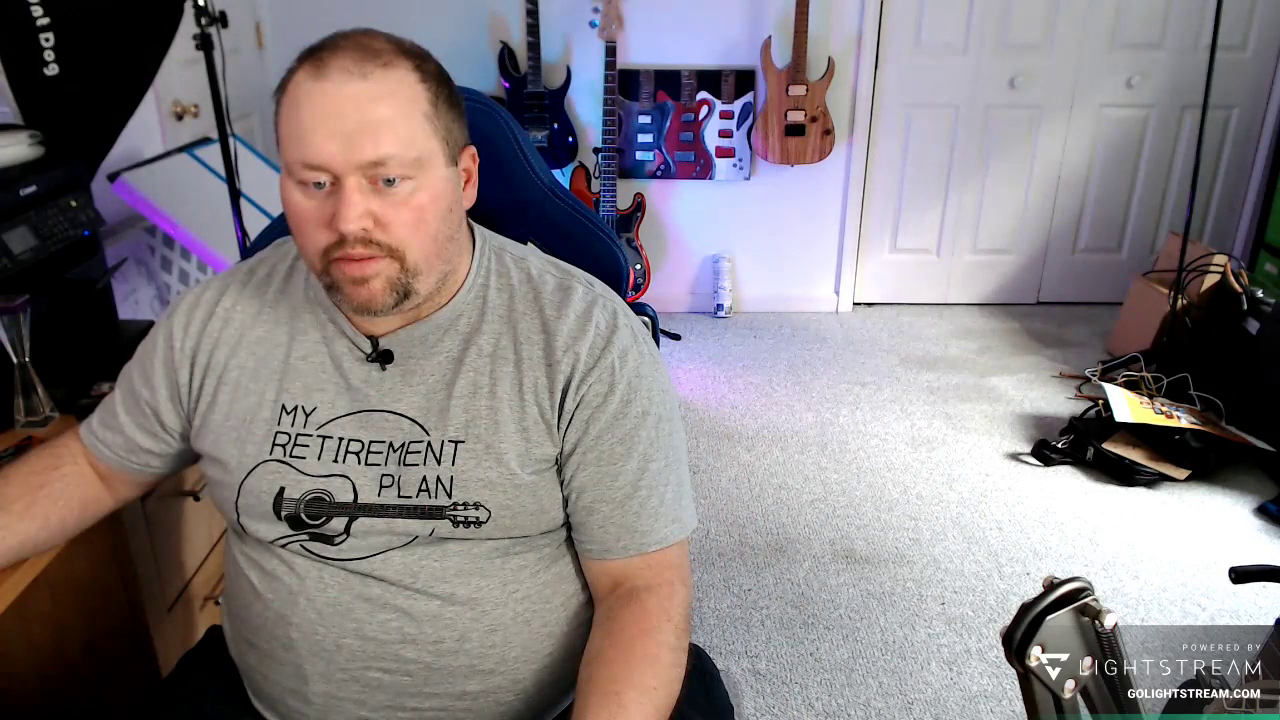